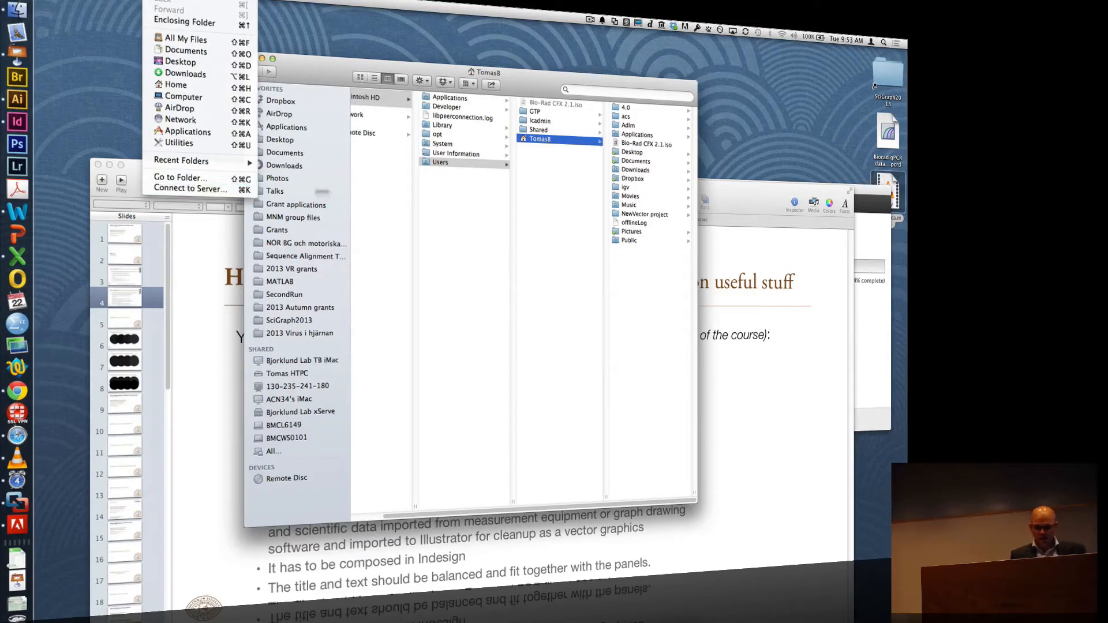
- Go directly to the /Library/ folder on the hard drive
{"action": "left_click", "coordinate": [214, 180]}
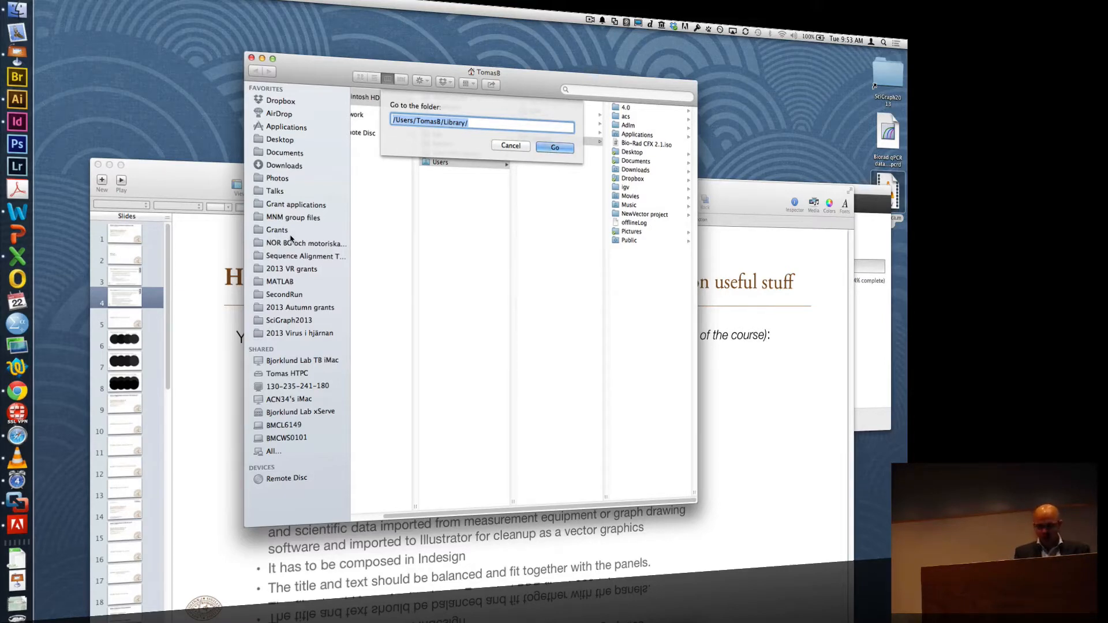
{"action": "type", "text": "/Library/"}
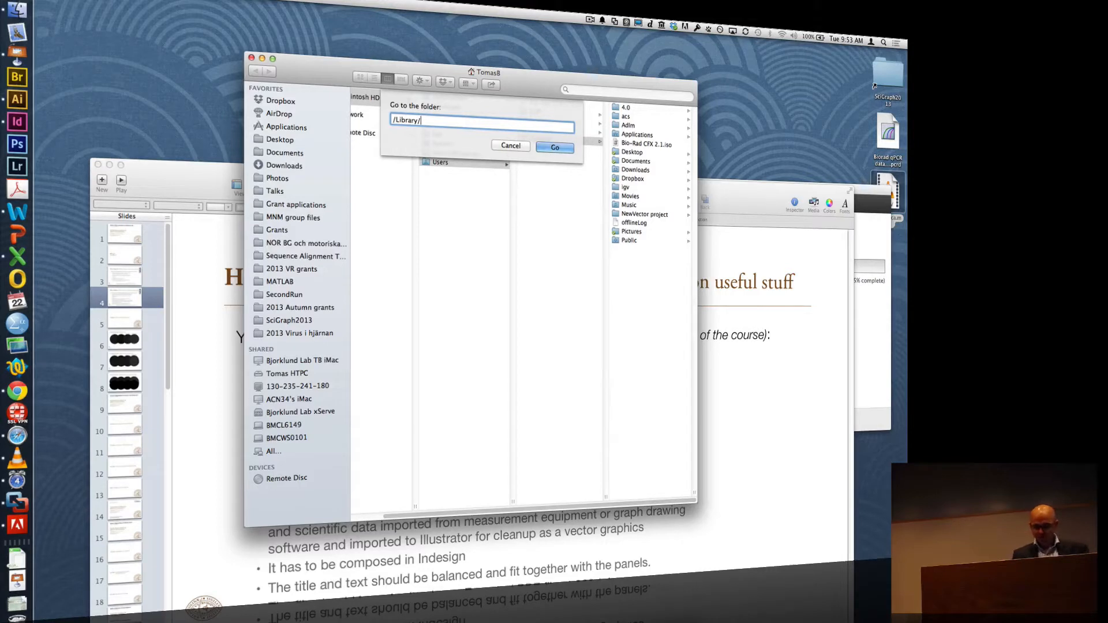
{"action": "key", "text": "Return"}
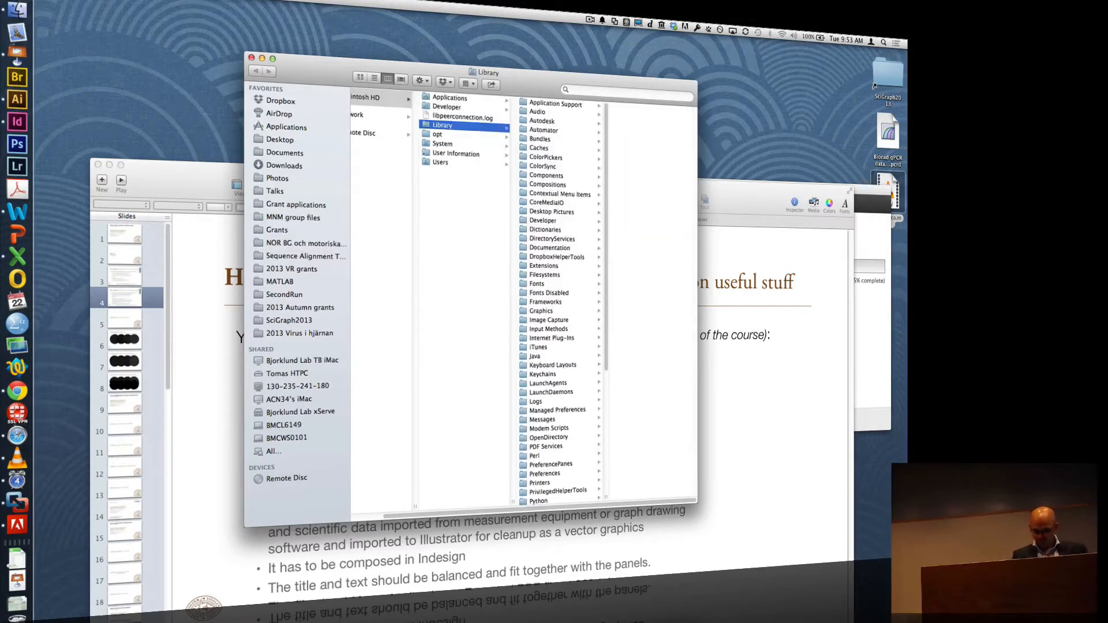
- Show the contents of the Internet Plug-Ins folder, widen the window to read the plug-in file names, and close it
{"action": "scroll", "coordinate": [579, 397], "scroll_direction": "down", "scroll_amount": 5}
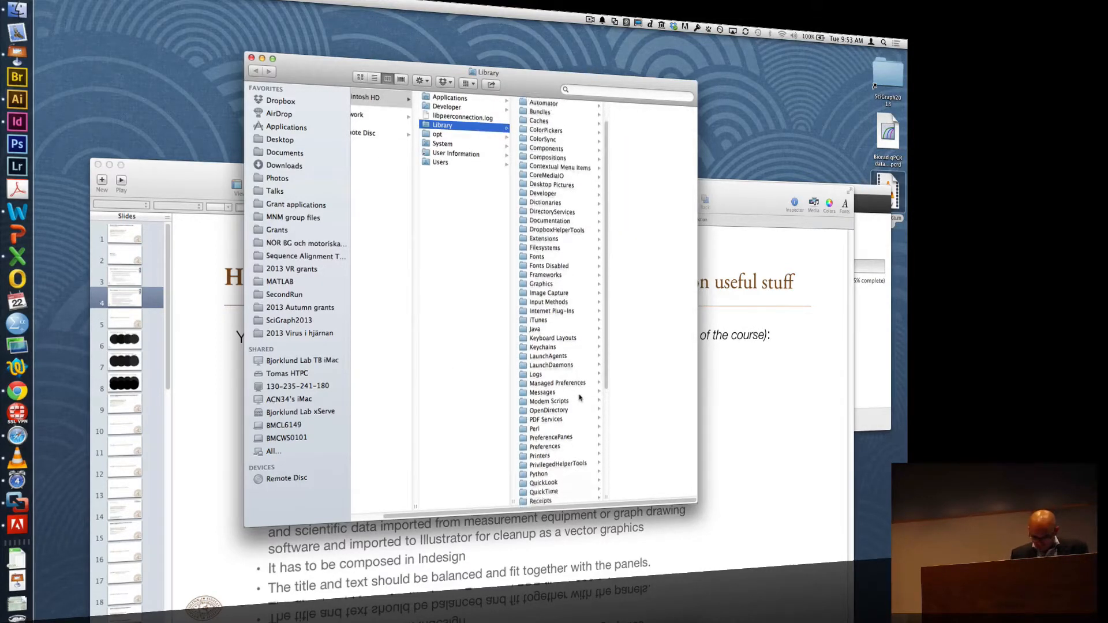
{"action": "scroll", "coordinate": [579, 397], "scroll_direction": "down", "scroll_amount": 1}
{"action": "scroll", "coordinate": [579, 398], "scroll_direction": "up", "scroll_amount": 2}
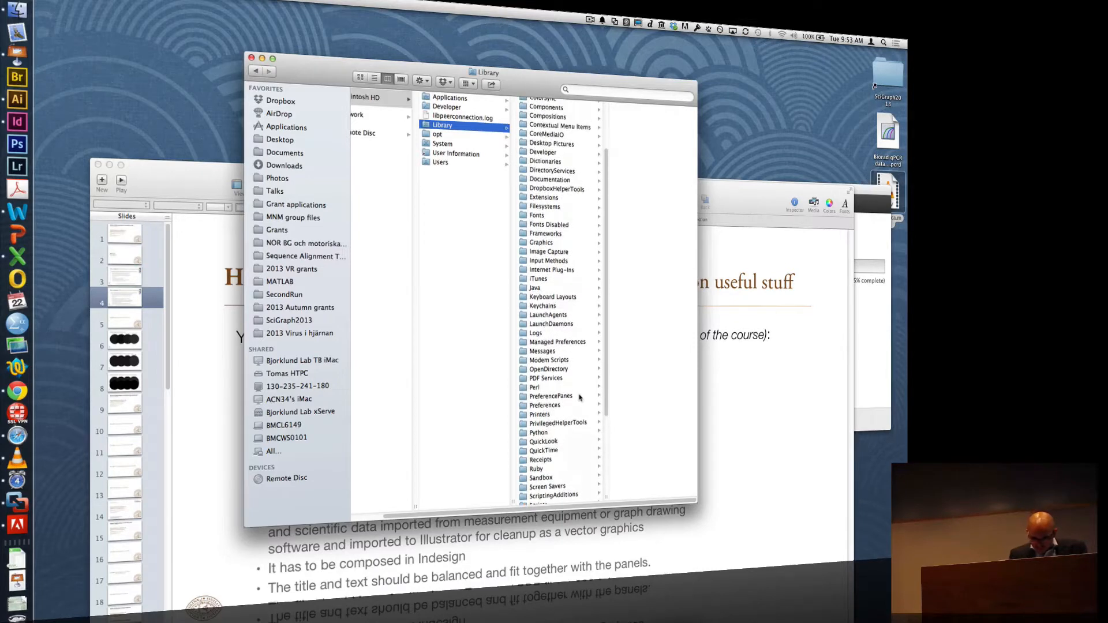
{"action": "left_click", "coordinate": [567, 271]}
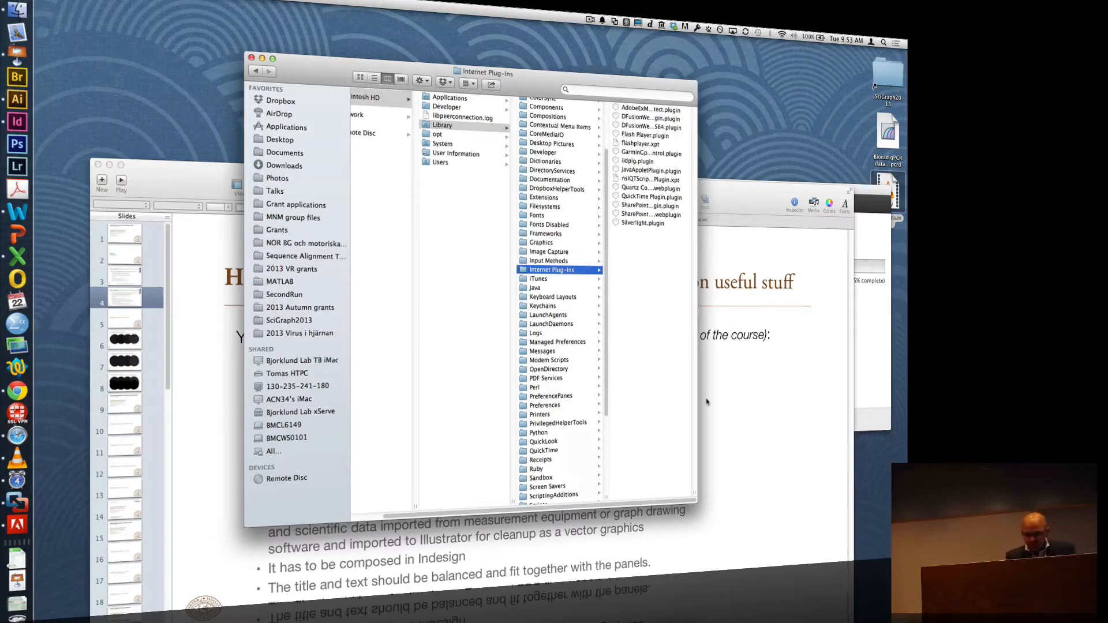
{"action": "left_click_drag", "start_coordinate": [693, 492], "coordinate": [772, 494]}
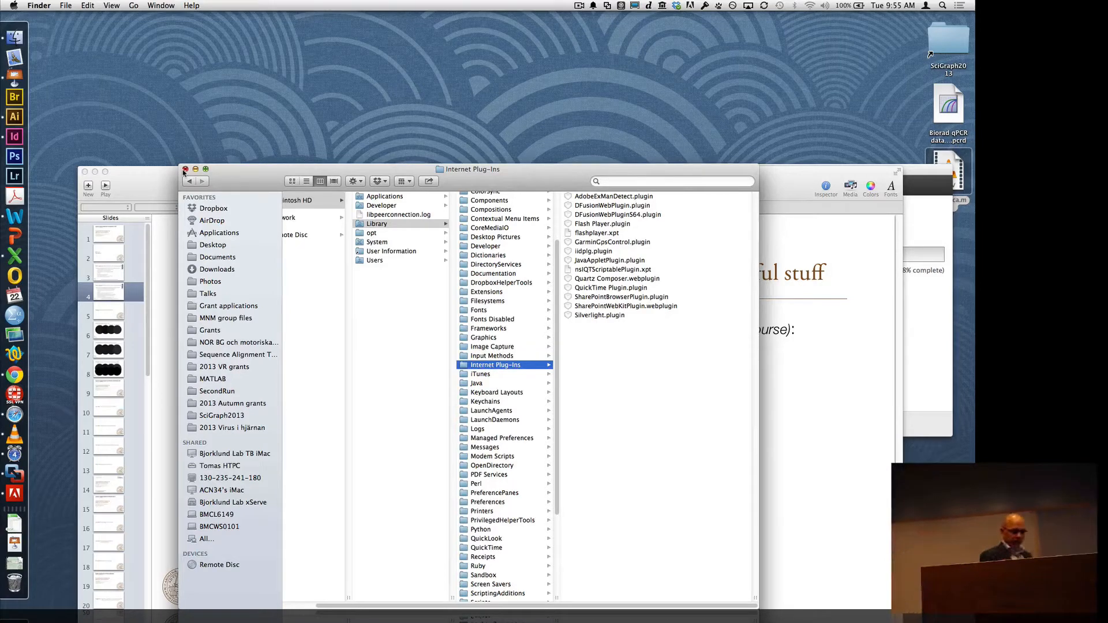
{"action": "left_click", "coordinate": [196, 170]}
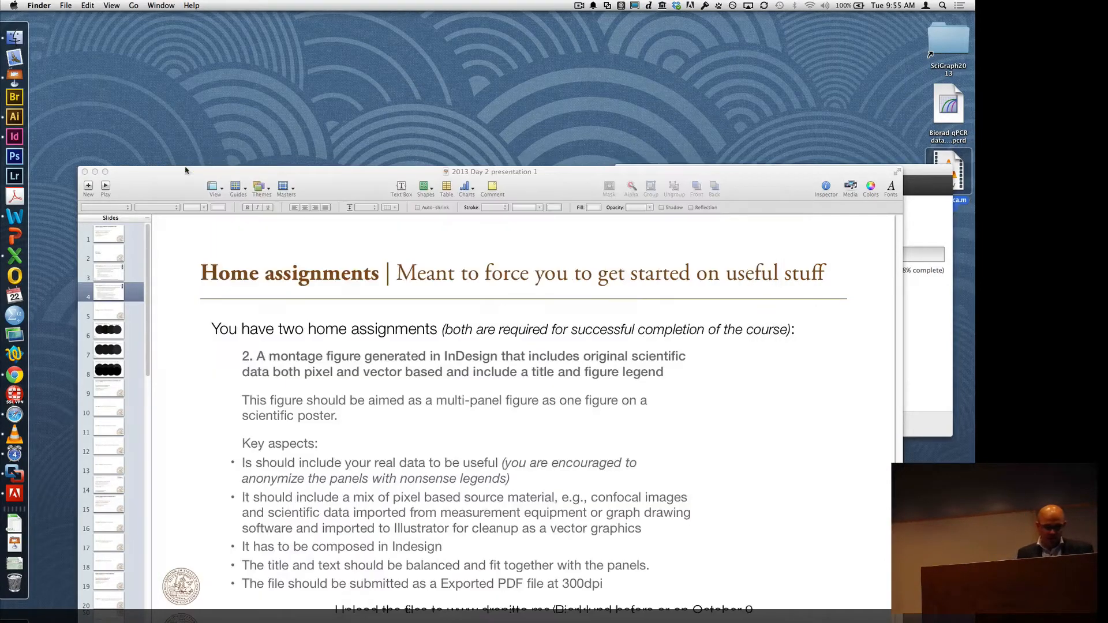
- Switch to Illustrator and create a new 210 x 180 mm document with its color mode set to CMYK
{"action": "left_click", "coordinate": [121, 195]}
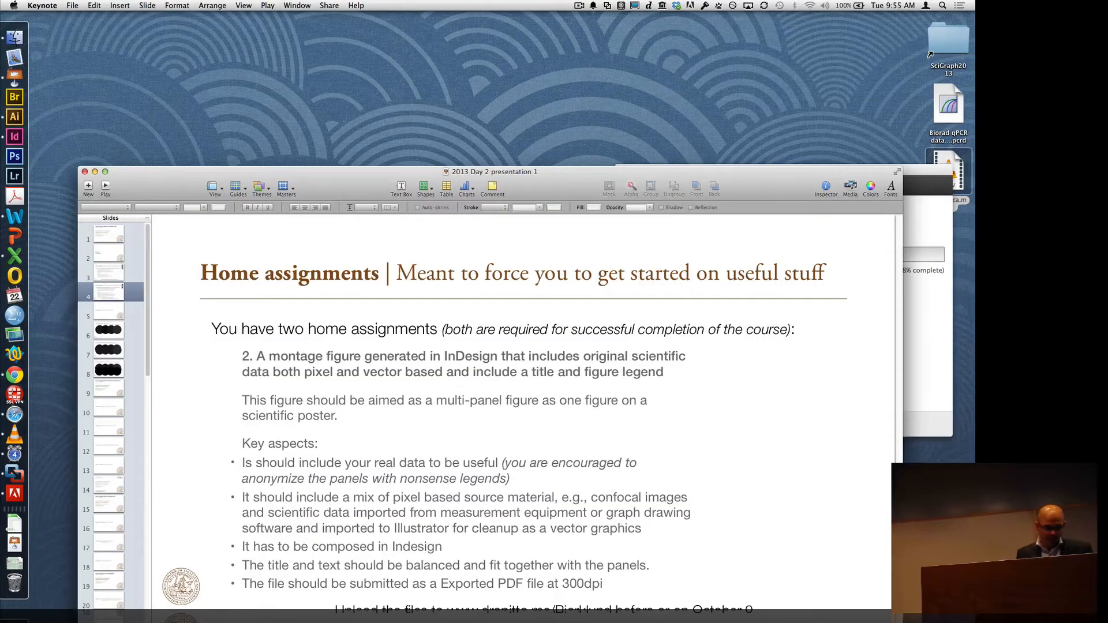
{"action": "left_click", "coordinate": [14, 117]}
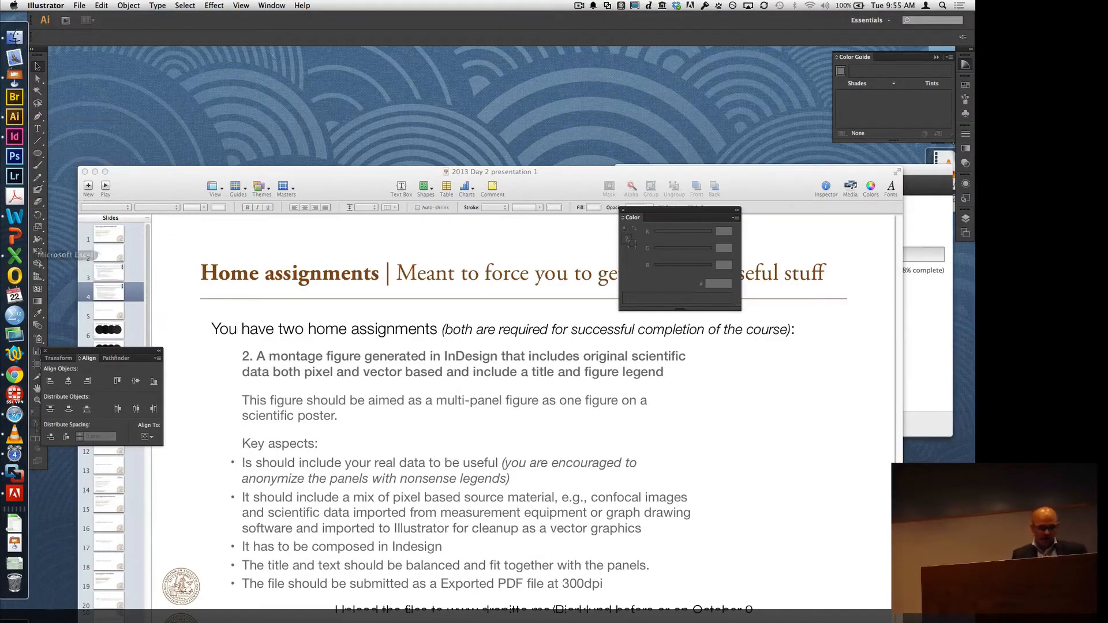
{"action": "left_click", "coordinate": [15, 37]}
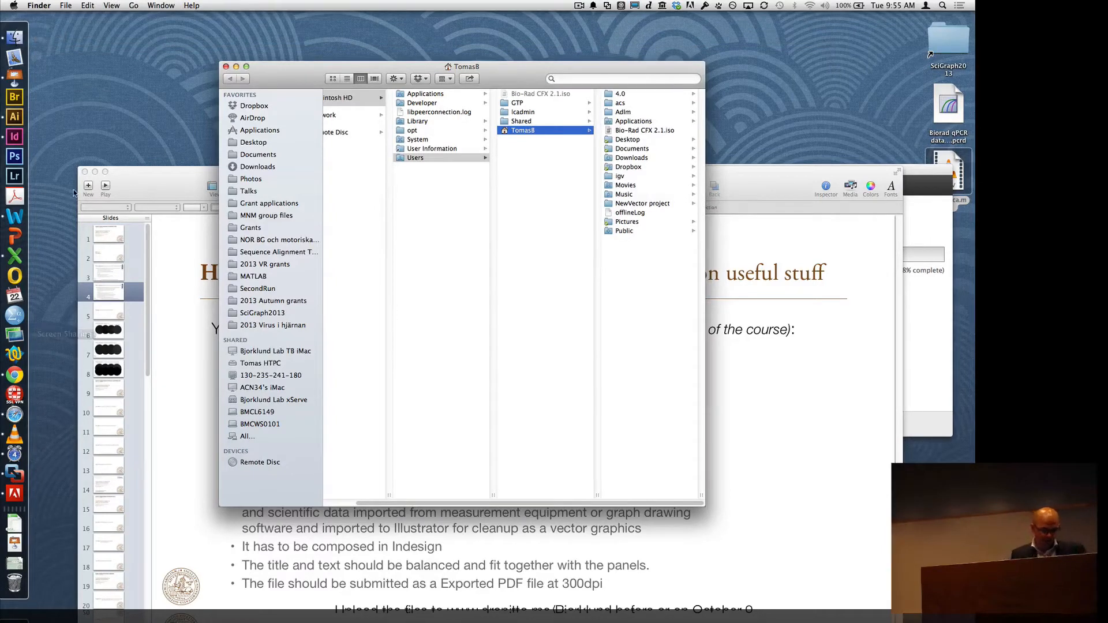
{"action": "left_click", "coordinate": [15, 116]}
{"action": "left_click", "coordinate": [80, 5]}
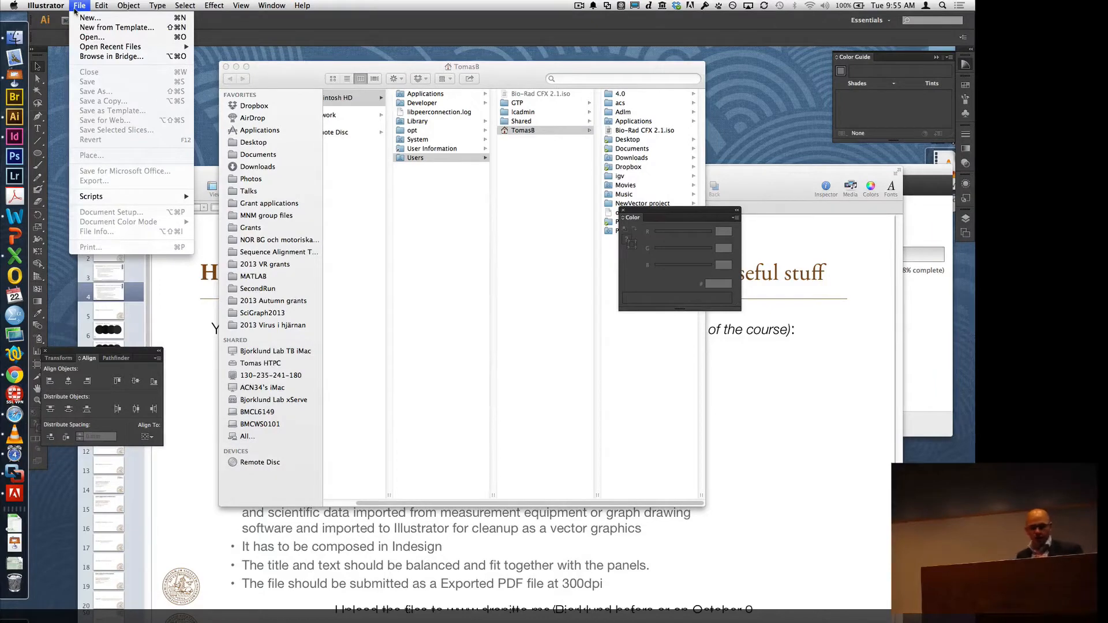
{"action": "key", "text": "super+n"}
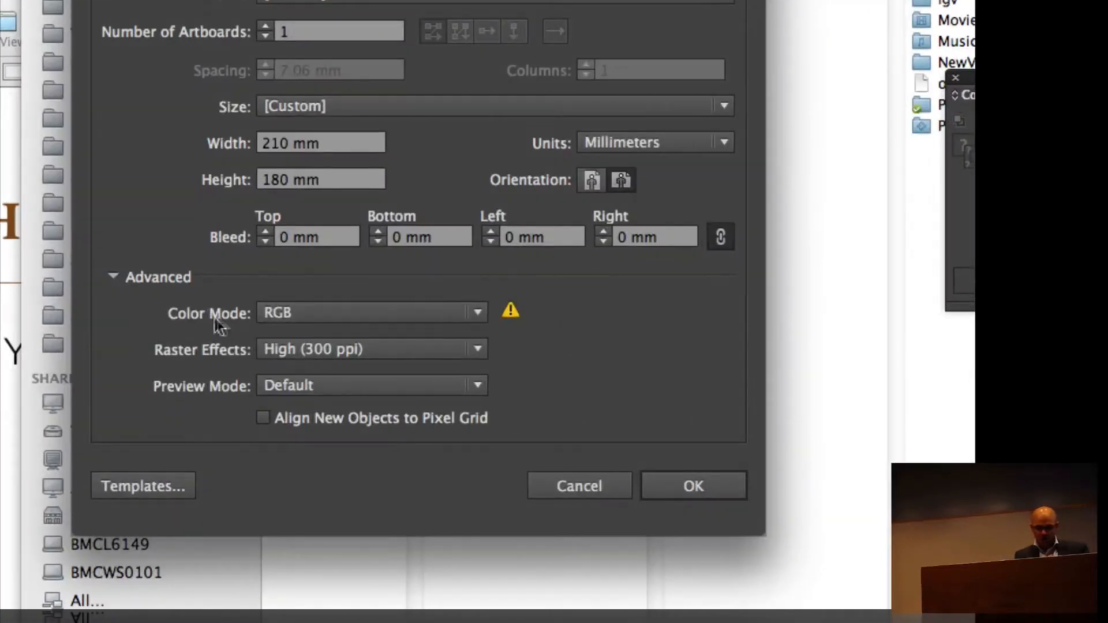
{"action": "left_click", "coordinate": [329, 312]}
{"action": "left_click", "coordinate": [323, 336]}
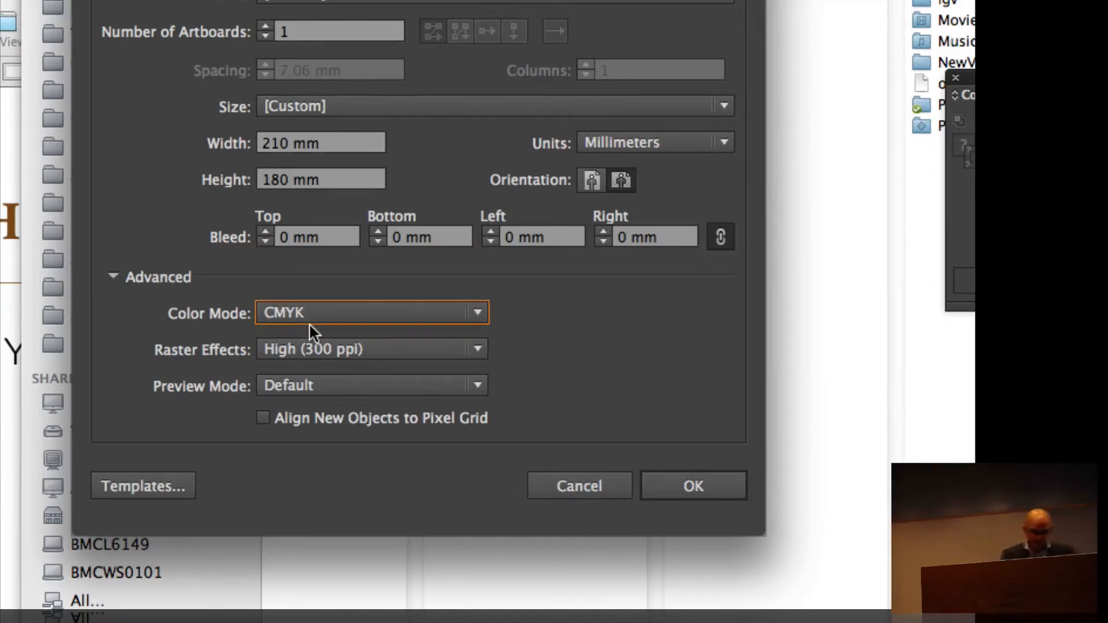
{"action": "left_click", "coordinate": [699, 483]}
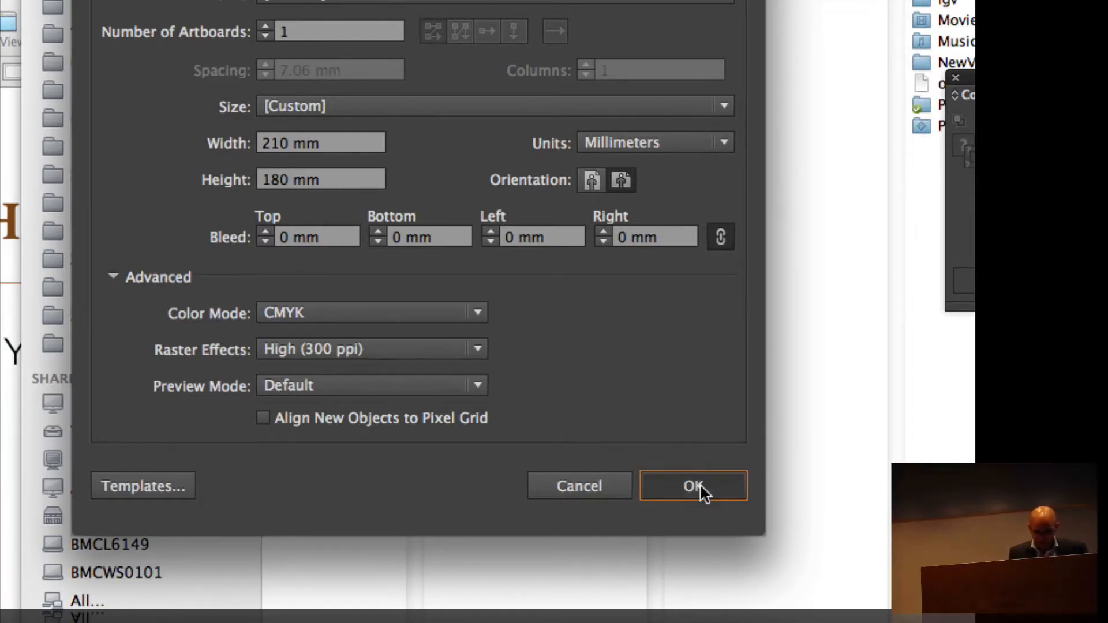
{"action": "left_click", "coordinate": [715, 495]}
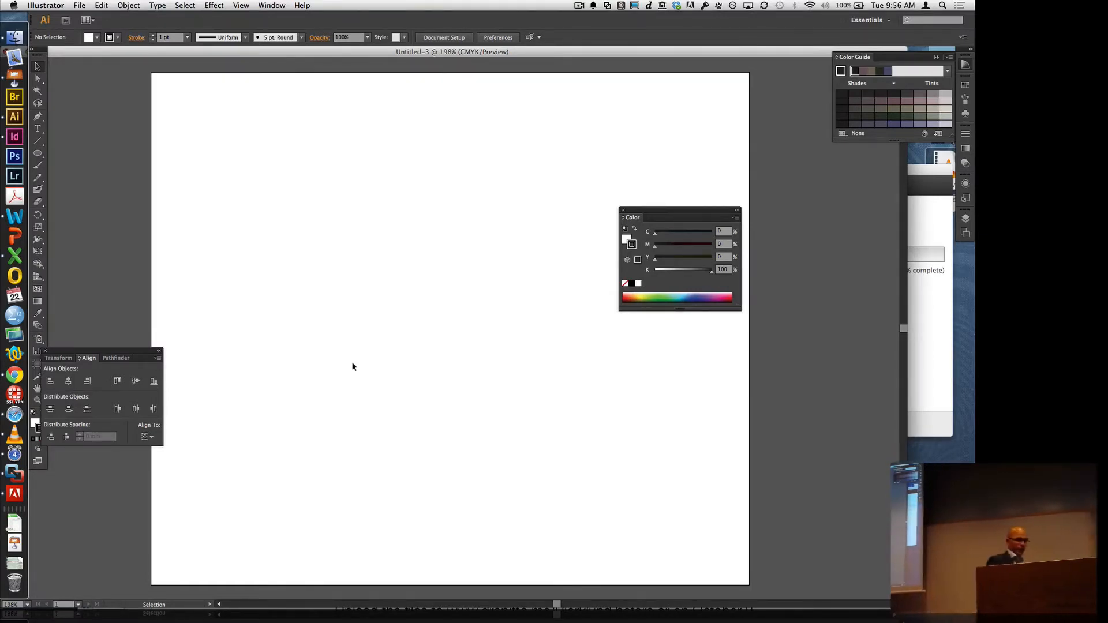
- Review the available presets in Illustrator's Color Settings and leave them without applying a change
{"action": "left_click", "coordinate": [101, 5]}
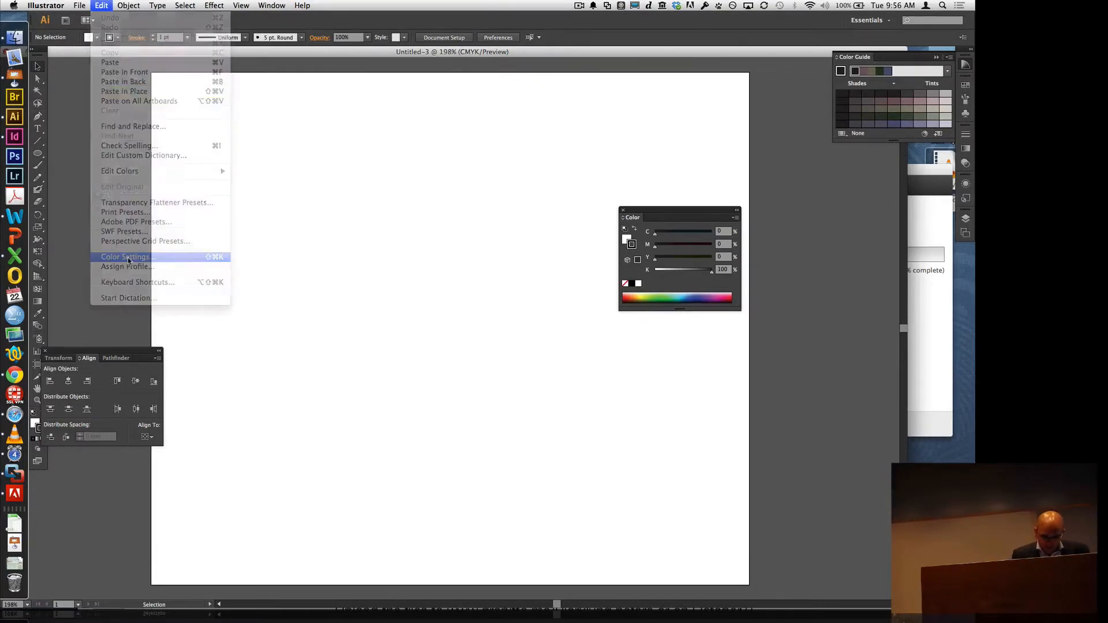
{"action": "left_click", "coordinate": [128, 257]}
{"action": "left_click", "coordinate": [205, 93]}
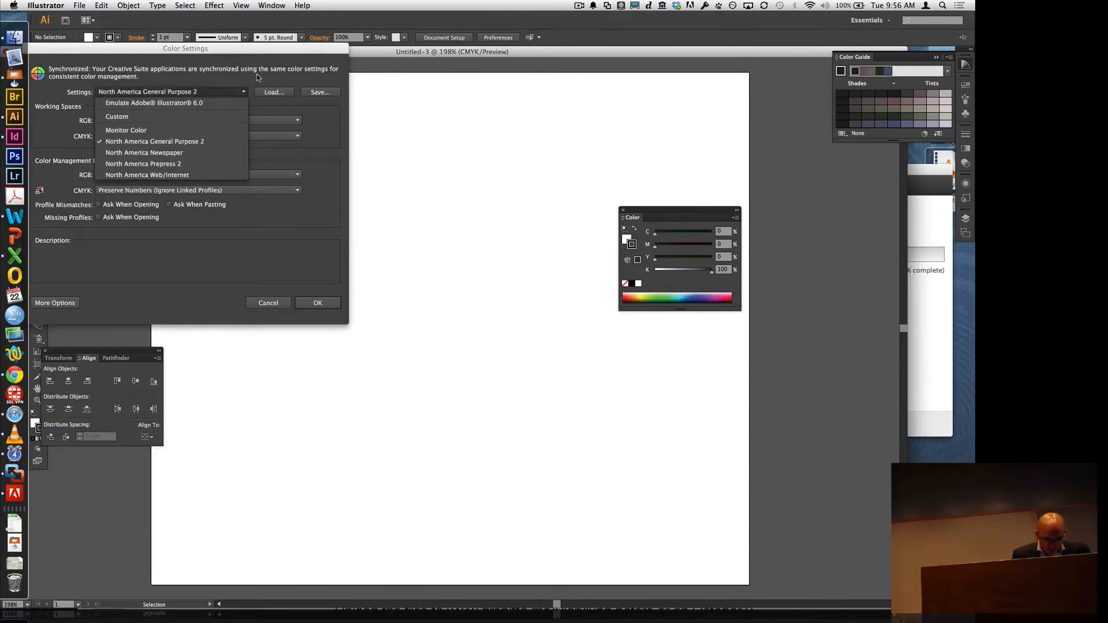
{"action": "left_click", "coordinate": [281, 305]}
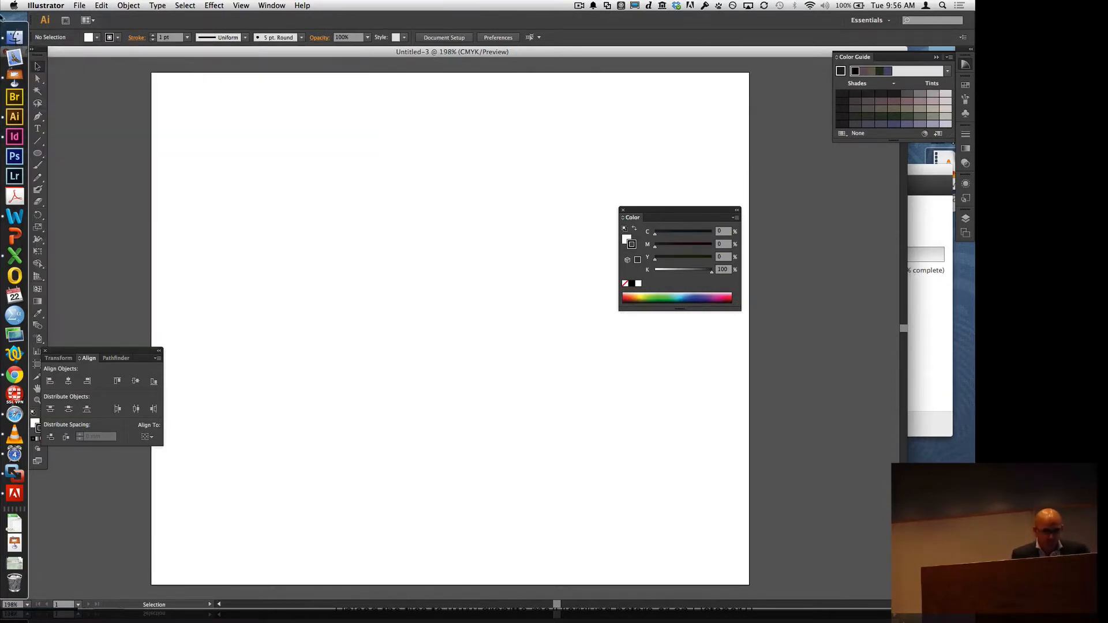
- Switch to Finder and open Color Example.ai from the SciGraph2013 folder, under Examples, Session 2, Color
{"action": "left_click", "coordinate": [14, 37]}
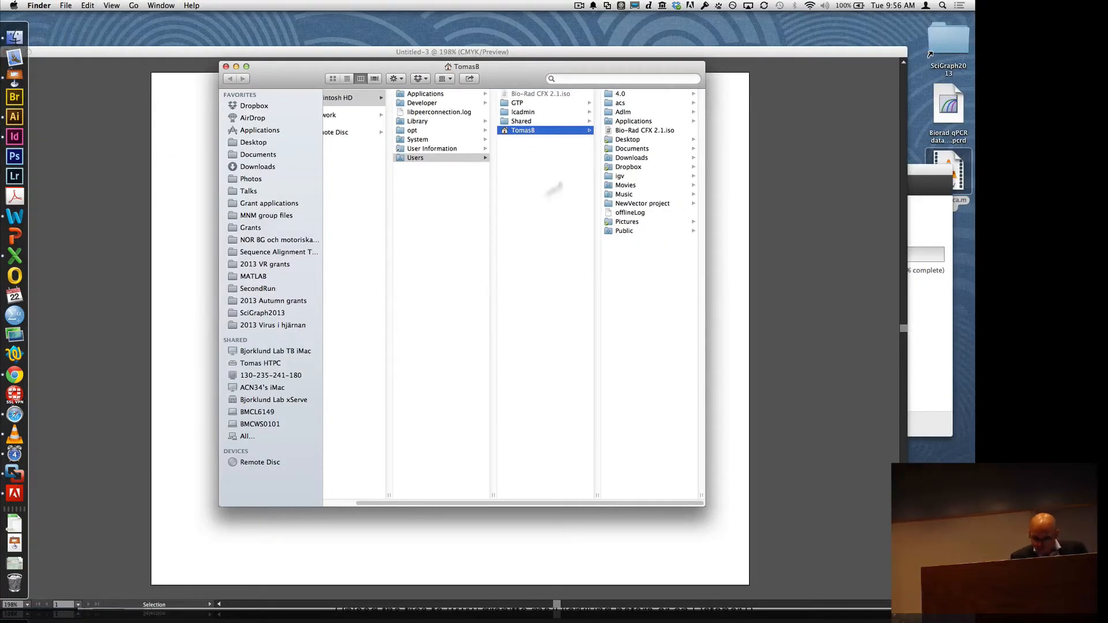
{"action": "left_click", "coordinate": [262, 313]}
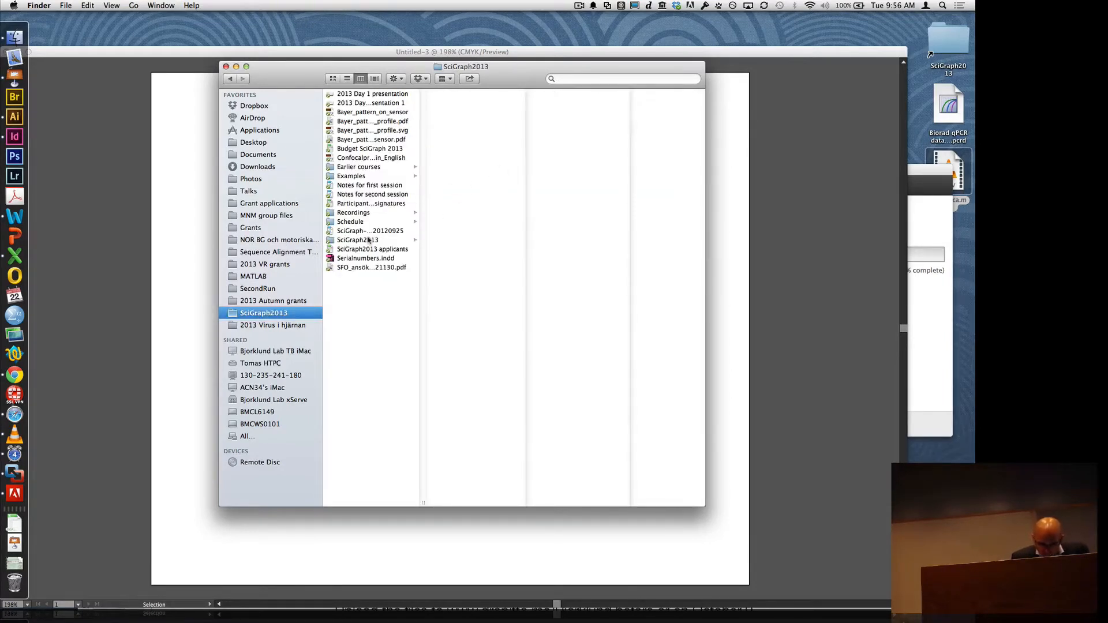
{"action": "left_click", "coordinate": [354, 184]}
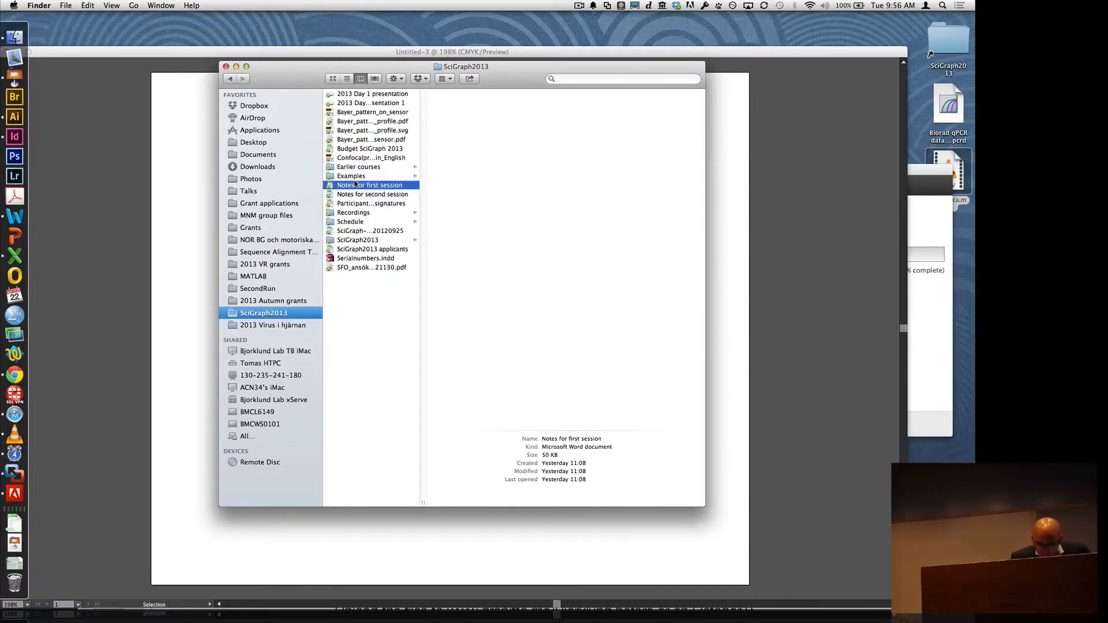
{"action": "left_click", "coordinate": [402, 176]}
{"action": "left_click", "coordinate": [473, 95]}
{"action": "left_click", "coordinate": [566, 121]}
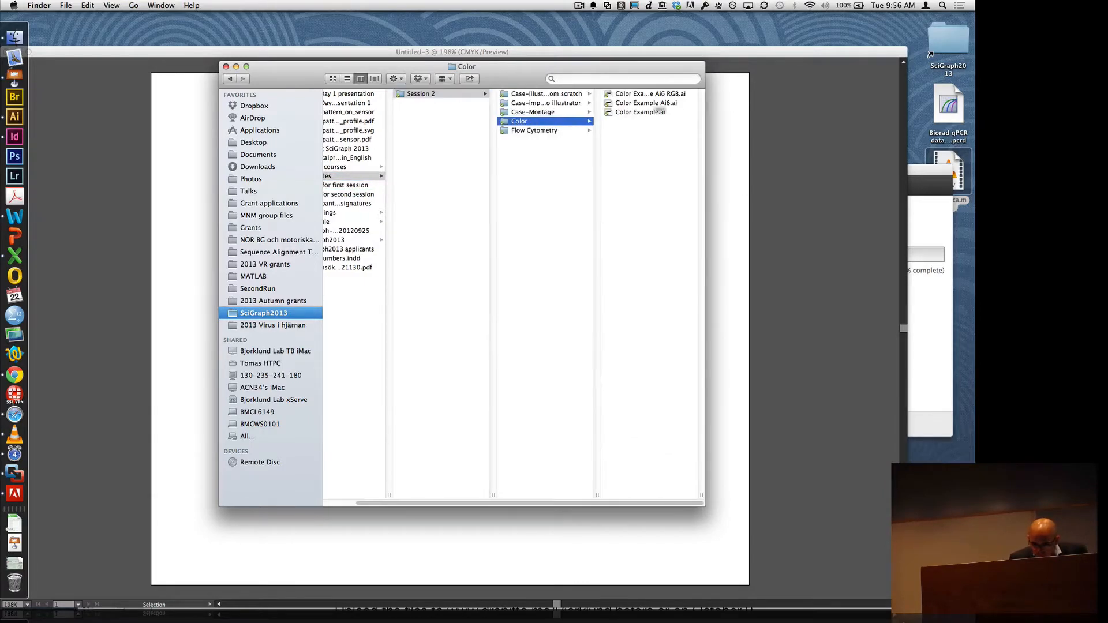
{"action": "double_click", "coordinate": [652, 112]}
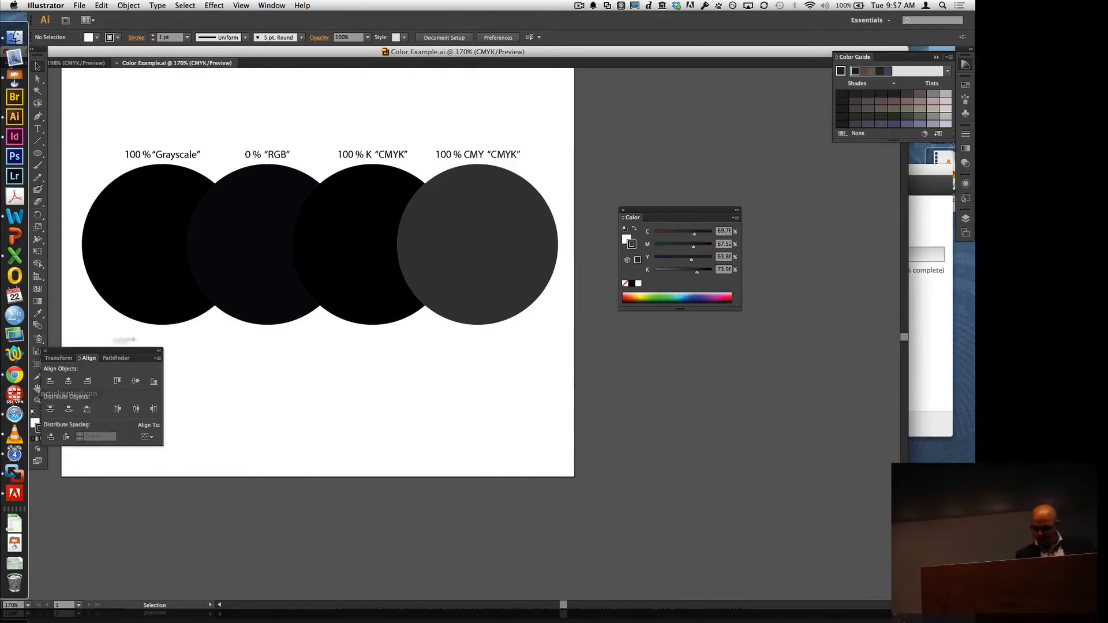
- Select the 100 % "Grayscale" circle, show its fill color values, and examine the available color models
{"action": "left_click", "coordinate": [128, 277]}
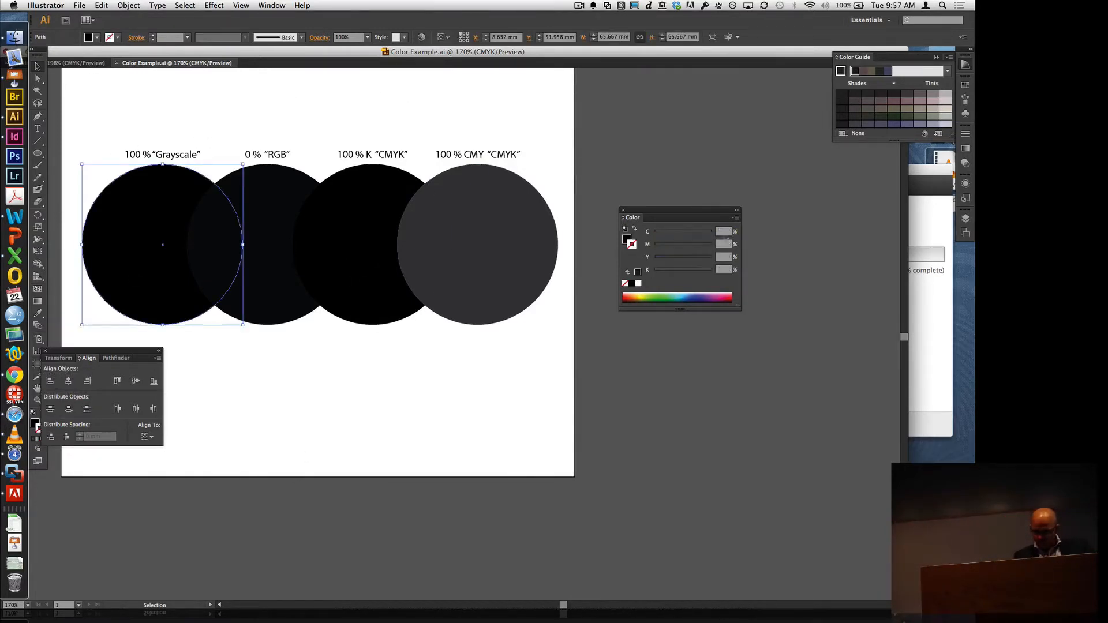
{"action": "left_click", "coordinate": [734, 217]}
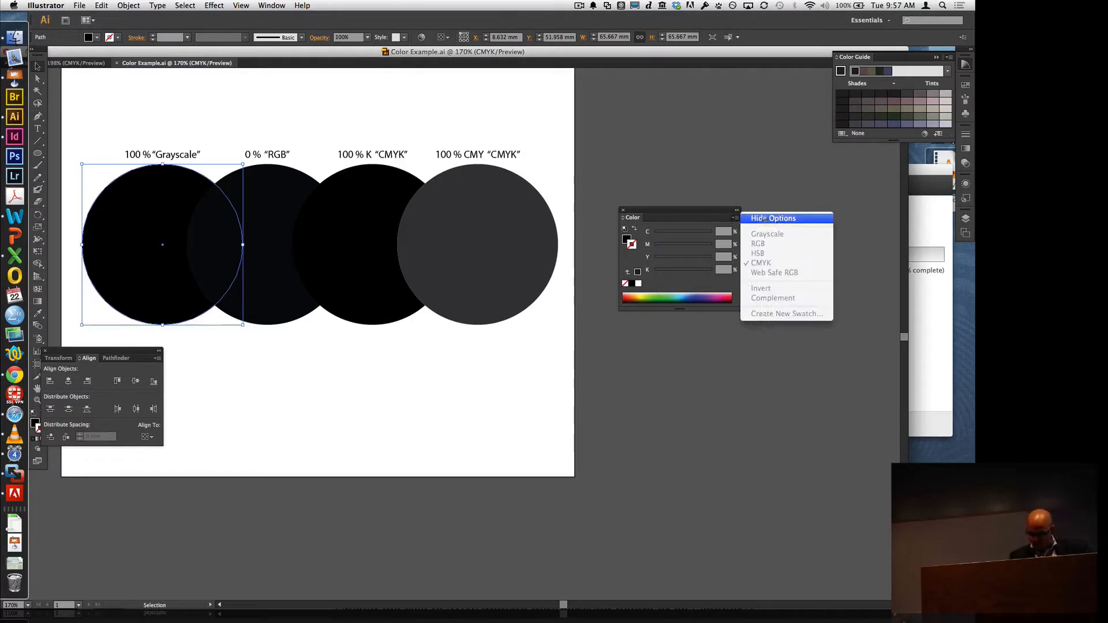
{"action": "left_click", "coordinate": [720, 198]}
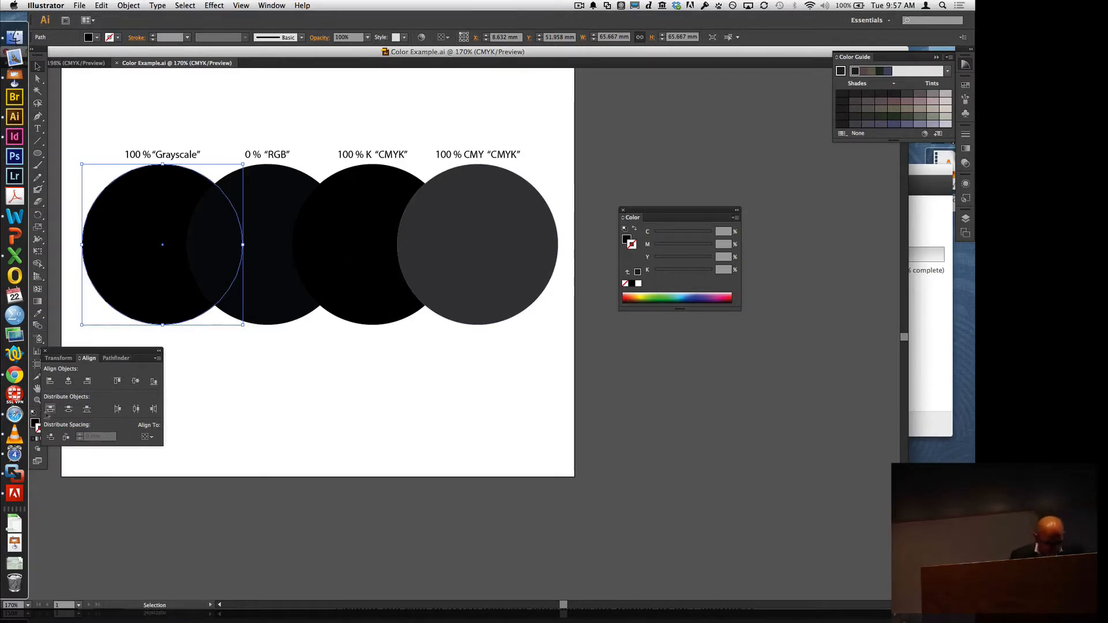
{"action": "left_click", "coordinate": [34, 425]}
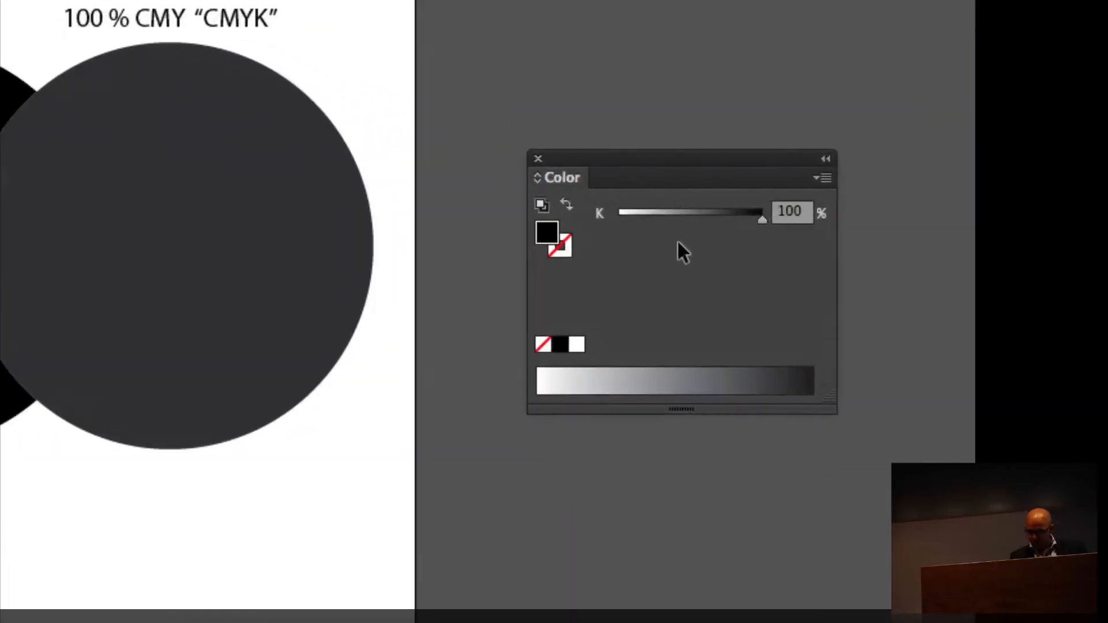
{"action": "left_click", "coordinate": [823, 177]}
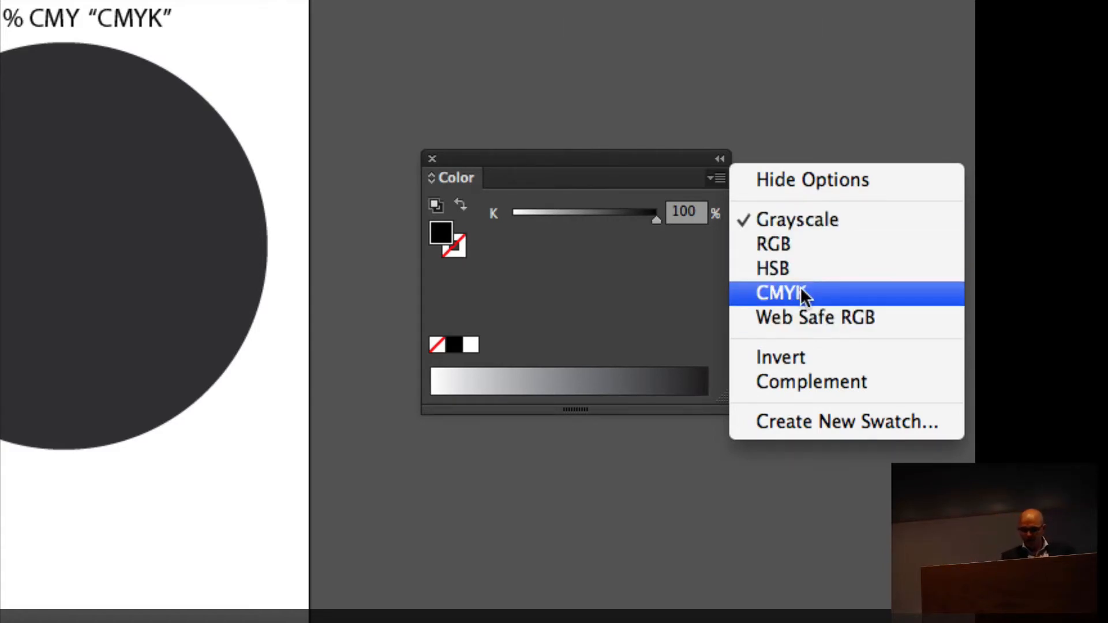
{"action": "left_click", "coordinate": [505, 541]}
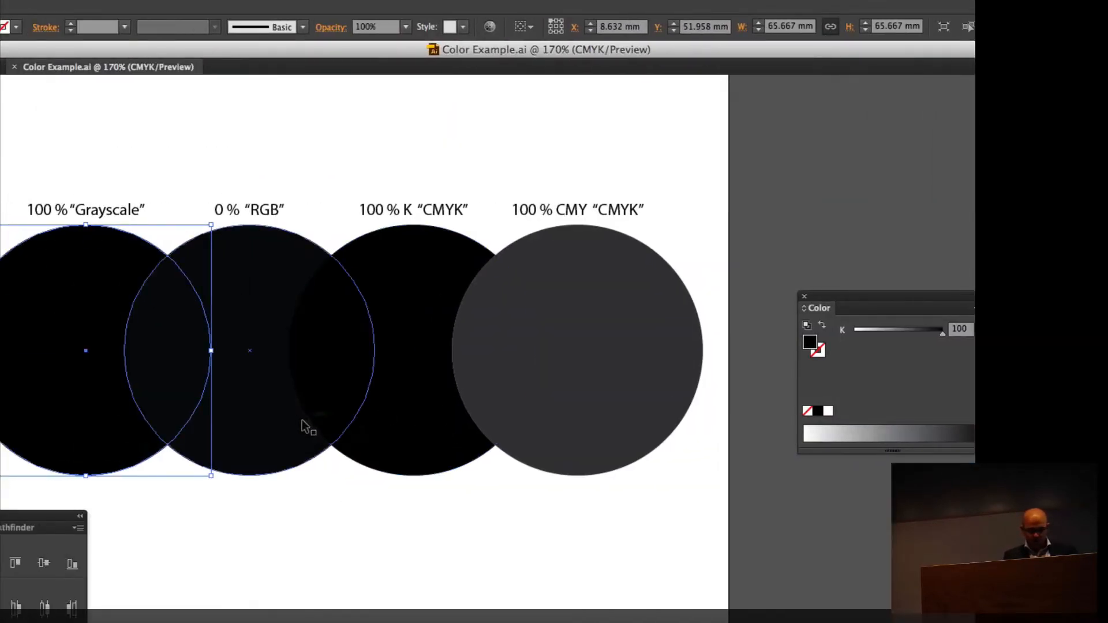
- Select the 0 % "RGB" circle and change the color model of its fill to RGB
{"action": "left_click", "coordinate": [299, 411]}
{"action": "left_click", "coordinate": [260, 452]}
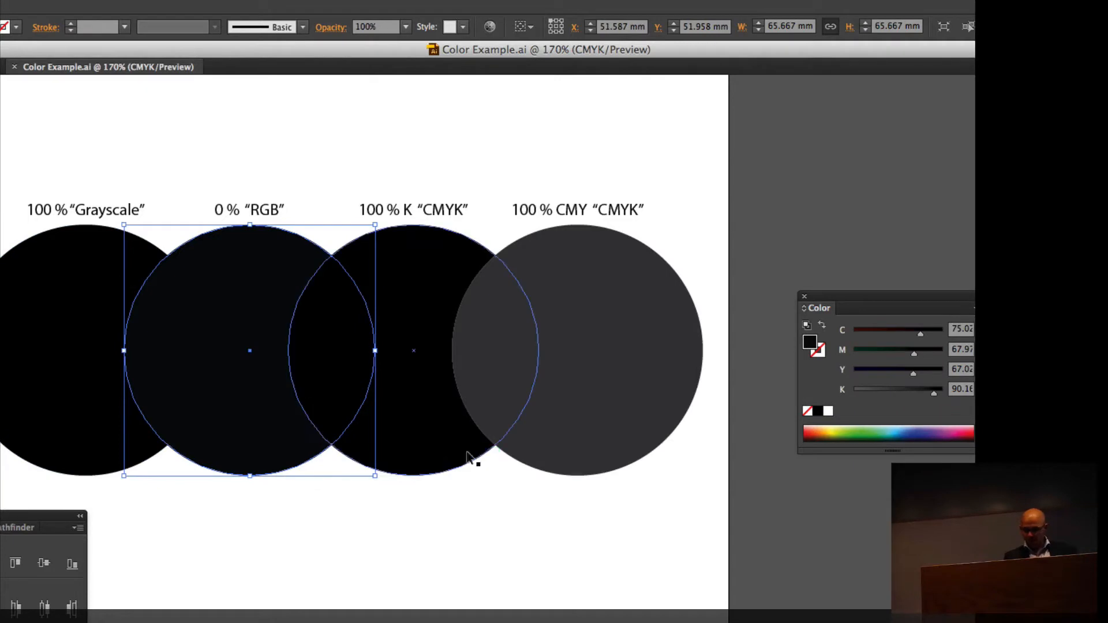
{"action": "scroll", "coordinate": [683, 478], "scroll_direction": "right", "scroll_amount": 10}
{"action": "scroll", "coordinate": [683, 478], "scroll_direction": "up", "scroll_amount": 2}
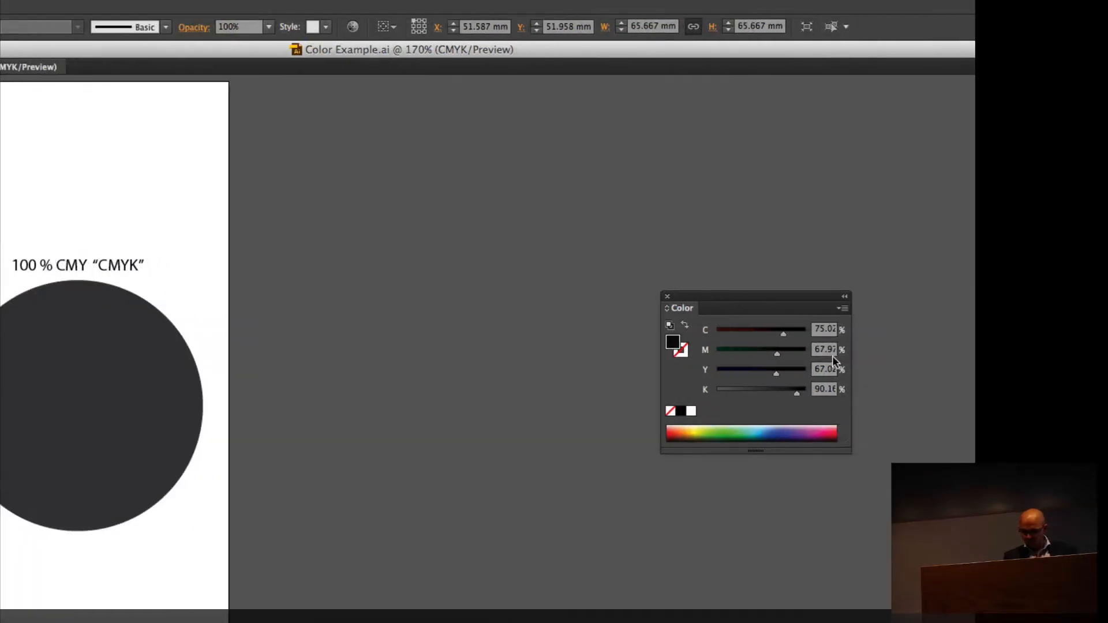
{"action": "left_click", "coordinate": [842, 308]}
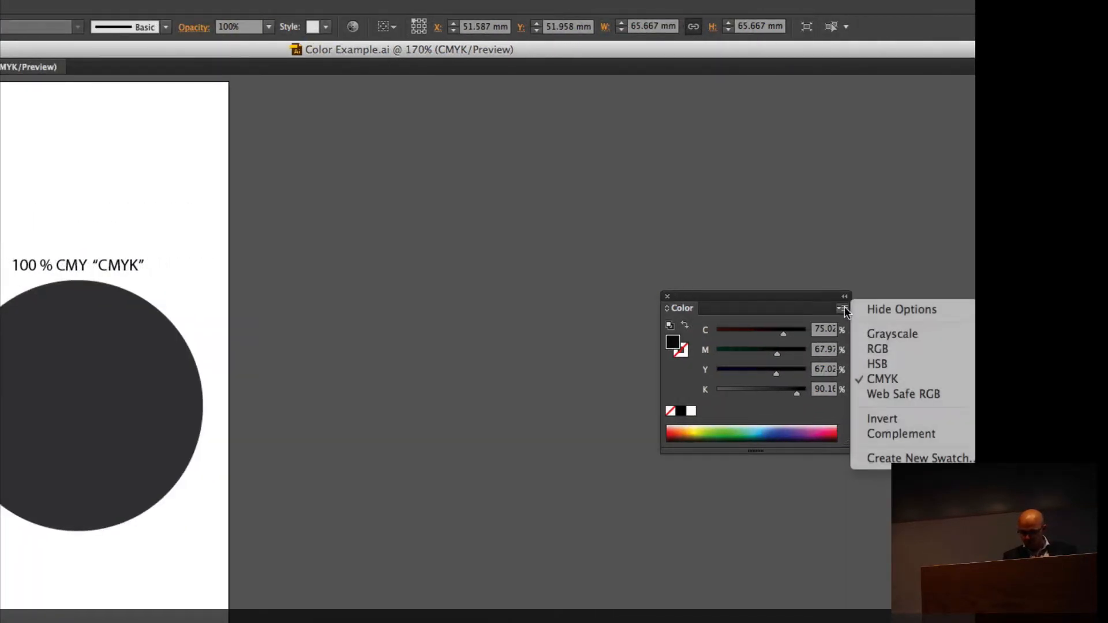
{"action": "left_click", "coordinate": [873, 347]}
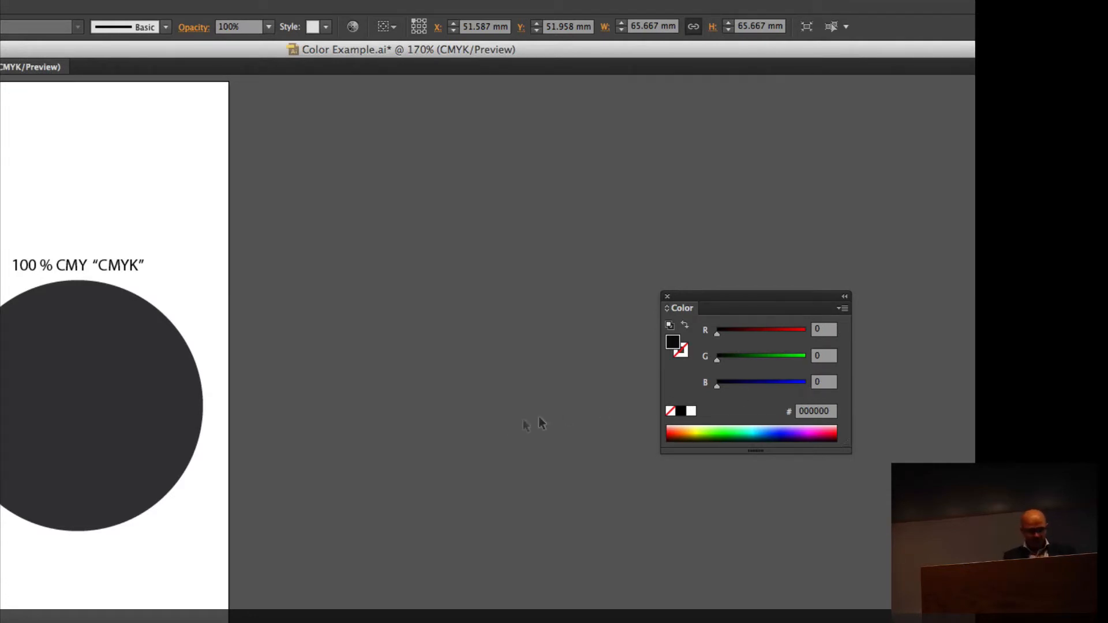
{"action": "scroll", "coordinate": [175, 449], "scroll_direction": "left", "scroll_amount": 7}
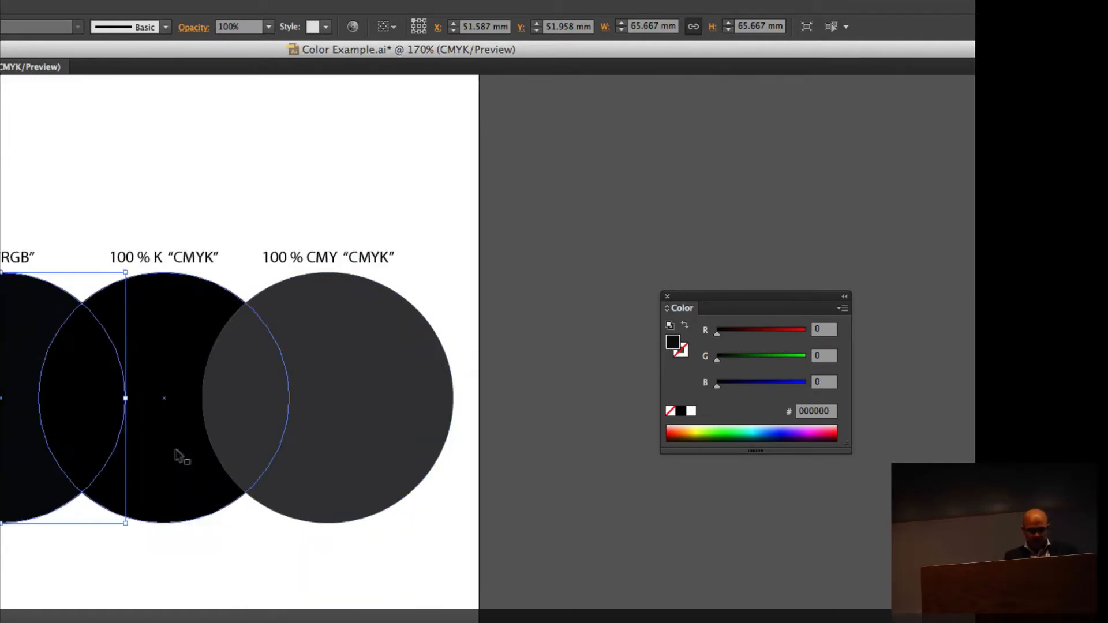
- Select the 100 % K "CMYK" circle and change the color model of its fill to CMYK
{"action": "left_click", "coordinate": [194, 323]}
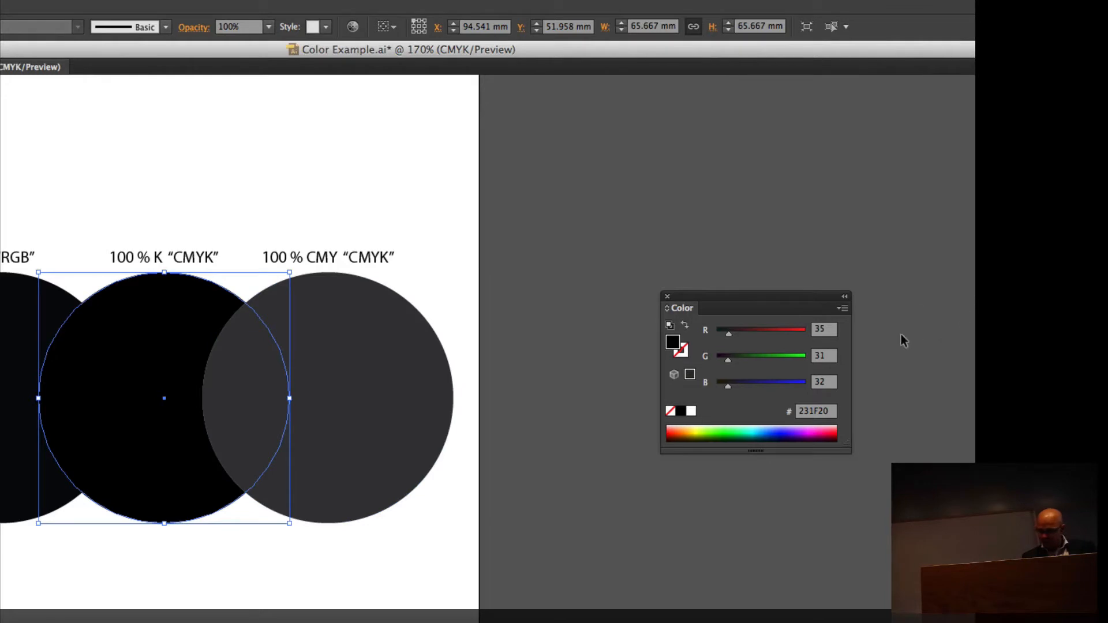
{"action": "left_click", "coordinate": [846, 309]}
{"action": "left_click", "coordinate": [874, 379]}
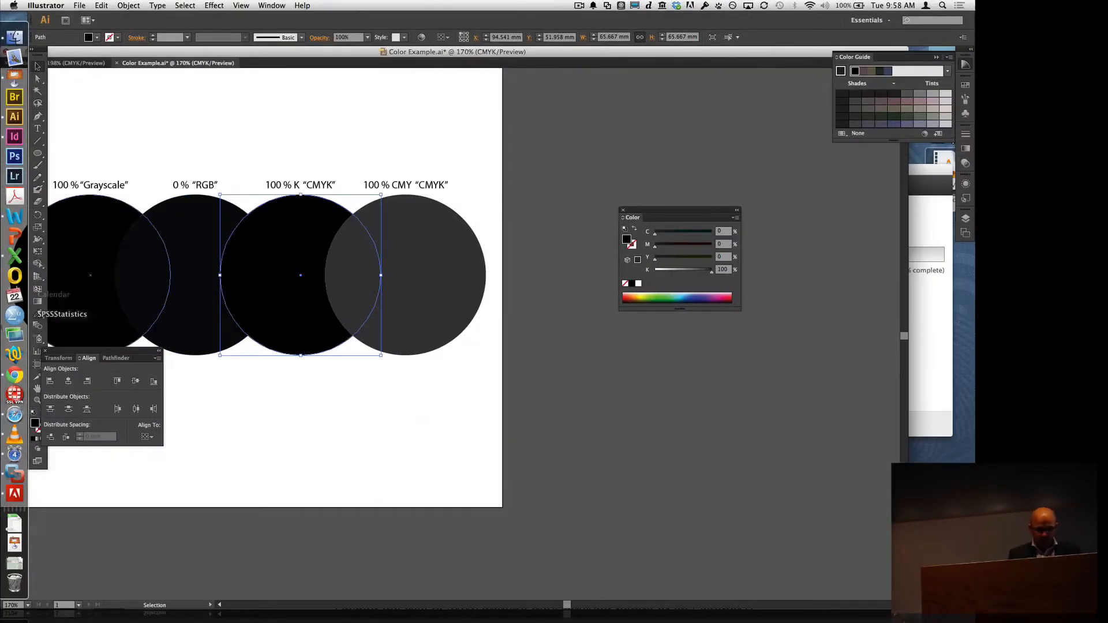
{"action": "scroll", "coordinate": [389, 180], "scroll_direction": "left", "scroll_amount": 4}
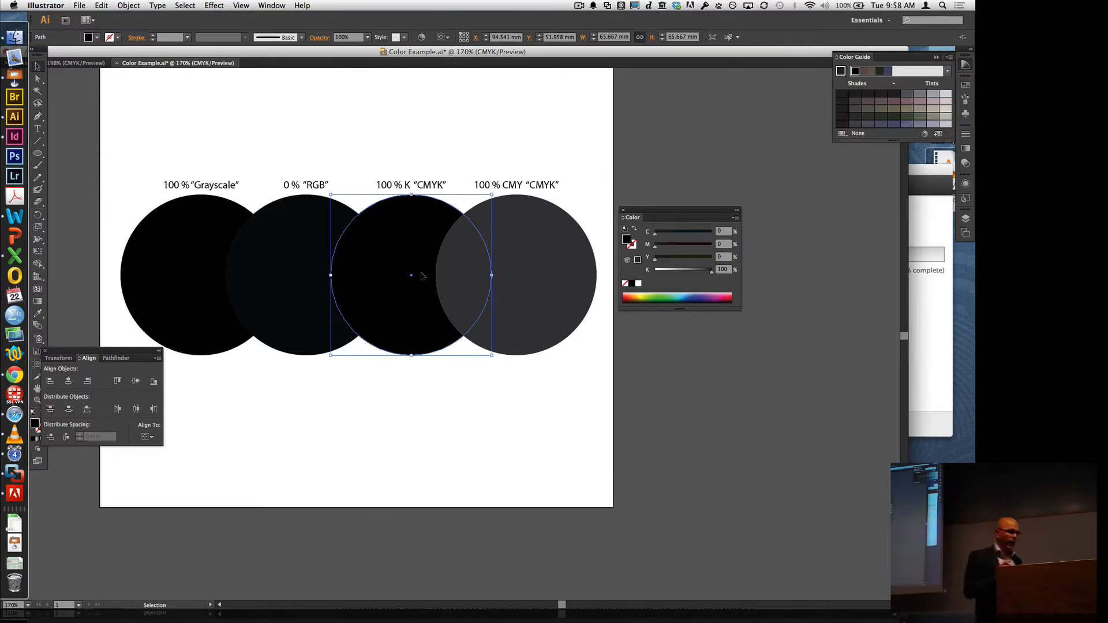
- Switch to Keynote, play the 2013 Day 2 presentation up to the "Default color profile | Illustrator CS6" slide, and leave the slideshow
{"action": "left_click", "coordinate": [16, 78]}
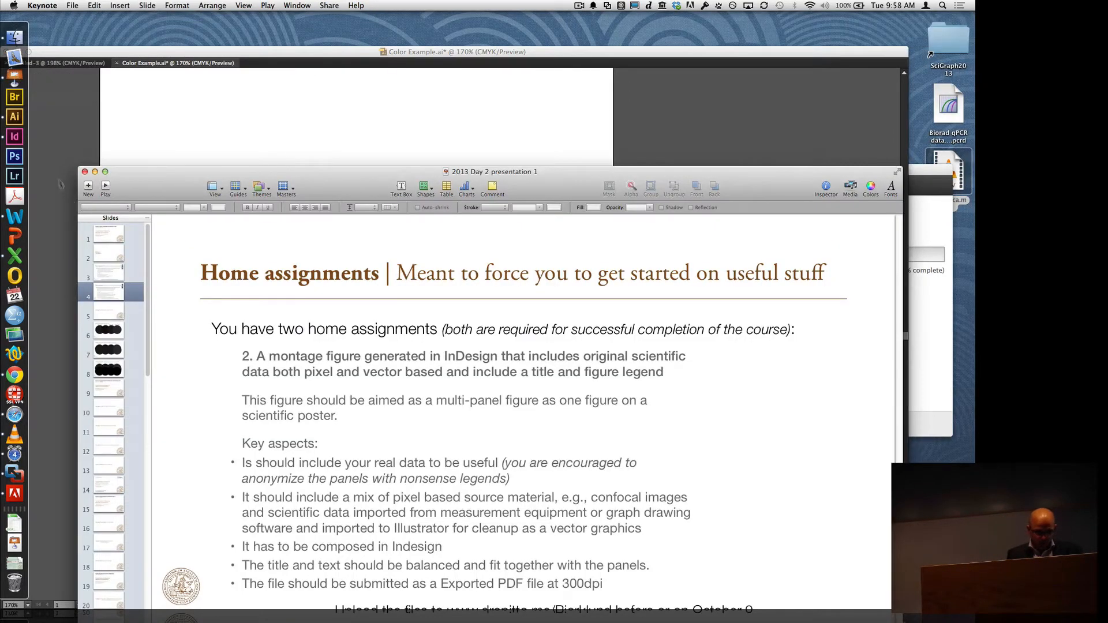
{"action": "left_click", "coordinate": [107, 189]}
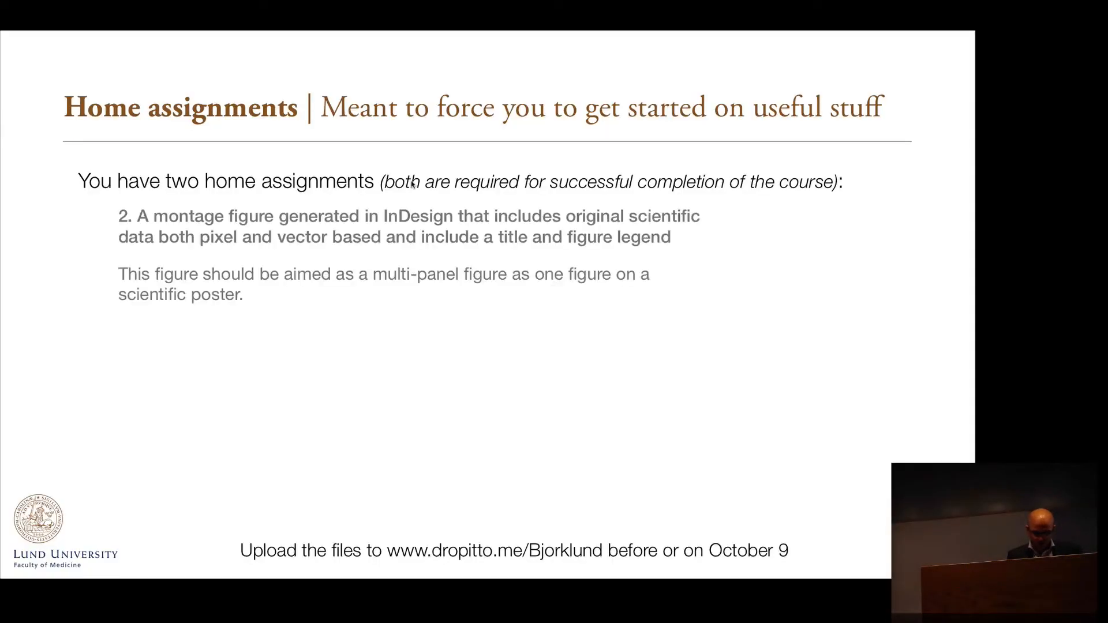
{"action": "key", "text": "Right"}
{"action": "key", "text": "Right"}
{"action": "key", "text": "Right"}
{"action": "key", "text": "Right"}
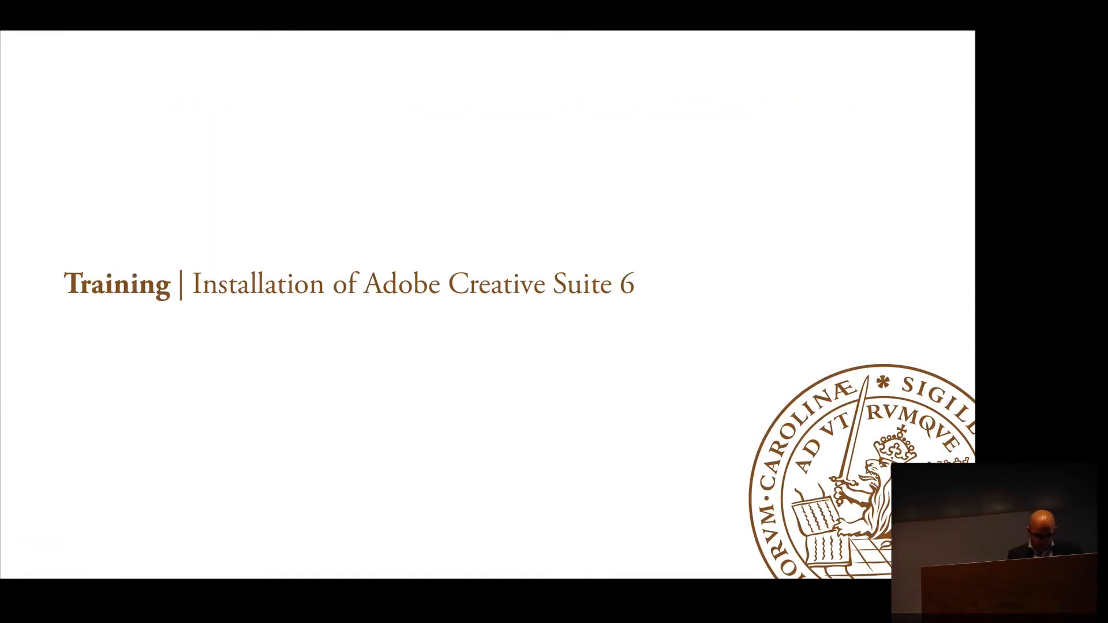
{"action": "key", "text": "Right"}
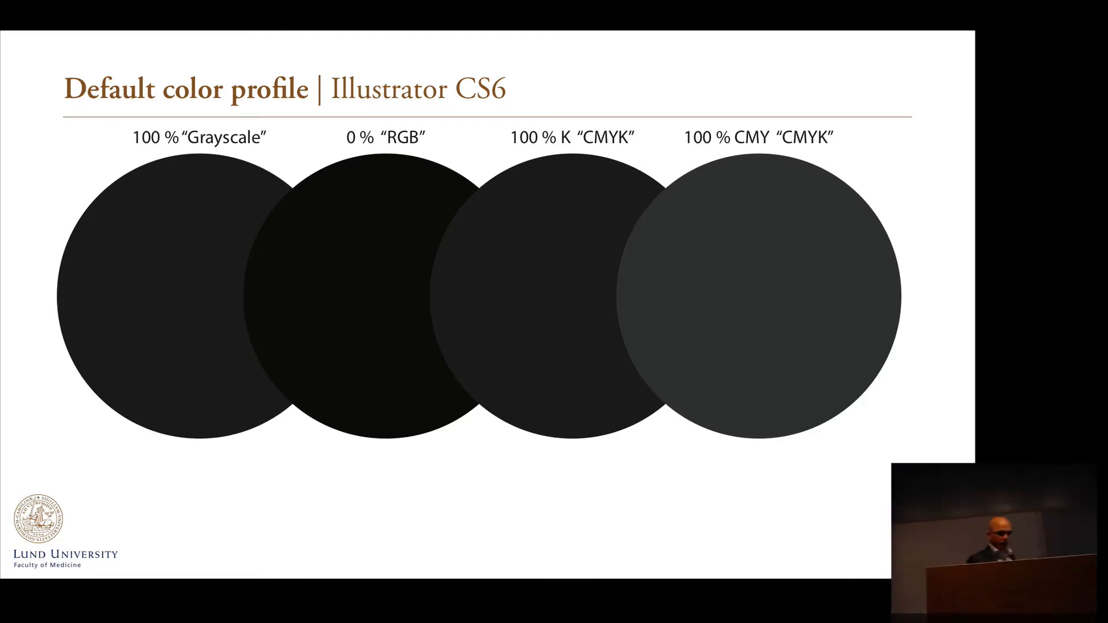
{"action": "key", "text": "Escape"}
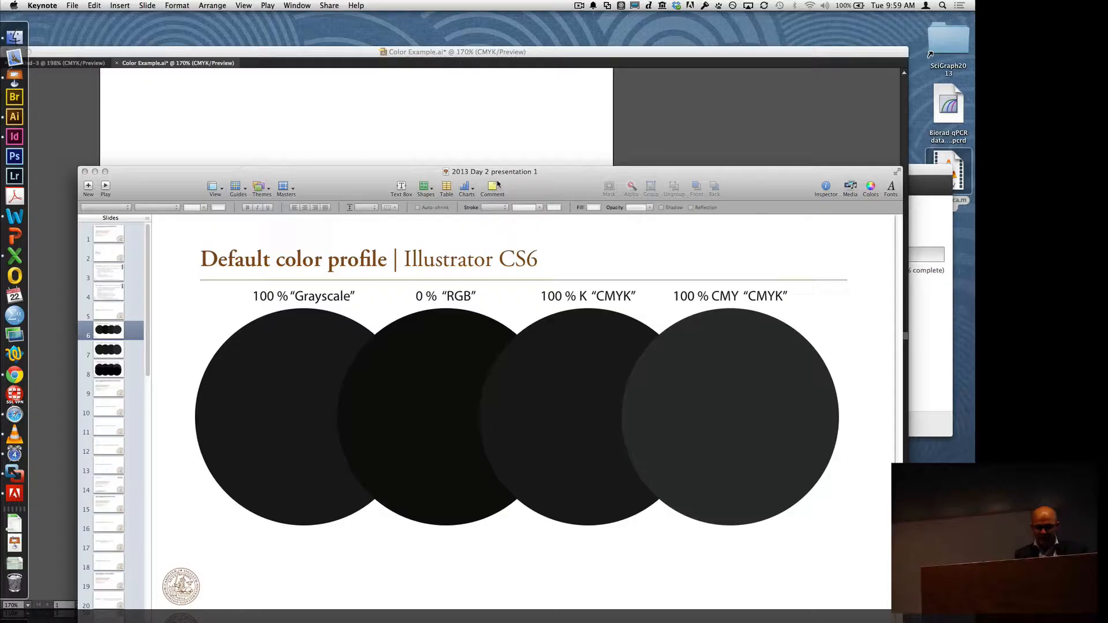
- Switch back to Illustrator, apply the Emulate Adobe Illustrator 6.0 preset in Color Settings, and deselect the circle
{"action": "left_click", "coordinate": [685, 104]}
{"action": "left_click", "coordinate": [128, 5]}
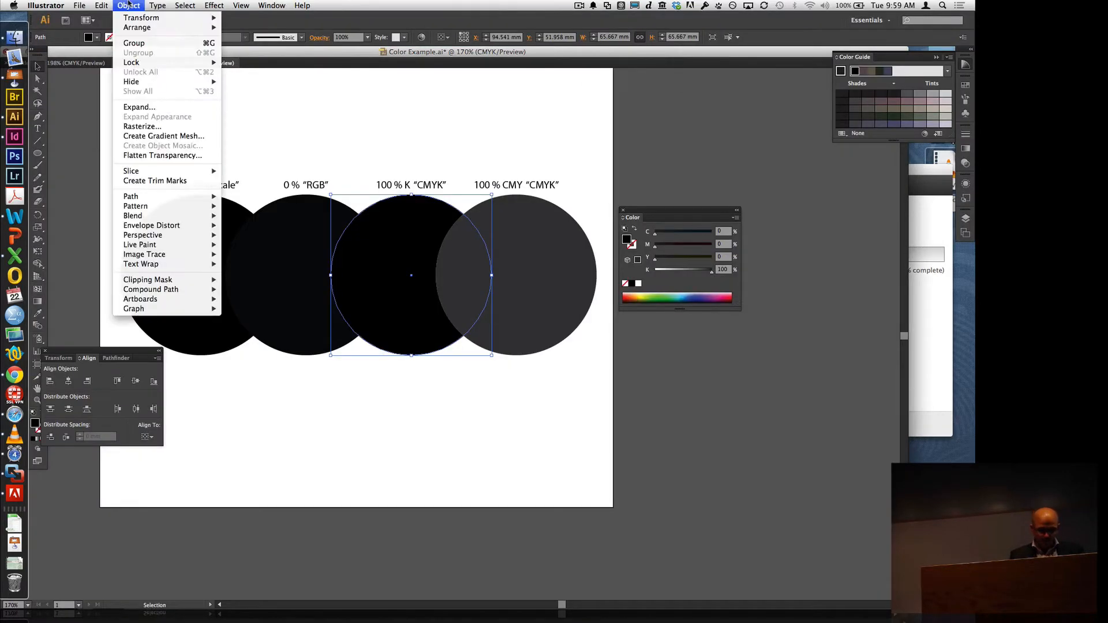
{"action": "mouse_move", "coordinate": [113, 4]}
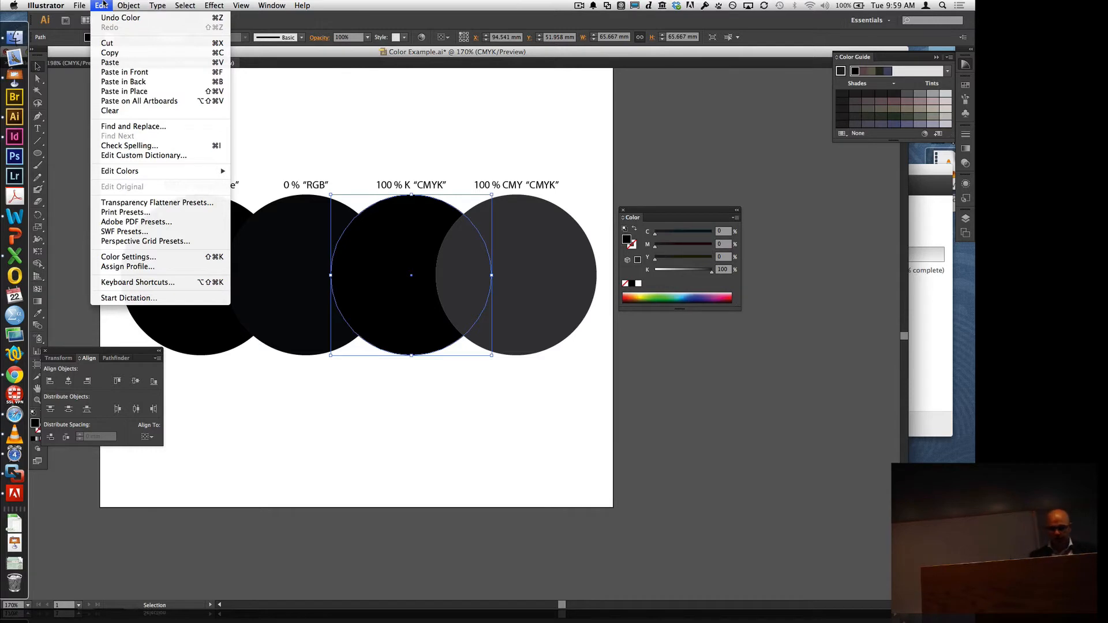
{"action": "left_click", "coordinate": [142, 258]}
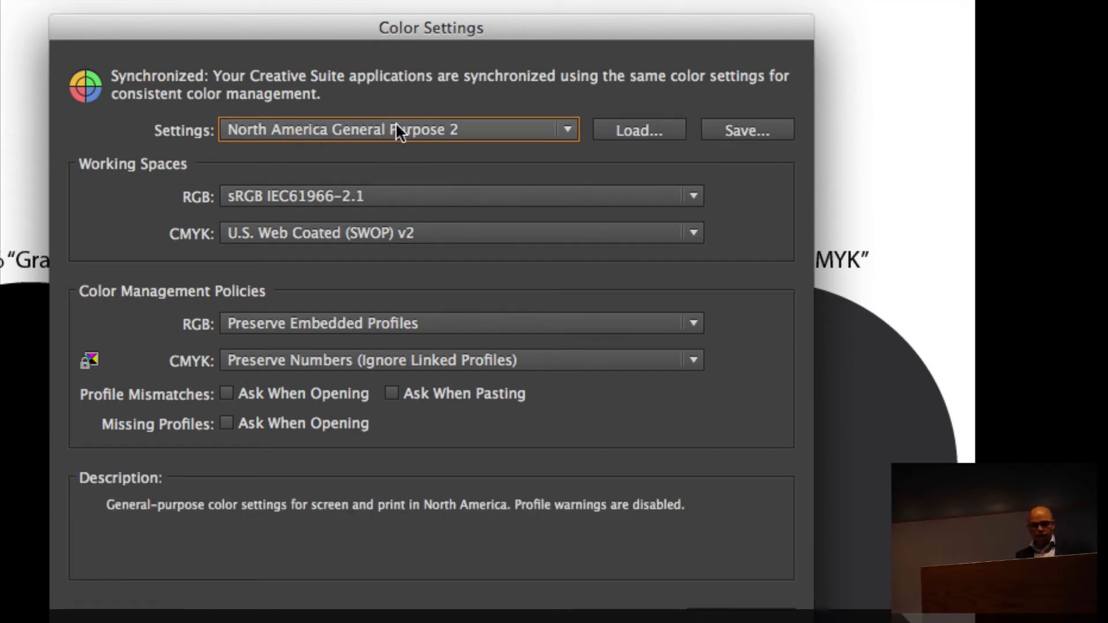
{"action": "left_click", "coordinate": [397, 124]}
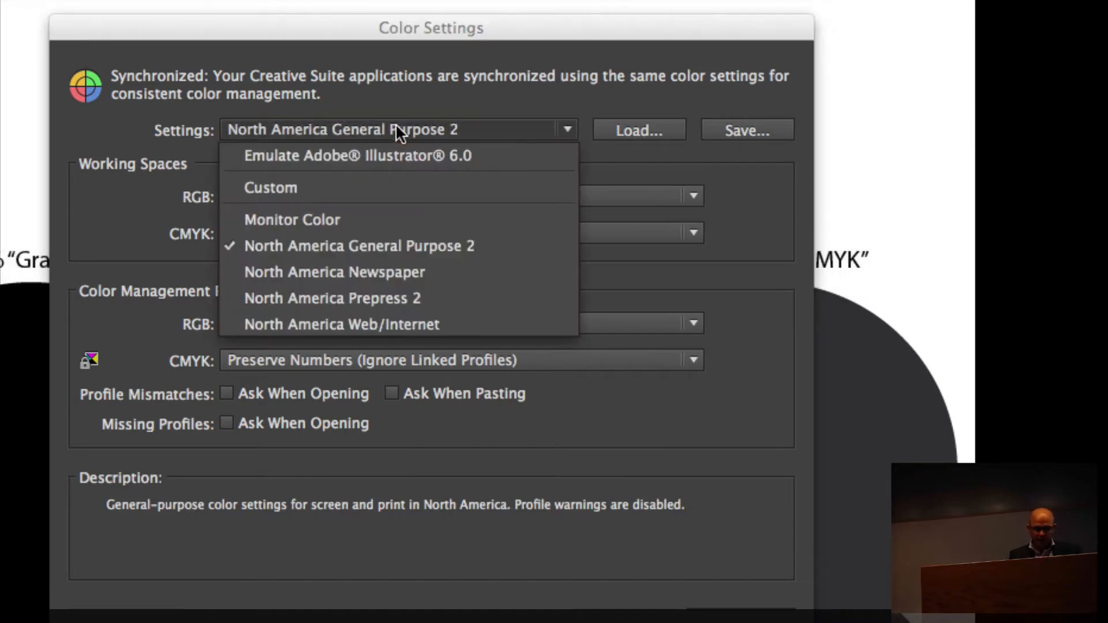
{"action": "left_click", "coordinate": [423, 155]}
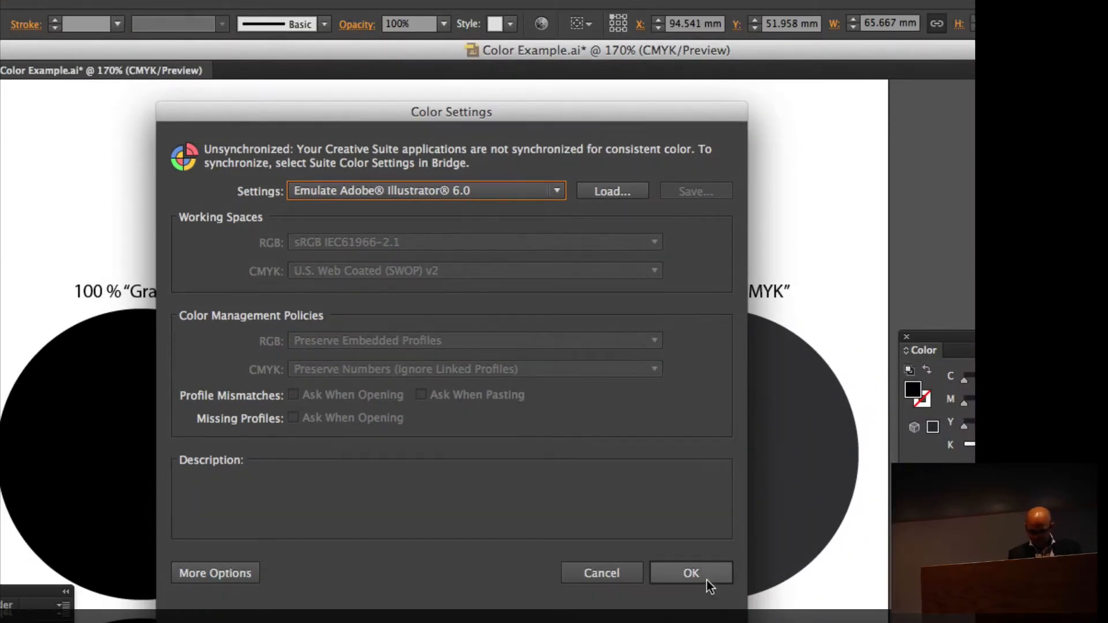
{"action": "left_click", "coordinate": [691, 573]}
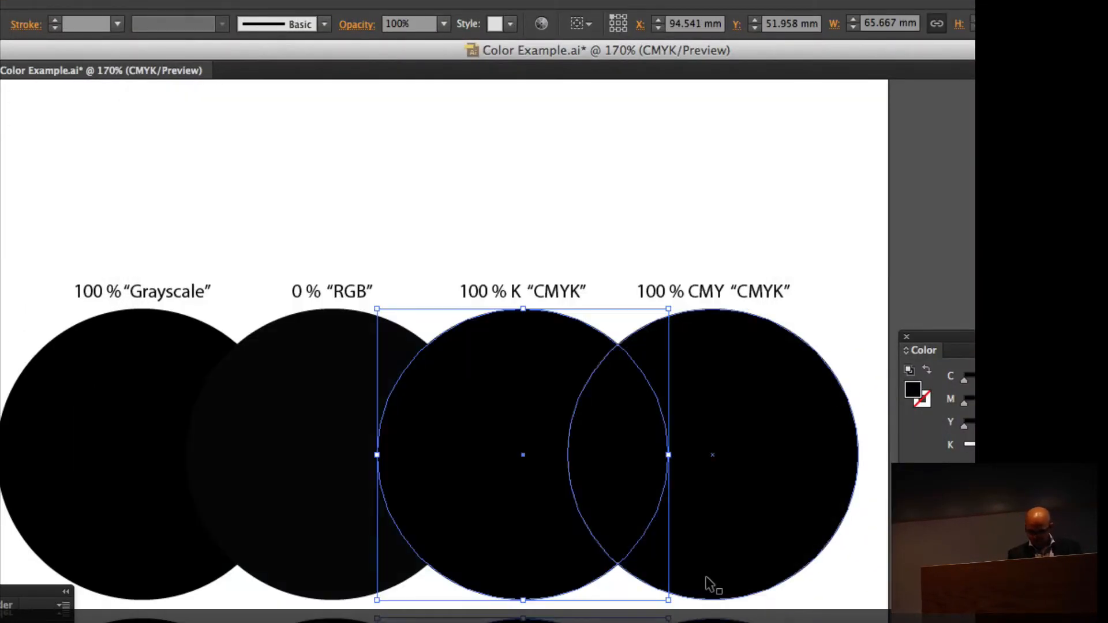
{"action": "scroll", "coordinate": [701, 576], "scroll_direction": "down", "scroll_amount": 5}
{"action": "scroll", "coordinate": [698, 574], "scroll_direction": "left", "scroll_amount": 1}
{"action": "scroll", "coordinate": [700, 576], "scroll_direction": "up", "scroll_amount": 3}
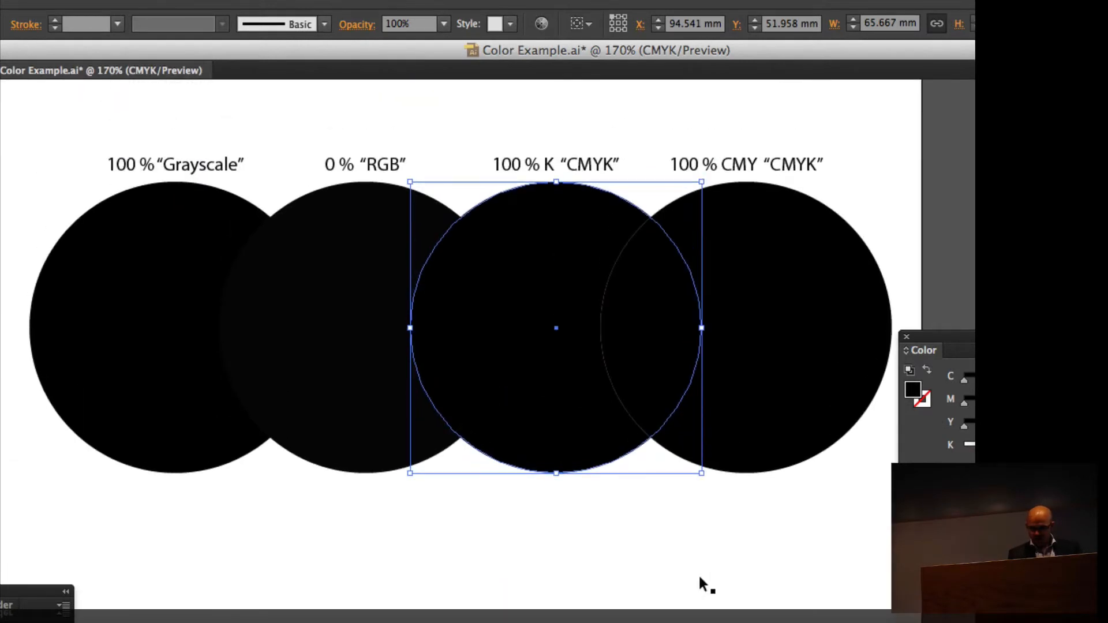
{"action": "left_click", "coordinate": [699, 577]}
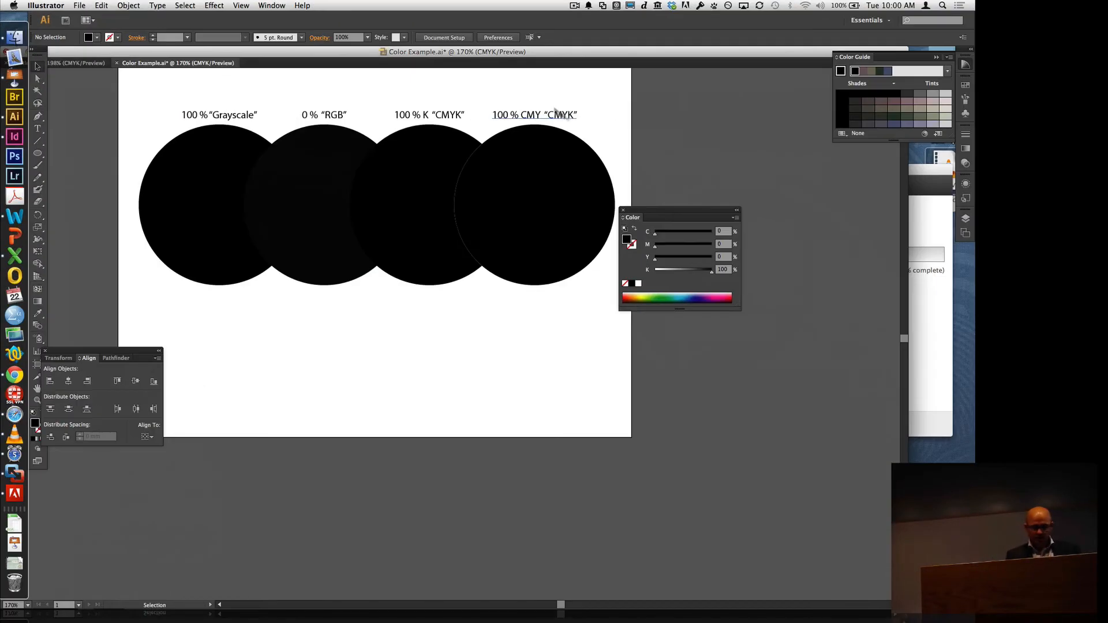
- Switch to Keynote, play the presentation to the "Illustrator emulate version 6 colors" slide, and leave the slideshow
{"action": "left_click", "coordinate": [24, 73]}
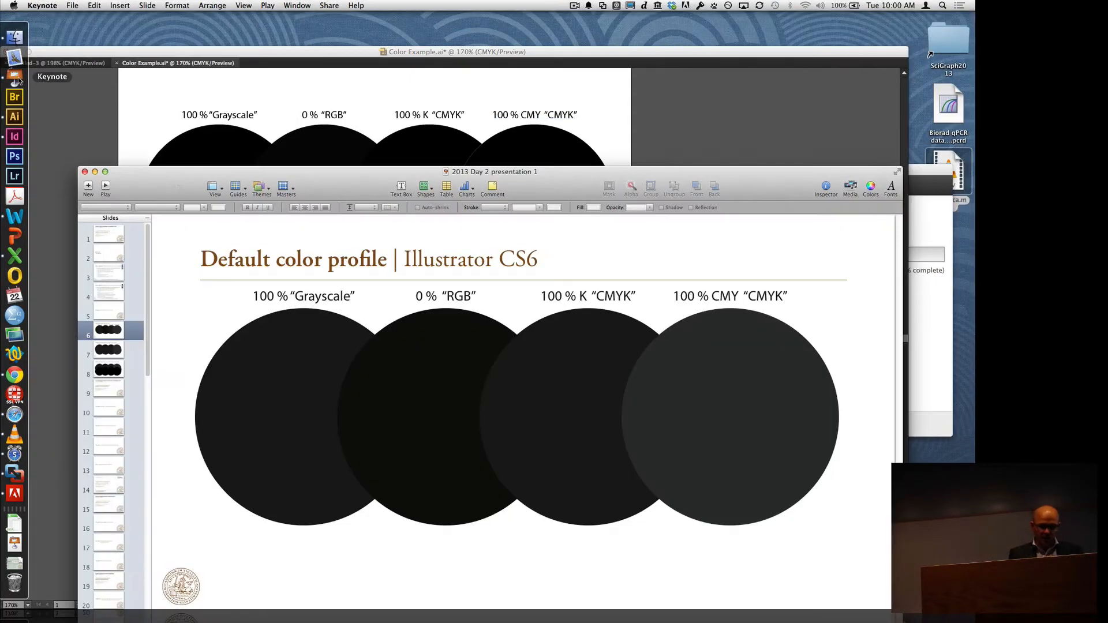
{"action": "left_click", "coordinate": [106, 188]}
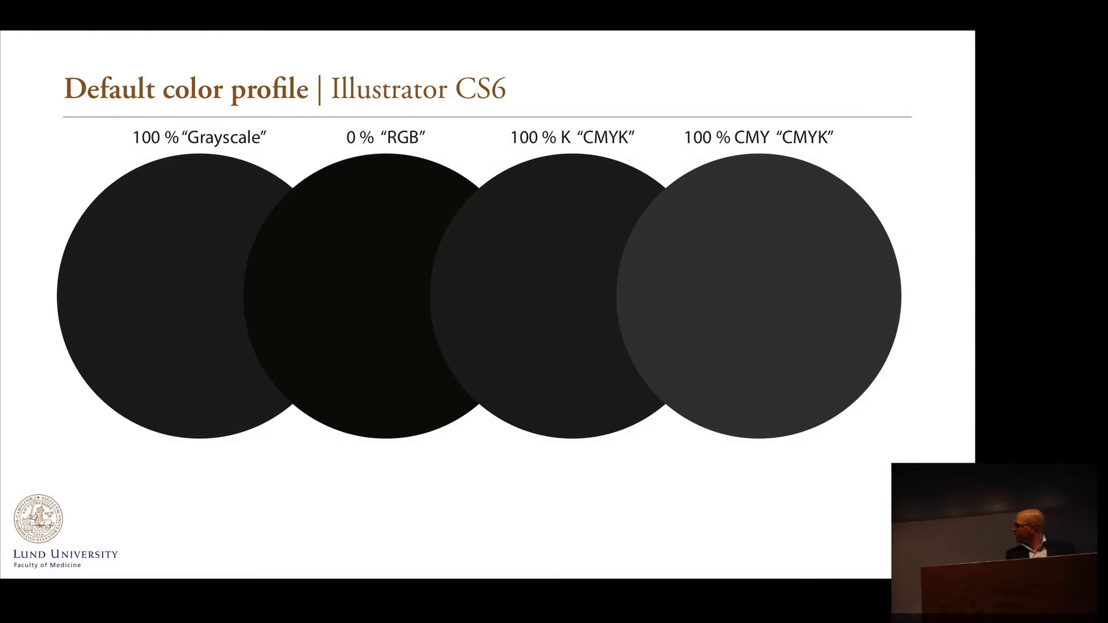
{"action": "key", "text": "Right"}
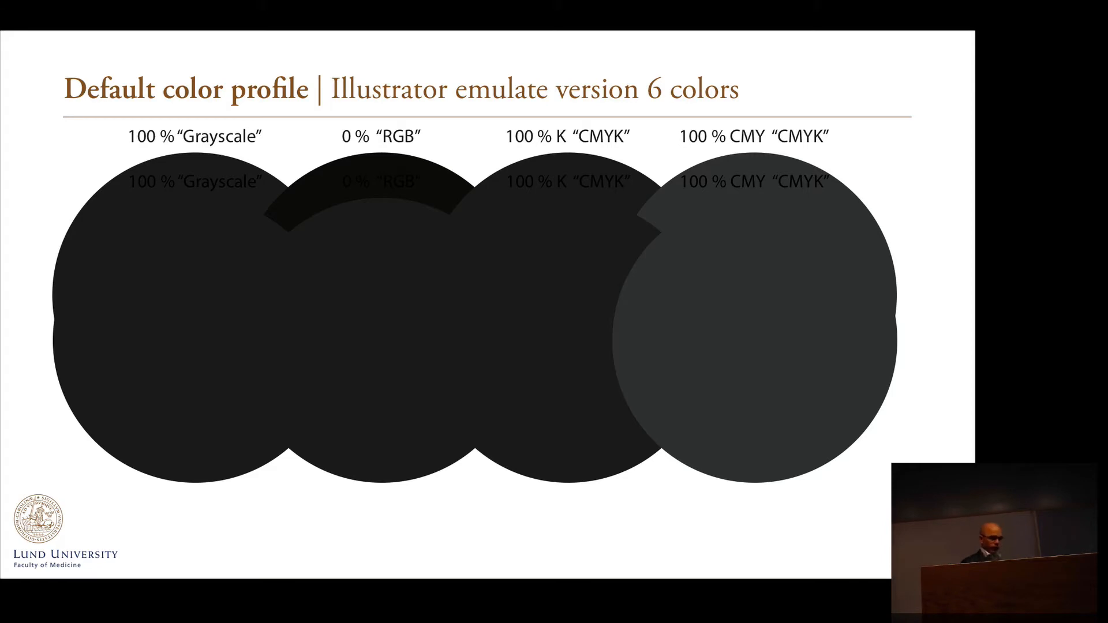
{"action": "key", "text": "Escape"}
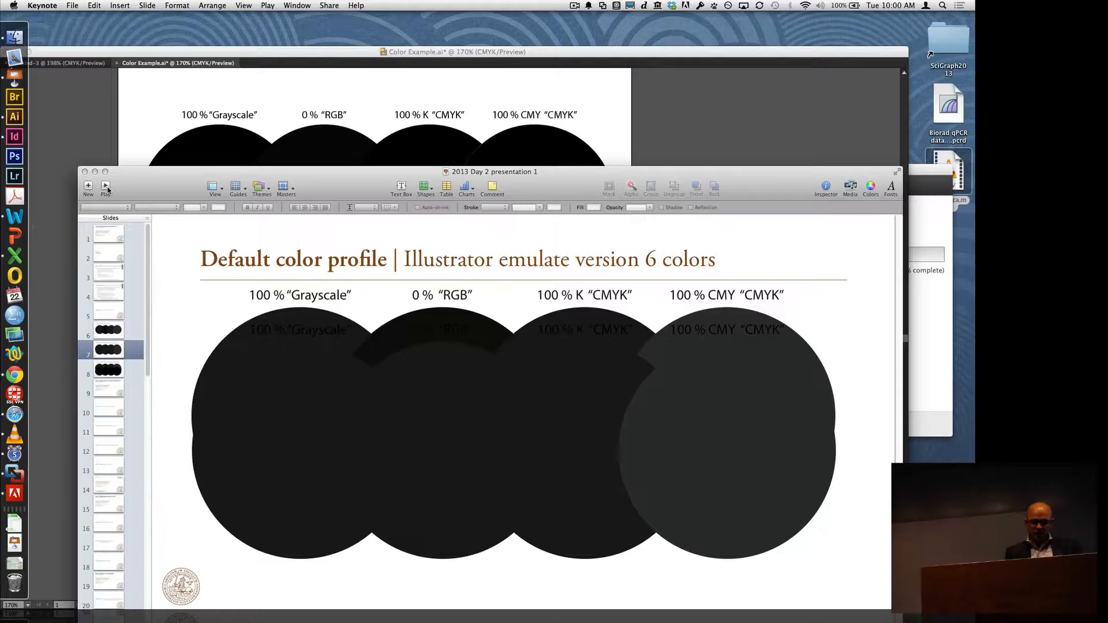
- Switch back to Illustrator and change the document color mode of Color Example.ai to RGB Color
{"action": "left_click", "coordinate": [61, 90]}
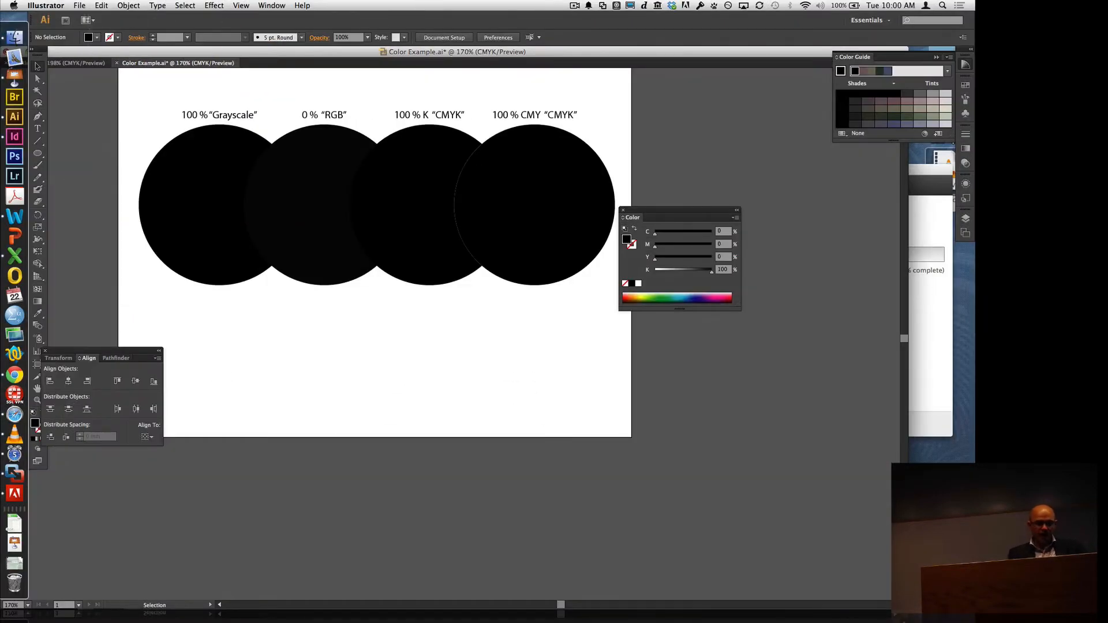
{"action": "left_click", "coordinate": [81, 6]}
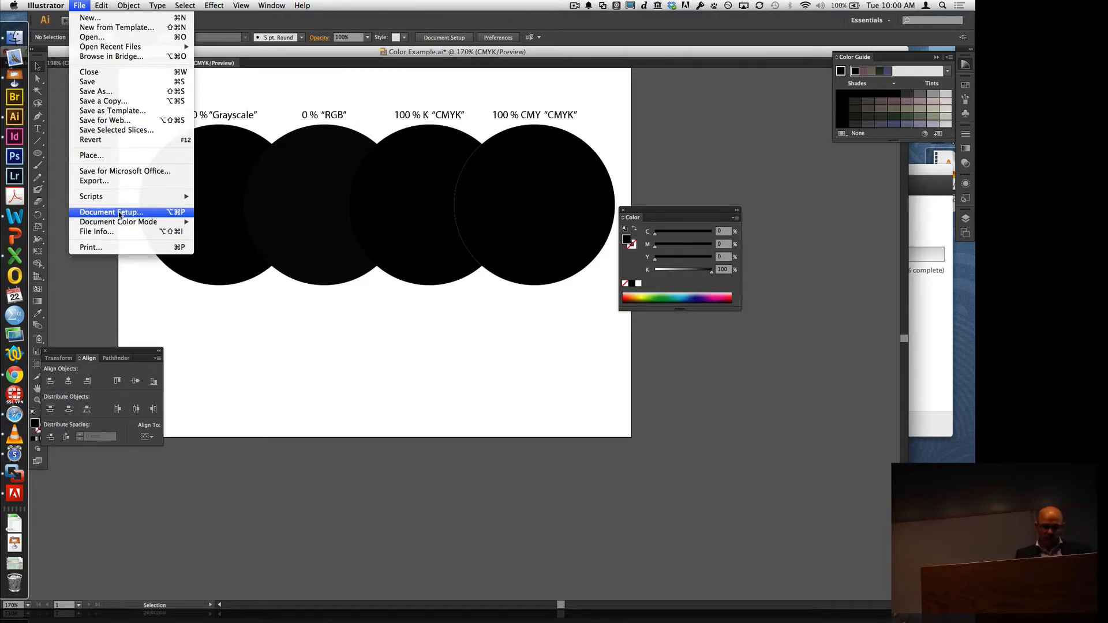
{"action": "mouse_move", "coordinate": [117, 224]}
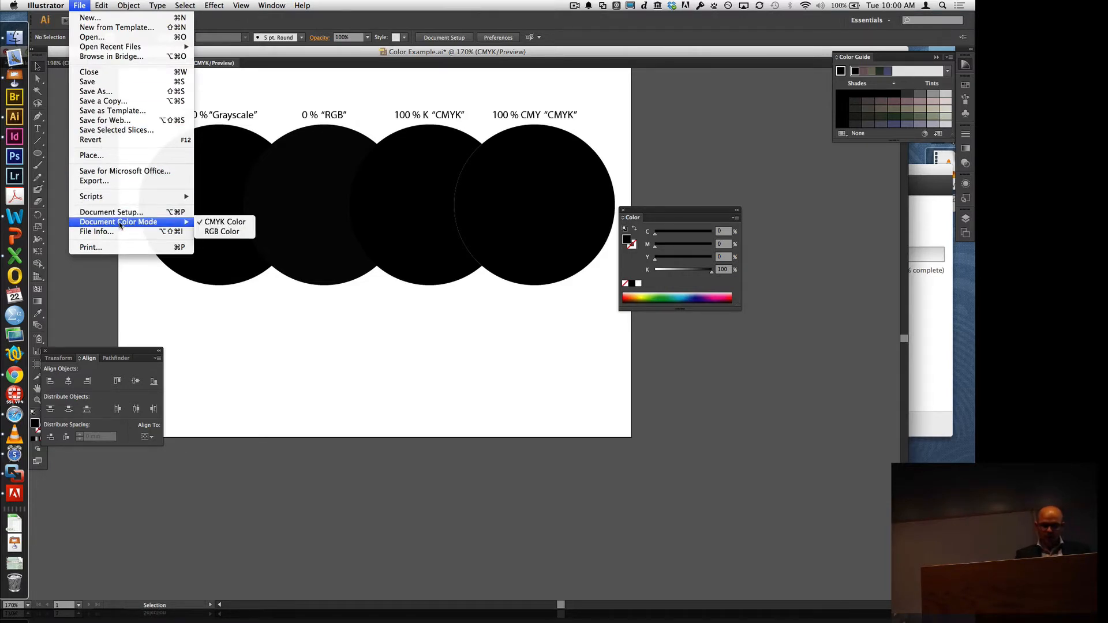
{"action": "left_click", "coordinate": [209, 231]}
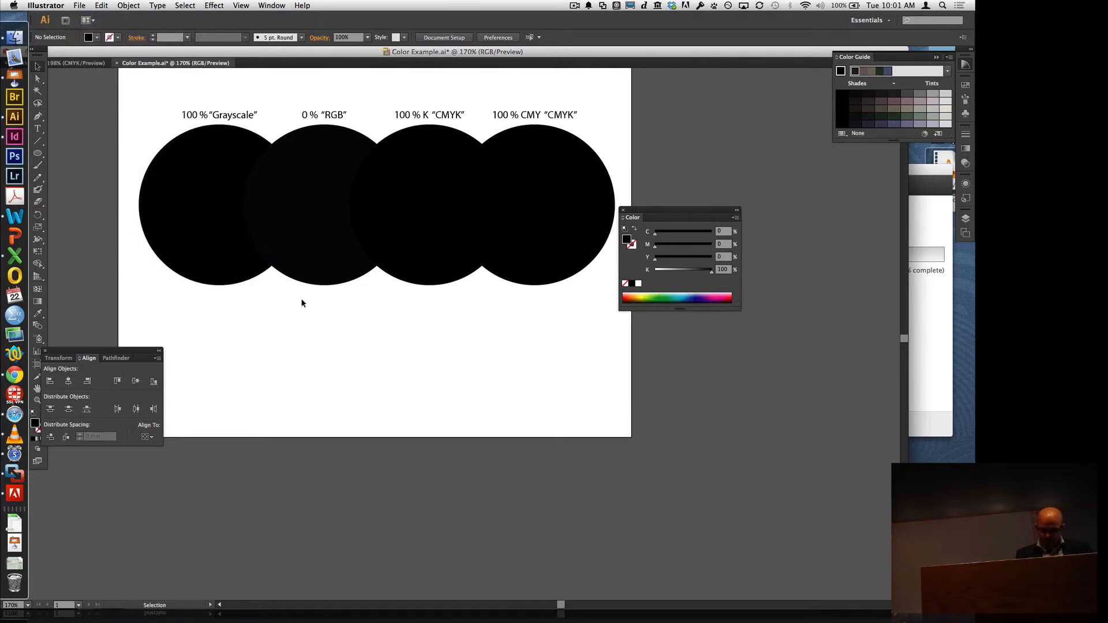
- Create a new 210 × 180 mm document with the color mode set to RGB
{"action": "key", "text": "super+n"}
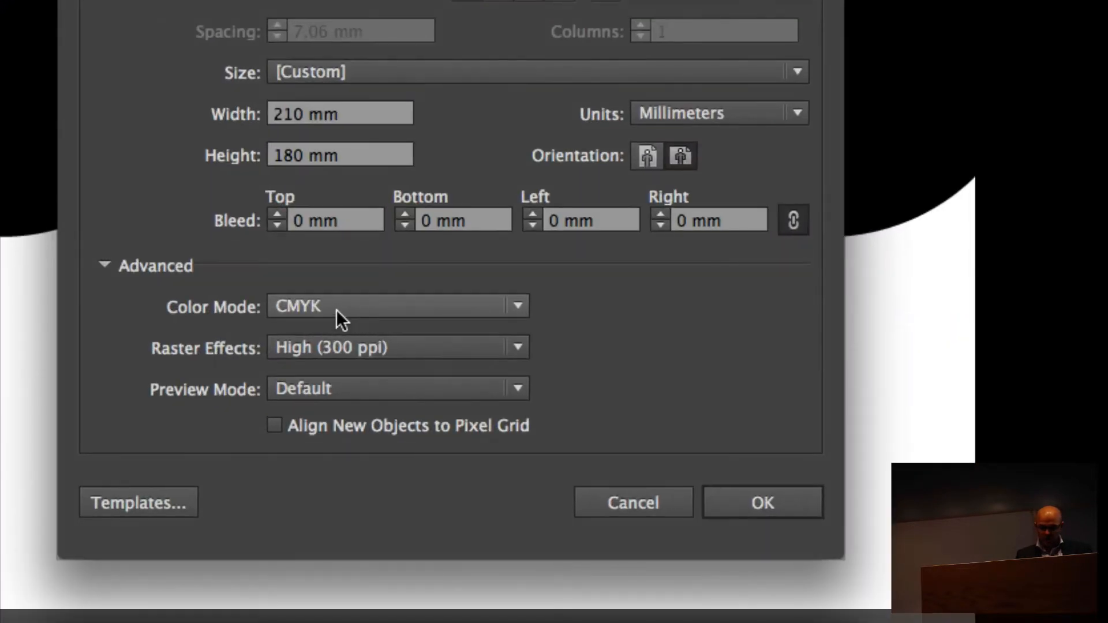
{"action": "left_click", "coordinate": [347, 312]}
{"action": "left_click", "coordinate": [342, 358]}
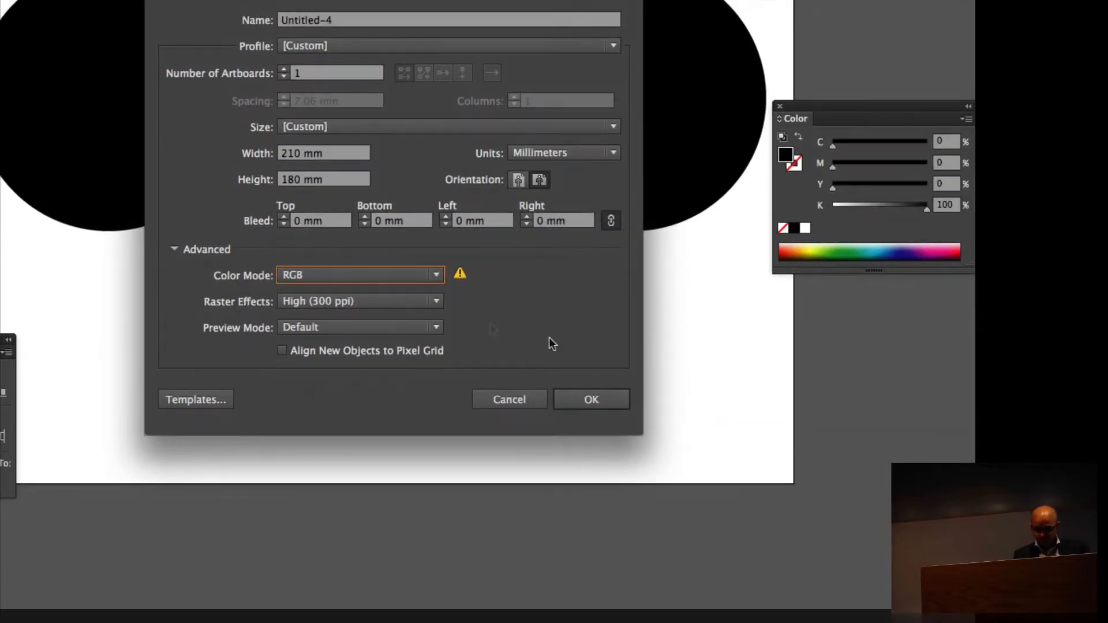
{"action": "left_click", "coordinate": [599, 396]}
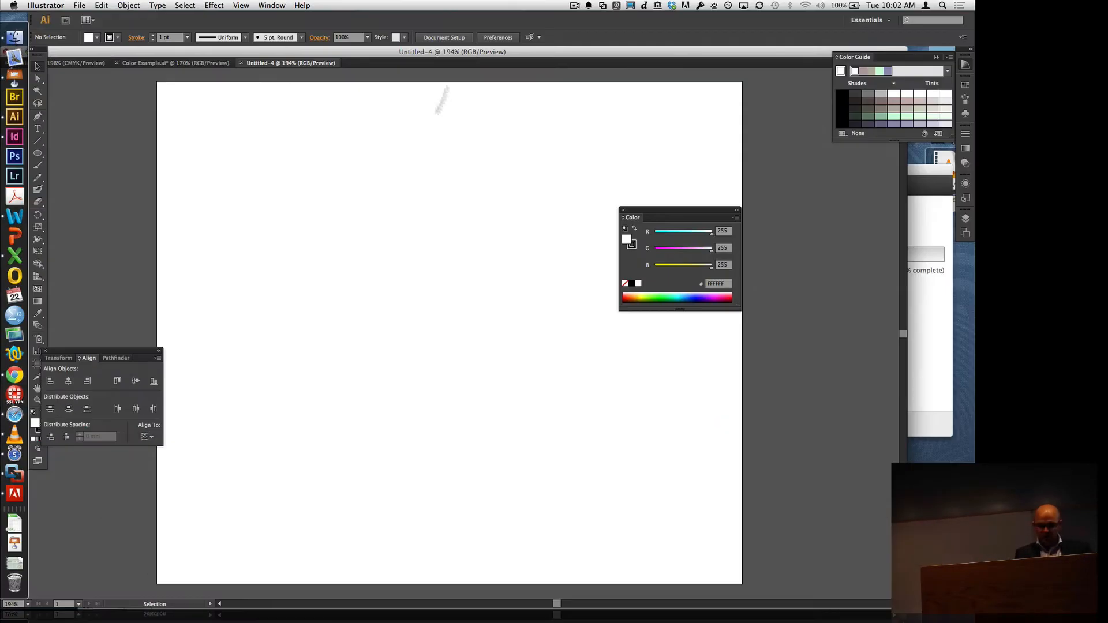
- Switch to Keynote, play the presentation to the "Illustrator emulate version 6 colors, RGB" slide, and leave the slideshow
{"action": "left_click", "coordinate": [14, 75]}
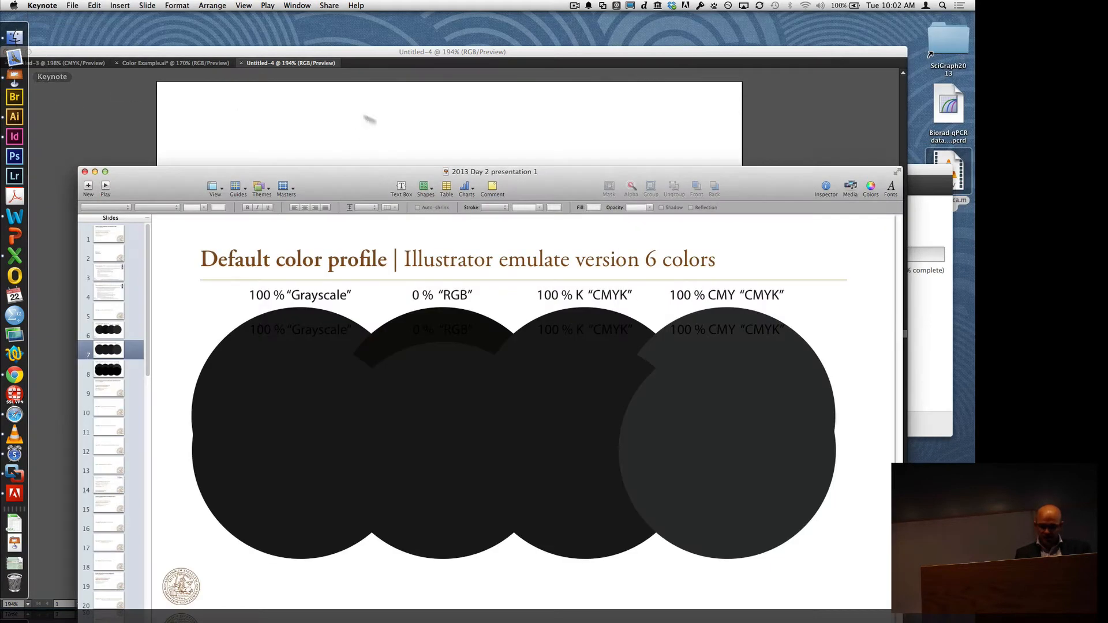
{"action": "left_click", "coordinate": [105, 185]}
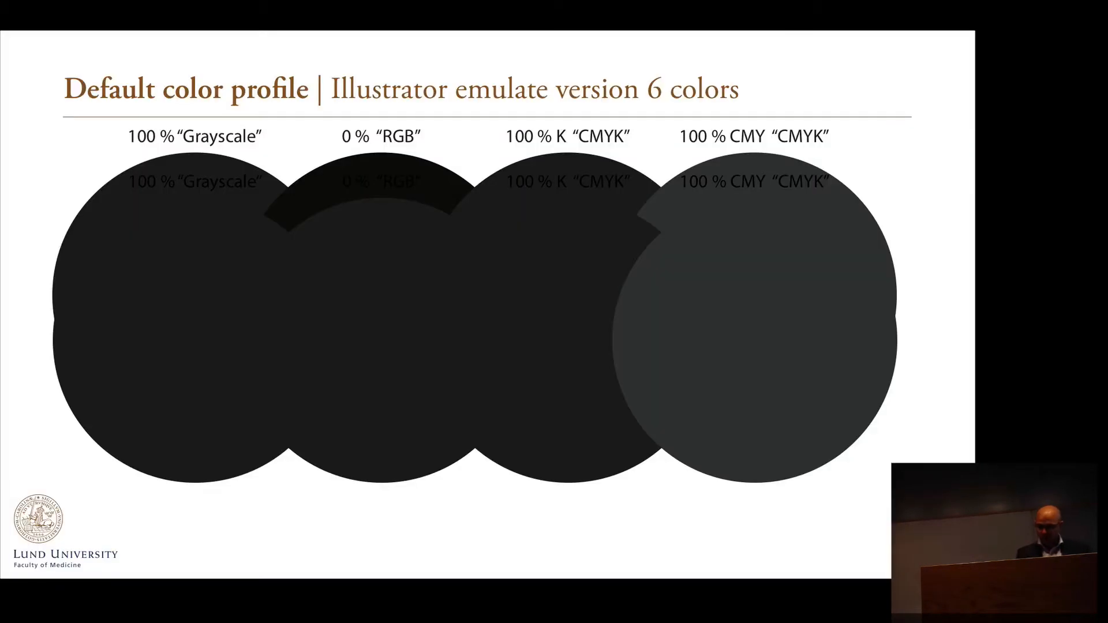
{"action": "key", "text": "Right"}
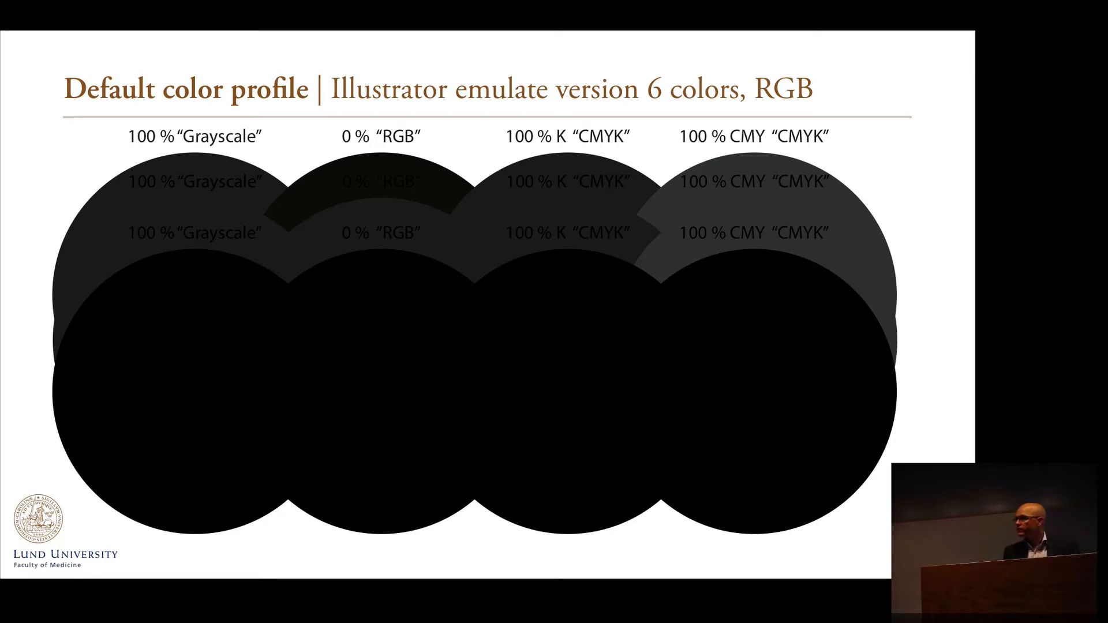
{"action": "key", "text": "Escape"}
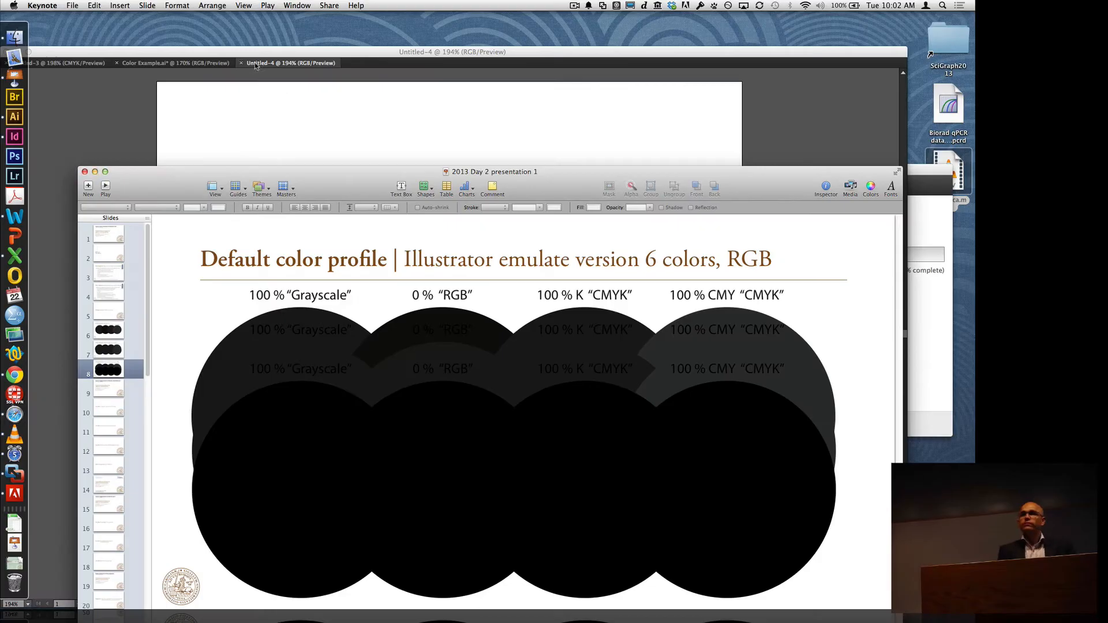
- Switch back to Illustrator and review the Color Mode options for a new document, leaving without creating one
{"action": "left_click", "coordinate": [238, 114]}
{"action": "left_click_drag", "start_coordinate": [178, 50], "coordinate": [214, 52]}
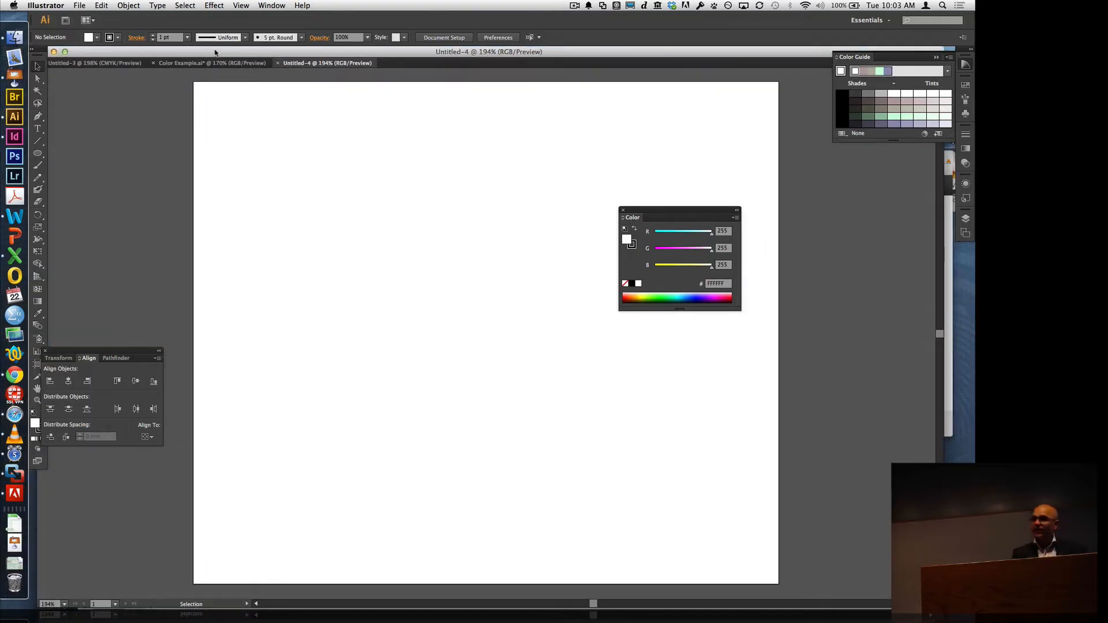
{"action": "key", "text": "super+n"}
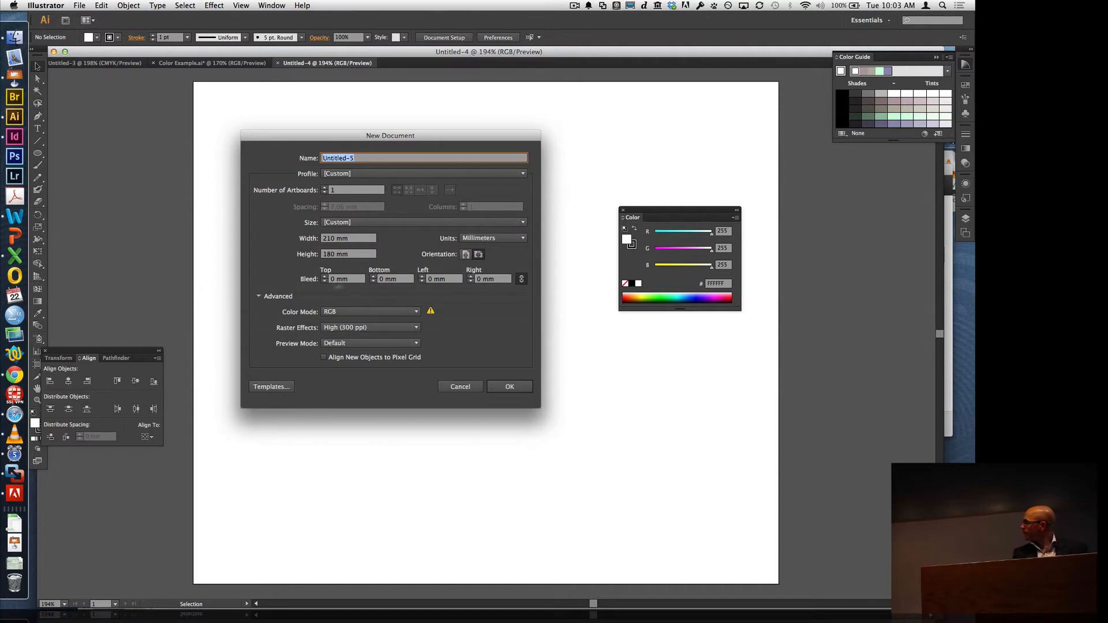
{"action": "left_click", "coordinate": [369, 312]}
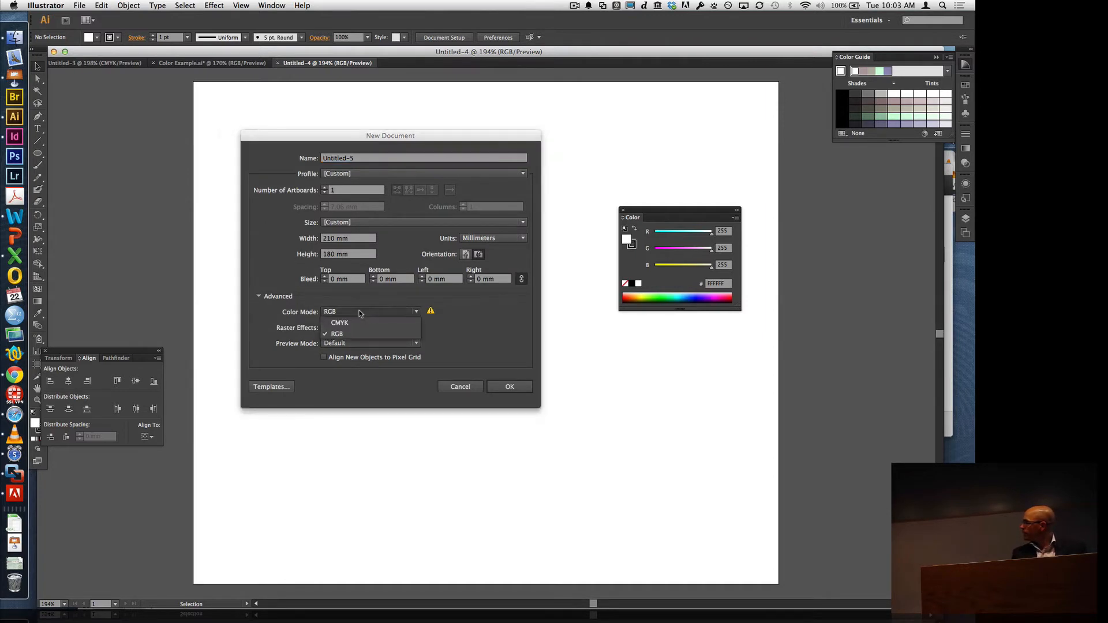
{"action": "left_click", "coordinate": [280, 299]}
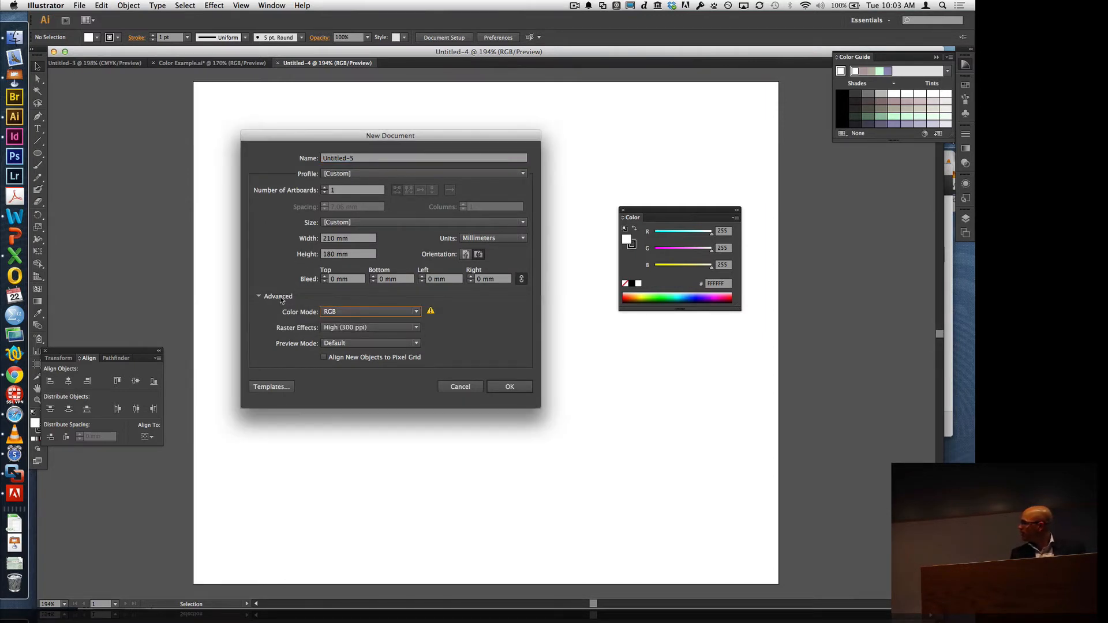
{"action": "left_click", "coordinate": [258, 297]}
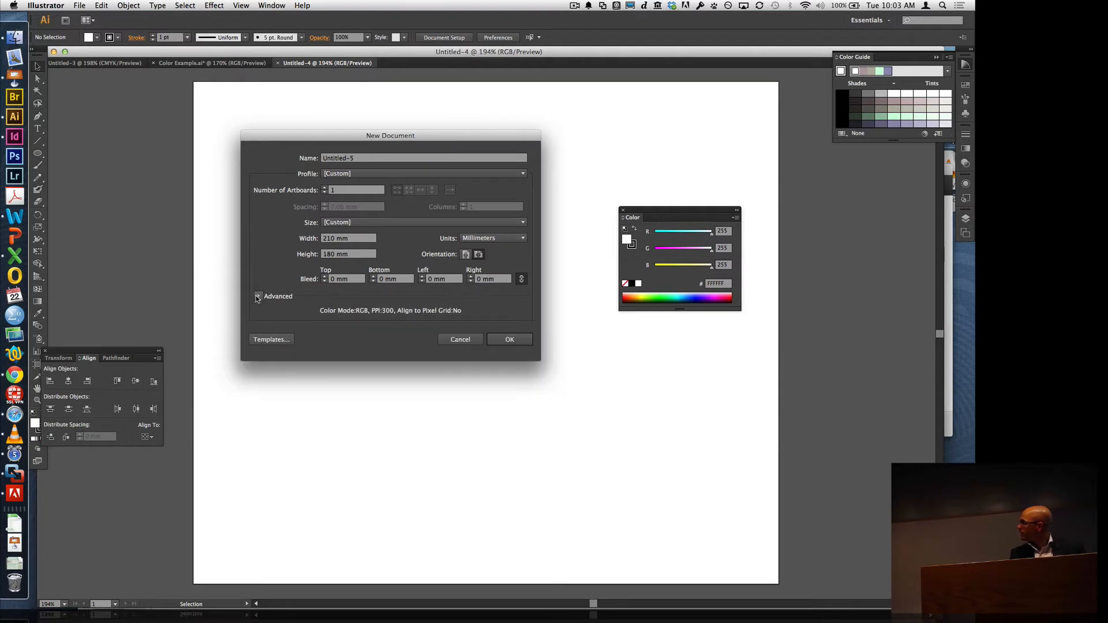
{"action": "left_click", "coordinate": [258, 296]}
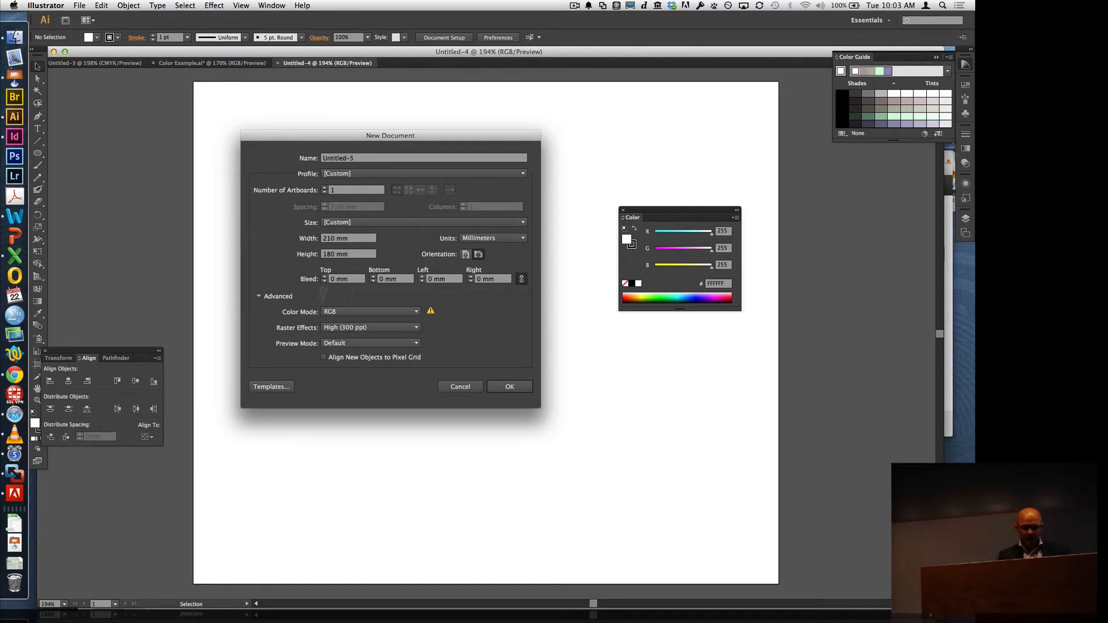
{"action": "left_click", "coordinate": [416, 313]}
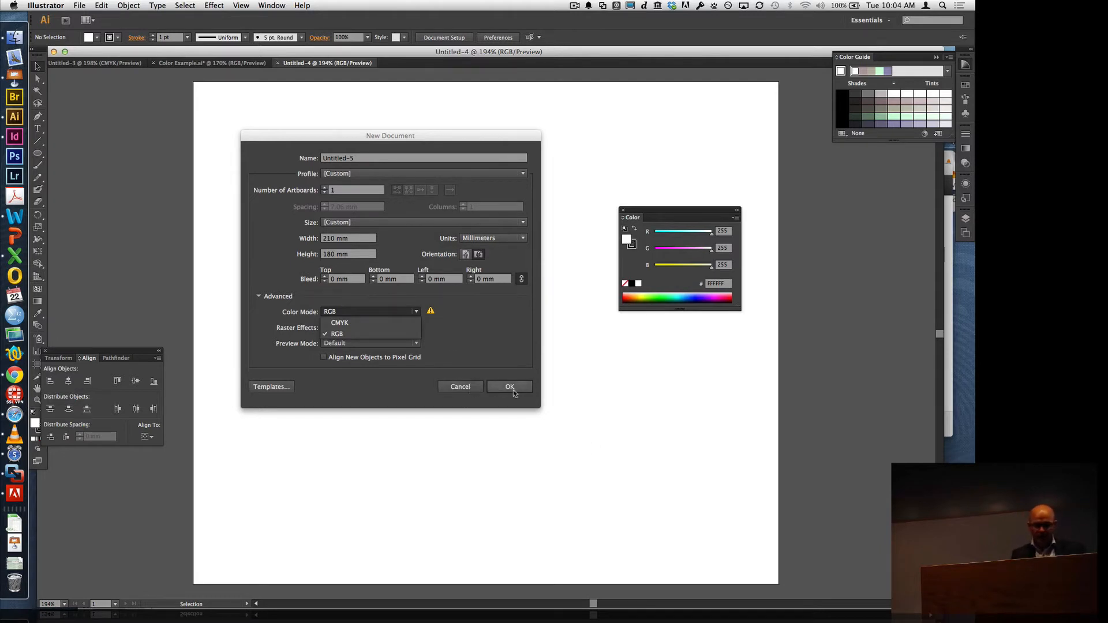
{"action": "left_click", "coordinate": [473, 388]}
{"action": "left_click", "coordinate": [473, 388]}
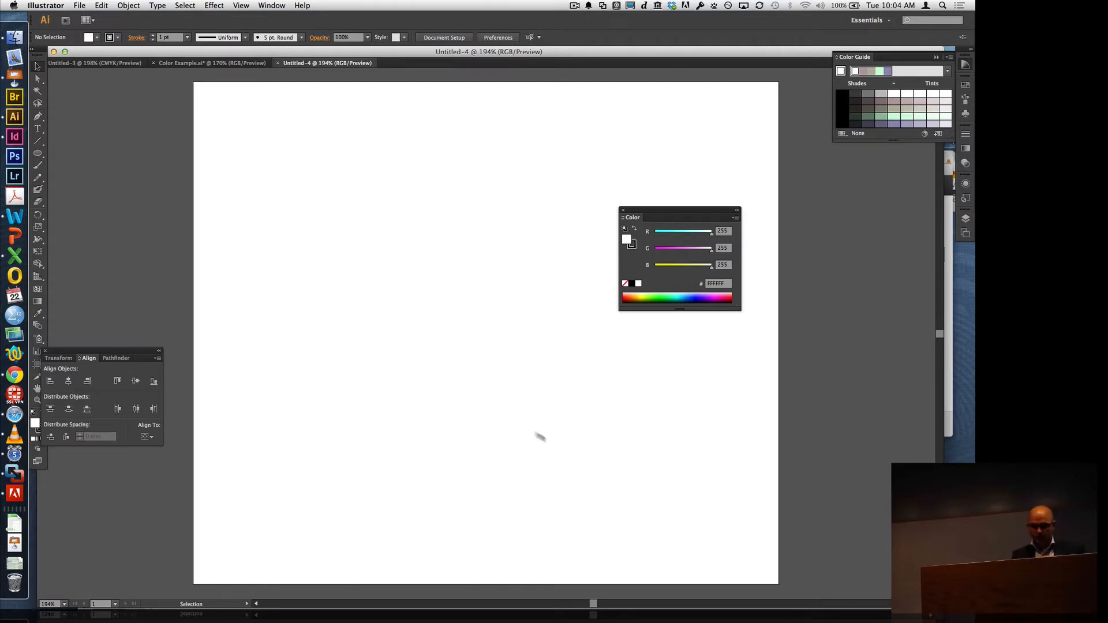
- Close the empty Untitled-4 document and close Color Example.ai without saving its changes
{"action": "key", "text": "super+w"}
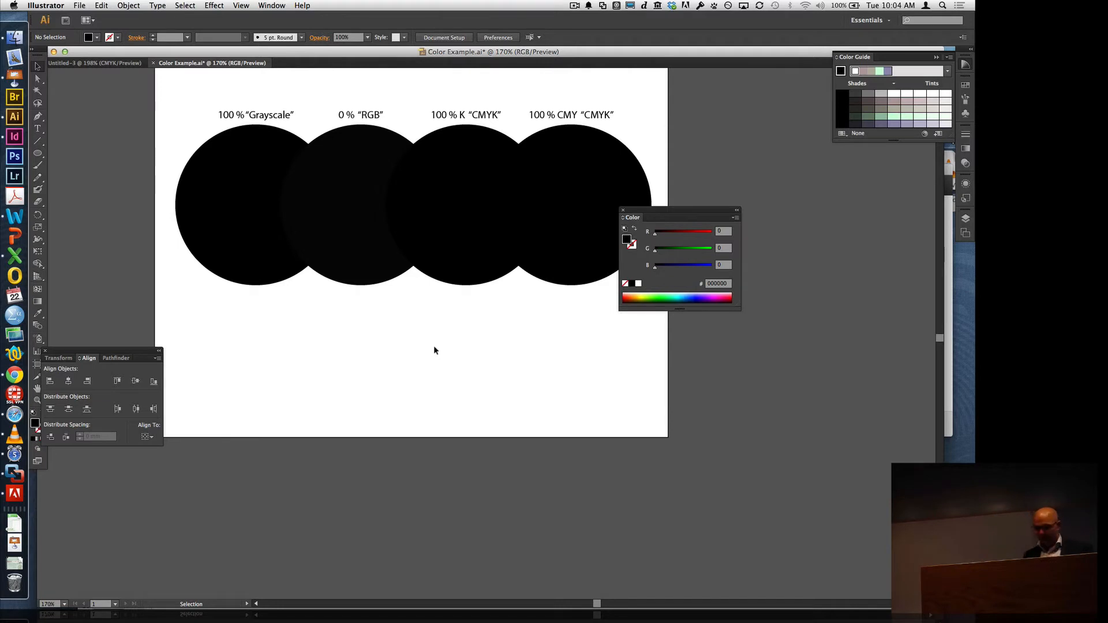
{"action": "key", "text": "a"}
{"action": "key", "text": "super+w"}
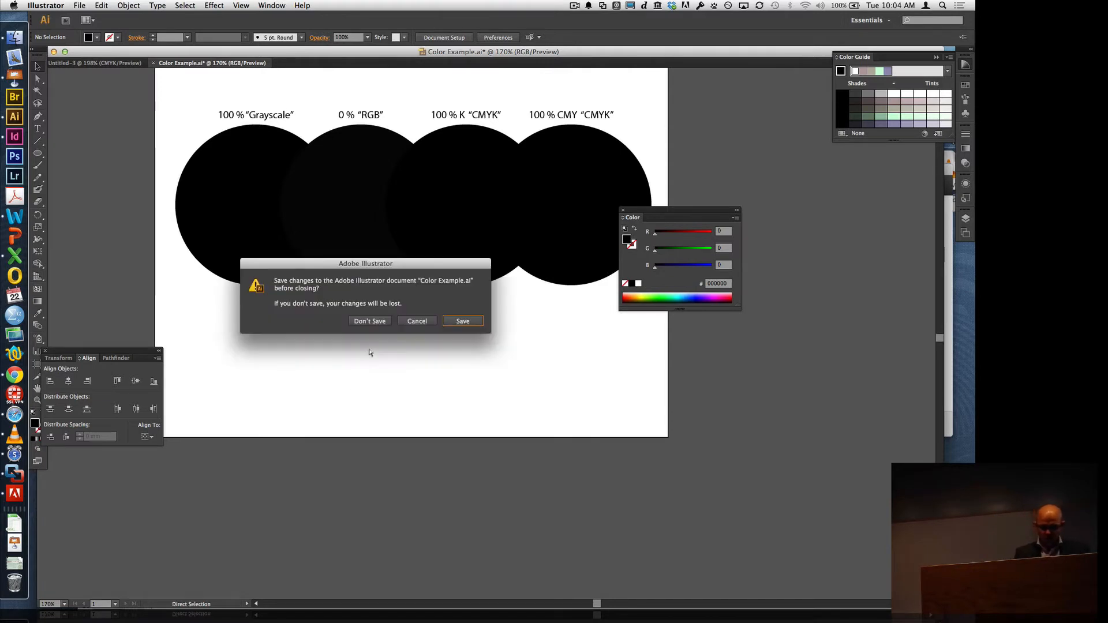
{"action": "left_click", "coordinate": [377, 325]}
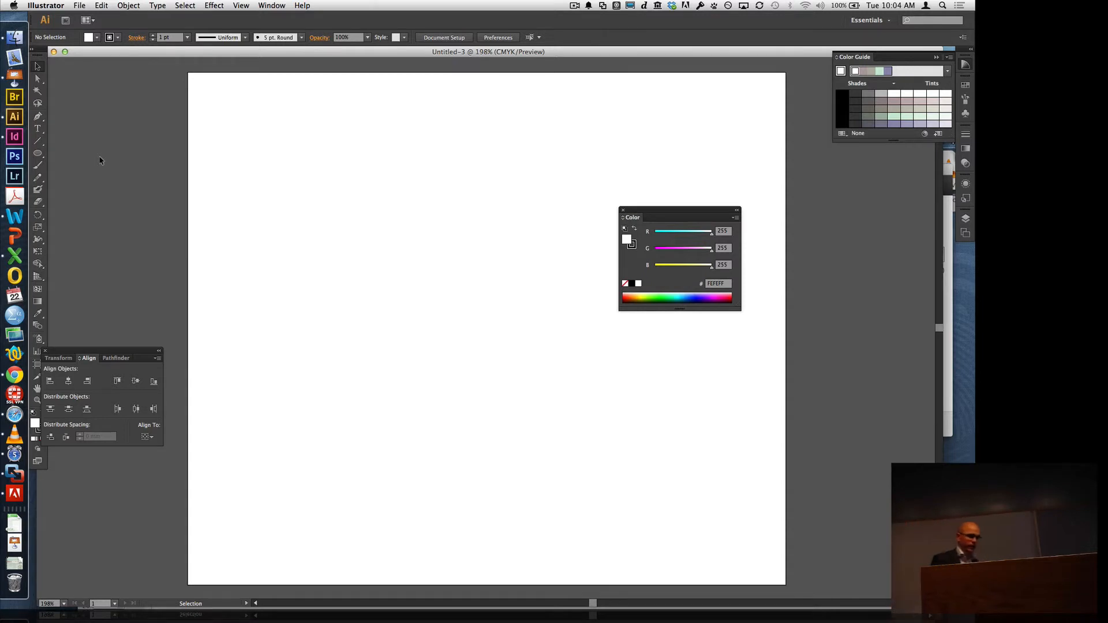
- Draw an upright rectangle about 28 × 86 mm and an ellipse about 28 × 7 mm centered on its bottom edge
{"action": "left_click_drag", "start_coordinate": [38, 153], "coordinate": [88, 154]}
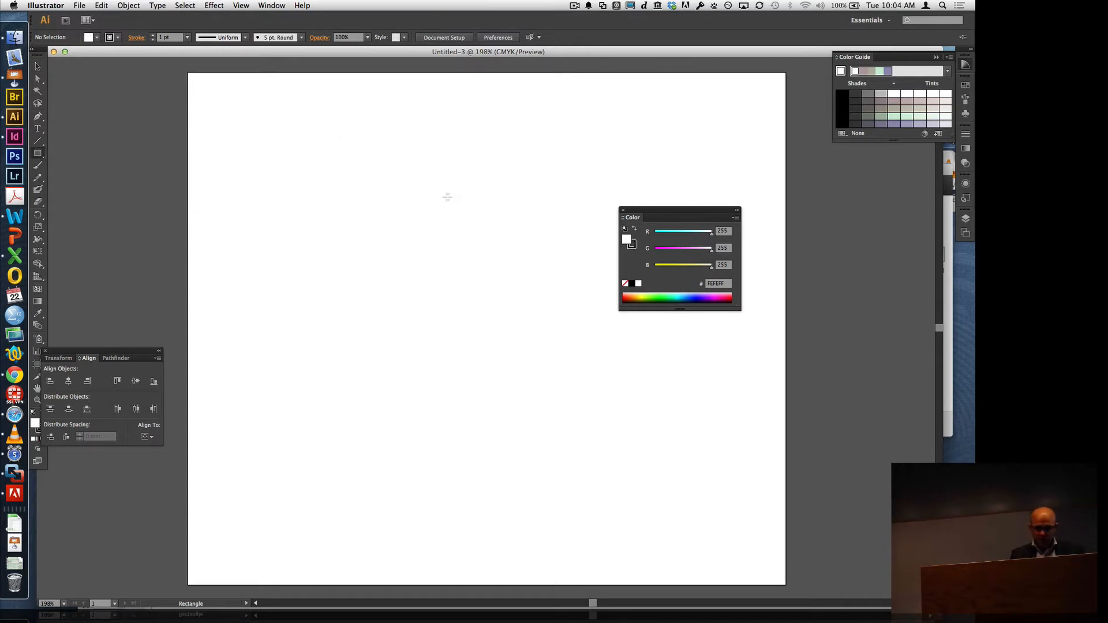
{"action": "left_click_drag", "start_coordinate": [402, 175], "coordinate": [481, 420]}
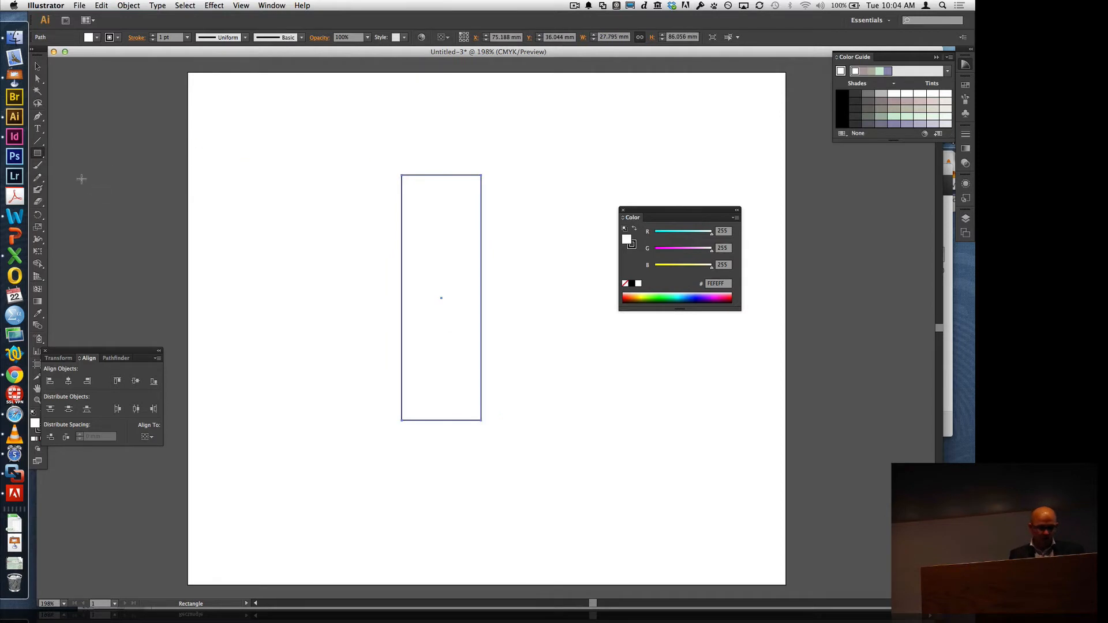
{"action": "left_click_drag", "start_coordinate": [38, 153], "coordinate": [74, 177]}
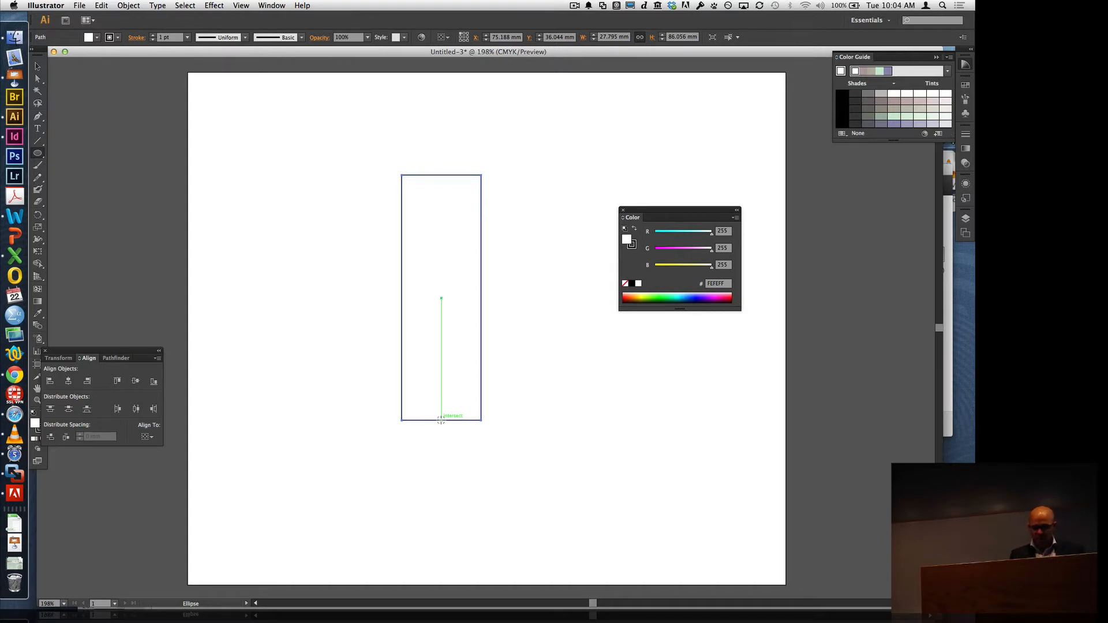
{"action": "mouse_move", "coordinate": [440, 420]}
{"action": "left_mouse_down"}
{"action": "mouse_move", "coordinate": [480, 420]}
{"action": "mouse_move", "coordinate": [478, 431]}
{"action": "left_mouse_up"}
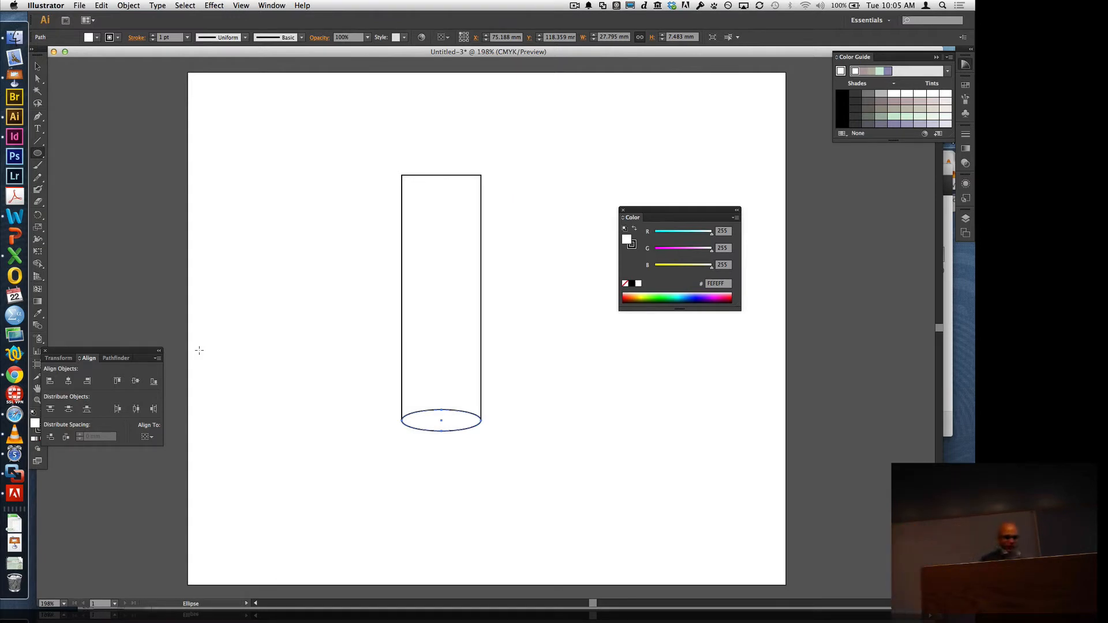
{"action": "left_click", "coordinate": [37, 155]}
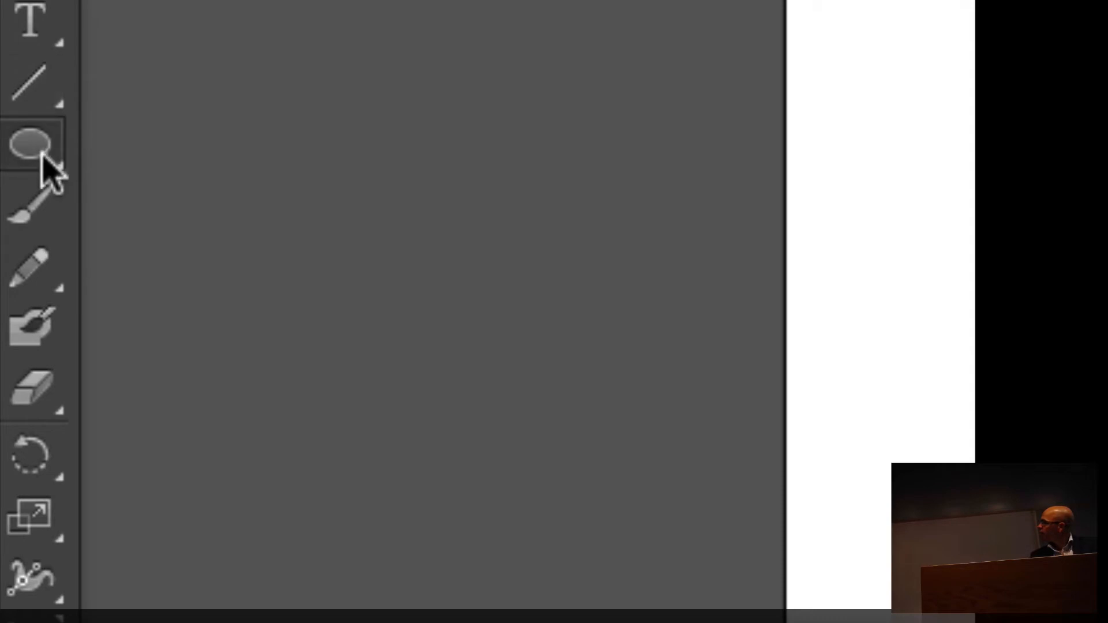
{"action": "left_click", "coordinate": [42, 143]}
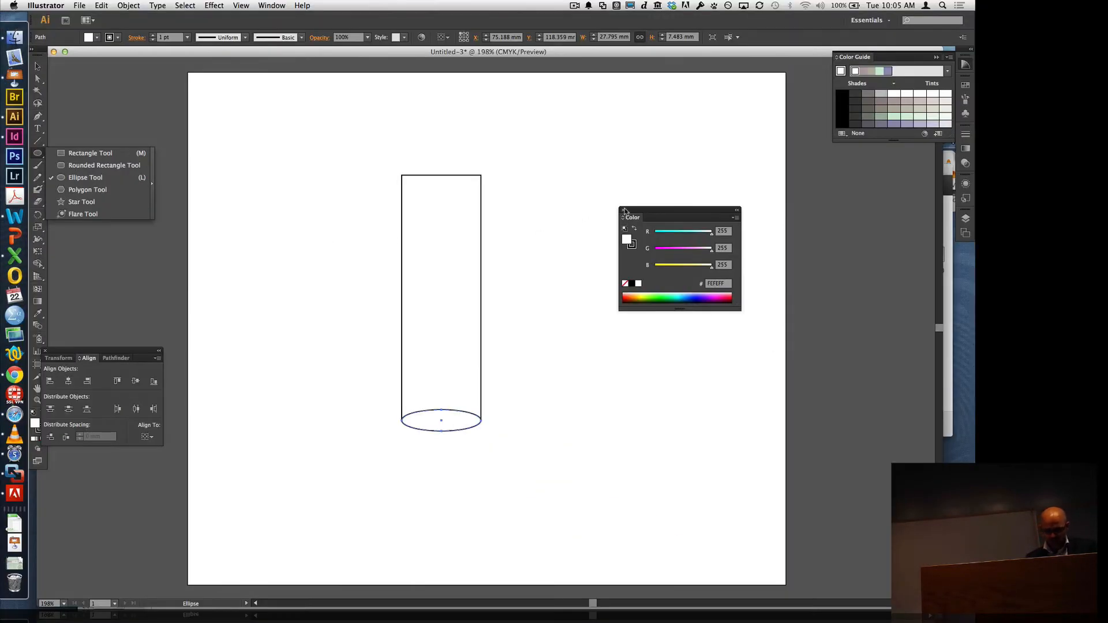
- Duplicate the bottom ellipse and place the copy centered on the rectangle's top edge
{"action": "left_click", "coordinate": [38, 65]}
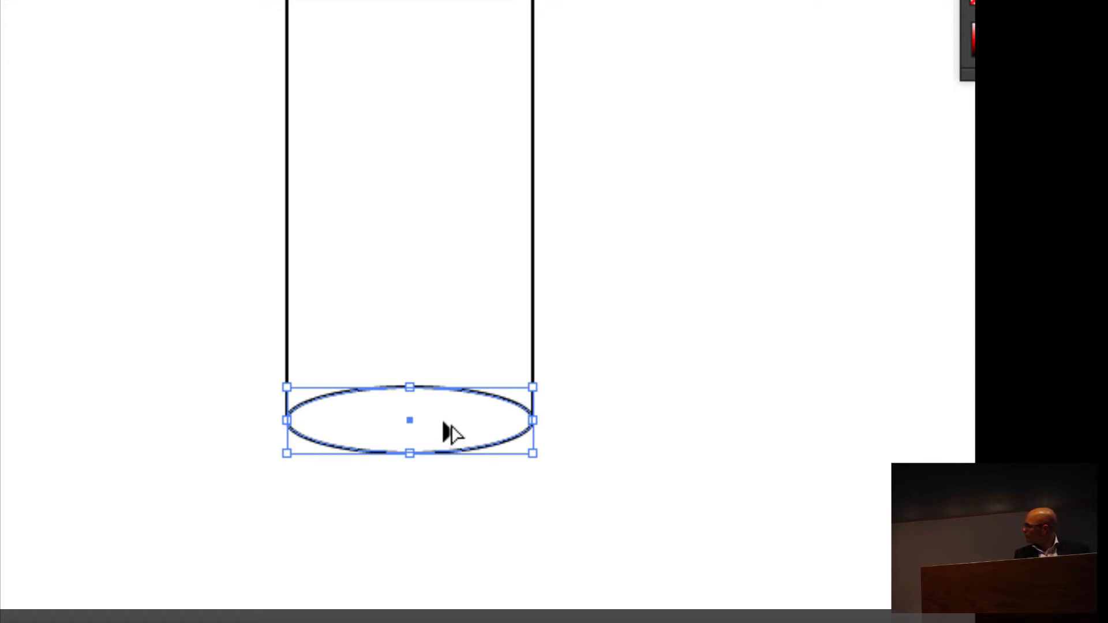
{"action": "left_click_drag", "start_coordinate": [443, 423], "coordinate": [376, 122]}
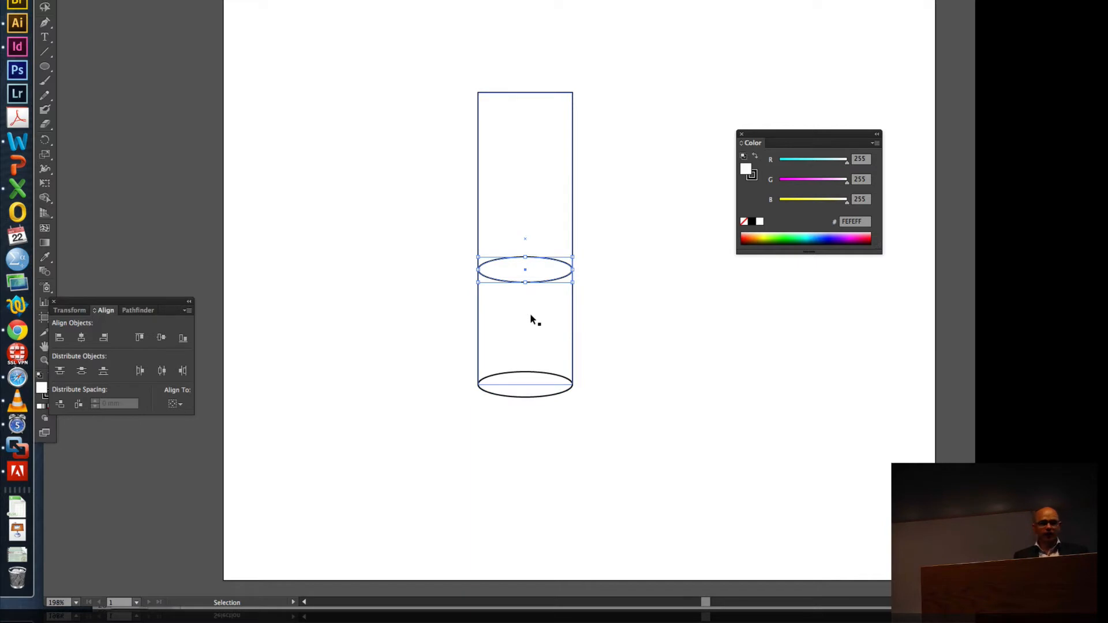
{"action": "left_click_drag", "start_coordinate": [534, 277], "coordinate": [531, 99]}
{"action": "left_click", "coordinate": [602, 186]}
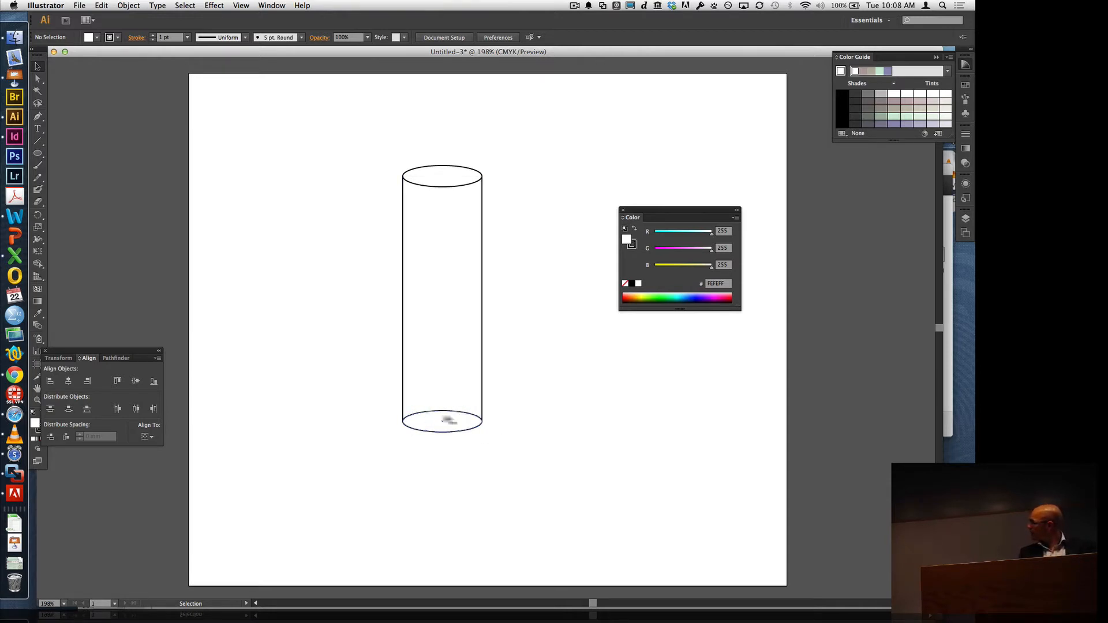
- Try sending the bottom ellipse to the back behind the rectangle, and undo the arrangement change
{"action": "left_click_drag", "start_coordinate": [562, 495], "coordinate": [356, 365]}
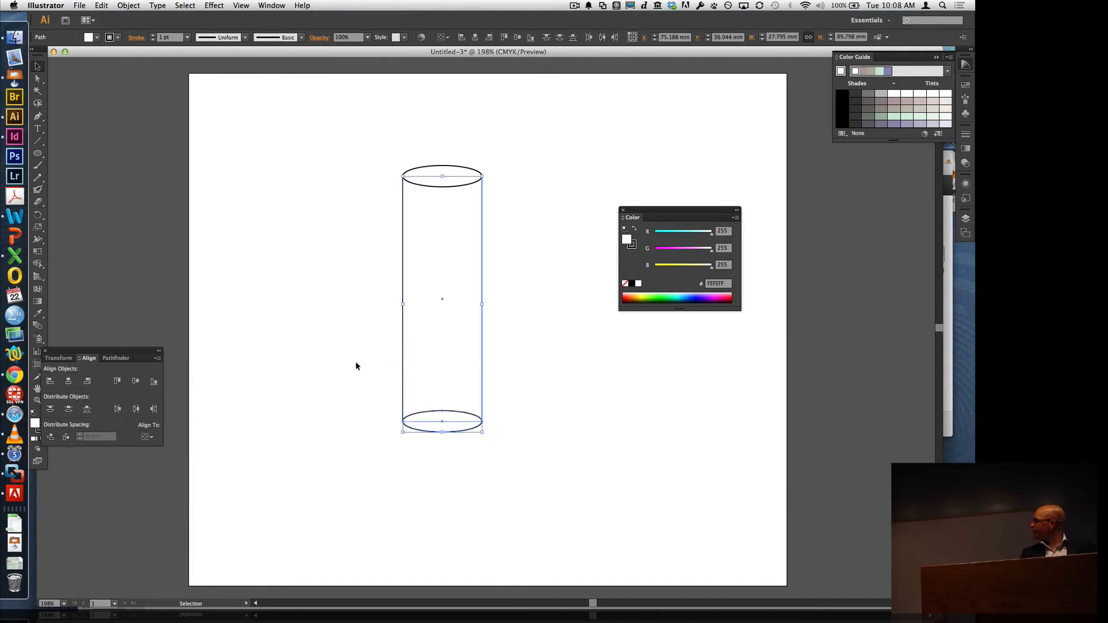
{"action": "left_click", "coordinate": [477, 470]}
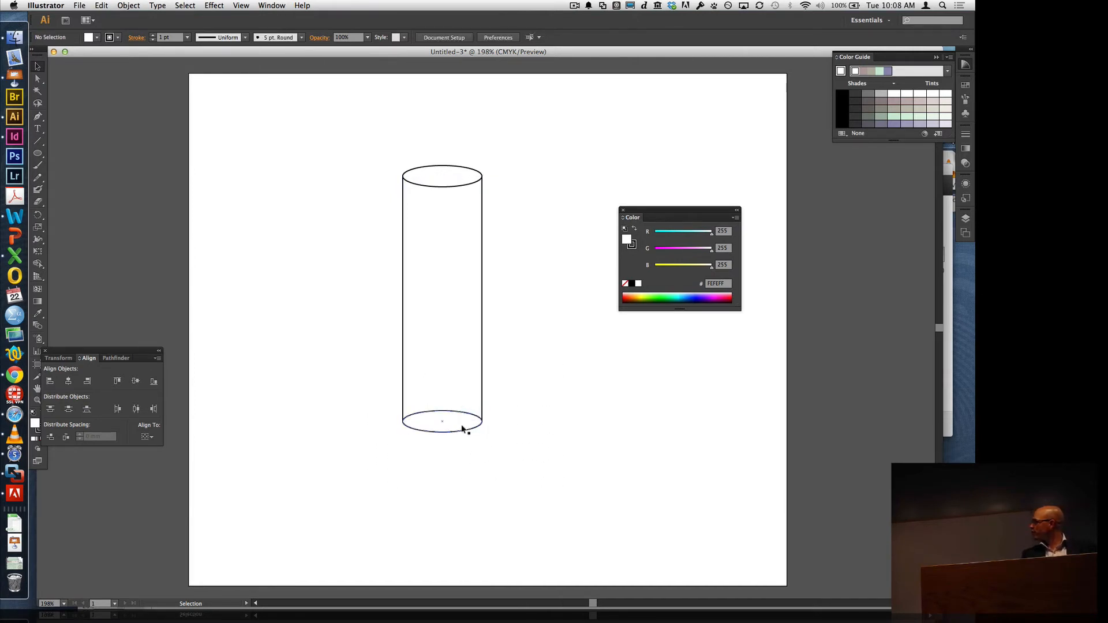
{"action": "left_click", "coordinate": [469, 429]}
{"action": "right_click", "coordinate": [460, 428]}
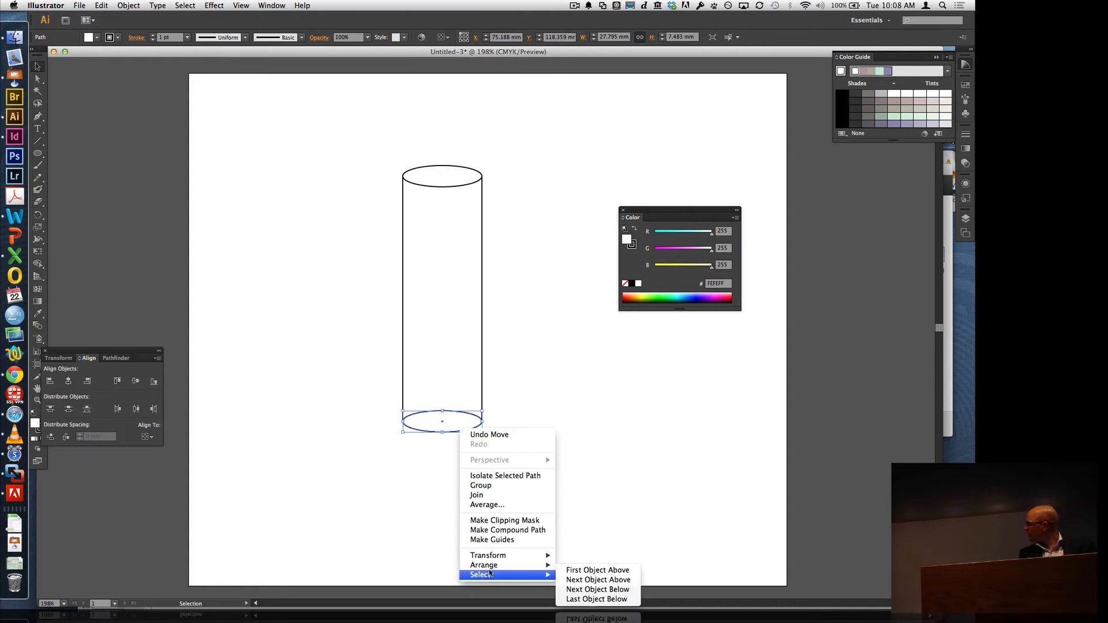
{"action": "mouse_move", "coordinate": [520, 566]}
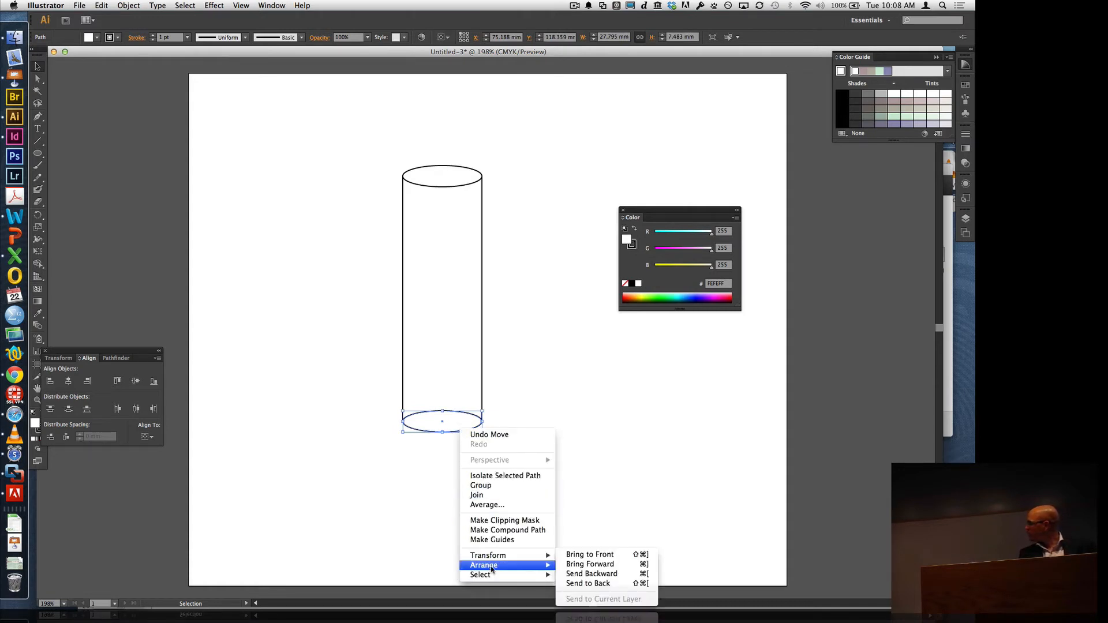
{"action": "left_click", "coordinate": [575, 584]}
{"action": "left_click", "coordinate": [547, 414]}
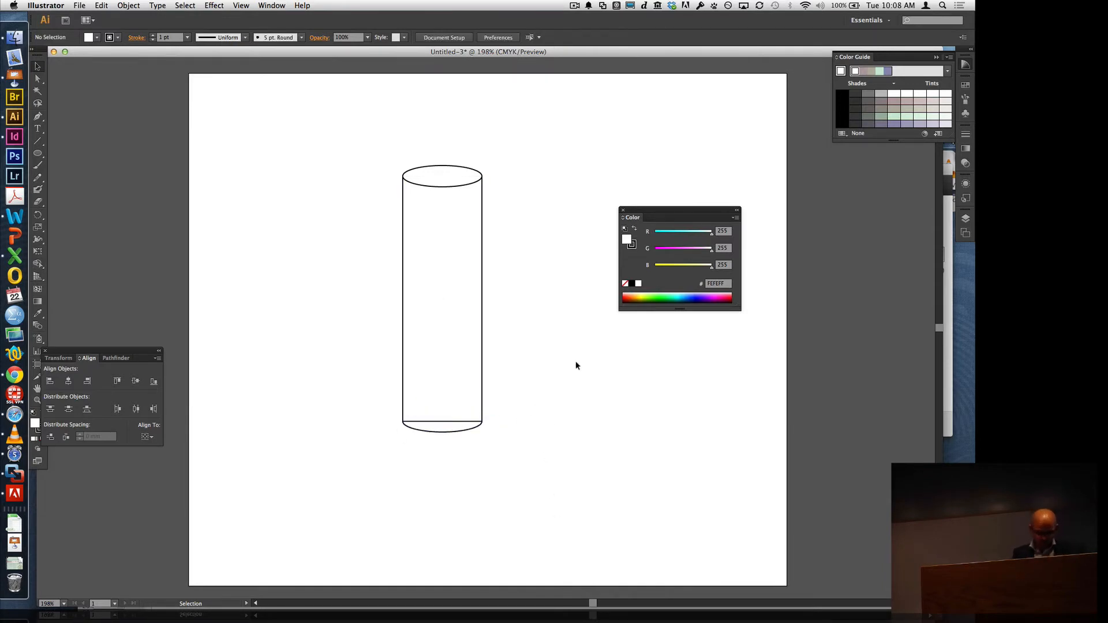
{"action": "key", "text": "super+z"}
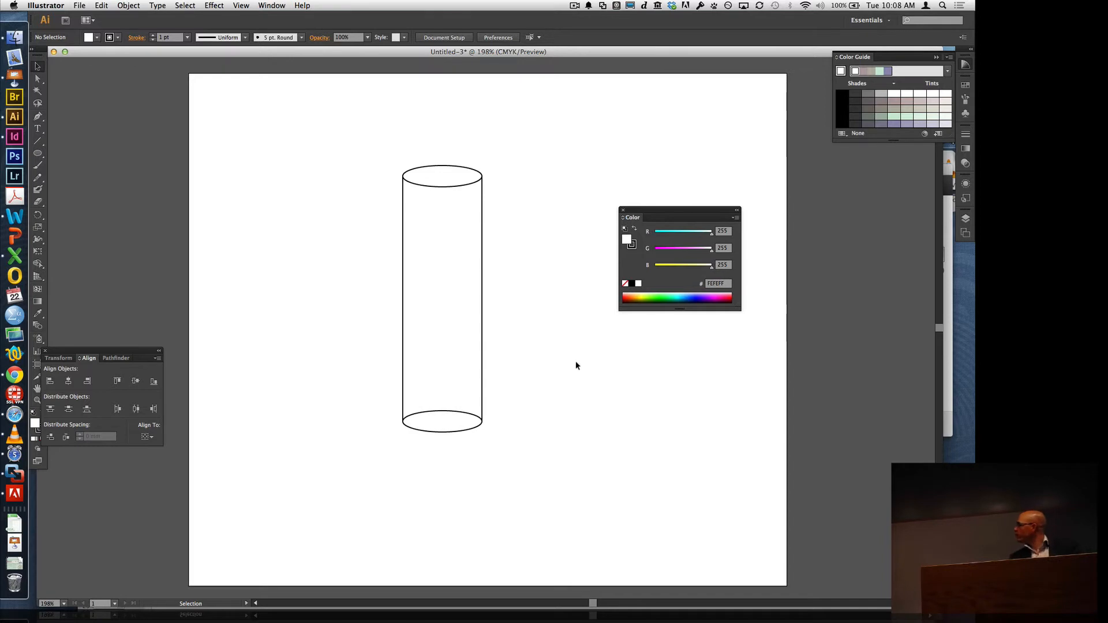
- Reset the Essentials workspace and use Pathfinder Unite to merge the rectangle and bottom ellipse into one shape
{"action": "left_click", "coordinate": [467, 431]}
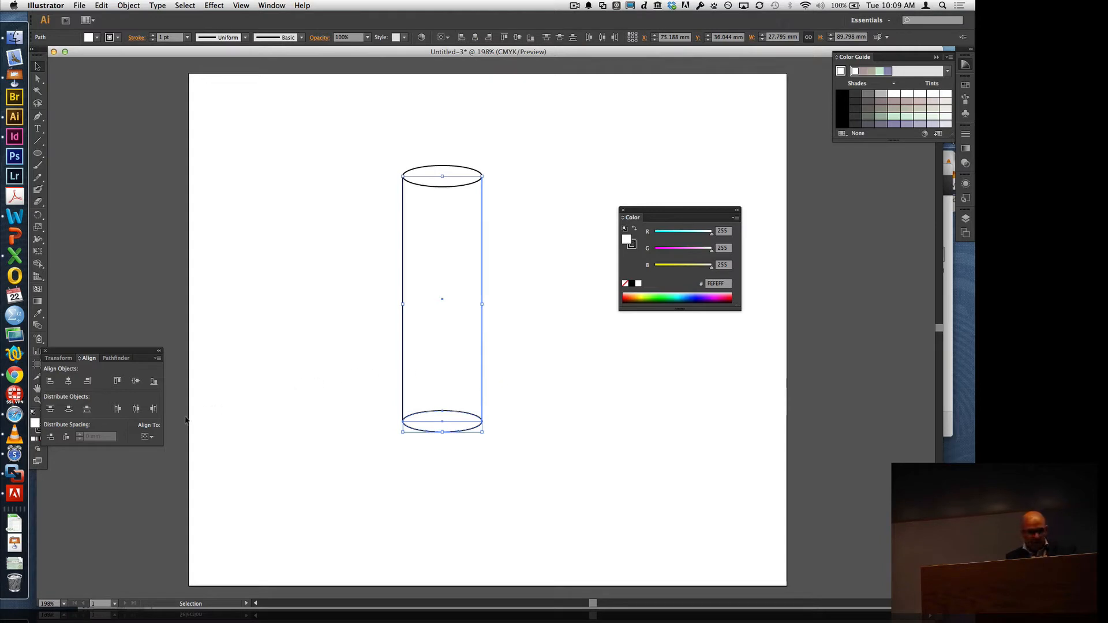
{"action": "left_click", "coordinate": [115, 358]}
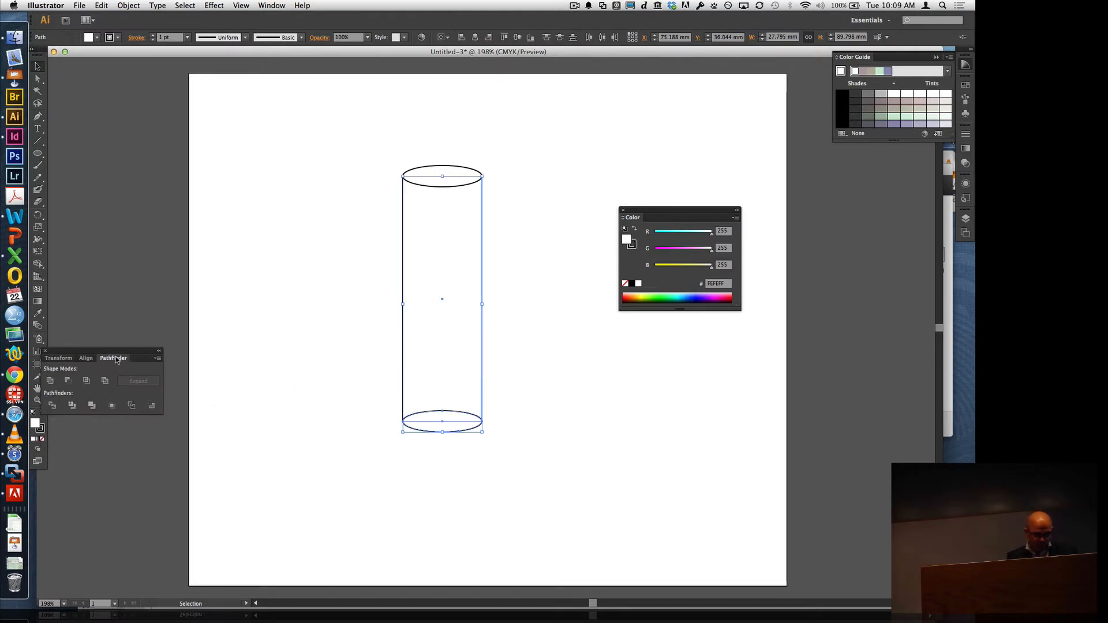
{"action": "left_click_drag", "start_coordinate": [113, 350], "coordinate": [177, 329]}
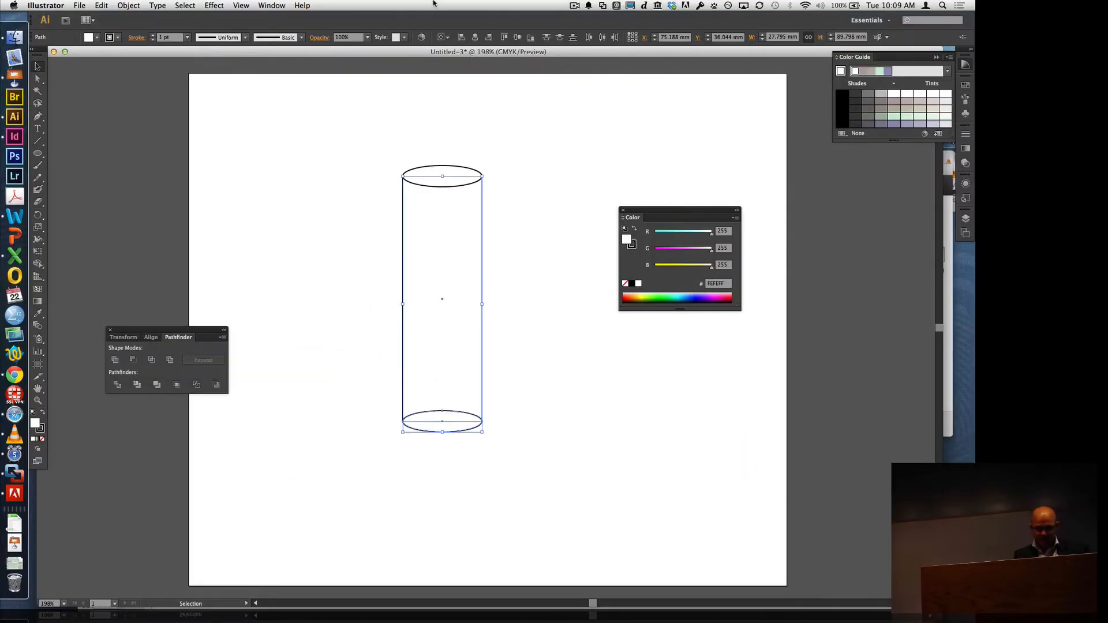
{"action": "left_click", "coordinate": [273, 5]}
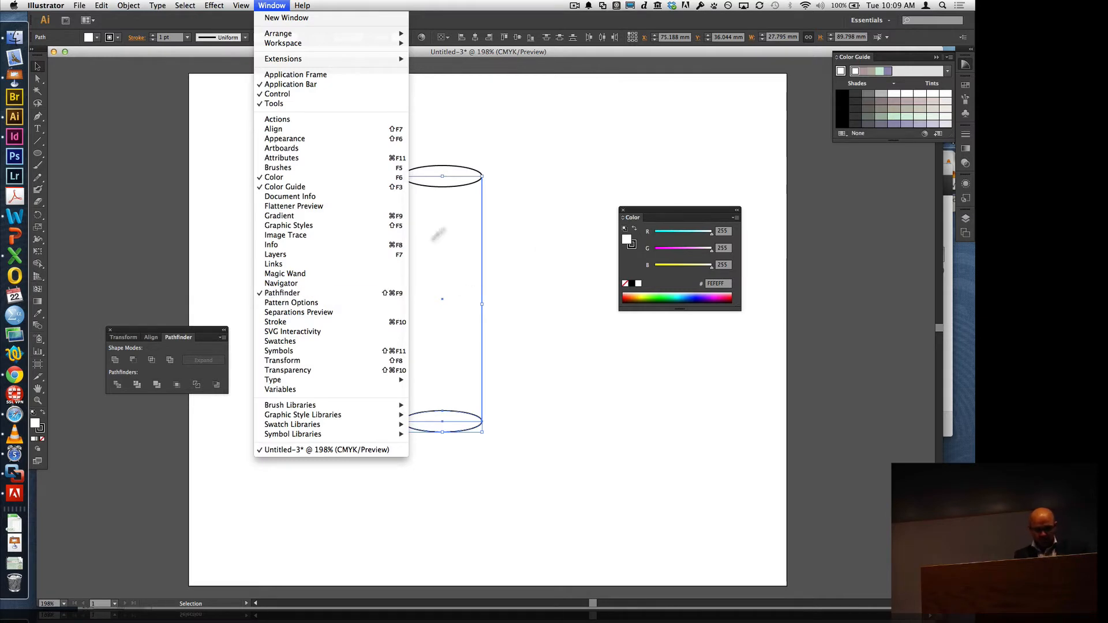
{"action": "left_click", "coordinate": [868, 20]}
{"action": "left_click", "coordinate": [885, 103]}
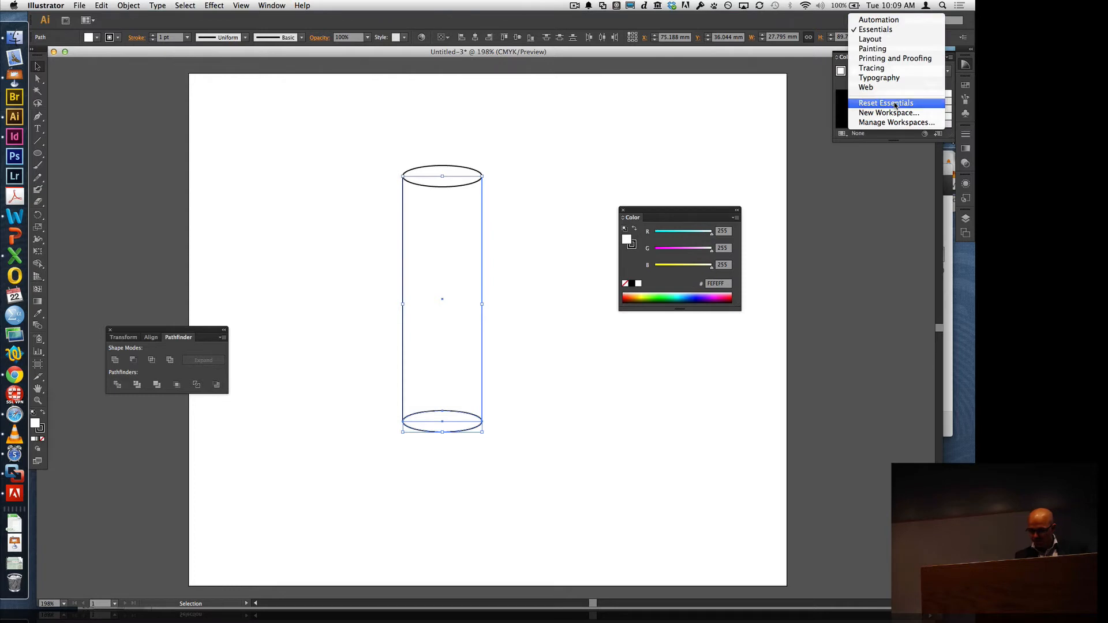
{"action": "left_click", "coordinate": [272, 5]}
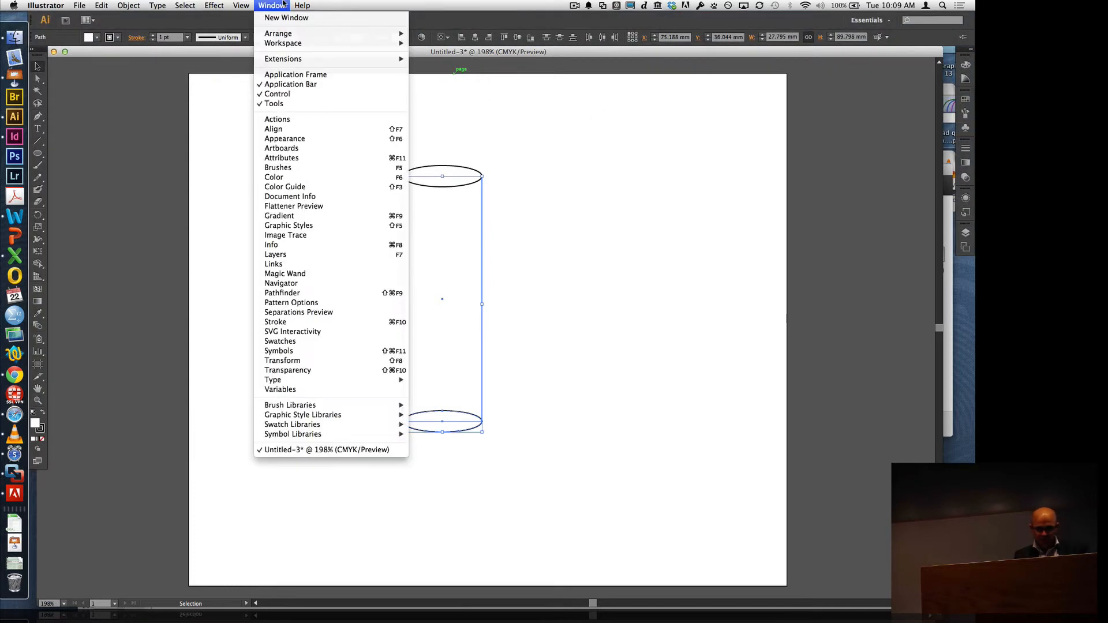
{"action": "left_click", "coordinate": [316, 293]}
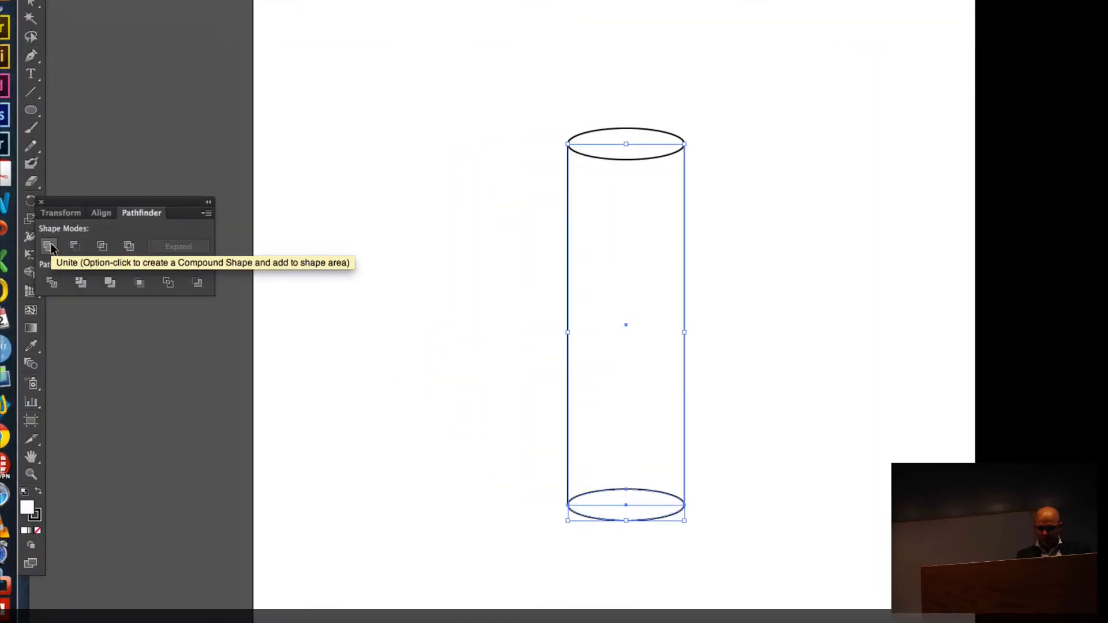
{"action": "left_click", "coordinate": [50, 247]}
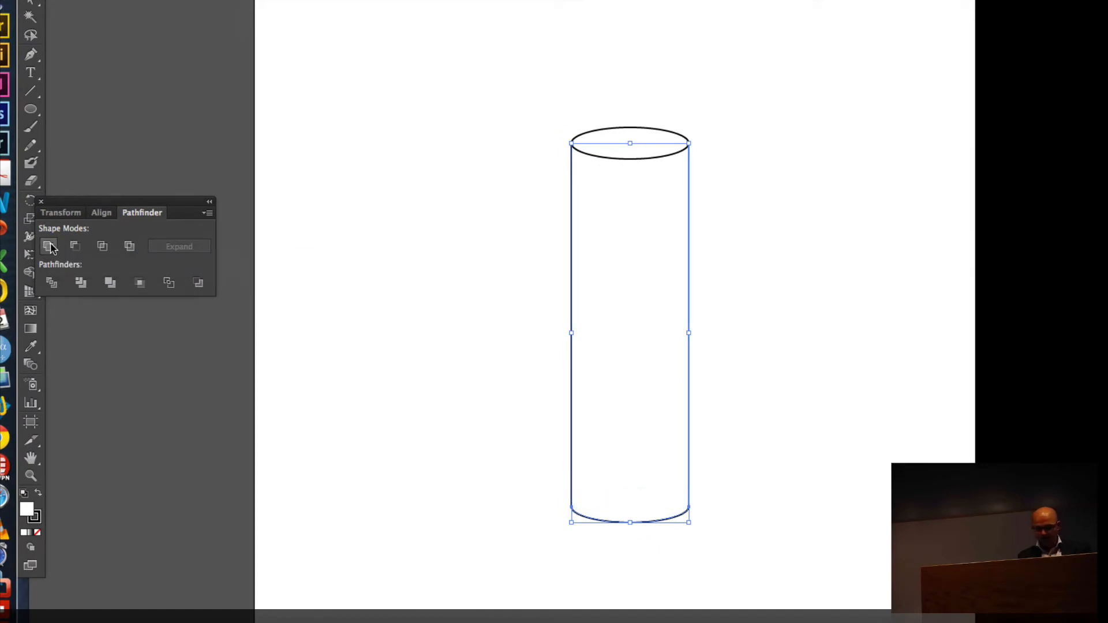
{"action": "left_click", "coordinate": [714, 387]}
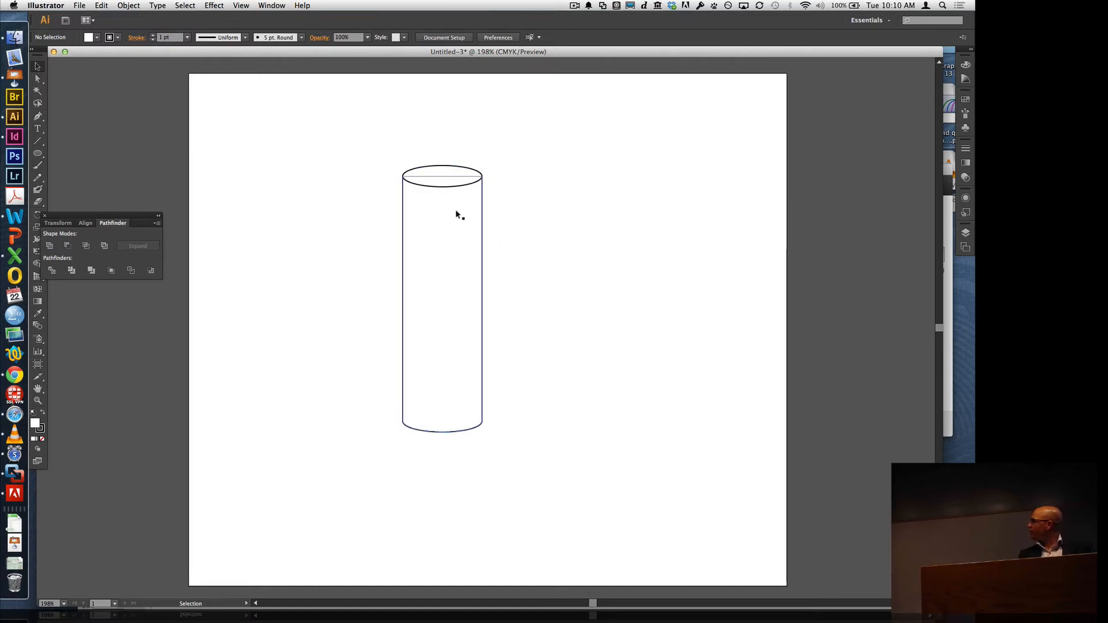
- Try moving the top ellipse straight up off the cylinder body, and undo the move
{"action": "left_click", "coordinate": [468, 168]}
{"action": "left_click_drag", "start_coordinate": [468, 171], "coordinate": [463, 118]}
{"action": "key", "text": "a"}
{"action": "key", "text": "super+z"}
{"action": "left_click_drag", "start_coordinate": [456, 175], "coordinate": [467, 120]}
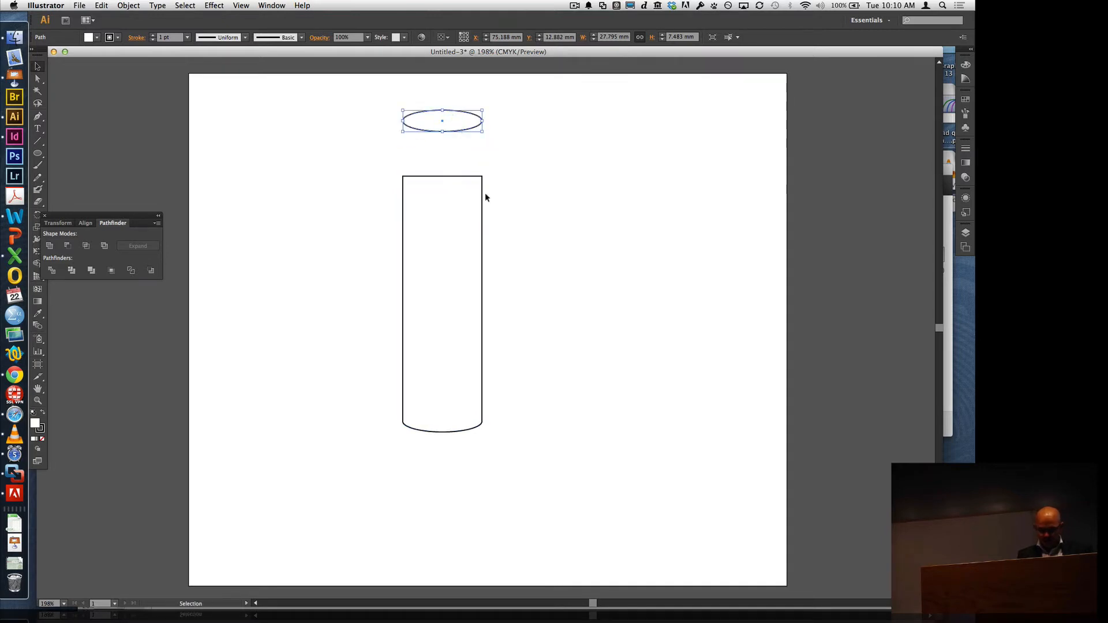
{"action": "key", "text": "super+z"}
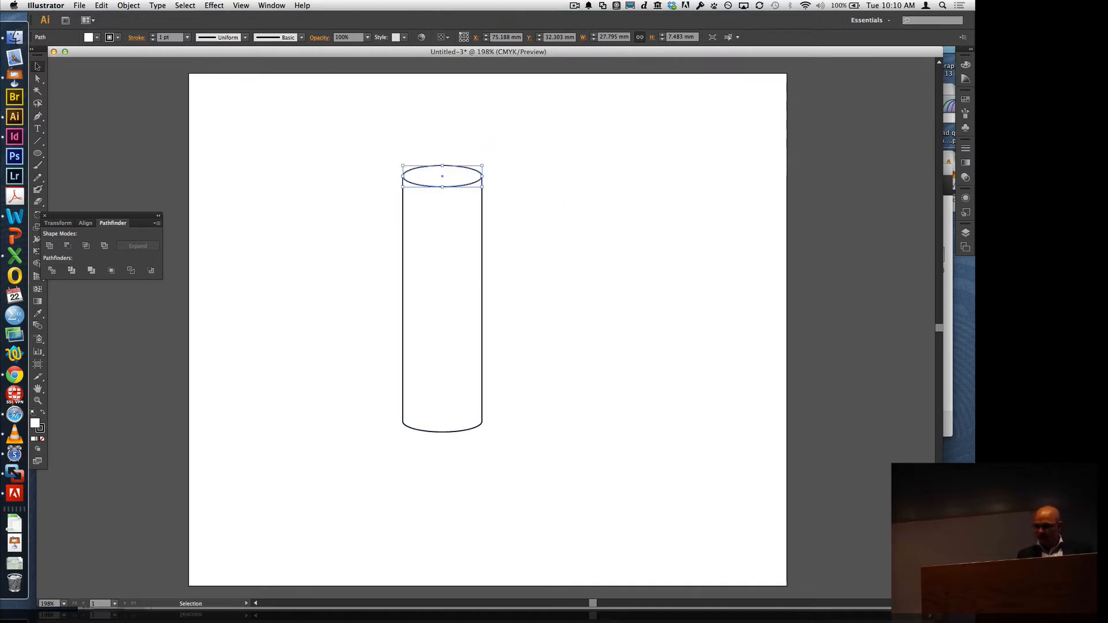
- Try setting the top ellipse's opacity to 50%, and undo the opacity change
{"action": "left_click", "coordinate": [965, 178]}
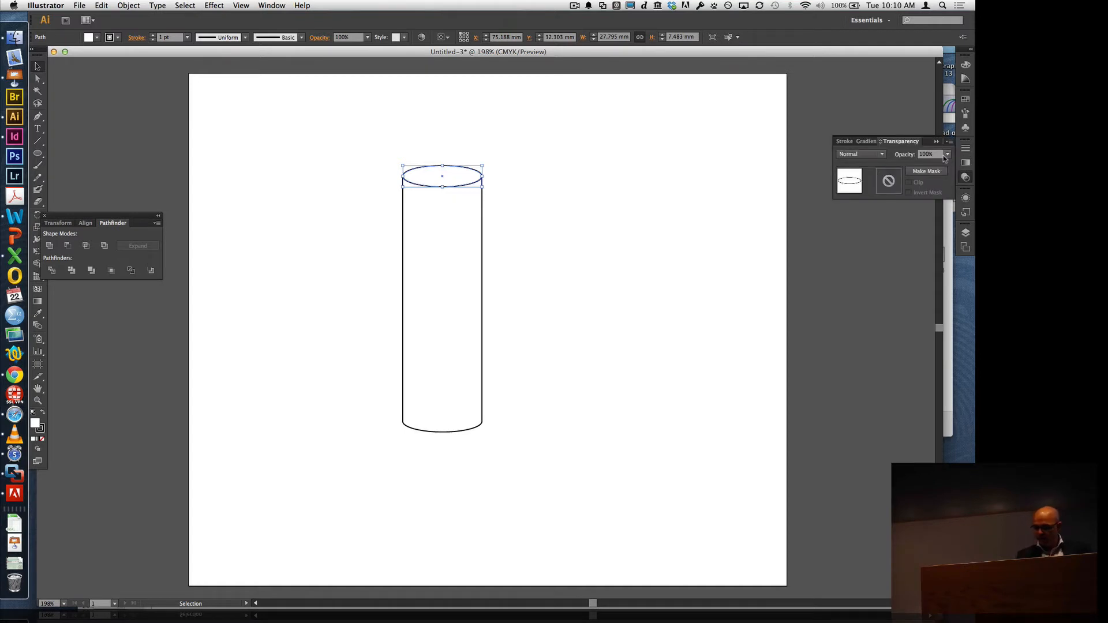
{"action": "left_click", "coordinate": [945, 155]}
{"action": "left_click", "coordinate": [935, 221]}
{"action": "left_click", "coordinate": [612, 224]}
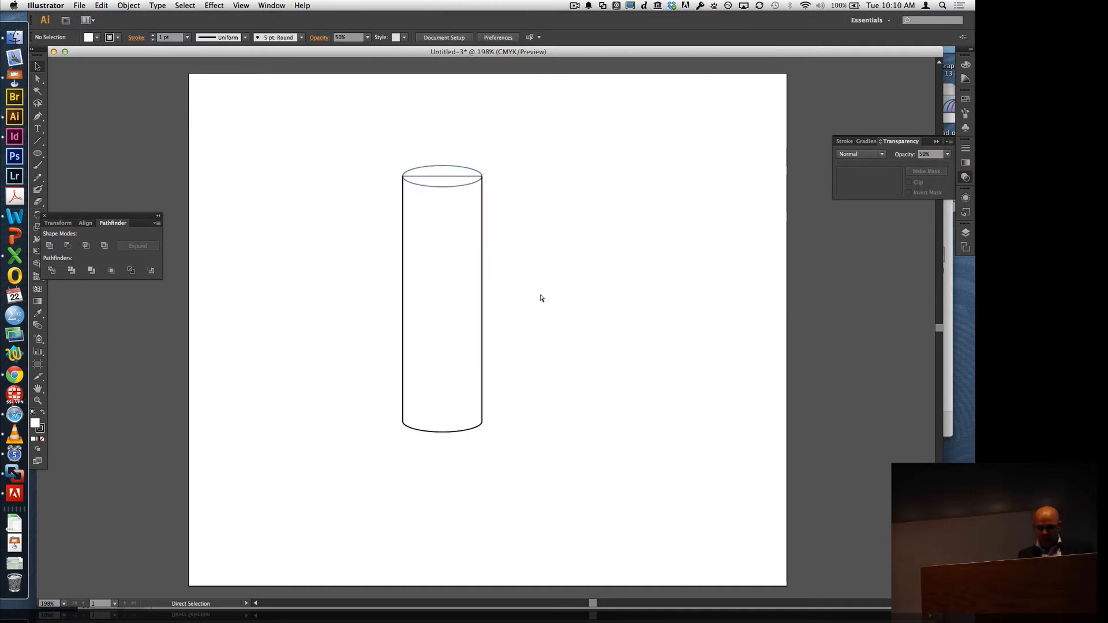
{"action": "key", "text": "super+z"}
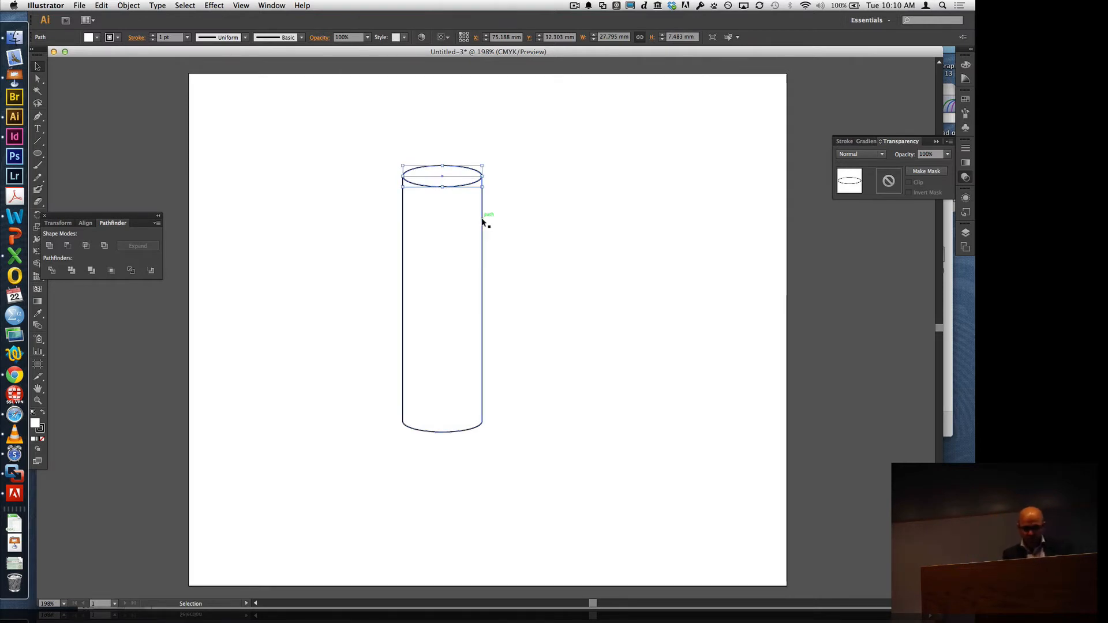
{"action": "left_click", "coordinate": [509, 148]}
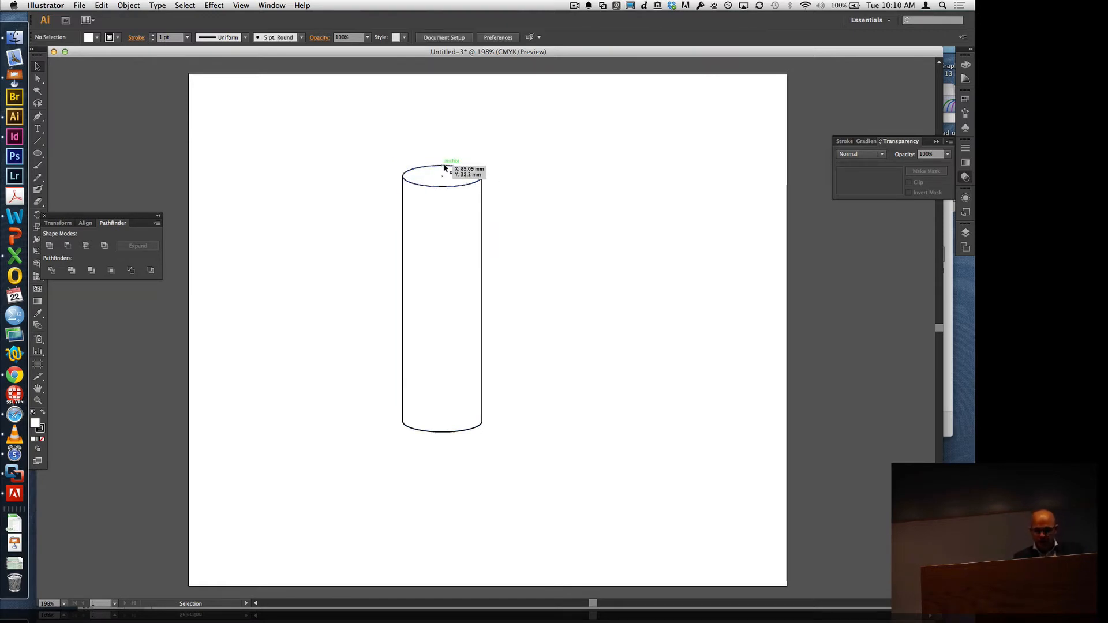
- Copy the top ellipse, paste it with the regular Paste command, and delete the pasted copy
{"action": "left_click", "coordinate": [457, 168]}
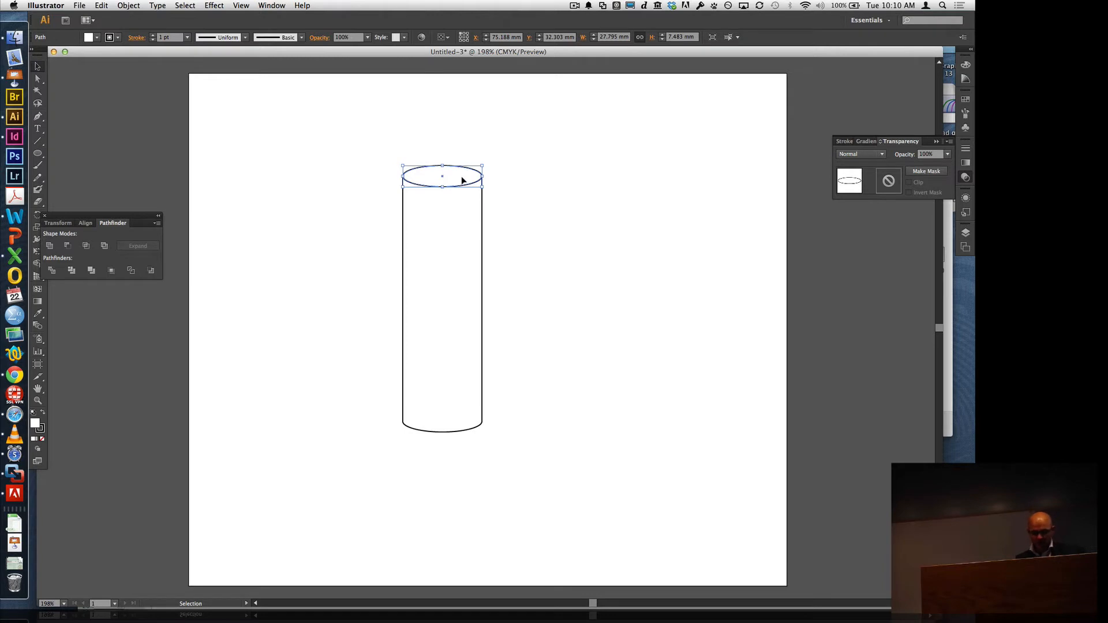
{"action": "left_click", "coordinate": [101, 5]}
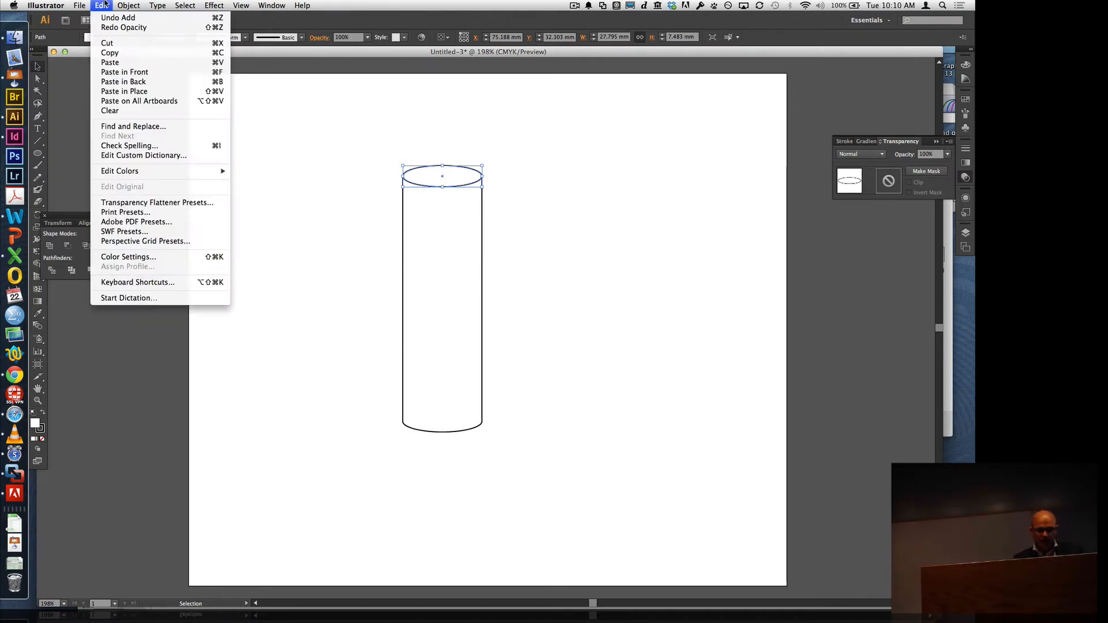
{"action": "left_click", "coordinate": [118, 53]}
{"action": "left_click", "coordinate": [102, 5]}
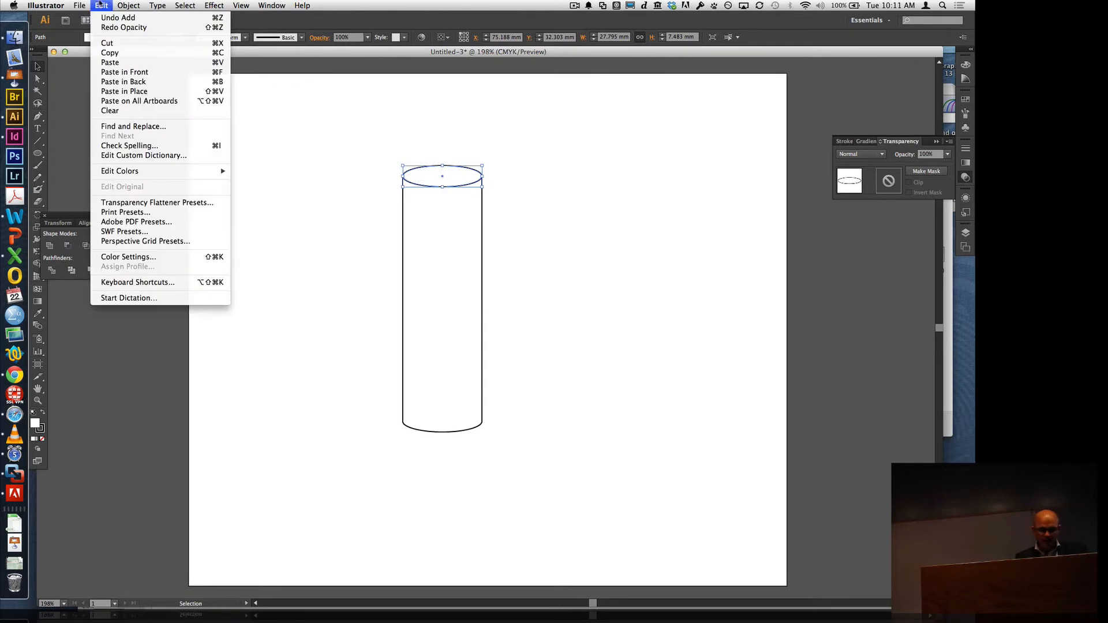
{"action": "left_click", "coordinate": [115, 62]}
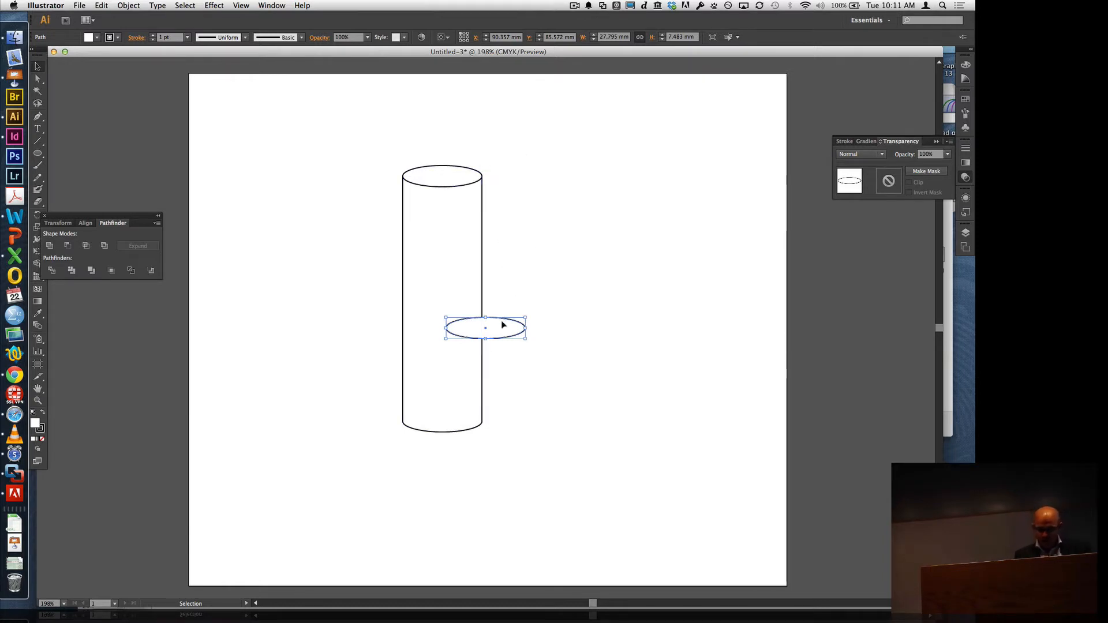
{"action": "key", "text": "Delete"}
- Copy the top ellipse and paste the duplicate in front, exactly over the original
{"action": "left_click", "coordinate": [448, 175]}
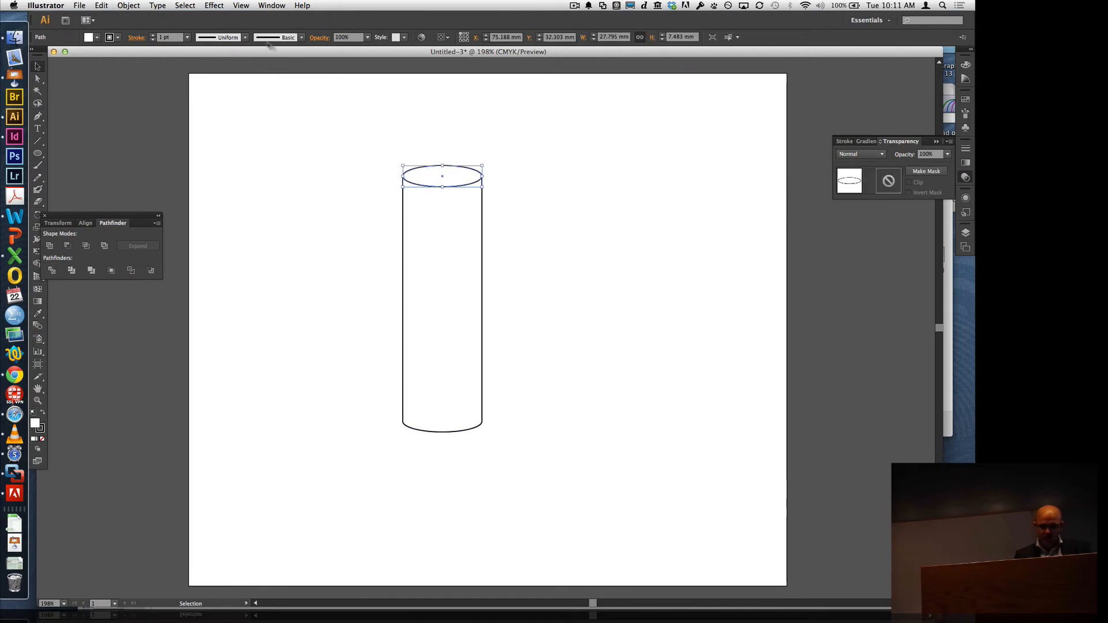
{"action": "left_click", "coordinate": [102, 5]}
{"action": "left_click", "coordinate": [113, 53]}
{"action": "left_click", "coordinate": [108, 5]}
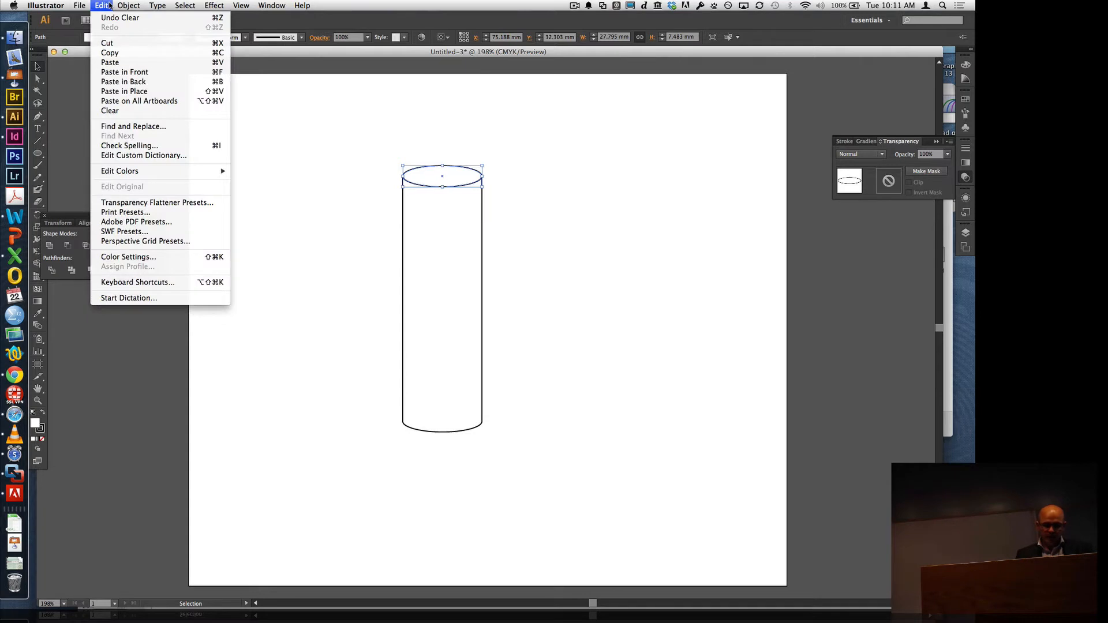
{"action": "left_click", "coordinate": [136, 73]}
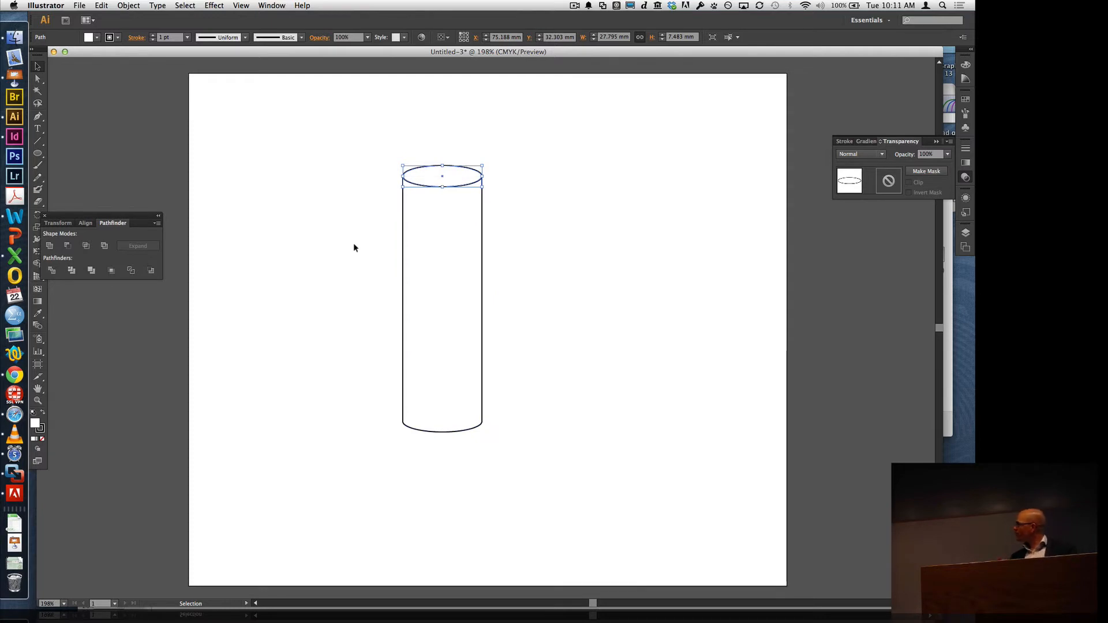
{"action": "left_click", "coordinate": [586, 161]}
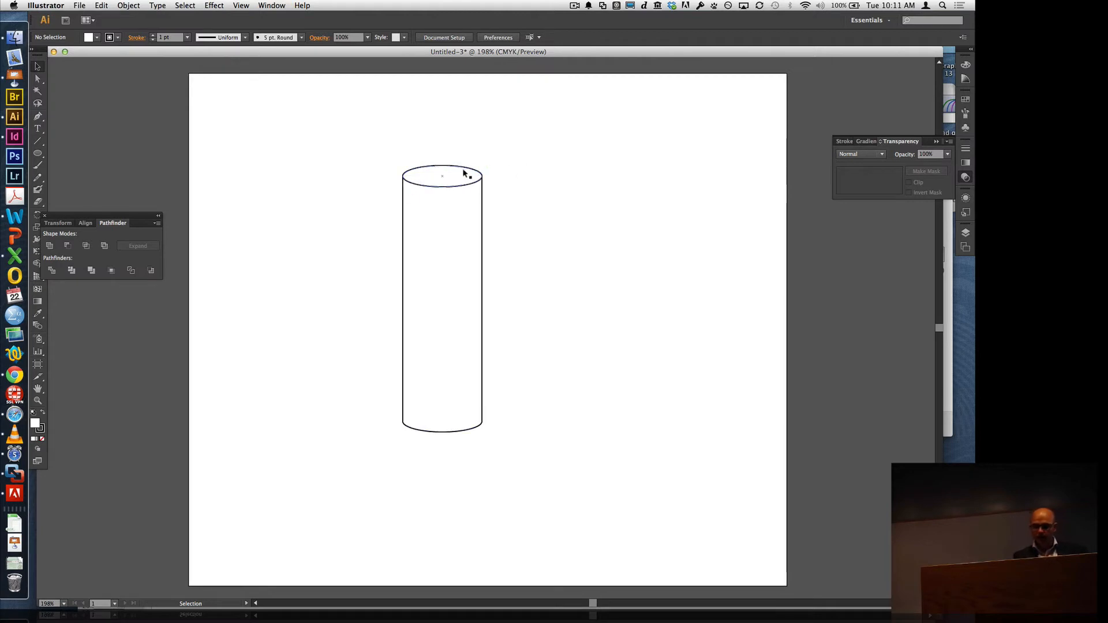
- Move the front ellipse copy away from the cylinder to expose the ellipse beneath, and undo the move
{"action": "left_click_drag", "start_coordinate": [448, 180], "coordinate": [531, 141]}
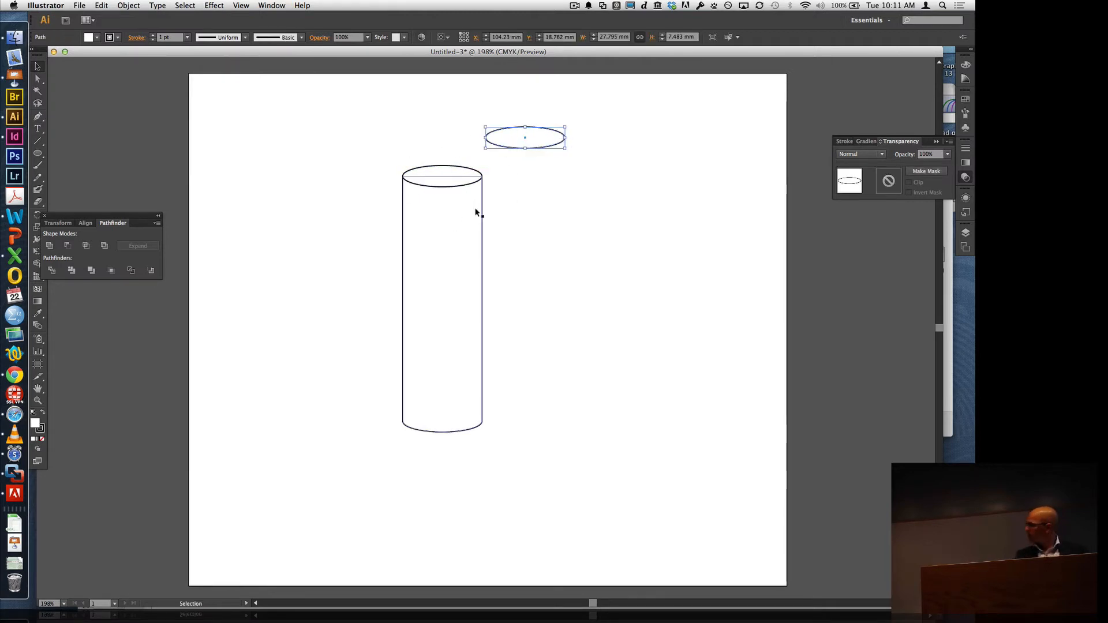
{"action": "key", "text": "a"}
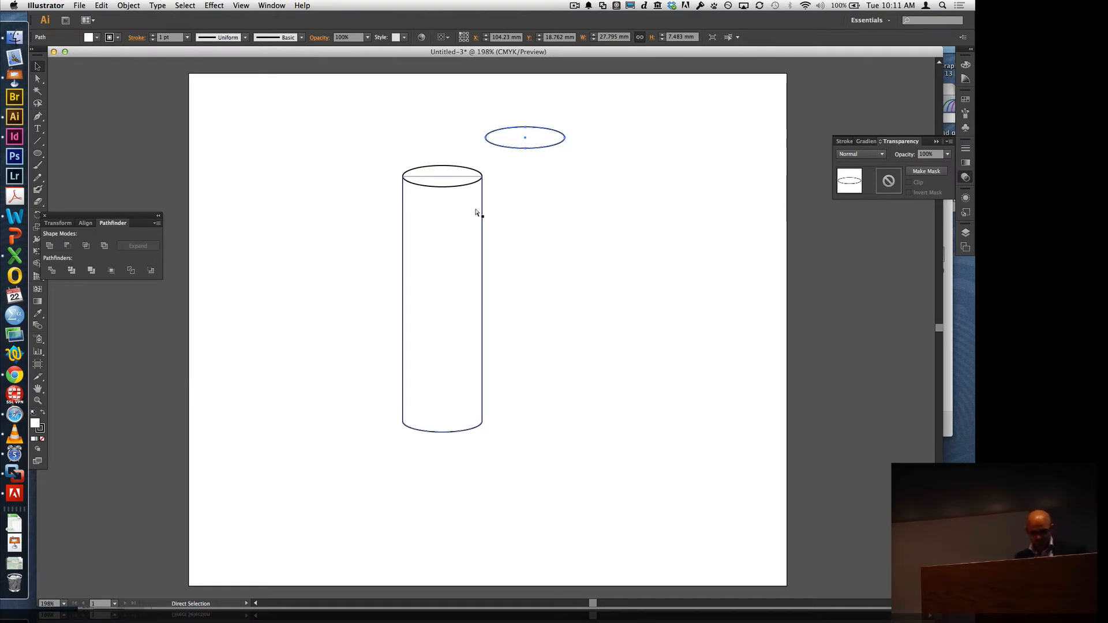
{"action": "key", "text": "super+z"}
{"action": "key", "text": "v"}
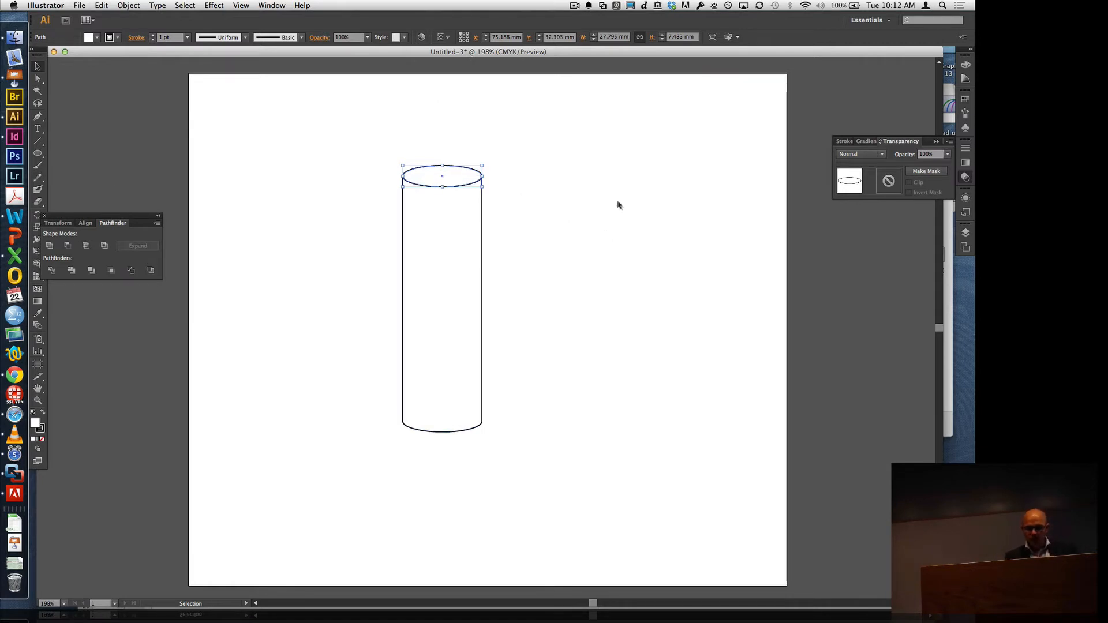
{"action": "left_click", "coordinate": [481, 248]}
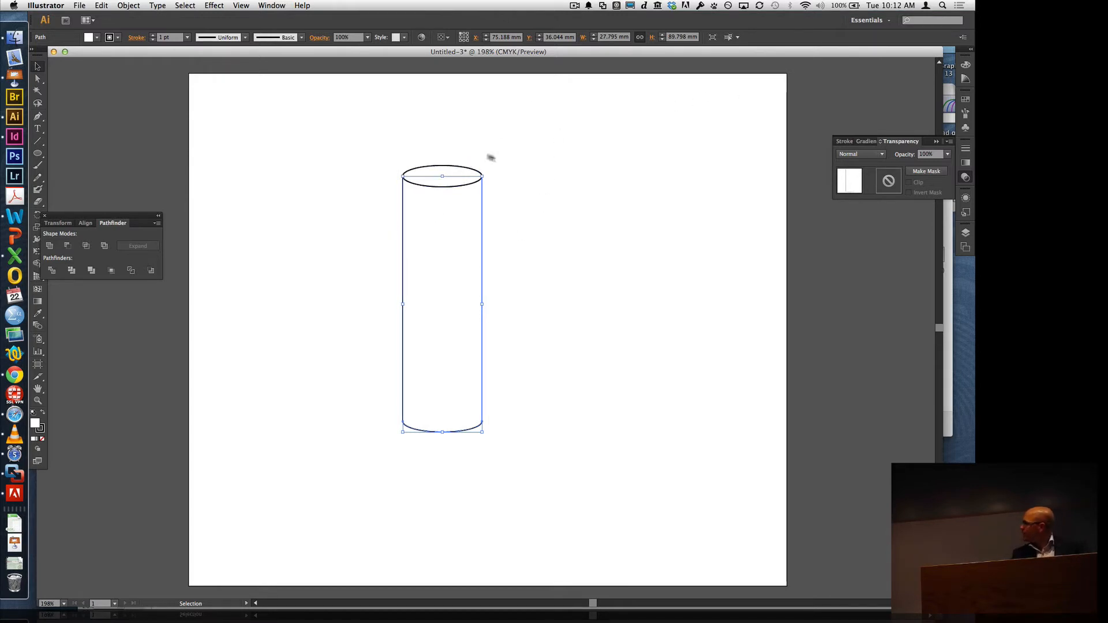
{"action": "left_click", "coordinate": [520, 172]}
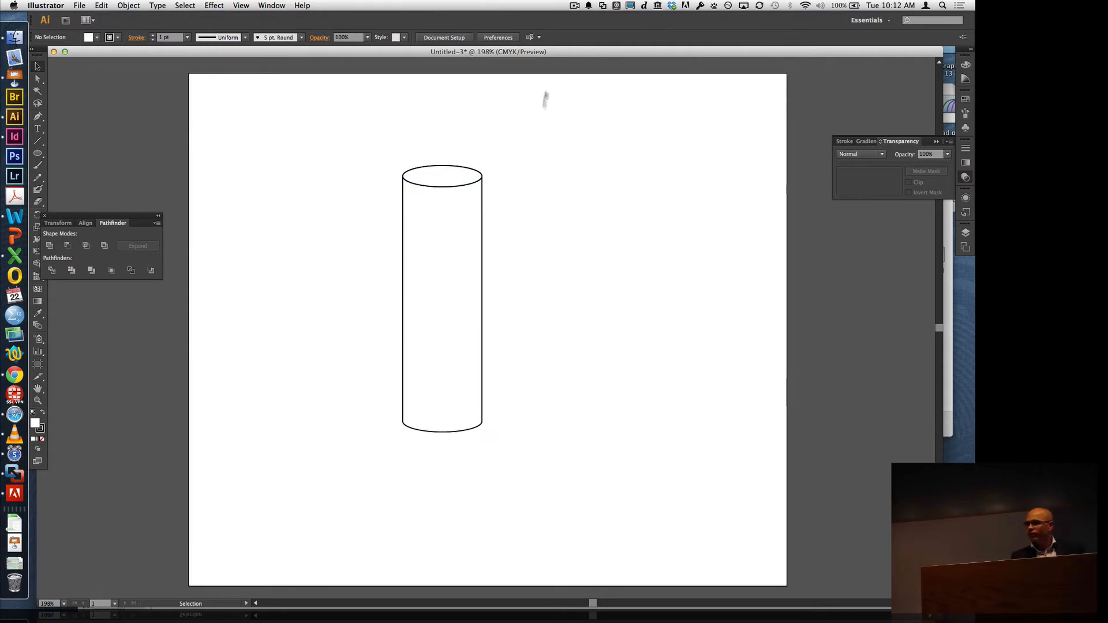
- Test the selection of body and front ellipse by moving it aside and back, and subtract that ellipse from the body with Minus Front
{"action": "left_click_drag", "start_coordinate": [513, 163], "coordinate": [361, 252]}
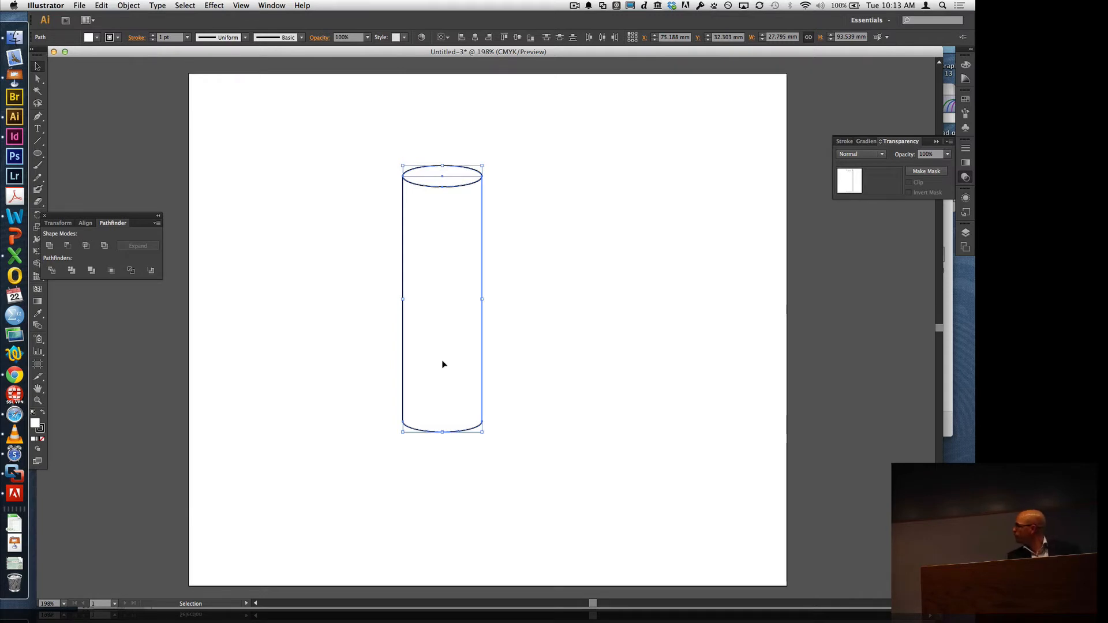
{"action": "left_click_drag", "start_coordinate": [443, 364], "coordinate": [600, 360]}
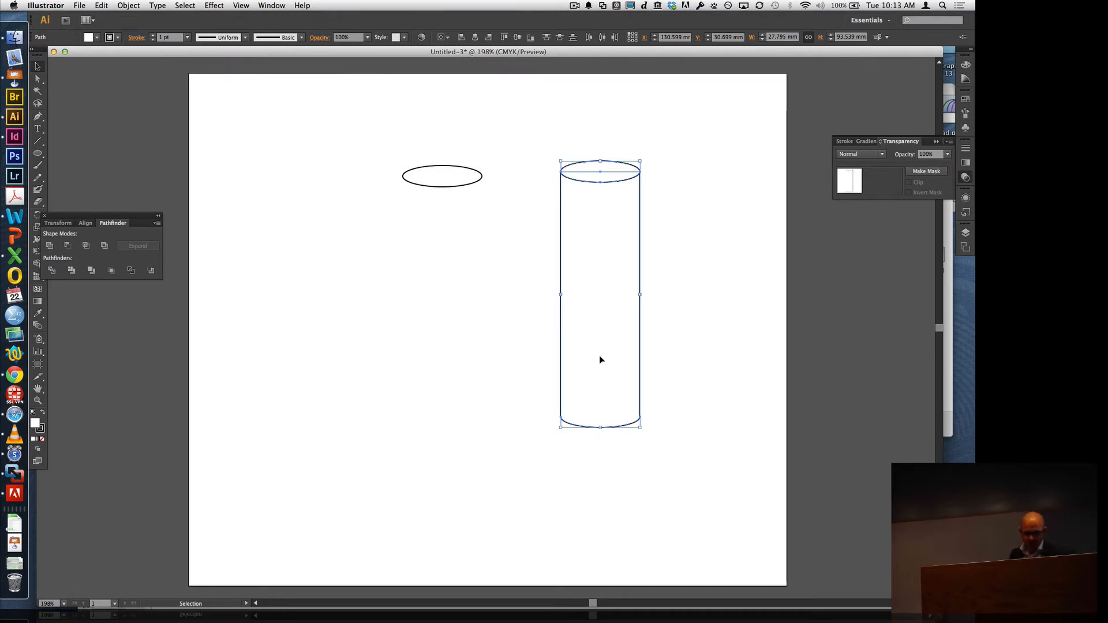
{"action": "key", "text": "super+z"}
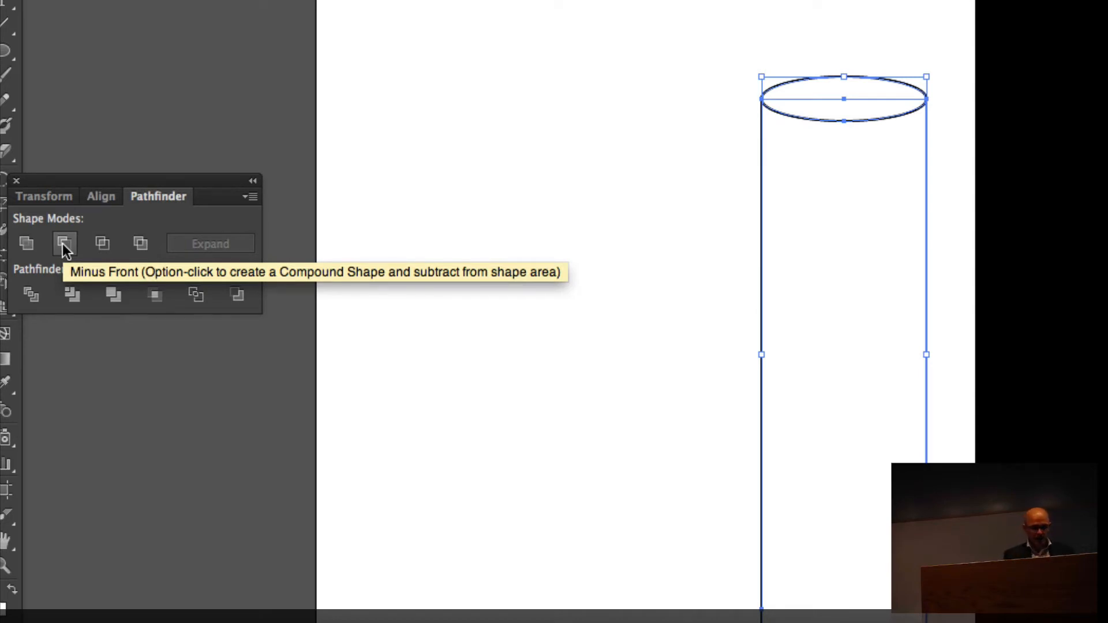
{"action": "left_click", "coordinate": [71, 237]}
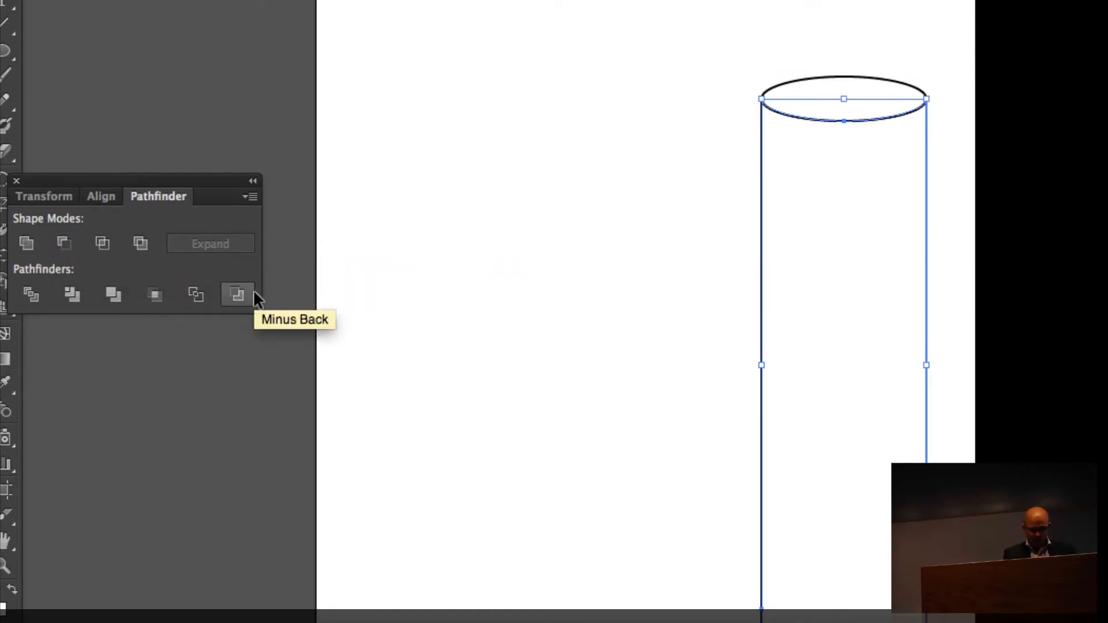
{"action": "left_click", "coordinate": [971, 281]}
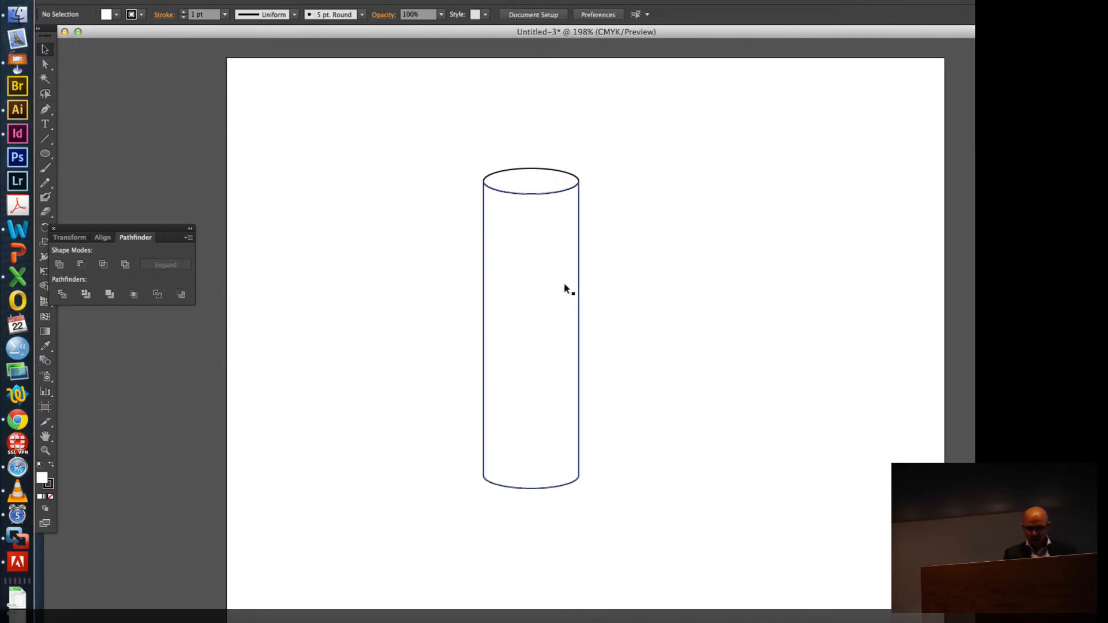
- Move the trimmed cylinder body away from the top ellipse to show its curved cutout, and undo the move
{"action": "left_click_drag", "start_coordinate": [564, 284], "coordinate": [750, 292]}
{"action": "left_click", "coordinate": [909, 404]}
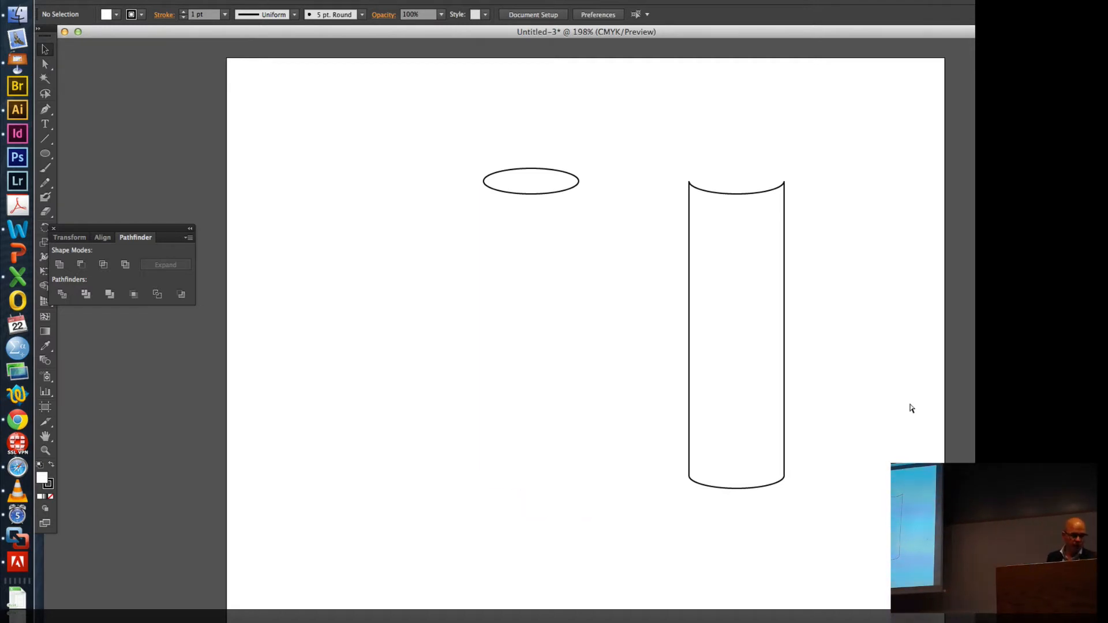
{"action": "key", "text": "super+z"}
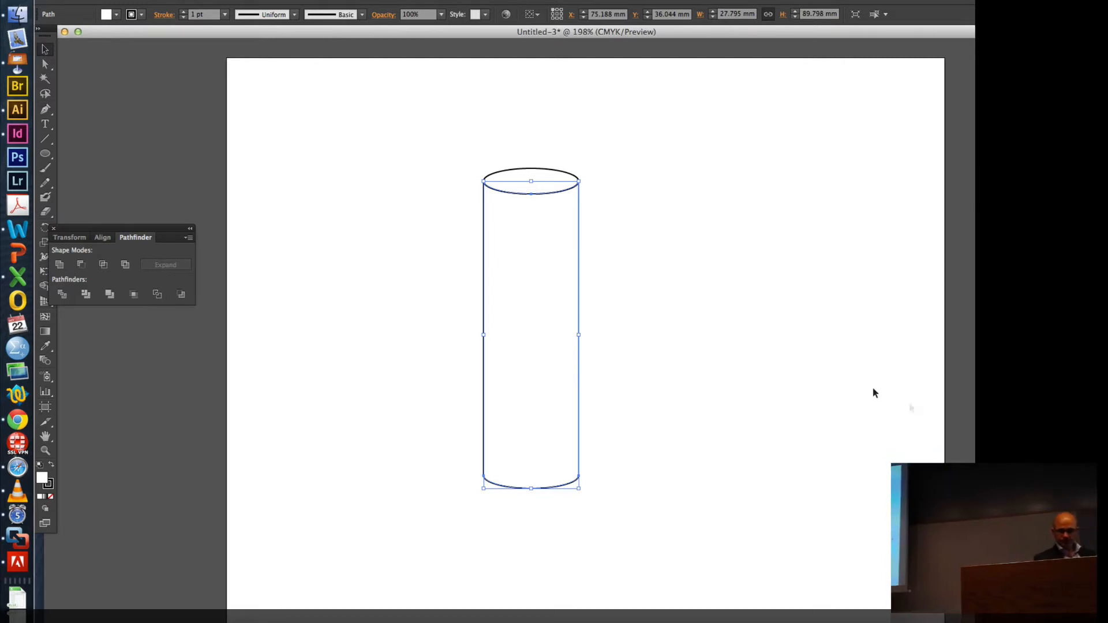
{"action": "left_click", "coordinate": [808, 364]}
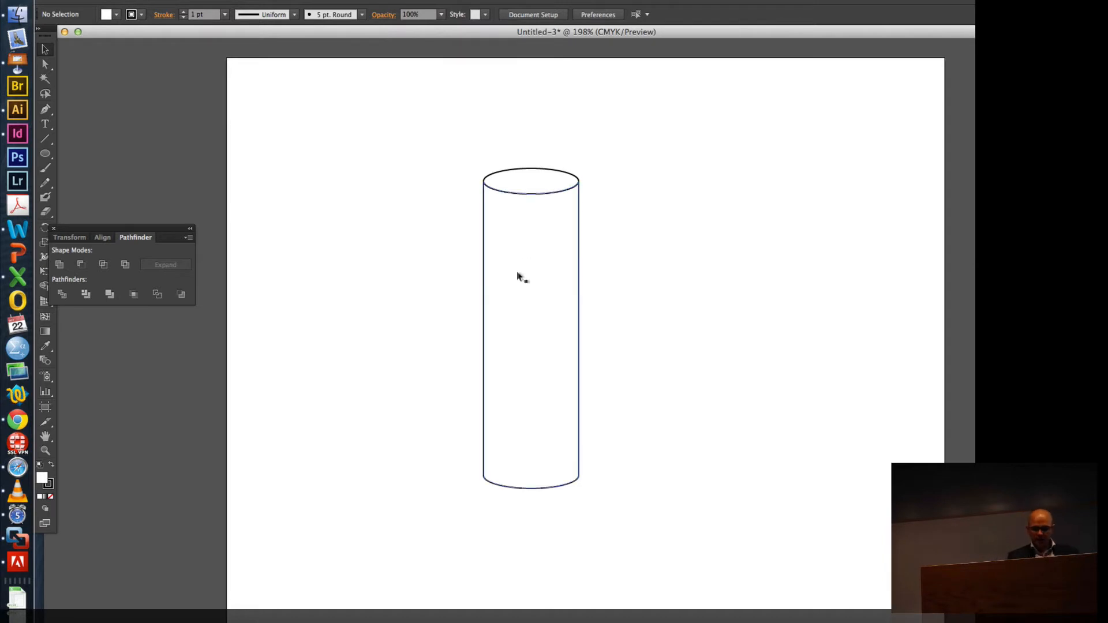
- Fill the cylinder body with a medium blue swatch and the top ellipse with a dark navy blue swatch
{"action": "left_click", "coordinate": [532, 282]}
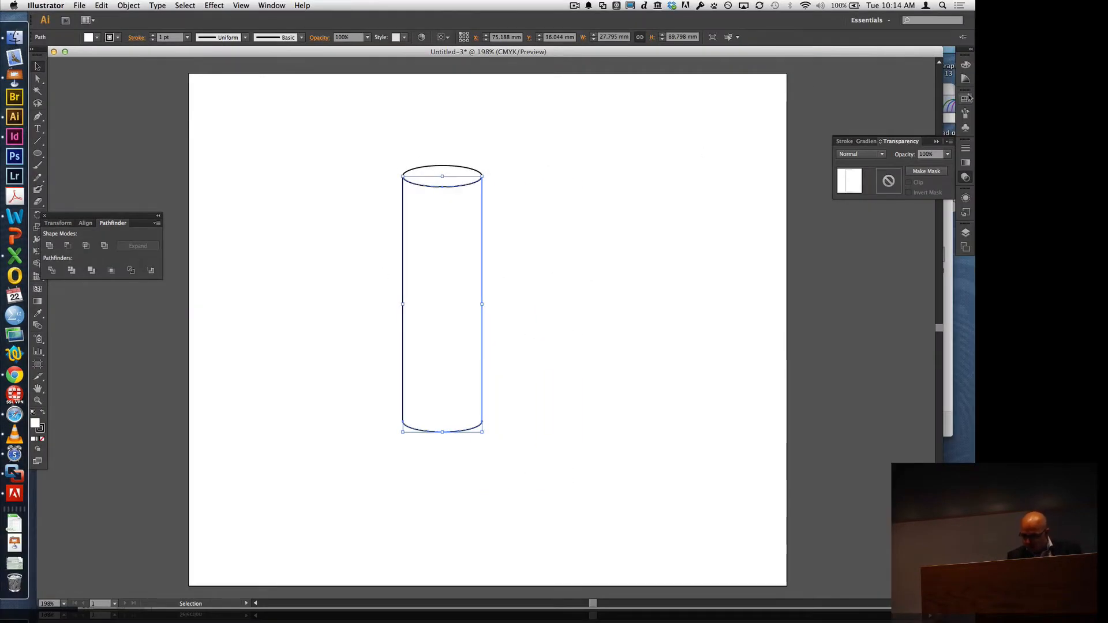
{"action": "left_click", "coordinate": [965, 100]}
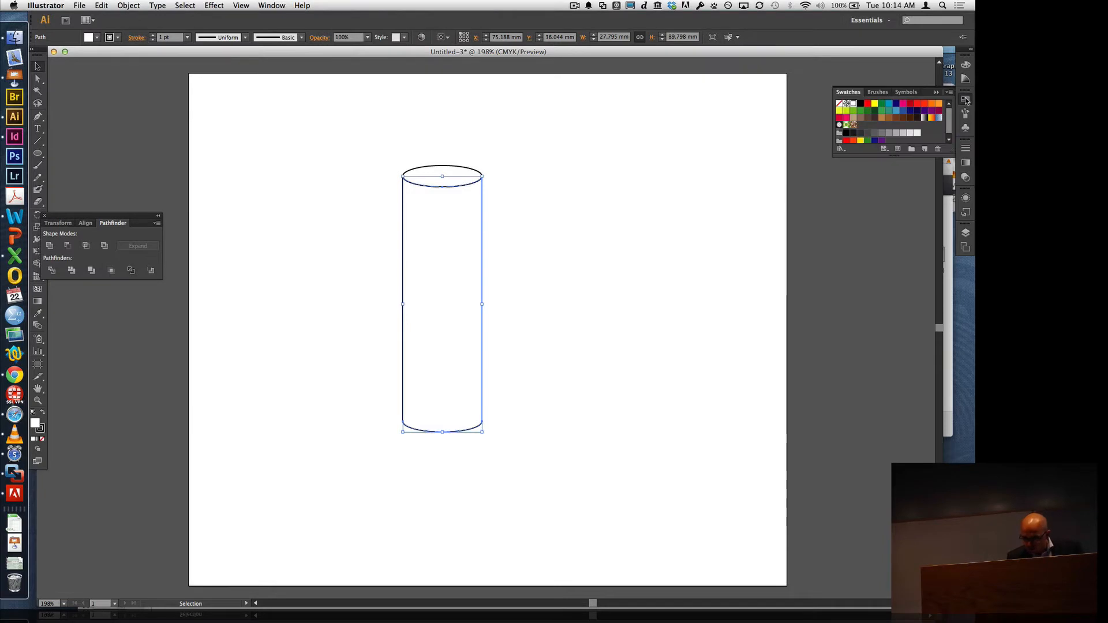
{"action": "left_click", "coordinate": [903, 111]}
{"action": "left_click", "coordinate": [456, 173]}
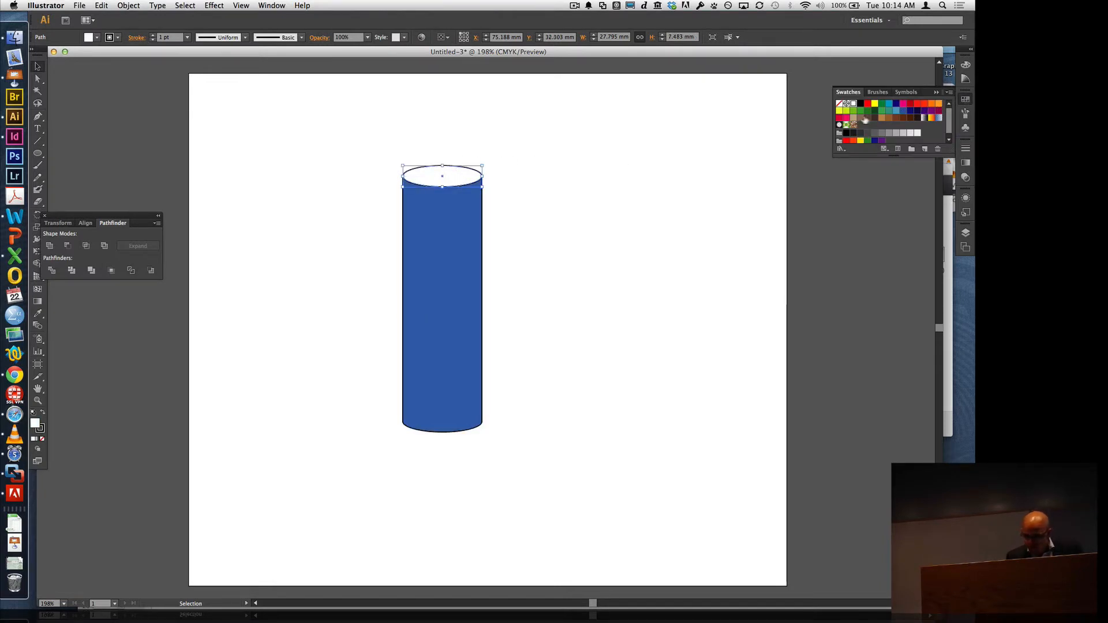
{"action": "left_click", "coordinate": [910, 112]}
{"action": "left_click", "coordinate": [677, 188]}
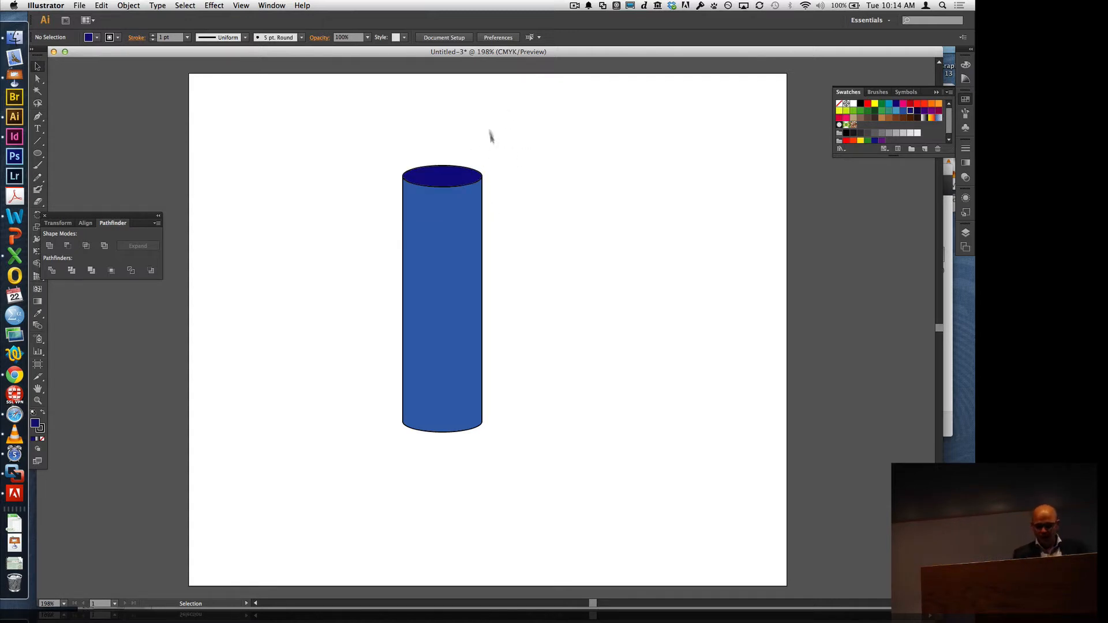
- Group the cylinder body with its top ellipse, and move the group about 3 mm down
{"action": "left_click_drag", "start_coordinate": [561, 143], "coordinate": [358, 477]}
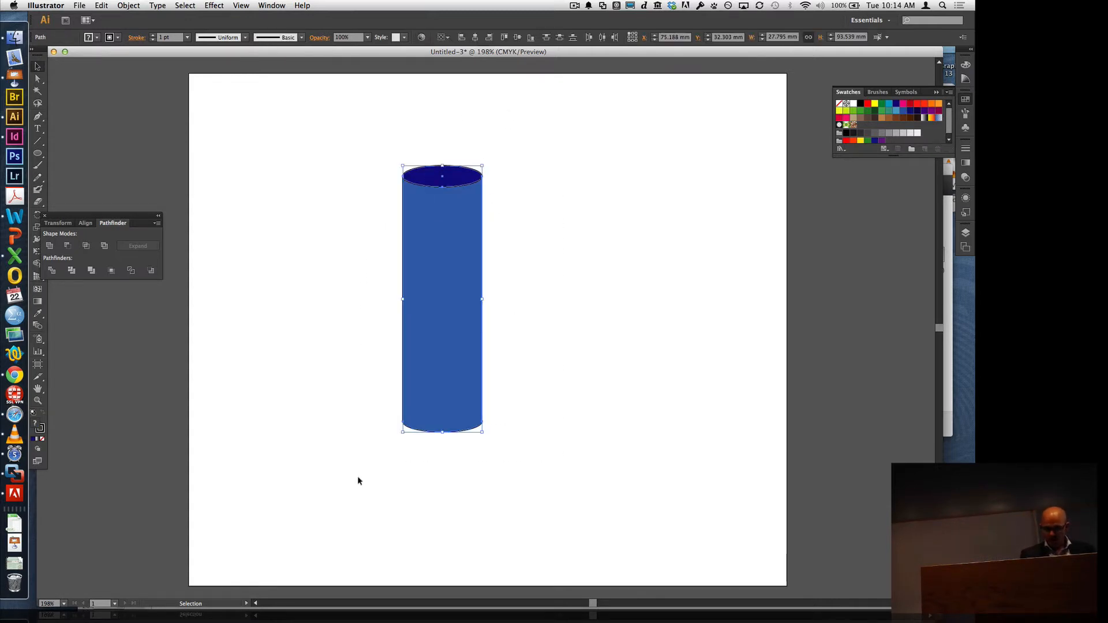
{"action": "left_click", "coordinate": [128, 6]}
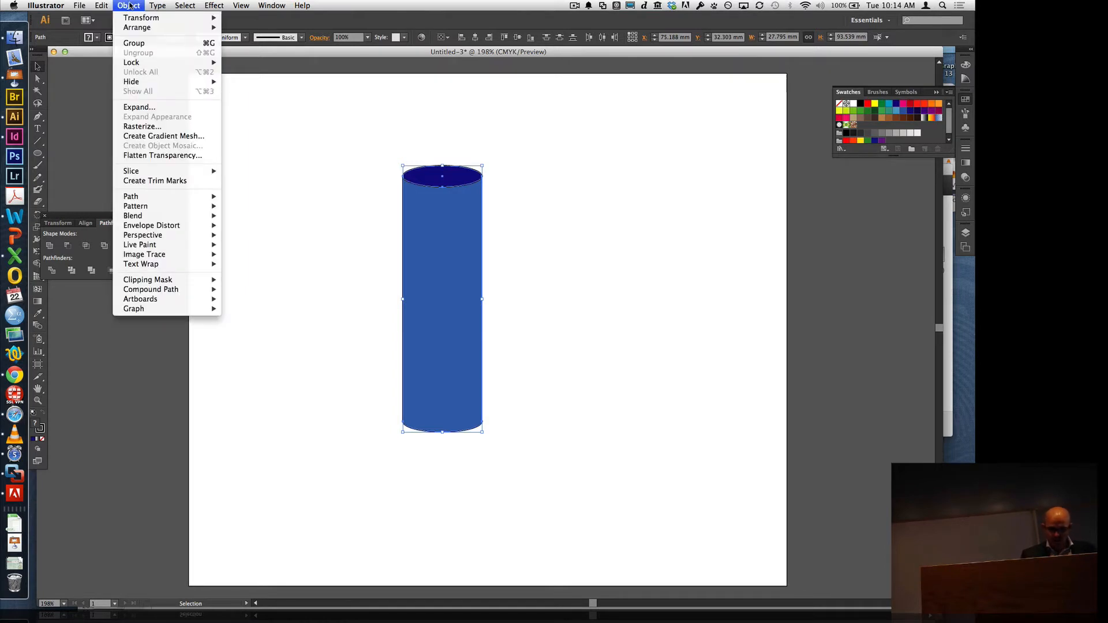
{"action": "left_click", "coordinate": [135, 43]}
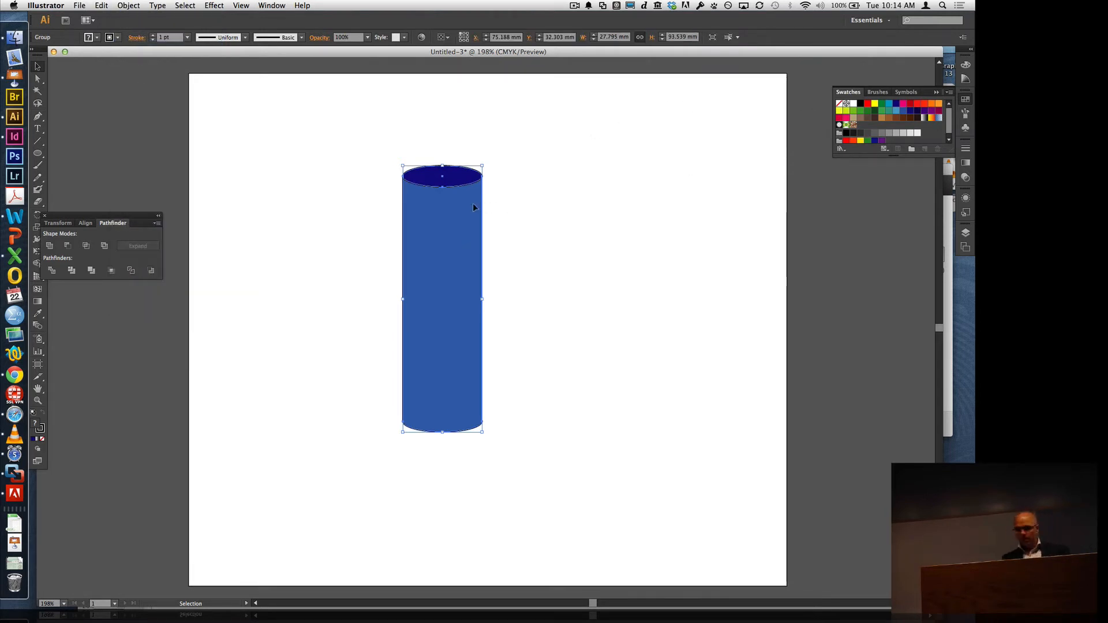
{"action": "left_click", "coordinate": [528, 217]}
{"action": "left_click_drag", "start_coordinate": [447, 277], "coordinate": [451, 309]}
{"action": "left_click", "coordinate": [697, 307]}
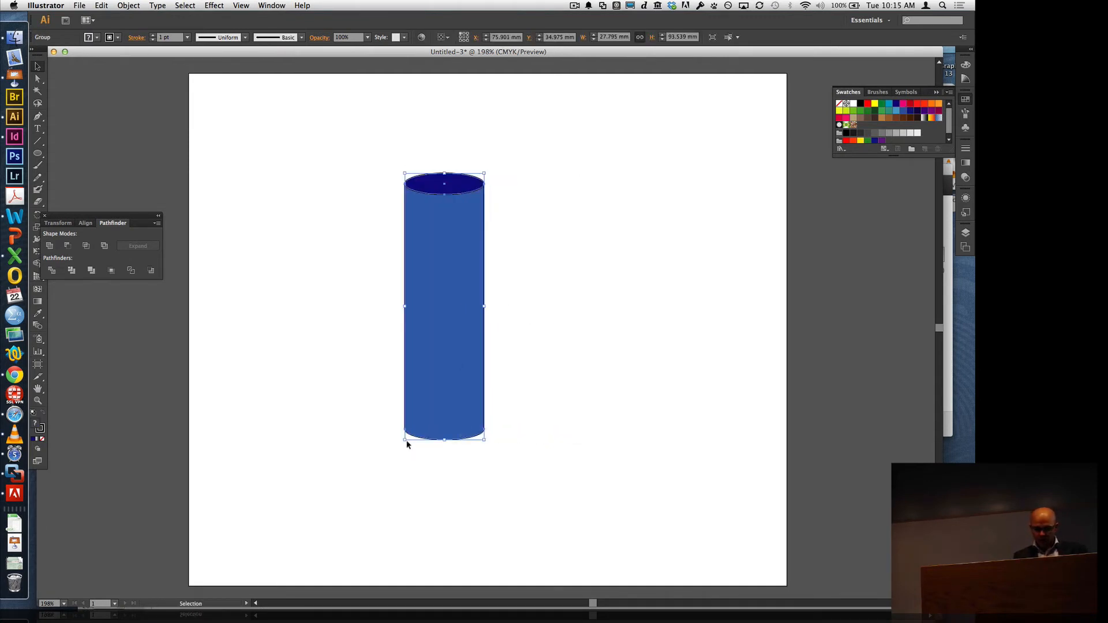
- Scale the cylinder group down, enlarge it again to about 28 × 95 mm, and shift it slightly down and right
{"action": "left_click_drag", "start_coordinate": [403, 441], "coordinate": [385, 336]}
{"action": "left_click", "coordinate": [524, 225]}
{"action": "left_click", "coordinate": [428, 532]}
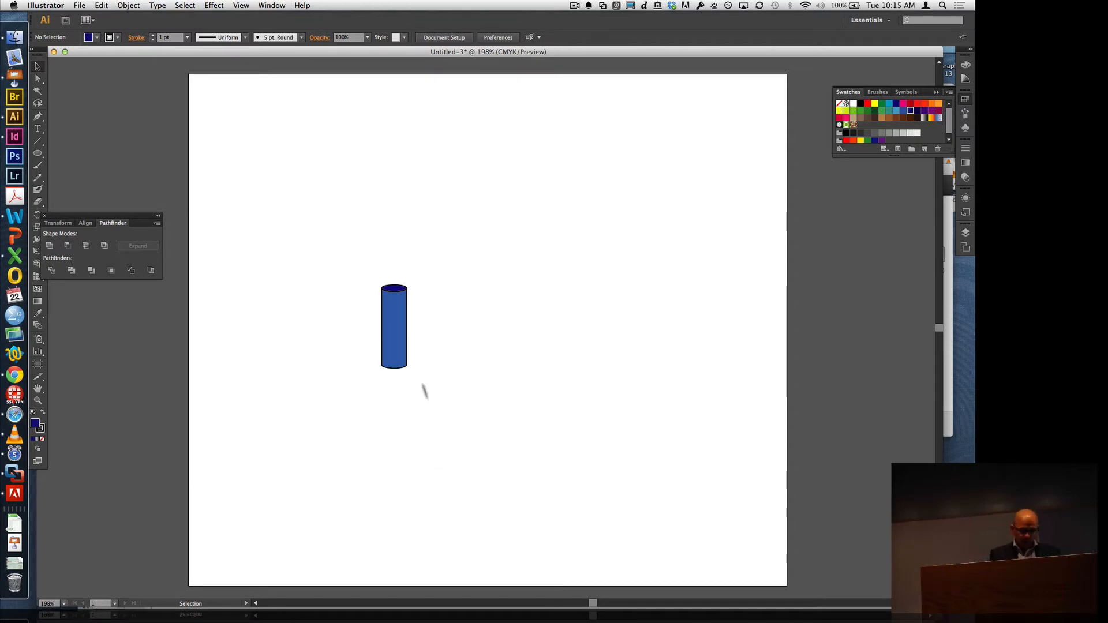
{"action": "left_click_drag", "start_coordinate": [395, 341], "coordinate": [553, 482]}
{"action": "left_click", "coordinate": [653, 508]}
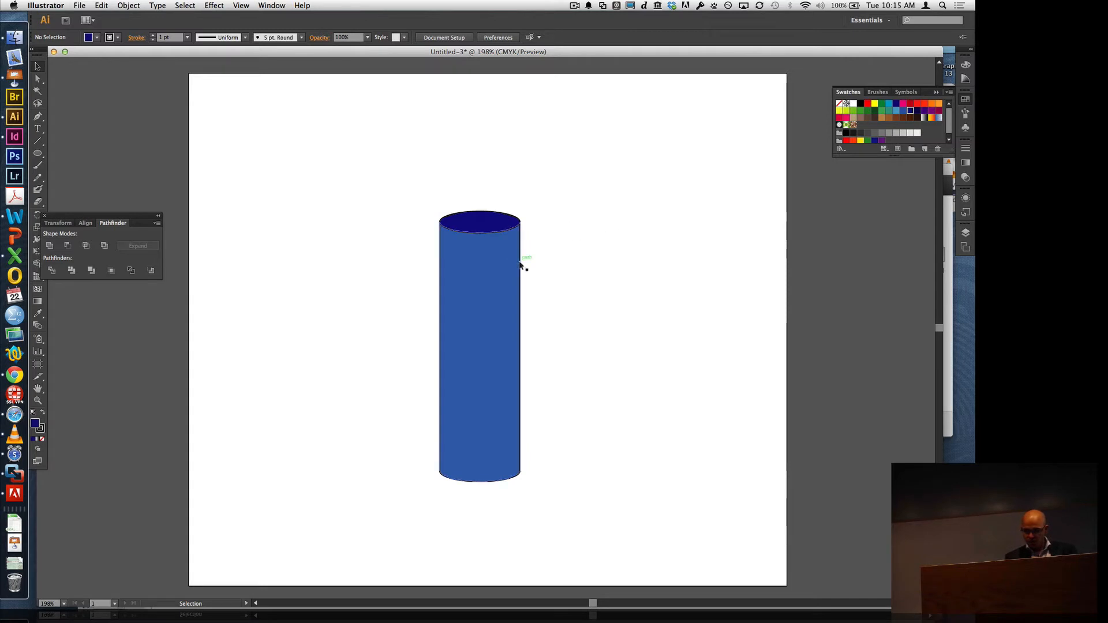
{"action": "left_click_drag", "start_coordinate": [467, 322], "coordinate": [470, 329]}
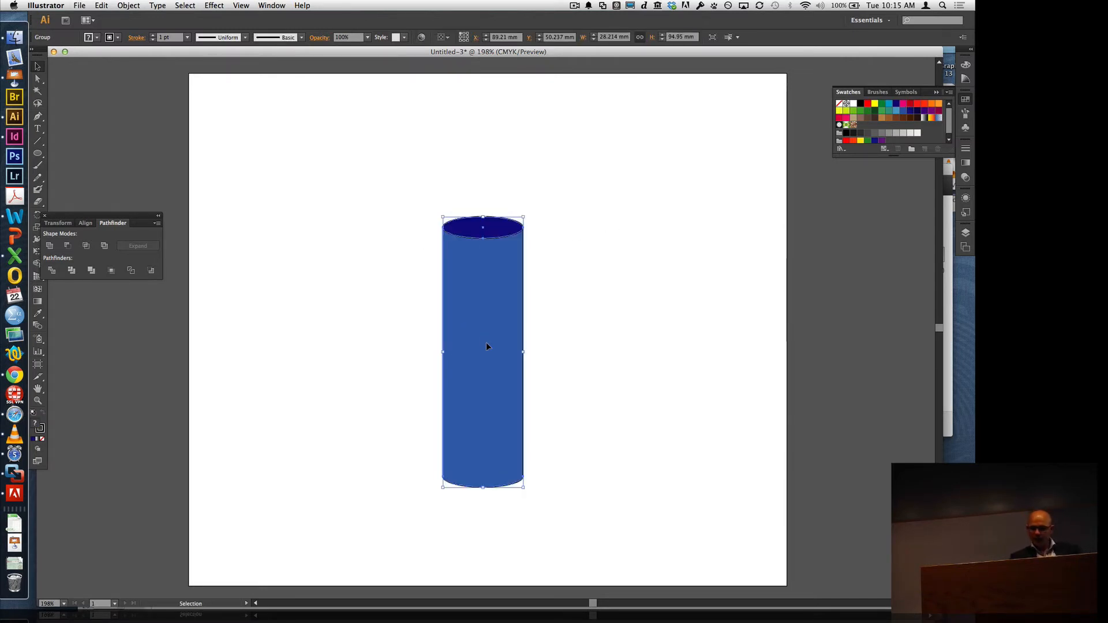
- Isolate the cylinder group, move its top ellipse up about 10 mm, and exit isolation mode
{"action": "double_click", "coordinate": [486, 343]}
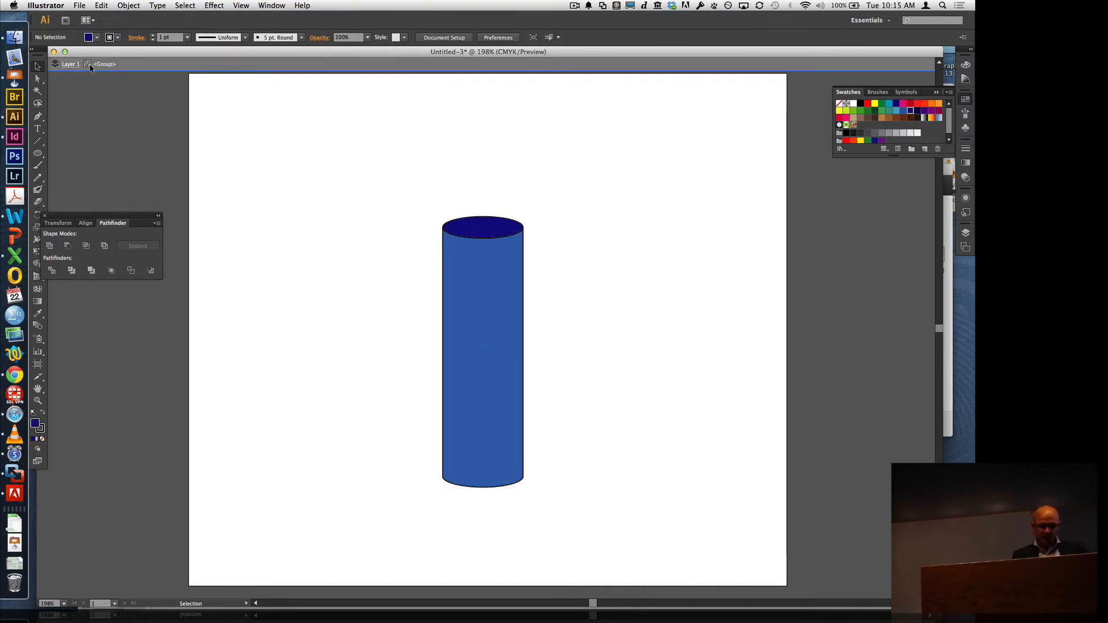
{"action": "scroll", "coordinate": [84, 88], "scroll_direction": "down", "scroll_amount": 10}
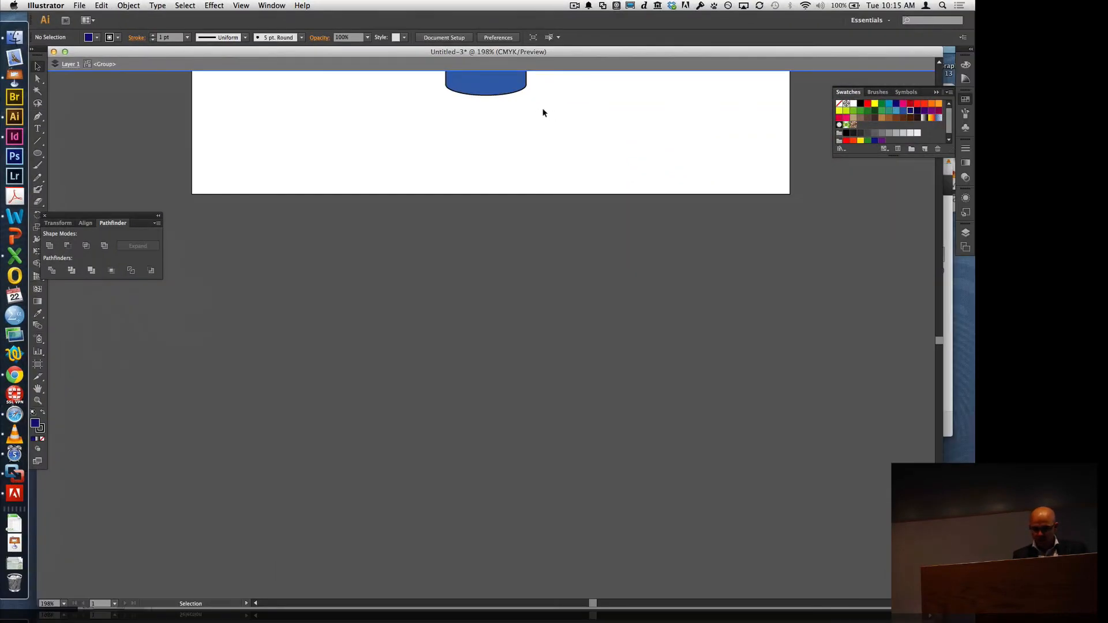
{"action": "scroll", "coordinate": [396, 99], "scroll_direction": "up", "scroll_amount": 10}
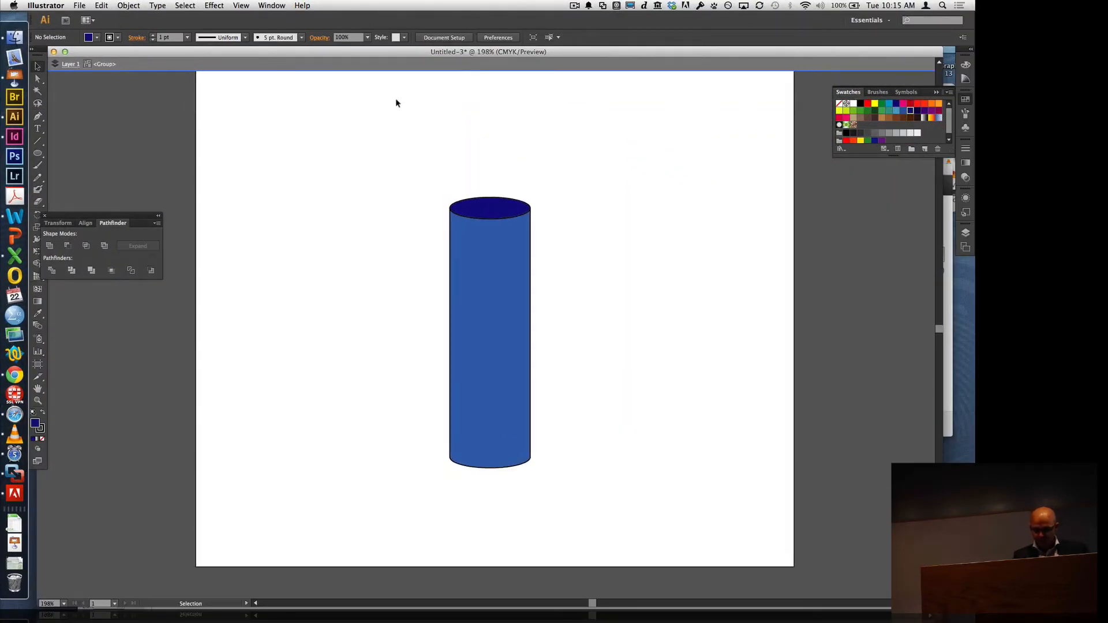
{"action": "left_click_drag", "start_coordinate": [493, 215], "coordinate": [493, 186]}
{"action": "left_click", "coordinate": [546, 225]}
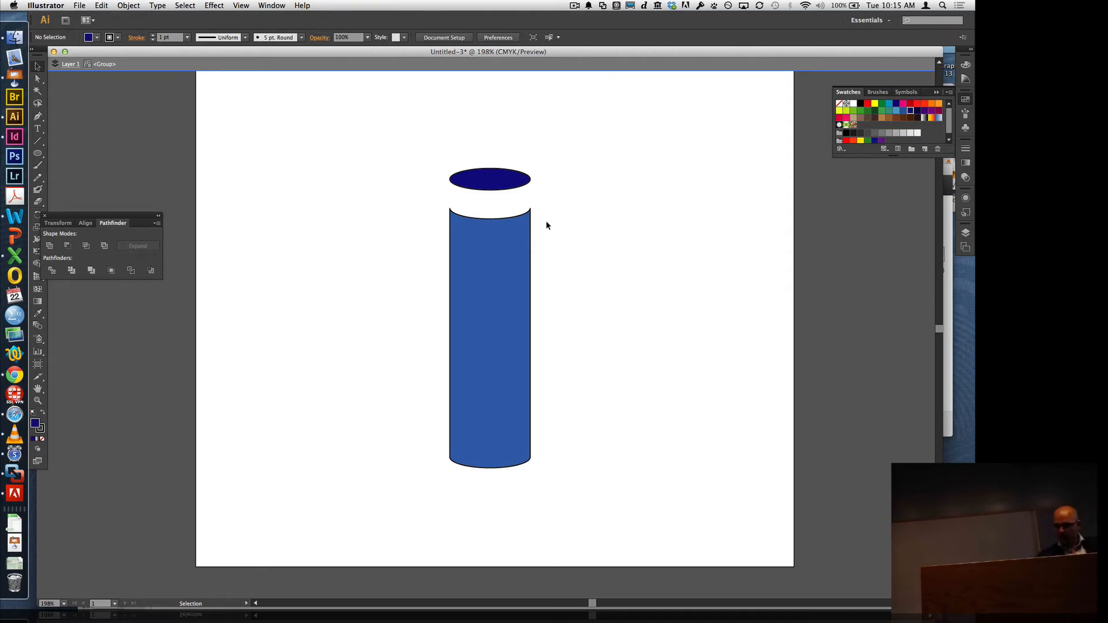
{"action": "double_click", "coordinate": [594, 221]}
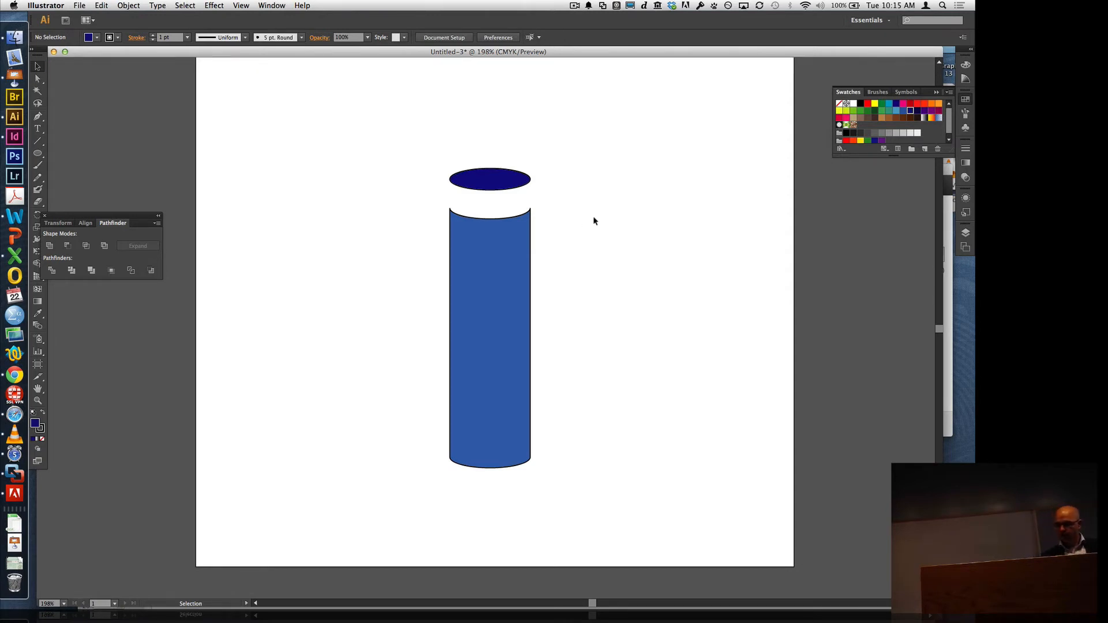
- Move the whole cylinder group aside, undo the group and ellipse moves, and exit isolation mode
{"action": "left_click", "coordinate": [472, 294]}
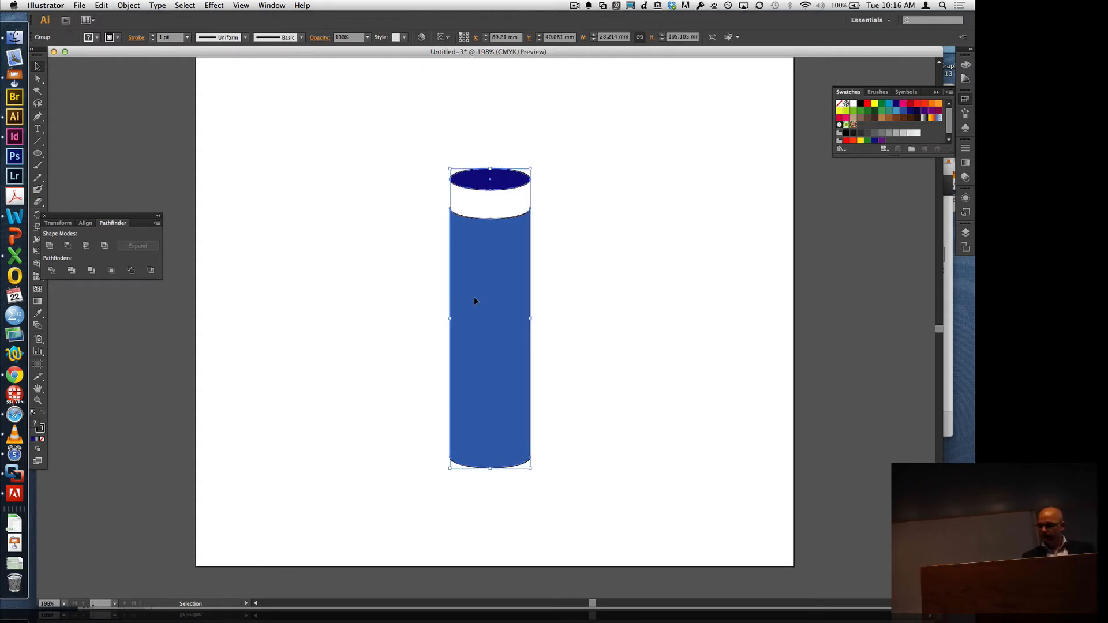
{"action": "left_click_drag", "start_coordinate": [476, 299], "coordinate": [453, 315]}
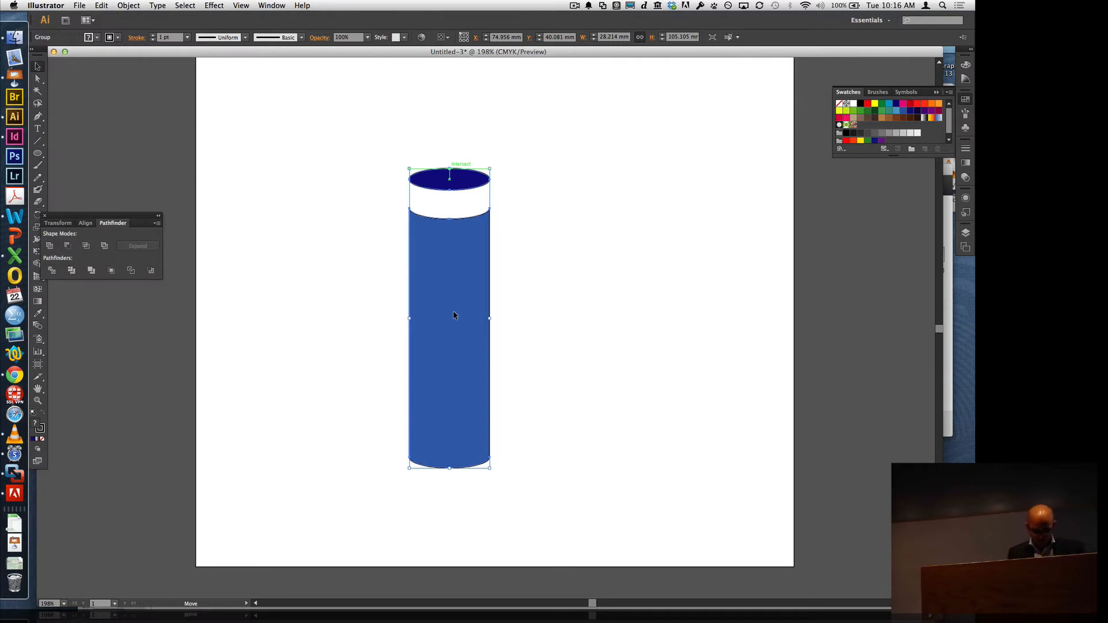
{"action": "key", "text": "super+z"}
{"action": "key", "text": "super+z"}
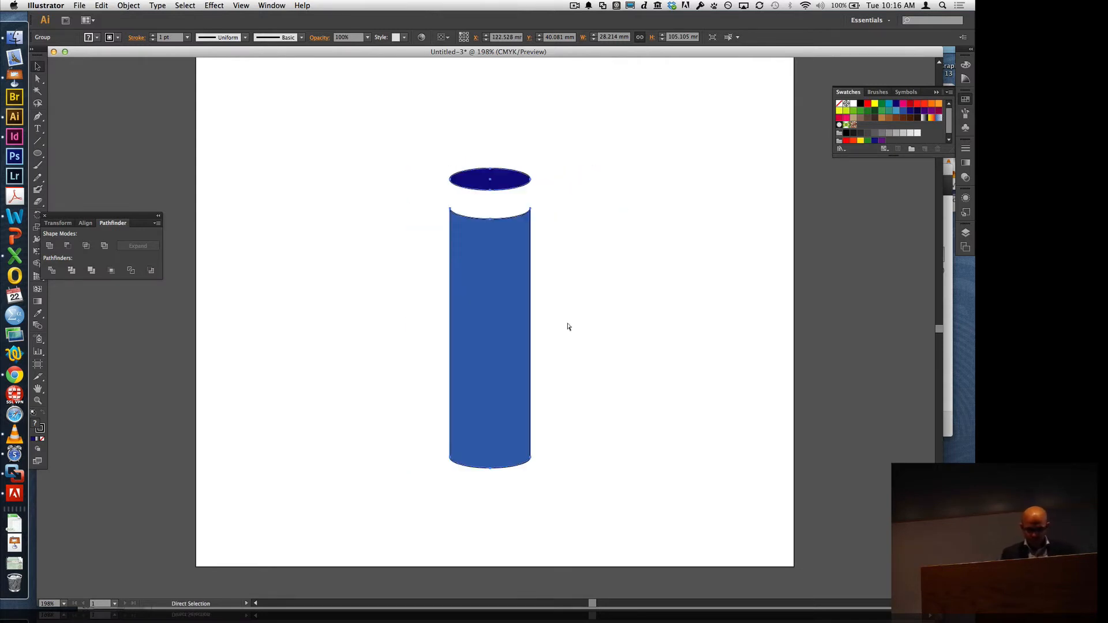
{"action": "key", "text": "super+z"}
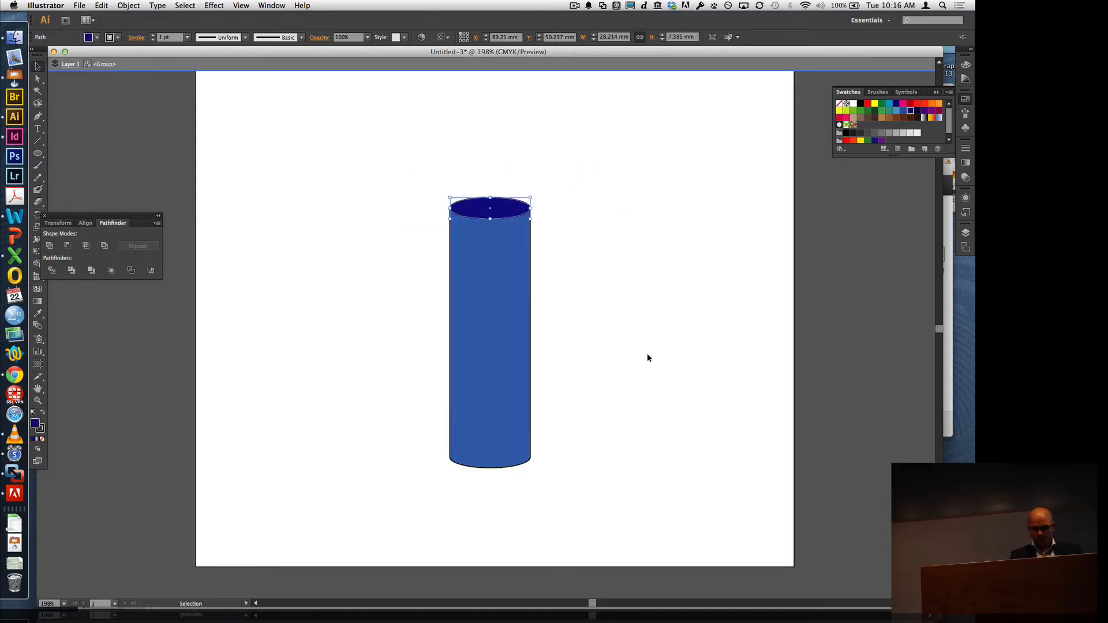
{"action": "left_click", "coordinate": [621, 353]}
{"action": "double_click", "coordinate": [621, 353]}
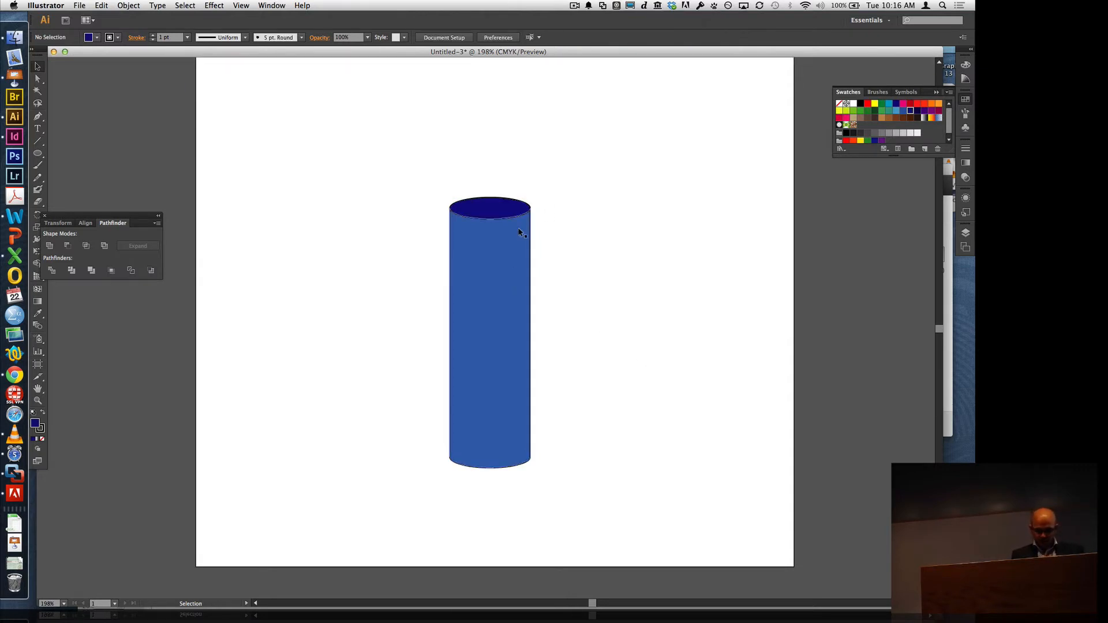
- Ungroup the cylinder into its separate body and top ellipse, and deselect both
{"action": "left_click", "coordinate": [143, 5]}
{"action": "left_click", "coordinate": [445, 180]}
{"action": "left_click", "coordinate": [505, 252]}
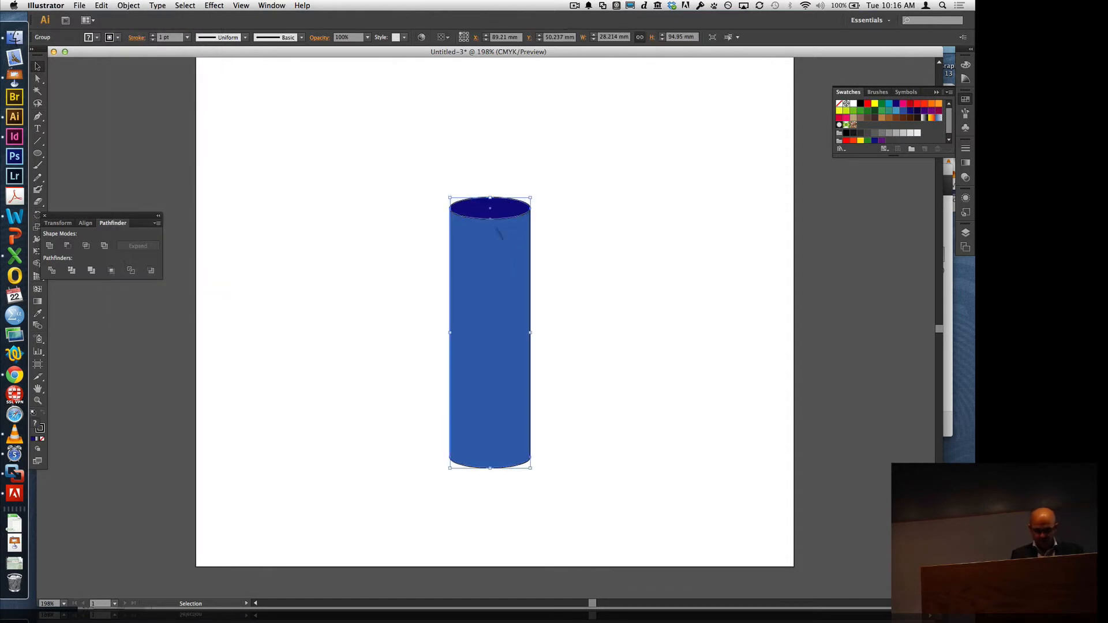
{"action": "left_click", "coordinate": [128, 5]}
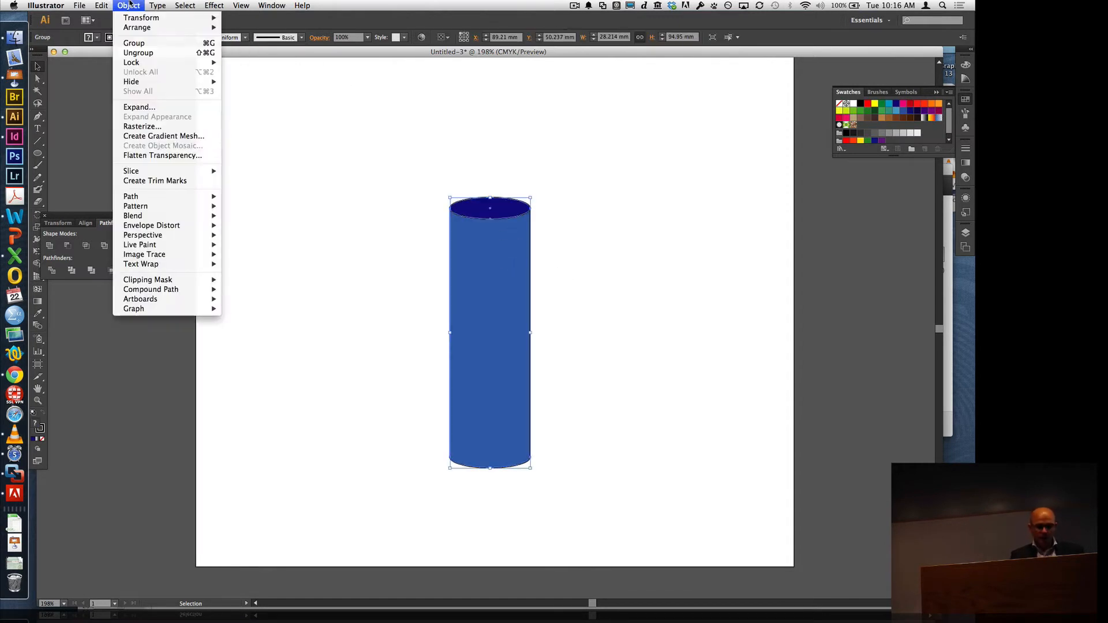
{"action": "left_click", "coordinate": [138, 53]}
{"action": "left_click", "coordinate": [559, 148]}
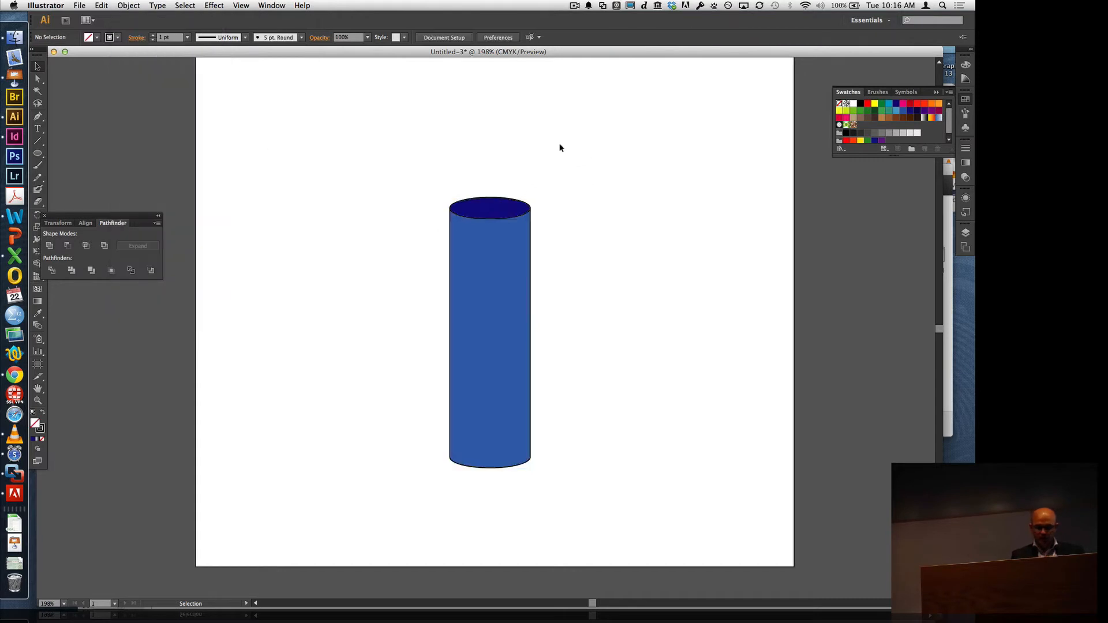
- Move the top ellipse away from the cylinder body on its own, and undo the move
{"action": "left_click_drag", "start_coordinate": [499, 213], "coordinate": [395, 341]}
{"action": "key", "text": "super+z"}
{"action": "key", "text": "v"}
{"action": "left_click", "coordinate": [611, 187]}
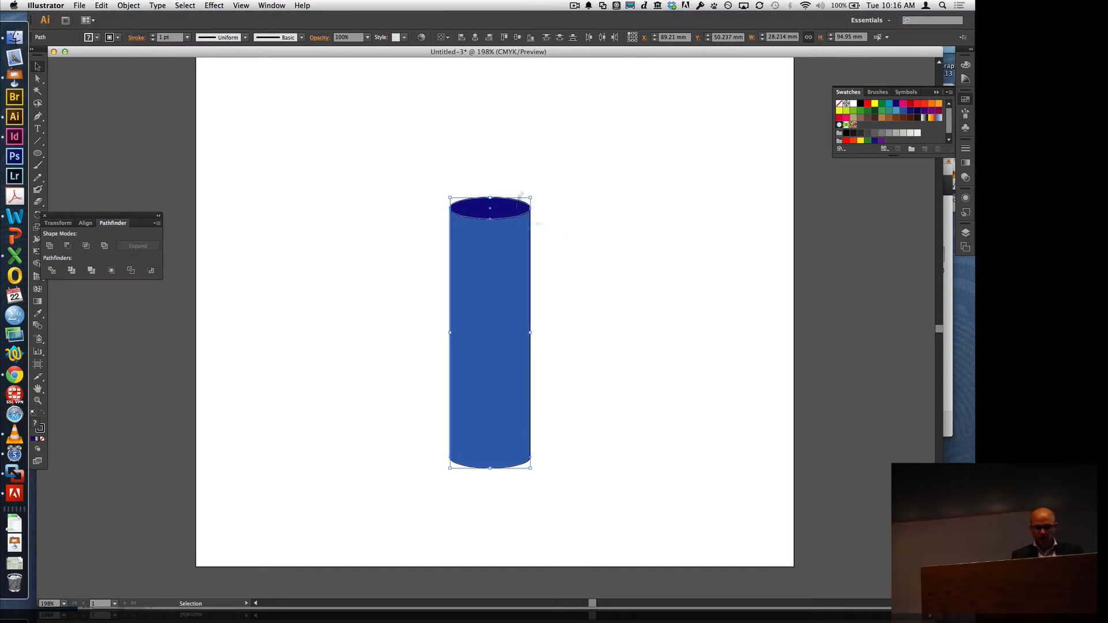
- Select the cylinder body together with its top ellipse, group them again, and clear the selection
{"action": "left_click_drag", "start_coordinate": [637, 140], "coordinate": [345, 374]}
{"action": "left_click", "coordinate": [128, 6]}
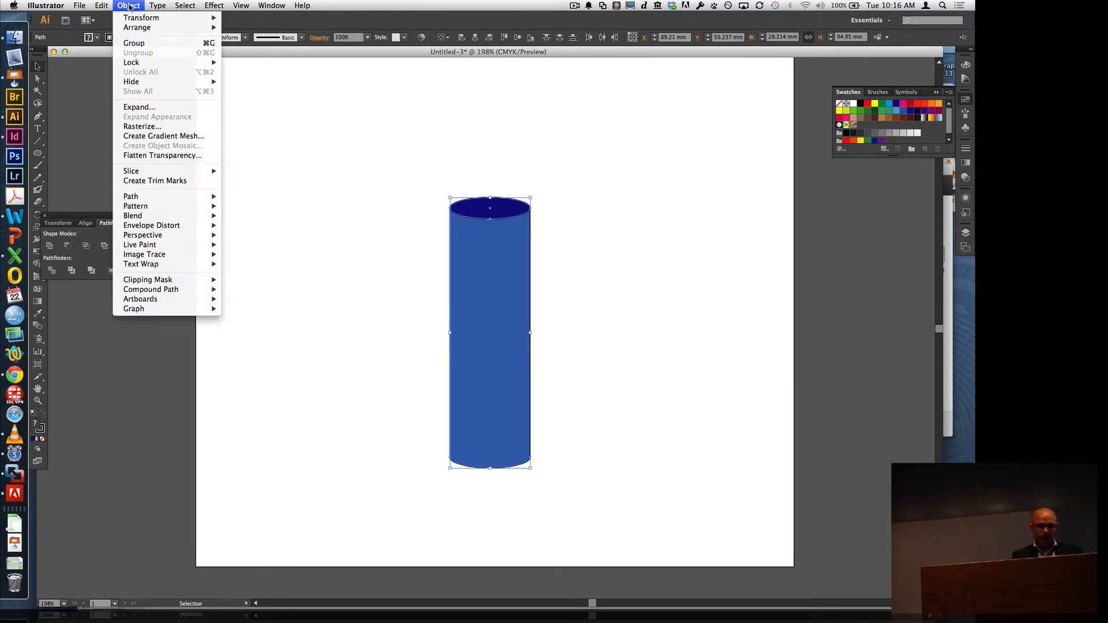
{"action": "left_click", "coordinate": [141, 43]}
{"action": "left_click", "coordinate": [354, 308]}
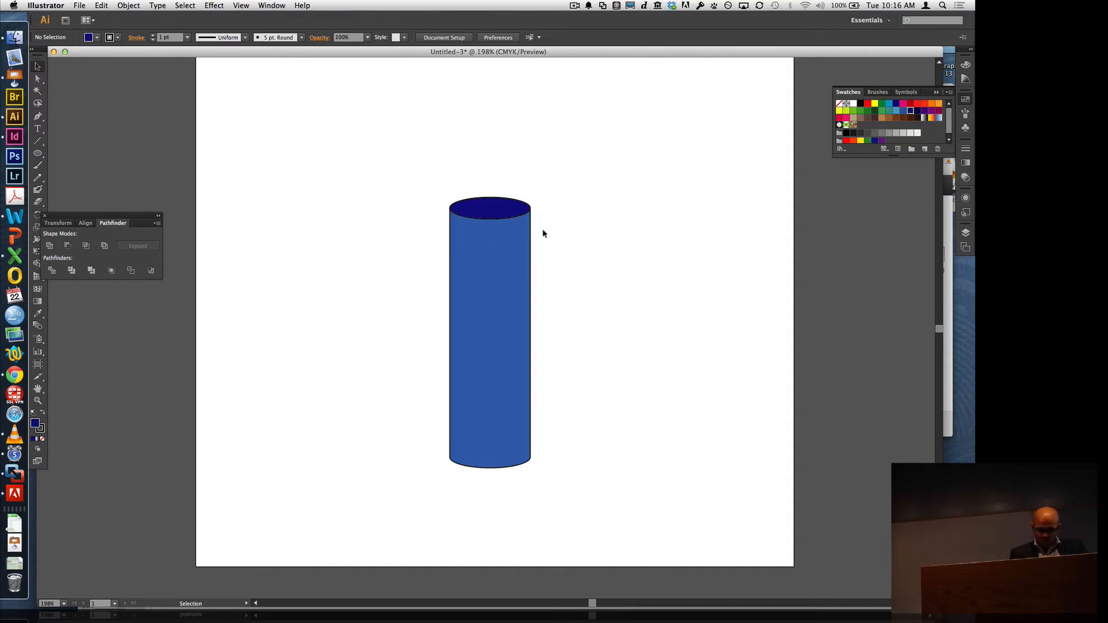
- Show the Transform settings and scale the cylinder group down to about 6.8 × 23 mm
{"action": "left_click", "coordinate": [503, 294]}
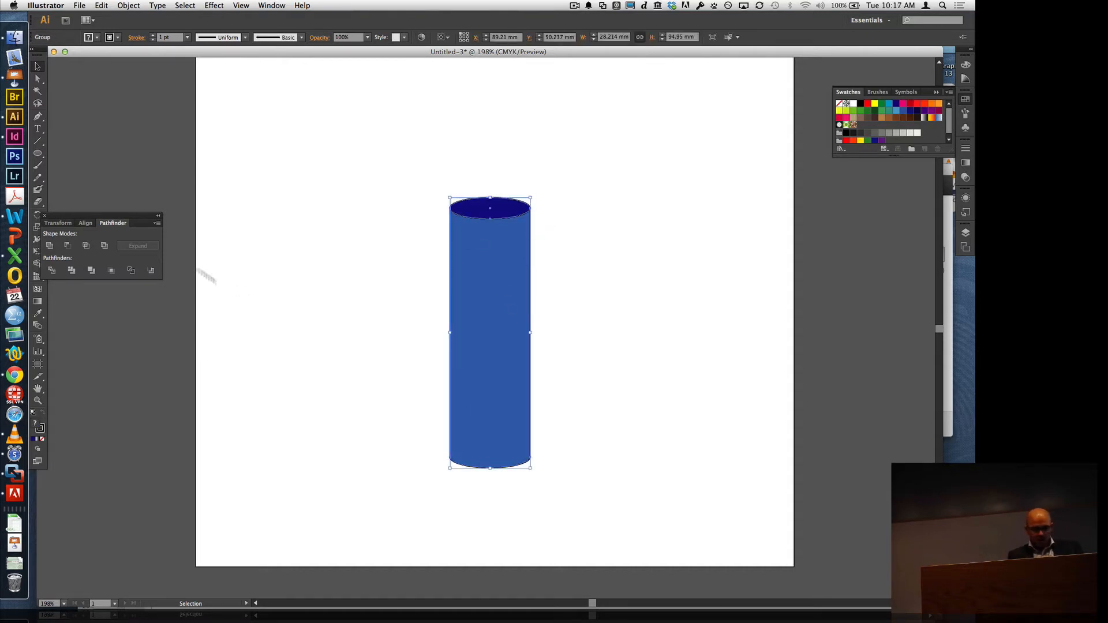
{"action": "left_click", "coordinate": [57, 224]}
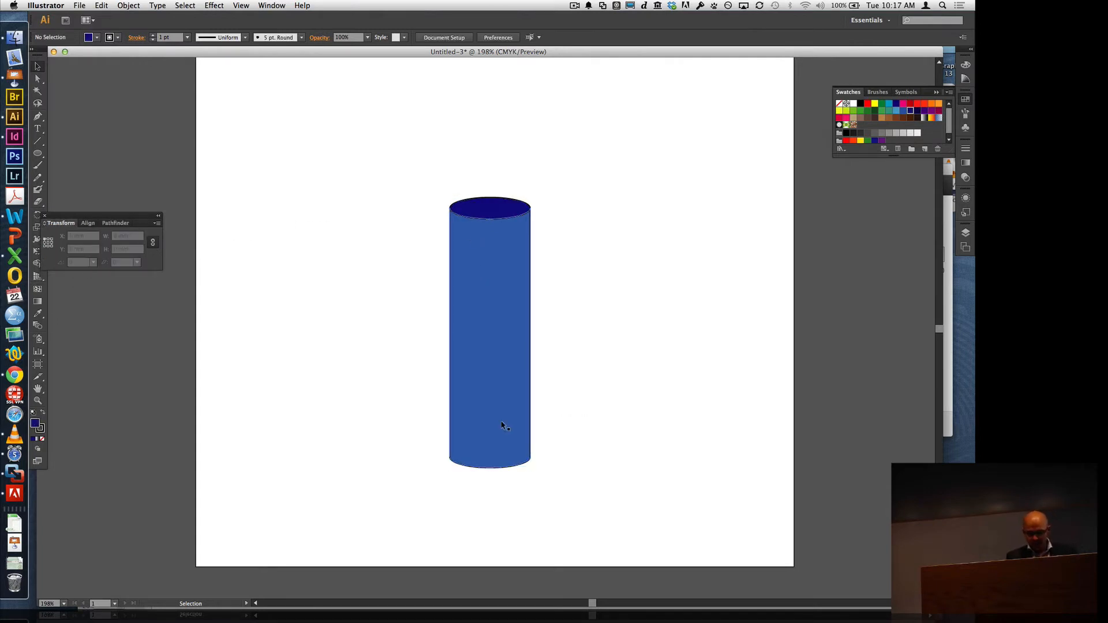
{"action": "left_click_drag", "start_coordinate": [530, 469], "coordinate": [469, 263]}
{"action": "left_click", "coordinate": [502, 208]}
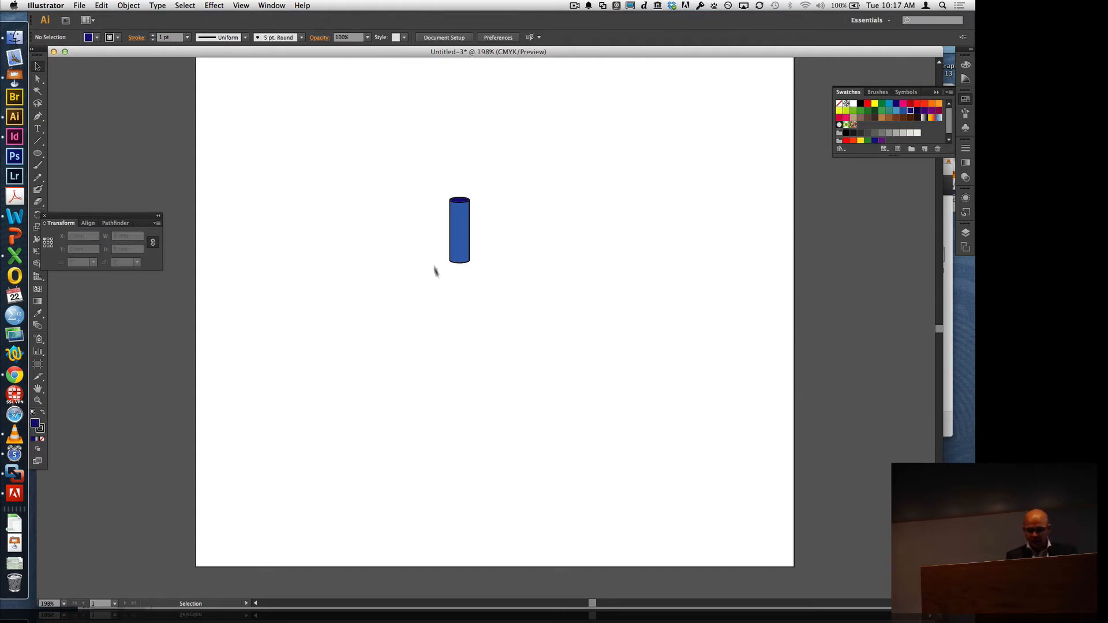
{"action": "left_click", "coordinate": [466, 245]}
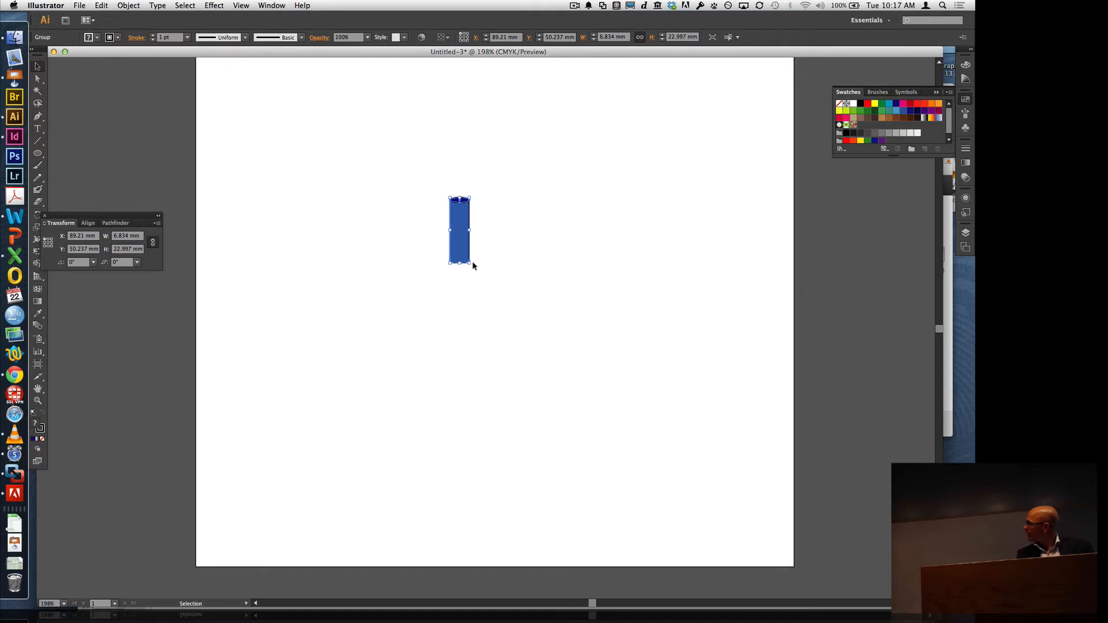
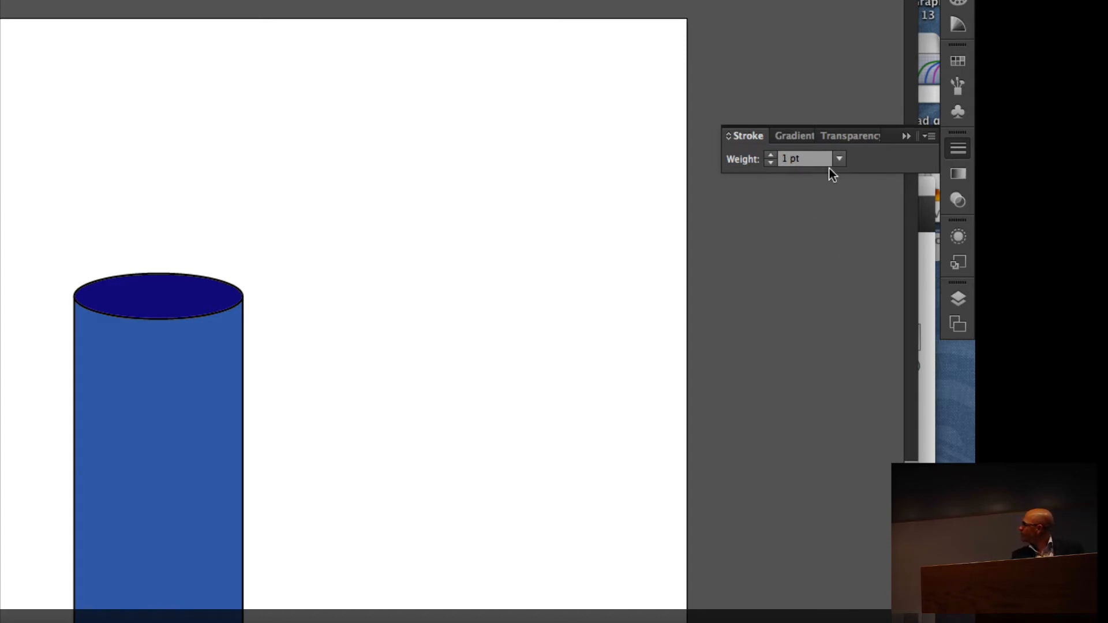
- Expand the Stroke settings to show all of their options
{"action": "left_click", "coordinate": [927, 134]}
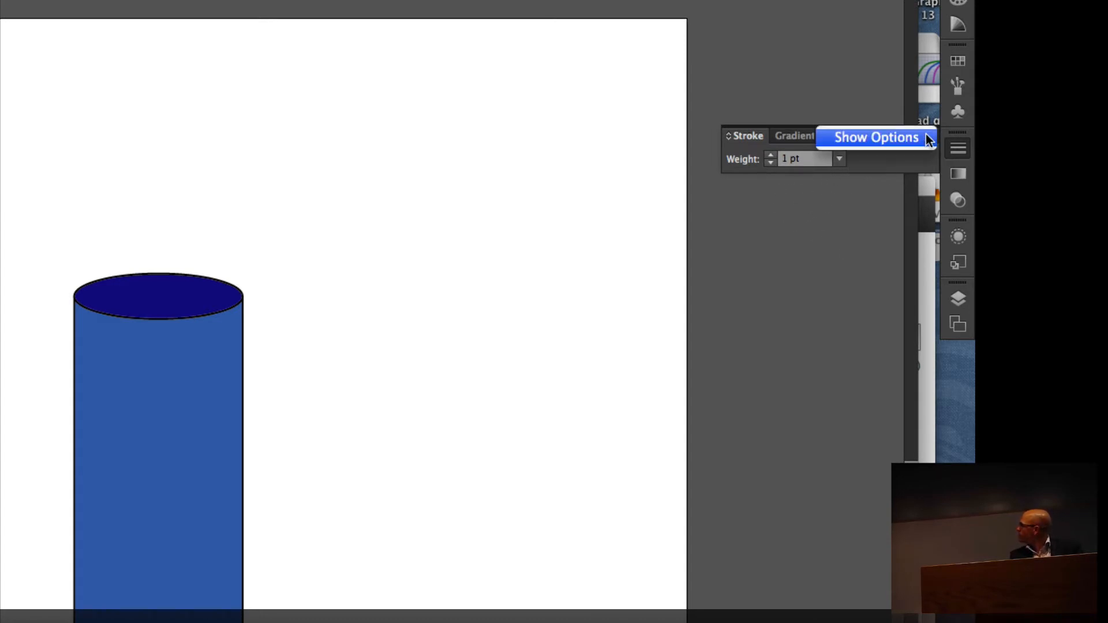
{"action": "left_click", "coordinate": [895, 137]}
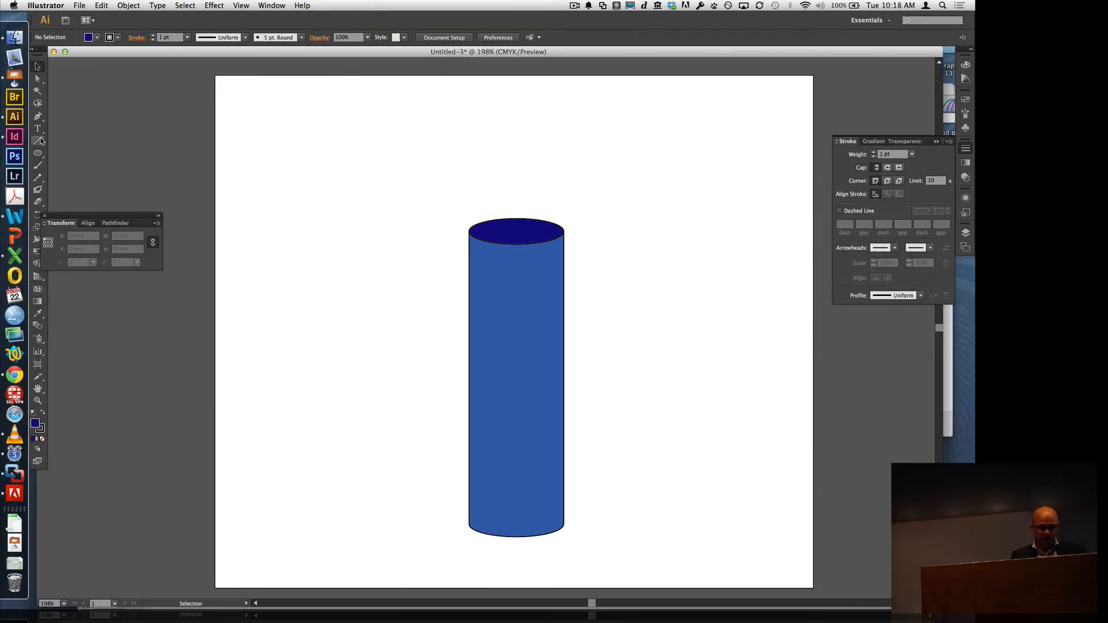
- Draw a rectangle about 80 × 124 mm and move it so that it covers the cylinder
{"action": "left_click_drag", "start_coordinate": [35, 150], "coordinate": [81, 151]}
{"action": "left_click_drag", "start_coordinate": [298, 222], "coordinate": [526, 574]}
{"action": "left_click", "coordinate": [37, 66]}
{"action": "left_click_drag", "start_coordinate": [371, 287], "coordinate": [465, 260]}
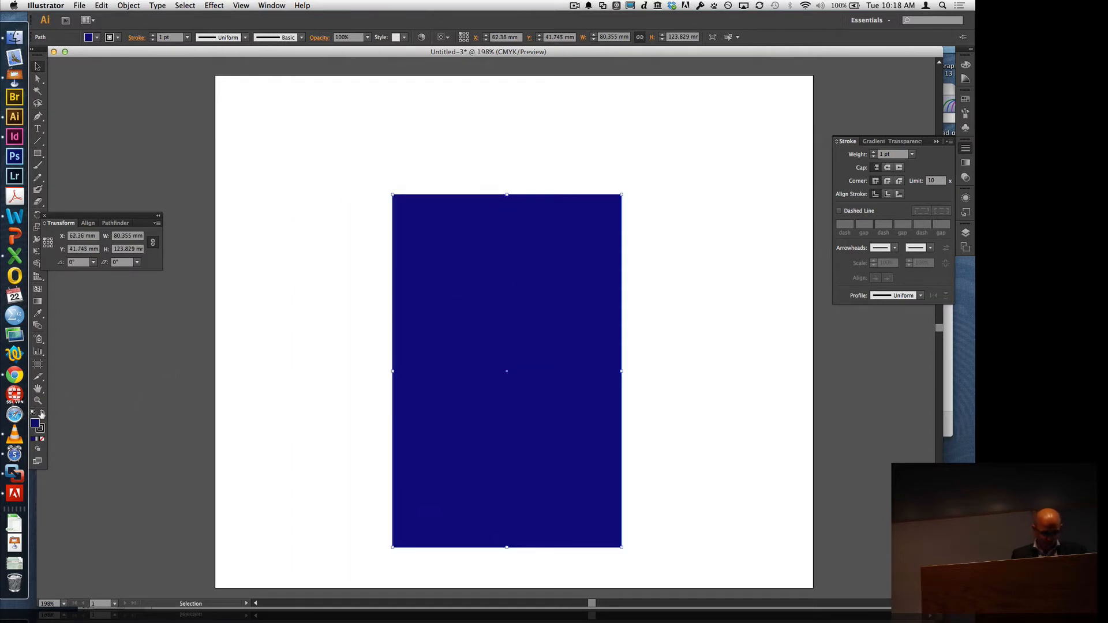
- Remove the rectangle's fill and shift its outline slightly down and right around the cylinder
{"action": "left_click", "coordinate": [41, 440]}
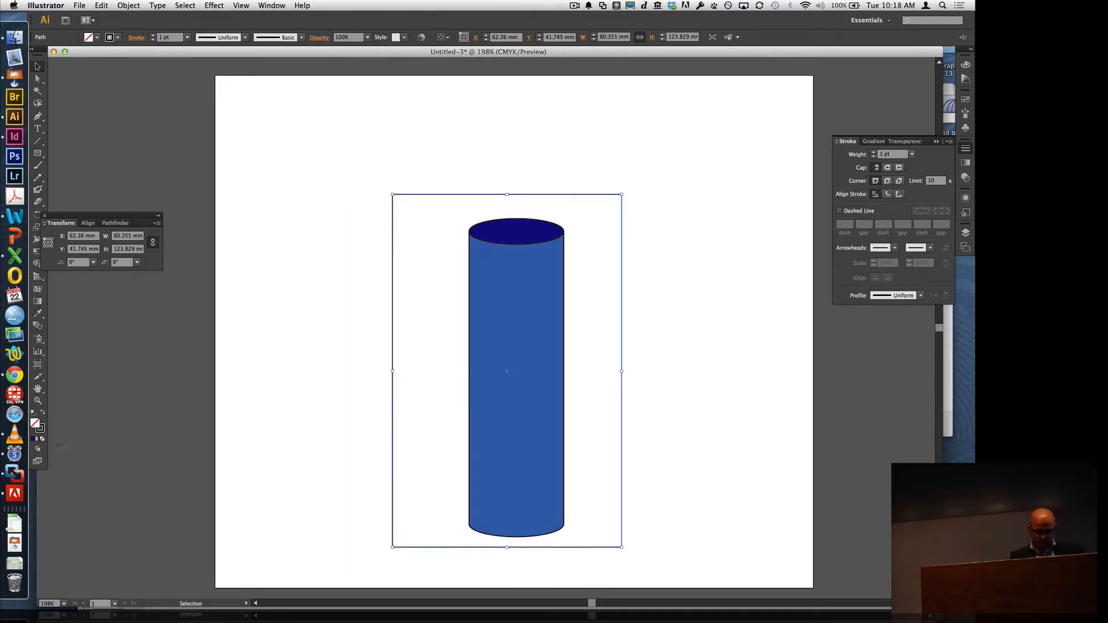
{"action": "left_click_drag", "start_coordinate": [620, 425], "coordinate": [628, 435]}
{"action": "left_click", "coordinate": [693, 440]}
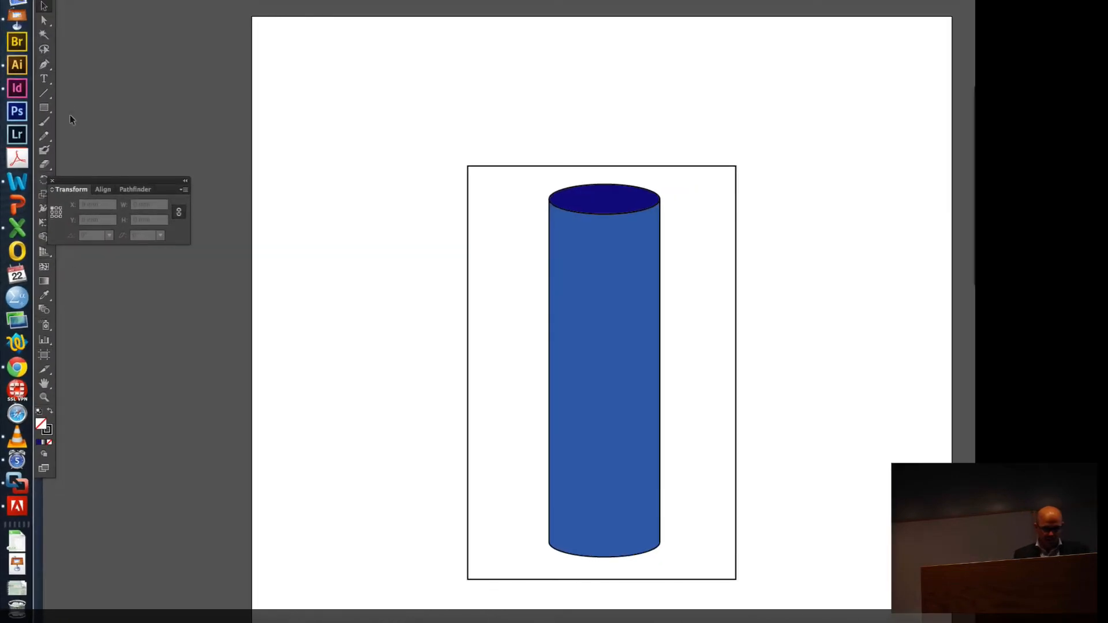
- Add the text label "Box 1" above the rectangle's upper-left corner and select its characters
{"action": "left_click", "coordinate": [43, 79]}
{"action": "left_click", "coordinate": [476, 150]}
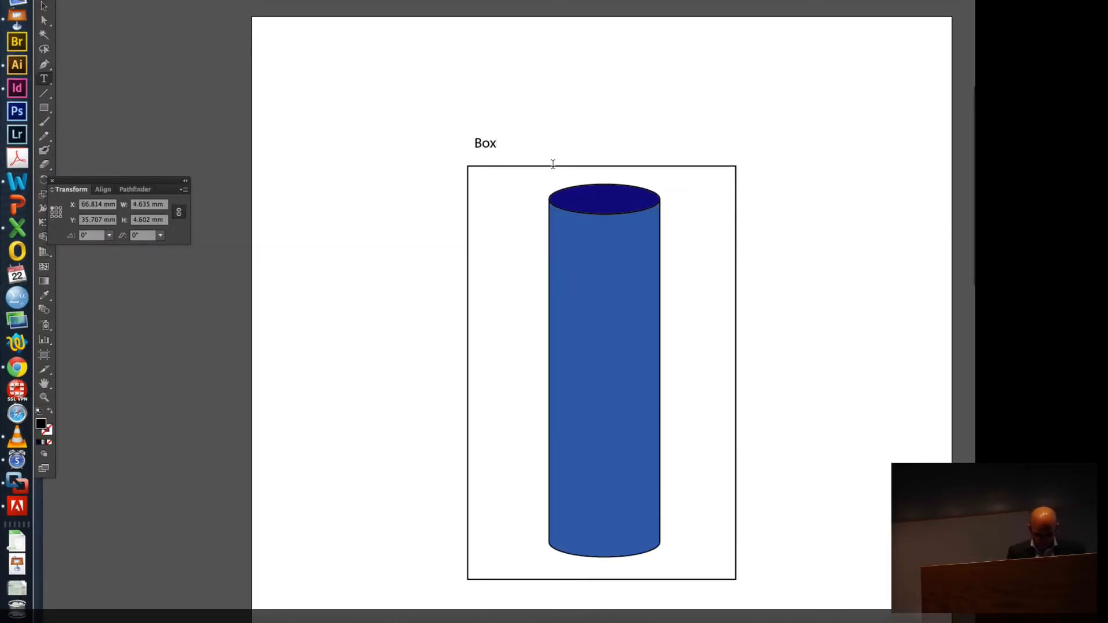
{"action": "left_click_drag", "start_coordinate": [526, 140], "coordinate": [445, 142]}
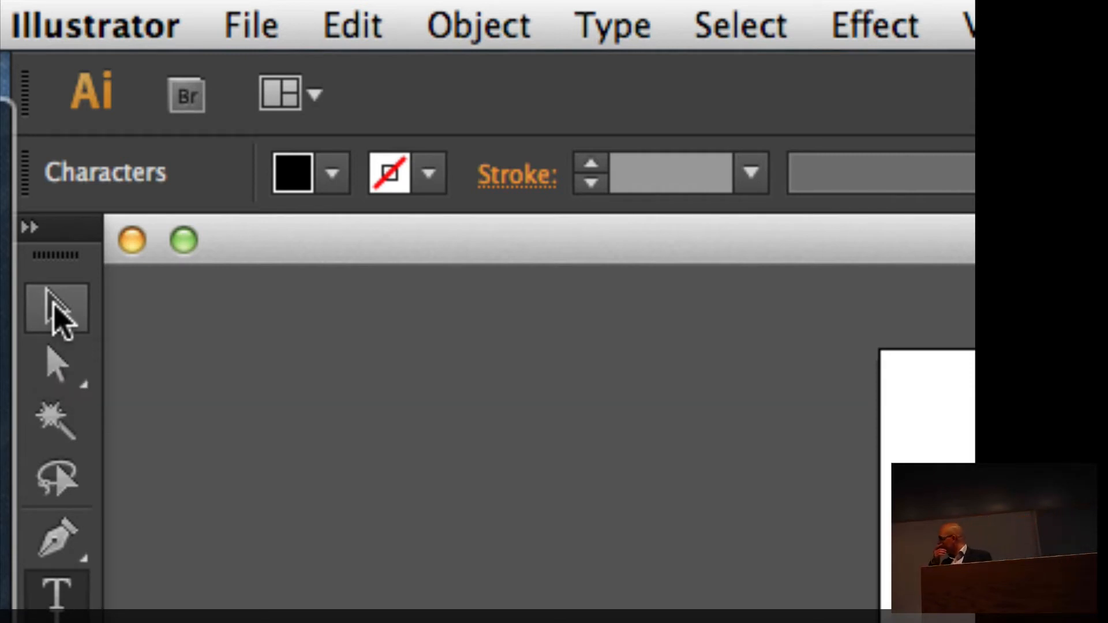
- Replace the selected label text with "v" and undo the replacement
{"action": "key", "text": "t"}
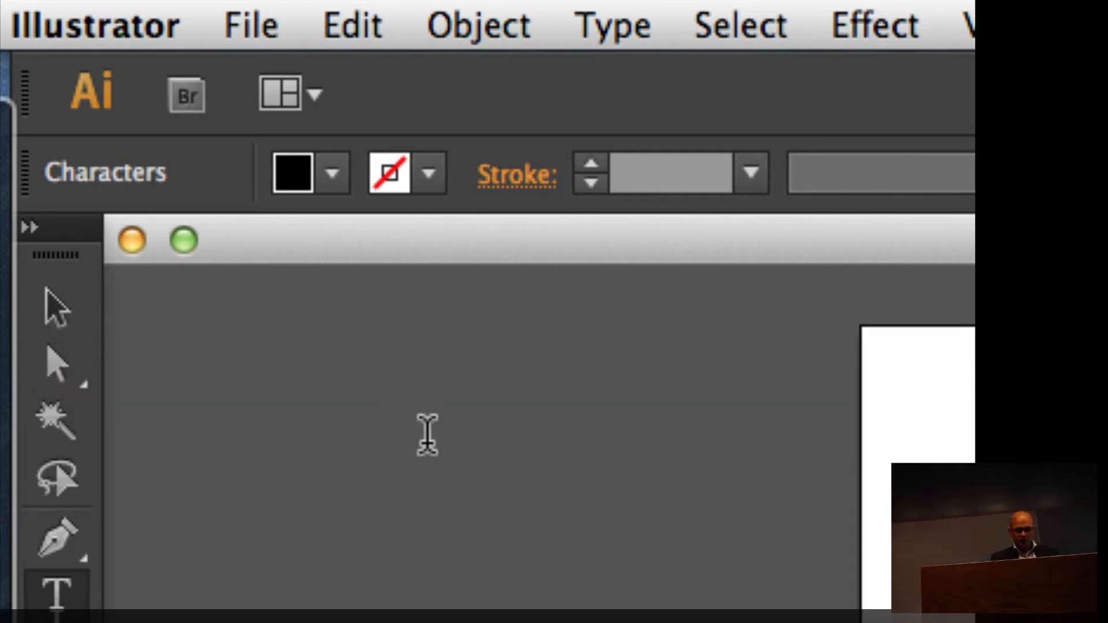
{"action": "scroll", "coordinate": [427, 434], "scroll_direction": "down", "scroll_amount": 2}
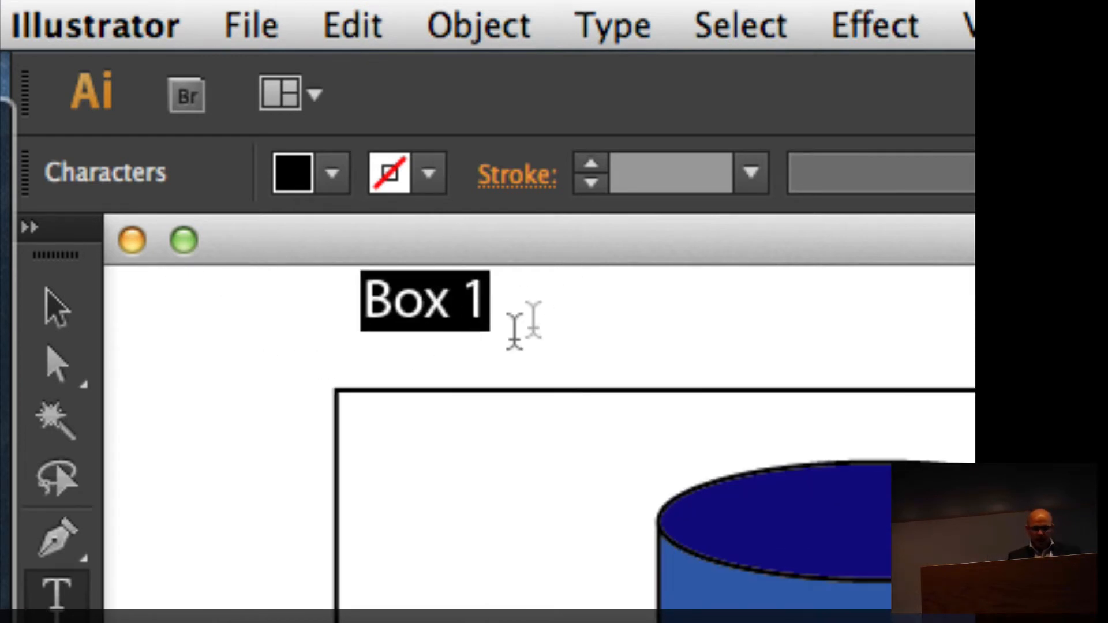
{"action": "type", "text": "v"}
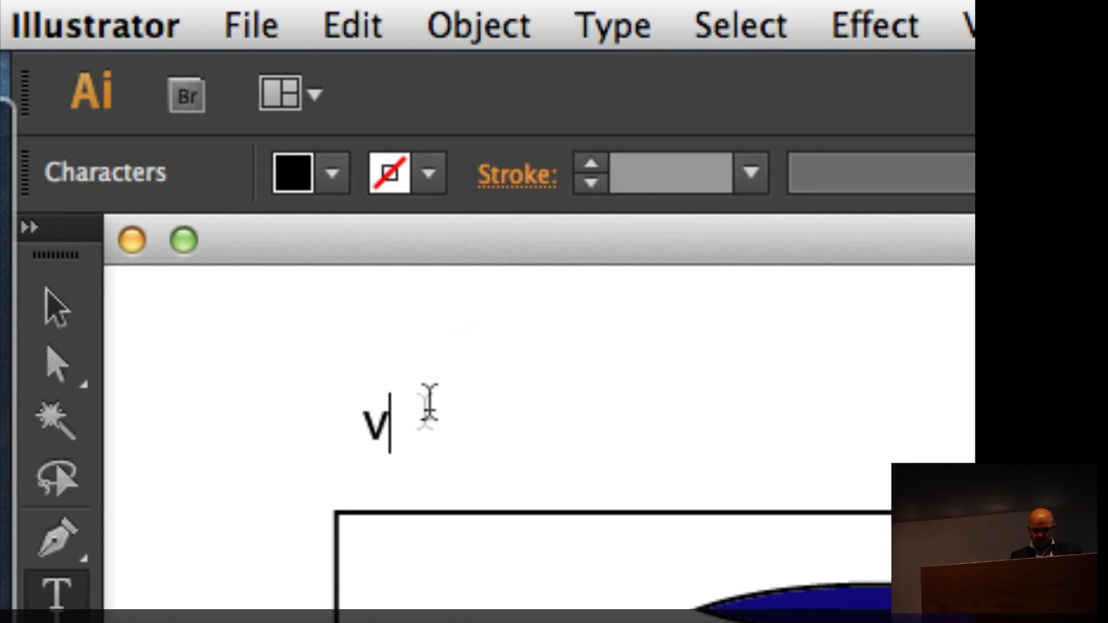
{"action": "key", "text": "Escape"}
{"action": "key", "text": "super+z"}
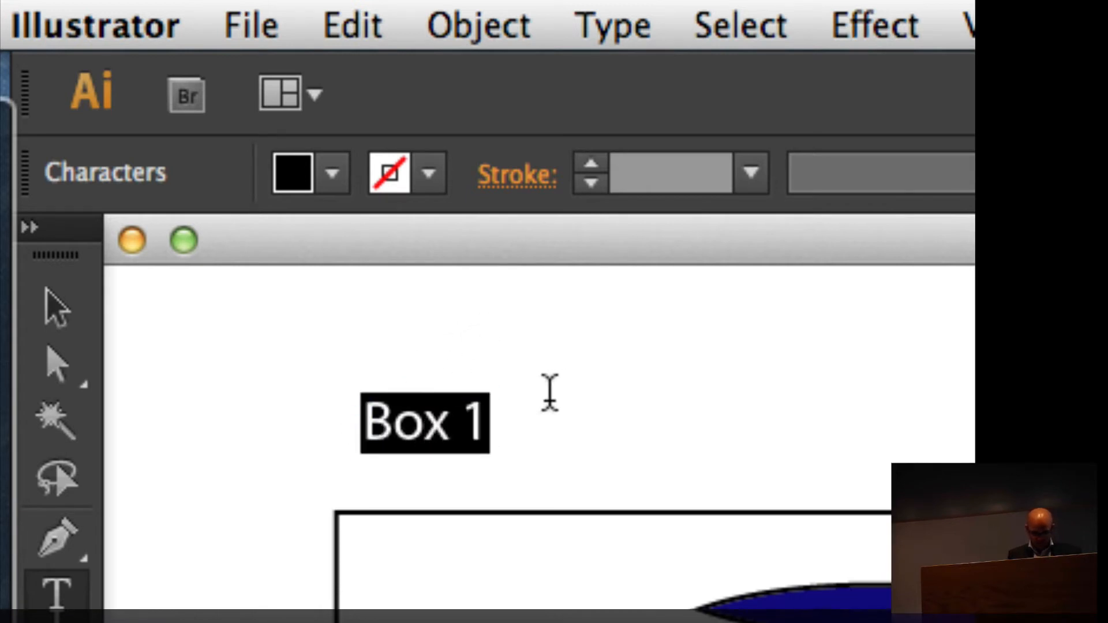
- Finish editing the "Box 1" label and move it down to just above the rectangle's upper edge
{"action": "left_click", "coordinate": [546, 422], "text": "super"}
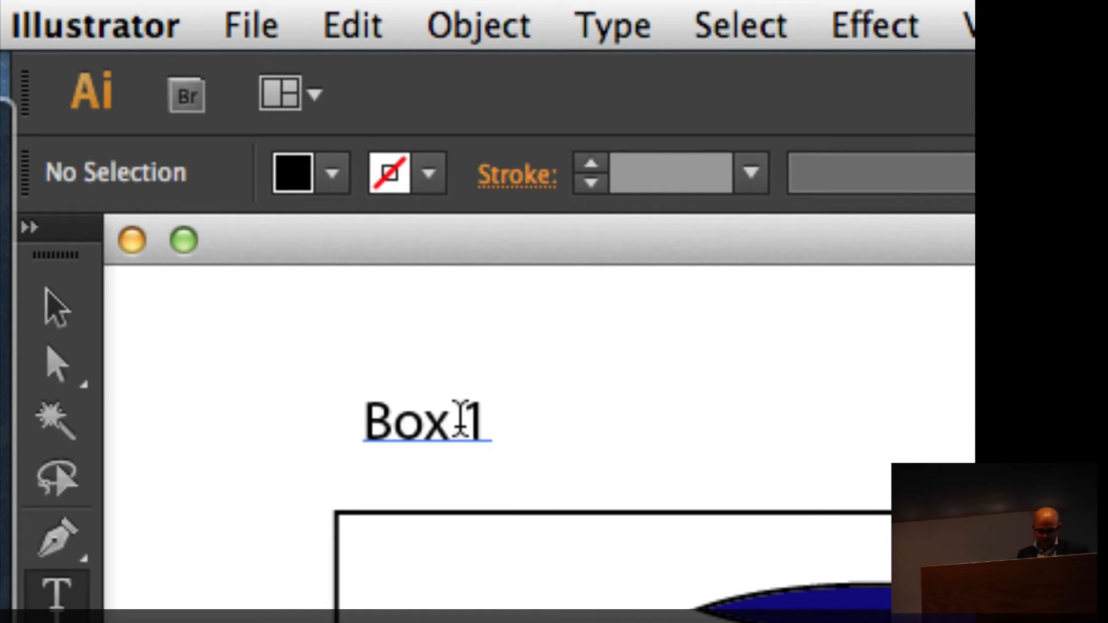
{"action": "key", "text": "v"}
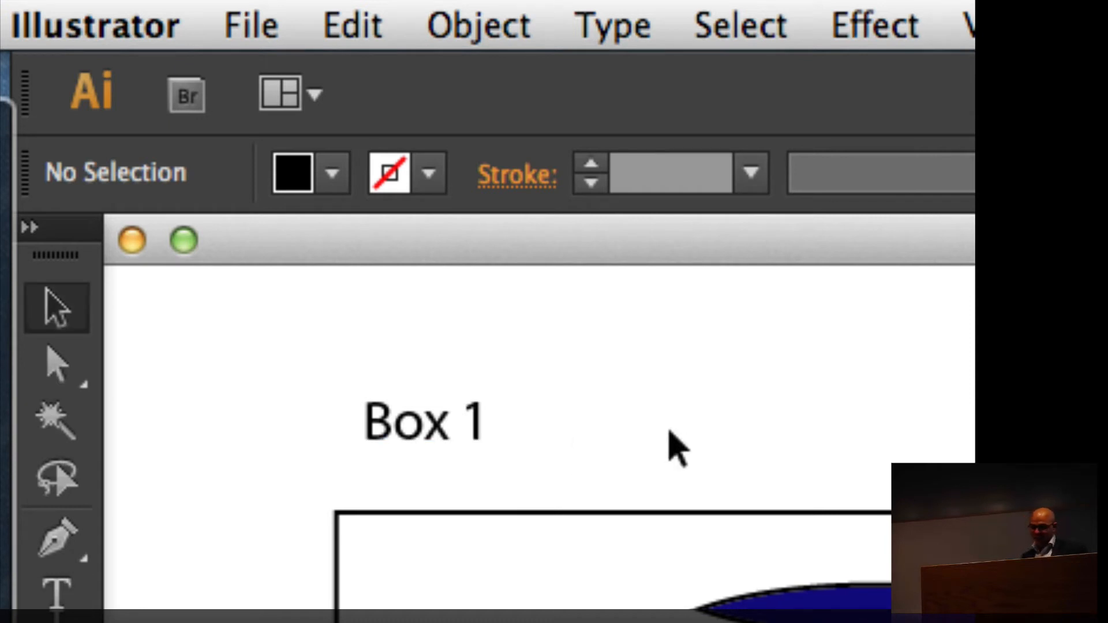
{"action": "left_click_drag", "start_coordinate": [468, 424], "coordinate": [475, 470]}
{"action": "left_click", "coordinate": [589, 447]}
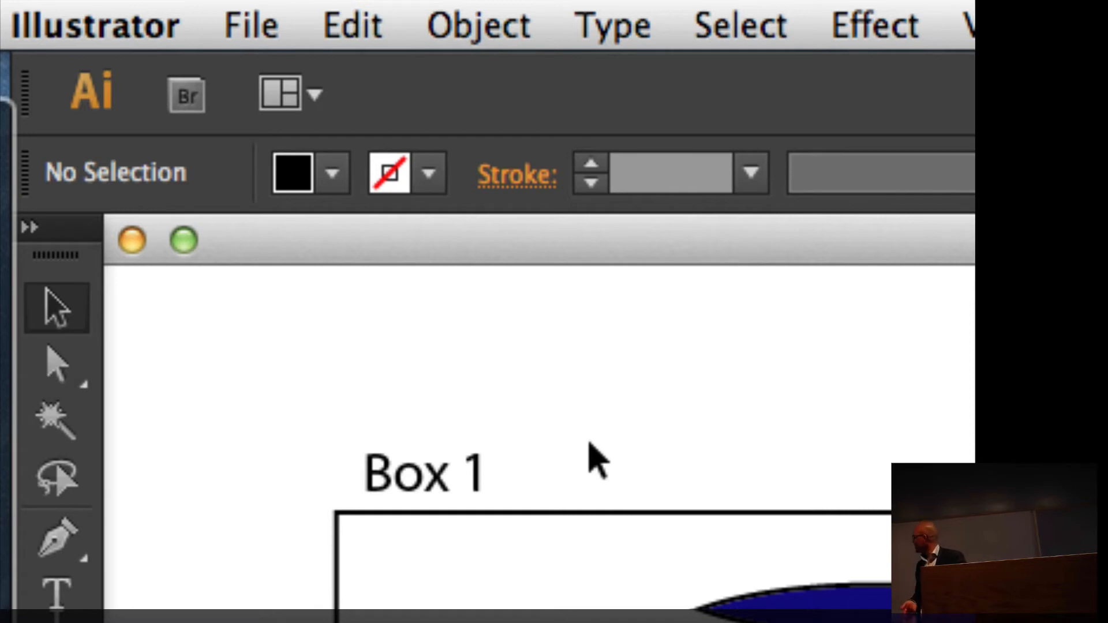
- Swap the label's fill and stroke so it is only outlined, and enlarge it to about 118 × 57 mm
{"action": "left_click", "coordinate": [440, 477]}
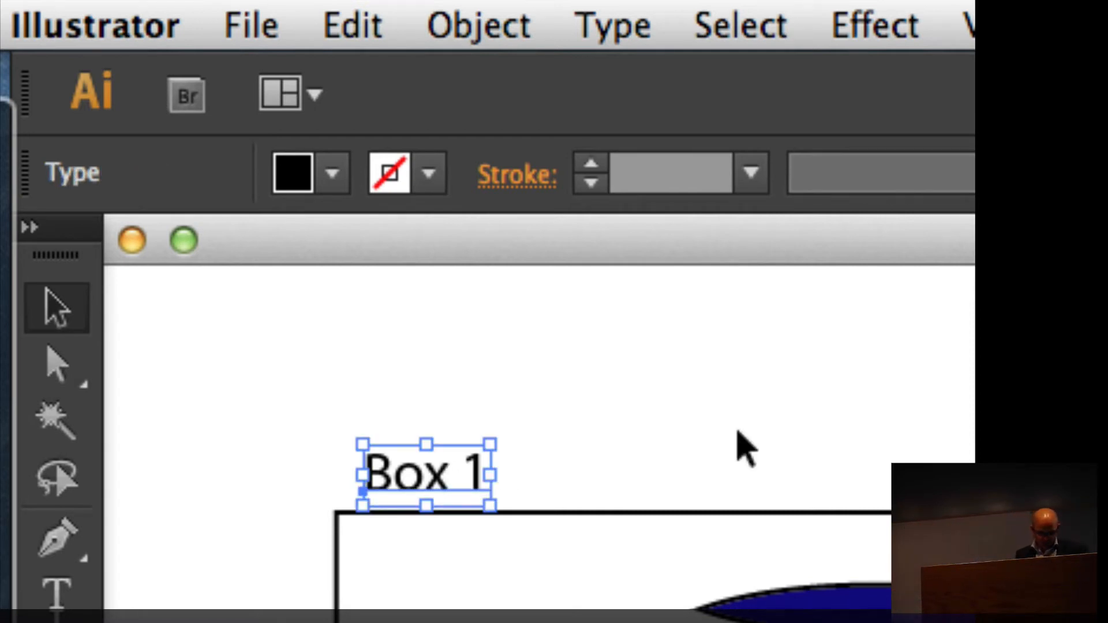
{"action": "key", "text": "shift+x"}
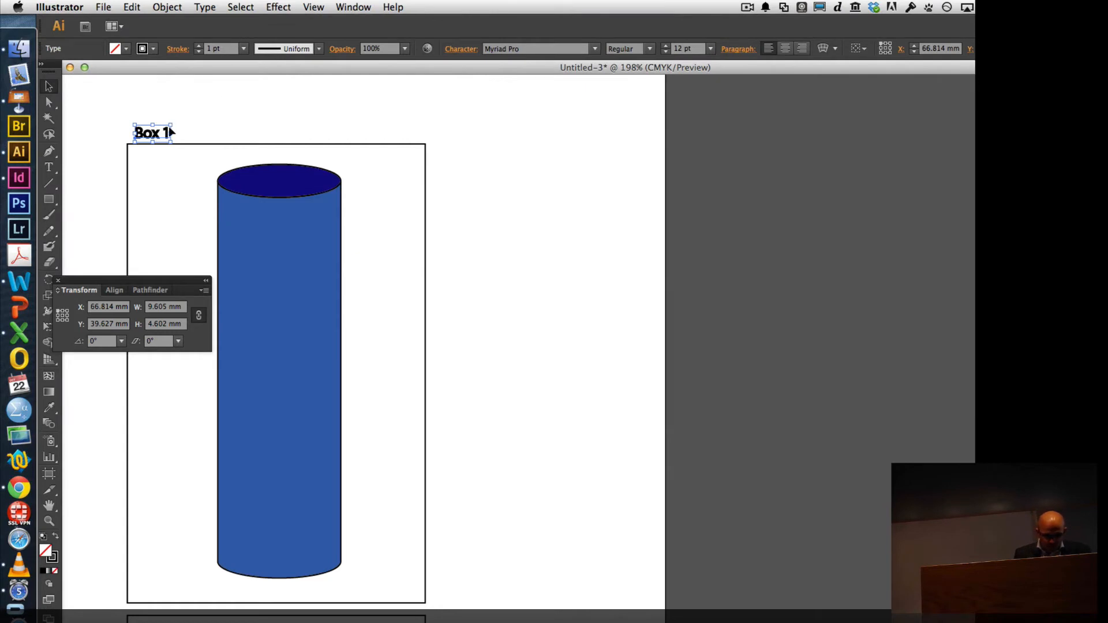
{"action": "left_click_drag", "start_coordinate": [170, 141], "coordinate": [605, 339]}
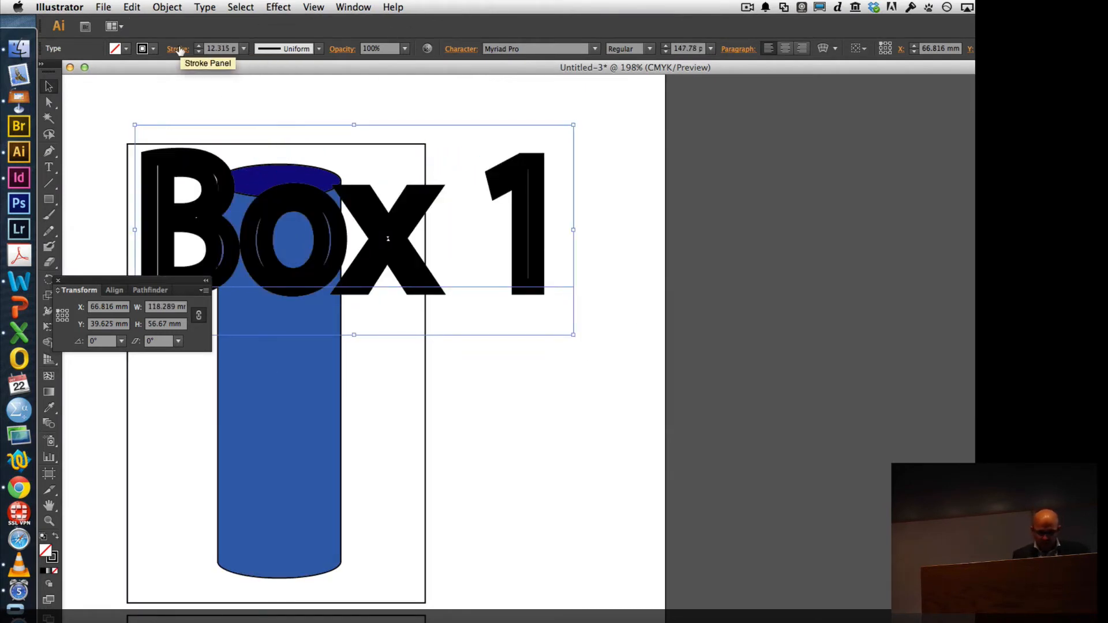
- Reduce the enlarged label's stroke weight to 4 pt and swap its stroke and fill back
{"action": "left_click", "coordinate": [199, 52]}
{"action": "left_click", "coordinate": [199, 52]}
{"action": "left_click", "coordinate": [199, 52]}
{"action": "left_click", "coordinate": [199, 52]}
{"action": "left_click", "coordinate": [199, 52]}
{"action": "left_click", "coordinate": [199, 52]}
{"action": "left_click", "coordinate": [199, 52]}
{"action": "left_click", "coordinate": [199, 52]}
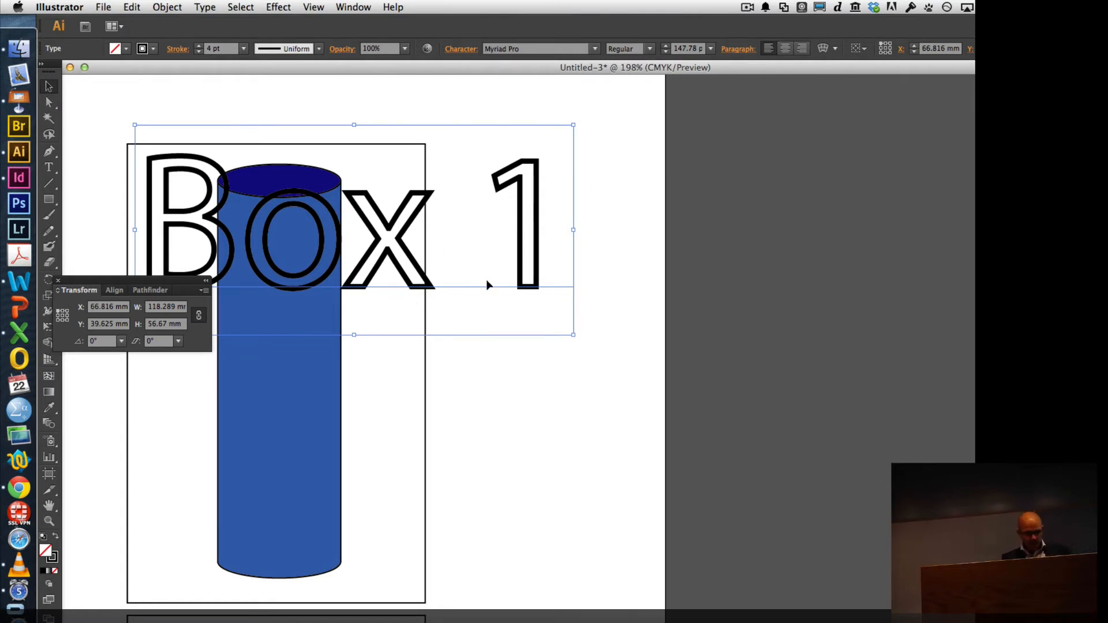
{"action": "key", "text": "shift+x"}
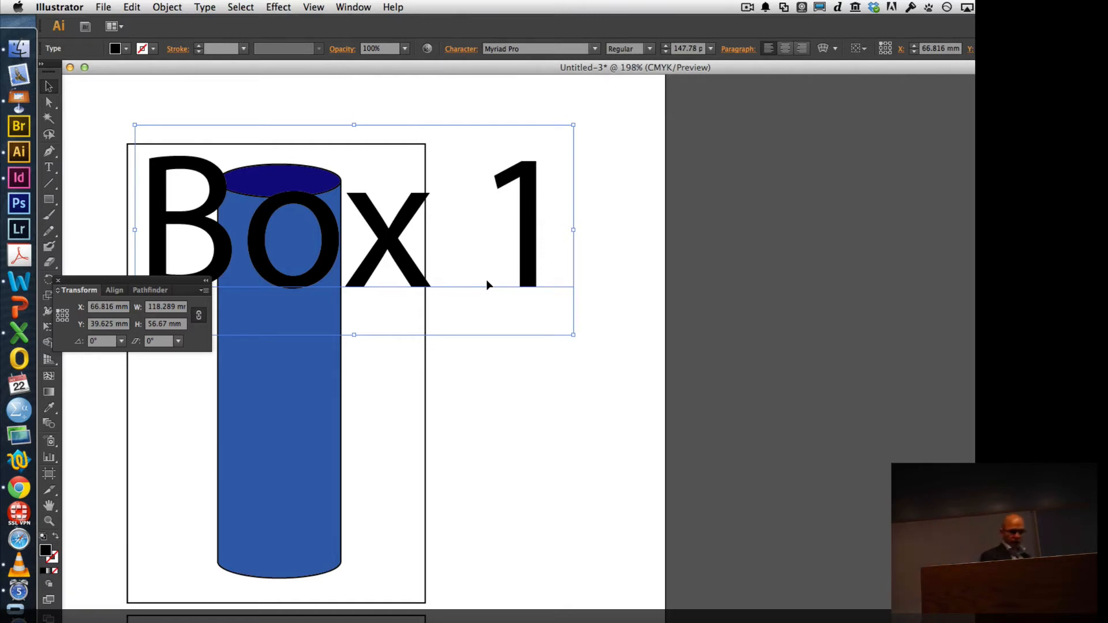
- Scale the label to about 22 × 10.5 mm and place it just above the rectangle's upper-left corner
{"action": "left_click_drag", "start_coordinate": [576, 341], "coordinate": [298, 168]}
{"action": "left_click_drag", "start_coordinate": [153, 145], "coordinate": [149, 129]}
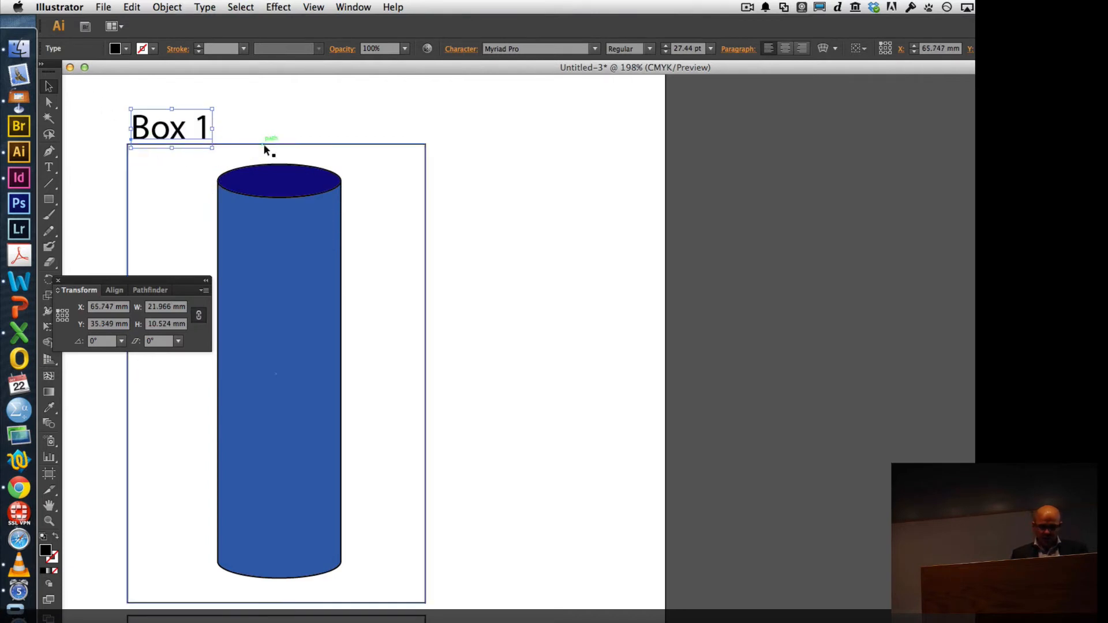
- Select the rectangle around the cylinder and detach the Stroke settings, placing them in the empty area beside the rectangle
{"action": "left_click", "coordinate": [253, 145]}
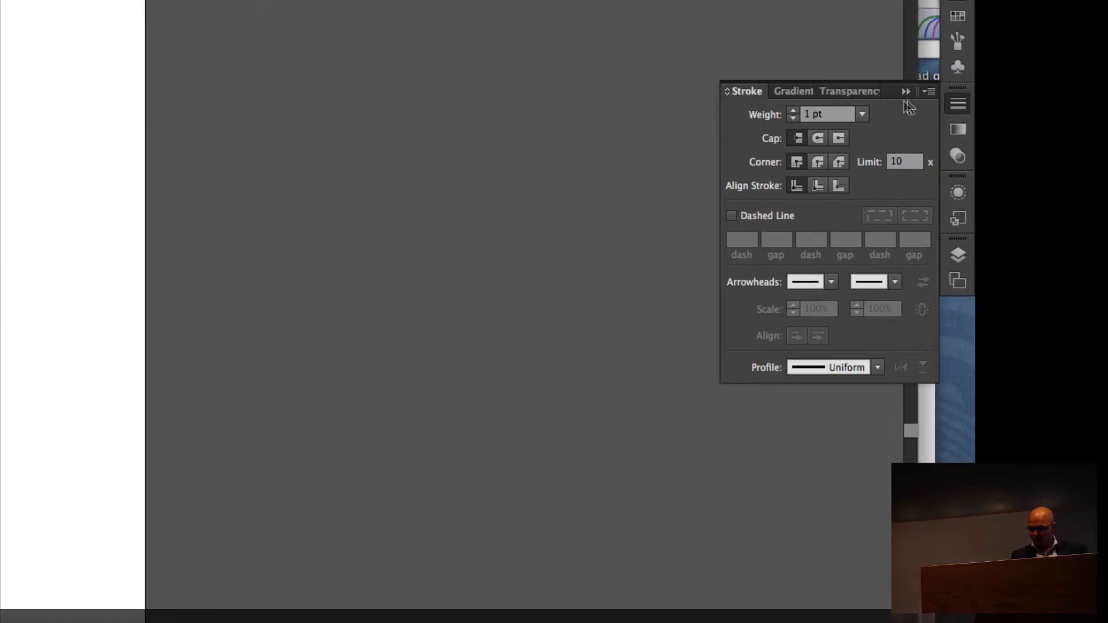
{"action": "mouse_move", "coordinate": [750, 93]}
{"action": "left_mouse_down"}
{"action": "mouse_move", "coordinate": [199, 188]}
{"action": "mouse_move", "coordinate": [78, 184]}
{"action": "mouse_move", "coordinate": [101, 184]}
{"action": "left_mouse_up"}
{"action": "scroll", "coordinate": [44, 286], "scroll_direction": "left", "scroll_amount": 10}
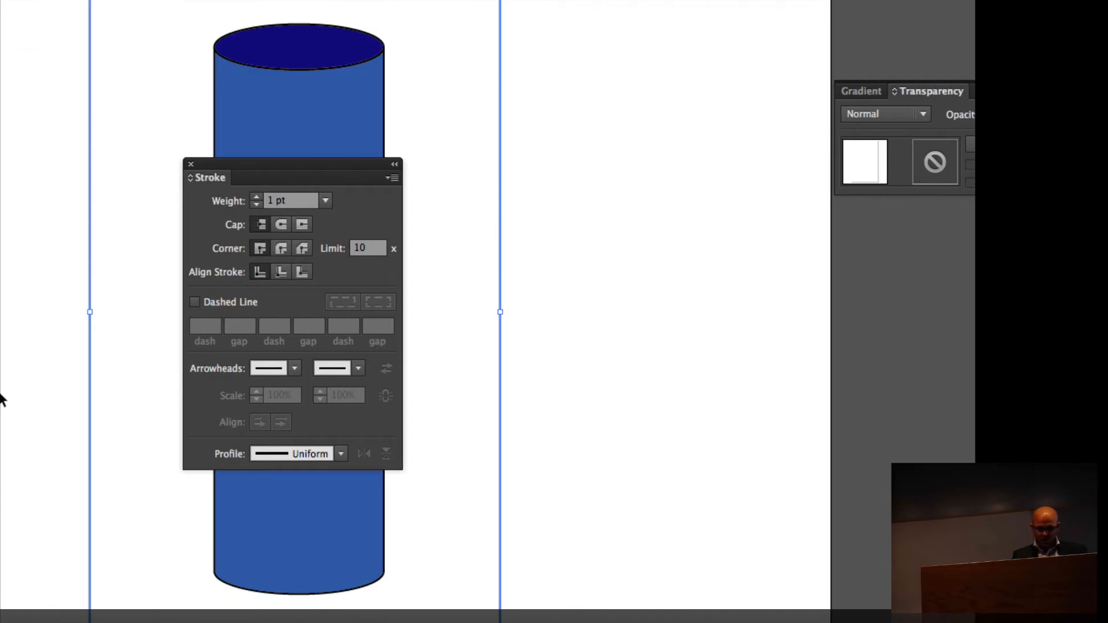
{"action": "scroll", "coordinate": [1, 398], "scroll_direction": "left", "scroll_amount": 10}
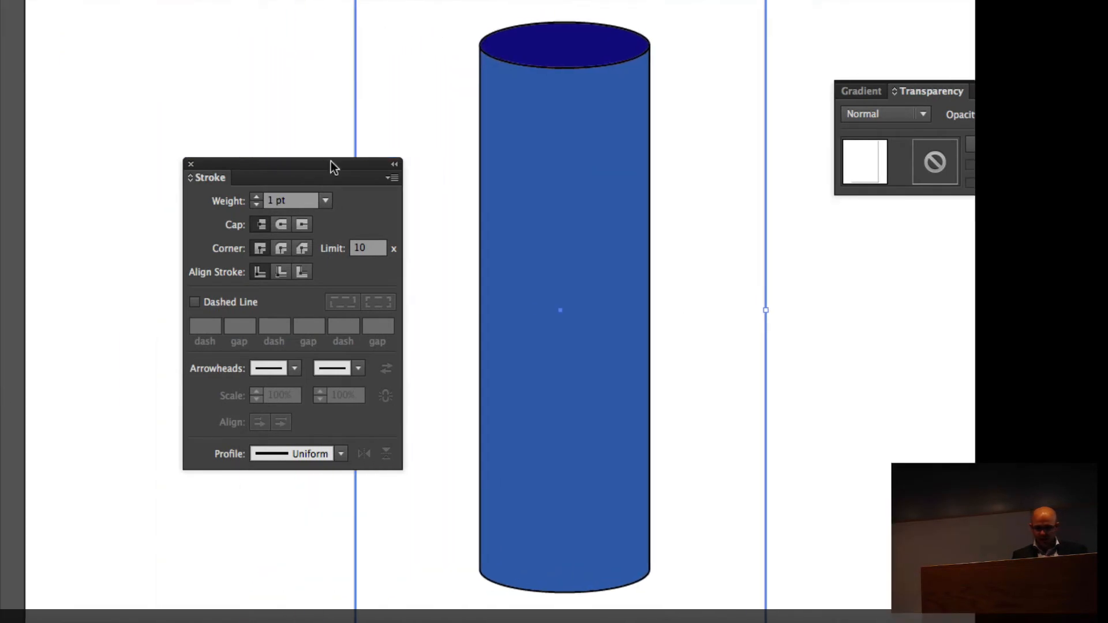
{"action": "left_click_drag", "start_coordinate": [335, 161], "coordinate": [253, 149]}
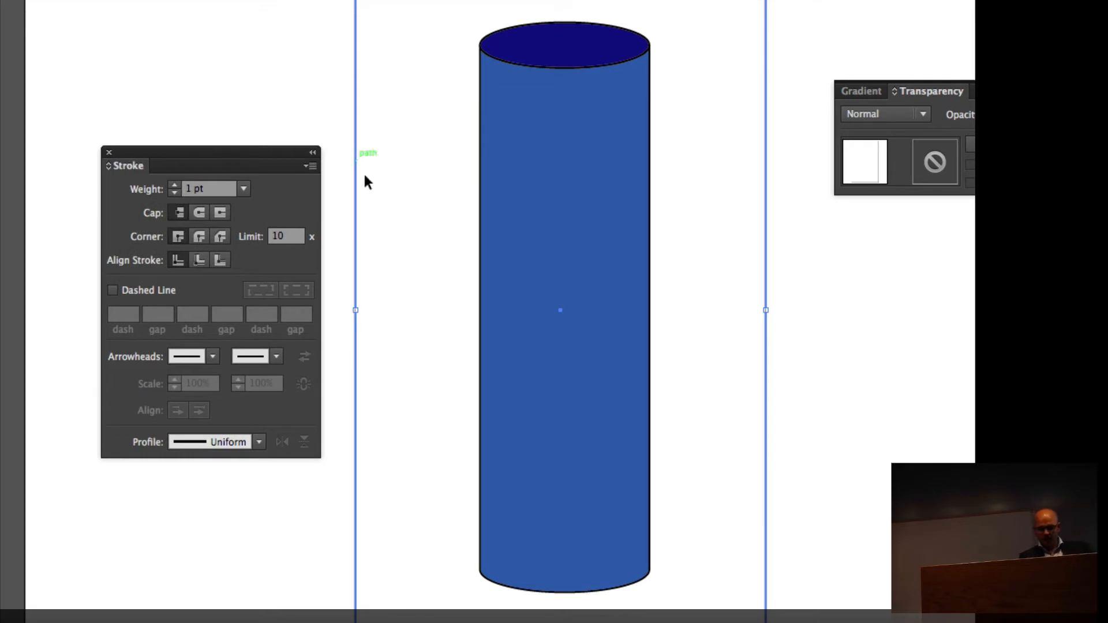
- Make the rectangle's outline dashed with a 12 pt dash and hide the selection edges to show the dashes
{"action": "left_click", "coordinate": [113, 291]}
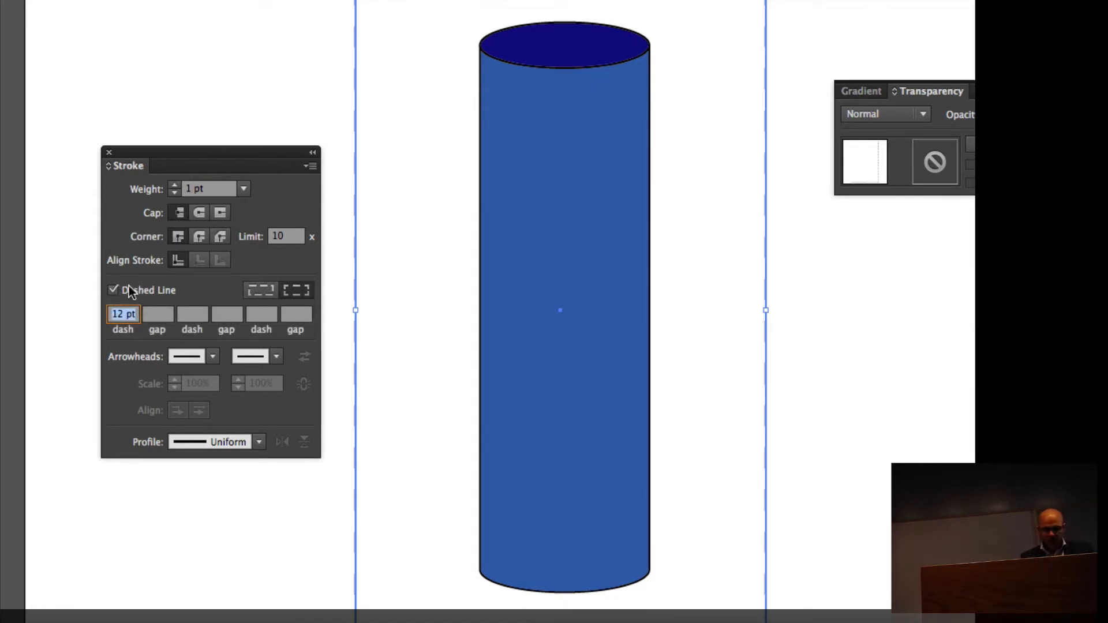
{"action": "left_click", "coordinate": [340, 385]}
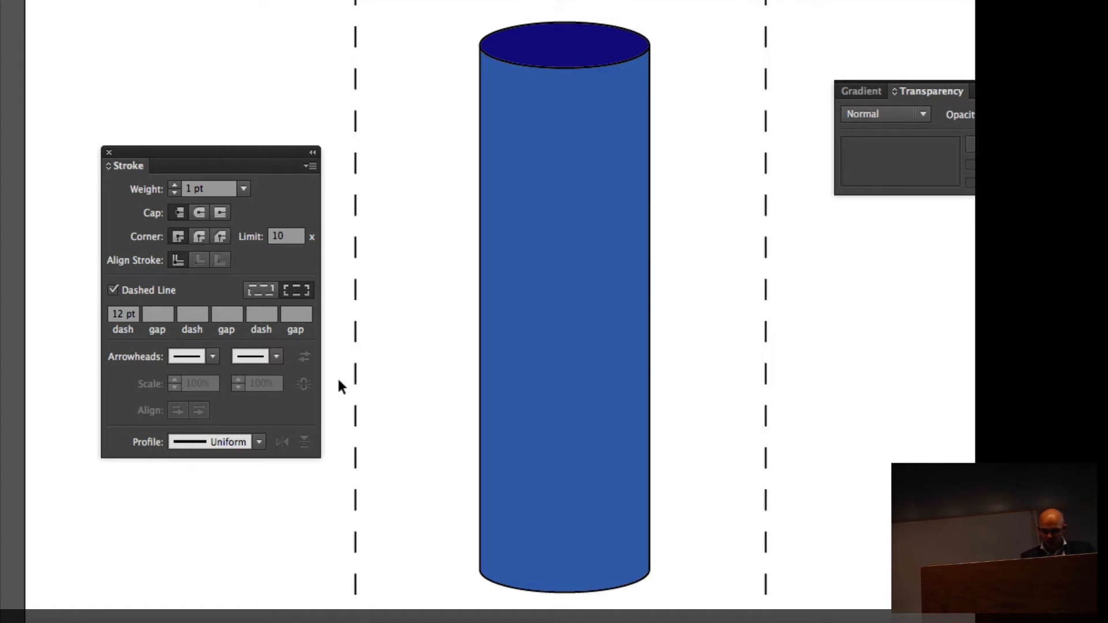
{"action": "left_click", "coordinate": [357, 284]}
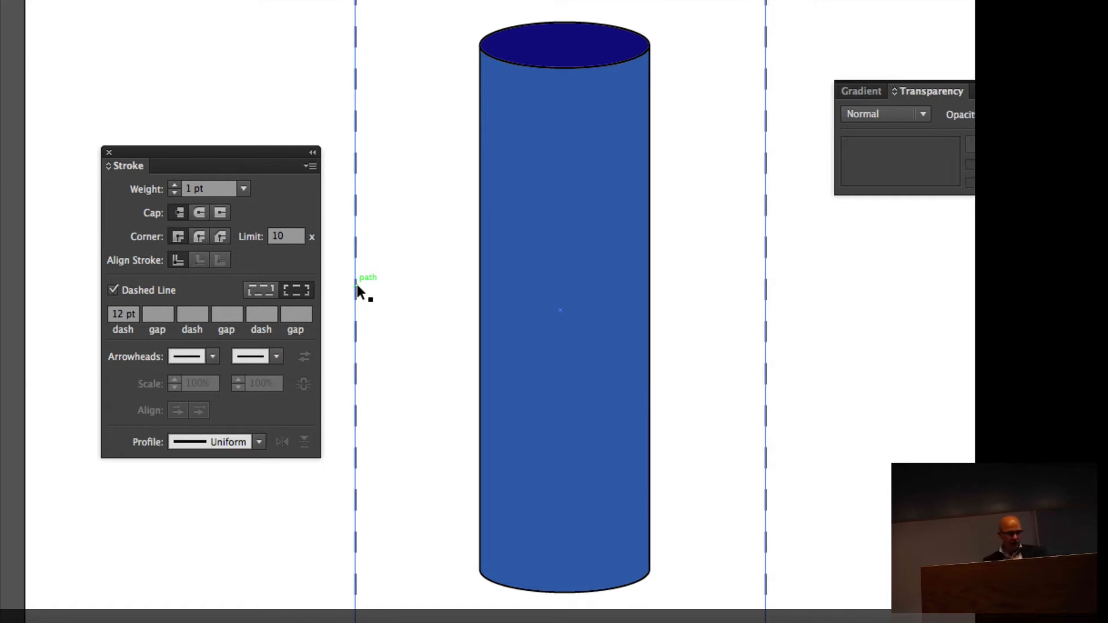
{"action": "key", "text": "super+h"}
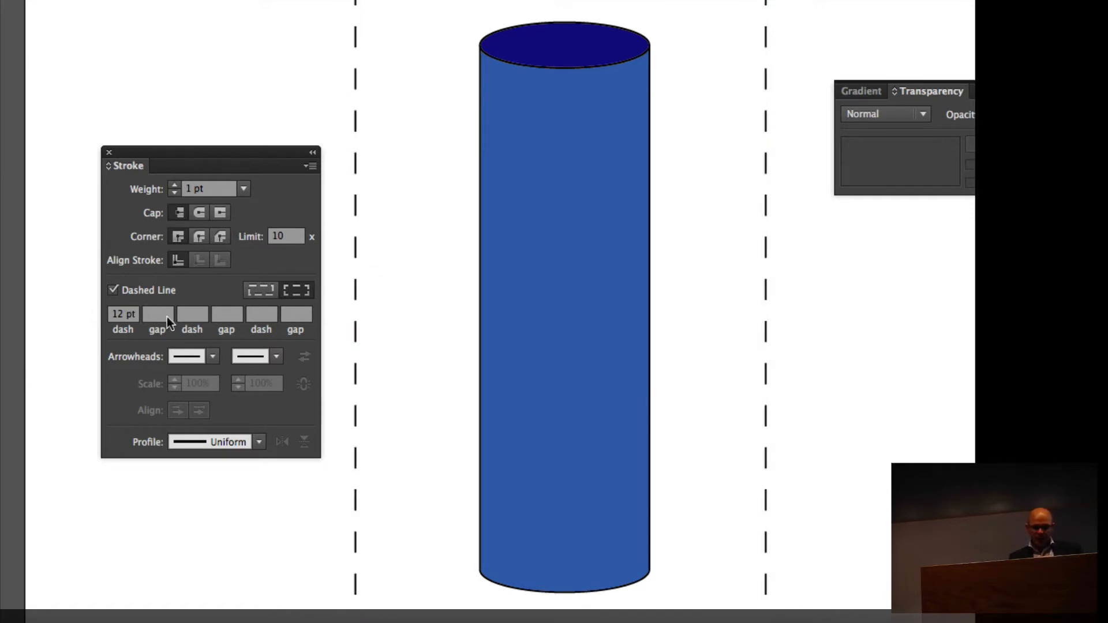
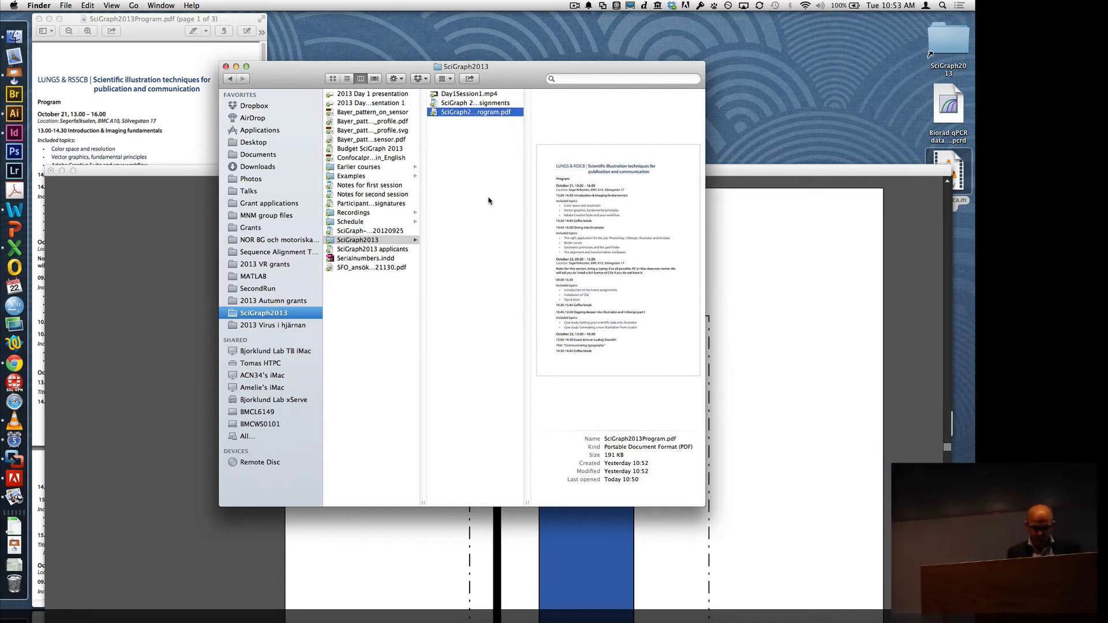
- View TraceImage.png from Examples, Session 2, Case-Illustration from scratch, and close the preview
{"action": "left_click", "coordinate": [370, 177]}
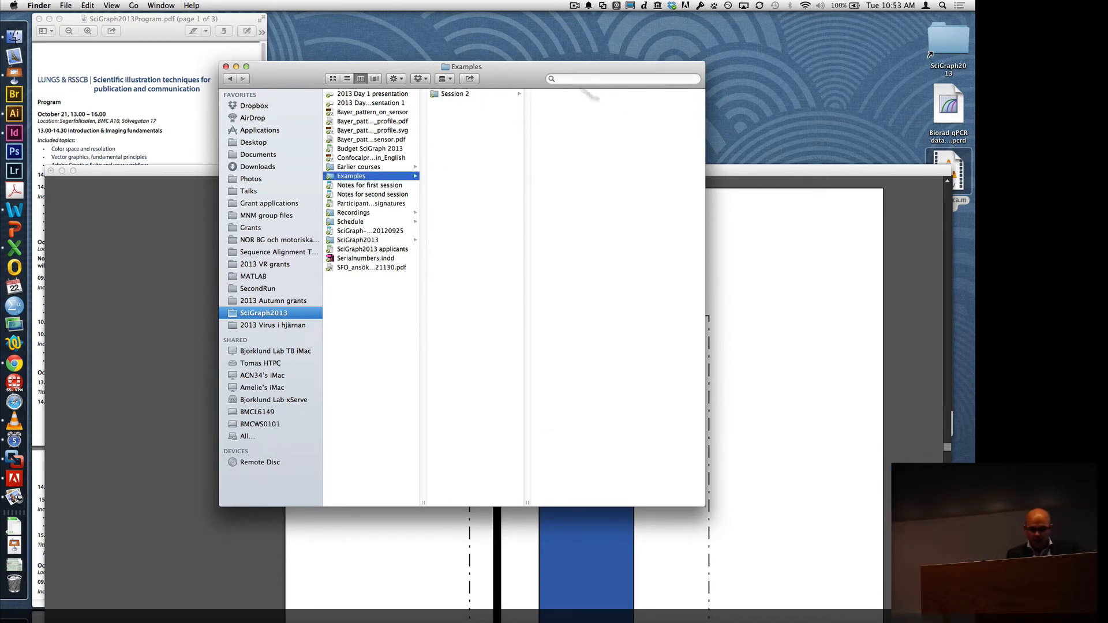
{"action": "left_click", "coordinate": [484, 94]}
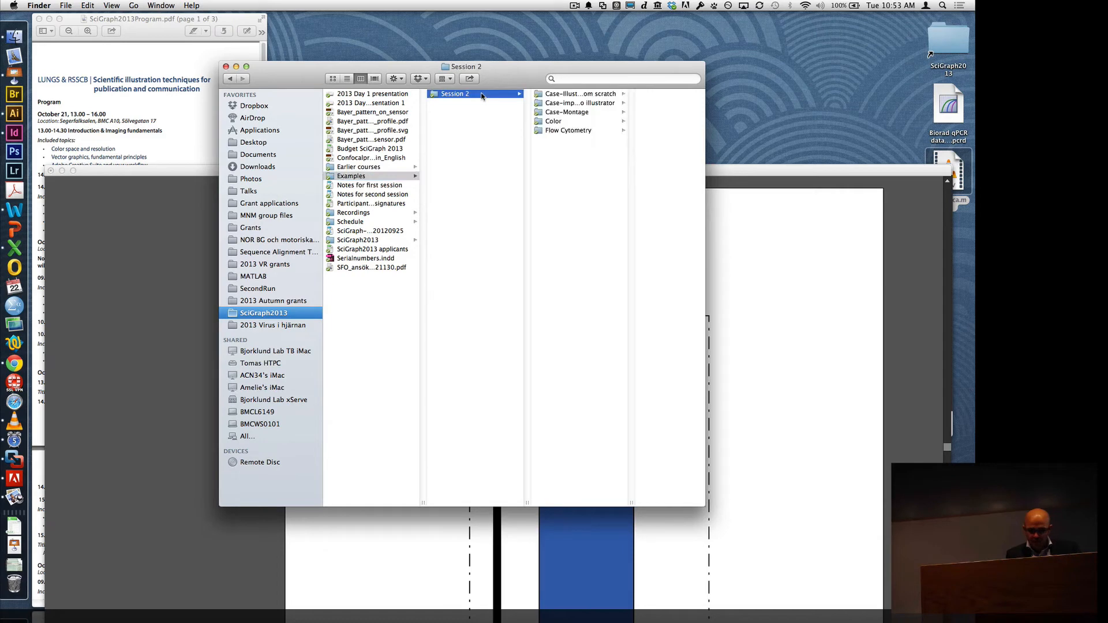
{"action": "left_click", "coordinate": [594, 94]}
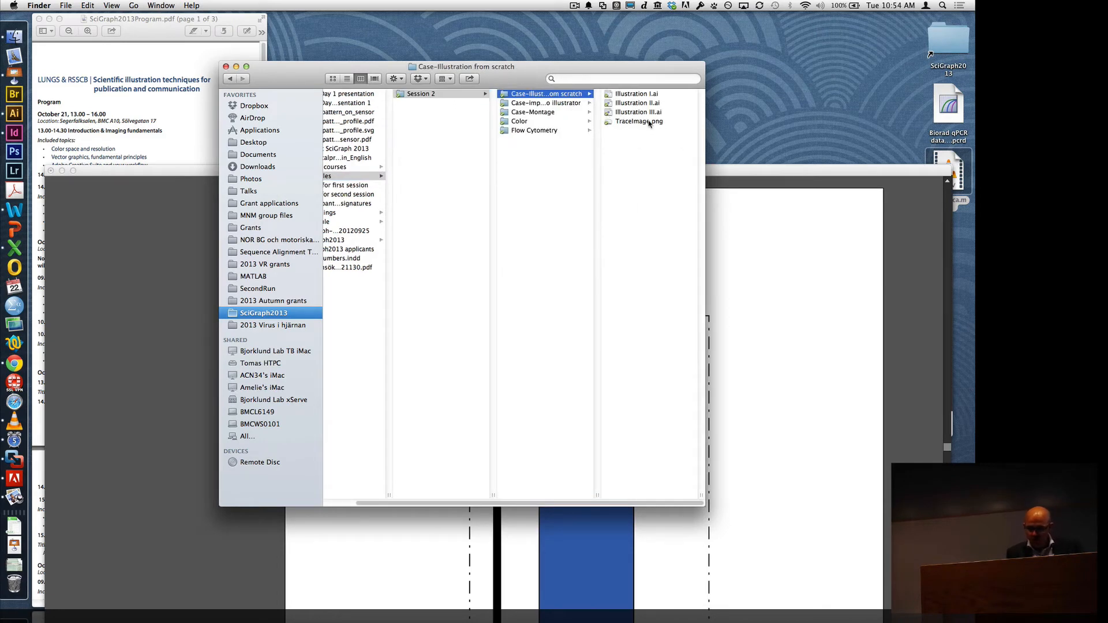
{"action": "double_click", "coordinate": [649, 121]}
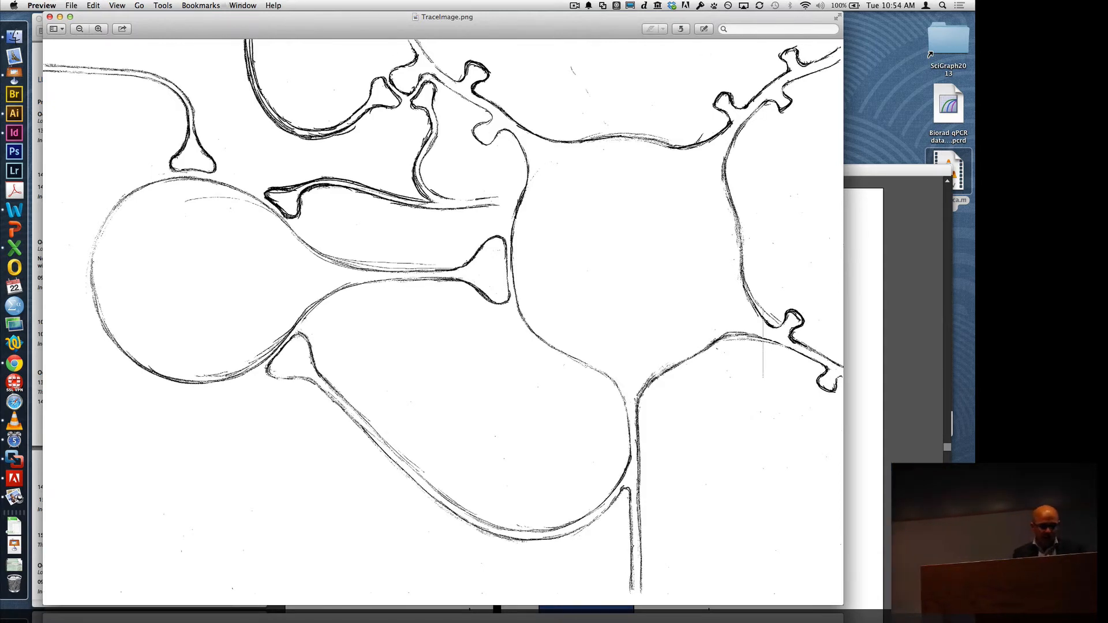
{"action": "left_click", "coordinate": [50, 17]}
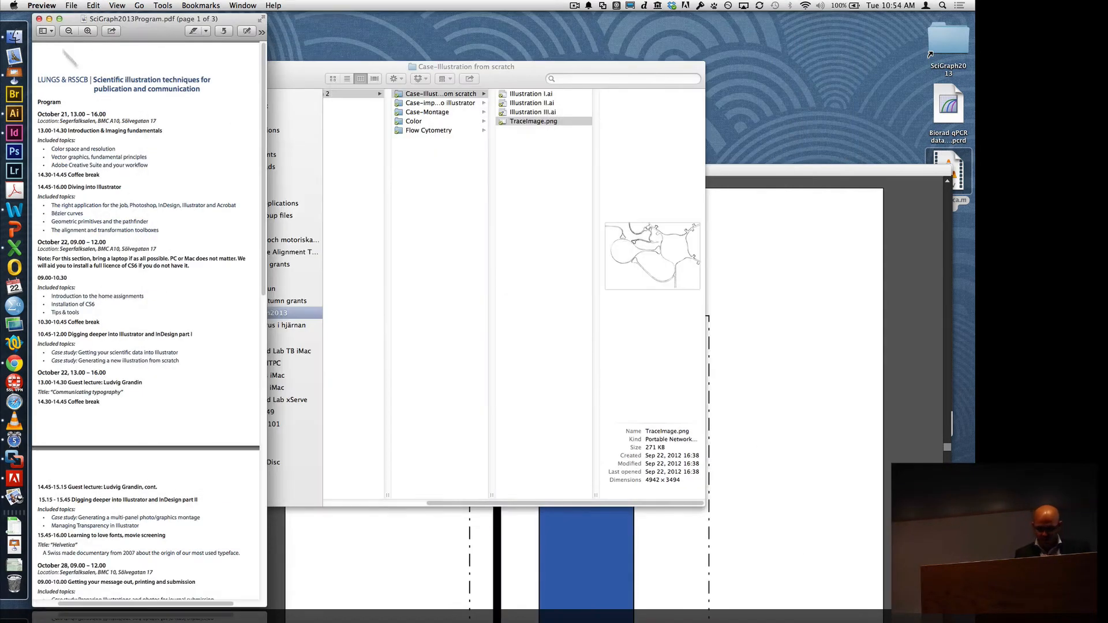
- Switch to Illustrator, create a new A4 landscape document, and shift the floating Stroke settings off most of the artboard
{"action": "left_click_drag", "start_coordinate": [755, 172], "coordinate": [758, 52]}
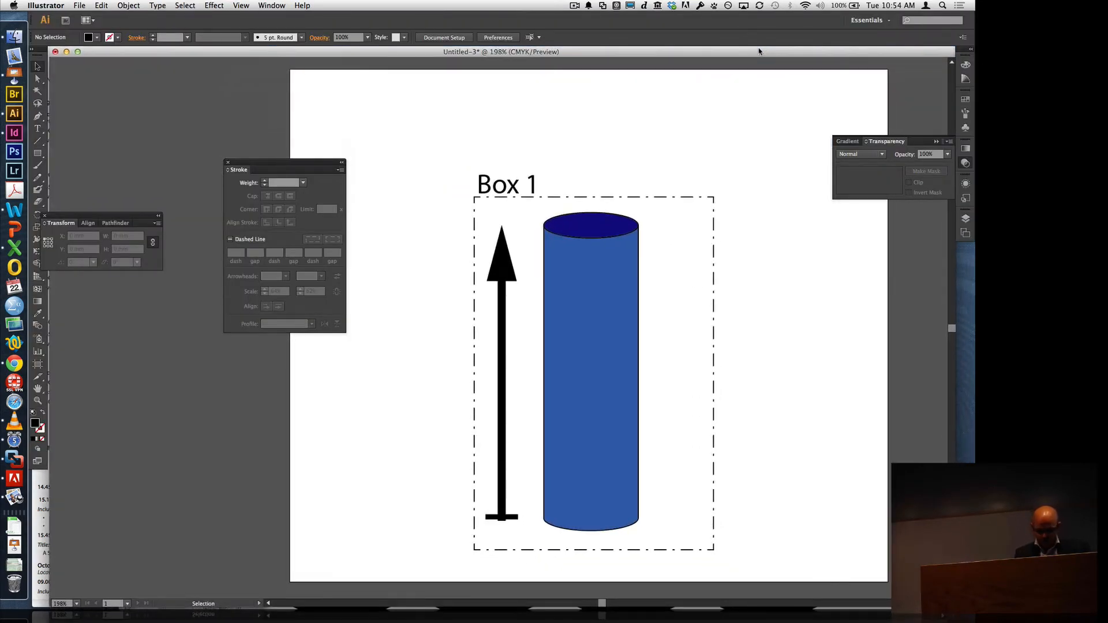
{"action": "key", "text": "super+n"}
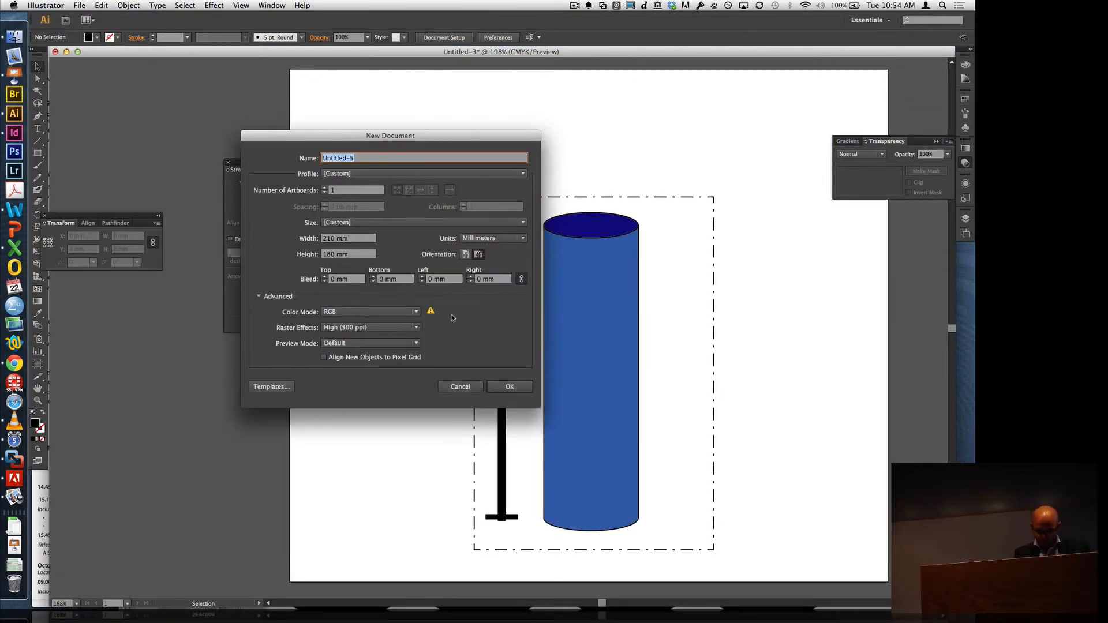
{"action": "left_click", "coordinate": [373, 224]}
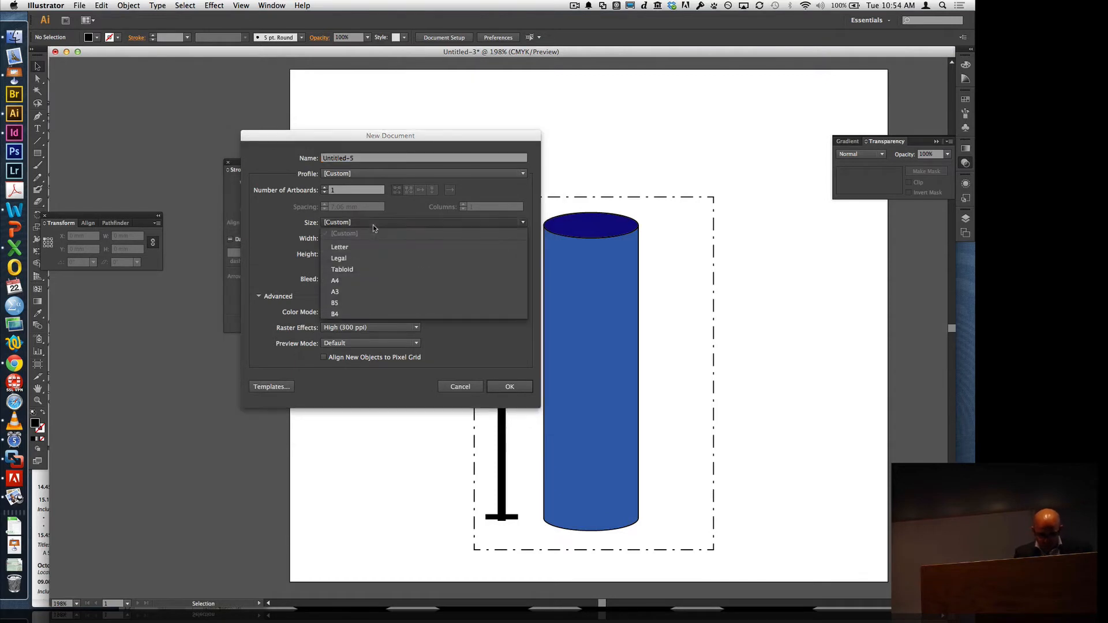
{"action": "left_click", "coordinate": [386, 279]}
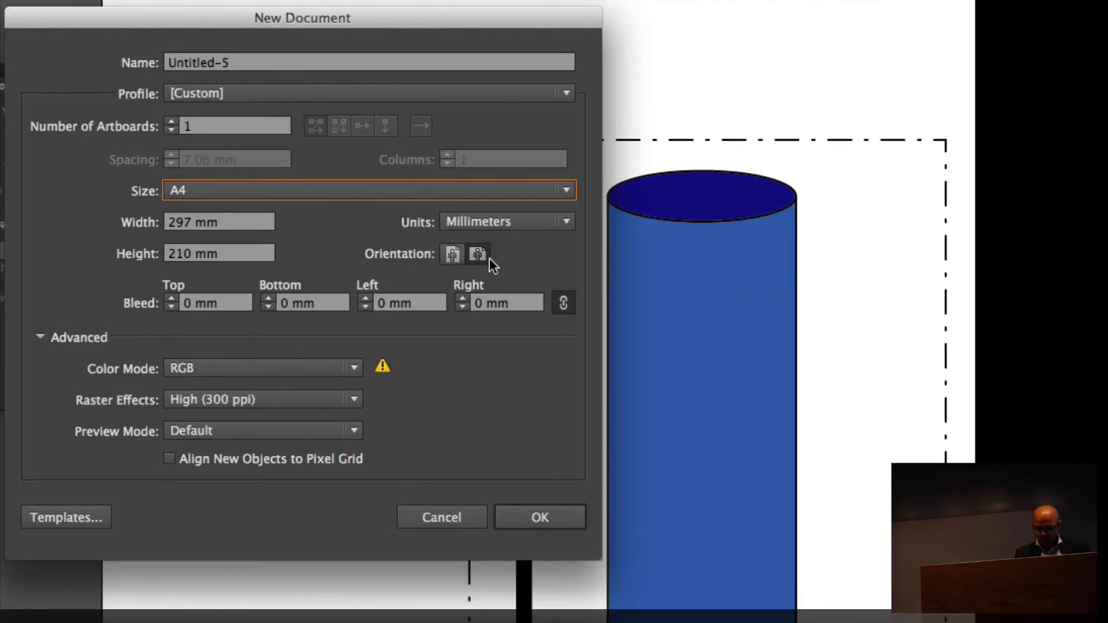
{"action": "left_click", "coordinate": [477, 254]}
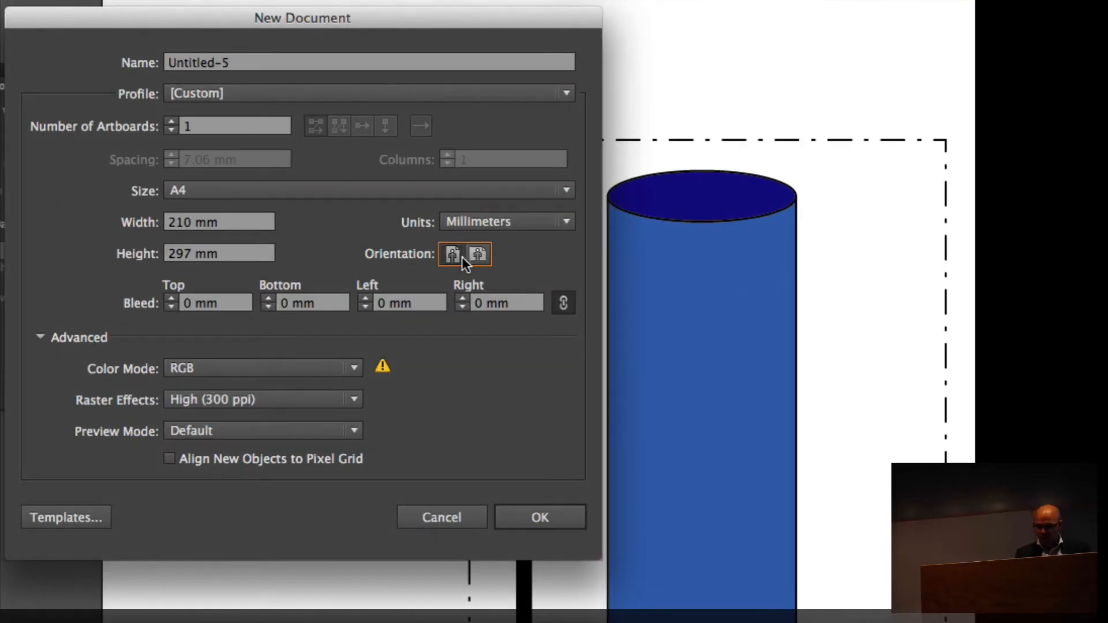
{"action": "left_click", "coordinate": [478, 255]}
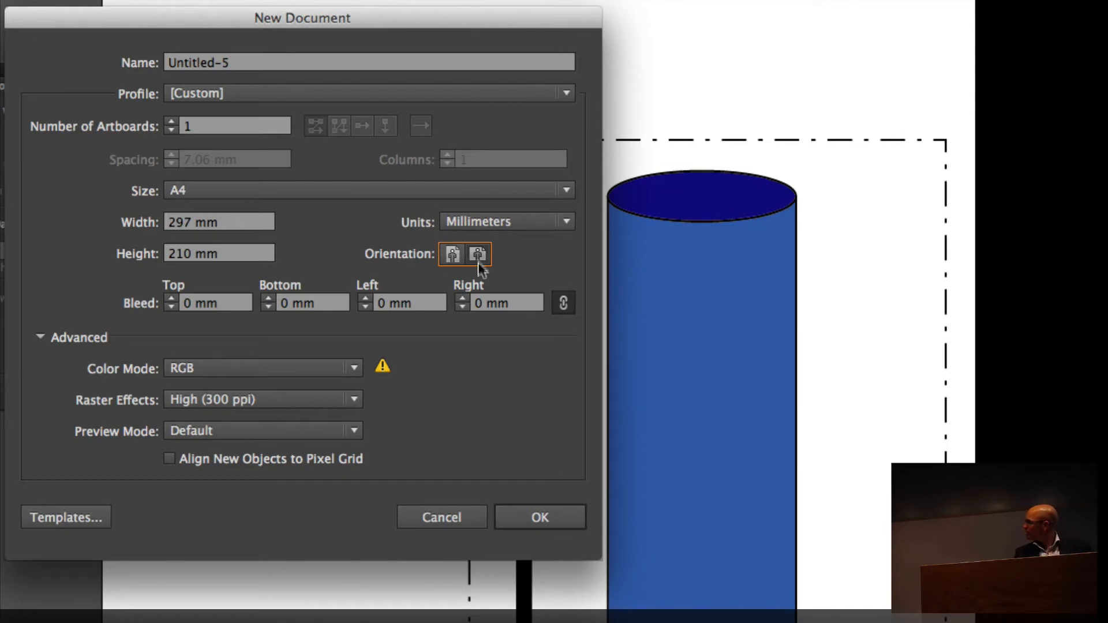
{"action": "left_click", "coordinate": [507, 518]}
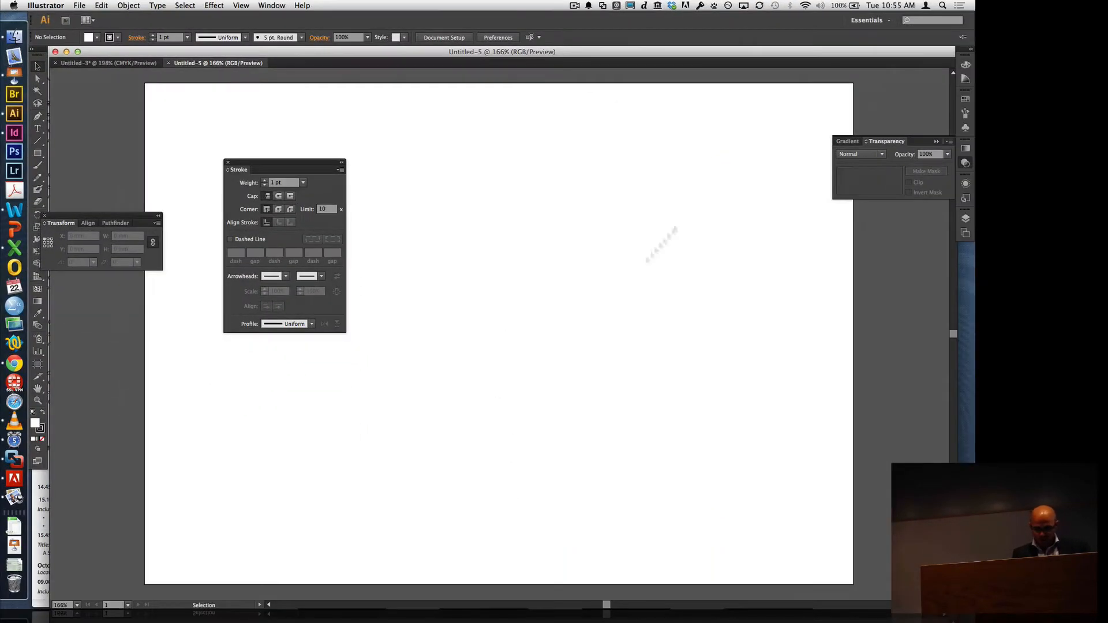
{"action": "left_click_drag", "start_coordinate": [282, 166], "coordinate": [132, 111]}
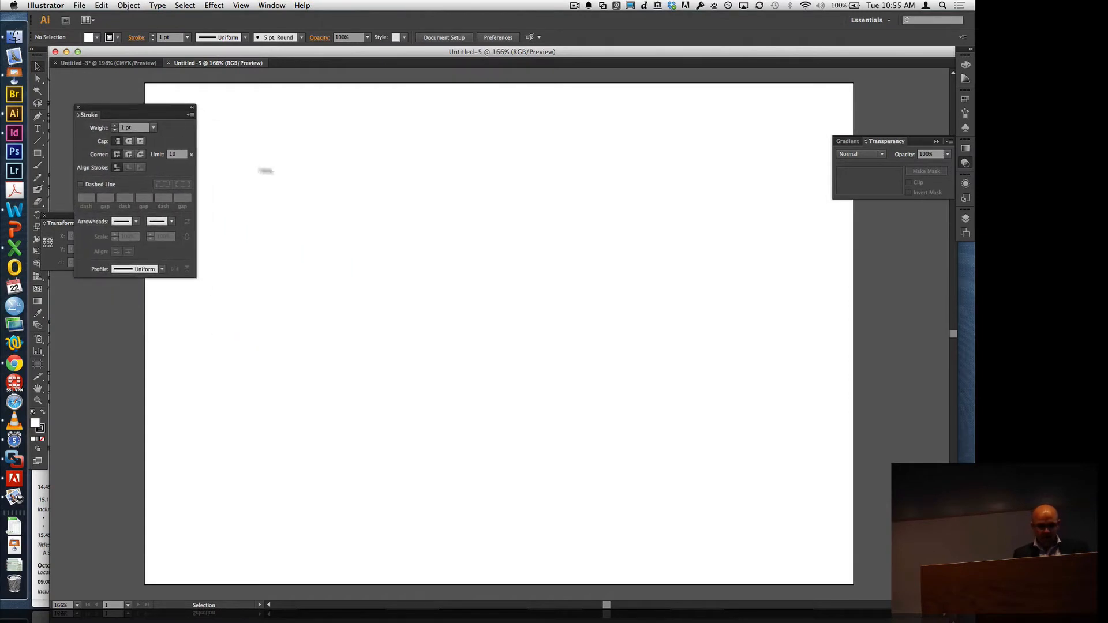
- Open the Place dialog, switch to Finder, and copy TraceImage.png from Case-Illustration from scratch into the SciGraph2013 folder
{"action": "left_click", "coordinate": [81, 5]}
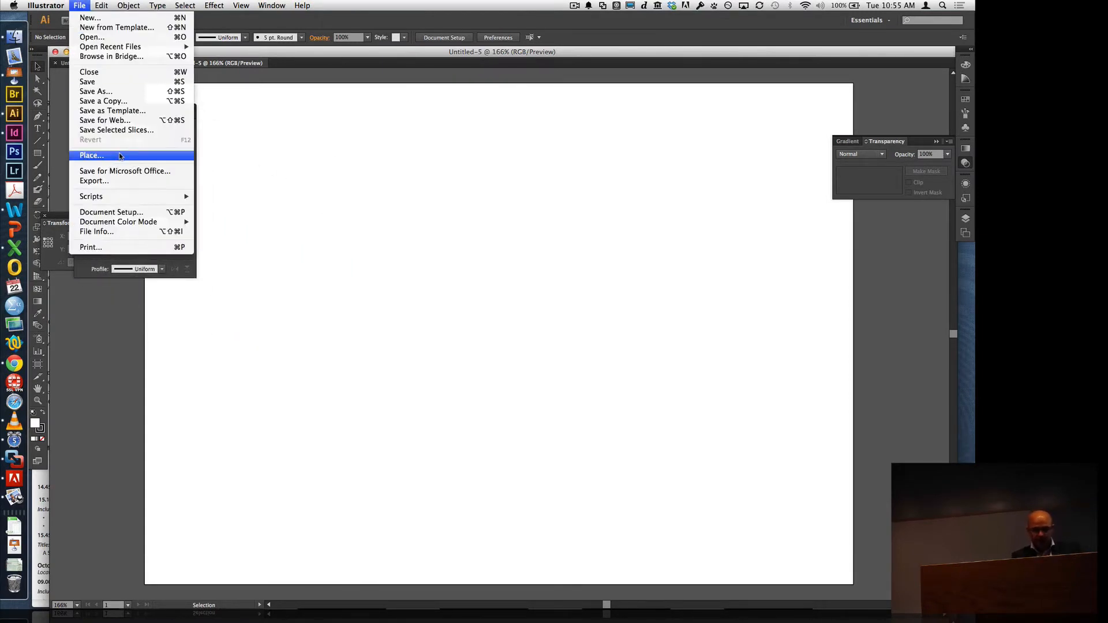
{"action": "left_click", "coordinate": [91, 155]}
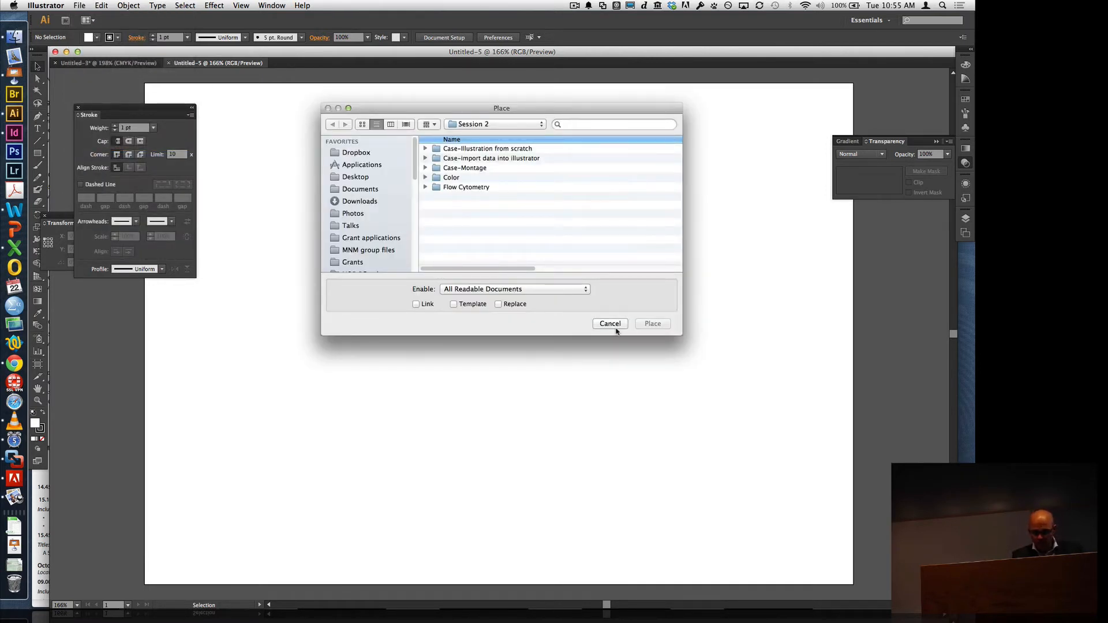
{"action": "left_click", "coordinate": [15, 36]}
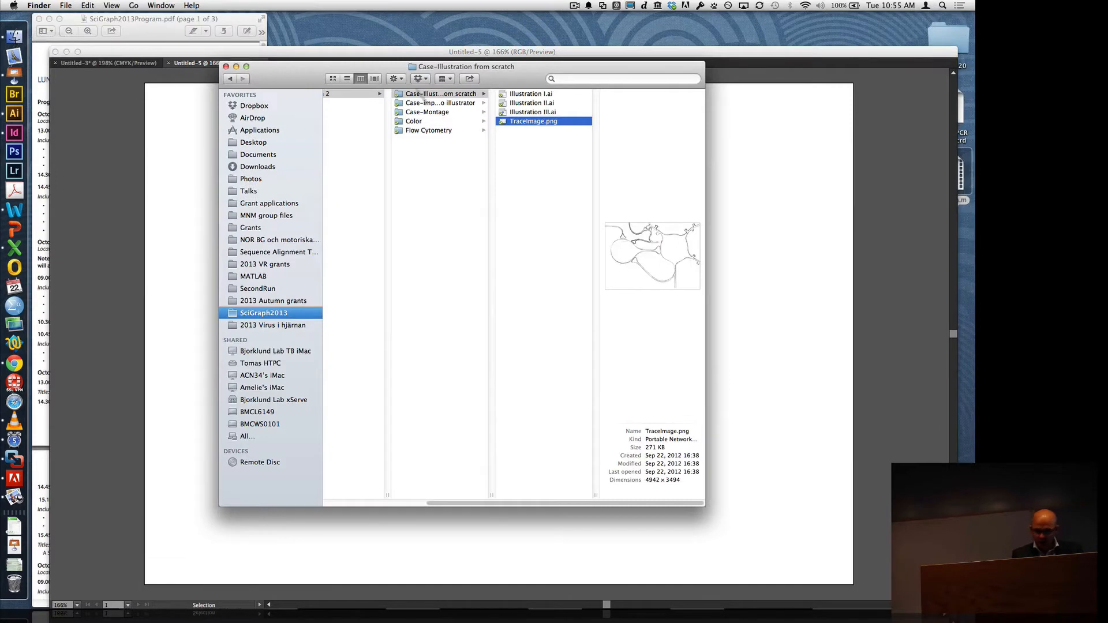
{"action": "scroll", "coordinate": [339, 233], "scroll_direction": "left", "scroll_amount": 2}
{"action": "scroll", "coordinate": [508, 231], "scroll_direction": "left", "scroll_amount": 3}
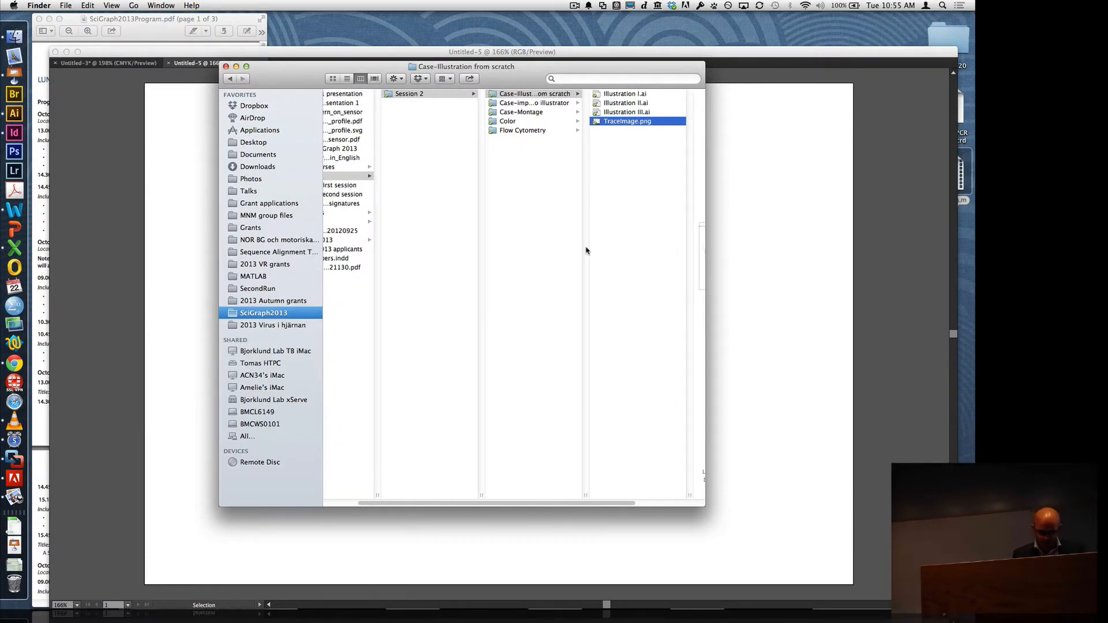
{"action": "scroll", "coordinate": [586, 250], "scroll_direction": "left", "scroll_amount": 3}
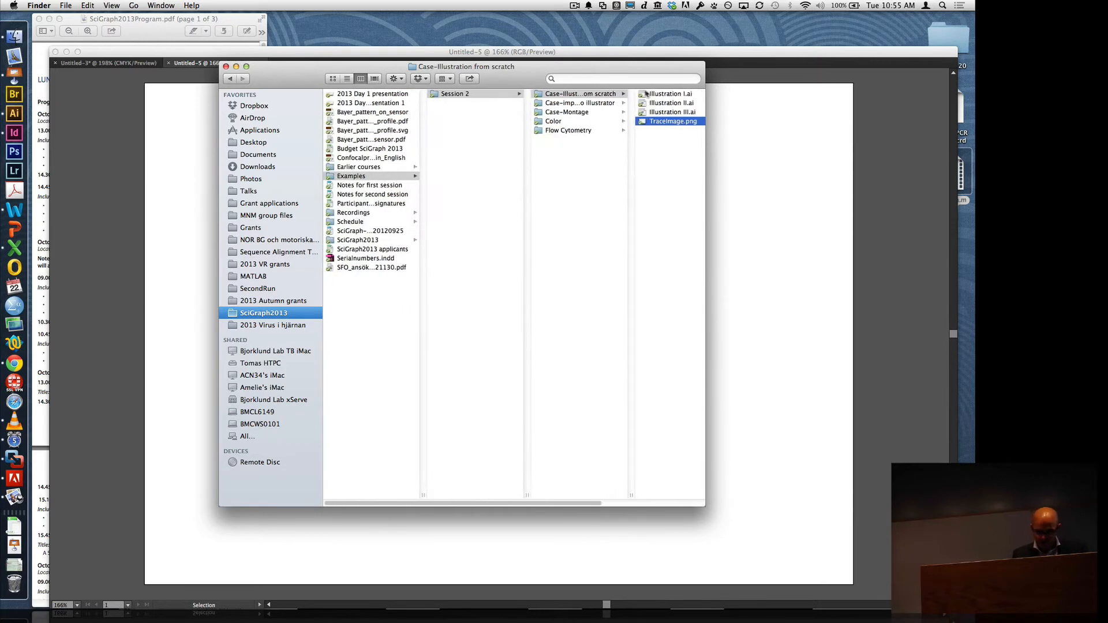
{"action": "left_click_drag", "start_coordinate": [658, 126], "coordinate": [361, 240]}
{"action": "left_click", "coordinate": [389, 240]}
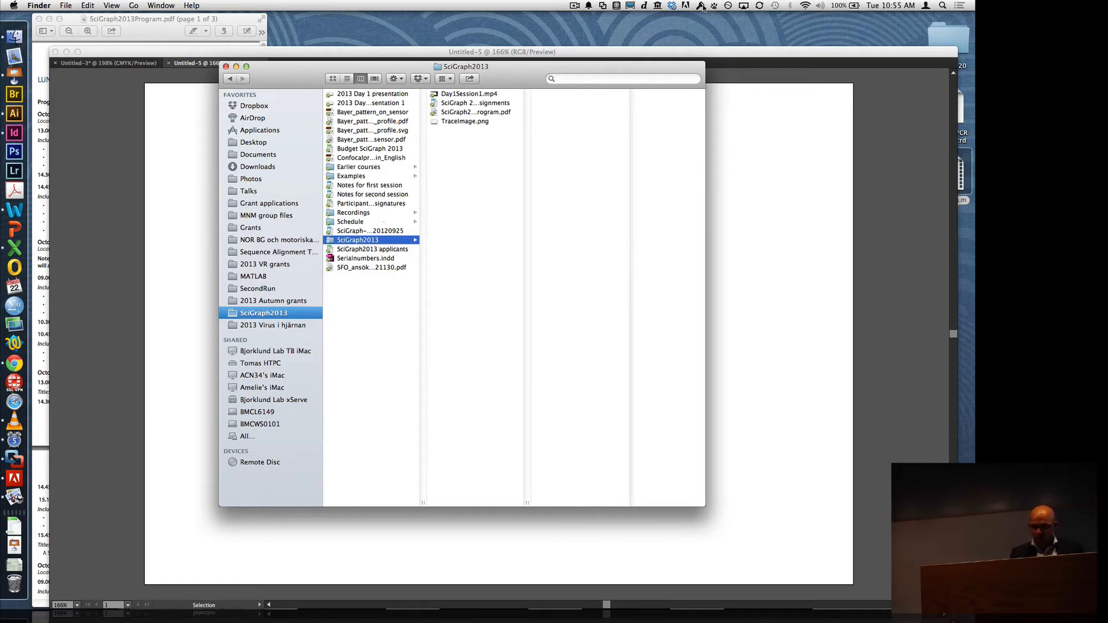
- Check the Dropbox status and the TraceImage.png copy in the SciGraph2013 folder, and return to Illustrator
{"action": "left_click", "coordinate": [672, 5]}
{"action": "left_click", "coordinate": [672, 5]}
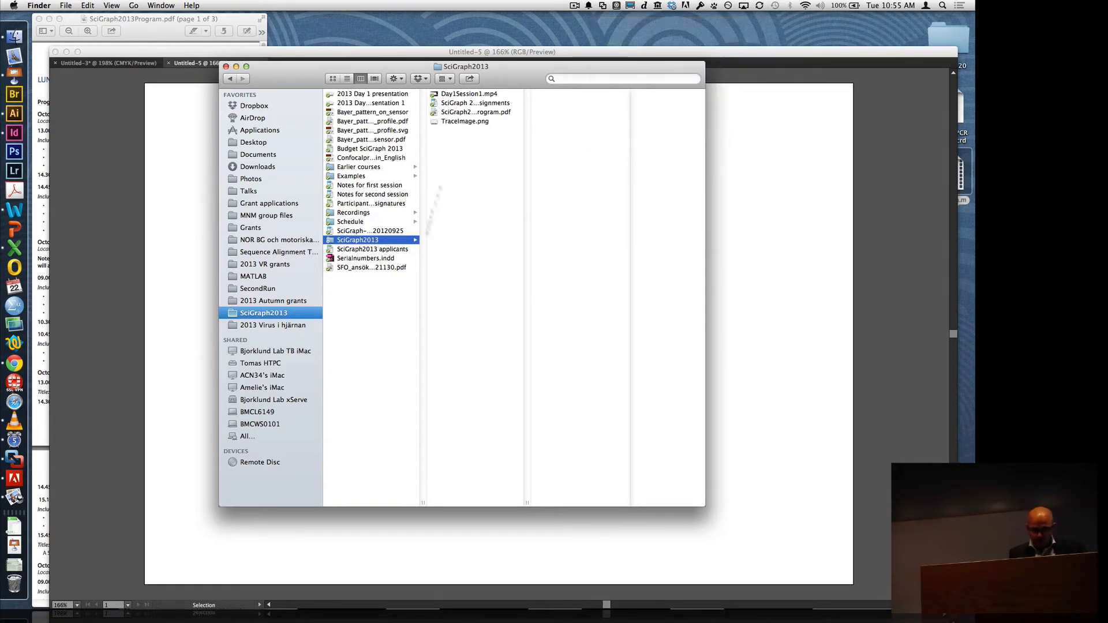
{"action": "left_click", "coordinate": [479, 123]}
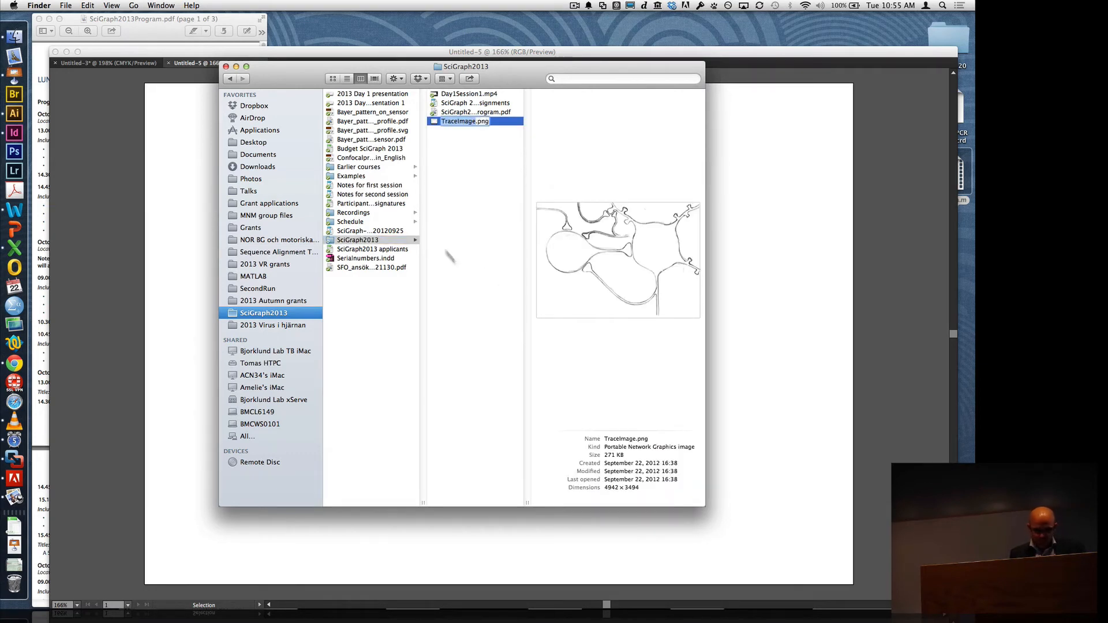
{"action": "left_click", "coordinate": [472, 280]}
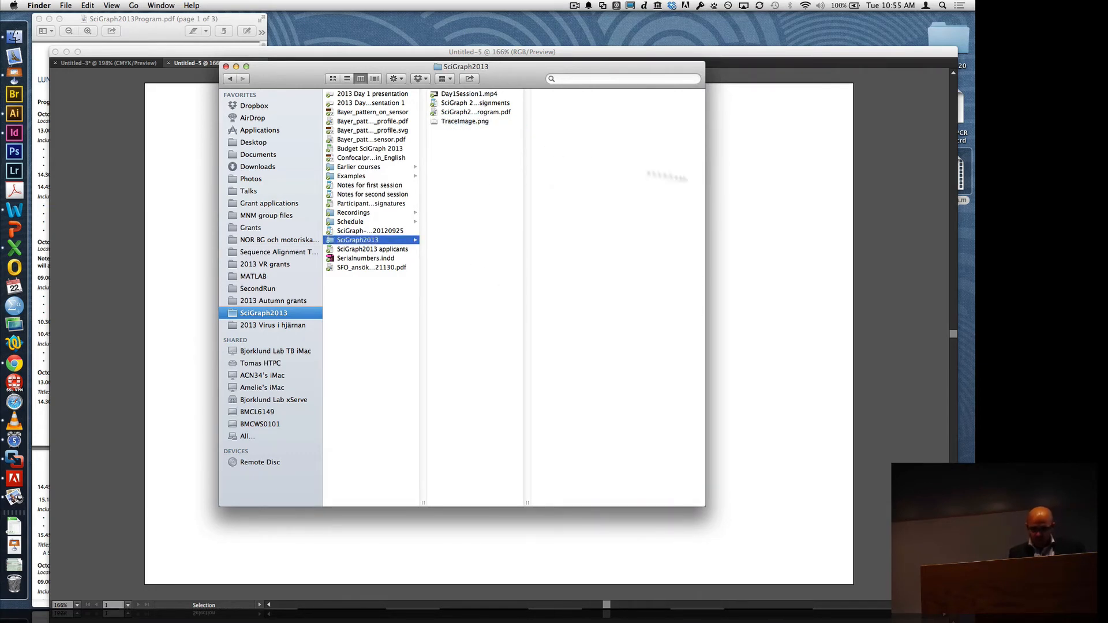
{"action": "left_click", "coordinate": [738, 205]}
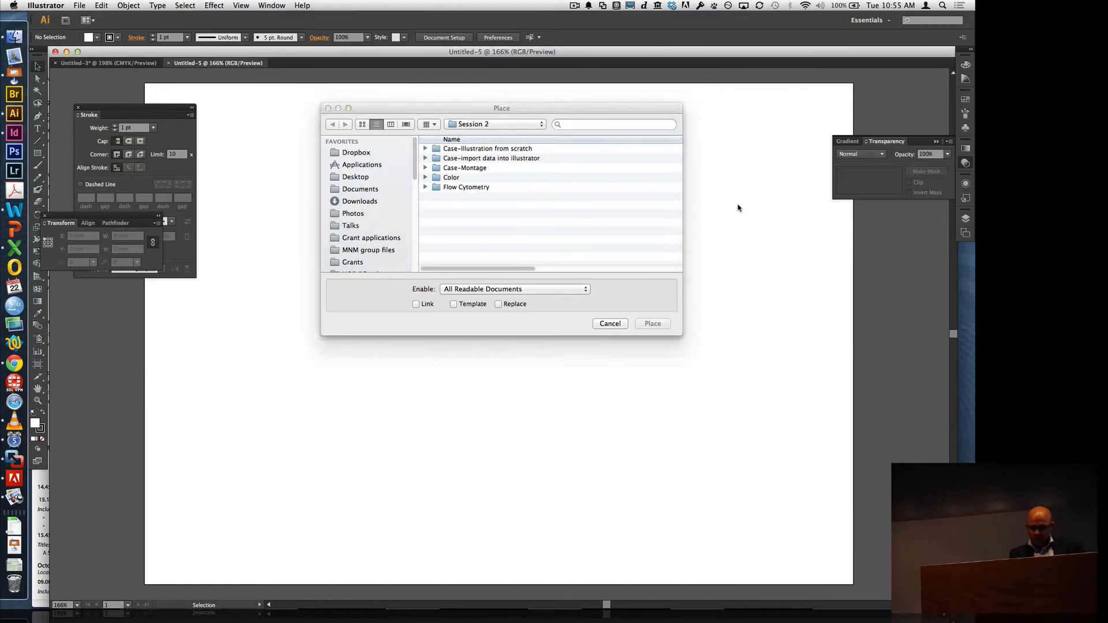
{"action": "double_click", "coordinate": [497, 158]}
{"action": "left_click", "coordinate": [456, 149]}
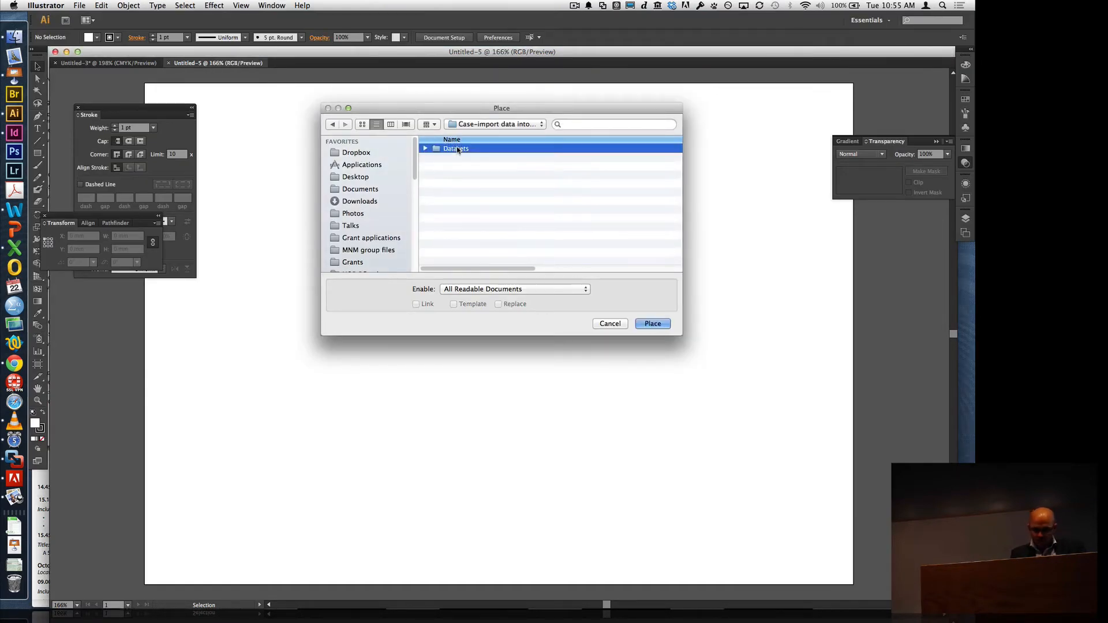
{"action": "double_click", "coordinate": [457, 149]}
{"action": "left_click", "coordinate": [461, 124]}
{"action": "left_click", "coordinate": [460, 143]}
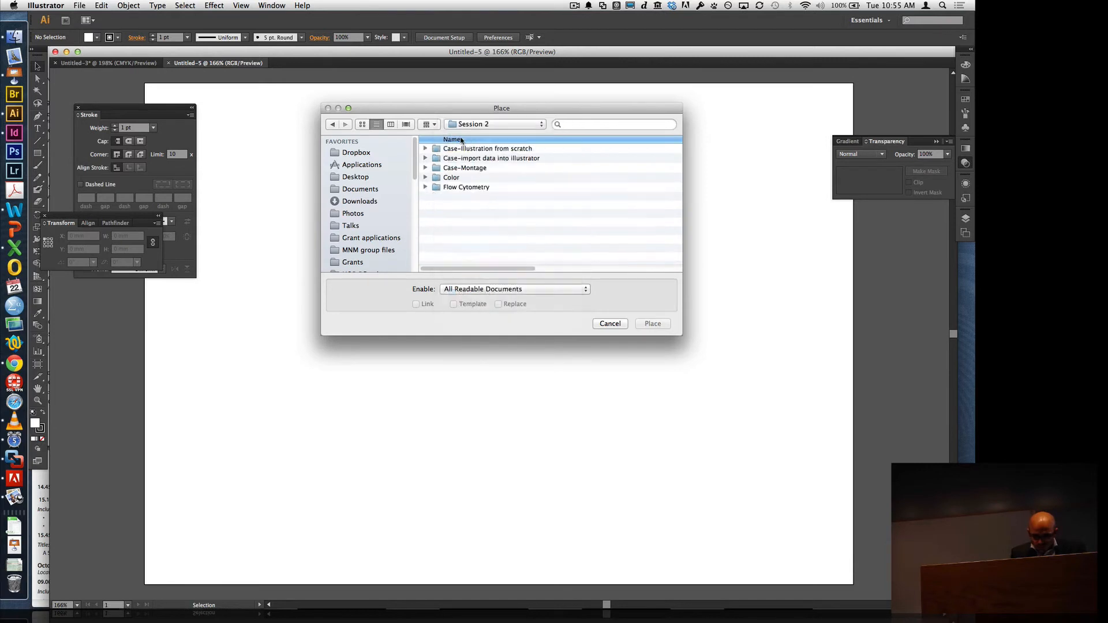
- Choose TraceImage.png in the Case-Illustration from scratch folder as the file to place
{"action": "double_click", "coordinate": [465, 149]}
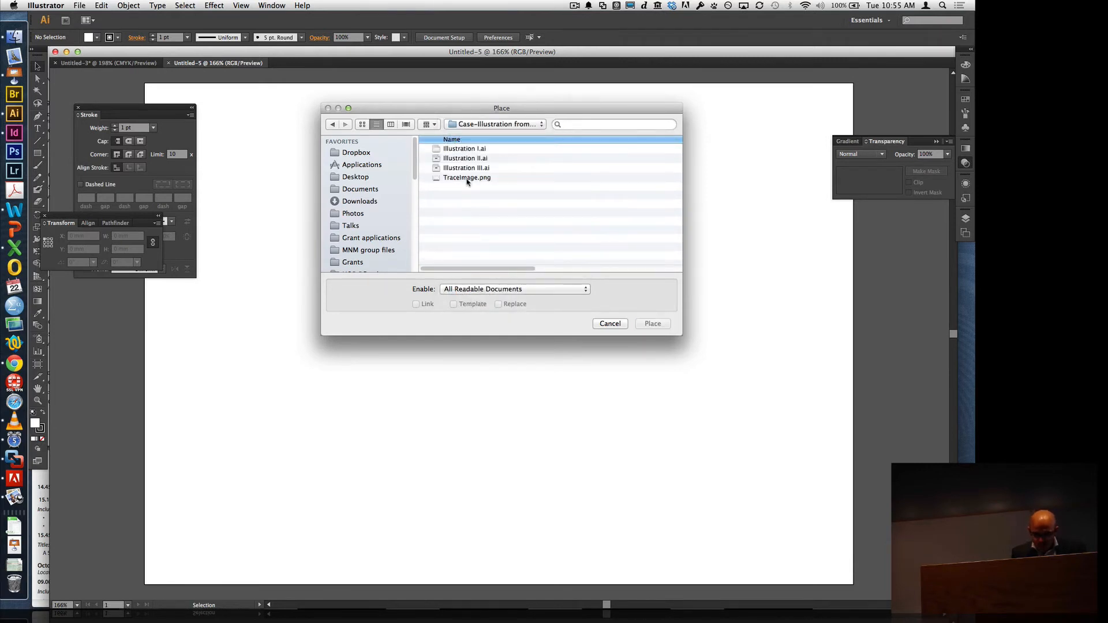
{"action": "left_click", "coordinate": [466, 179]}
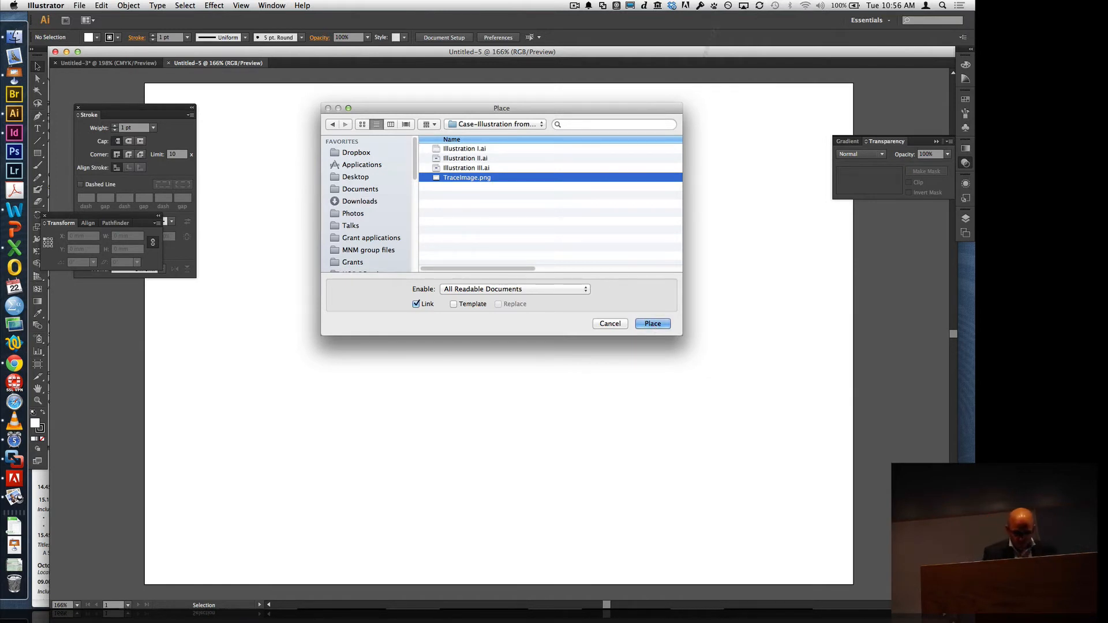
- Check the Dropbox sync status and the Wi-Fi connection with its available networks
{"action": "left_click", "coordinate": [670, 5]}
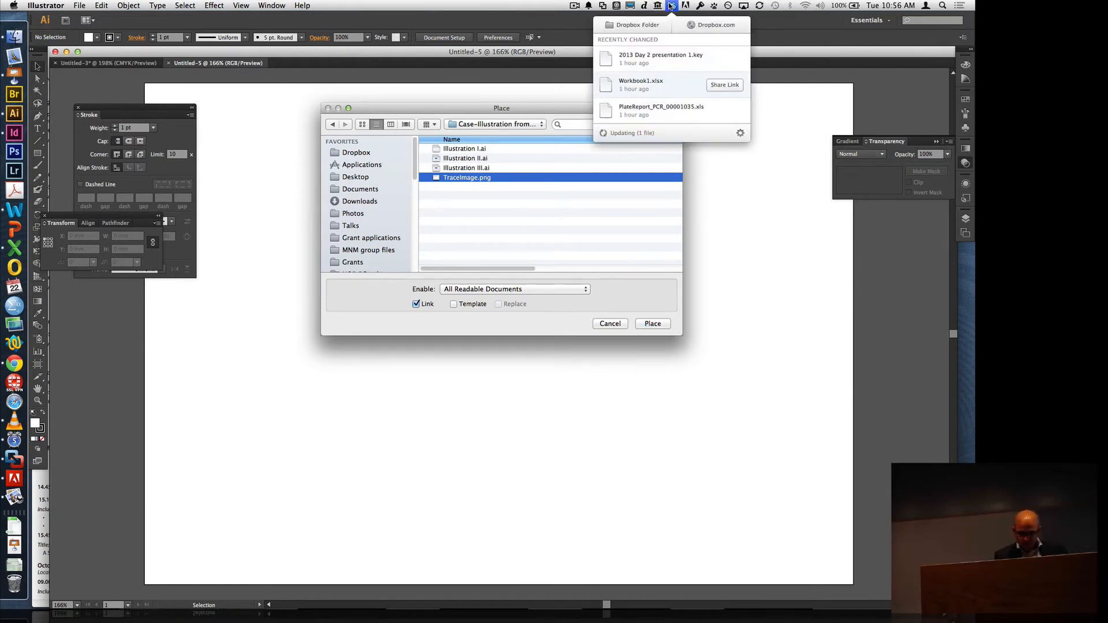
{"action": "mouse_move", "coordinate": [657, 6]}
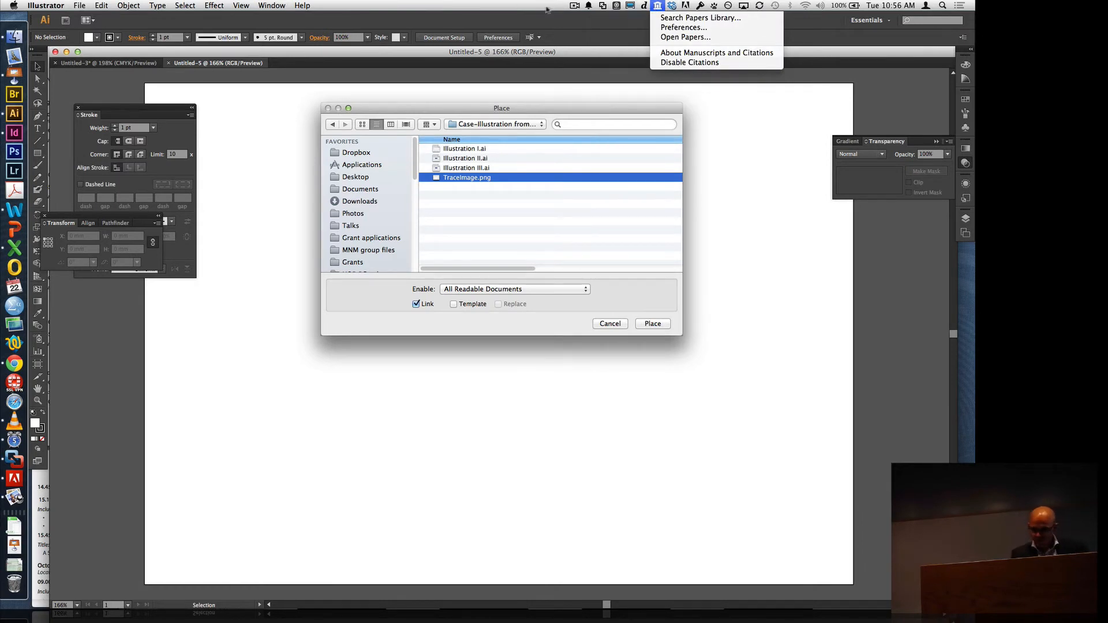
{"action": "mouse_move", "coordinate": [805, 5]}
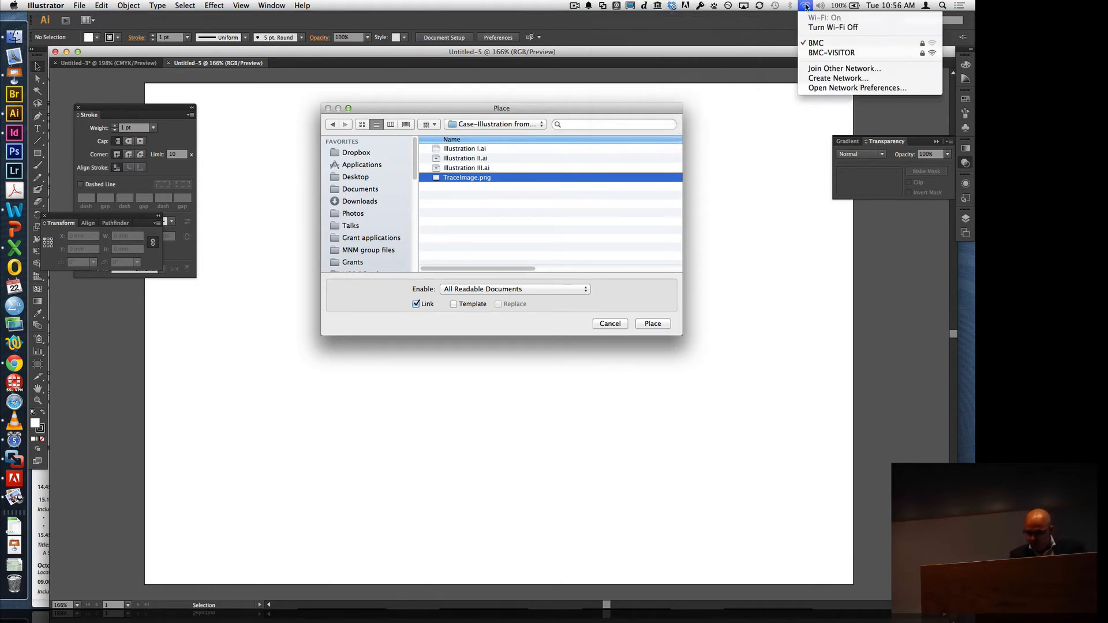
{"action": "left_click", "coordinate": [805, 5]}
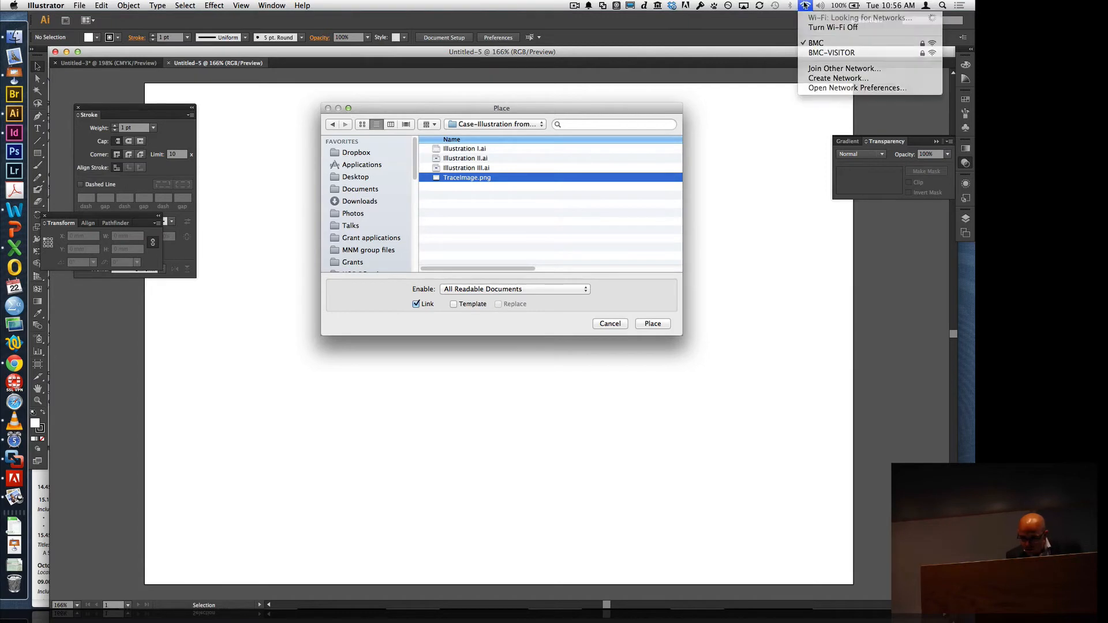
{"action": "left_click", "coordinate": [672, 5]}
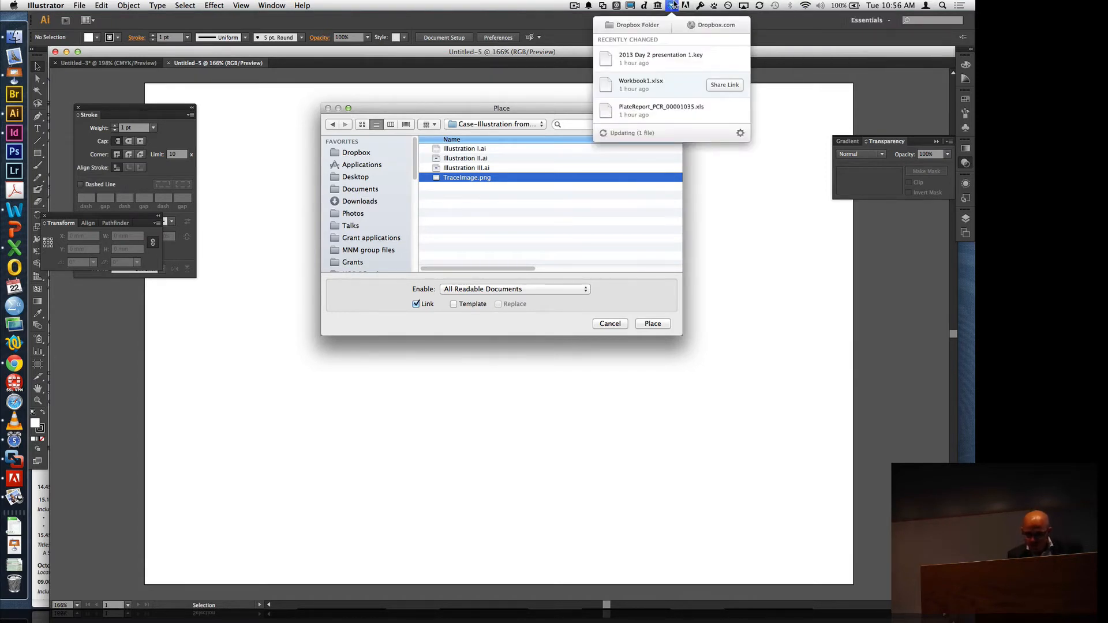
{"action": "left_click", "coordinate": [673, 4]}
{"action": "left_click", "coordinate": [673, 4]}
{"action": "left_click", "coordinate": [805, 7]}
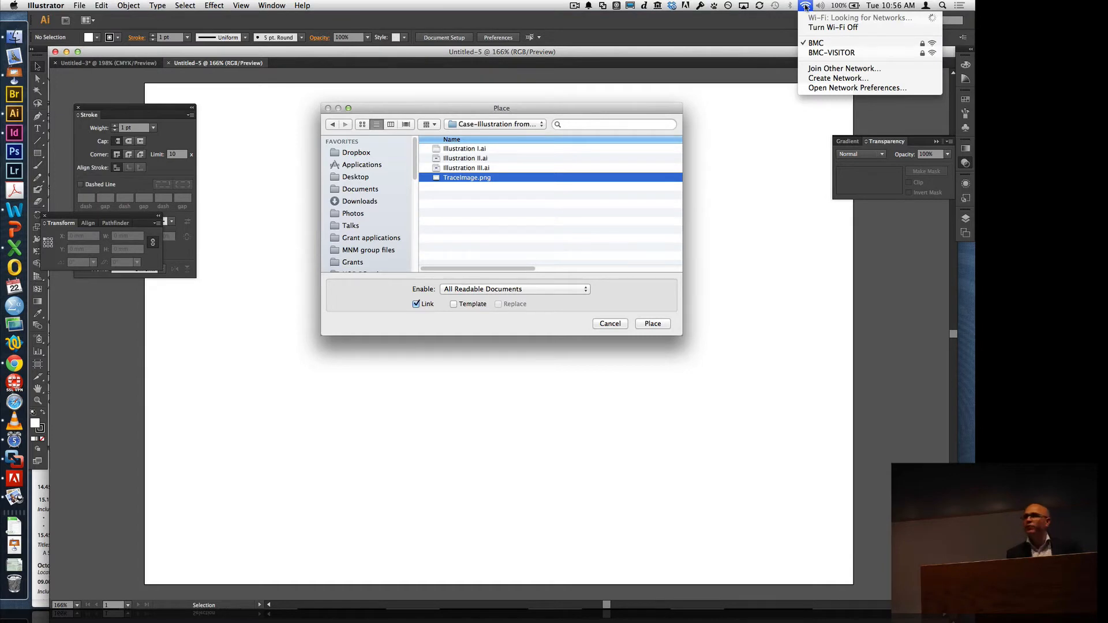
{"action": "mouse_move", "coordinate": [796, 5]}
{"action": "left_click", "coordinate": [616, 48]}
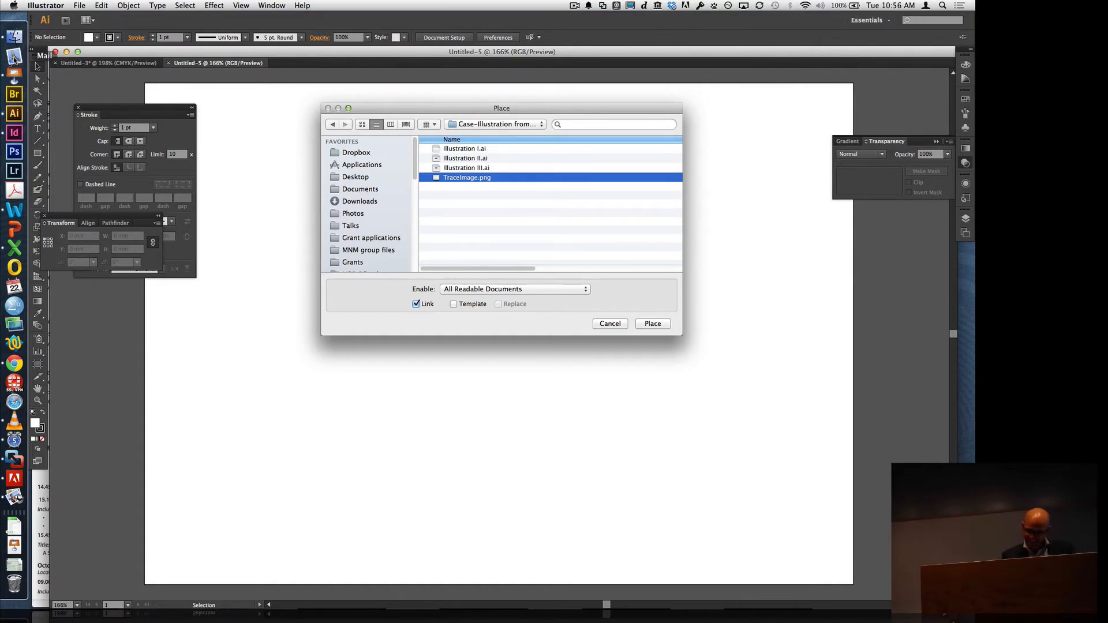
- Switch to Mail, view the Sent mailbox, and minimise the Mail window
{"action": "left_click", "coordinate": [13, 56]}
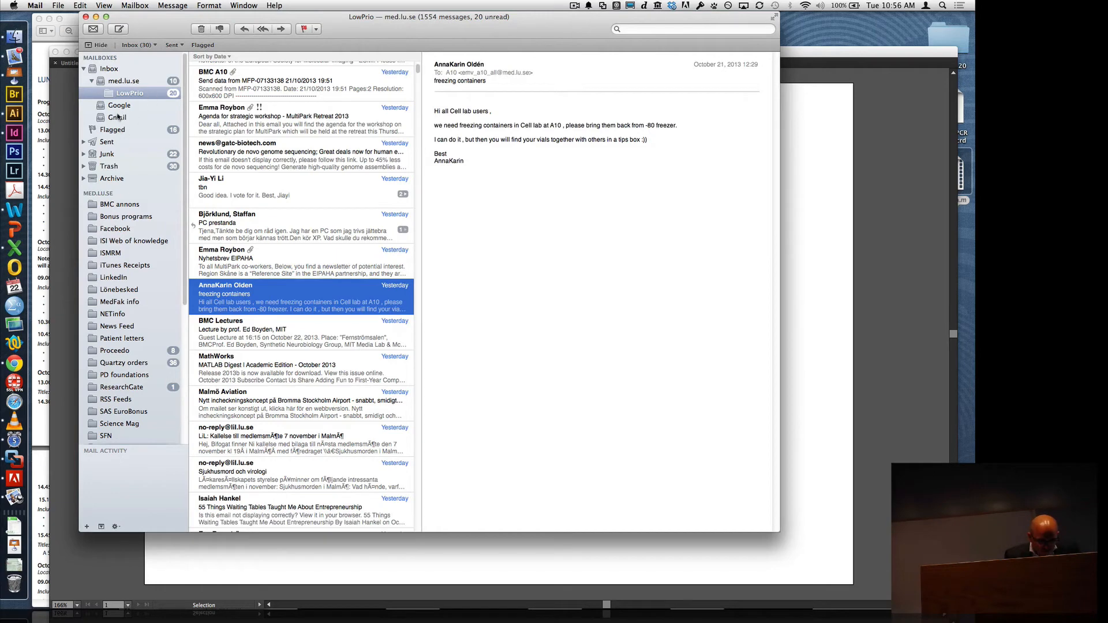
{"action": "left_click", "coordinate": [107, 142]}
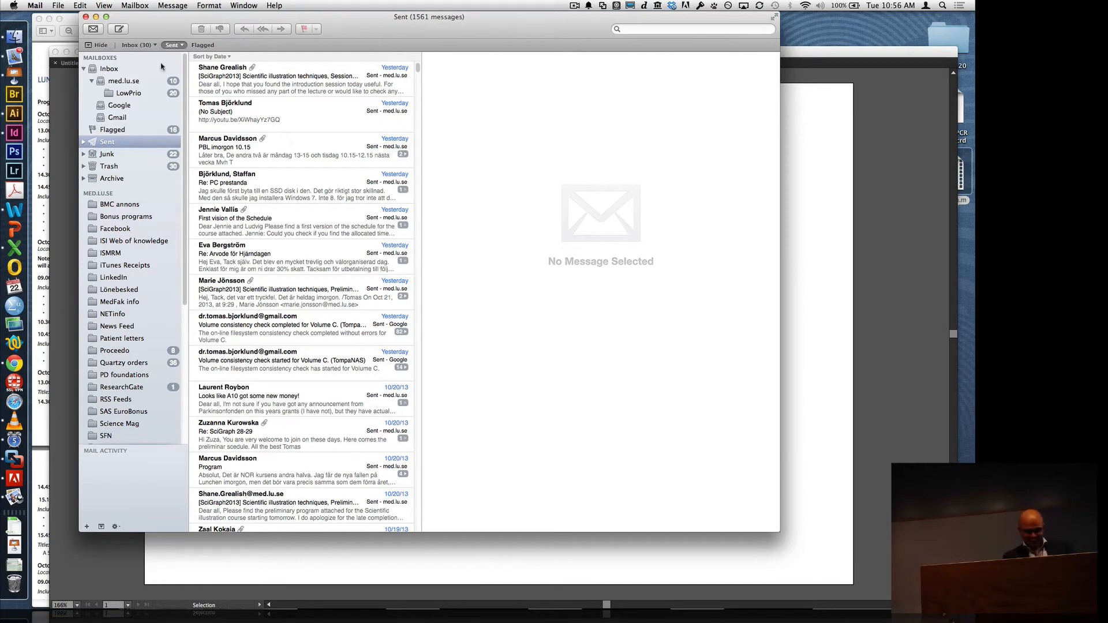
{"action": "left_click", "coordinate": [96, 17]}
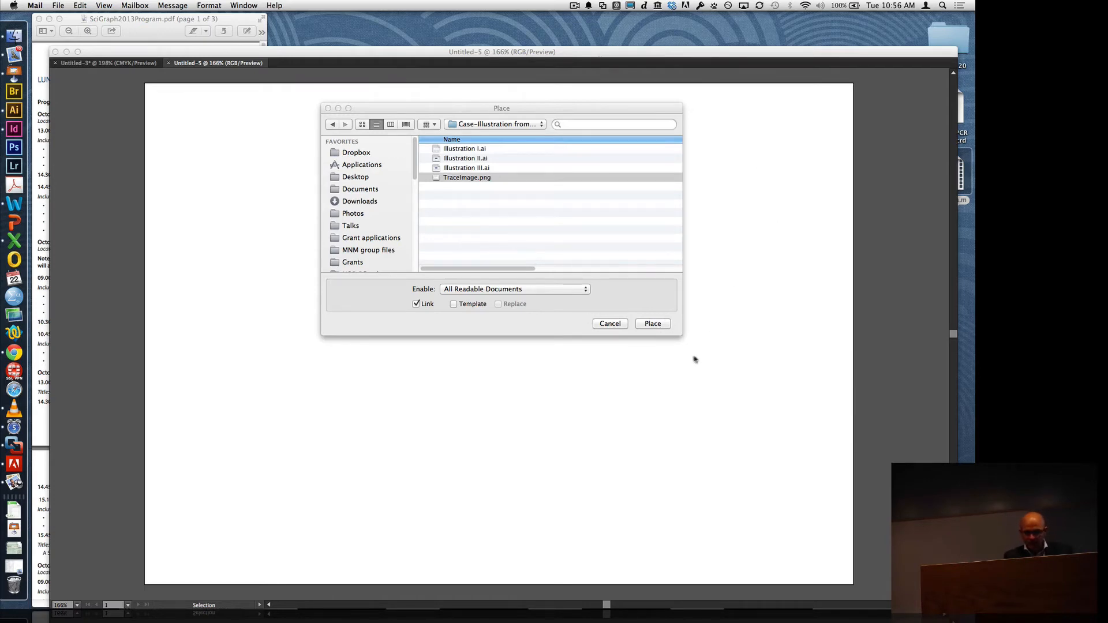
- Place TraceImage.png on the artboard as a linked file and delete it again
{"action": "left_click", "coordinate": [654, 325]}
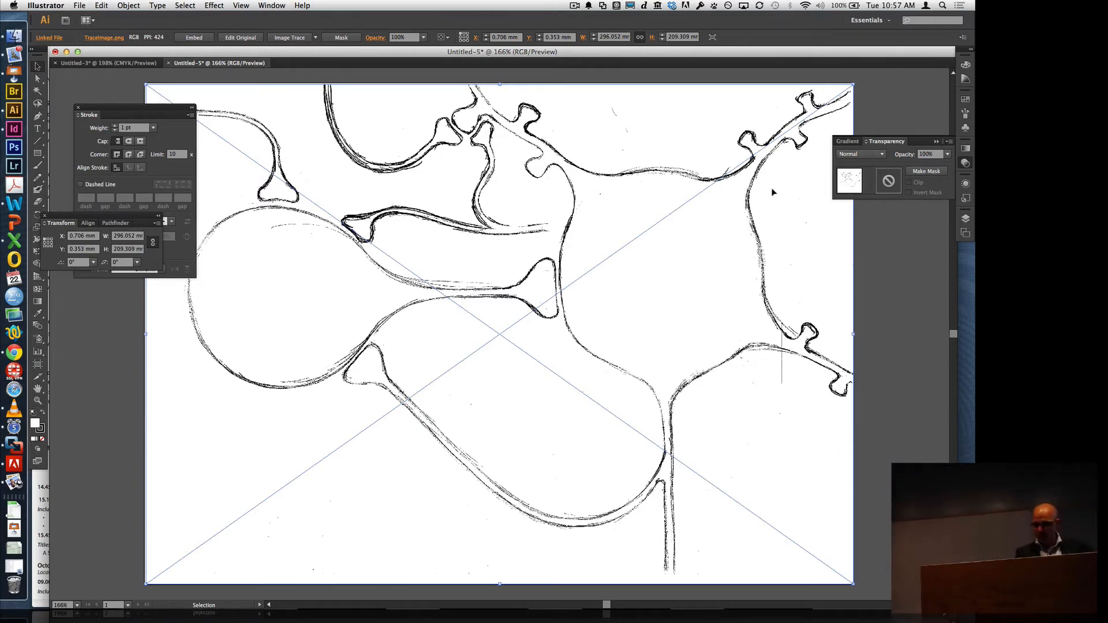
{"action": "key", "text": "Delete"}
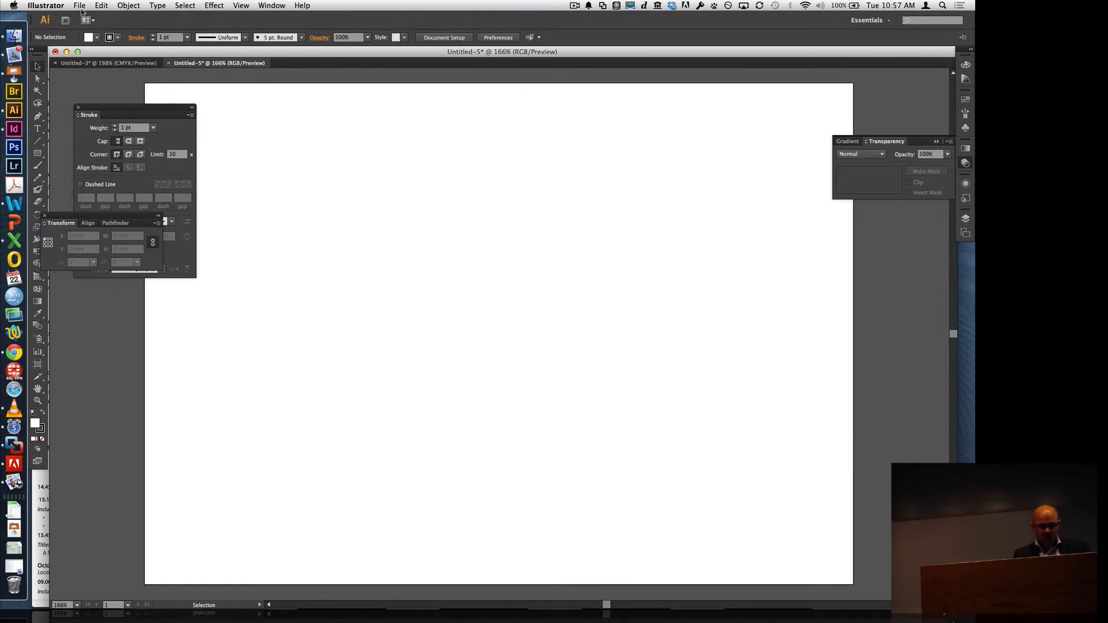
- Place TraceImage.png on the artboard as an embedded image with the Link option off
{"action": "left_click", "coordinate": [79, 6]}
{"action": "left_click", "coordinate": [115, 155]}
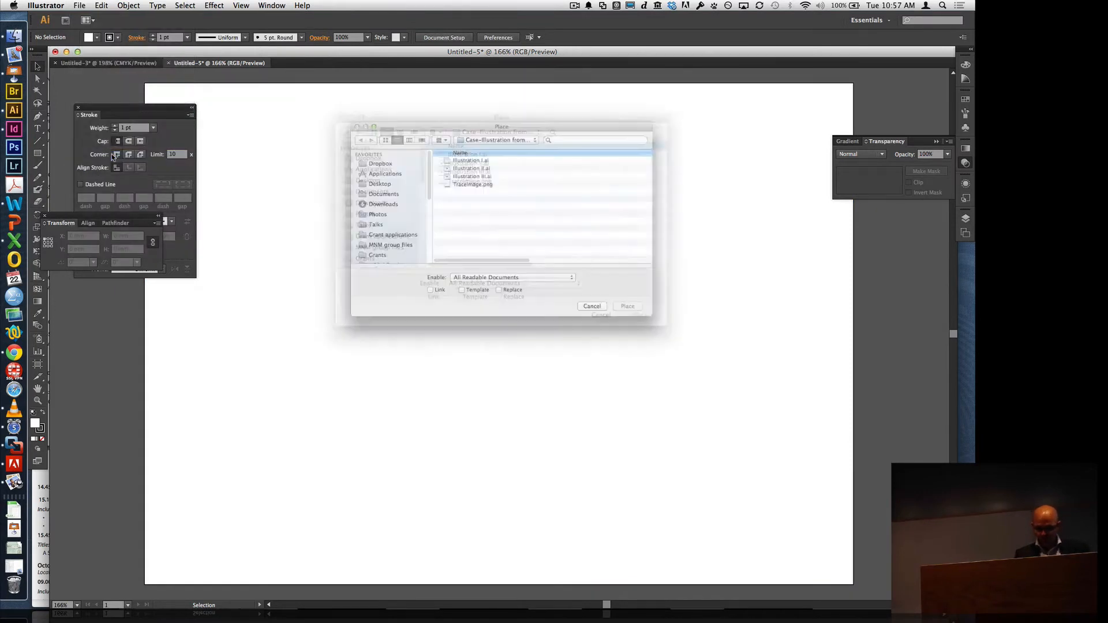
{"action": "left_click", "coordinate": [485, 178]}
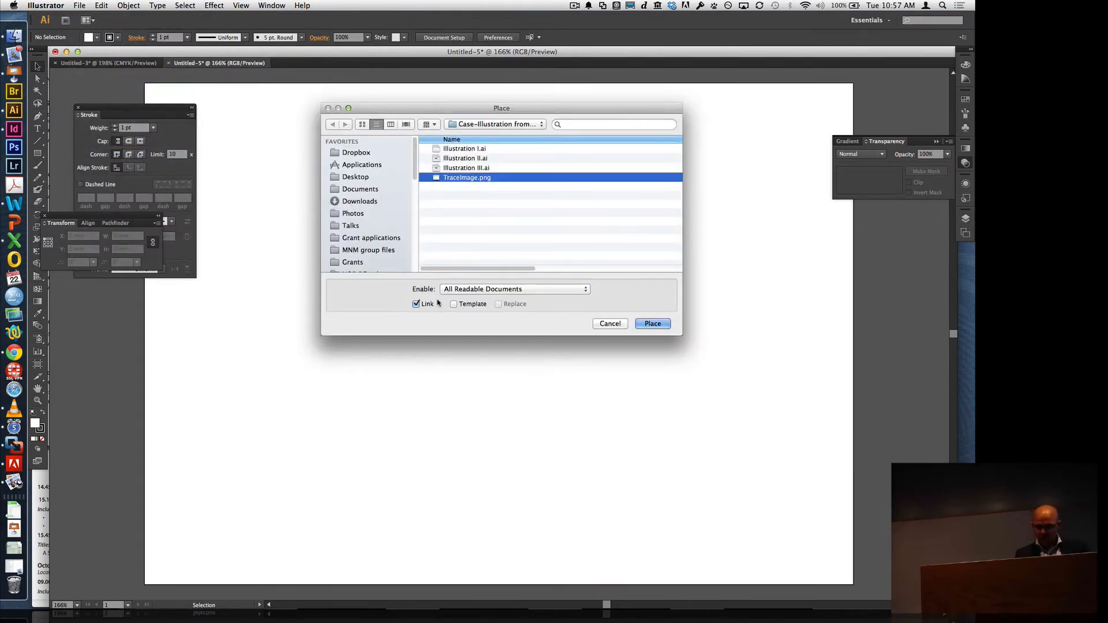
{"action": "left_click", "coordinate": [416, 304]}
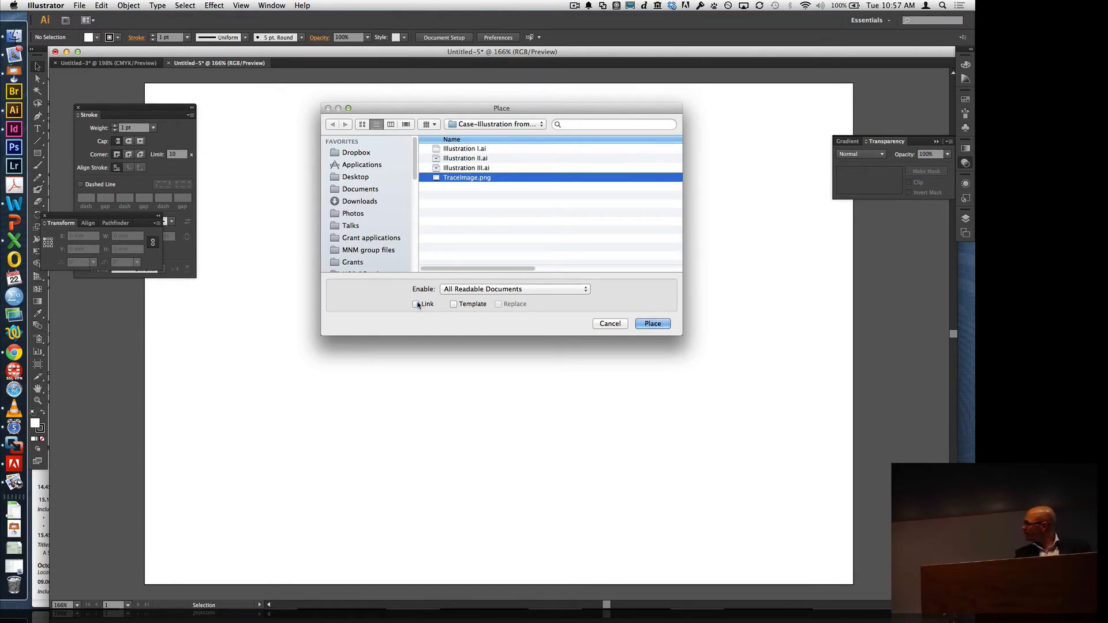
{"action": "left_click", "coordinate": [416, 304]}
{"action": "left_click", "coordinate": [653, 323]}
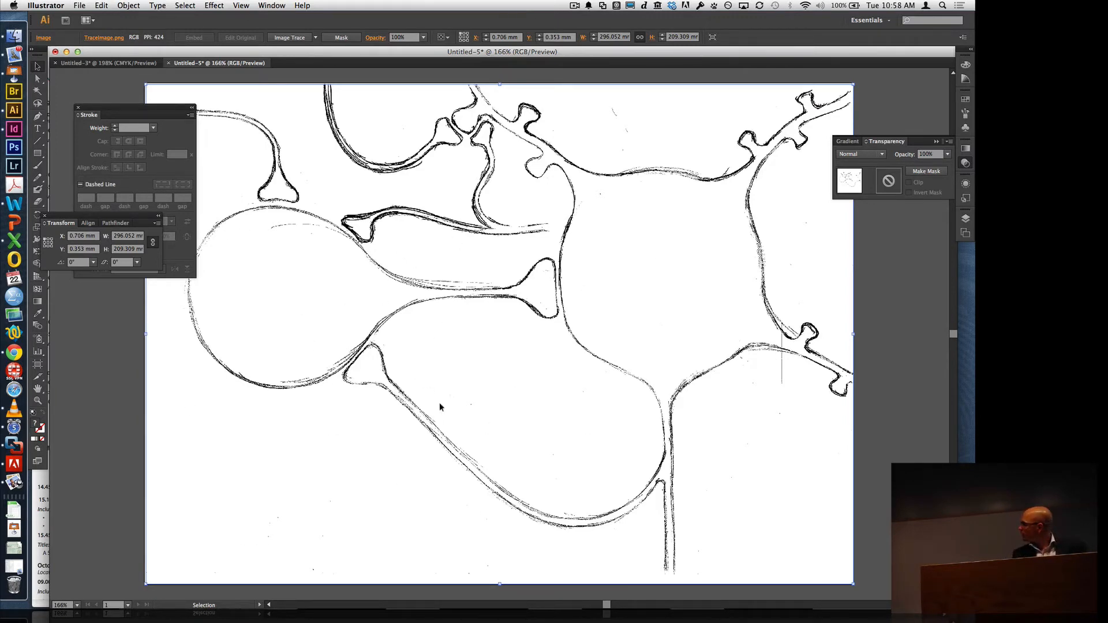
- Try moving the placed sketch across the artboard and undo the move
{"action": "mouse_move", "coordinate": [439, 404]}
{"action": "left_mouse_down"}
{"action": "mouse_move", "coordinate": [622, 438]}
{"action": "mouse_move", "coordinate": [640, 453]}
{"action": "left_mouse_up"}
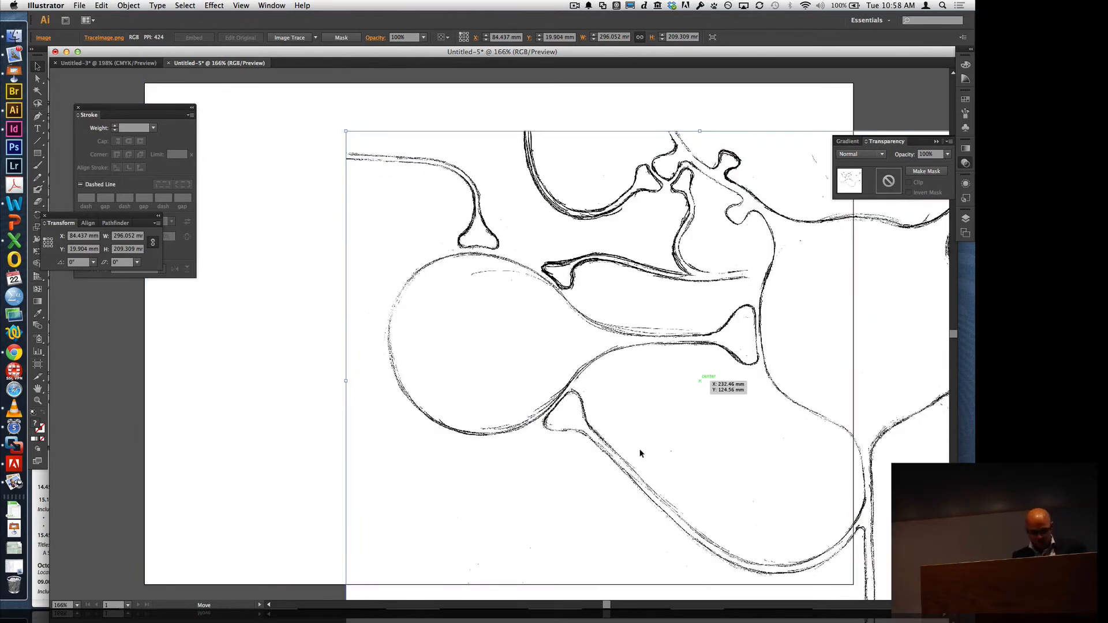
{"action": "key", "text": "super+z"}
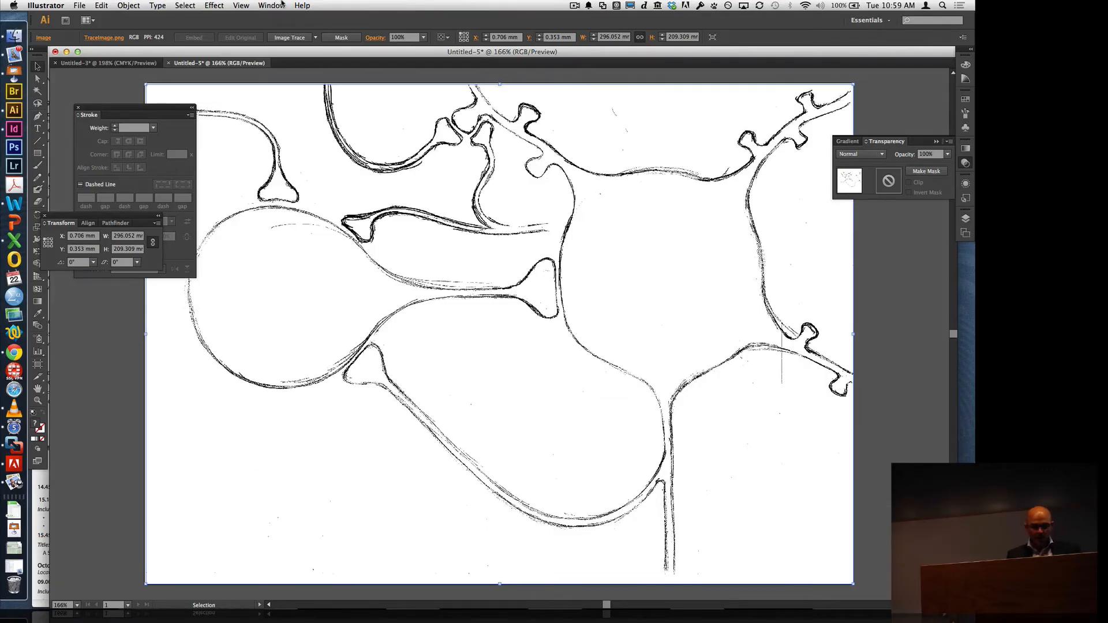
- Show the document's layers and hide Layer 1, which holds the placed sketch
{"action": "left_click", "coordinate": [282, 5]}
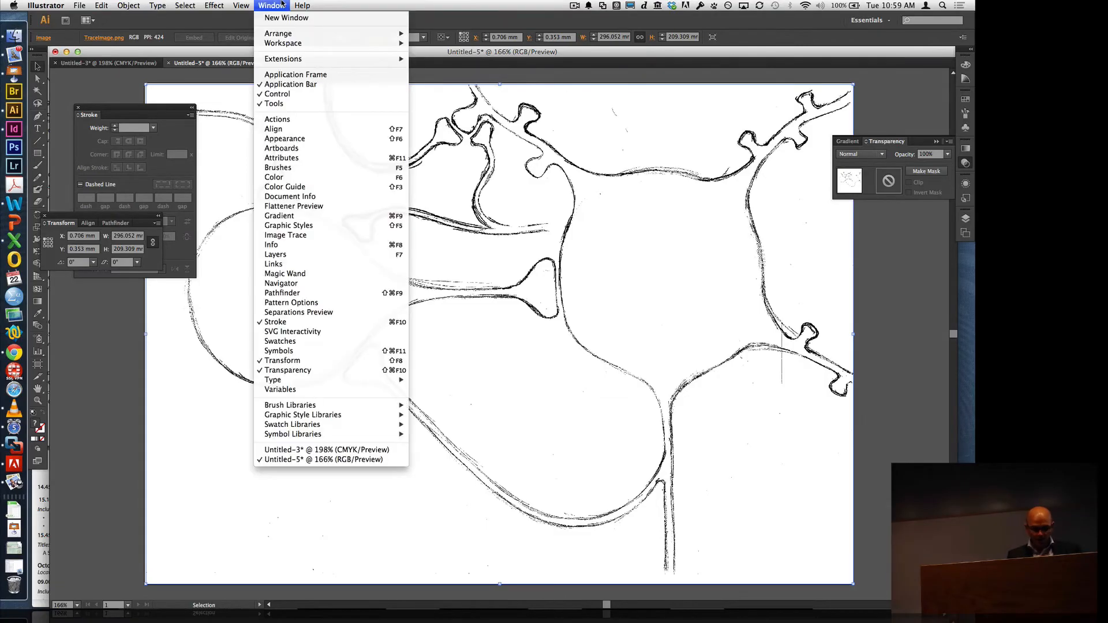
{"action": "left_click", "coordinate": [297, 255]}
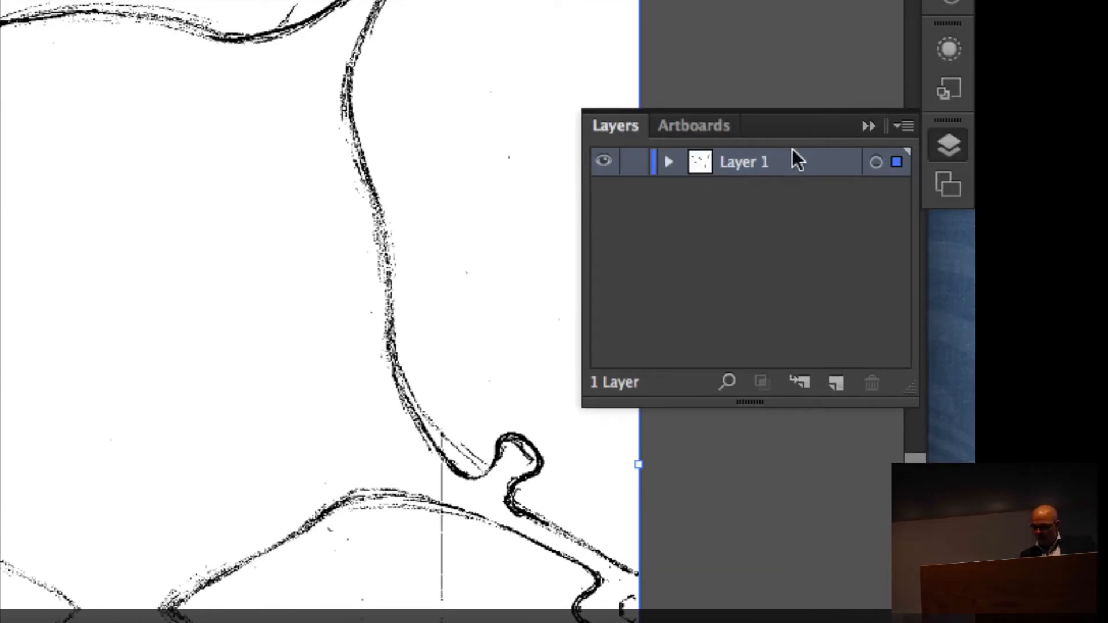
{"action": "left_click", "coordinate": [603, 163]}
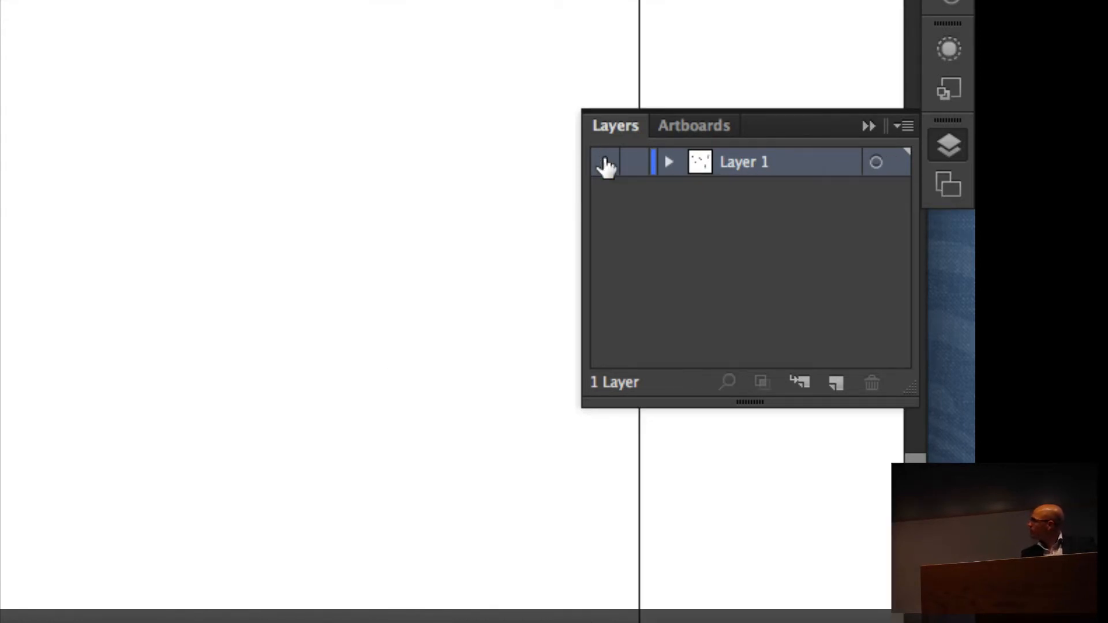
- Make Layer 1 with the placed sketch visible again and lock it
{"action": "left_click", "coordinate": [604, 164]}
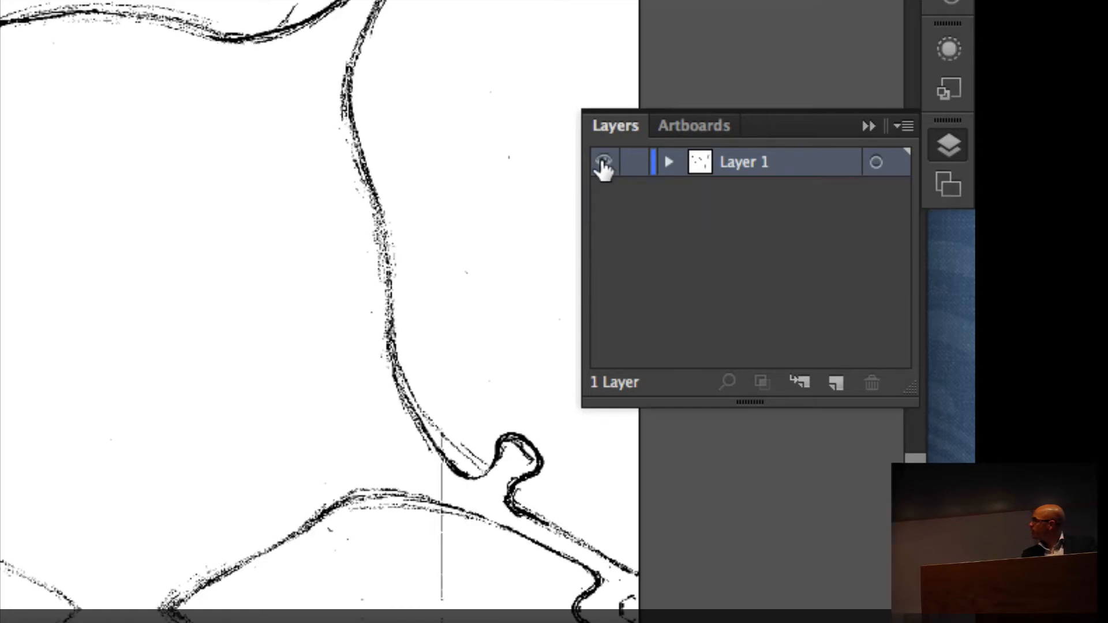
{"action": "left_click", "coordinate": [604, 164]}
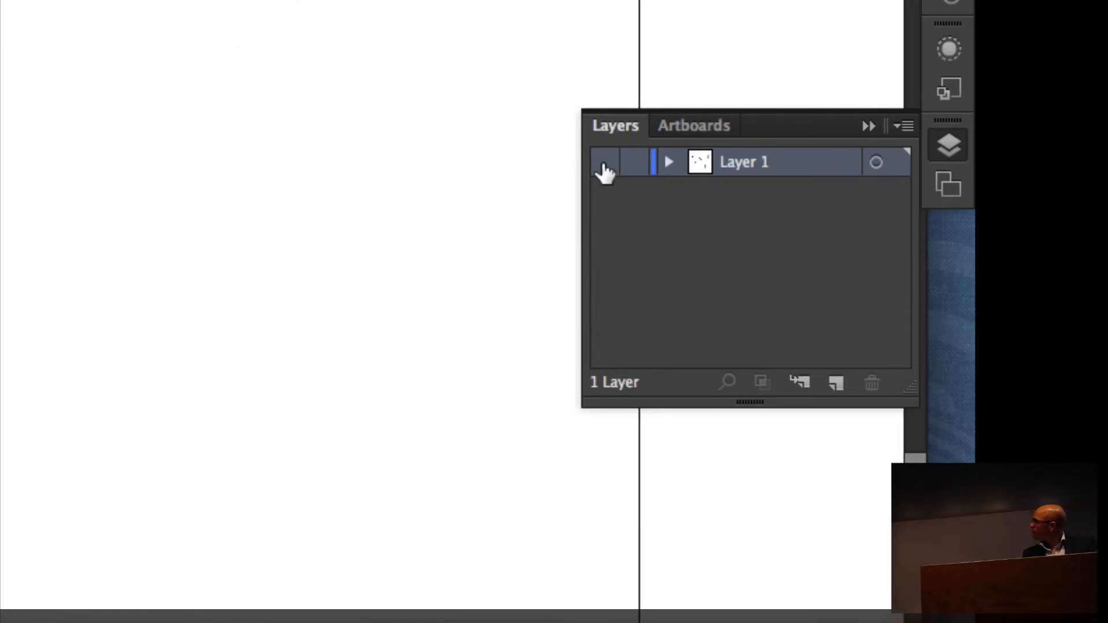
{"action": "left_click", "coordinate": [603, 165]}
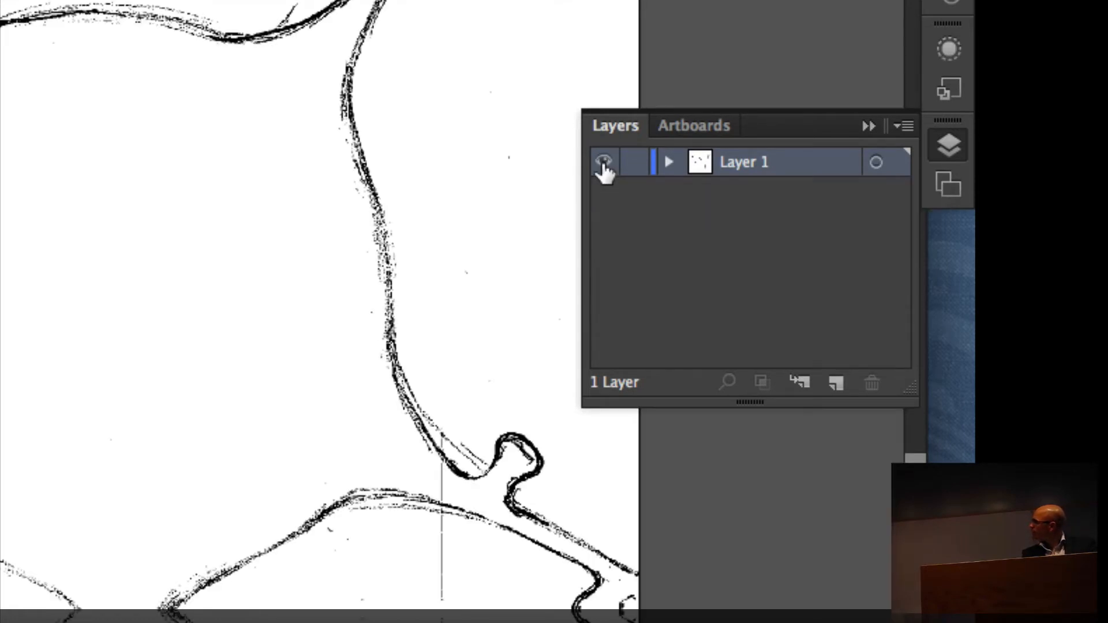
{"action": "left_click", "coordinate": [634, 164]}
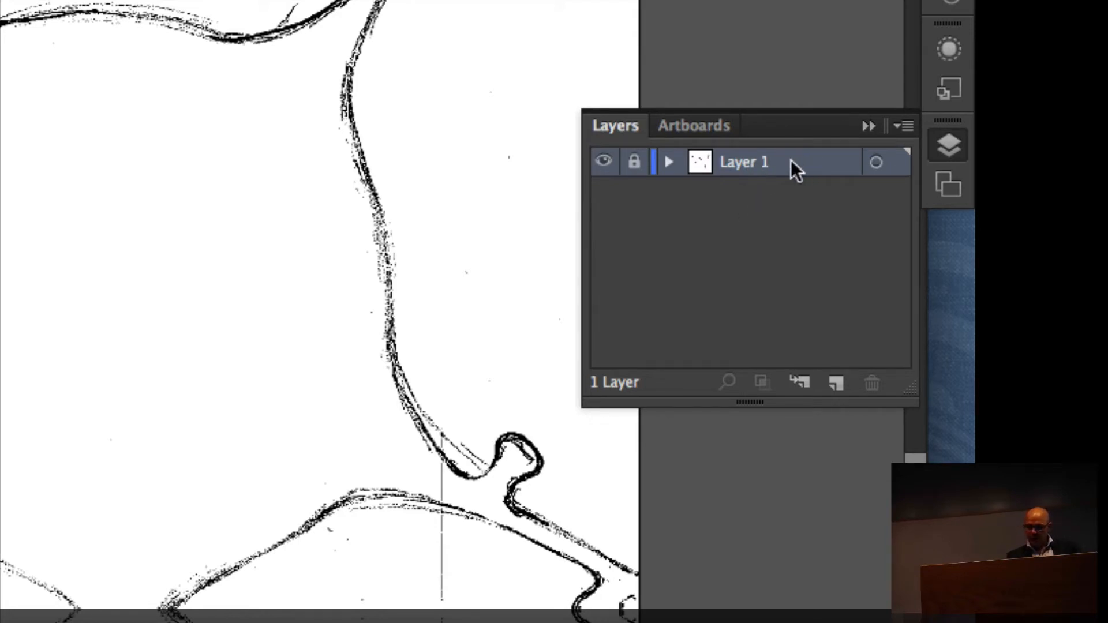
{"action": "double_click", "coordinate": [750, 157]}
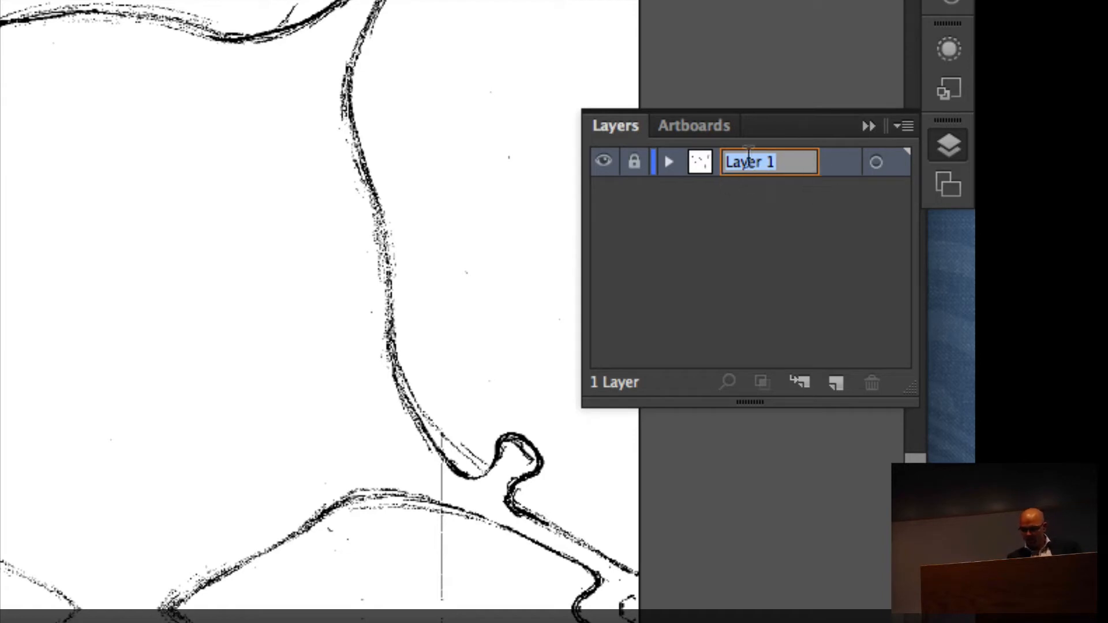
{"action": "key", "text": "Return"}
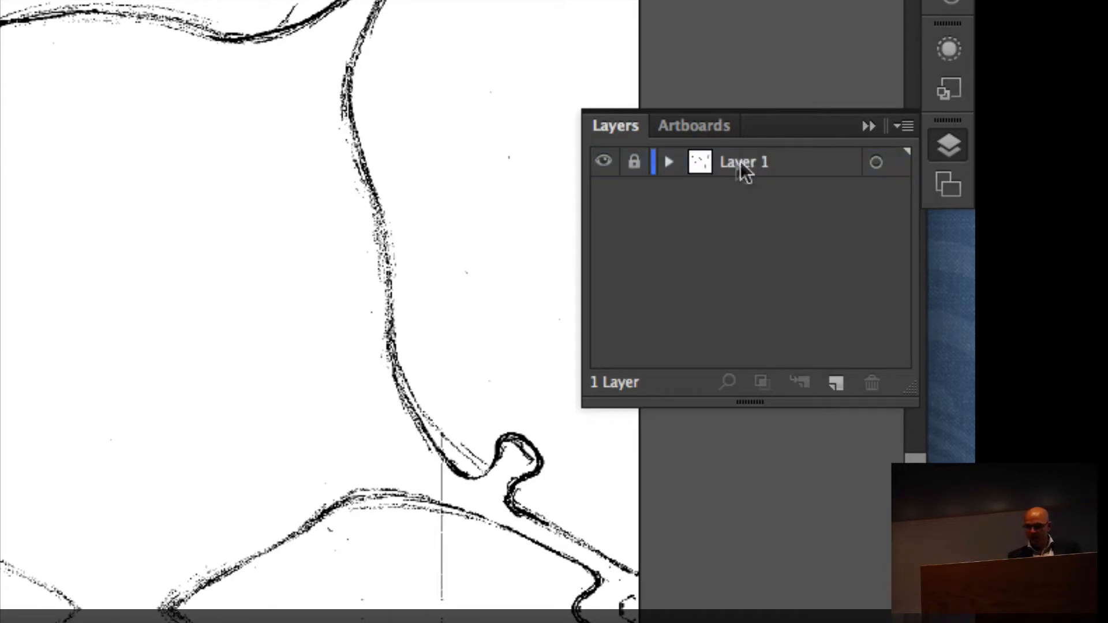
- Dim the images on Layer 1 to 40% in its layer options, keeping the layer locked and shown
{"action": "left_click", "coordinate": [701, 163]}
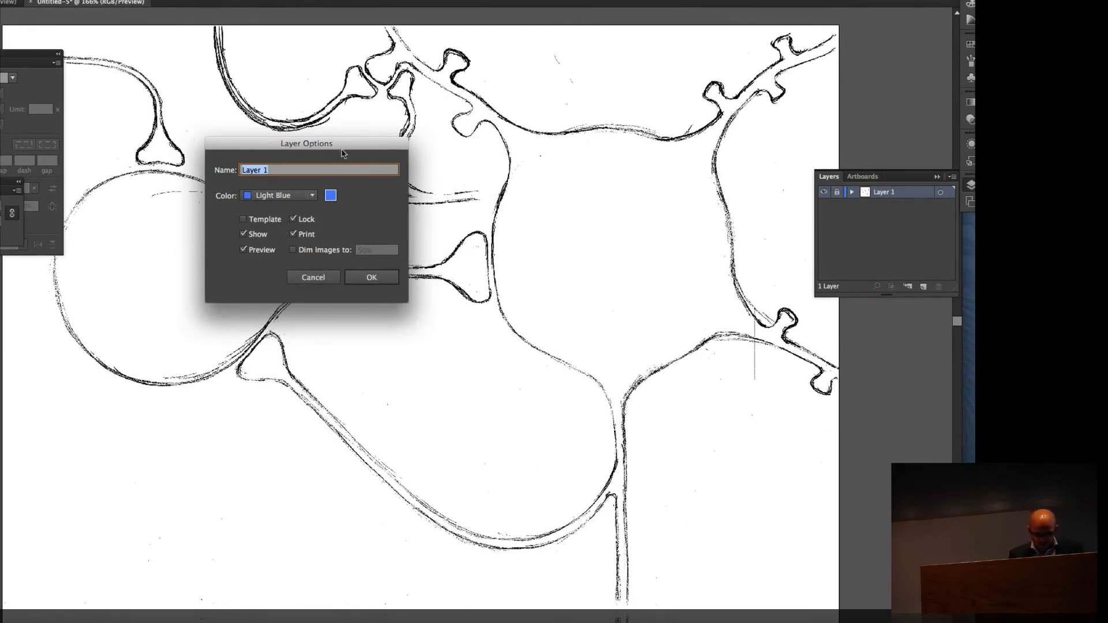
{"action": "left_click_drag", "start_coordinate": [342, 153], "coordinate": [726, 155]}
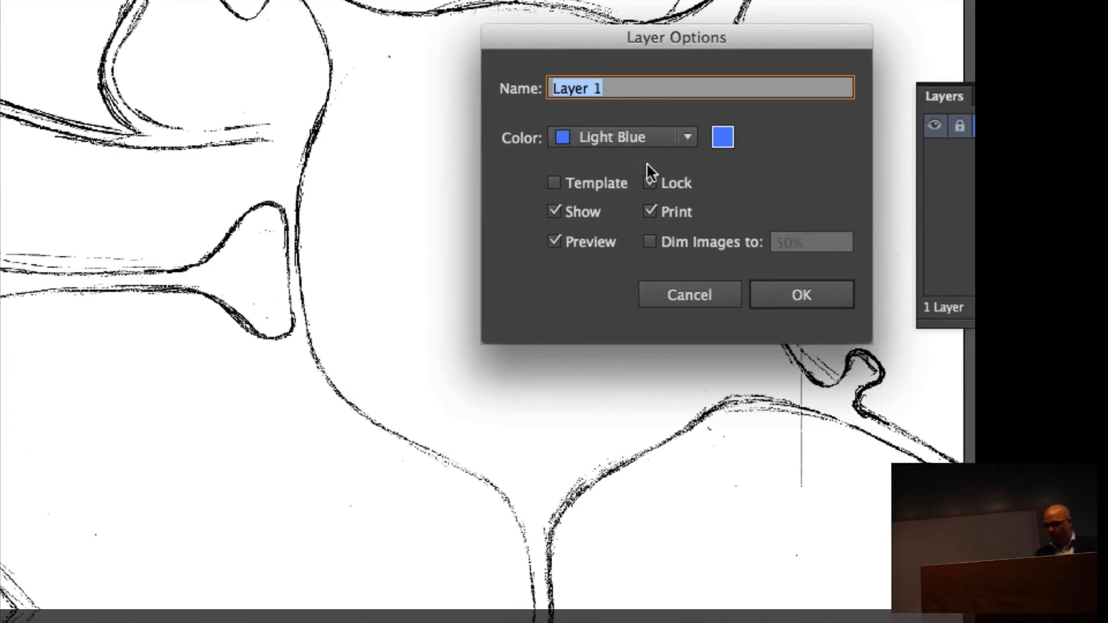
{"action": "left_click", "coordinate": [650, 180]}
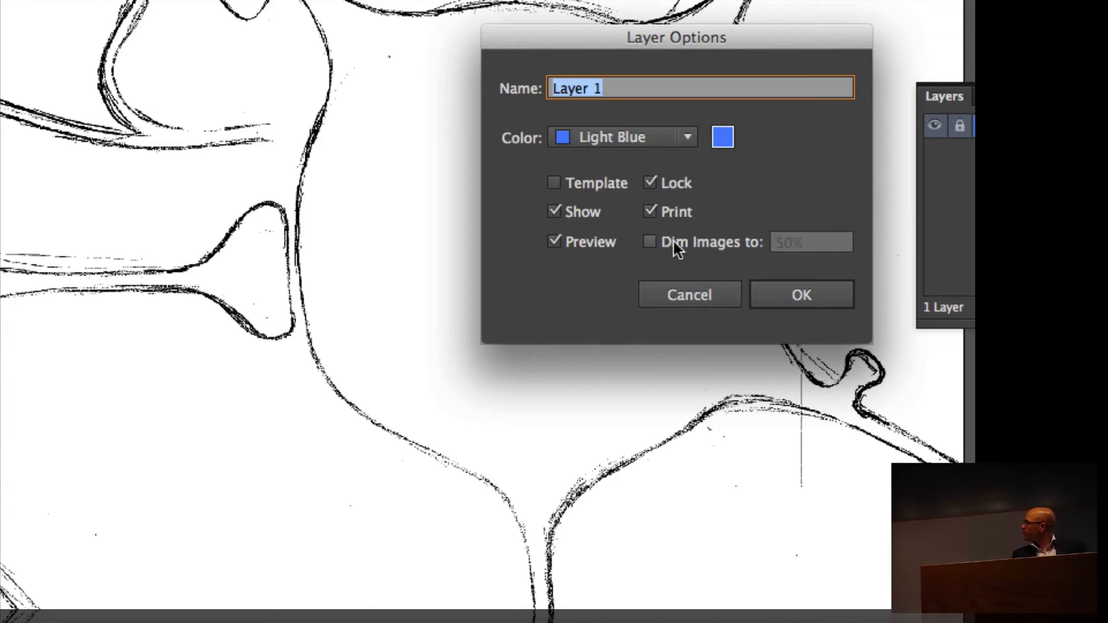
{"action": "left_click", "coordinate": [650, 241]}
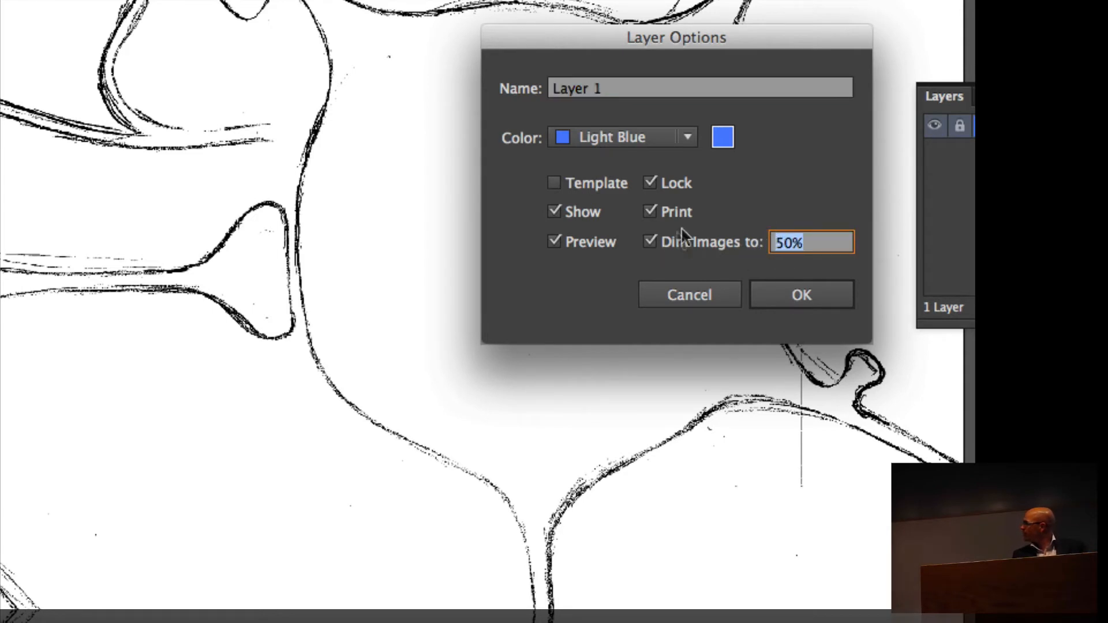
{"action": "left_click", "coordinate": [782, 243]}
{"action": "key", "text": "BackSpace"}
{"action": "type", "text": "4"}
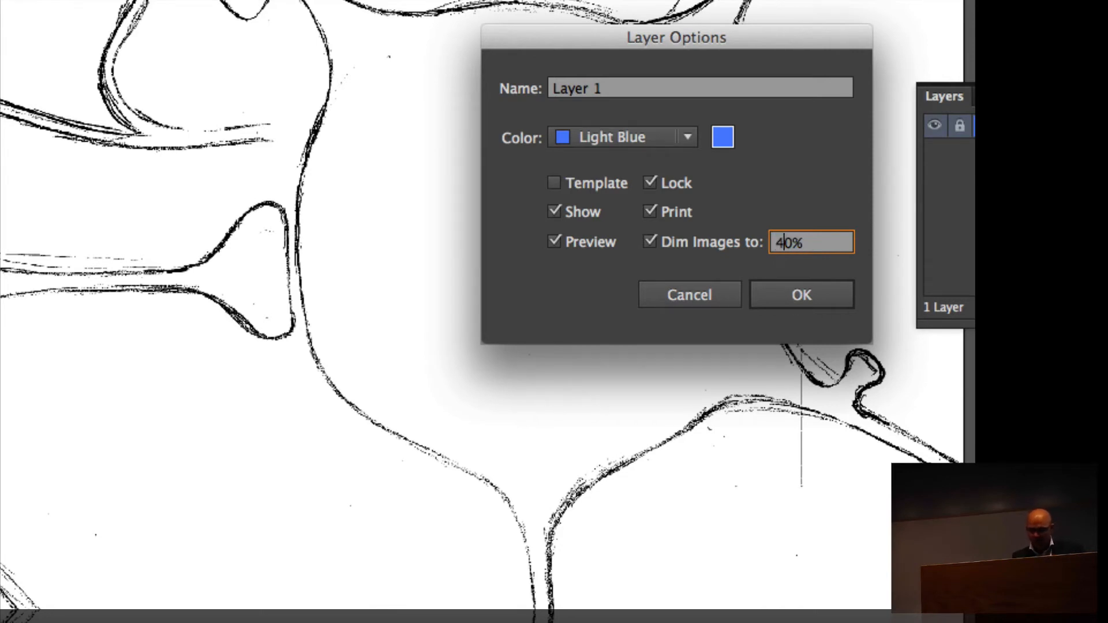
{"action": "left_click", "coordinate": [801, 295]}
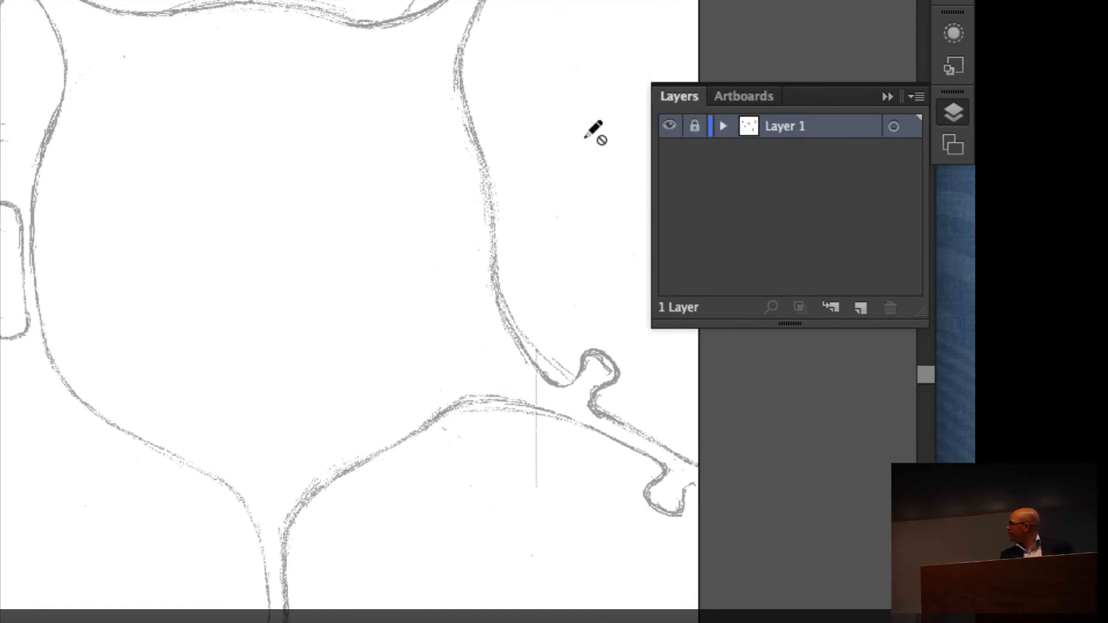
{"action": "left_click", "coordinate": [669, 127]}
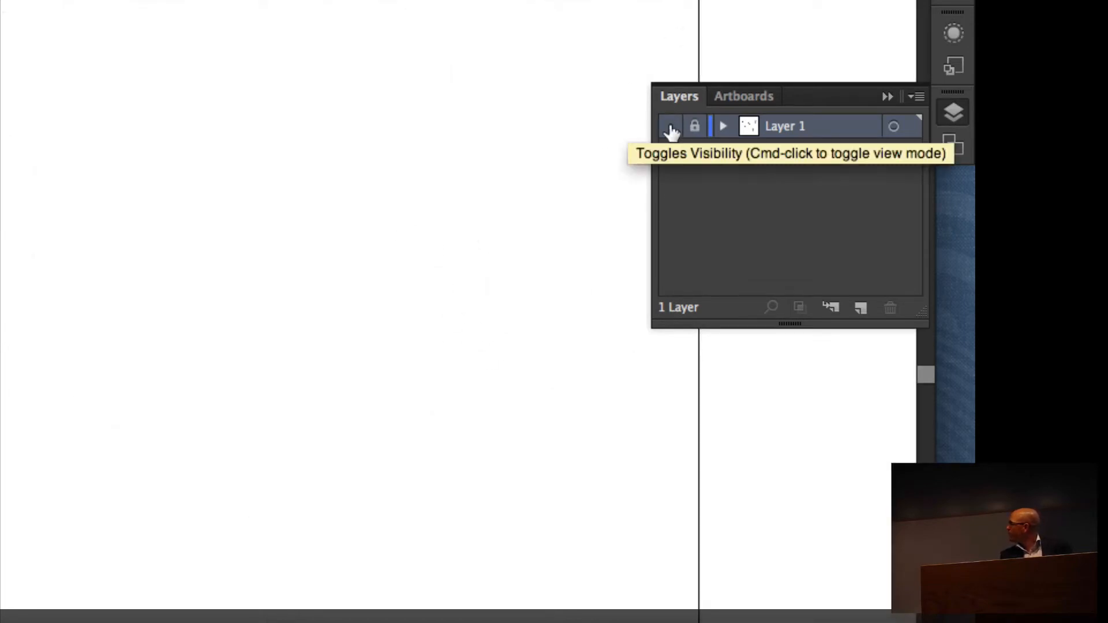
{"action": "left_click", "coordinate": [668, 126]}
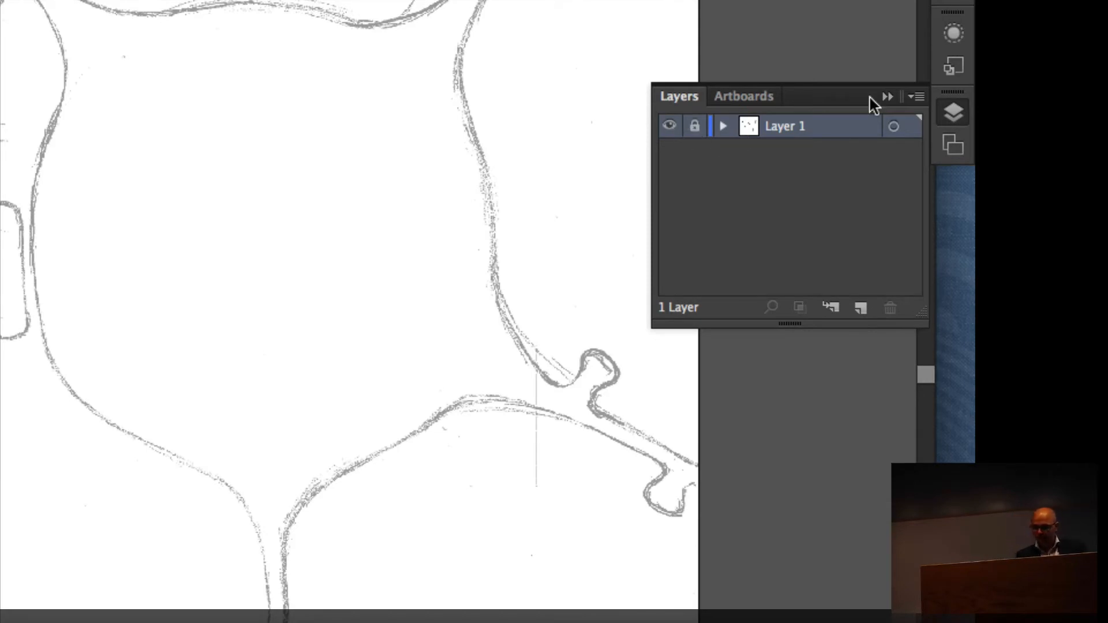
- Create a new layer named Layer 2 above the sketch layer with the Light Red layer colour
{"action": "left_click", "coordinate": [916, 97]}
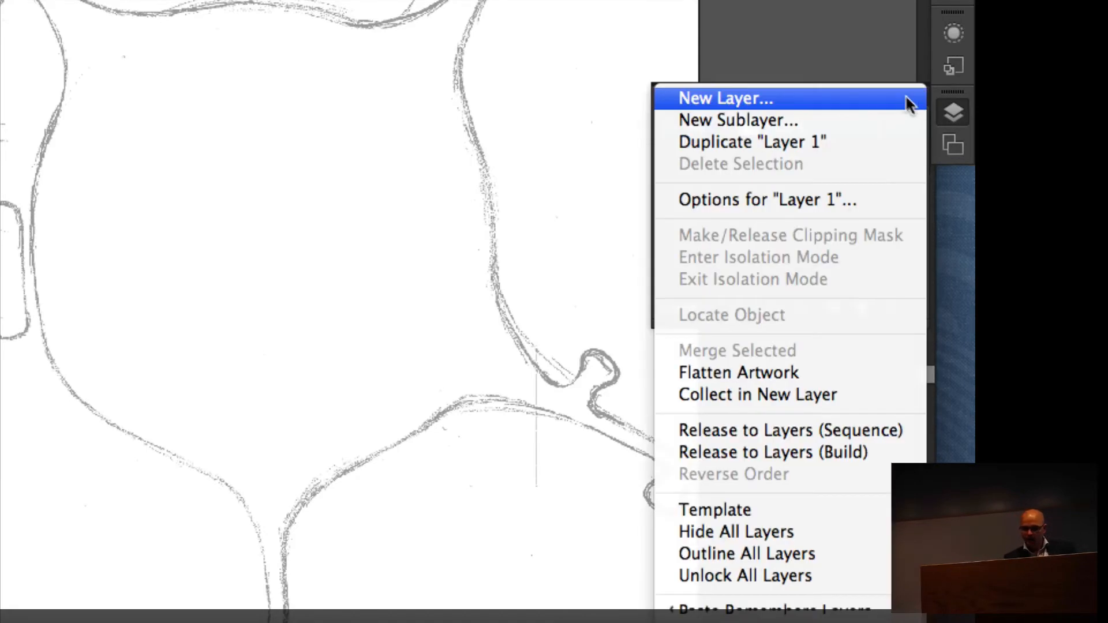
{"action": "left_click", "coordinate": [905, 102]}
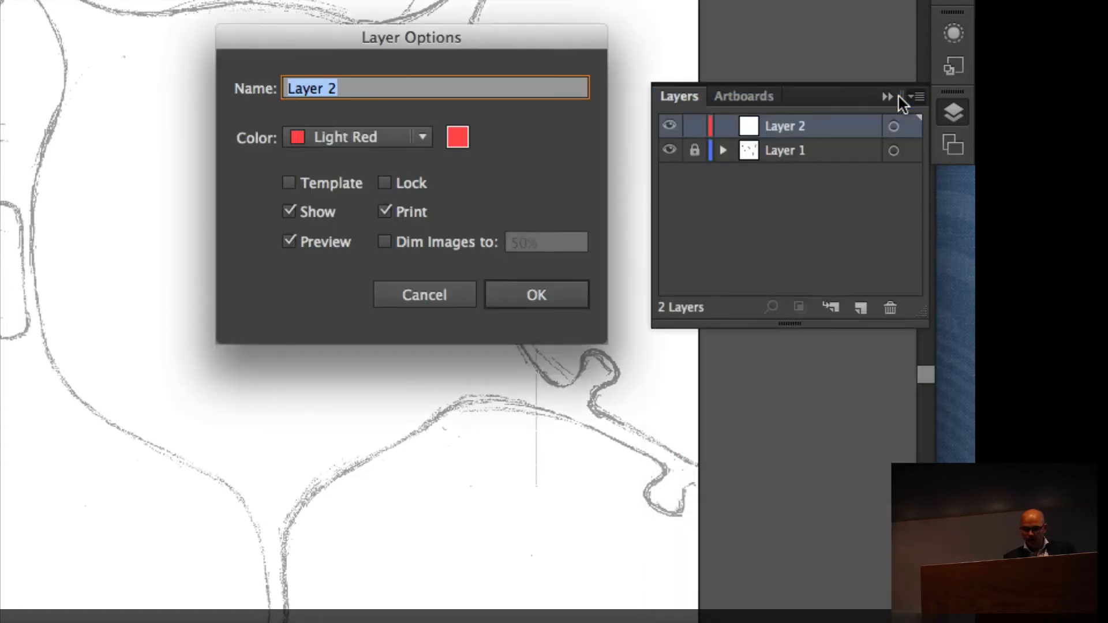
{"action": "left_click", "coordinate": [408, 136]}
{"action": "left_click", "coordinate": [482, 161]}
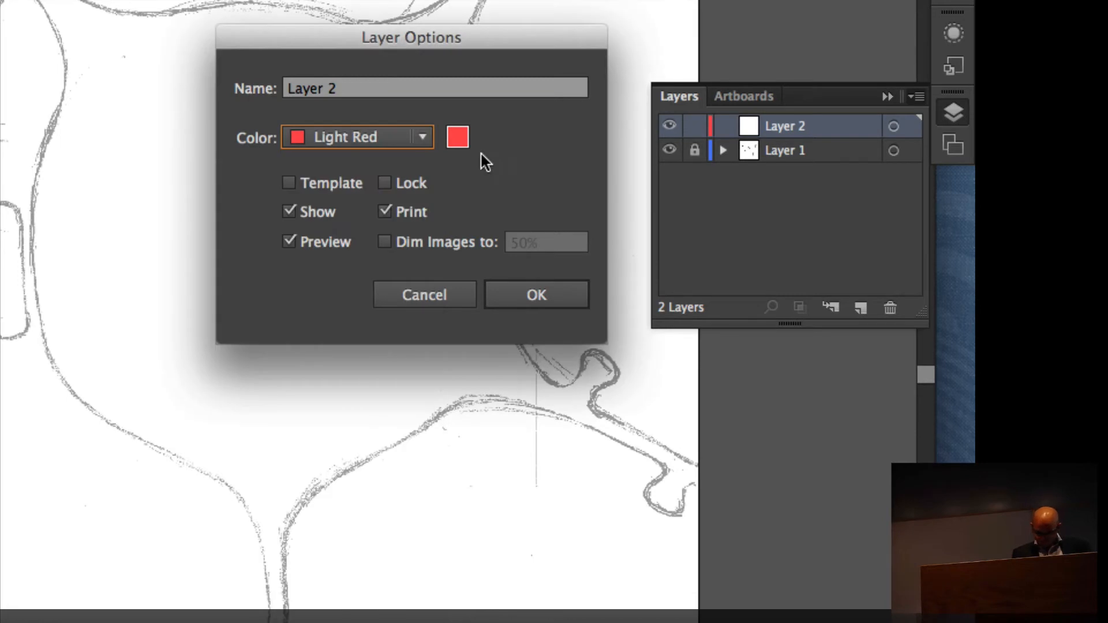
{"action": "left_click", "coordinate": [538, 297]}
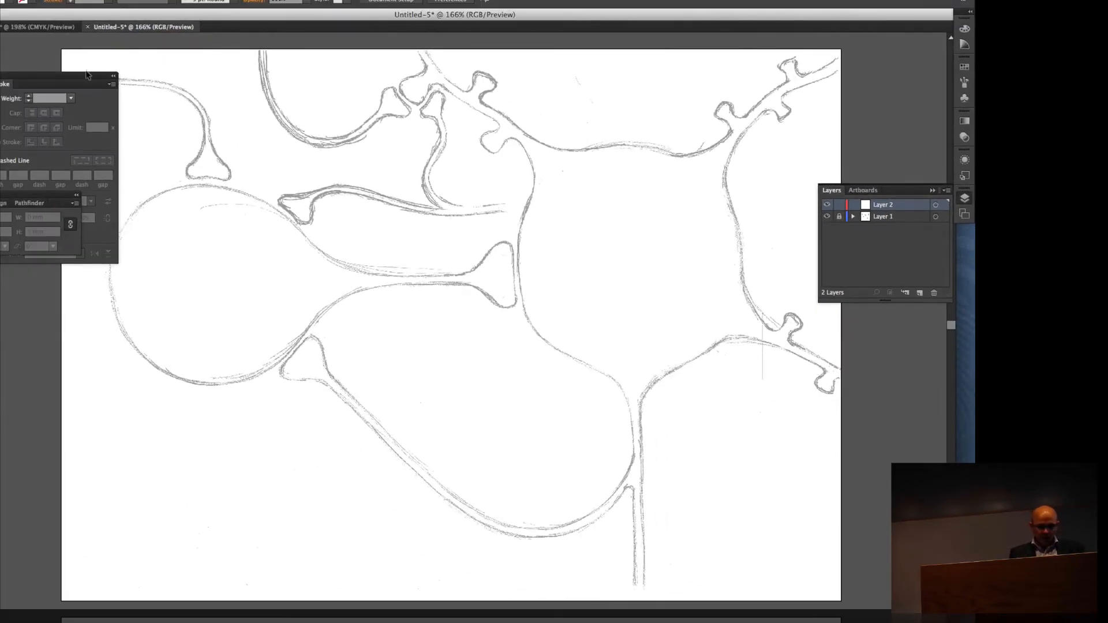
- Close the floating Stroke and Transform panels that cover the sketch
{"action": "left_click_drag", "start_coordinate": [87, 74], "coordinate": [164, 82]}
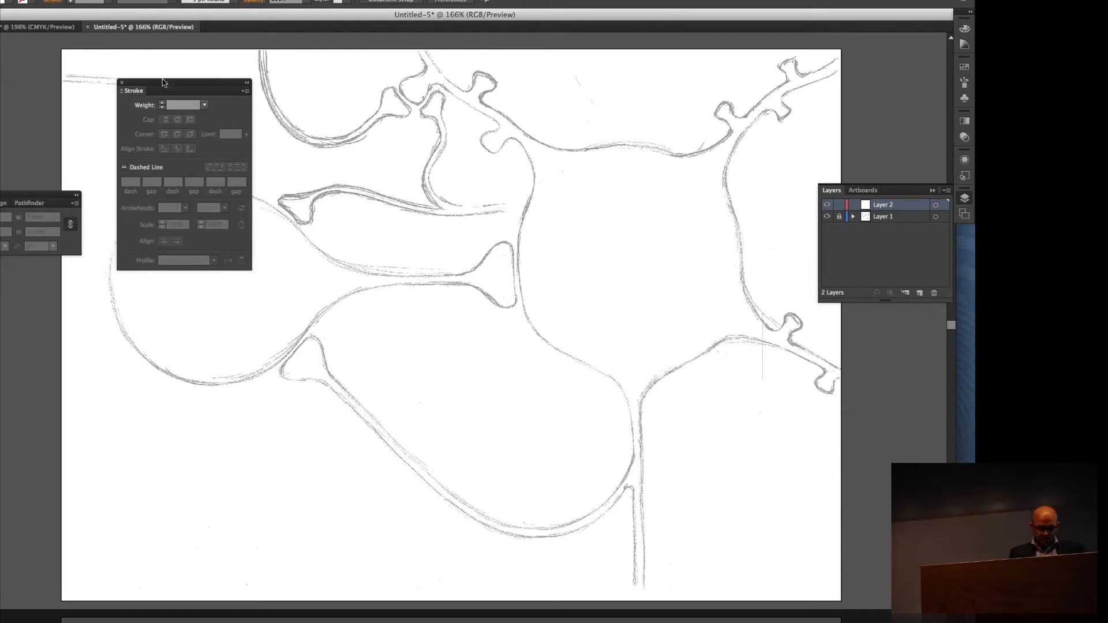
{"action": "left_click", "coordinate": [120, 83]}
{"action": "scroll", "coordinate": [86, 143], "scroll_direction": "left", "scroll_amount": 5}
{"action": "left_click_drag", "start_coordinate": [9, 196], "coordinate": [179, 188]}
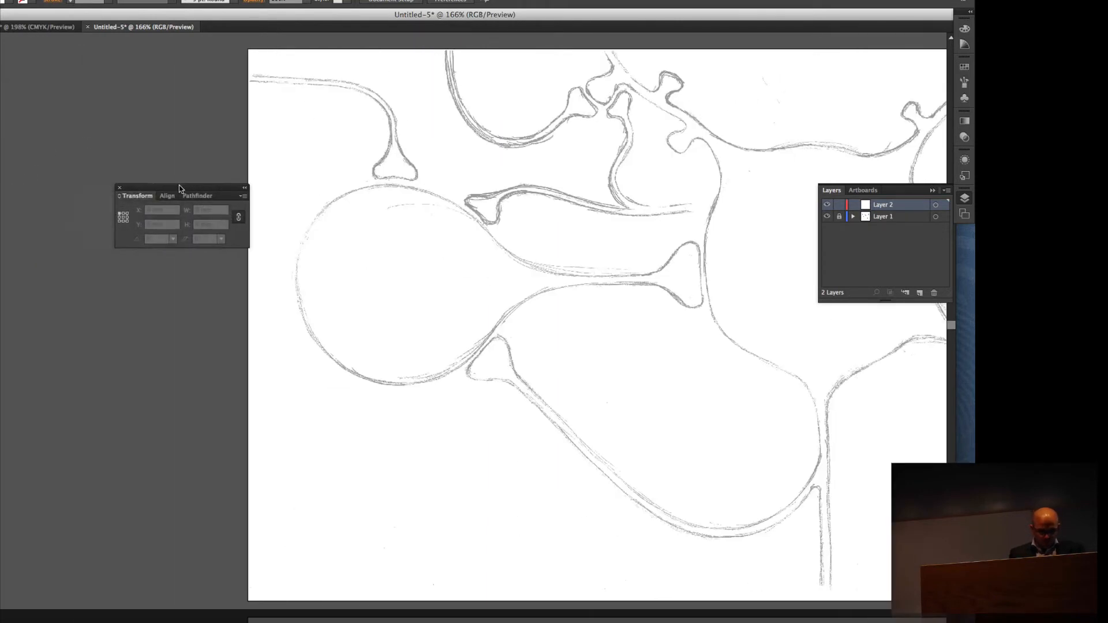
{"action": "left_click", "coordinate": [120, 187]}
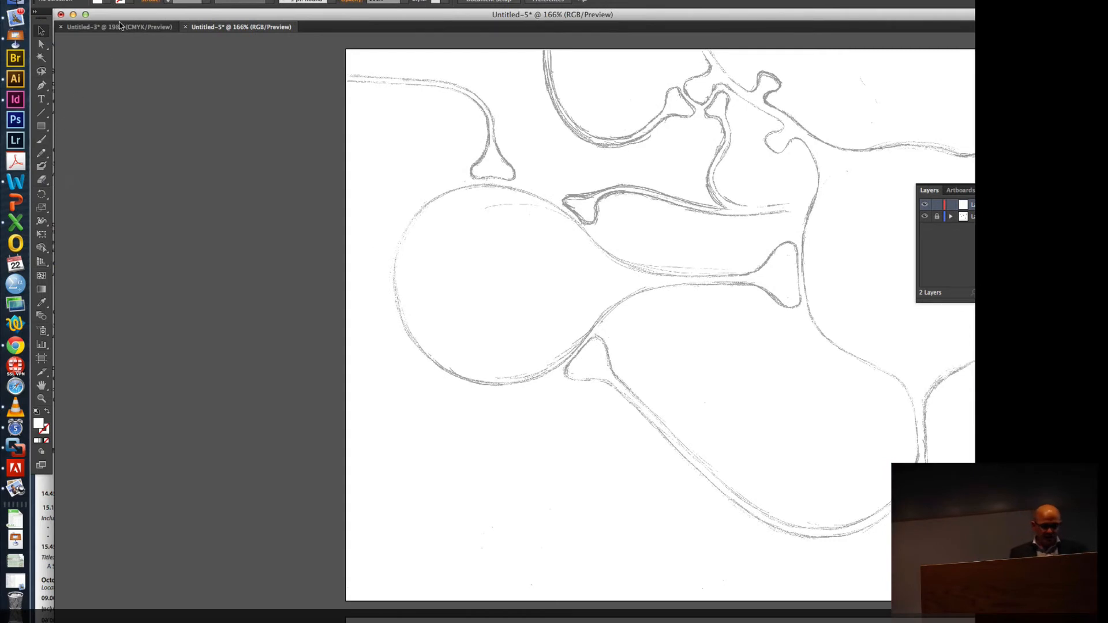
- Trace the large round shape's upper edge and stem freehand with the Pencil tool, using the default black stroke and no fill
{"action": "left_click", "coordinate": [41, 153]}
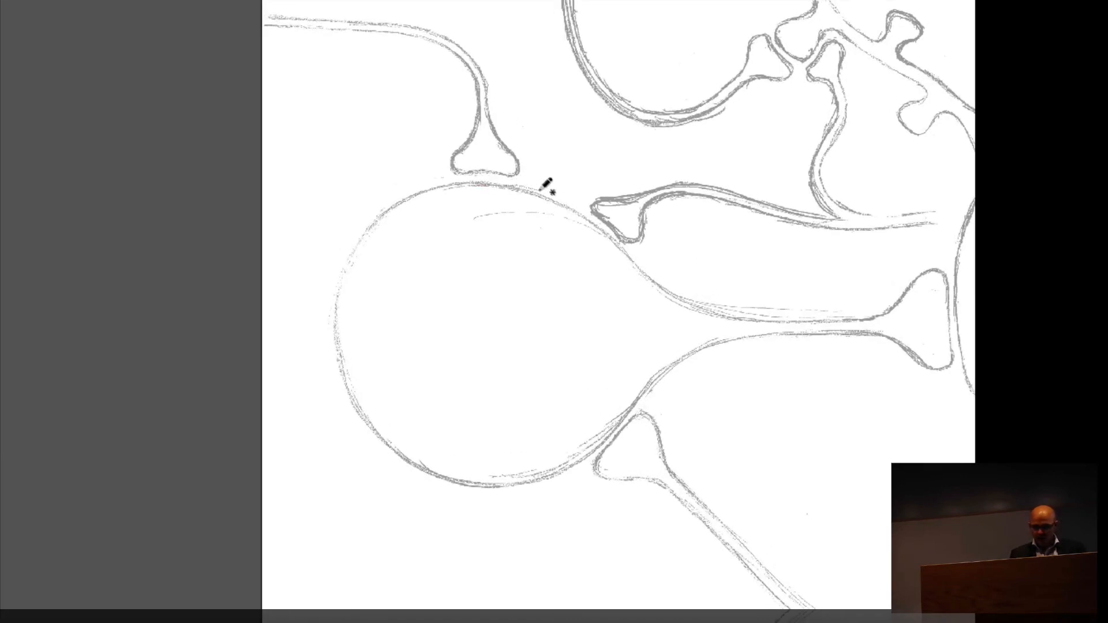
{"action": "mouse_move", "coordinate": [540, 189]}
{"action": "left_mouse_down"}
{"action": "mouse_move", "coordinate": [592, 210]}
{"action": "mouse_move", "coordinate": [673, 284]}
{"action": "mouse_move", "coordinate": [744, 310]}
{"action": "mouse_move", "coordinate": [891, 318]}
{"action": "mouse_move", "coordinate": [934, 266]}
{"action": "mouse_move", "coordinate": [950, 281]}
{"action": "mouse_move", "coordinate": [951, 360]}
{"action": "mouse_move", "coordinate": [931, 369]}
{"action": "mouse_move", "coordinate": [881, 341]}
{"action": "mouse_move", "coordinate": [794, 336]}
{"action": "left_mouse_up"}
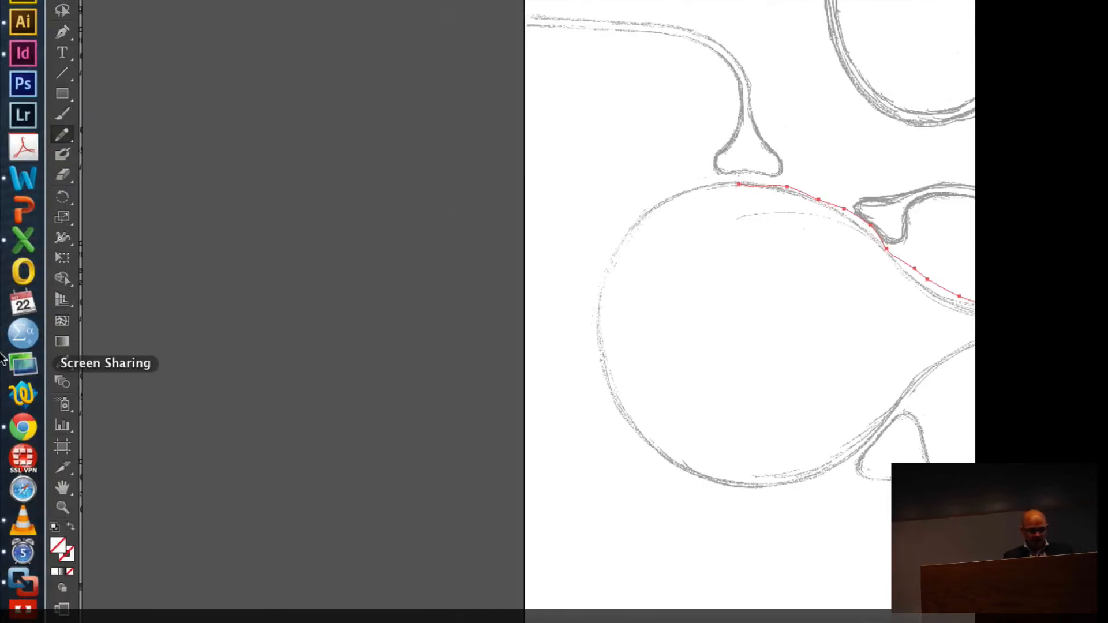
{"action": "left_click", "coordinate": [54, 527]}
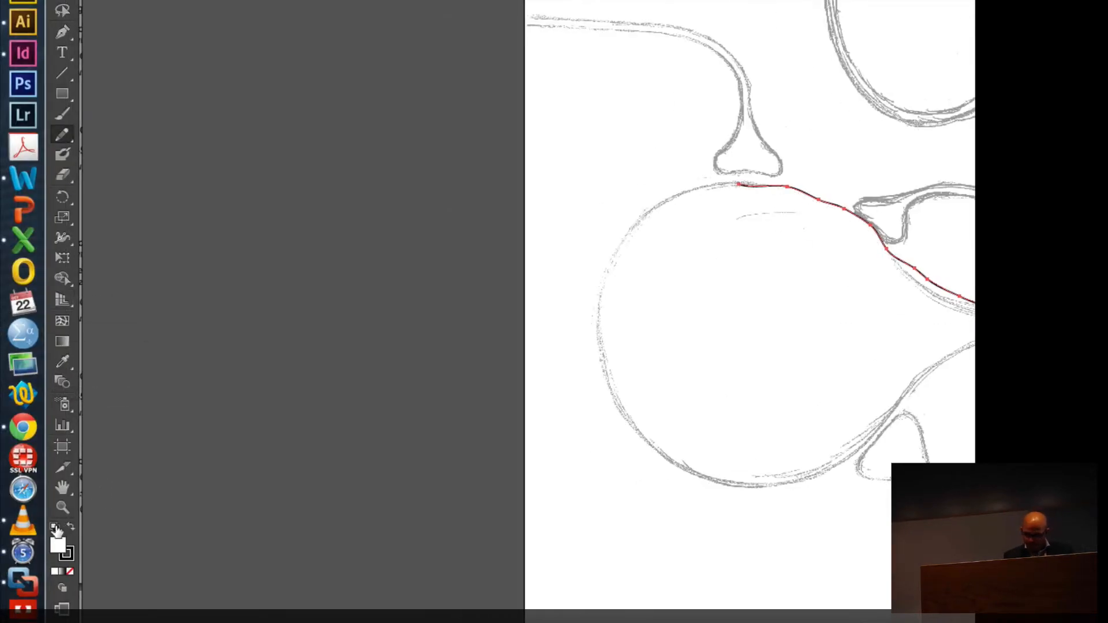
{"action": "left_click", "coordinate": [70, 571]}
{"action": "scroll", "coordinate": [716, 448], "scroll_direction": "right", "scroll_amount": 10}
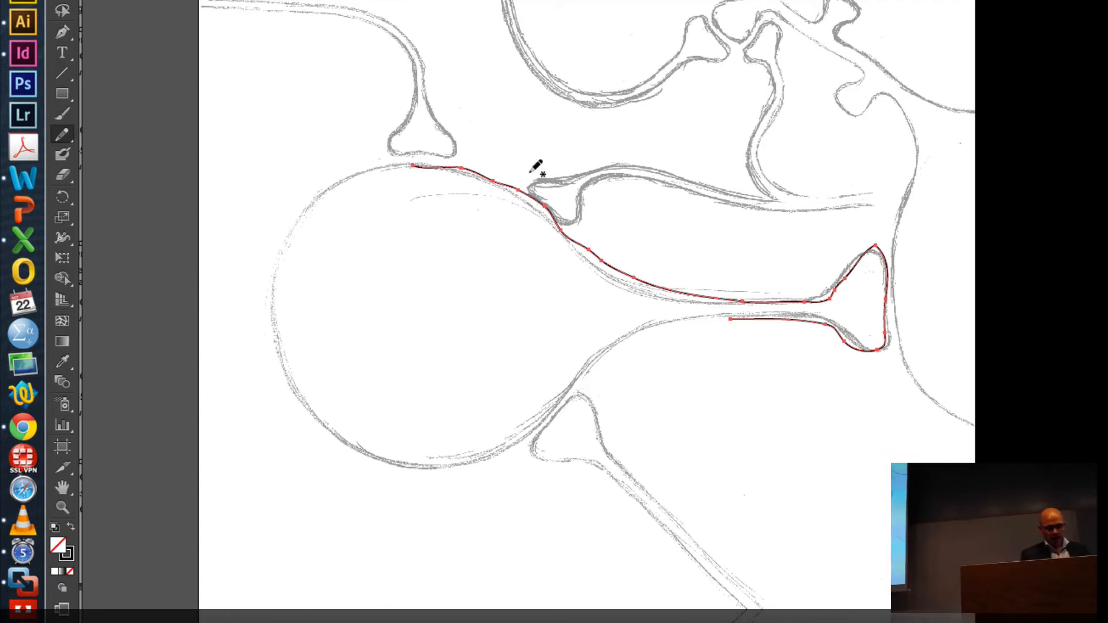
- Delete the pencil-drawn path and switch to the Pen tool
{"action": "left_click", "coordinate": [71, 56]}
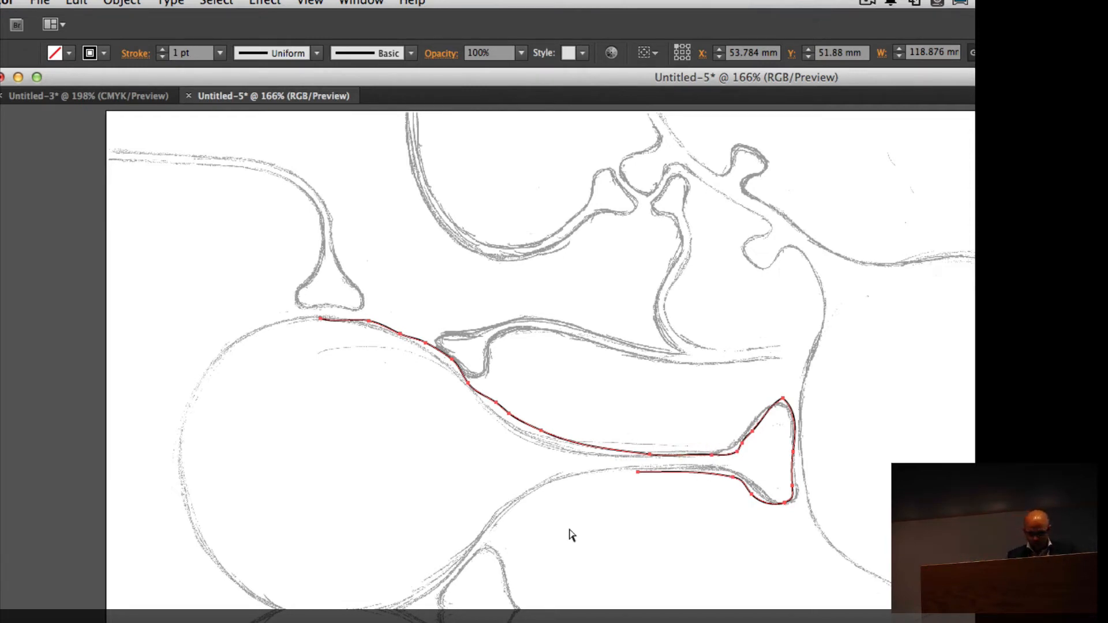
{"action": "key", "text": "Delete"}
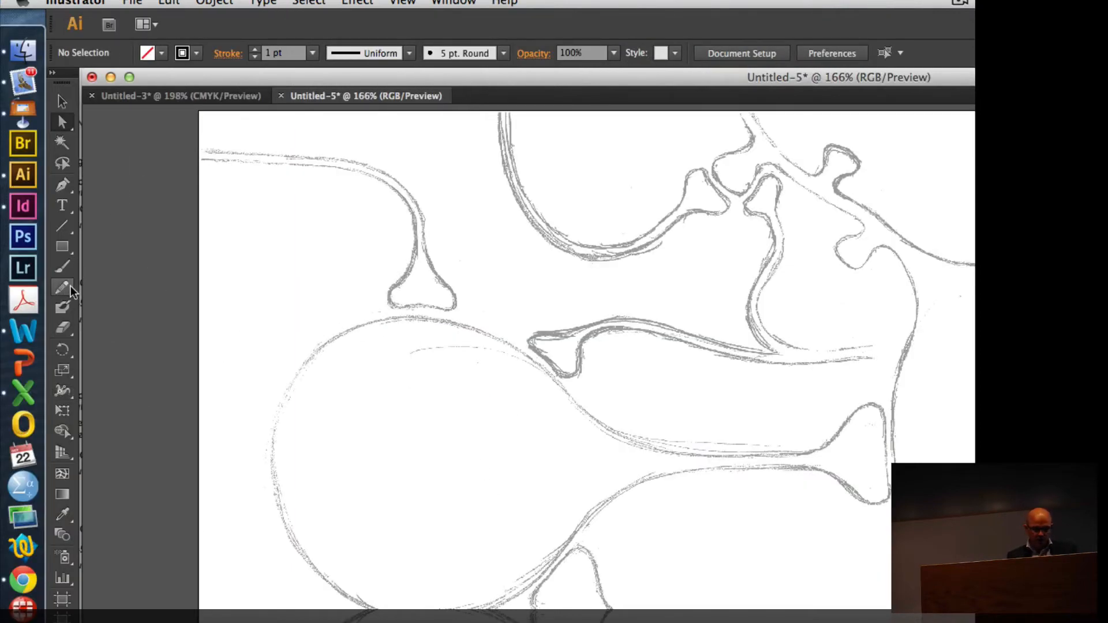
{"action": "left_click", "coordinate": [62, 187]}
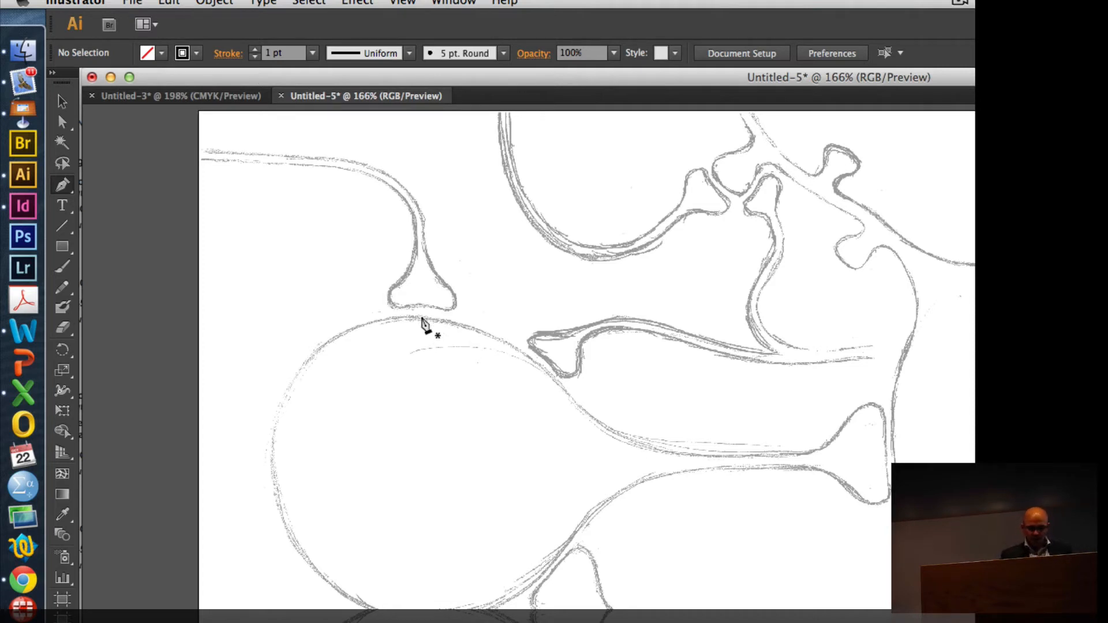
- Try tracing the round shape's upper edge with a two-point Pen curve using long handles, and undo it
{"action": "left_click_drag", "start_coordinate": [492, 319], "coordinate": [568, 329]}
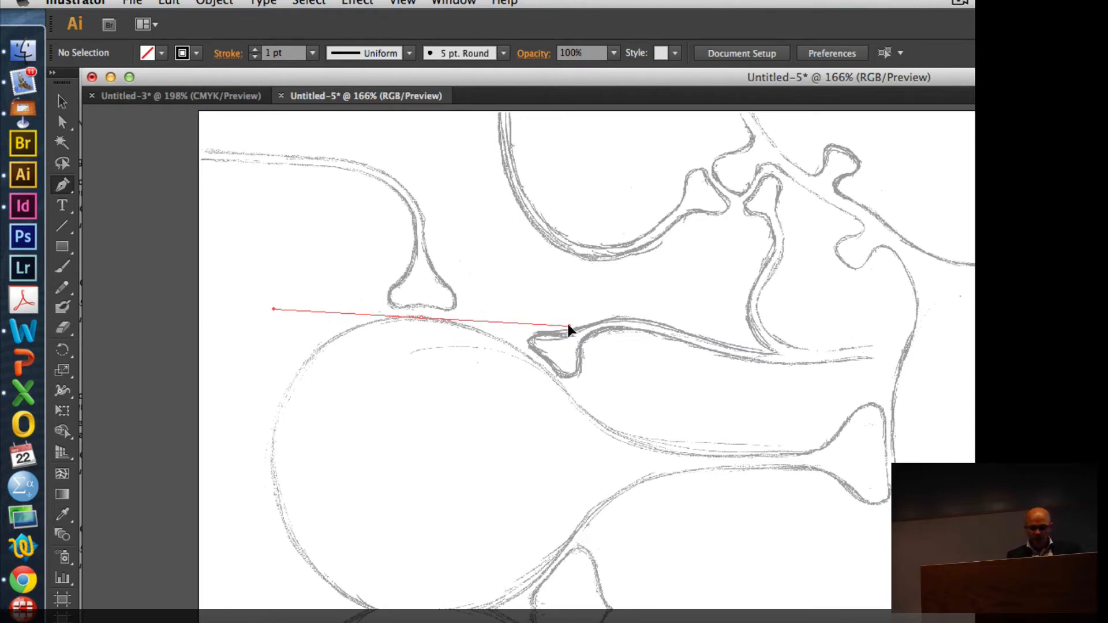
{"action": "left_click_drag", "start_coordinate": [569, 326], "coordinate": [568, 321]}
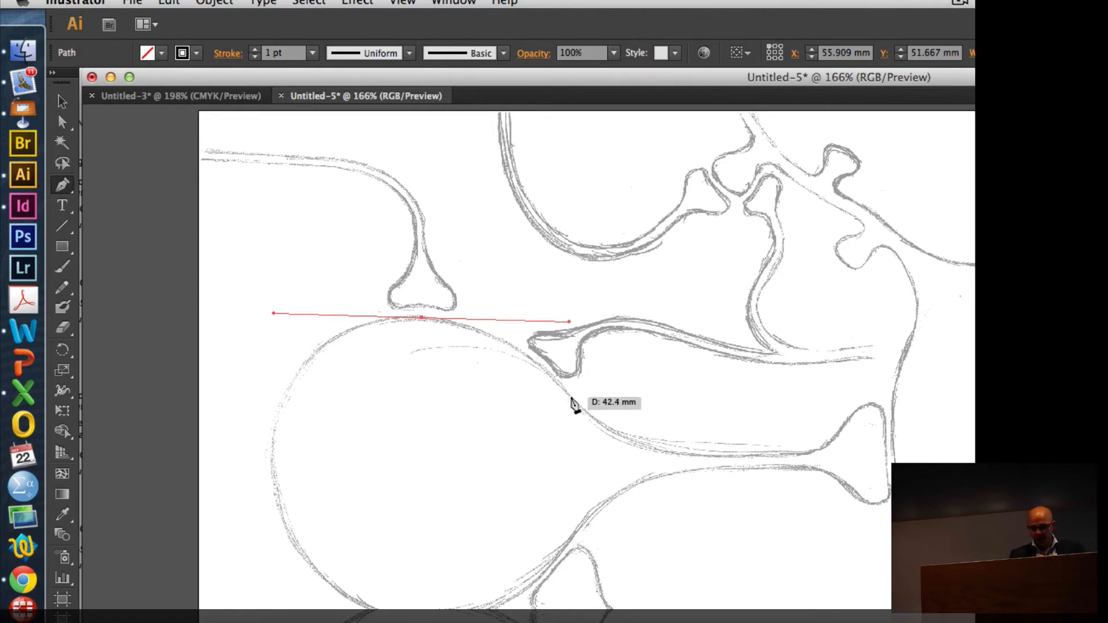
{"action": "left_click", "coordinate": [572, 398]}
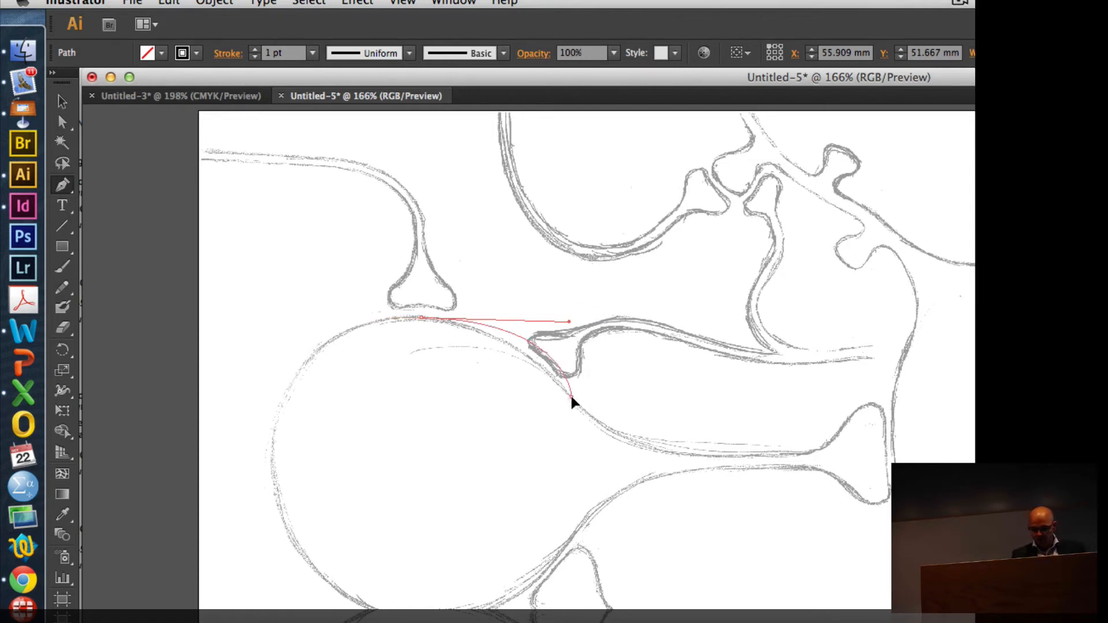
{"action": "left_click_drag", "start_coordinate": [573, 399], "coordinate": [594, 416]}
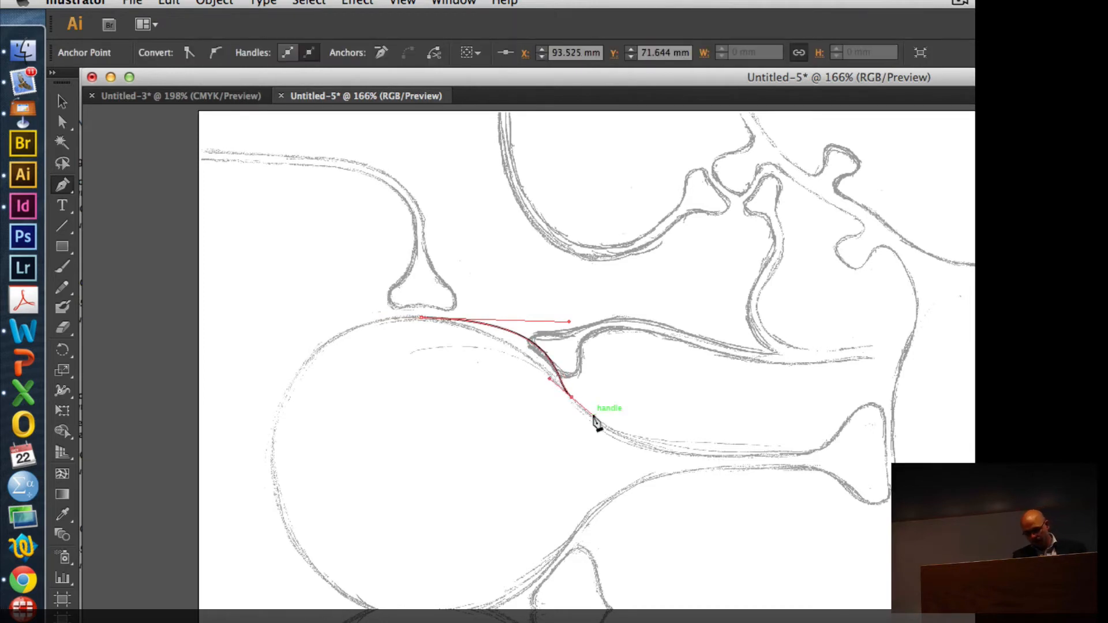
{"action": "key", "text": "super+z"}
{"action": "key", "text": "super+z"}
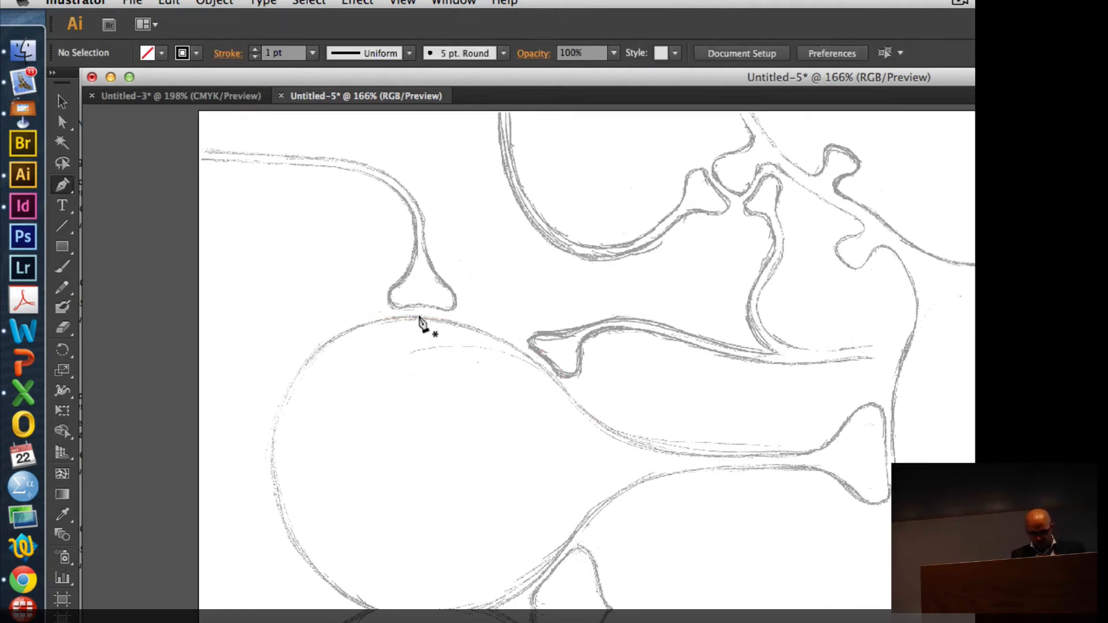
- Trace the large round shape's upper edge, the stem's upper edge and the flared end with smooth Pen tool points
{"action": "left_click_drag", "start_coordinate": [496, 315], "coordinate": [503, 316]}
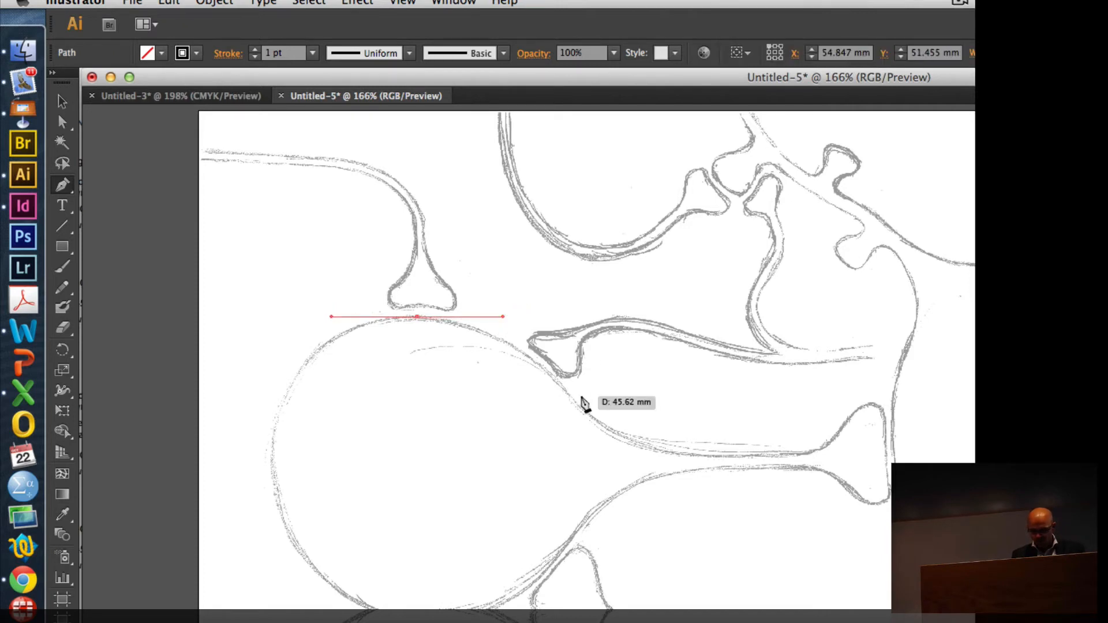
{"action": "left_click_drag", "start_coordinate": [573, 398], "coordinate": [591, 420]}
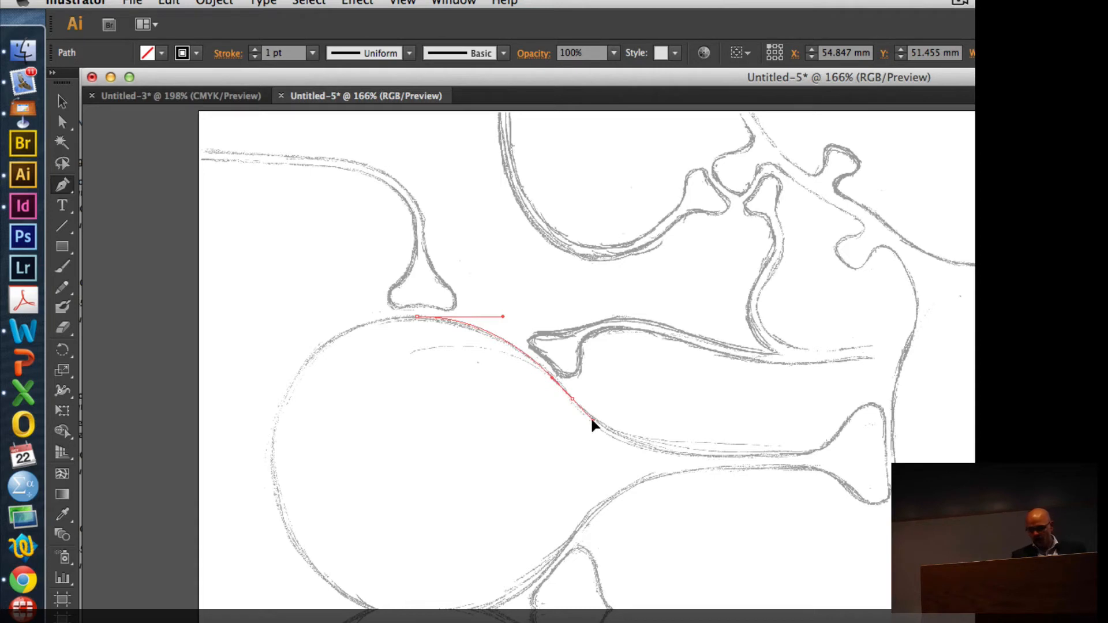
{"action": "mouse_move", "coordinate": [592, 420]}
{"action": "left_mouse_down"}
{"action": "mouse_move", "coordinate": [603, 402]}
{"action": "mouse_move", "coordinate": [594, 423]}
{"action": "left_mouse_up"}
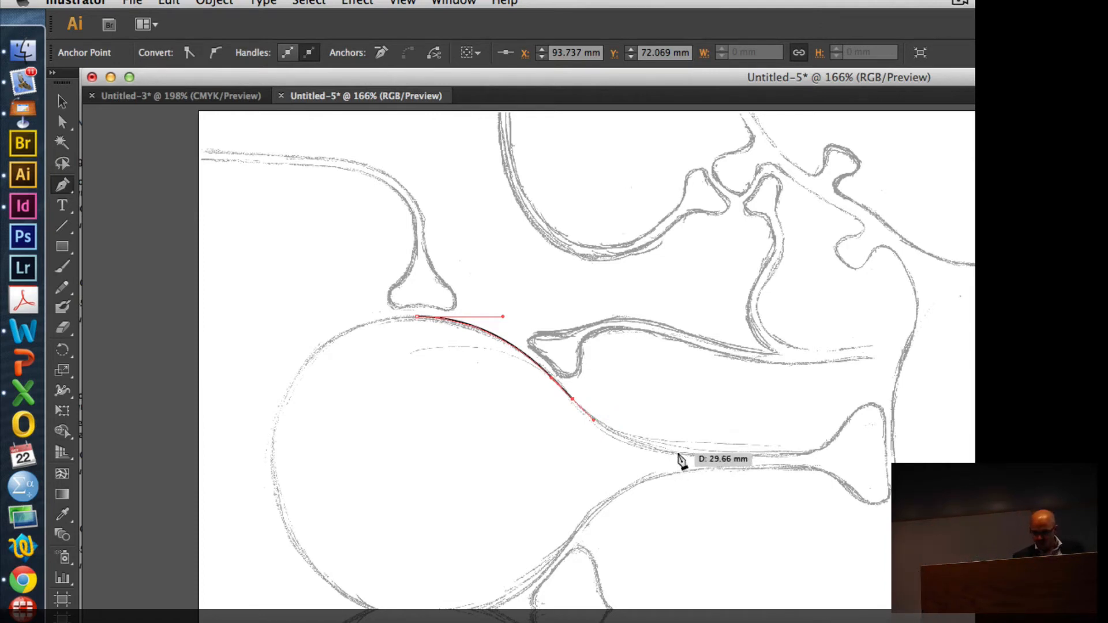
{"action": "left_click_drag", "start_coordinate": [679, 454], "coordinate": [726, 455]}
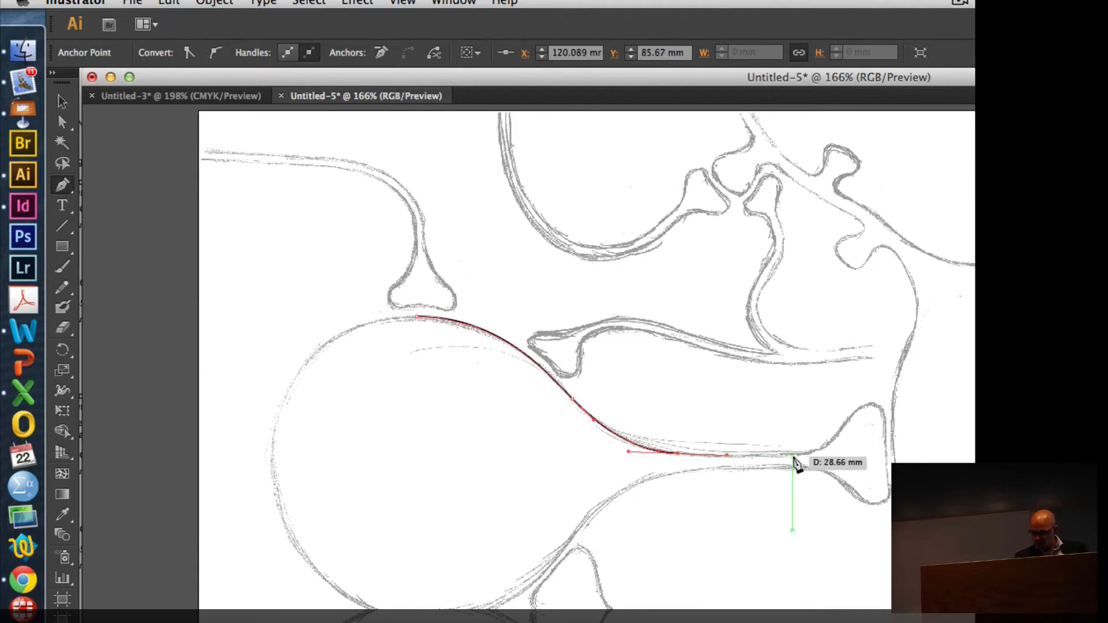
{"action": "left_click_drag", "start_coordinate": [796, 456], "coordinate": [825, 466]}
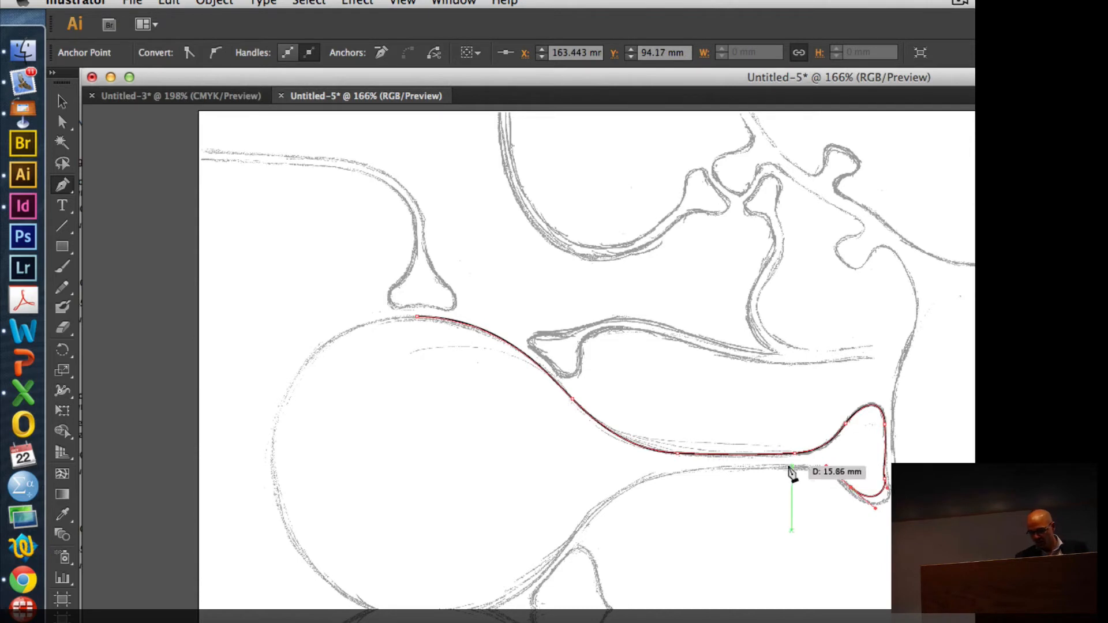
- Continue the Pen path from the flared end back along the stem's lower edge to where the round body begins
{"action": "left_click", "coordinate": [790, 467]}
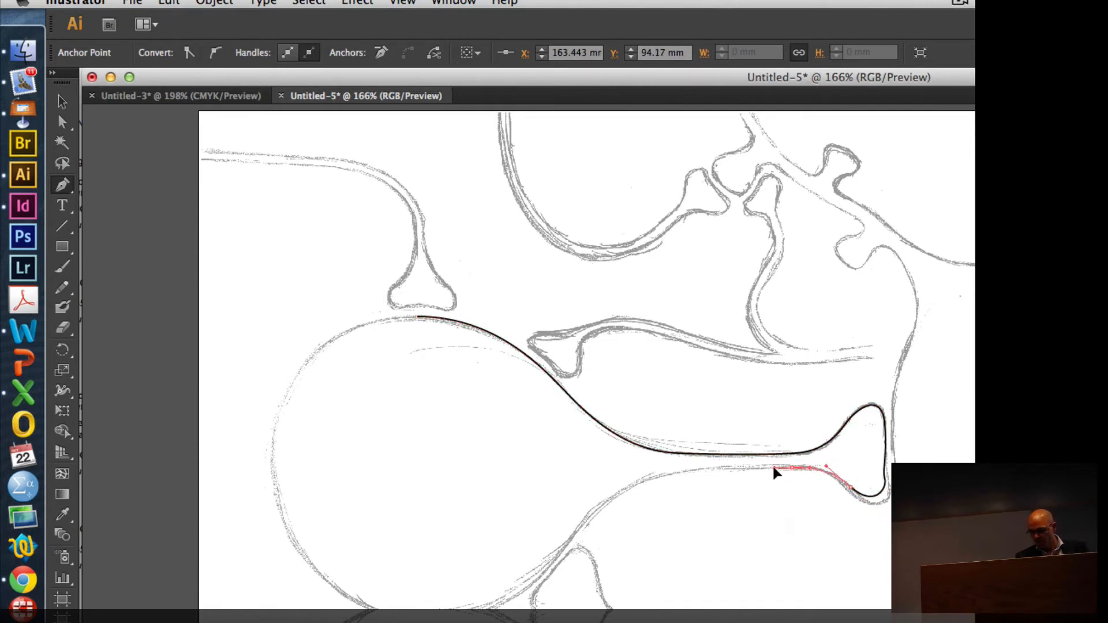
{"action": "left_click", "coordinate": [769, 468]}
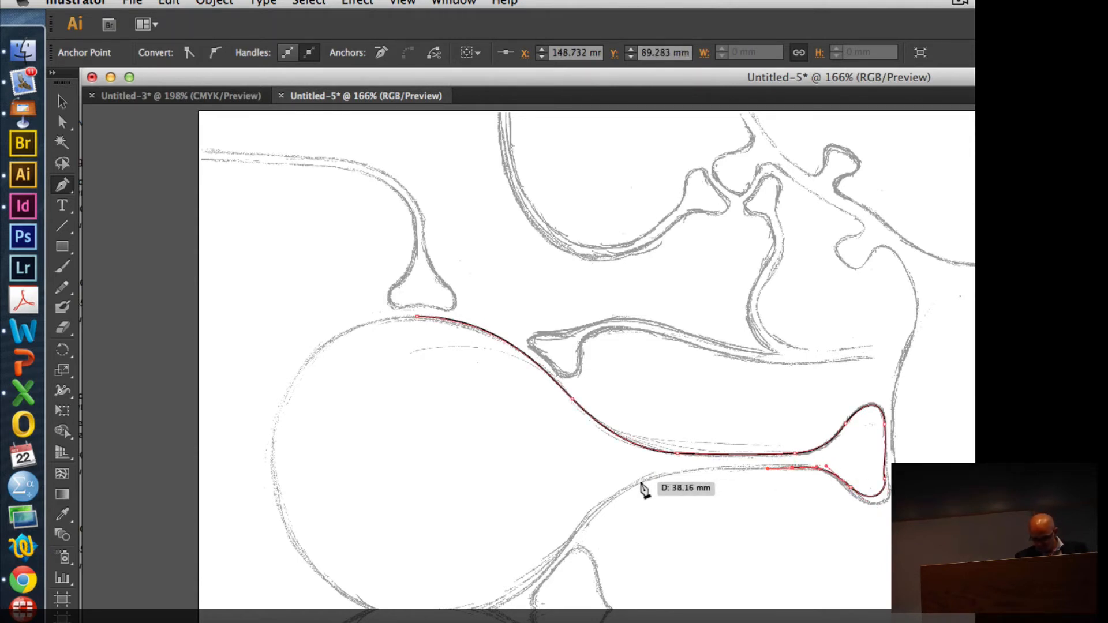
{"action": "left_click_drag", "start_coordinate": [678, 474], "coordinate": [636, 484]}
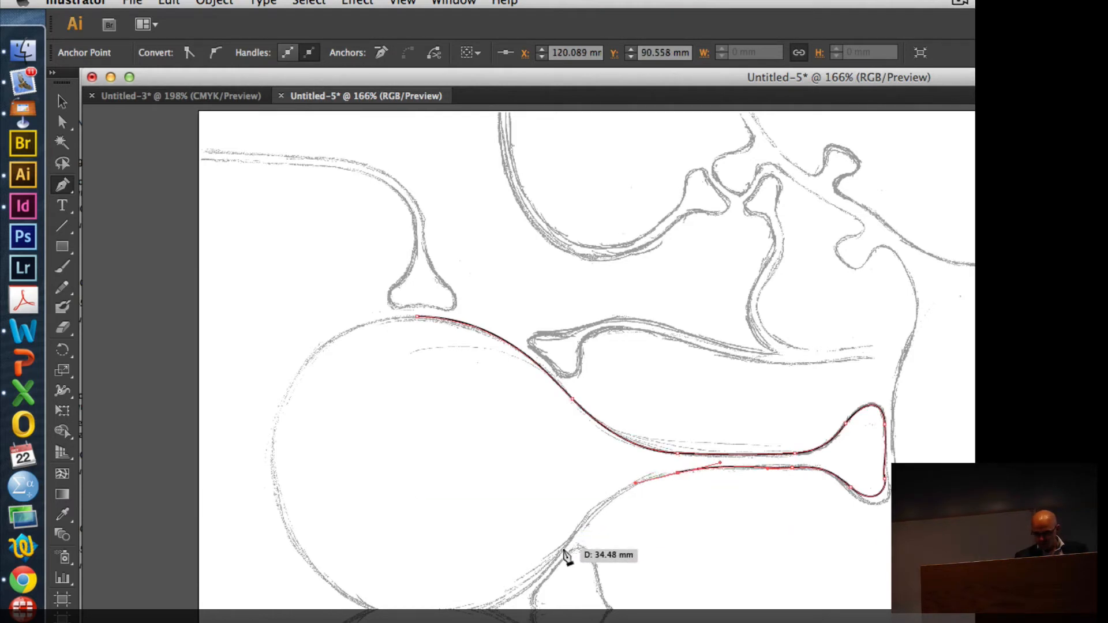
{"action": "left_click_drag", "start_coordinate": [562, 550], "coordinate": [524, 599]}
- Trace the lower and outer curve of the round body and close the path at its starting anchor
{"action": "scroll", "coordinate": [525, 603], "scroll_direction": "down", "scroll_amount": 3}
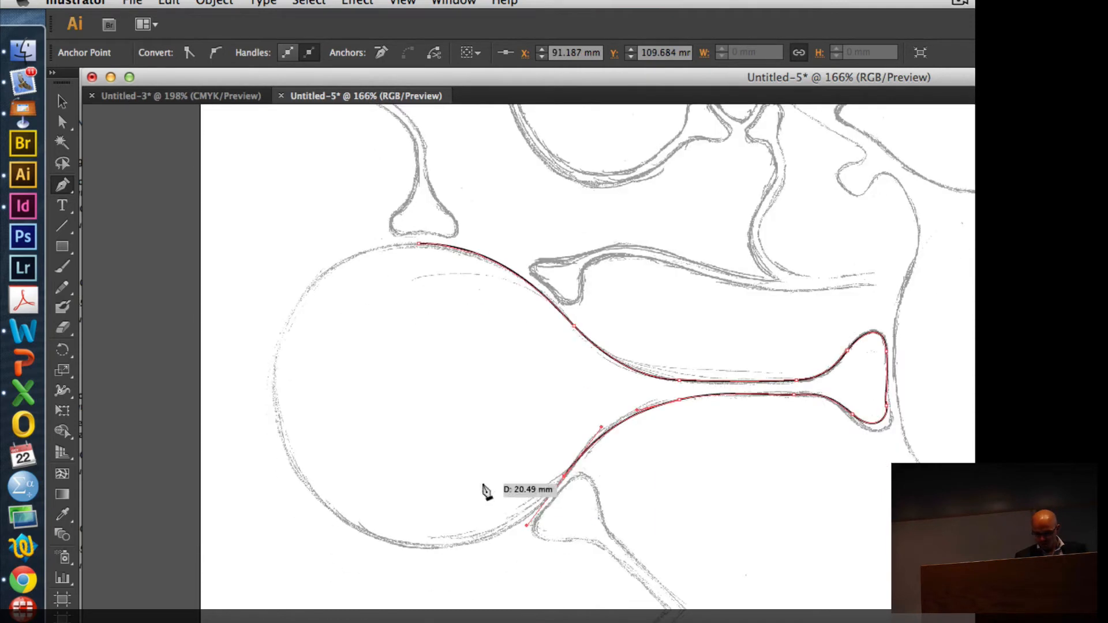
{"action": "left_click_drag", "start_coordinate": [432, 548], "coordinate": [379, 549]}
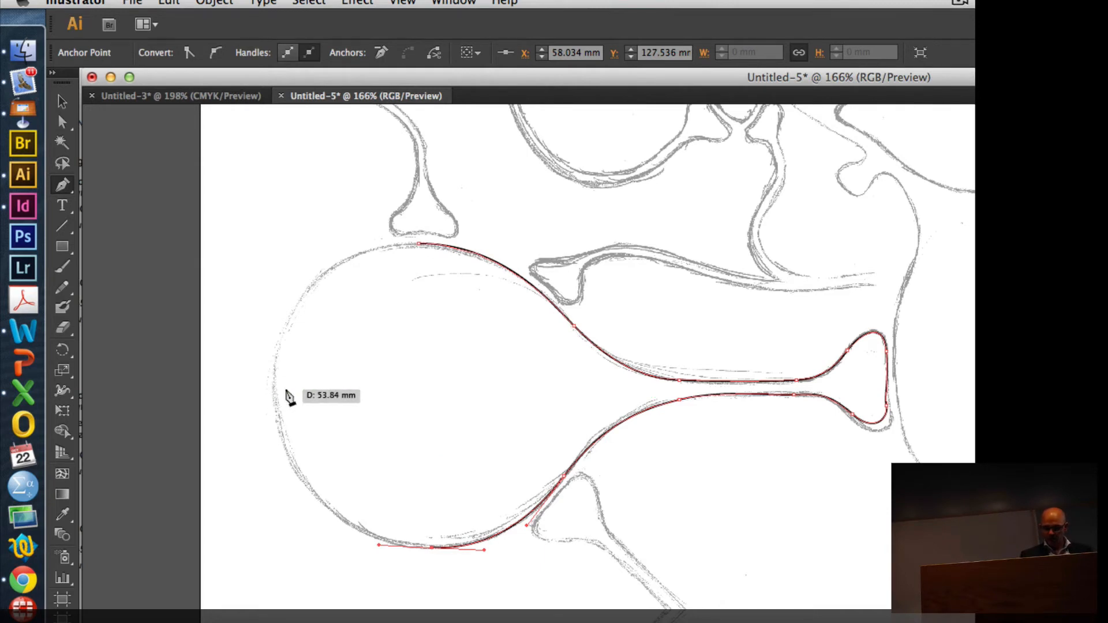
{"action": "left_click_drag", "start_coordinate": [276, 387], "coordinate": [271, 262]}
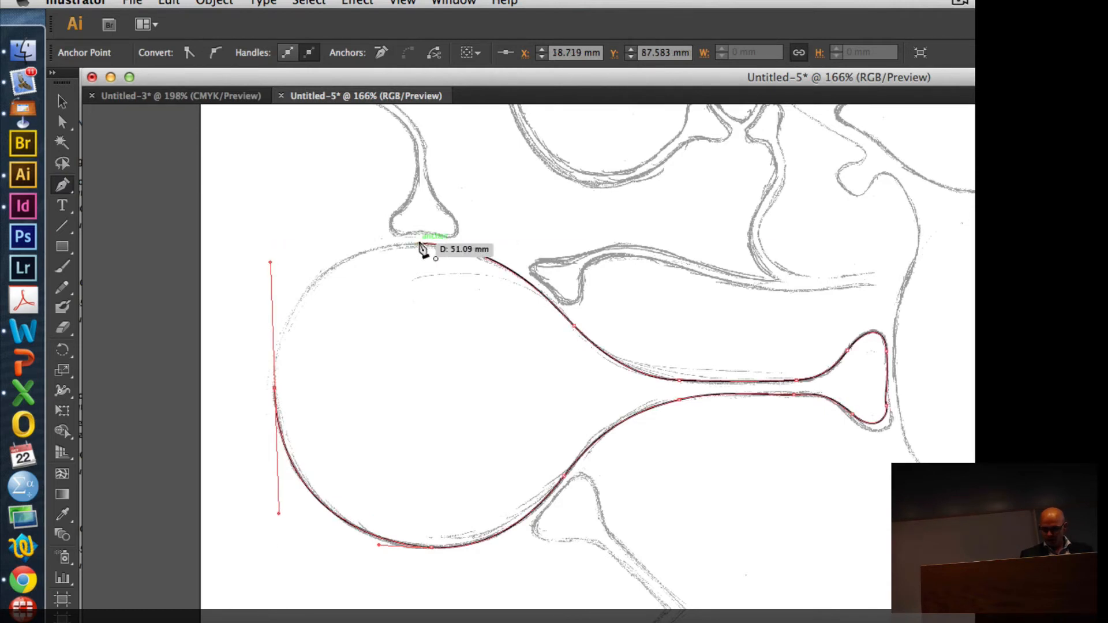
{"action": "left_click_drag", "start_coordinate": [420, 249], "coordinate": [455, 246]}
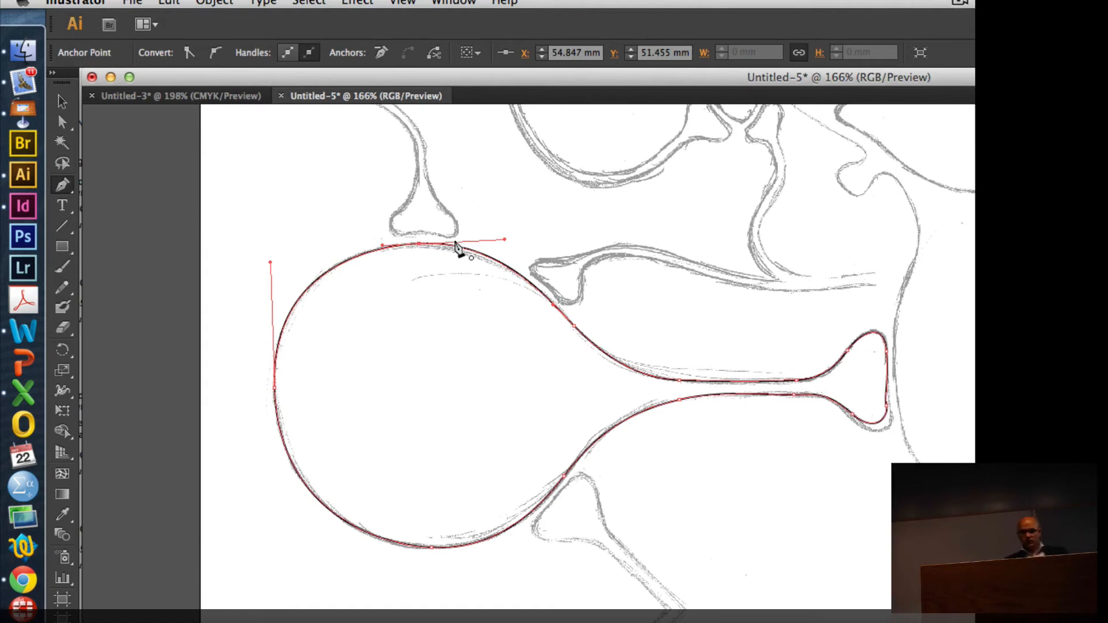
- Hide Layer 1 to check the traced outline without the sketch, and show the layer again
{"action": "scroll", "coordinate": [713, 268], "scroll_direction": "right", "scroll_amount": 15}
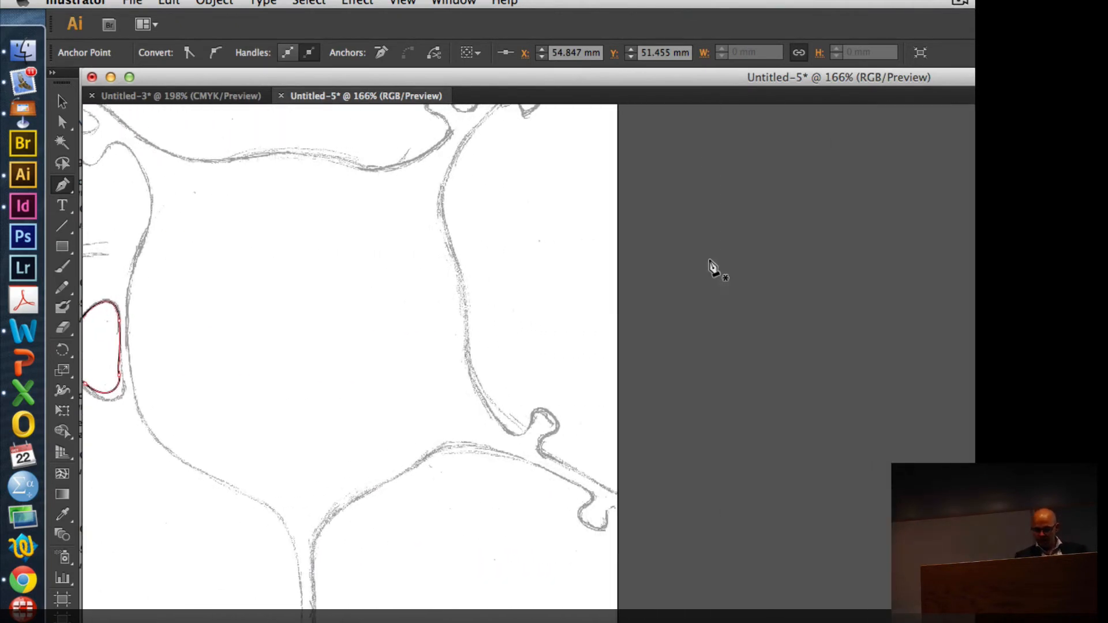
{"action": "scroll", "coordinate": [795, 286], "scroll_direction": "left", "scroll_amount": 7}
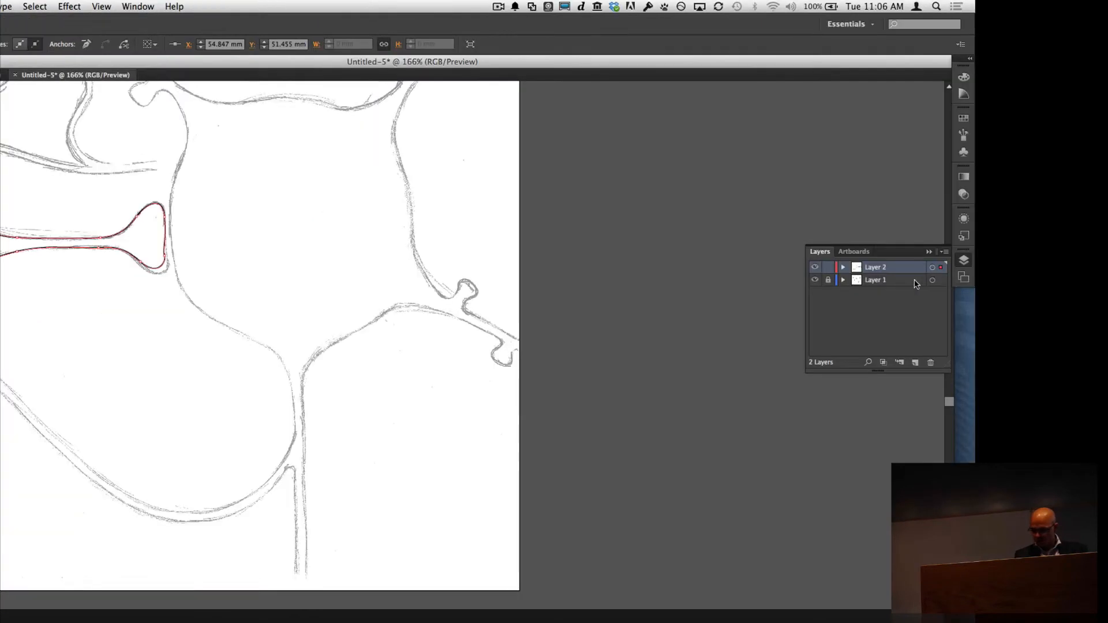
{"action": "left_click", "coordinate": [814, 281]}
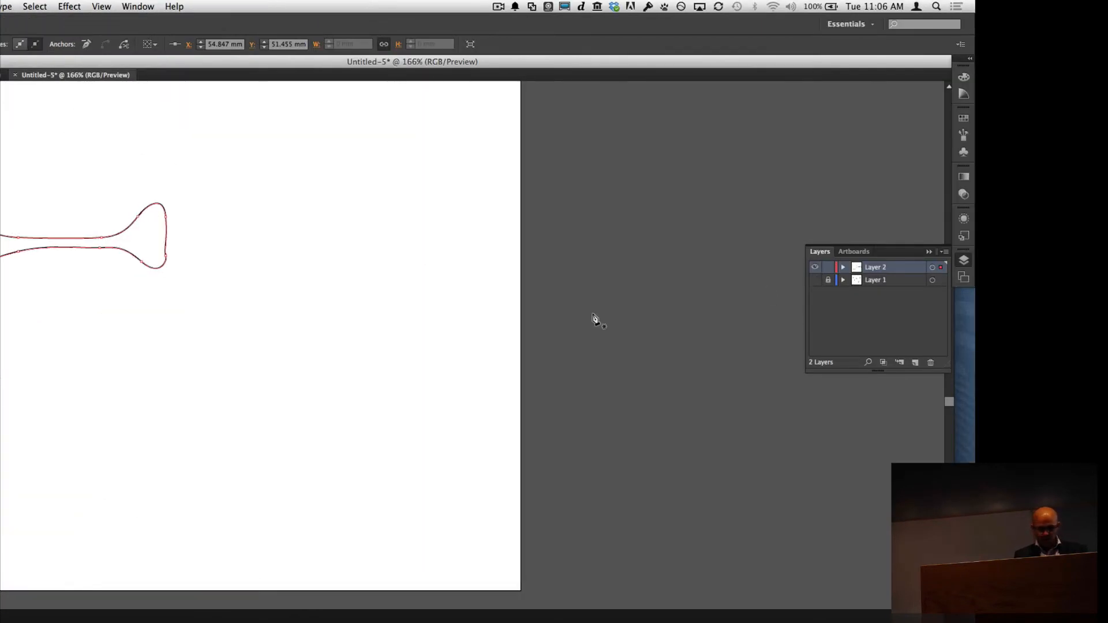
{"action": "scroll", "coordinate": [594, 318], "scroll_direction": "left", "scroll_amount": 5}
{"action": "scroll", "coordinate": [594, 318], "scroll_direction": "left", "scroll_amount": 2}
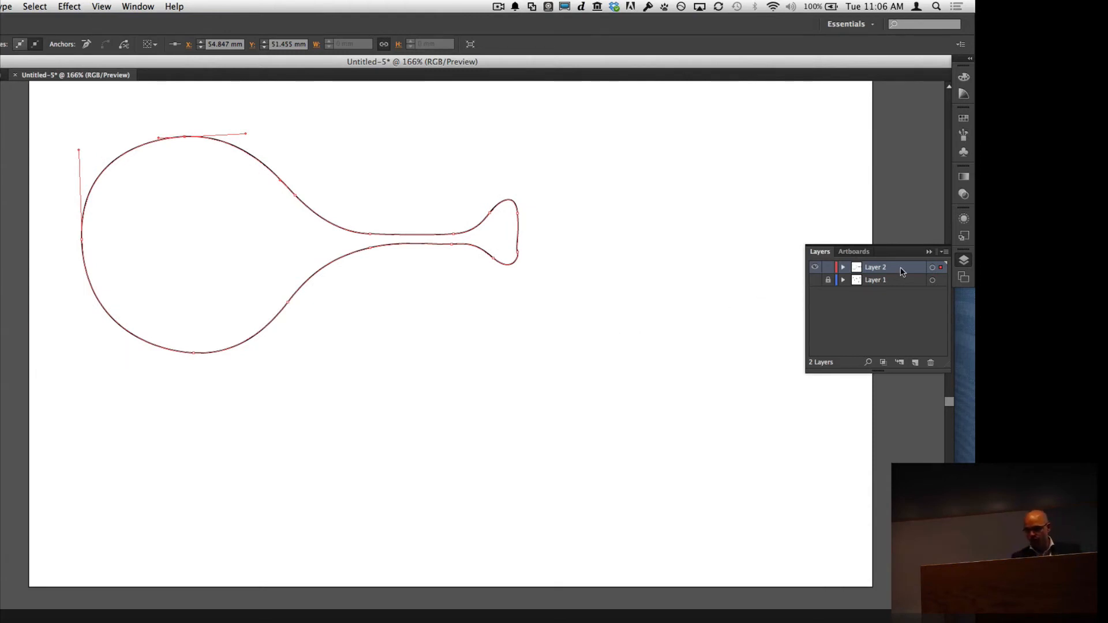
{"action": "left_click", "coordinate": [816, 281]}
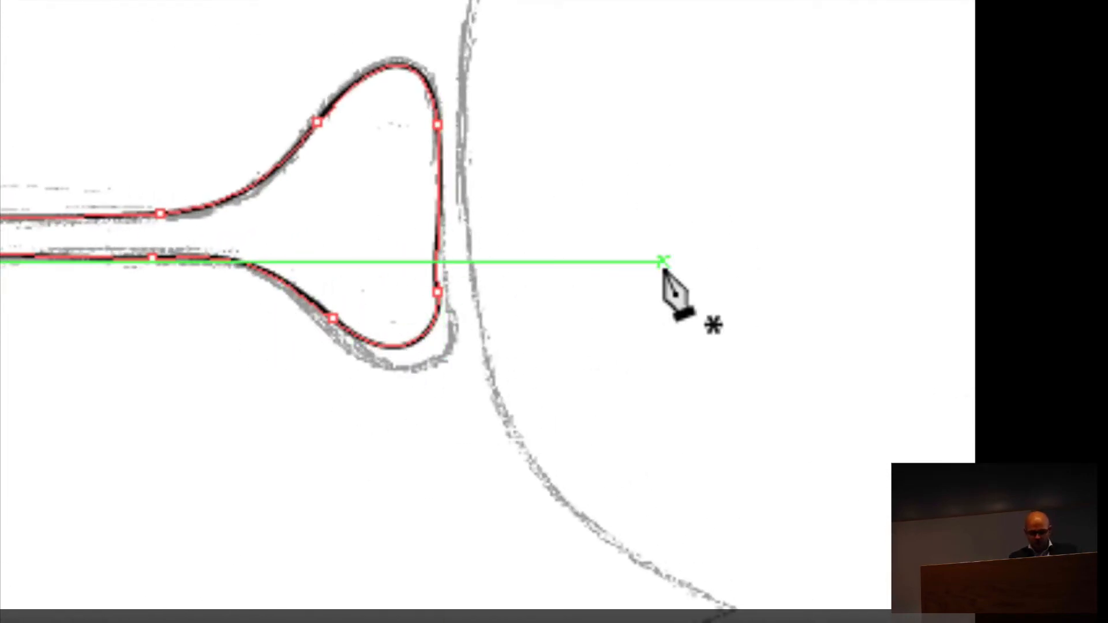
- Move the flared end's two lower anchors onto the sketch with Direct Selection, to about X 162.8, Y 94.6 mm and X 173, Y 92.5 mm
{"action": "key", "text": "v"}
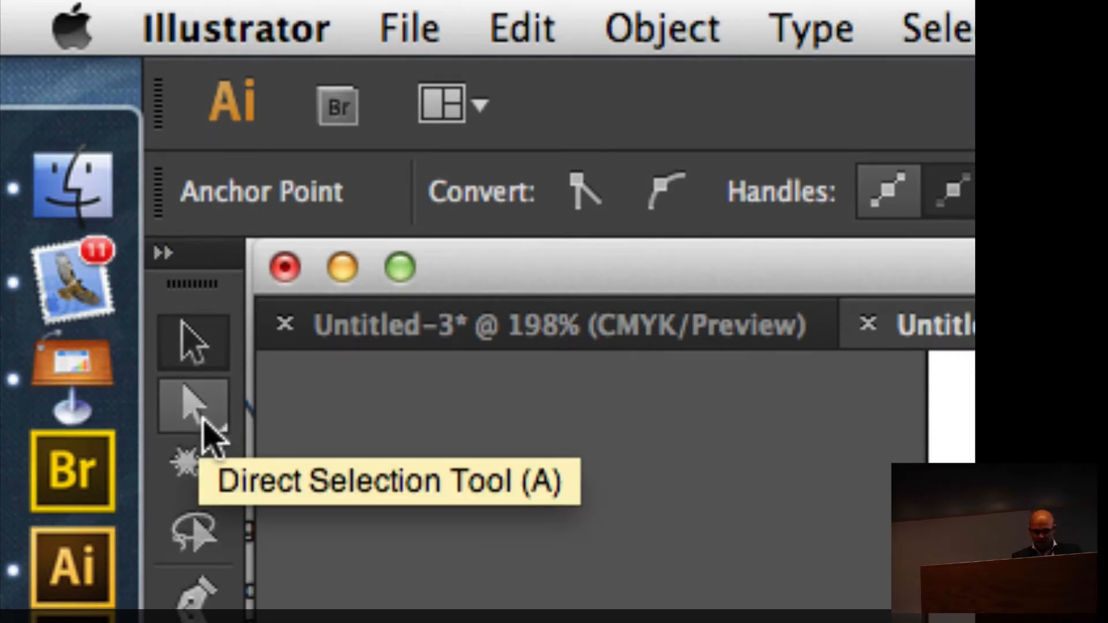
{"action": "left_click", "coordinate": [202, 420]}
{"action": "scroll", "coordinate": [777, 499], "scroll_direction": "right", "scroll_amount": 10}
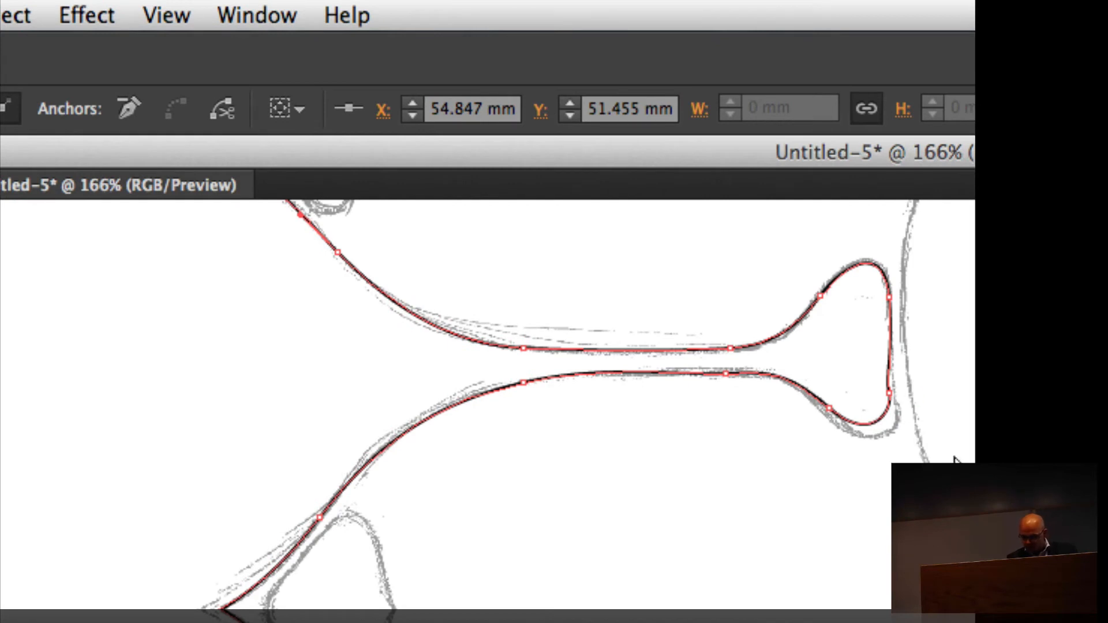
{"action": "left_click", "coordinate": [741, 411]}
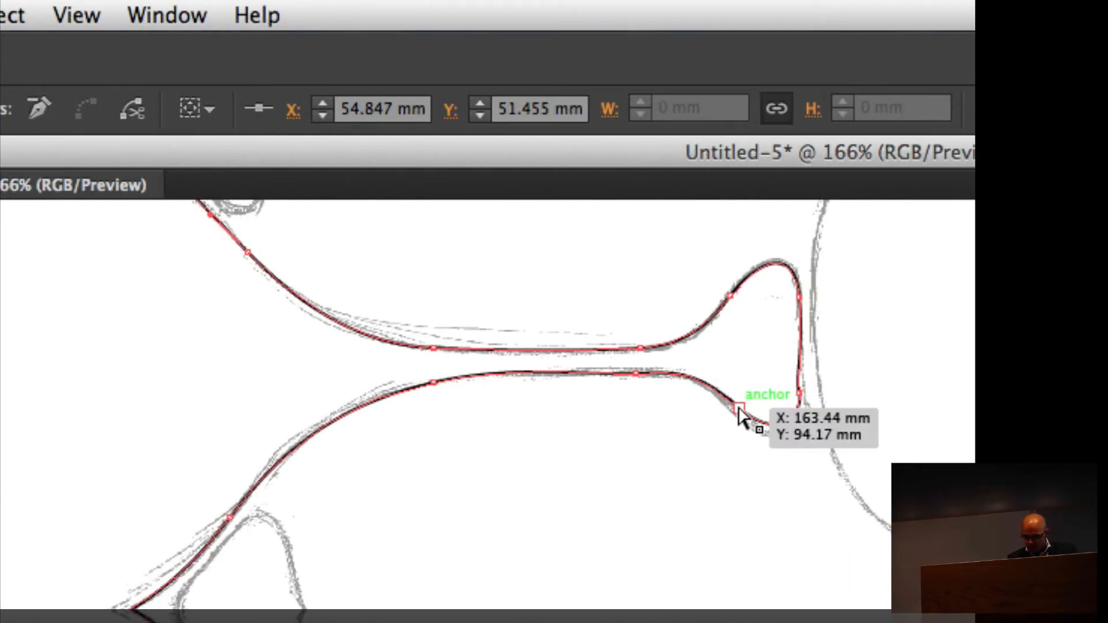
{"action": "mouse_move", "coordinate": [740, 415]}
{"action": "left_mouse_down"}
{"action": "mouse_move", "coordinate": [750, 445]}
{"action": "mouse_move", "coordinate": [735, 412]}
{"action": "left_mouse_up"}
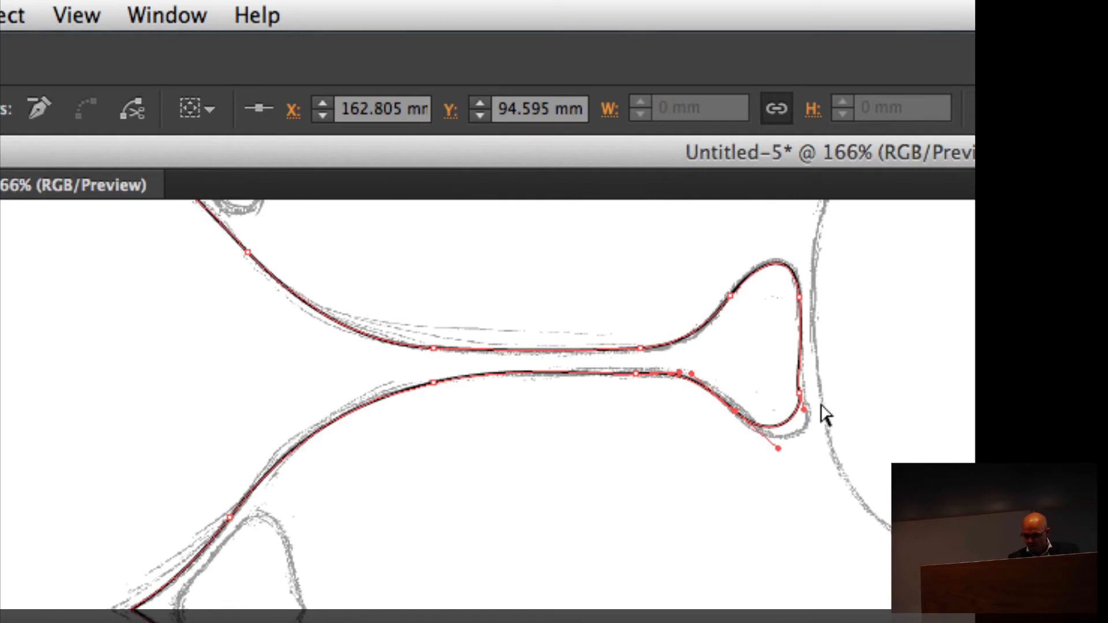
{"action": "left_click_drag", "start_coordinate": [802, 393], "coordinate": [813, 441]}
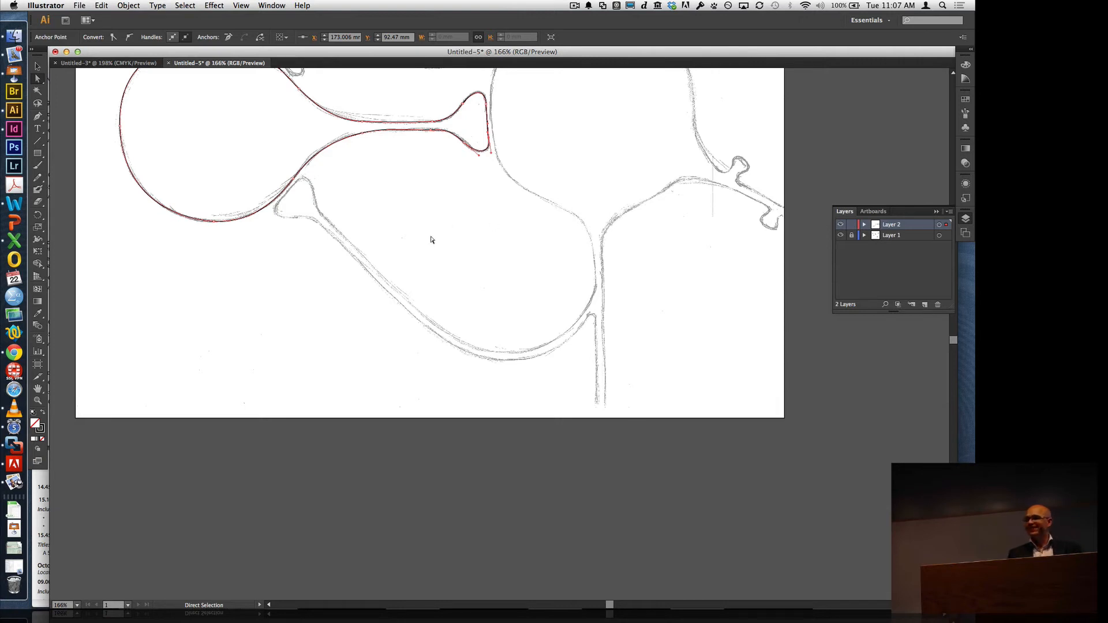
{"action": "scroll", "coordinate": [253, 318], "scroll_direction": "up", "scroll_amount": 10}
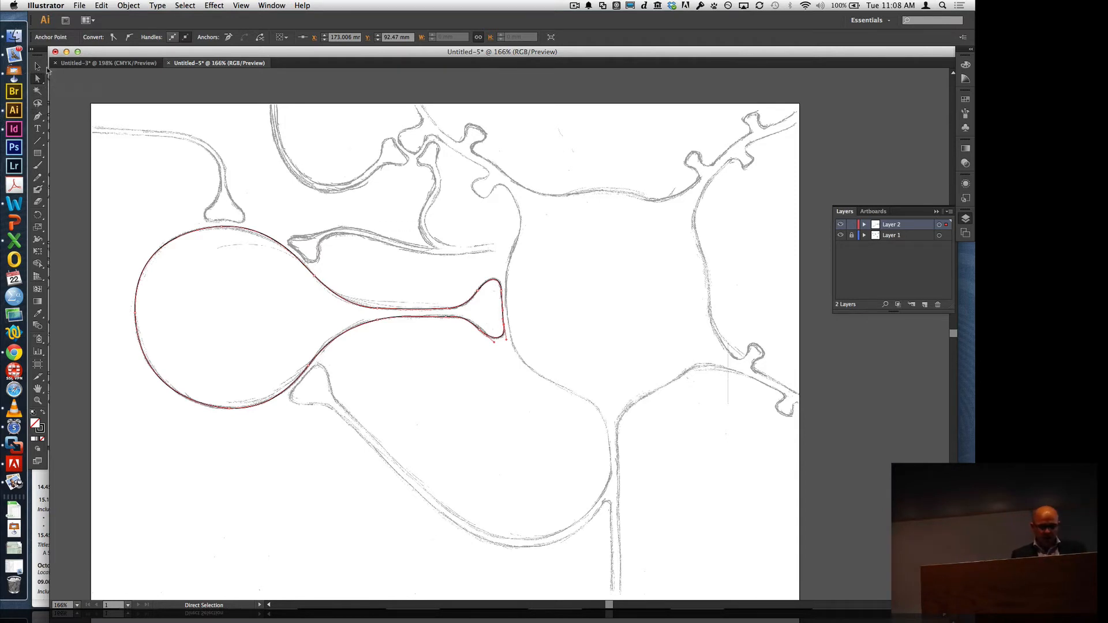
{"action": "left_click", "coordinate": [389, 390]}
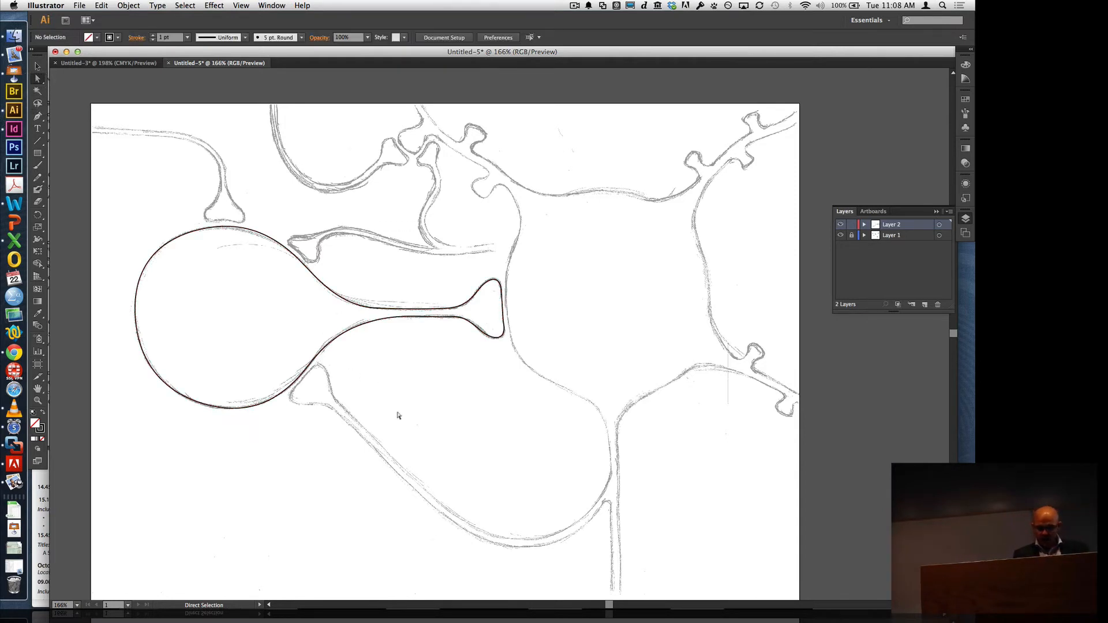
{"action": "left_click_drag", "start_coordinate": [397, 415], "coordinate": [113, 210]}
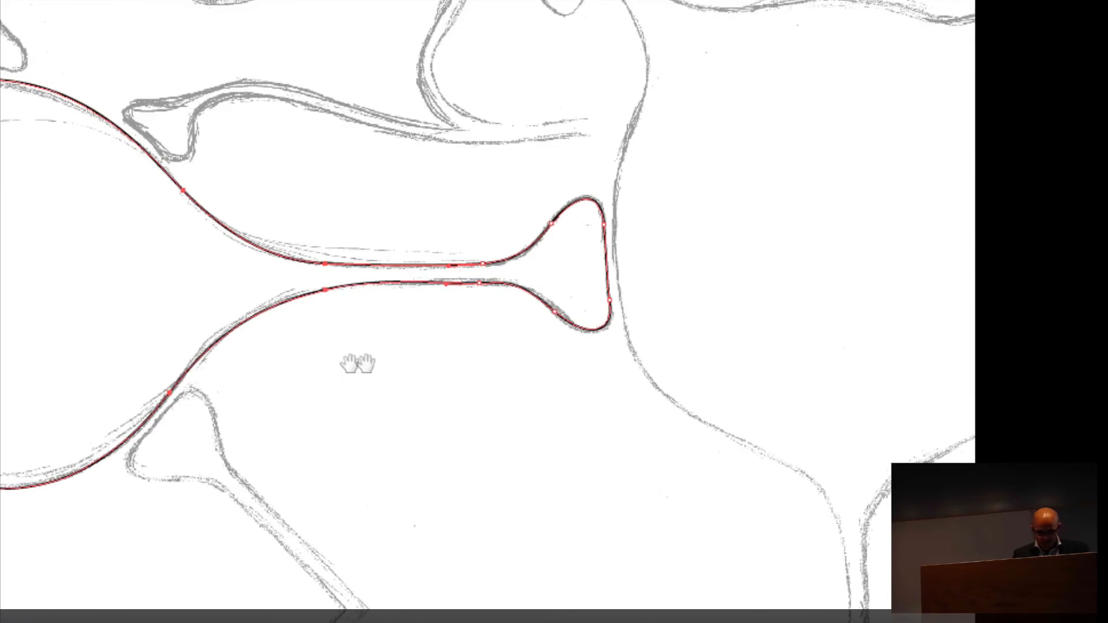
{"action": "left_click_drag", "start_coordinate": [452, 370], "coordinate": [714, 383]}
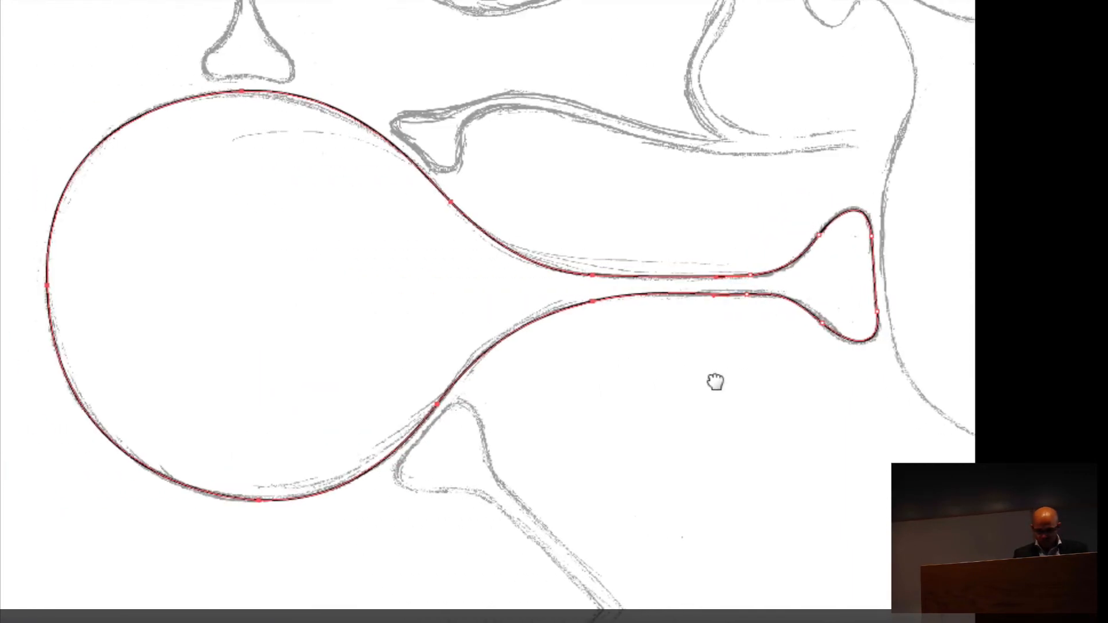
{"action": "left_click", "coordinate": [619, 261]}
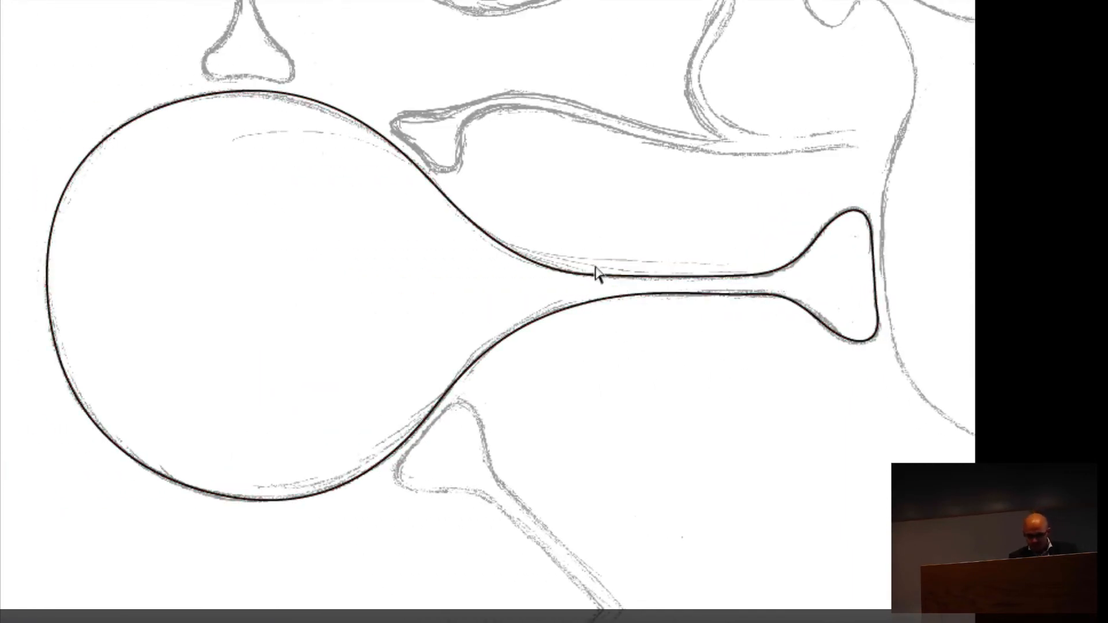
- Select only the round bulb's anchor points and nudge them away from the flared foot to lengthen the neck
{"action": "left_click", "coordinate": [607, 278]}
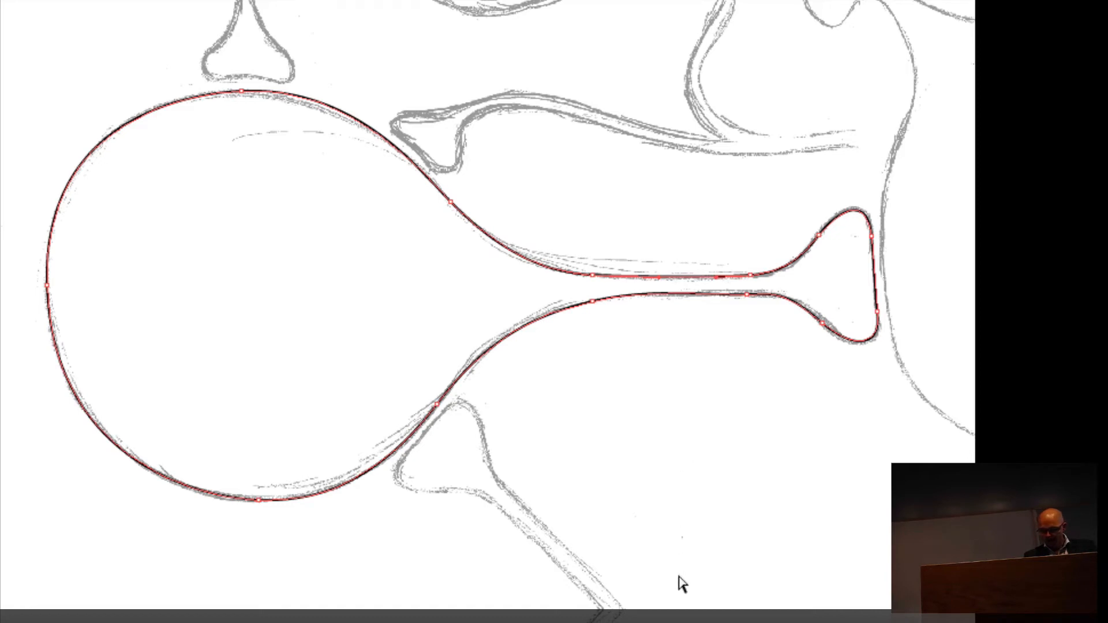
{"action": "left_click_drag", "start_coordinate": [679, 576], "coordinate": [33, 53]}
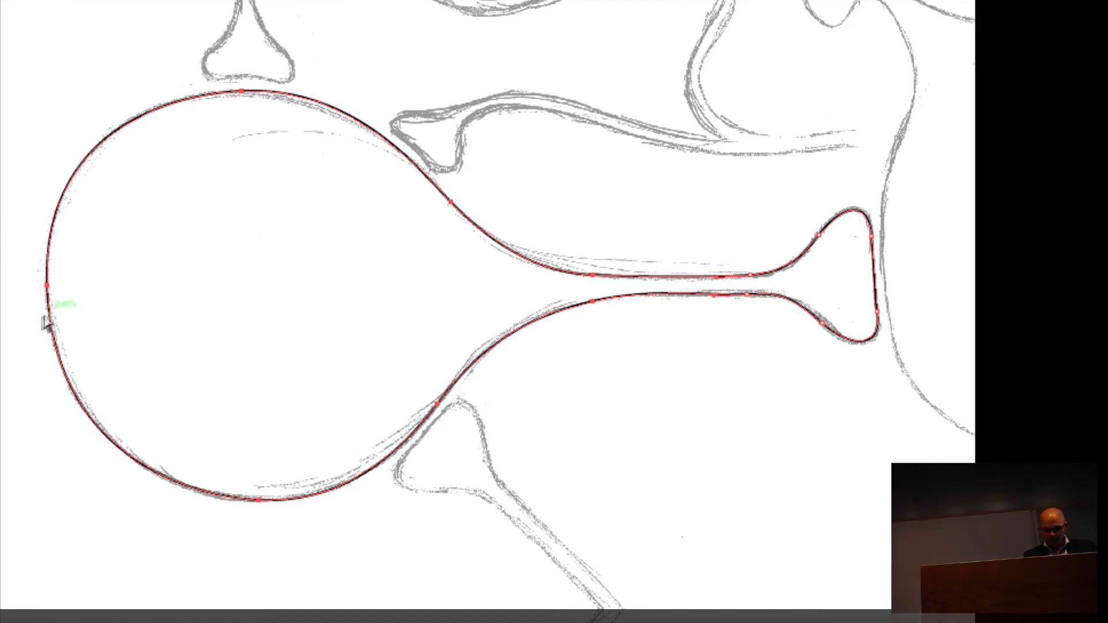
{"action": "left_click_drag", "start_coordinate": [47, 317], "coordinate": [42, 317]}
{"action": "key", "text": "Left"}
{"action": "key", "text": "Left"}
{"action": "key", "text": "Left"}
{"action": "key", "text": "Left"}
{"action": "key", "text": "Left"}
{"action": "key", "text": "Left"}
{"action": "key", "text": "Left"}
{"action": "key", "text": "Left"}
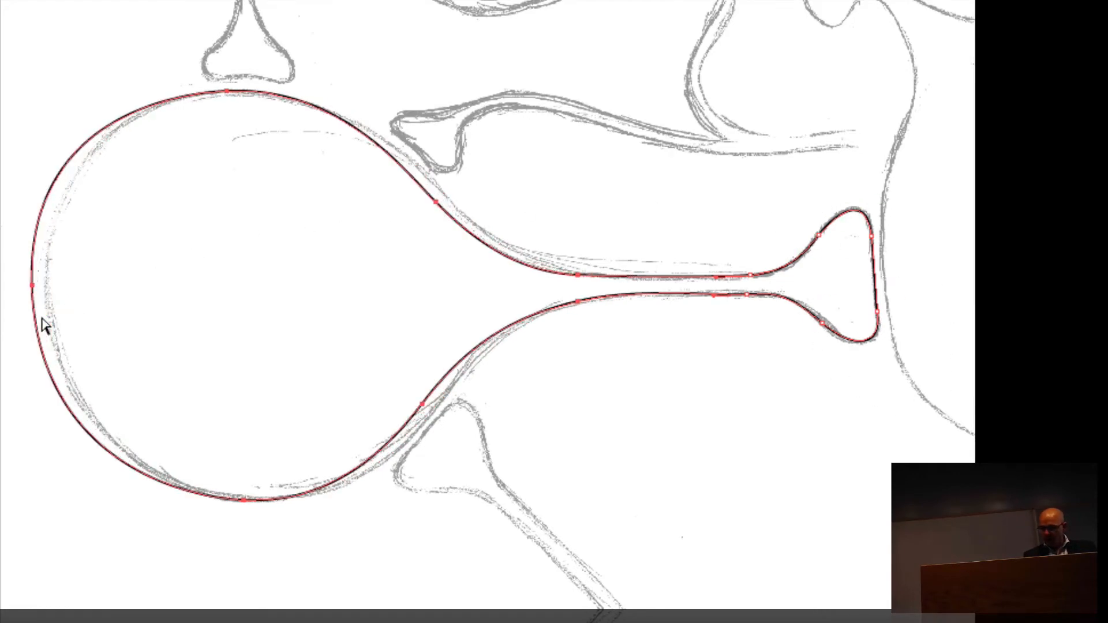
{"action": "key", "text": "Left"}
{"action": "key", "text": "Left"}
{"action": "key", "text": "Left"}
{"action": "key", "text": "Left"}
{"action": "key", "text": "Left"}
{"action": "key", "text": "Left"}
{"action": "key", "text": "Left"}
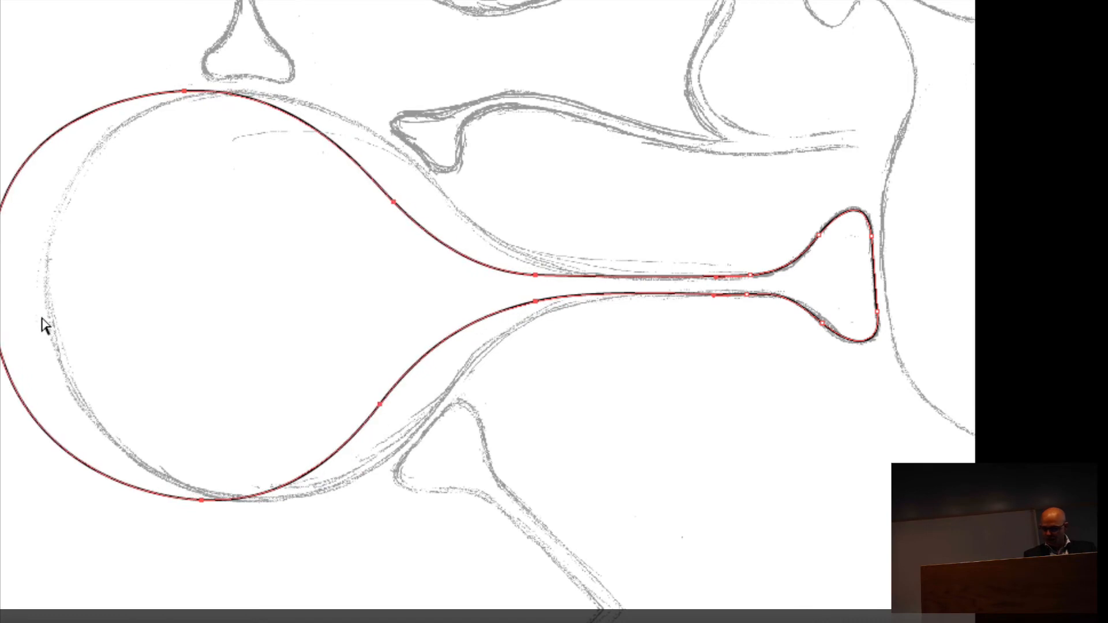
{"action": "key", "text": "Left"}
{"action": "key", "text": "Left"}
{"action": "key", "text": "Left"}
{"action": "key", "text": "Left"}
{"action": "key", "text": "Left"}
{"action": "key", "text": "Left"}
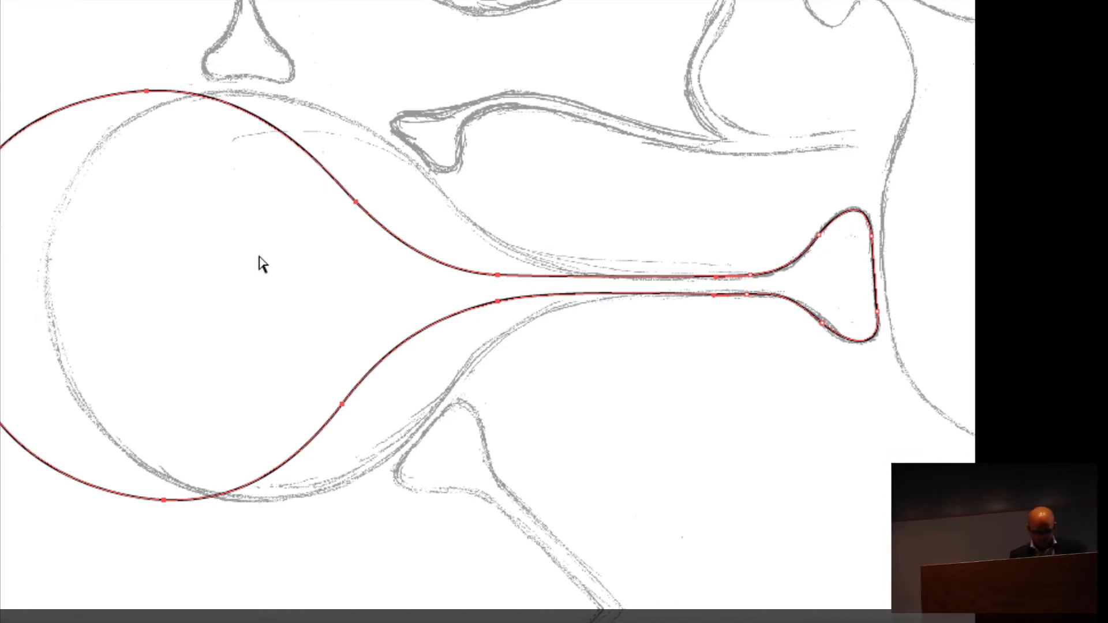
- Nudge the bulb's anchor points back toward the foot until the outline matches the pencil sketch, then deselect the path
{"action": "scroll", "coordinate": [261, 264], "scroll_direction": "down", "scroll_amount": 4}
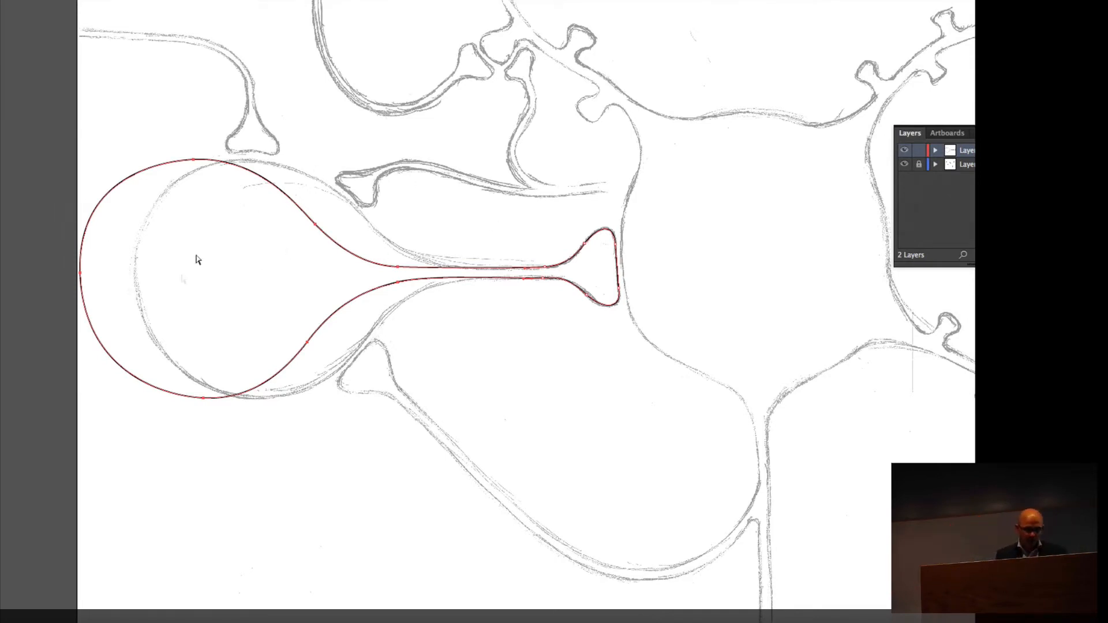
{"action": "key", "text": "v"}
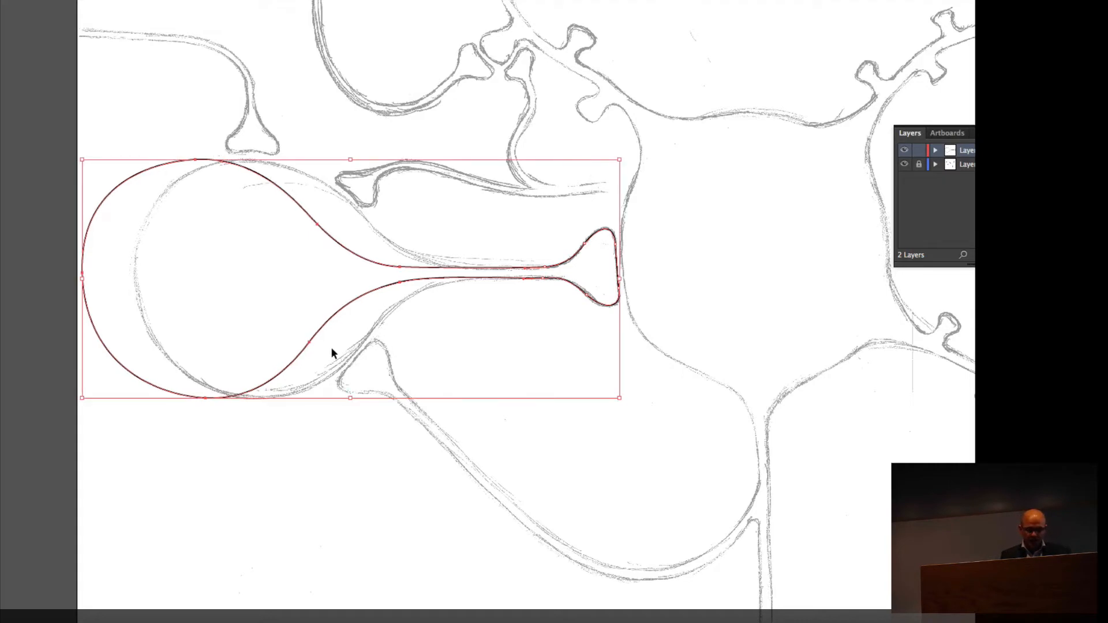
{"action": "key", "text": "Right"}
{"action": "key", "text": "Right"}
{"action": "key", "text": "Right"}
{"action": "key", "text": "Right"}
{"action": "key", "text": "Right"}
{"action": "key", "text": "Right"}
{"action": "key", "text": "Right"}
{"action": "key", "text": "Right"}
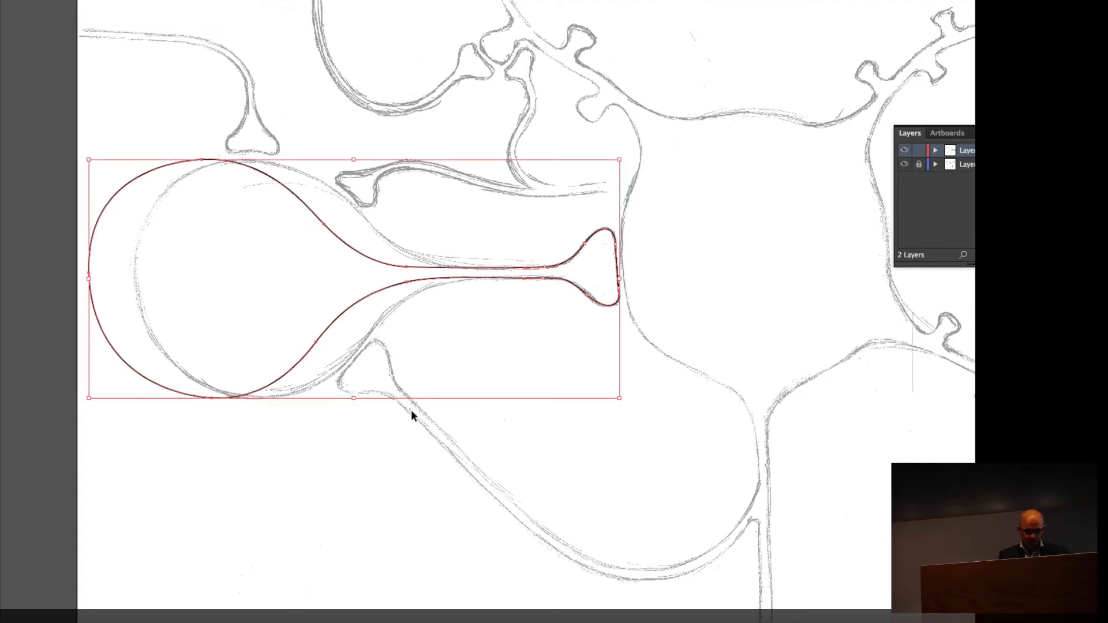
{"action": "key", "text": "Right"}
{"action": "key", "text": "Right"}
{"action": "key", "text": "Right"}
{"action": "key", "text": "Right"}
{"action": "key", "text": "Right"}
{"action": "key", "text": "Right"}
{"action": "key", "text": "Right"}
{"action": "key", "text": "Right"}
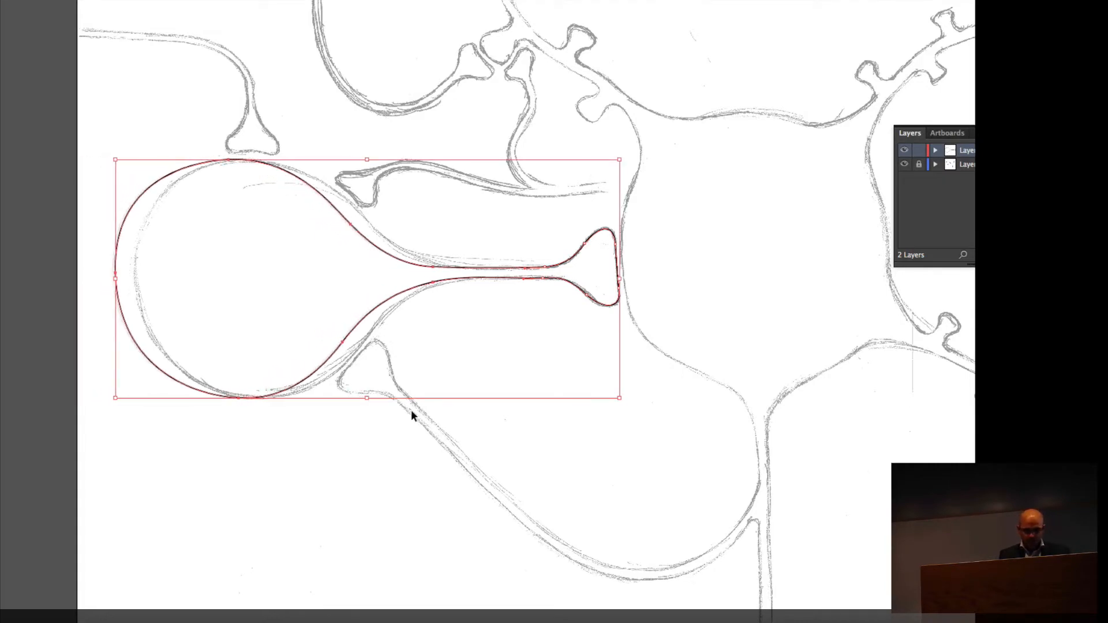
{"action": "key", "text": "Right"}
{"action": "key", "text": "Right"}
{"action": "key", "text": "Right"}
{"action": "key", "text": "Right"}
{"action": "key", "text": "Right"}
{"action": "key", "text": "Right"}
{"action": "key", "text": "Right"}
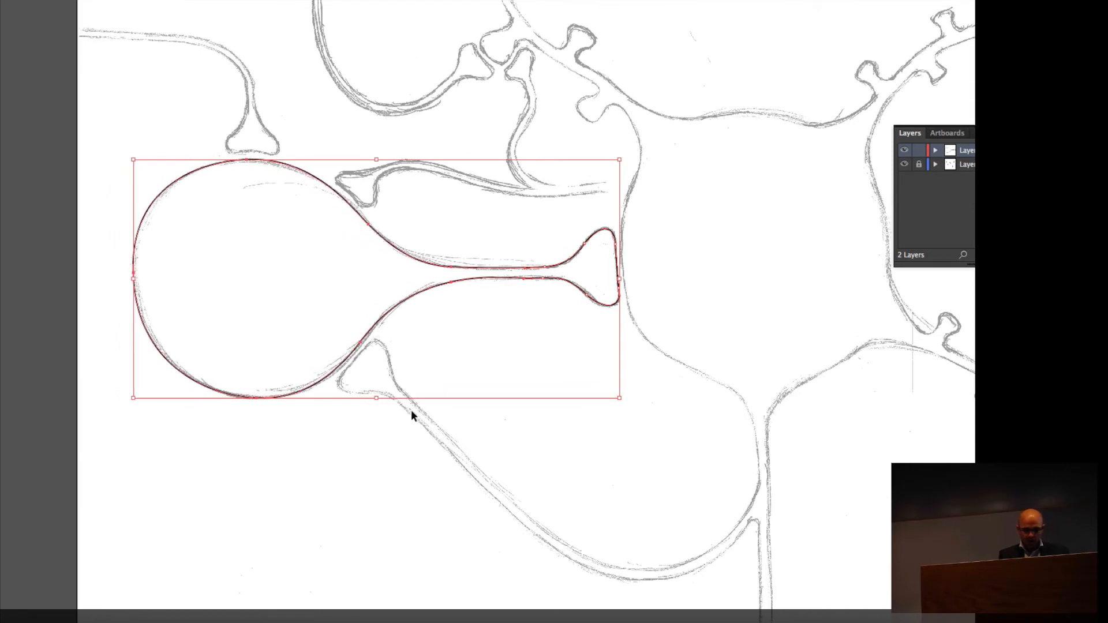
{"action": "left_click", "coordinate": [412, 413]}
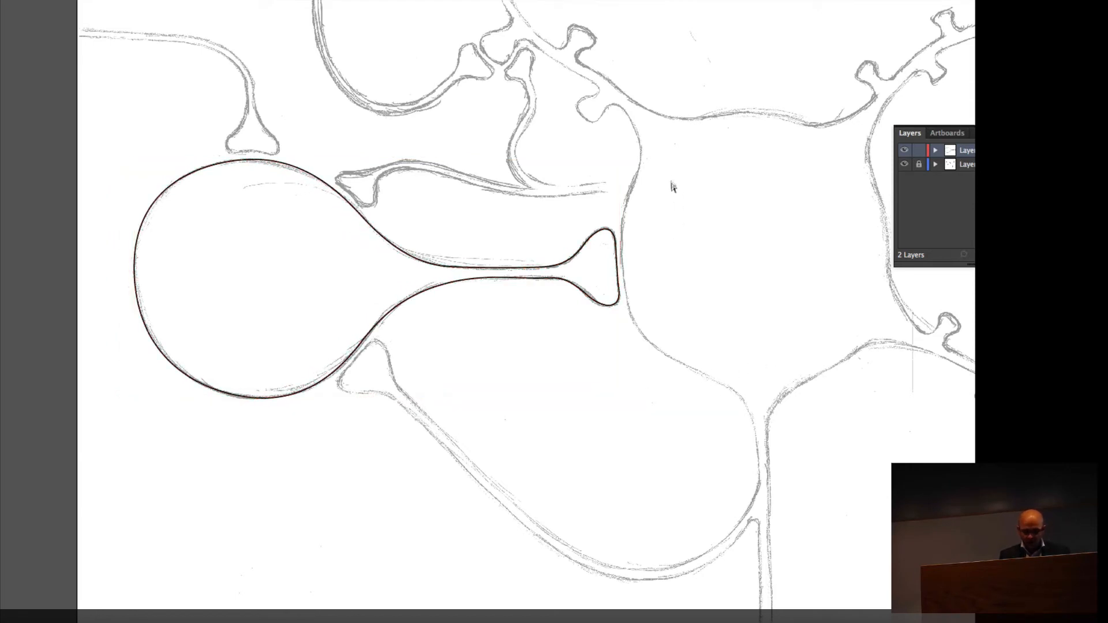
- Try to stretch the neck by moving the flared foot's anchor points away from the bulb, then undo it
{"action": "left_click_drag", "start_coordinate": [671, 182], "coordinate": [534, 378]}
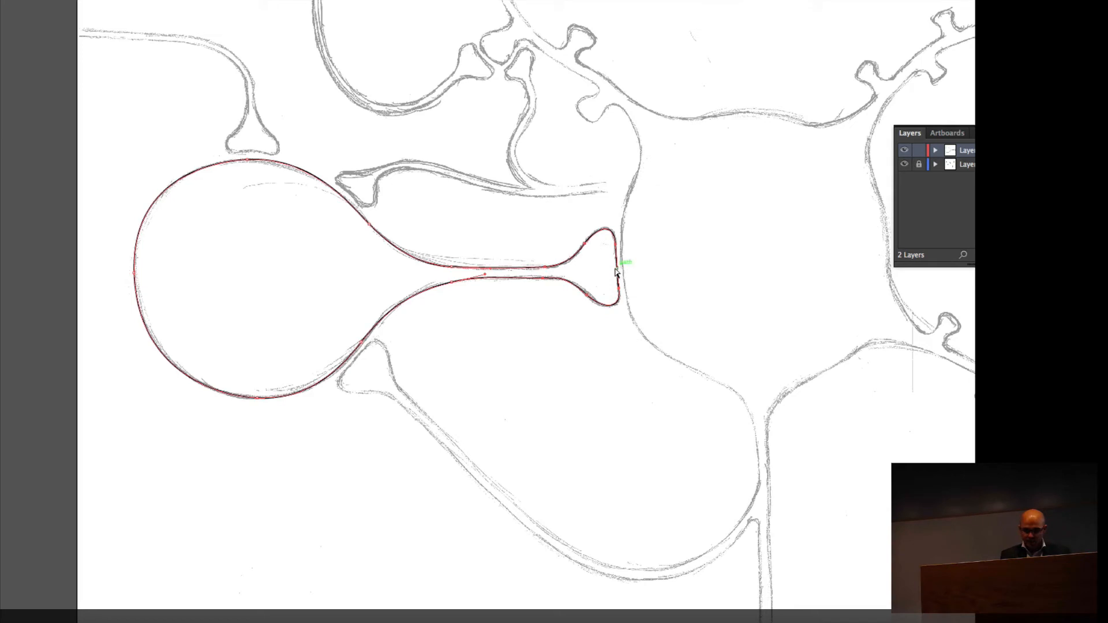
{"action": "left_click_drag", "start_coordinate": [618, 272], "coordinate": [789, 273]}
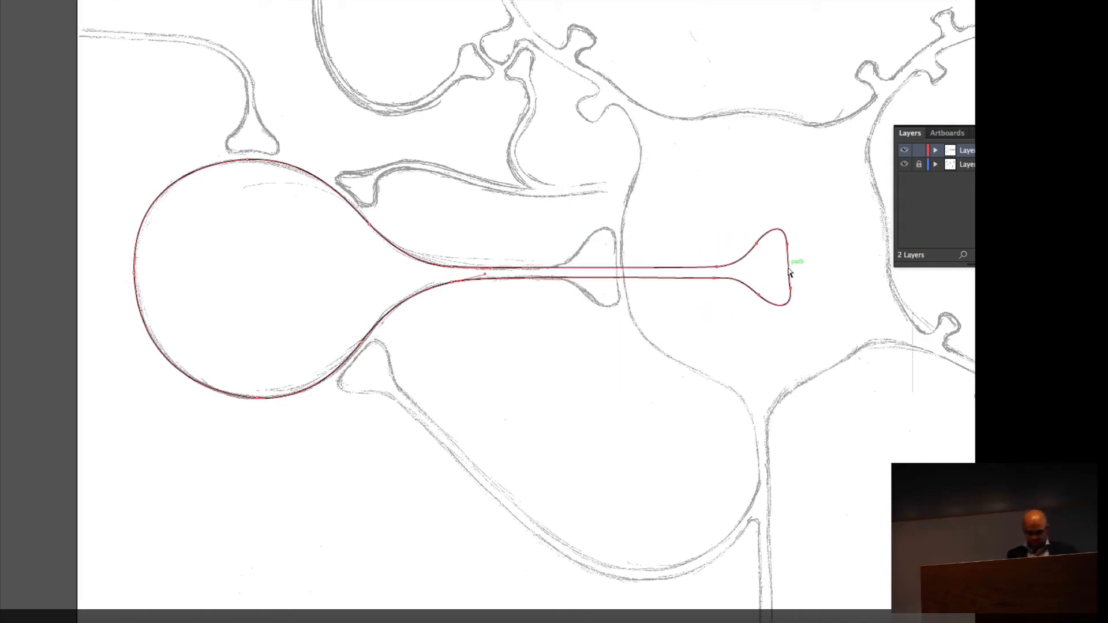
{"action": "key", "text": "super+z"}
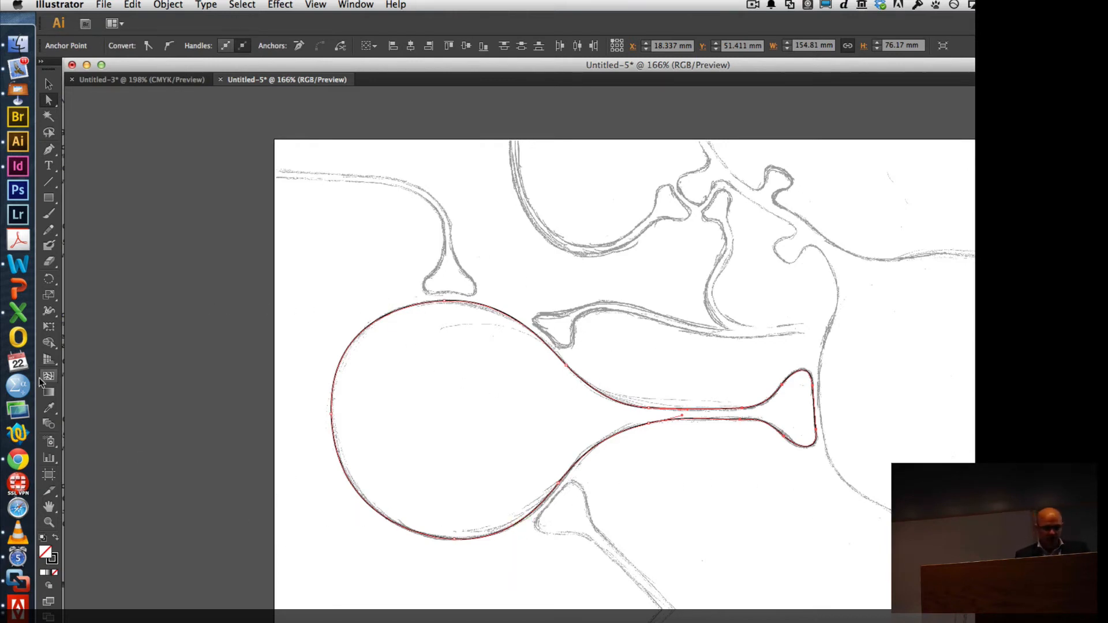
- Add two anchor points to the bulb's outline, one on each side of its lowest point
{"action": "left_click", "coordinate": [51, 151]}
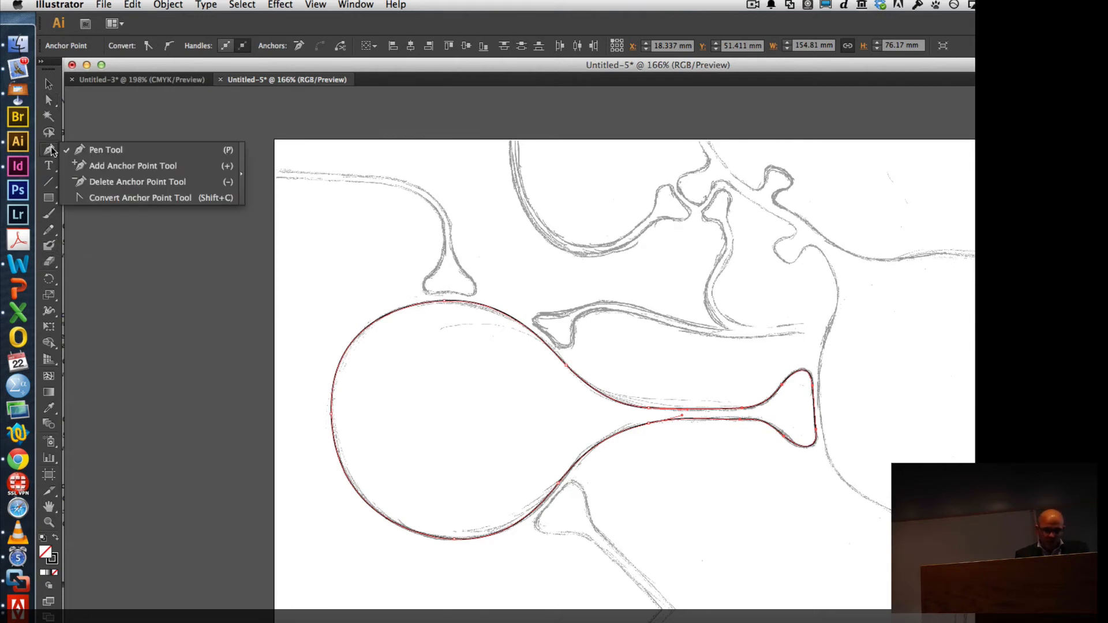
{"action": "left_click", "coordinate": [116, 164]}
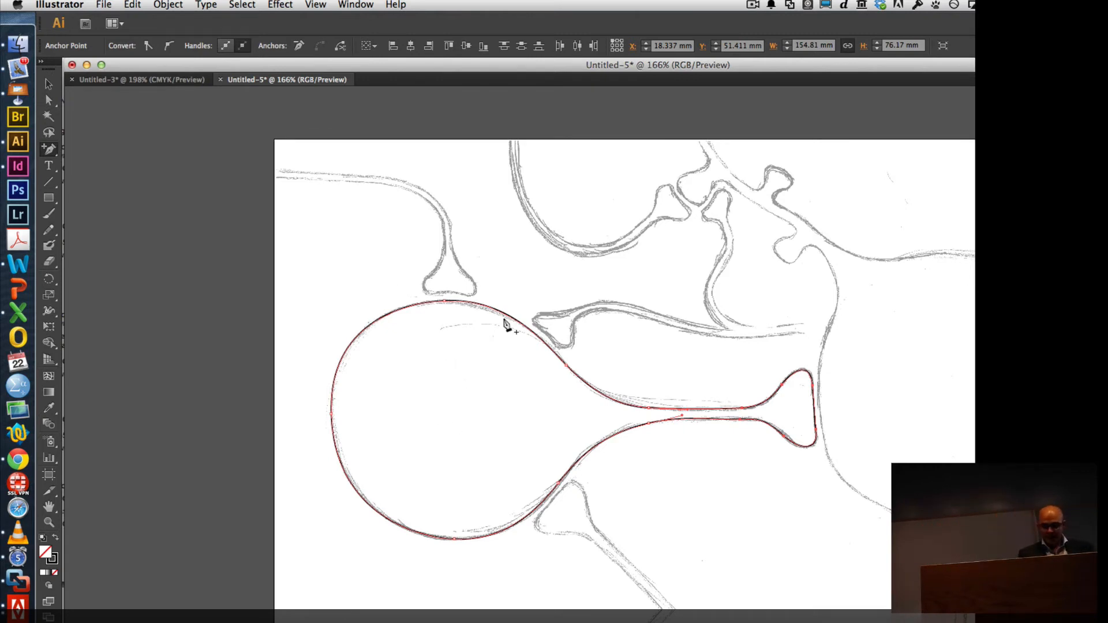
{"action": "scroll", "coordinate": [380, 350], "scroll_direction": "down", "scroll_amount": 5}
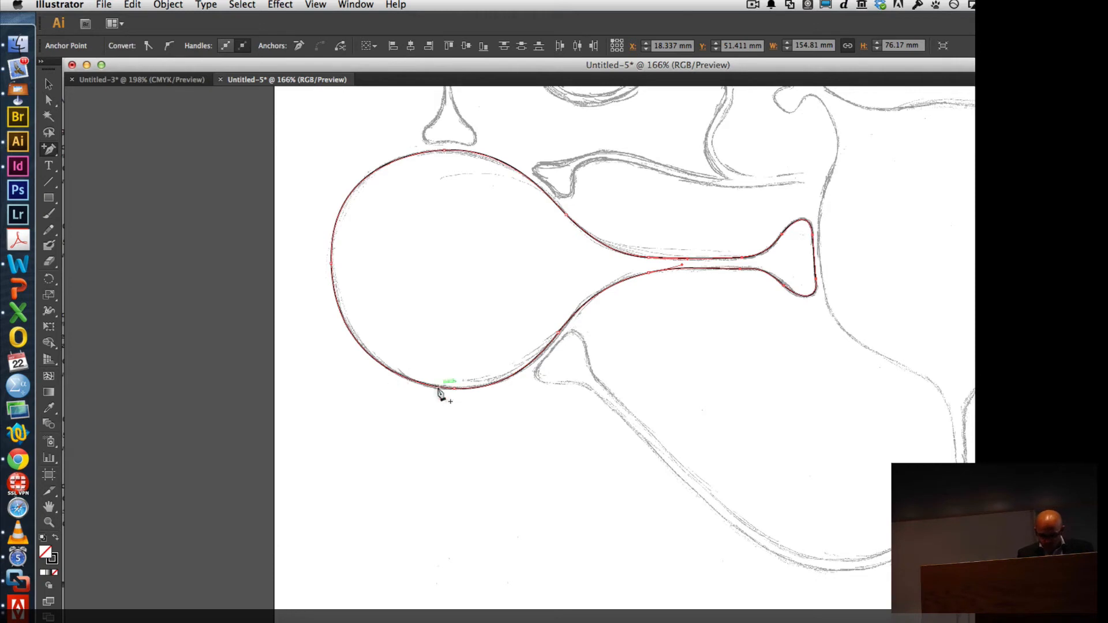
{"action": "left_click", "coordinate": [422, 384]}
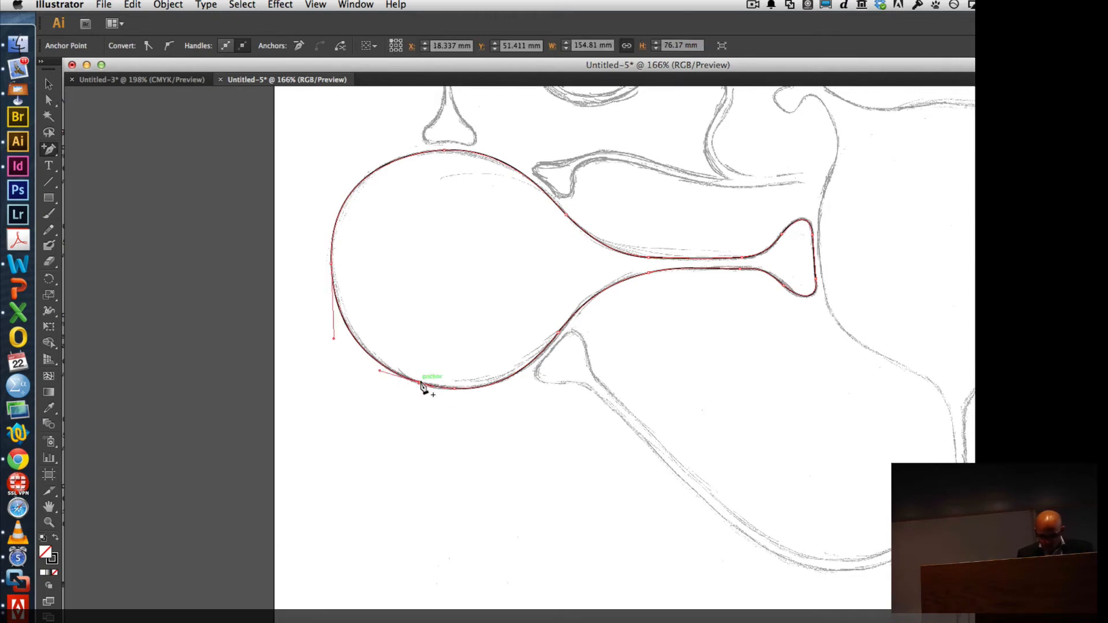
{"action": "left_click", "coordinate": [492, 387]}
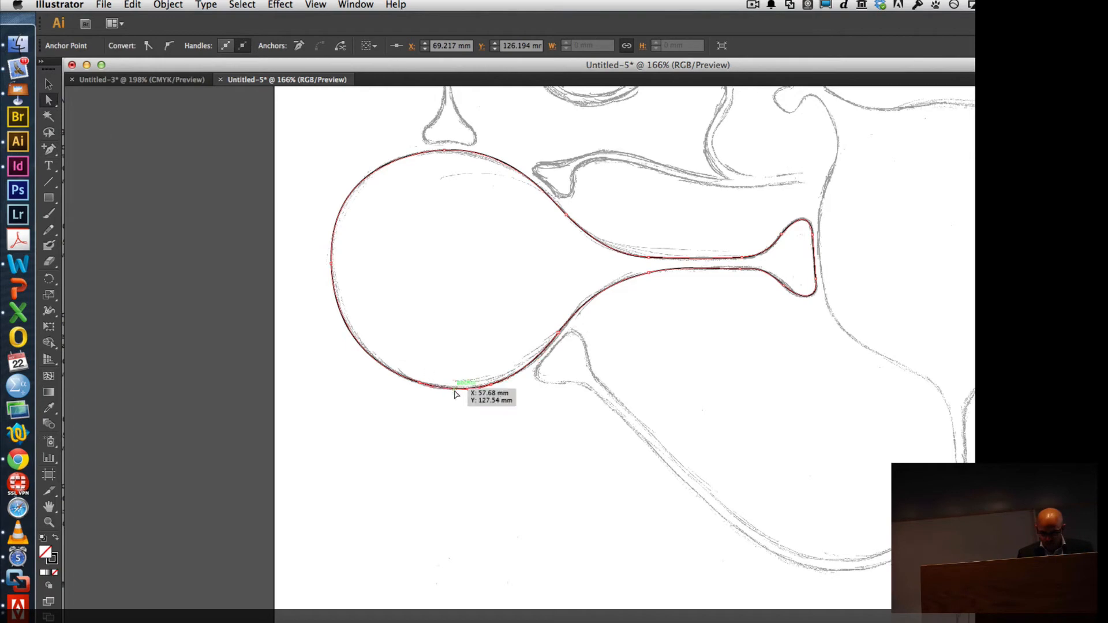
- Try pulling the bulb's lowest anchor point downward into a spike, then undo the change and deselect the path
{"action": "left_click_drag", "start_coordinate": [452, 389], "coordinate": [454, 509]}
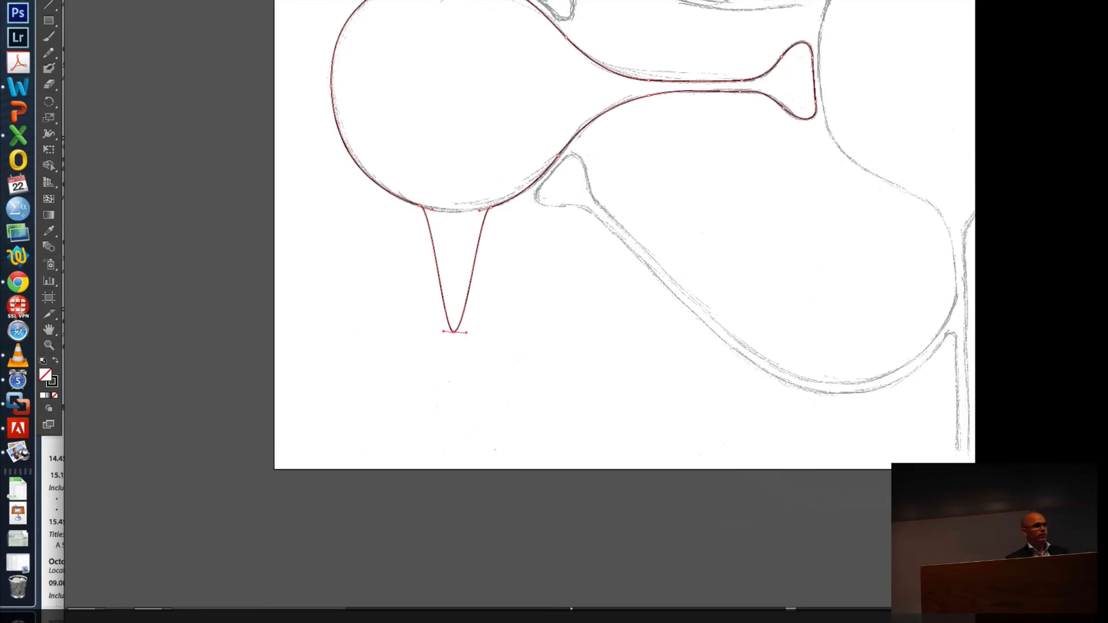
{"action": "key", "text": "super+z"}
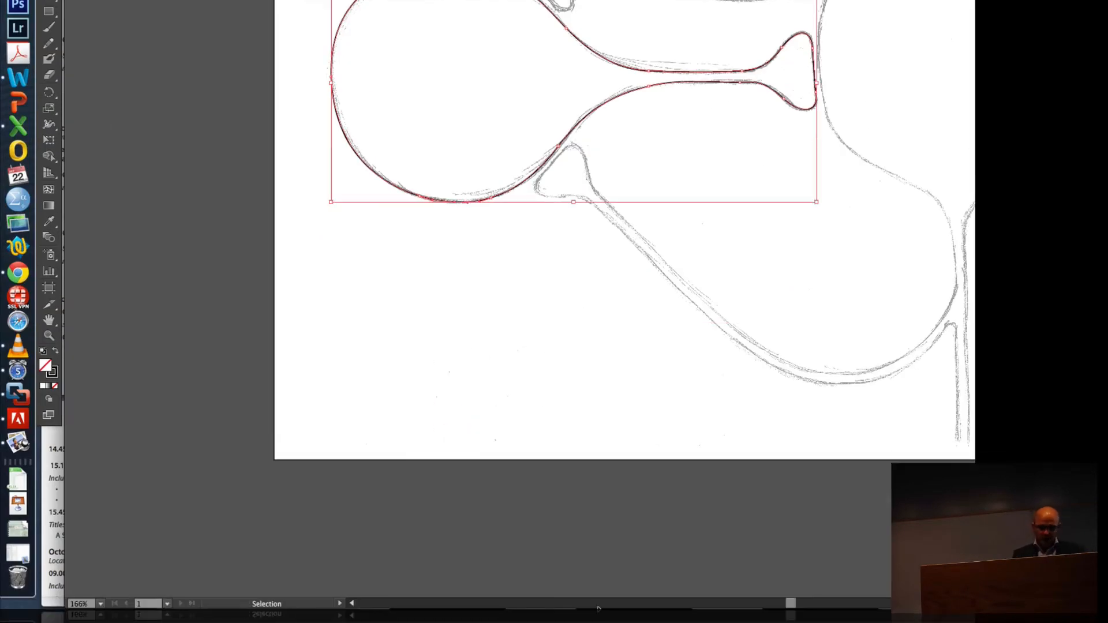
{"action": "left_click", "coordinate": [443, 307]}
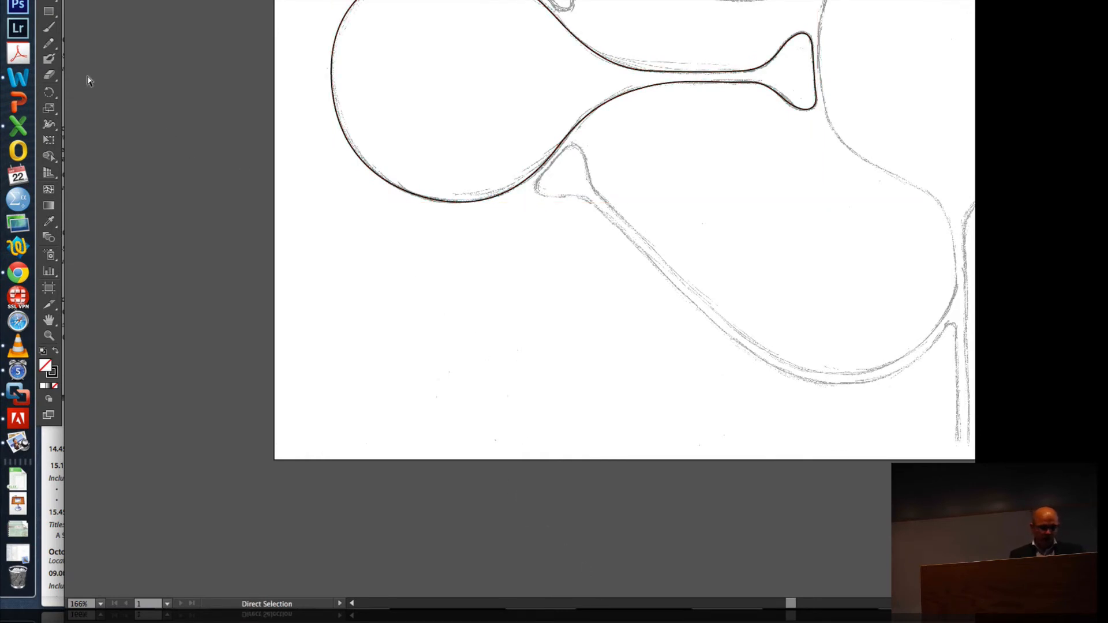
- Trace the long curved process below the bulb with the Pen tool, from the stem junction round to its small flared foot
{"action": "scroll", "coordinate": [316, 252], "scroll_direction": "up", "scroll_amount": 5}
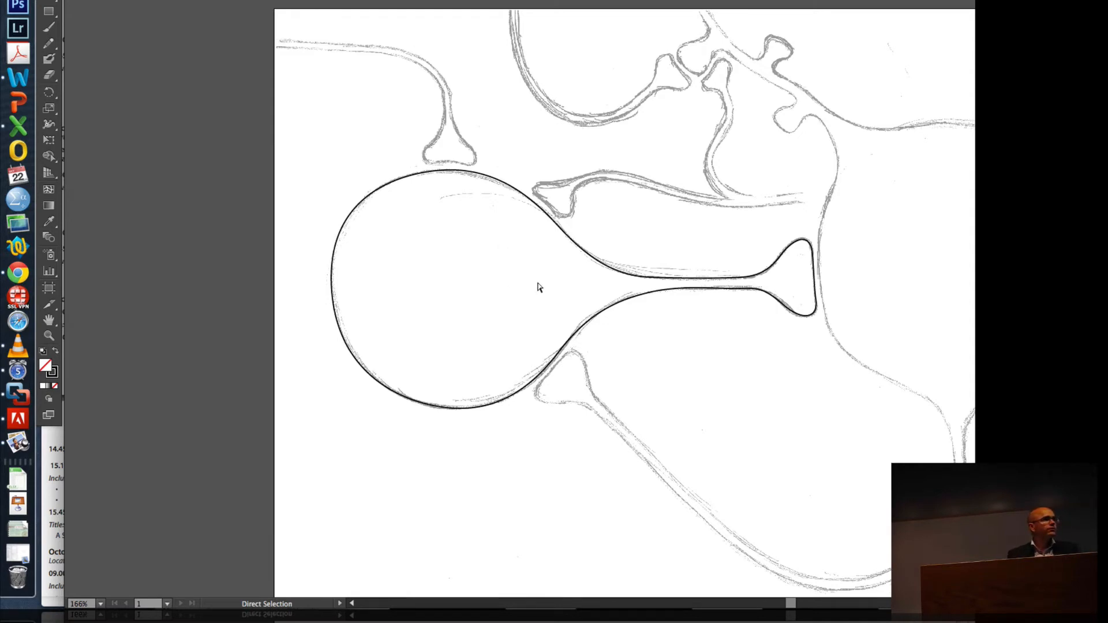
{"action": "scroll", "coordinate": [662, 312], "scroll_direction": "right", "scroll_amount": 5}
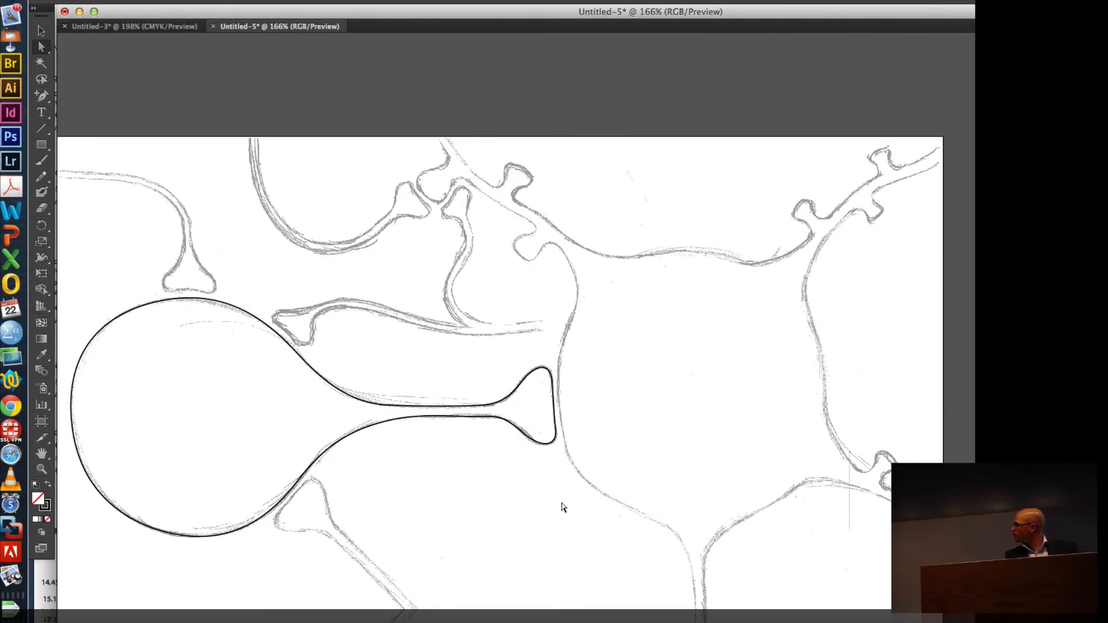
{"action": "scroll", "coordinate": [619, 504], "scroll_direction": "down", "scroll_amount": 6}
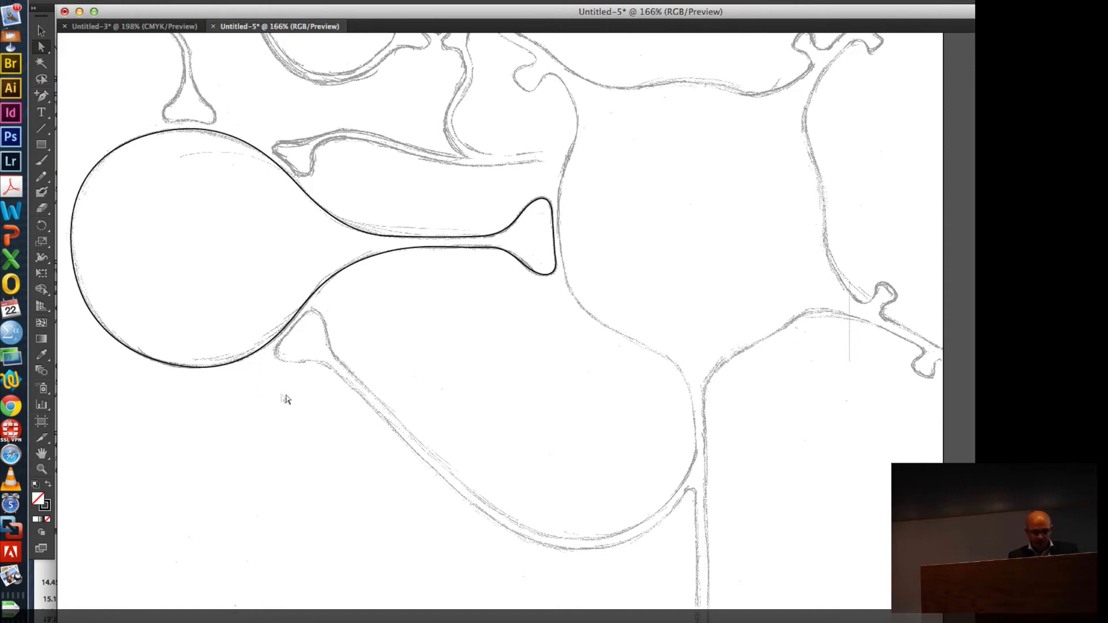
{"action": "left_click_drag", "start_coordinate": [41, 95], "coordinate": [94, 99]}
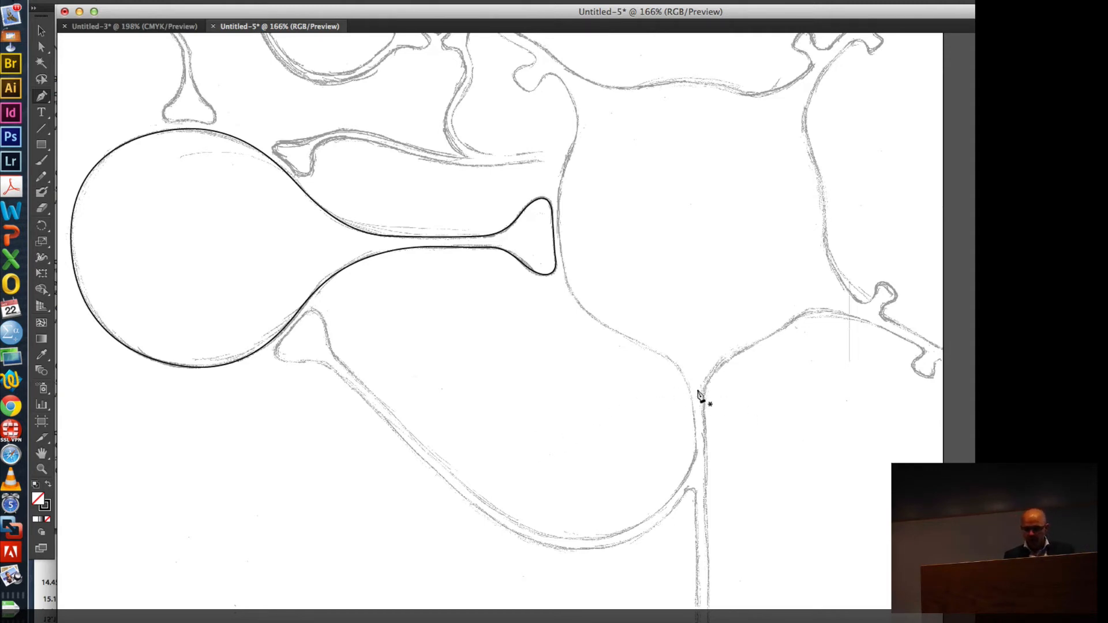
{"action": "left_click_drag", "start_coordinate": [698, 434], "coordinate": [701, 480]}
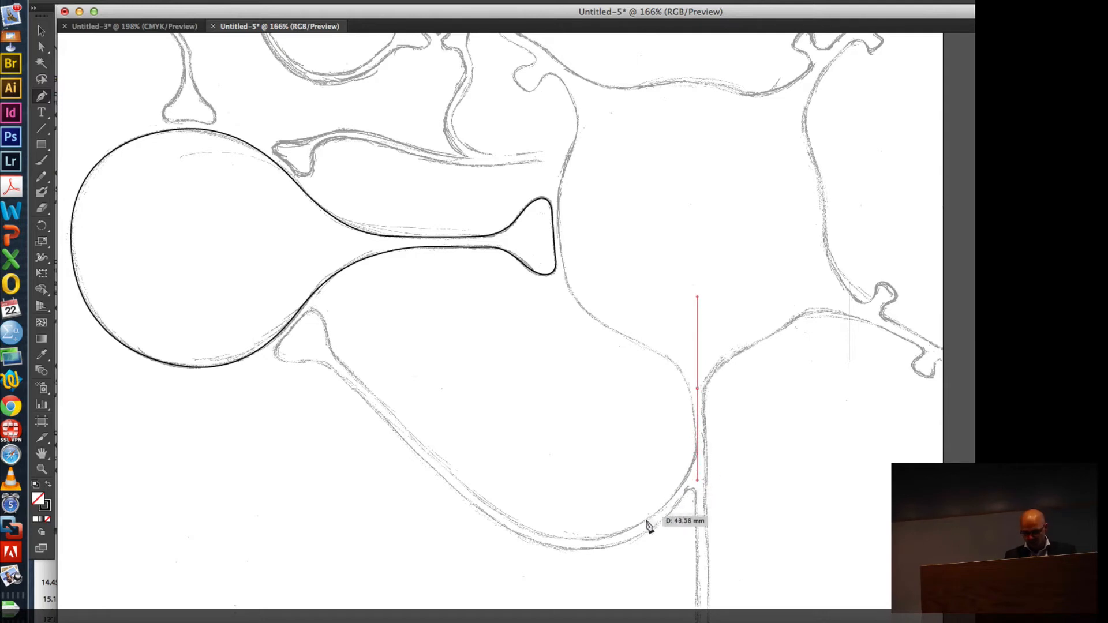
{"action": "left_click_drag", "start_coordinate": [641, 529], "coordinate": [584, 576]}
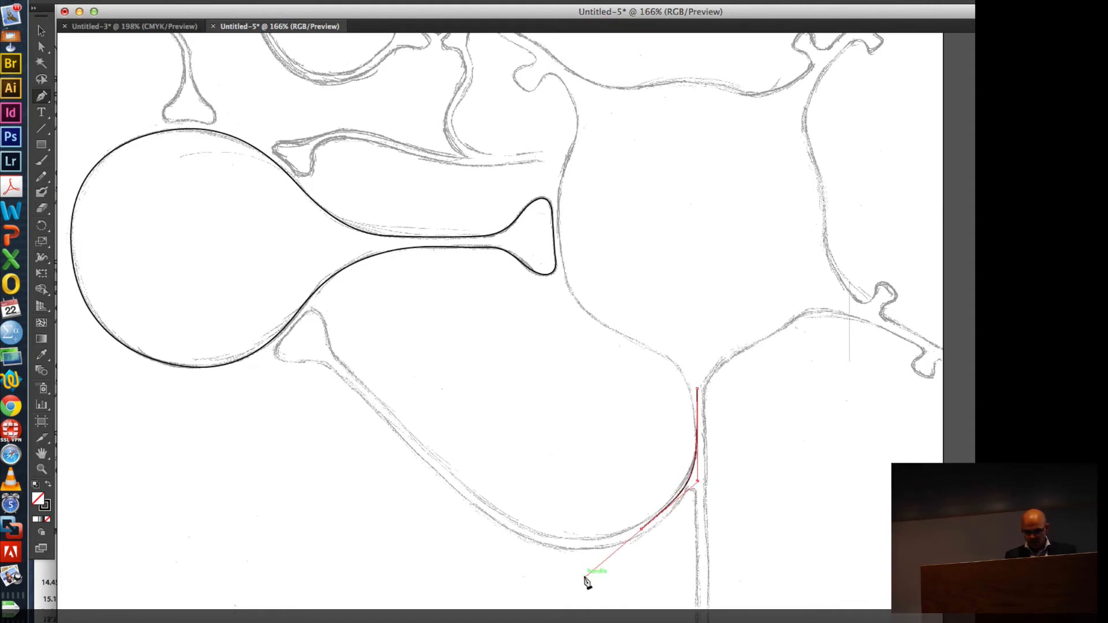
{"action": "left_click_drag", "start_coordinate": [484, 507], "coordinate": [470, 495]}
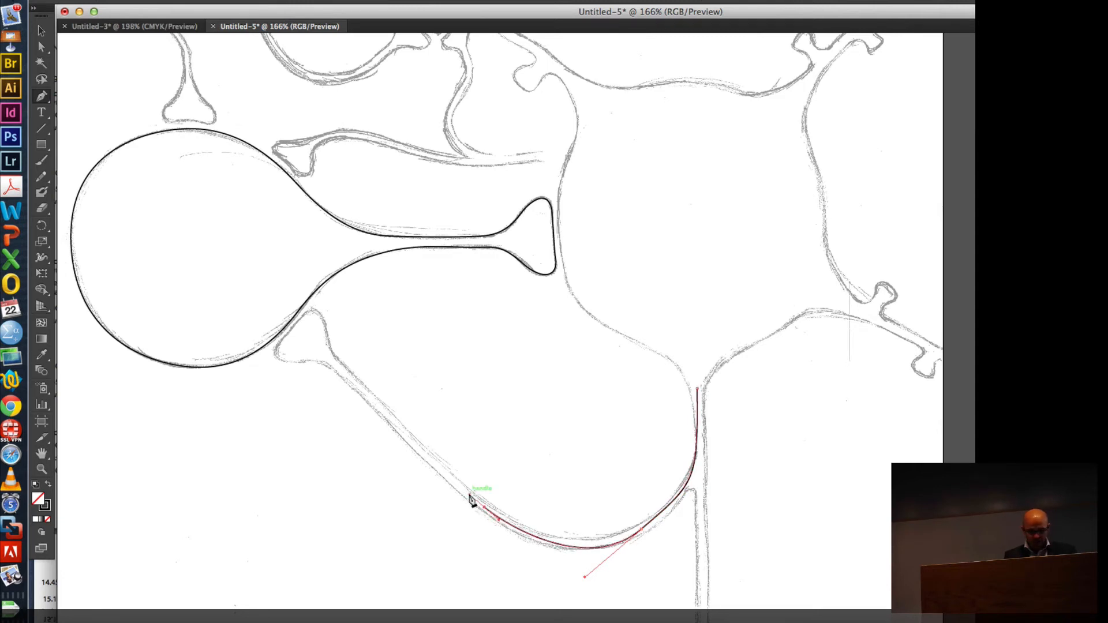
{"action": "left_click", "coordinate": [324, 349]}
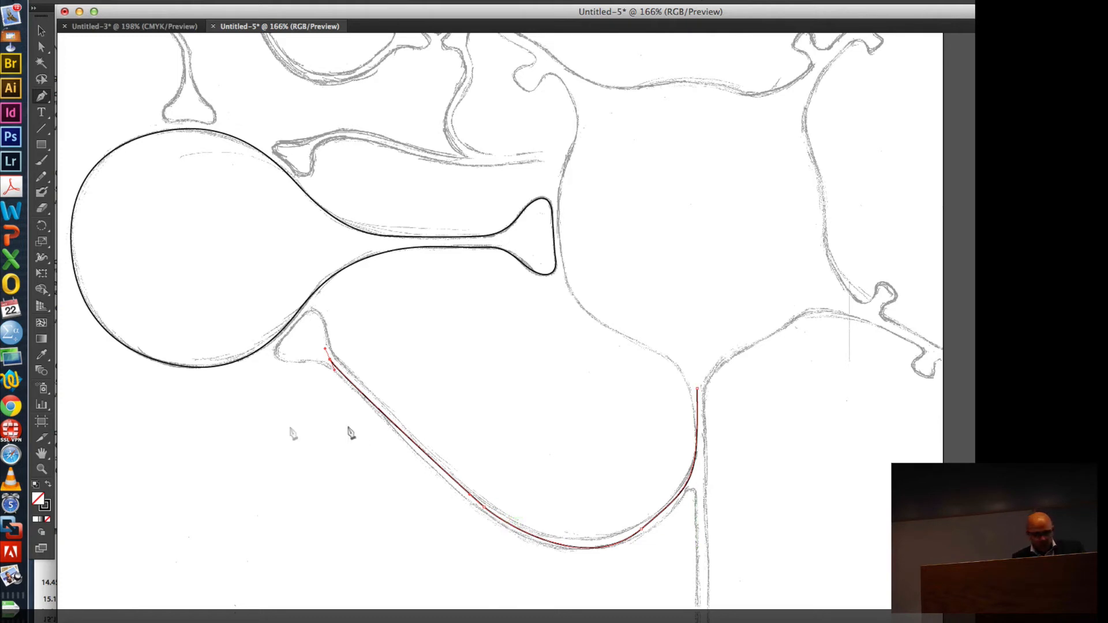
- Delete the anchor point on the curve's lower bend and extend the neighbouring direction handles until the path refits the sketch
{"action": "left_click_drag", "start_coordinate": [42, 96], "coordinate": [140, 130]}
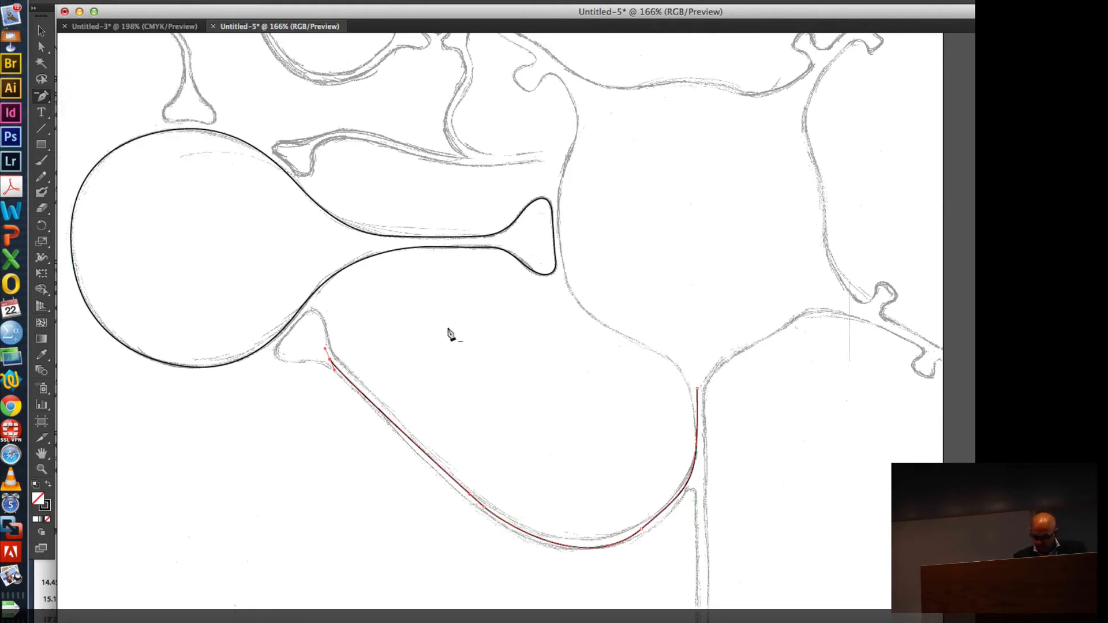
{"action": "left_click", "coordinate": [642, 530]}
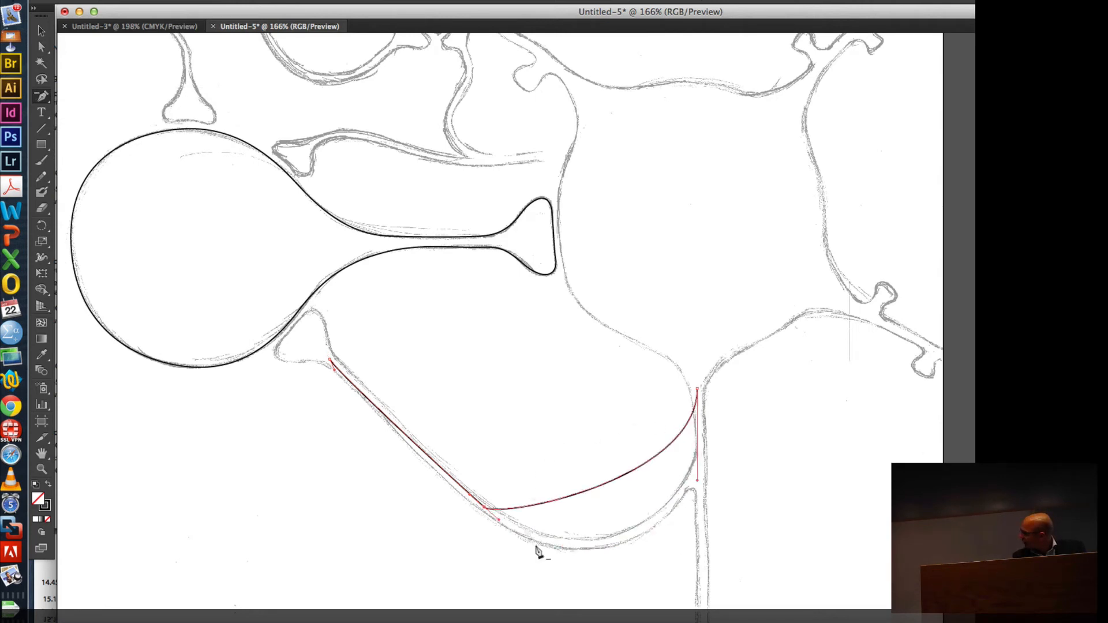
{"action": "left_click", "coordinate": [49, 53]}
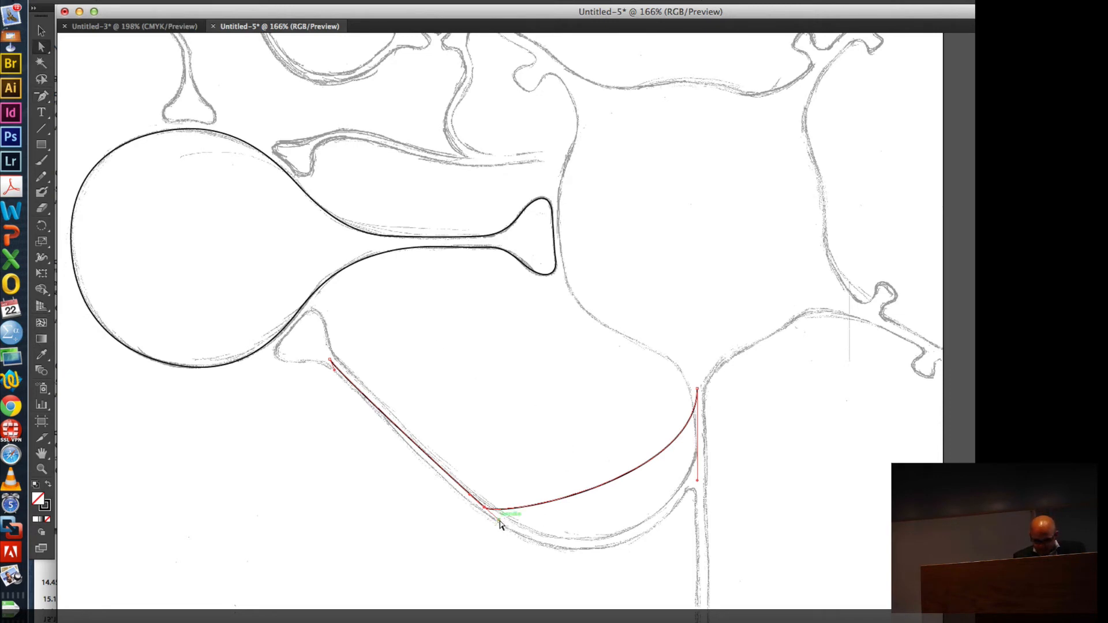
{"action": "mouse_move", "coordinate": [499, 523]}
{"action": "left_mouse_down"}
{"action": "mouse_move", "coordinate": [604, 564]}
{"action": "mouse_move", "coordinate": [579, 589]}
{"action": "mouse_move", "coordinate": [600, 599]}
{"action": "left_mouse_up"}
{"action": "left_click_drag", "start_coordinate": [697, 483], "coordinate": [708, 524]}
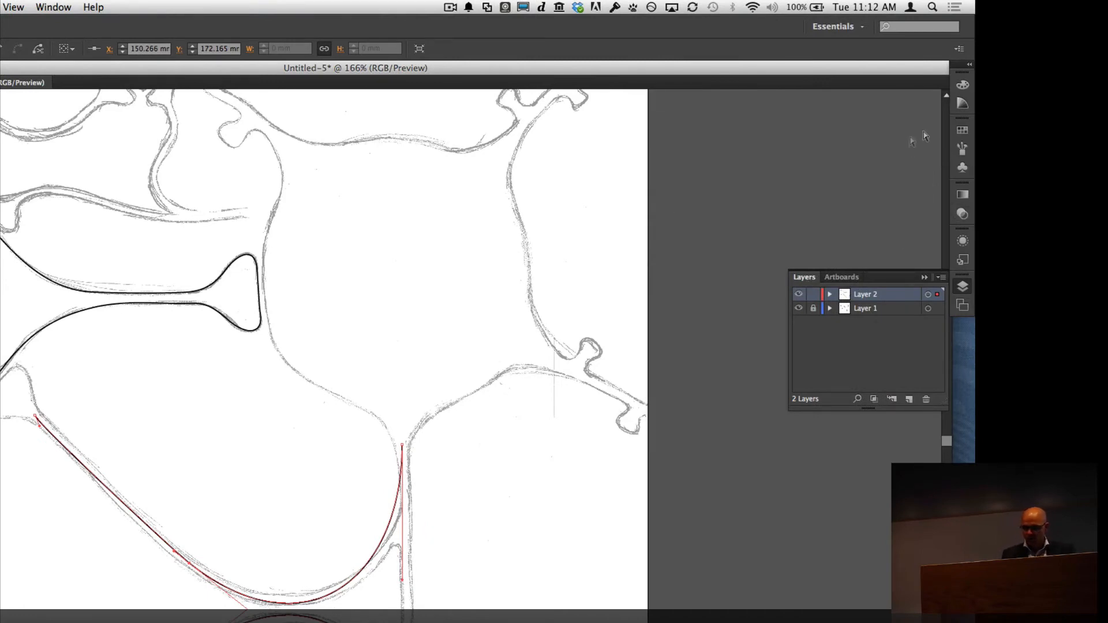
- Show the stroke settings and set the traced curve's stroke weight to 11 pt to match the sketched process's width
{"action": "scroll", "coordinate": [532, 411], "scroll_direction": "left", "scroll_amount": 10}
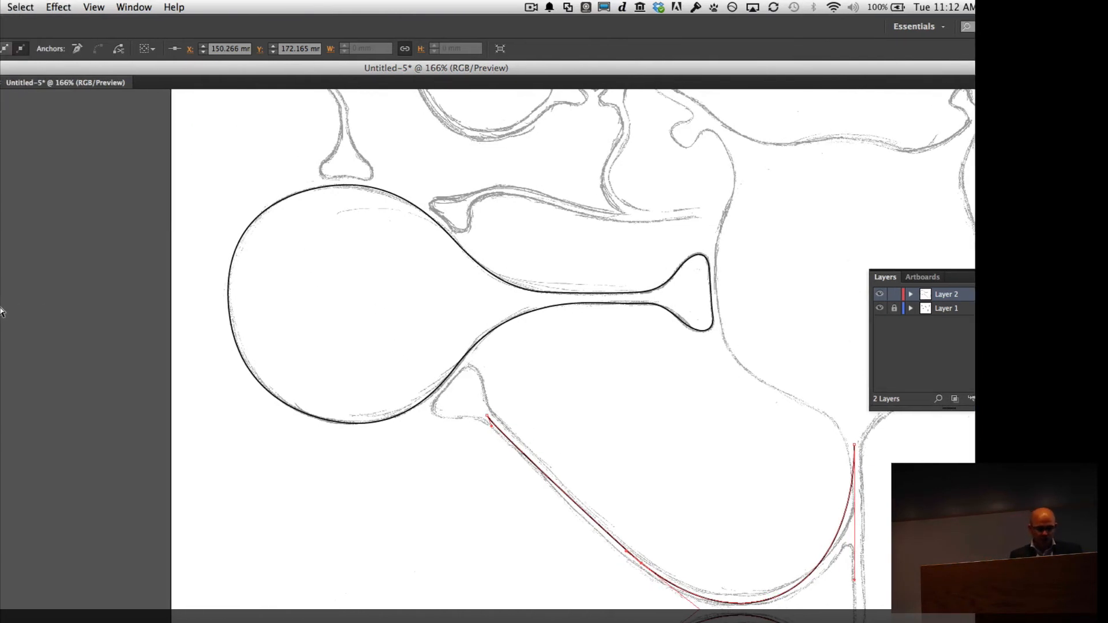
{"action": "left_click", "coordinate": [22, 87]}
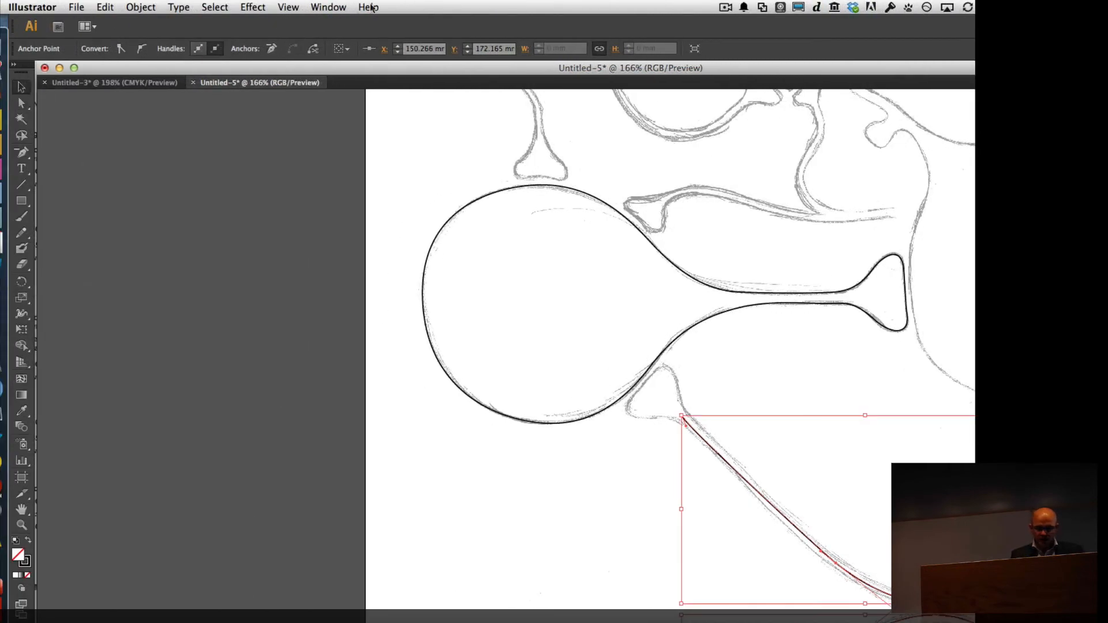
{"action": "left_click", "coordinate": [332, 6]}
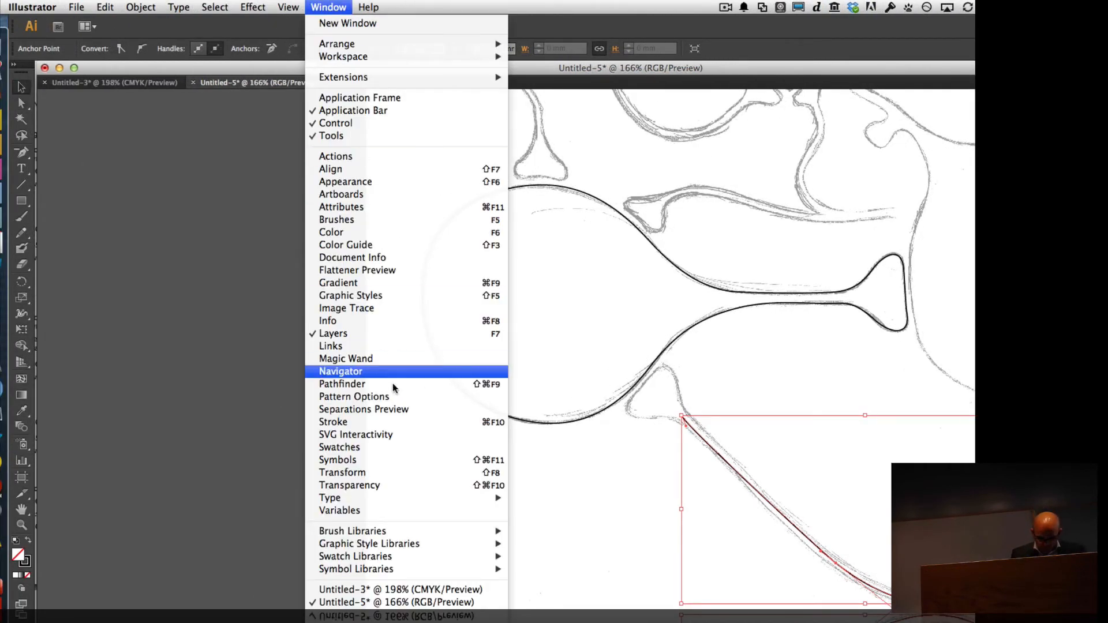
{"action": "left_click", "coordinate": [384, 426]}
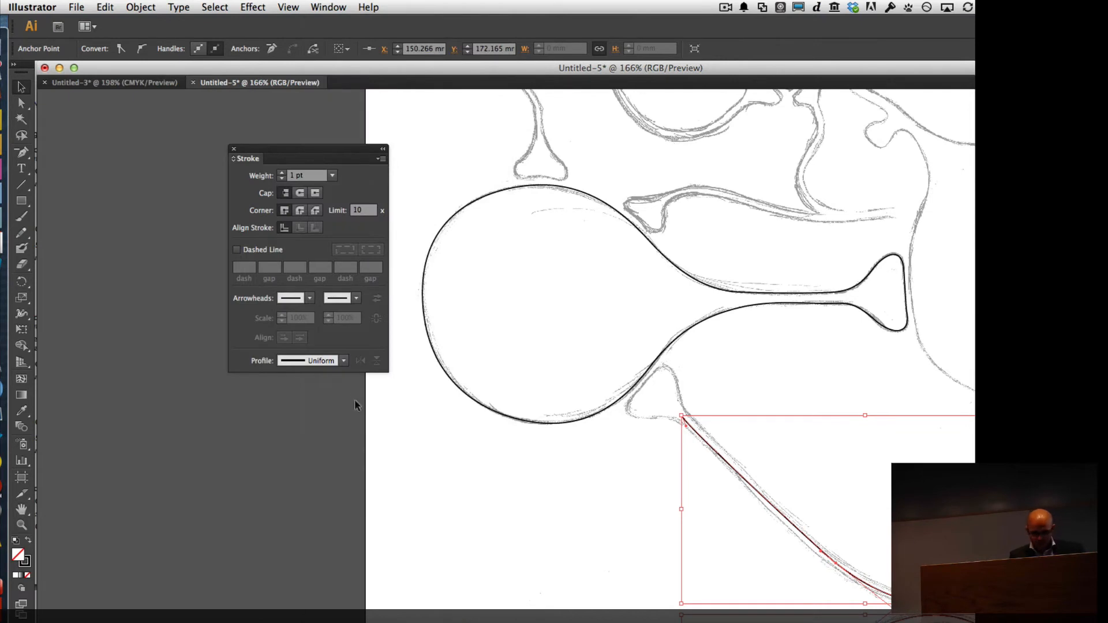
{"action": "left_click", "coordinate": [282, 173]}
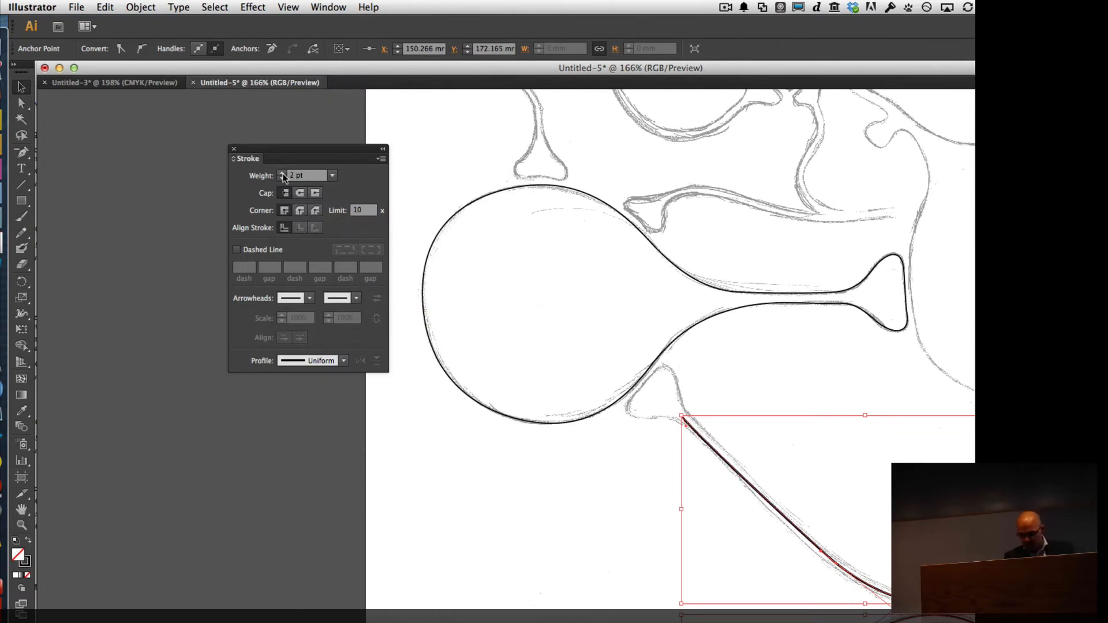
{"action": "left_click", "coordinate": [282, 173]}
{"action": "left_click", "coordinate": [282, 173]}
{"action": "left_click", "coordinate": [282, 173]}
{"action": "left_click", "coordinate": [282, 173]}
{"action": "left_click", "coordinate": [282, 173]}
{"action": "left_click", "coordinate": [282, 174]}
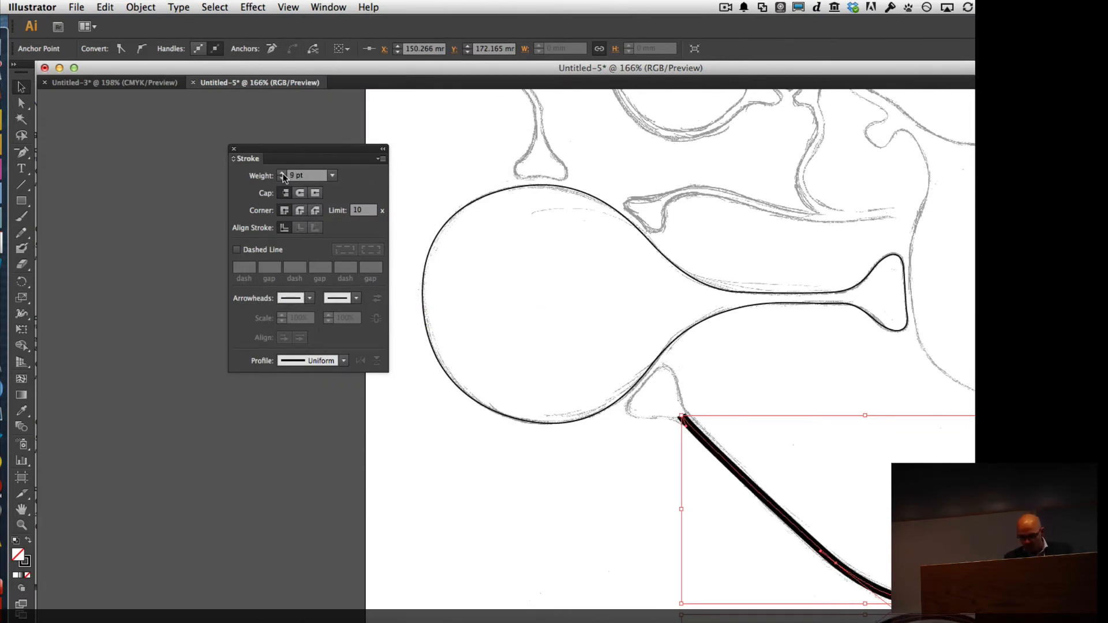
{"action": "left_click", "coordinate": [283, 173]}
{"action": "left_click", "coordinate": [282, 173]}
{"action": "left_click", "coordinate": [283, 173]}
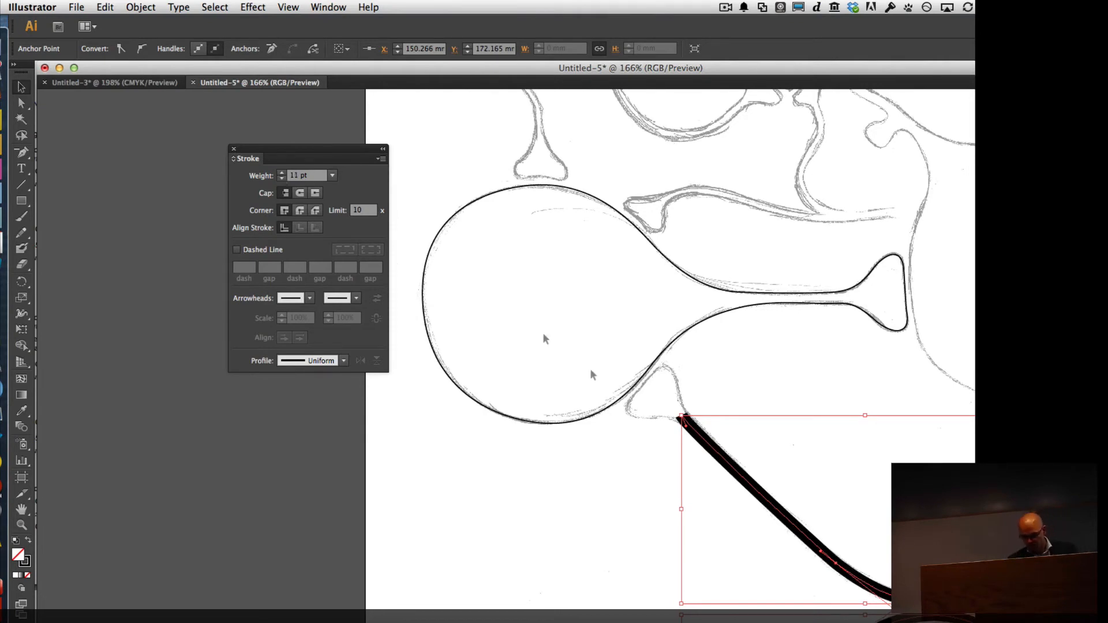
- Move the Stroke panel further from the curve and lengthen the direction handle at the curve's foot end along the path
{"action": "scroll", "coordinate": [607, 383], "scroll_direction": "right", "scroll_amount": 8}
{"action": "scroll", "coordinate": [607, 383], "scroll_direction": "down", "scroll_amount": 4}
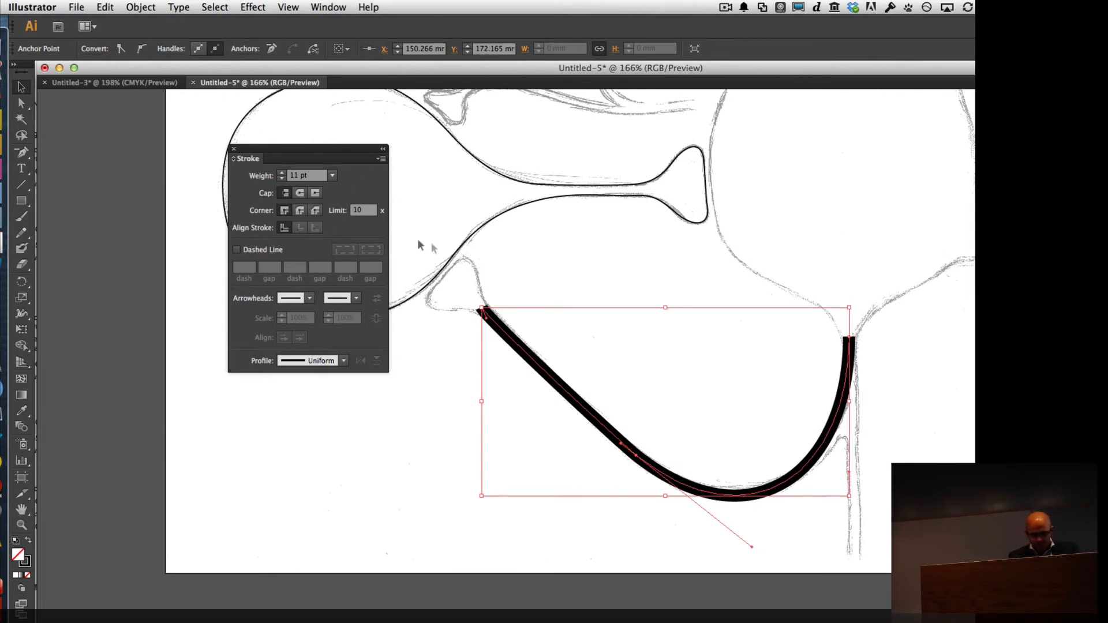
{"action": "left_click_drag", "start_coordinate": [339, 147], "coordinate": [226, 156]}
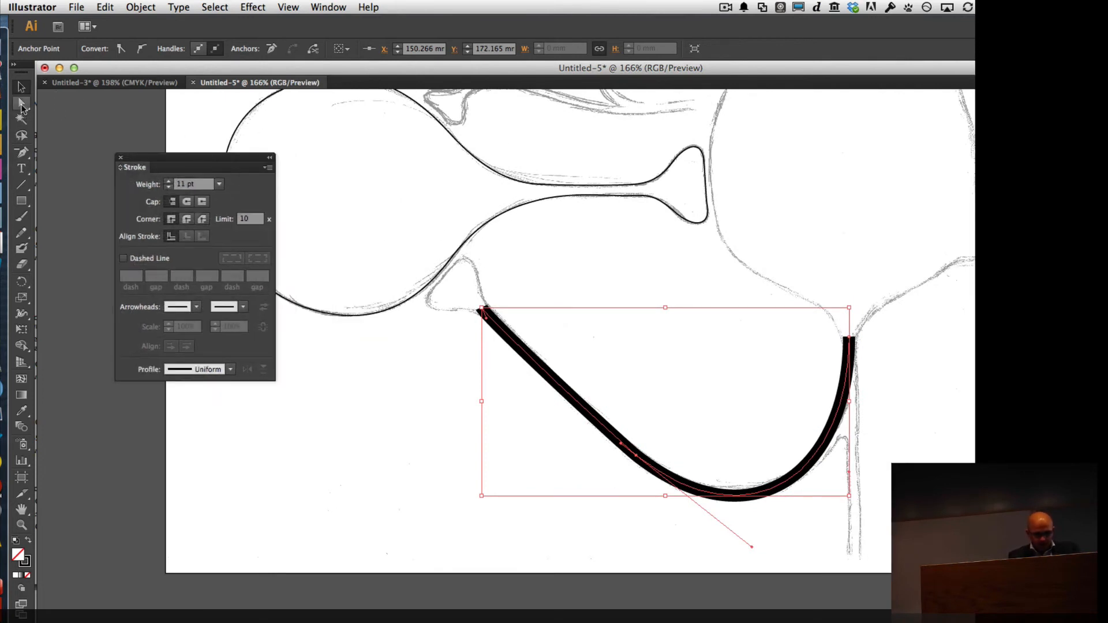
{"action": "left_click", "coordinate": [24, 107]}
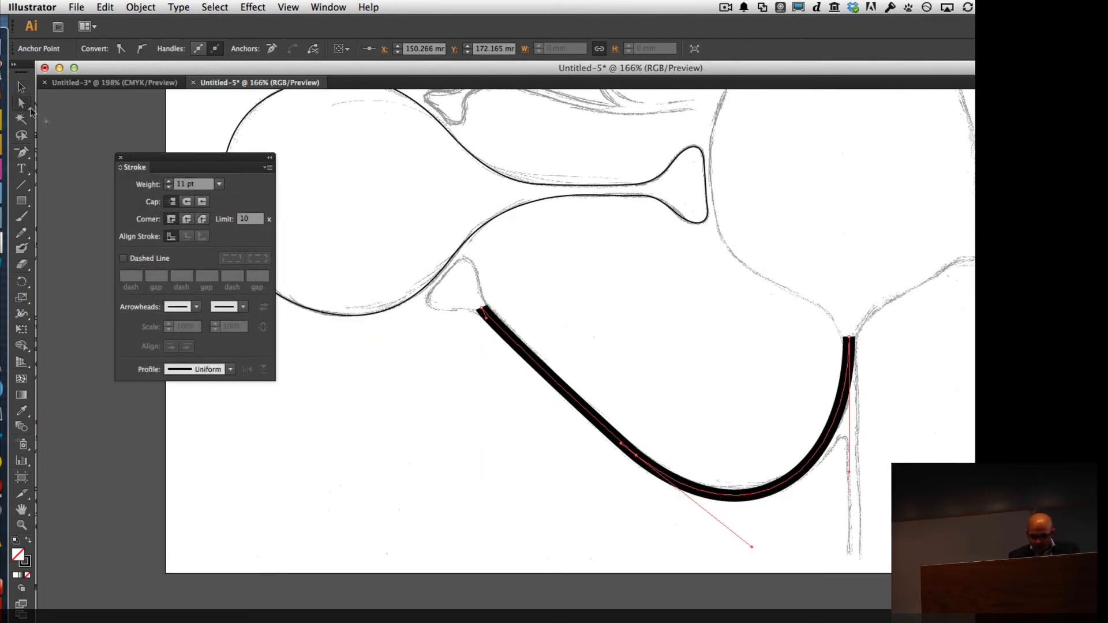
{"action": "left_click", "coordinate": [486, 317]}
{"action": "left_click", "coordinate": [500, 325]}
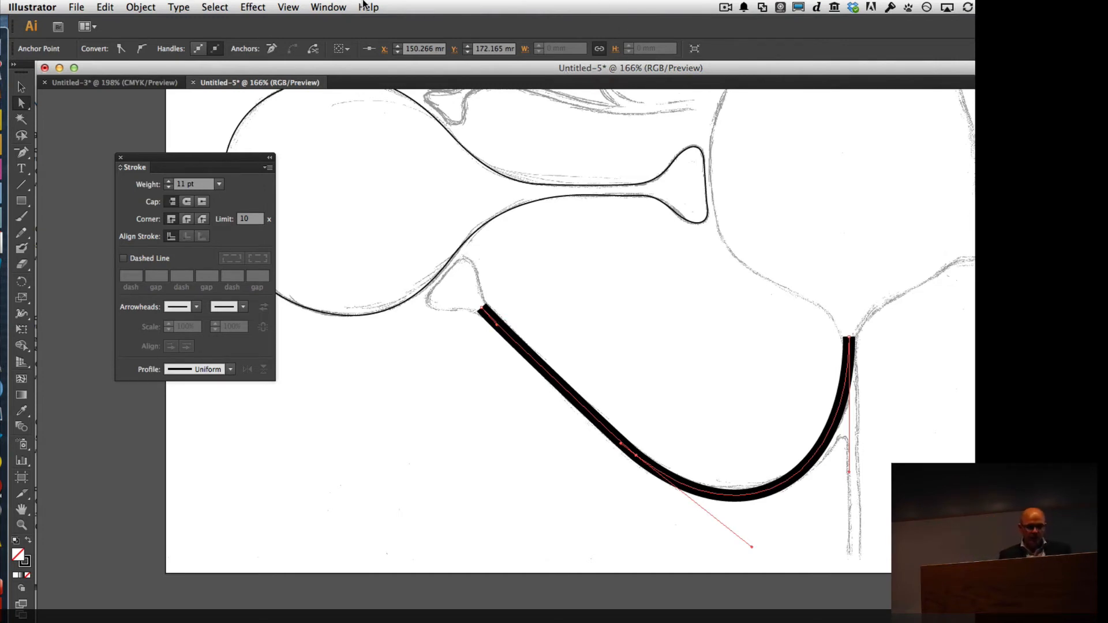
- Convert the thick curve with Outline Stroke and give the resulting shape the default white fill and 1 pt black stroke
{"action": "left_click", "coordinate": [141, 7]}
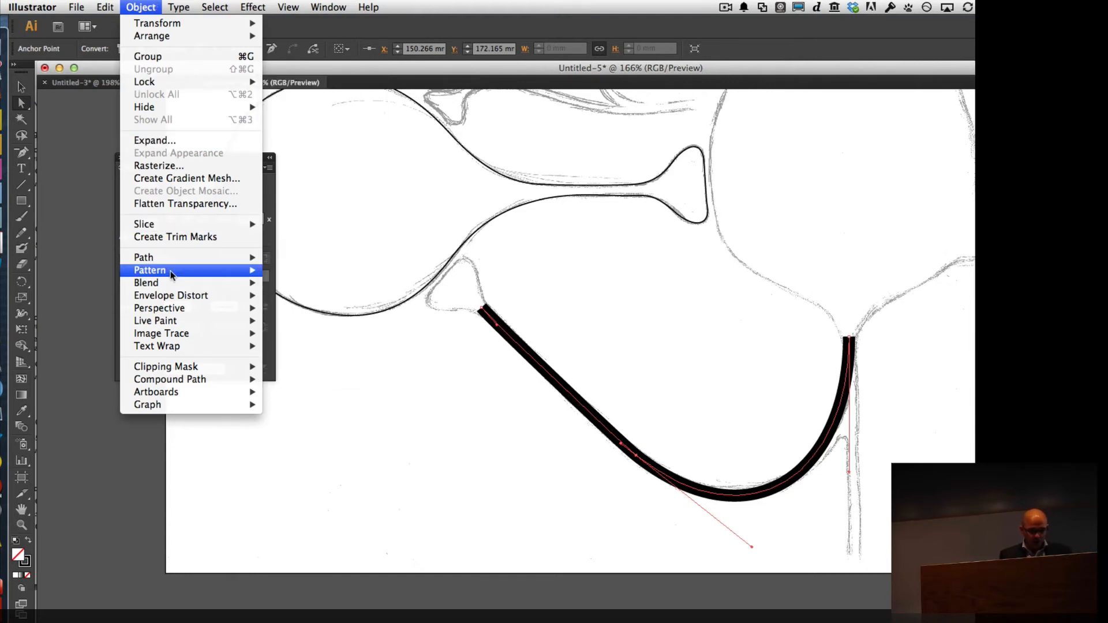
{"action": "mouse_move", "coordinate": [175, 263]}
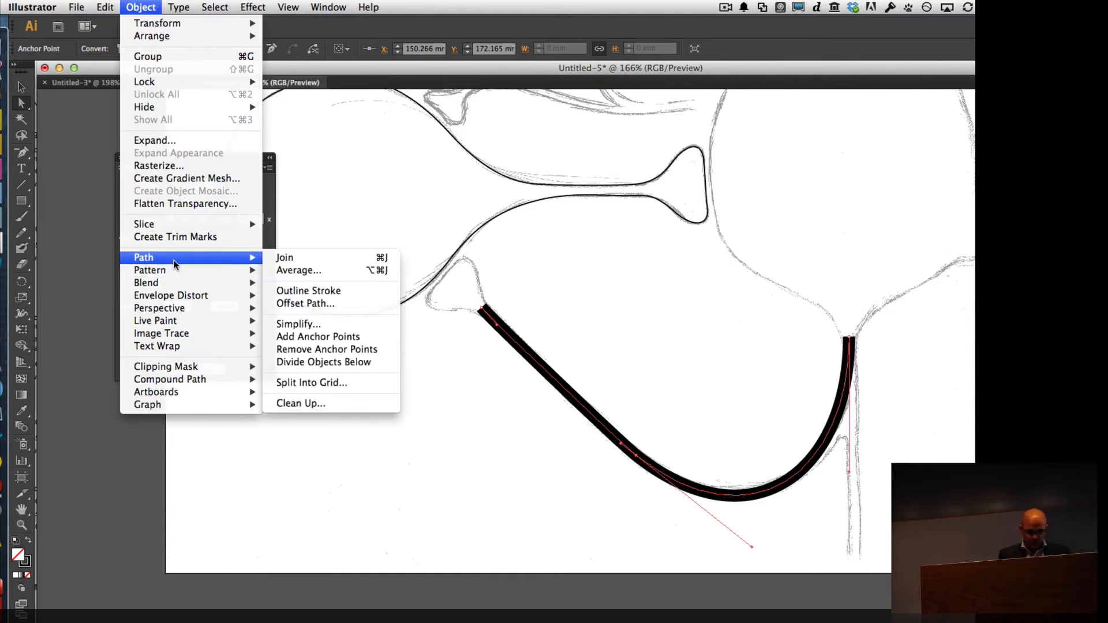
{"action": "left_click", "coordinate": [348, 295]}
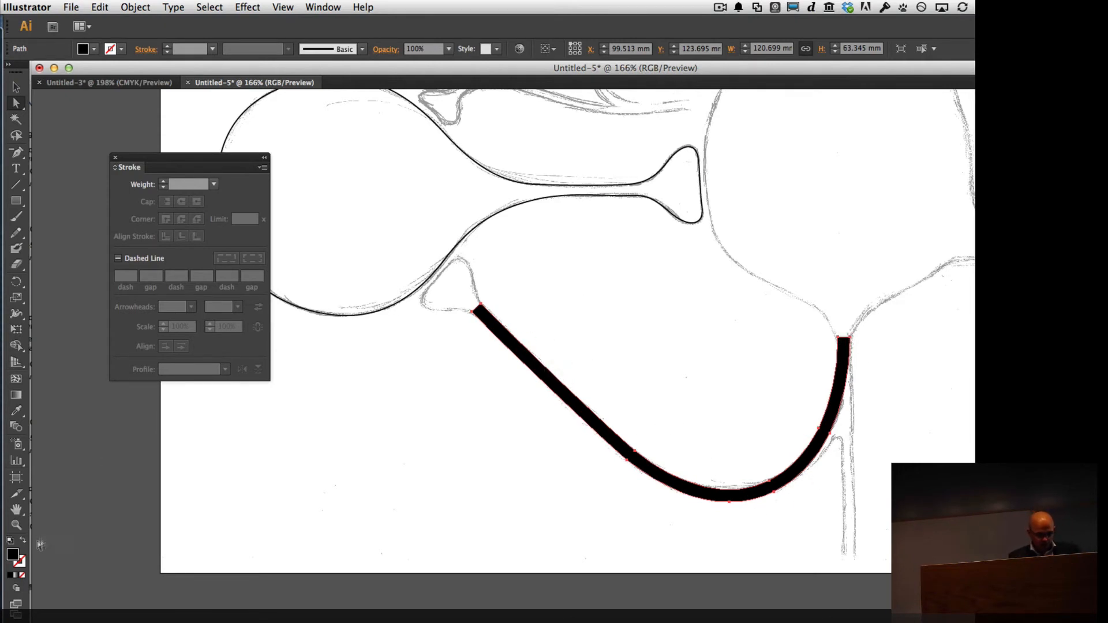
{"action": "left_click", "coordinate": [10, 541]}
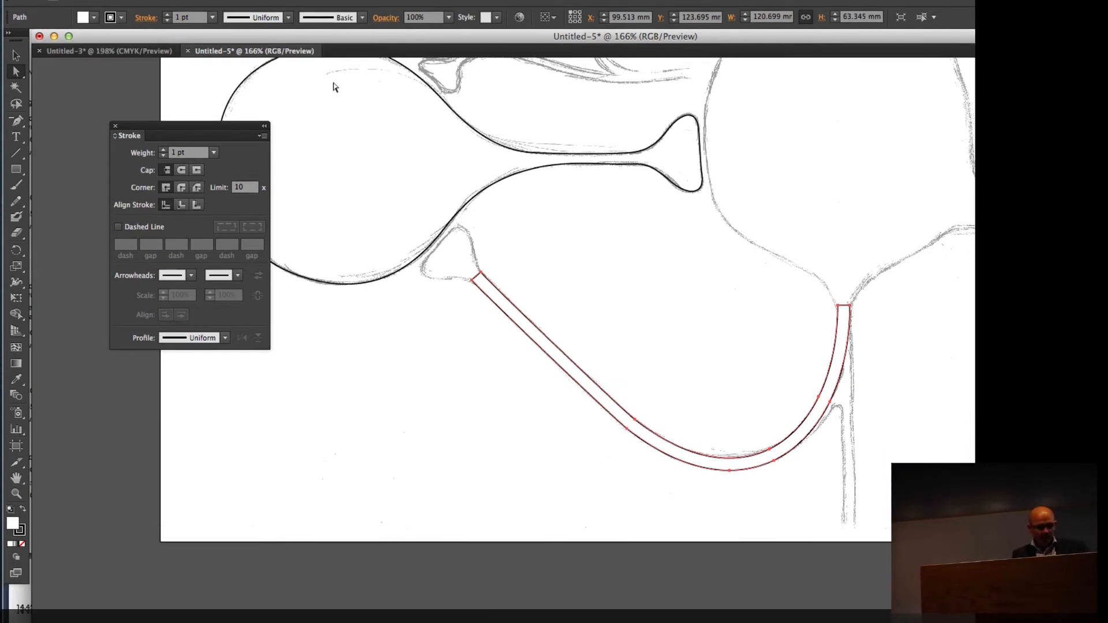
- Try to trace the vertical stem at the junction with the Pen tool down to the page edge, then undo it
{"action": "left_click_drag", "start_coordinate": [17, 120], "coordinate": [61, 121]}
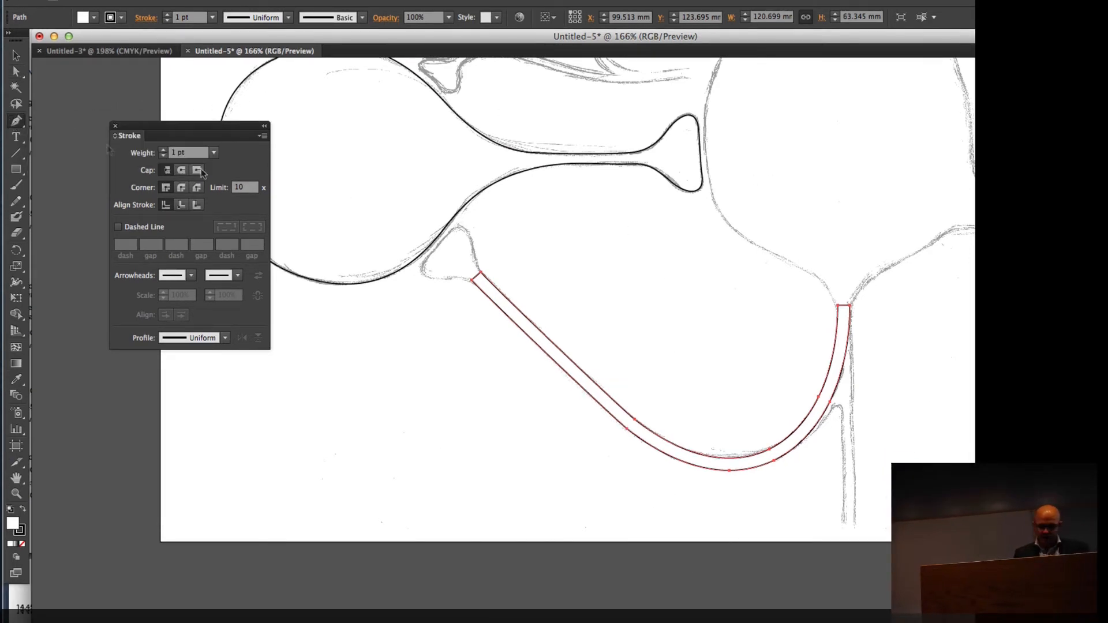
{"action": "left_click", "coordinate": [844, 308]}
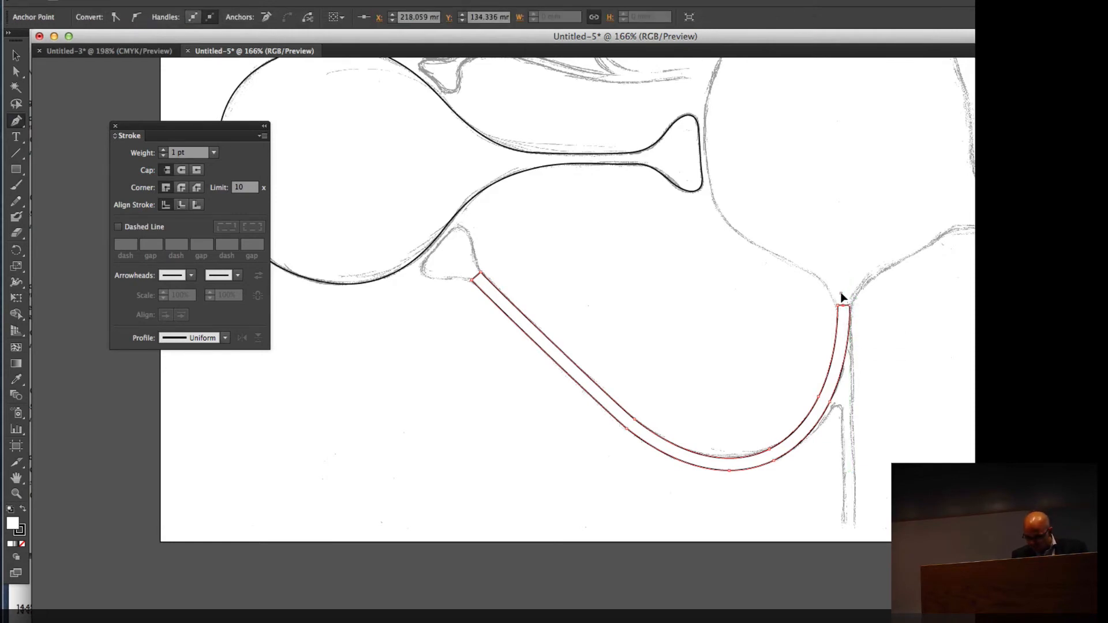
{"action": "left_click_drag", "start_coordinate": [841, 297], "coordinate": [843, 314]}
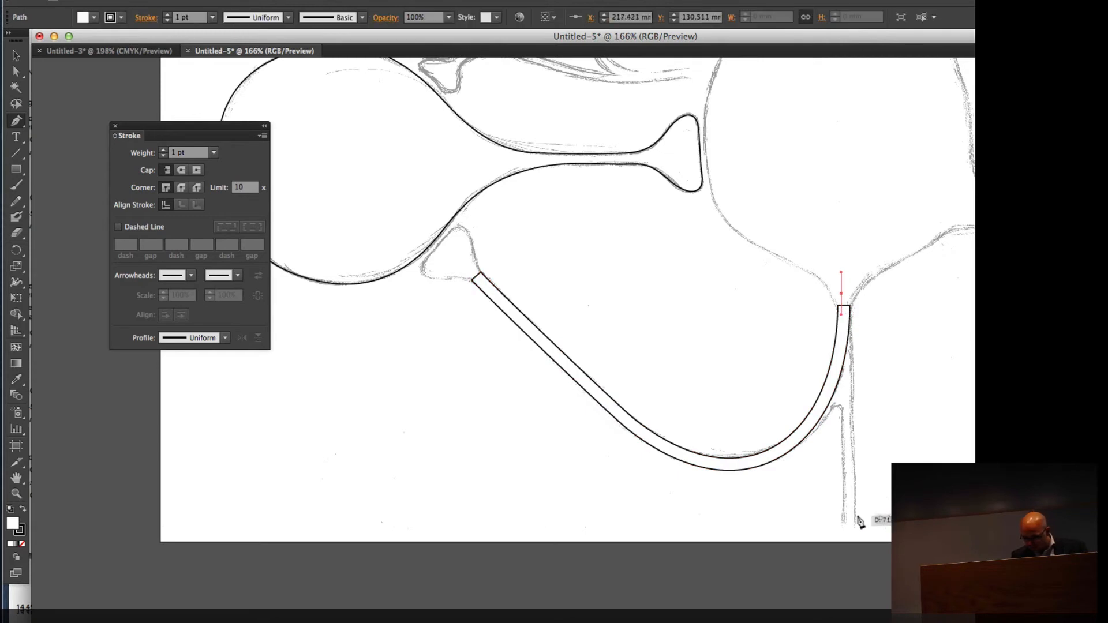
{"action": "left_click", "coordinate": [849, 536]}
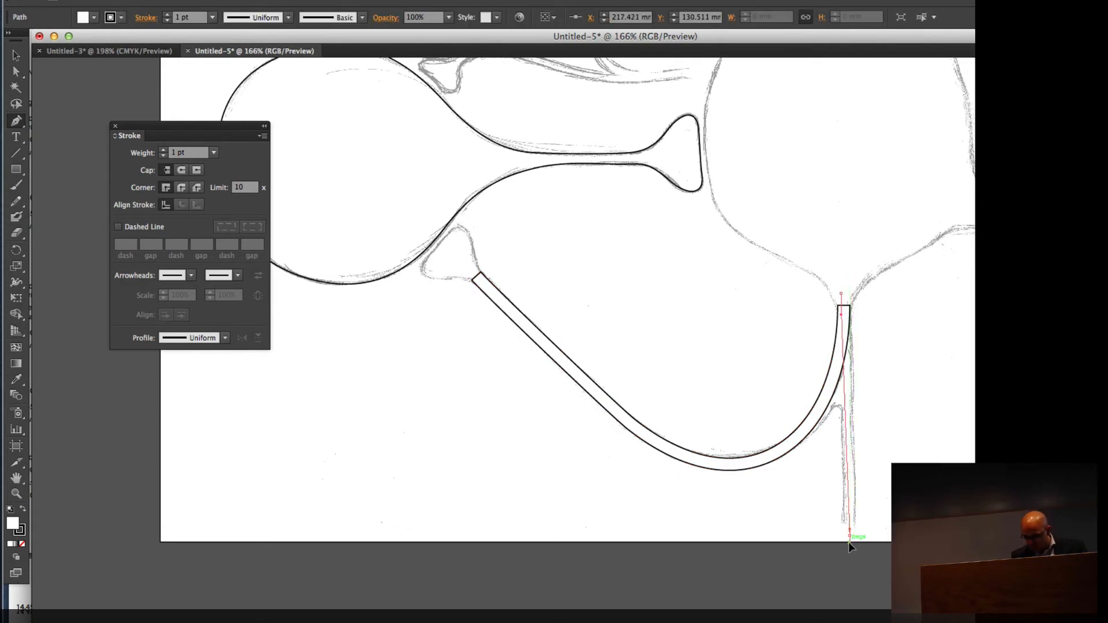
{"action": "key", "text": "super+z"}
{"action": "key", "text": "super+z"}
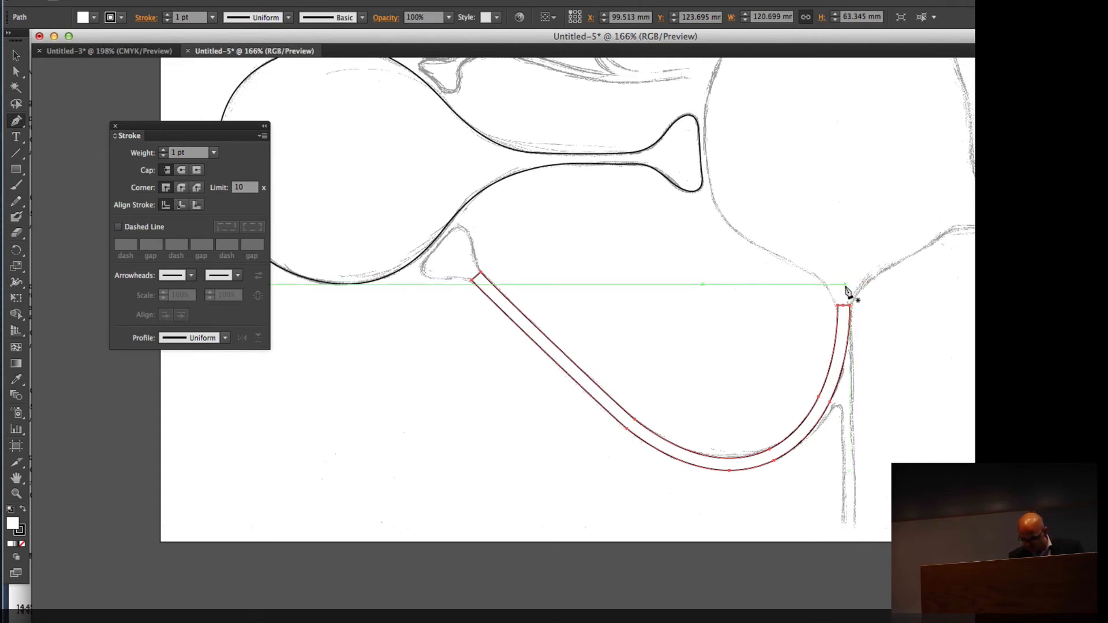
- Draw an exactly vertical path about 80 mm long from just above the junction down the sketched stem to the page edge
{"action": "left_click_drag", "start_coordinate": [843, 285], "coordinate": [844, 296]}
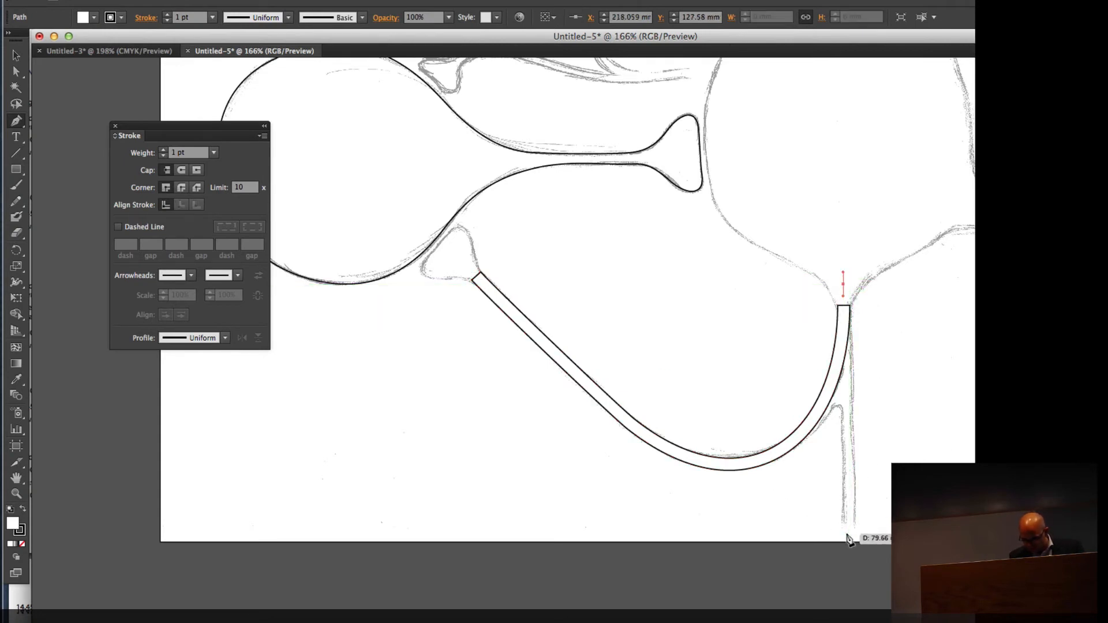
{"action": "left_click_drag", "start_coordinate": [846, 535], "coordinate": [849, 546]}
{"action": "left_click_drag", "start_coordinate": [849, 547], "coordinate": [840, 562]}
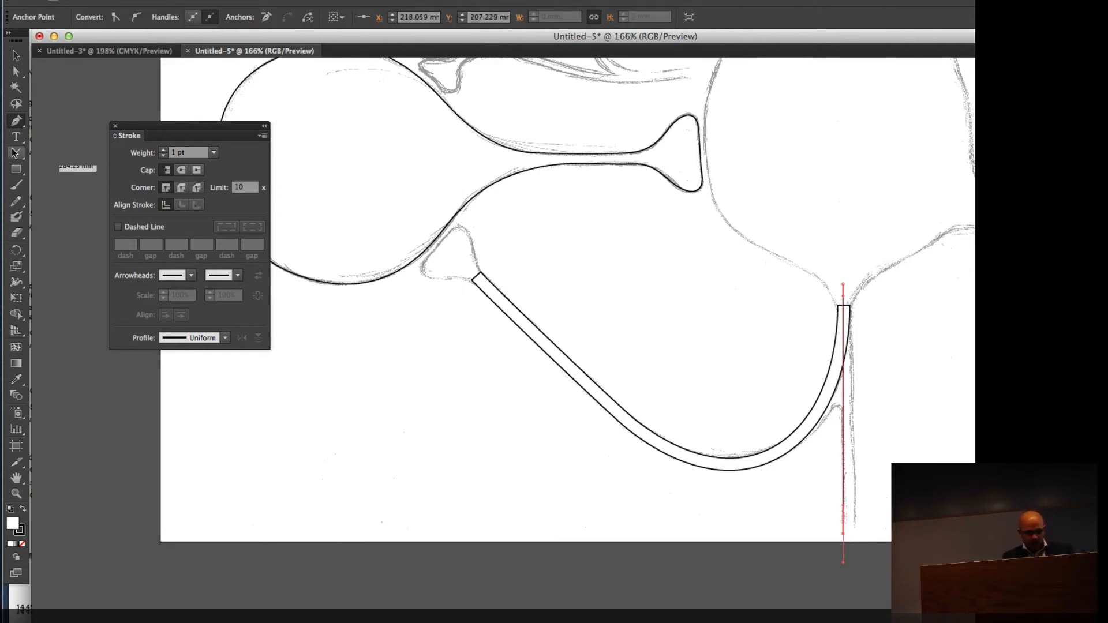
- Set the vertical stem path's stroke weight to 9 pt
{"action": "left_click", "coordinate": [163, 149]}
{"action": "left_click", "coordinate": [164, 149]}
{"action": "left_click", "coordinate": [163, 149]}
{"action": "left_click", "coordinate": [164, 149]}
{"action": "left_click", "coordinate": [163, 148]}
{"action": "left_click", "coordinate": [164, 149]}
{"action": "left_click", "coordinate": [164, 148]}
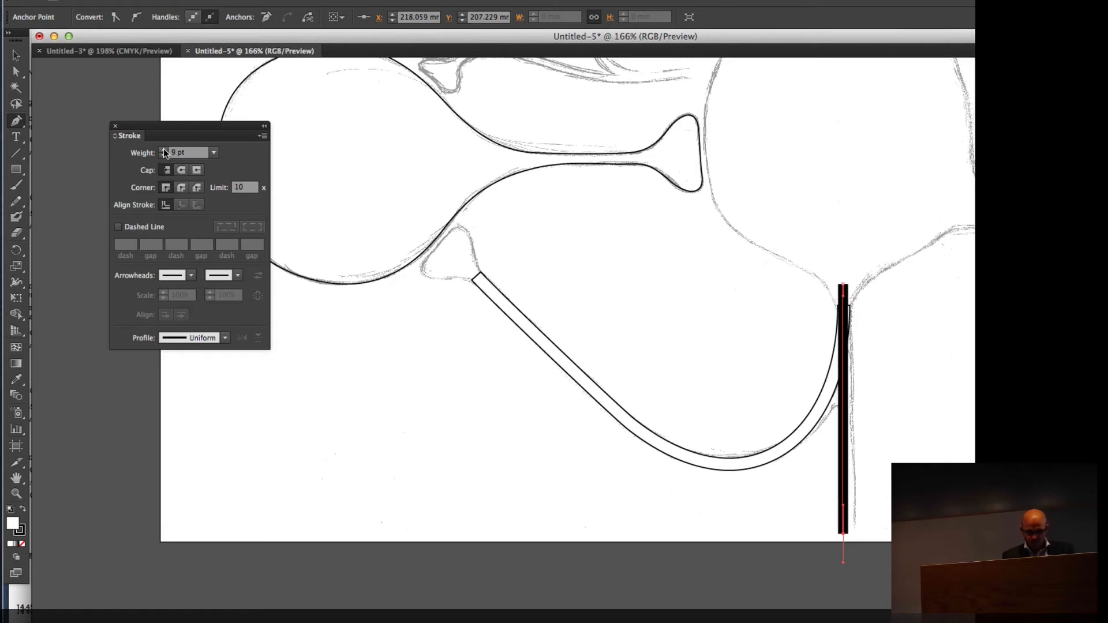
- Set the vertical stem path's stroke weight to 11 pt and convert it to a shape with Outline Stroke
{"action": "left_click", "coordinate": [164, 149]}
{"action": "left_click", "coordinate": [164, 149]}
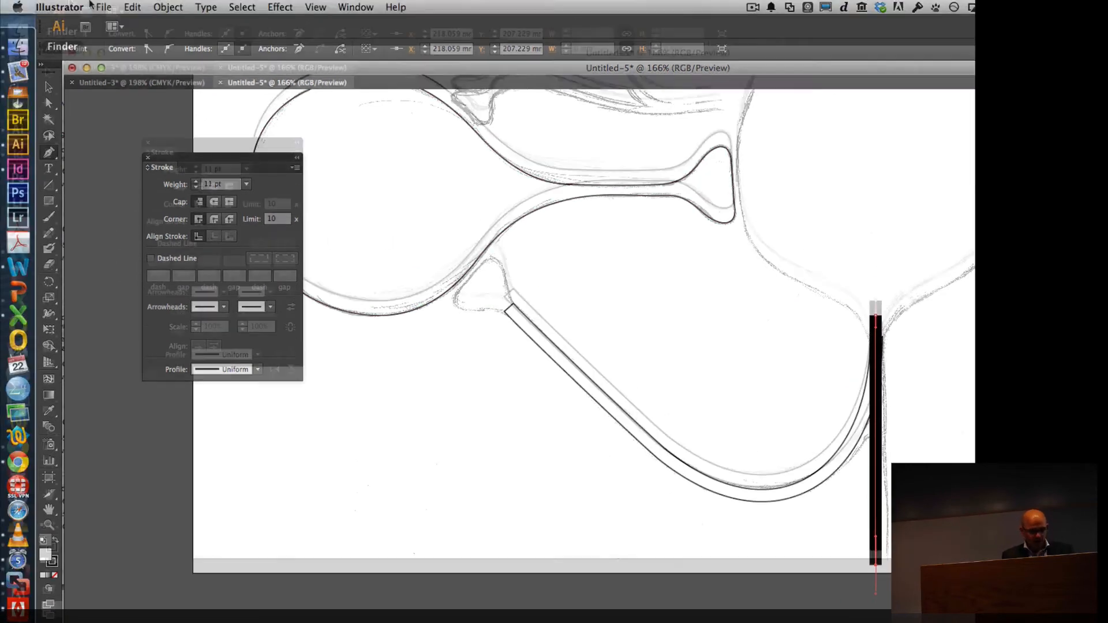
{"action": "left_click", "coordinate": [172, 7]}
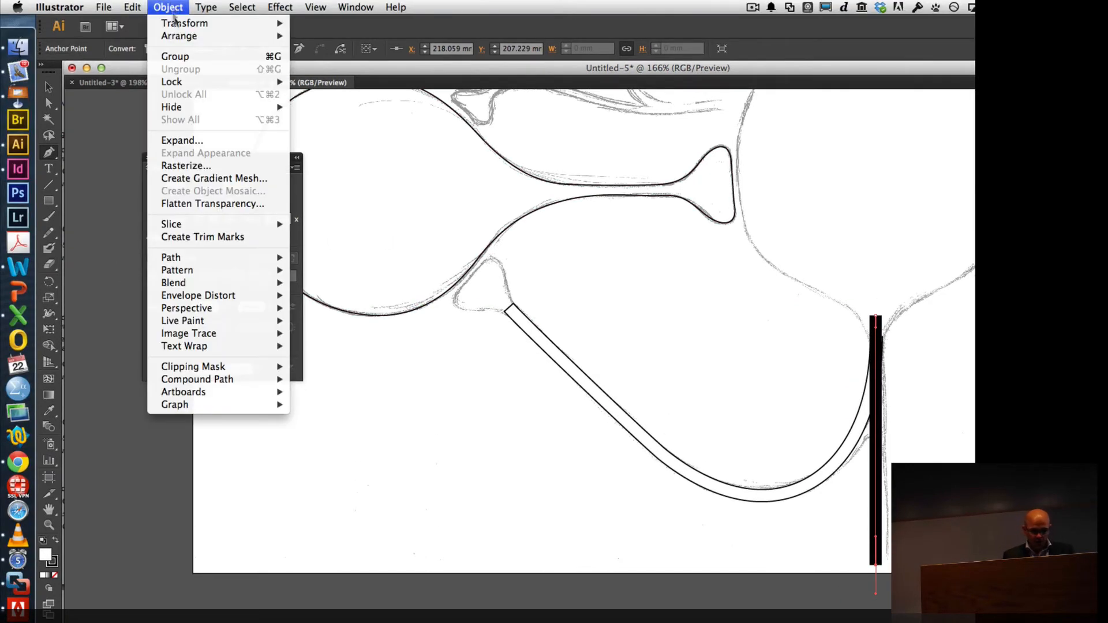
{"action": "mouse_move", "coordinate": [218, 255]}
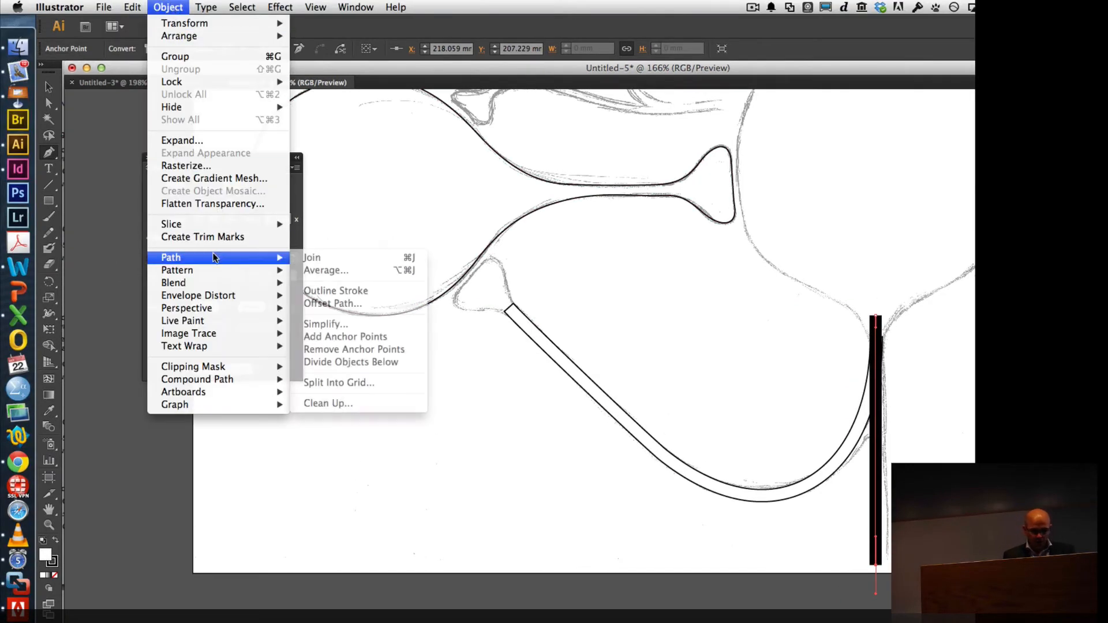
{"action": "left_click", "coordinate": [354, 295]}
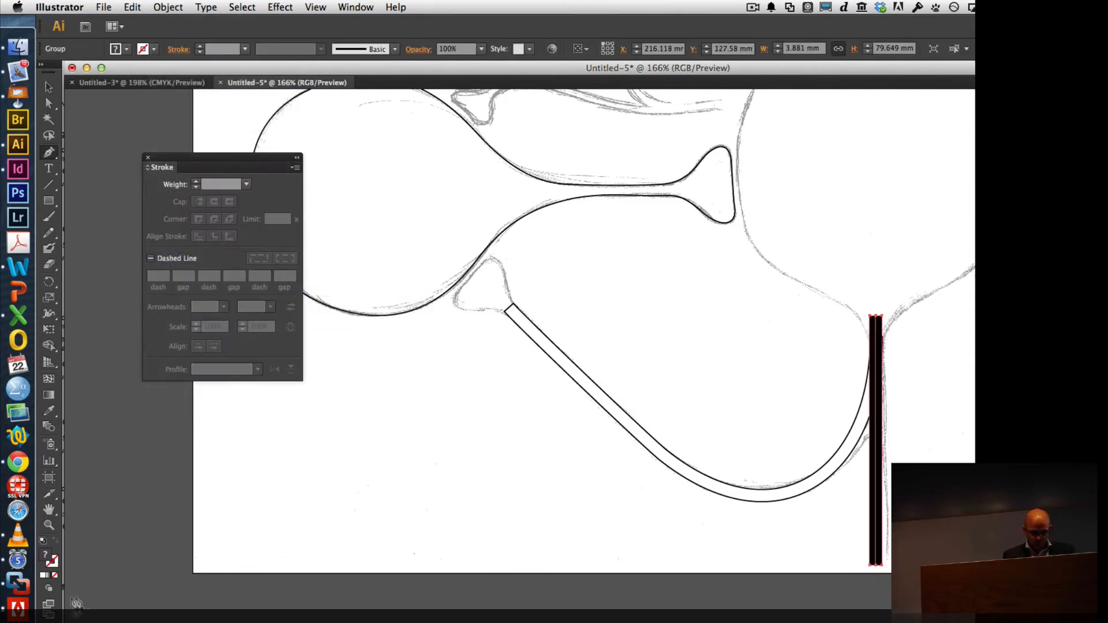
{"action": "left_click", "coordinate": [44, 529]}
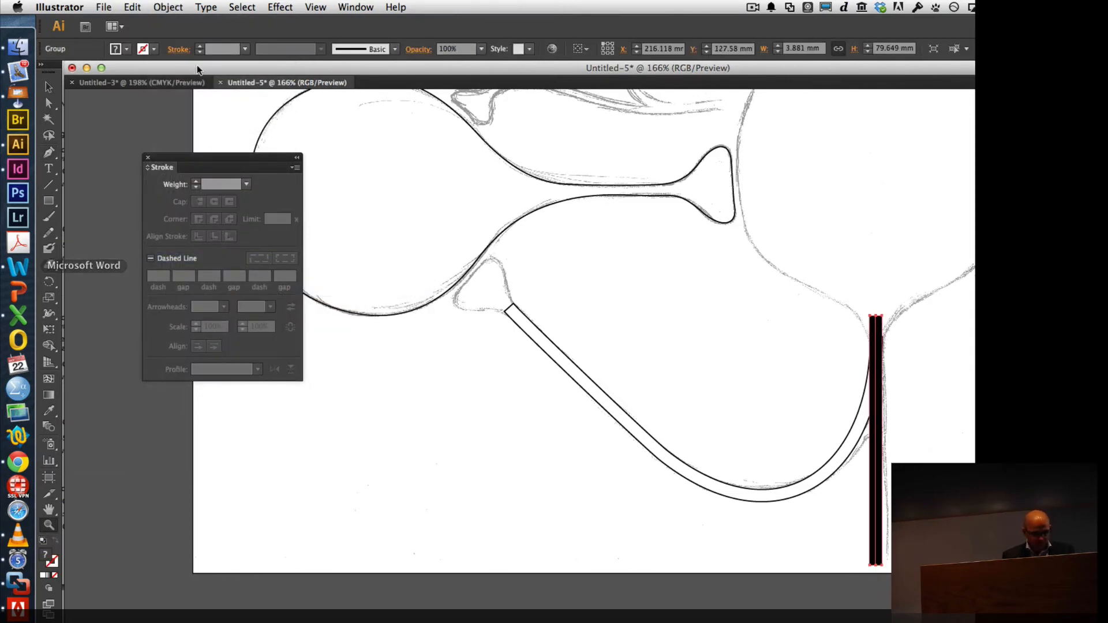
- Select only the outlined black stem shape and give it the default white fill and 1 pt black stroke
{"action": "left_click", "coordinate": [49, 102]}
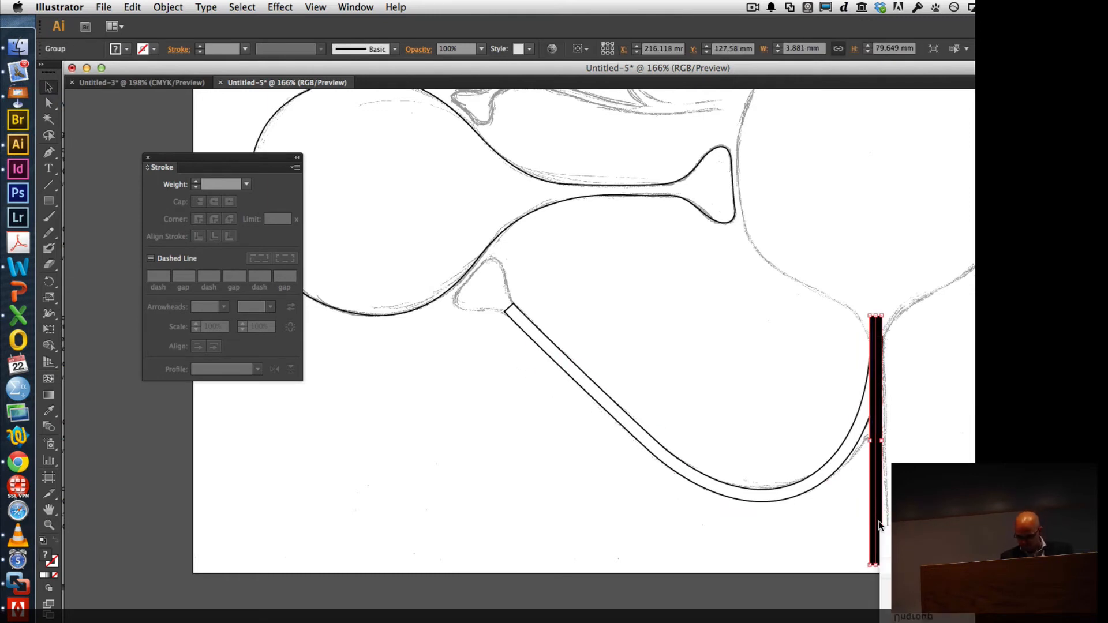
{"action": "left_click", "coordinate": [911, 601]}
{"action": "left_click", "coordinate": [906, 537]}
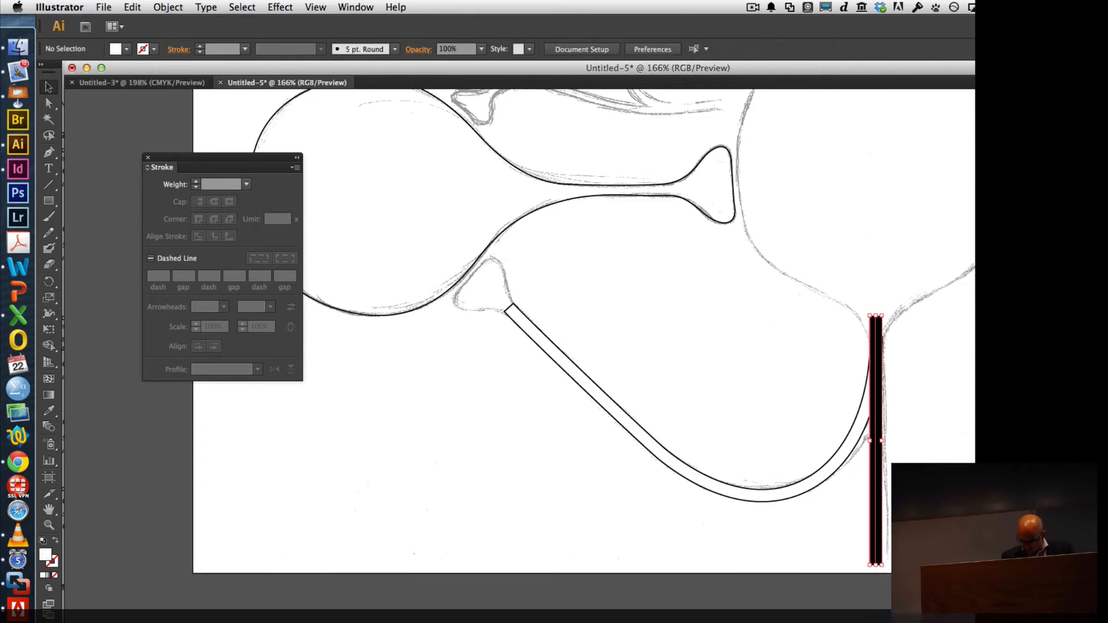
{"action": "left_click", "coordinate": [881, 509]}
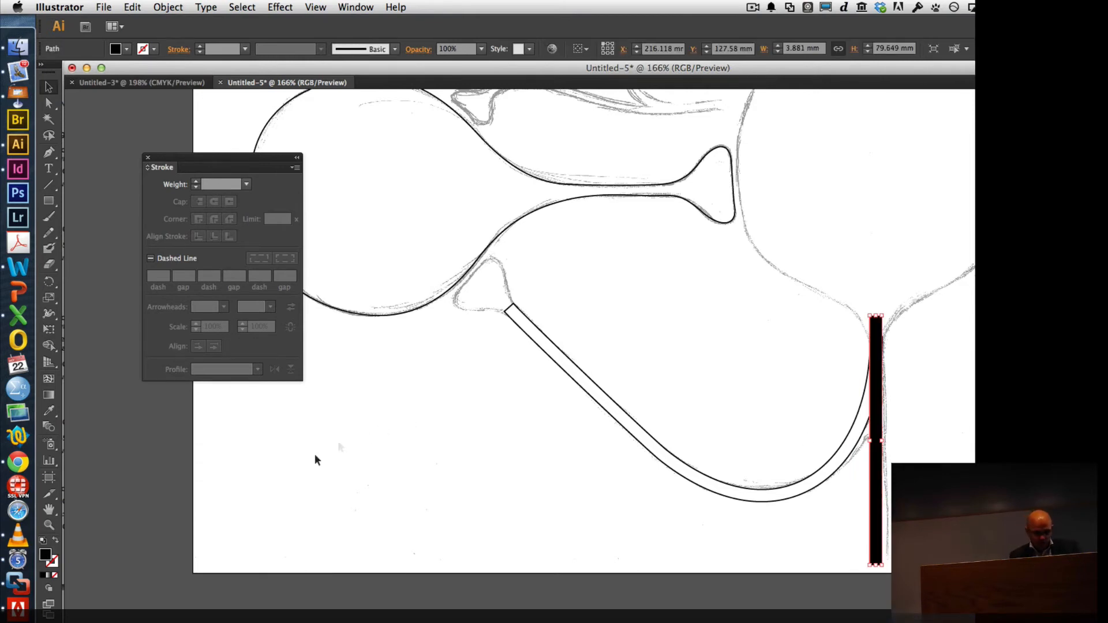
{"action": "left_click", "coordinate": [43, 541]}
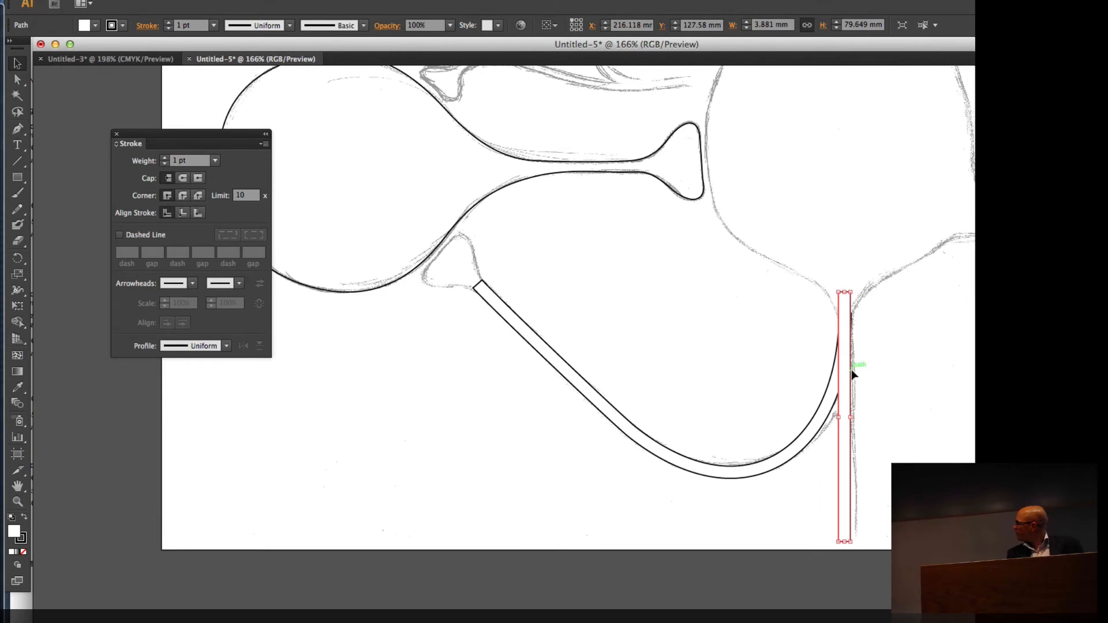
{"action": "left_click", "coordinate": [882, 373]}
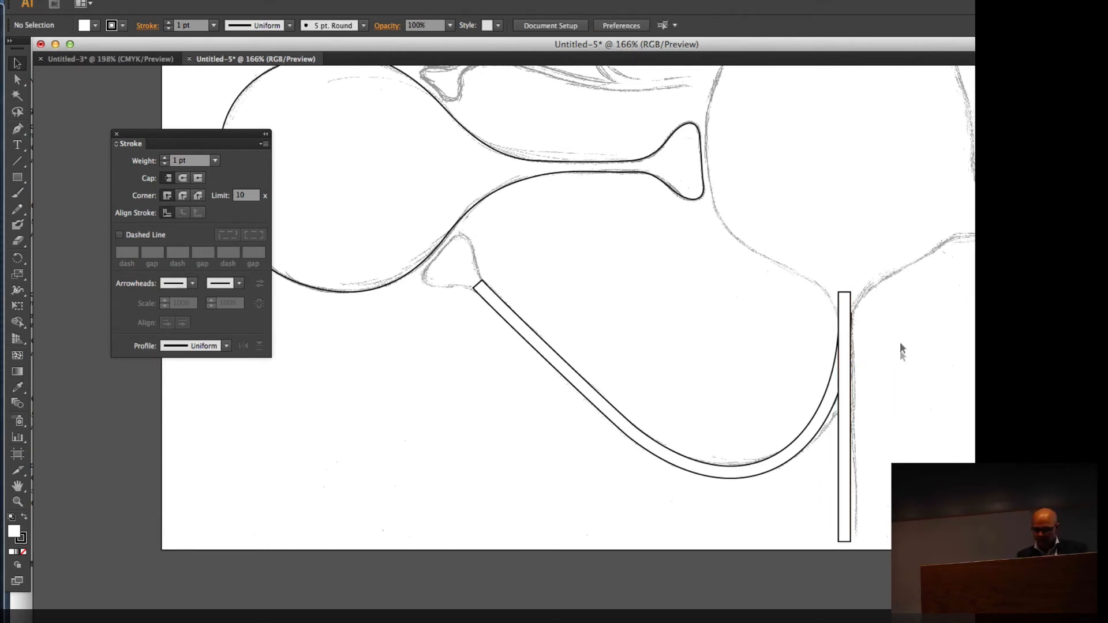
- Merge the vertical stem and the curved tube into a single shape with the Pathfinder Unite operation
{"action": "left_click", "coordinate": [840, 369]}
{"action": "left_click", "coordinate": [825, 398], "text": "shift"}
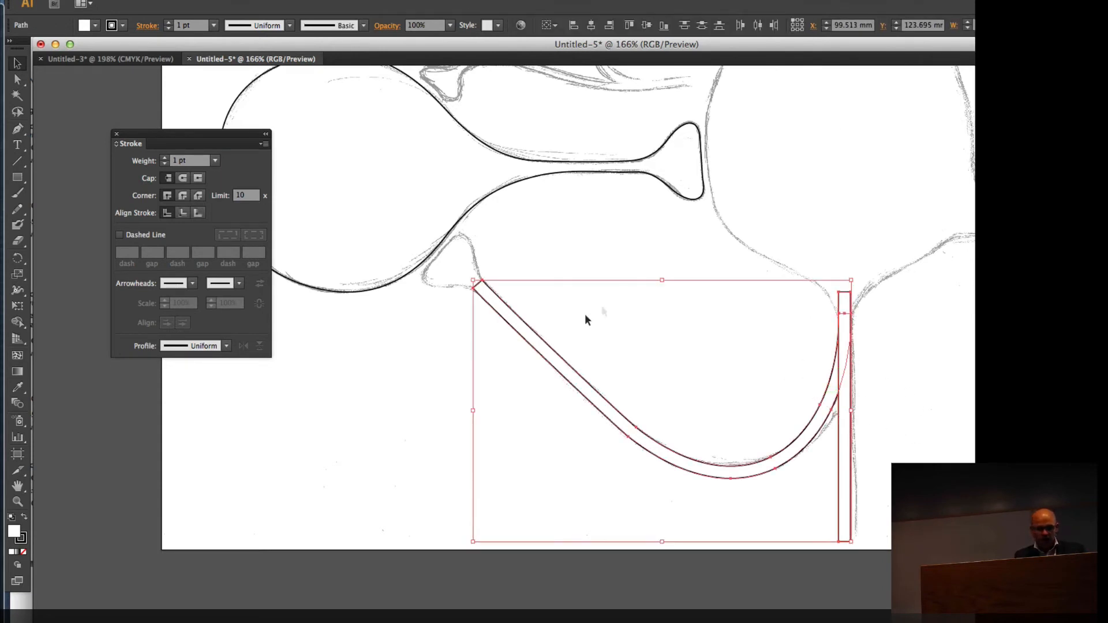
{"action": "left_click", "coordinate": [322, 5]}
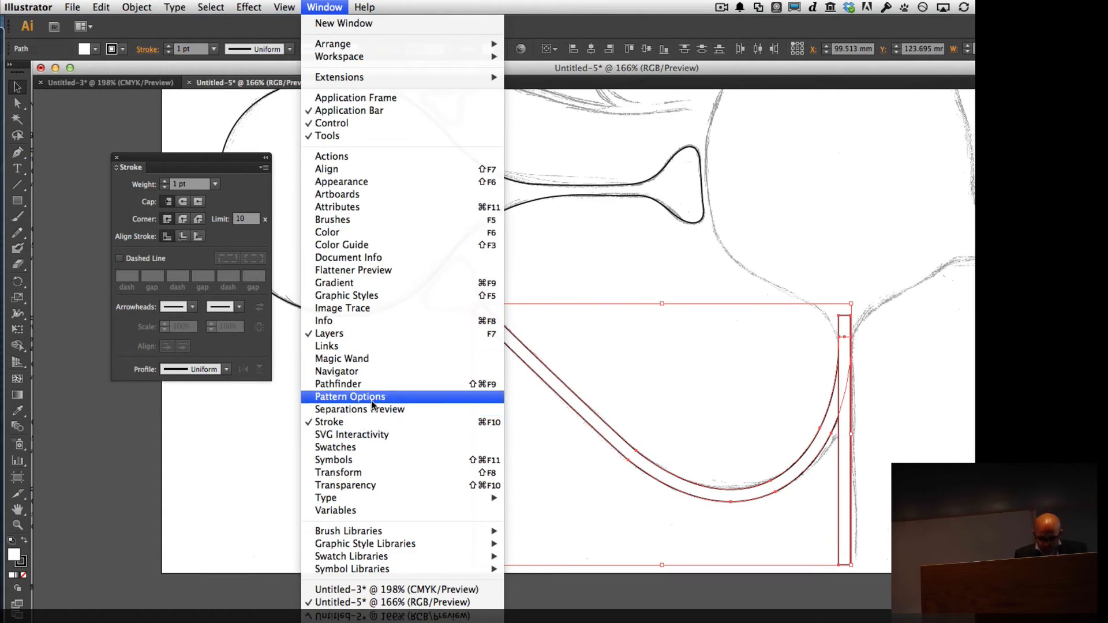
{"action": "left_click", "coordinate": [370, 384]}
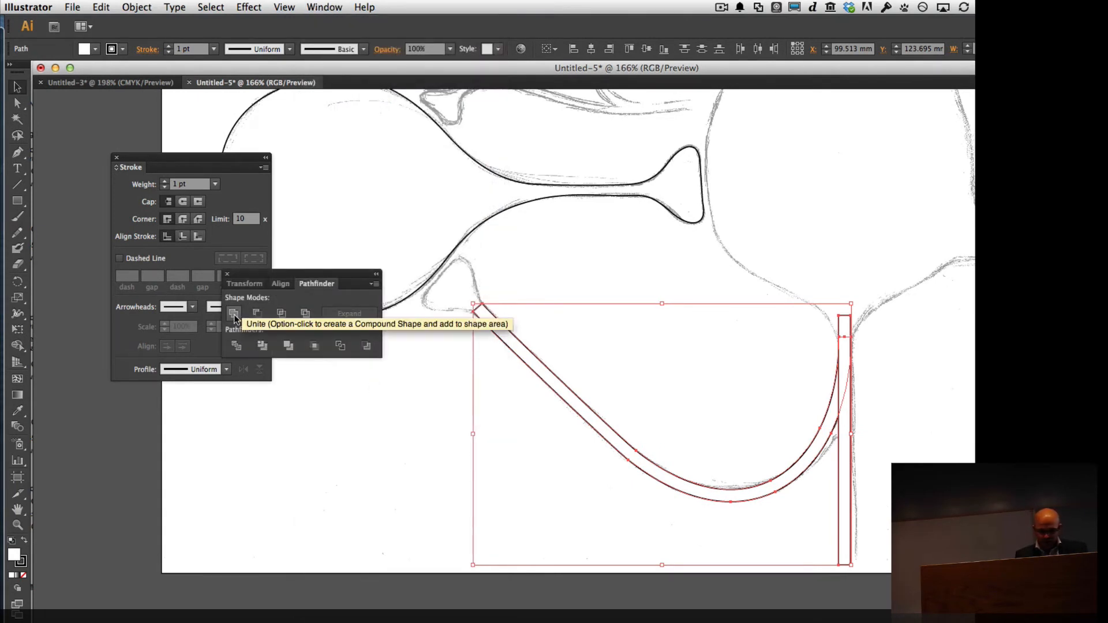
{"action": "left_click", "coordinate": [233, 314]}
{"action": "left_click", "coordinate": [934, 402]}
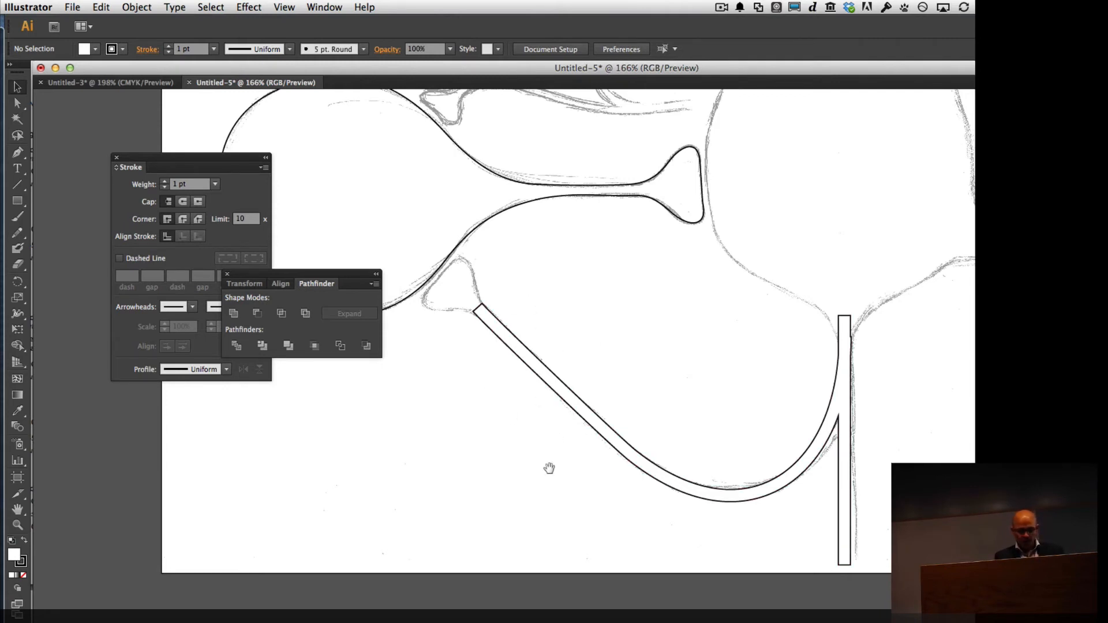
- Trace the sketched triangular bulb with the Pen tool, about 21 mm wide, from the tube's lower edge around to its upper edge
{"action": "scroll", "coordinate": [549, 468], "scroll_direction": "up", "scroll_amount": 5}
{"action": "scroll", "coordinate": [549, 468], "scroll_direction": "left", "scroll_amount": 5}
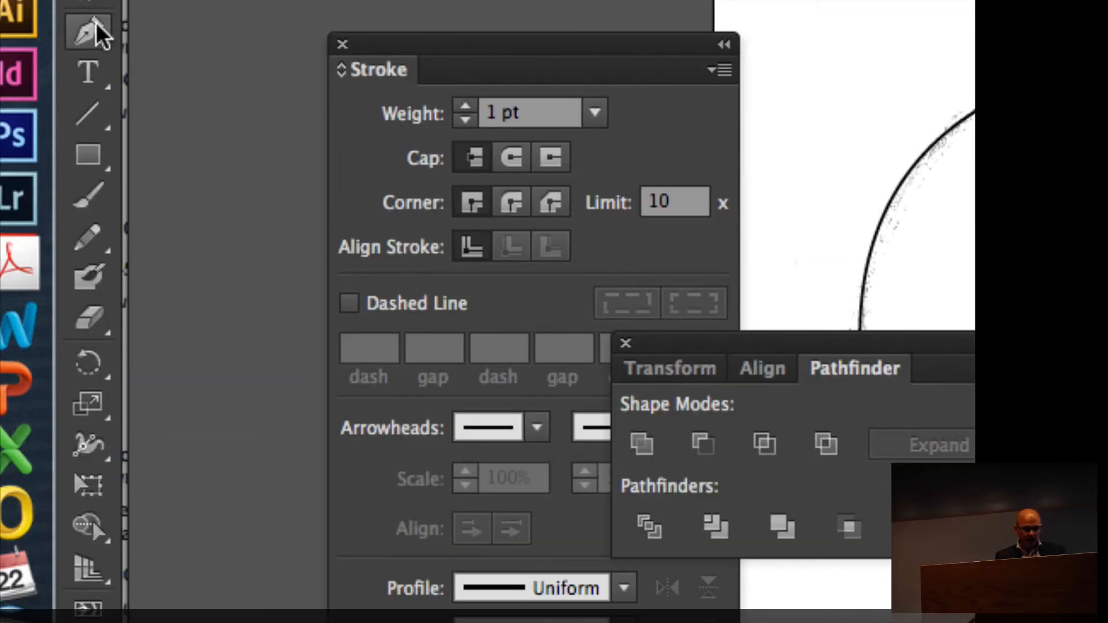
{"action": "left_click", "coordinate": [95, 30]}
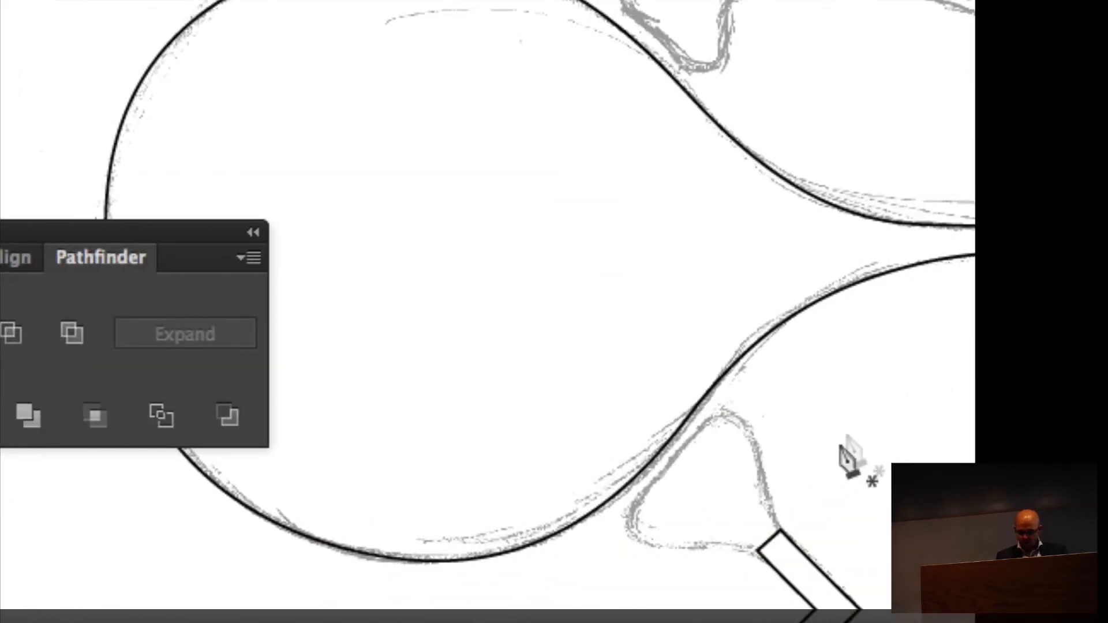
{"action": "scroll", "coordinate": [848, 456], "scroll_direction": "down", "scroll_amount": 4}
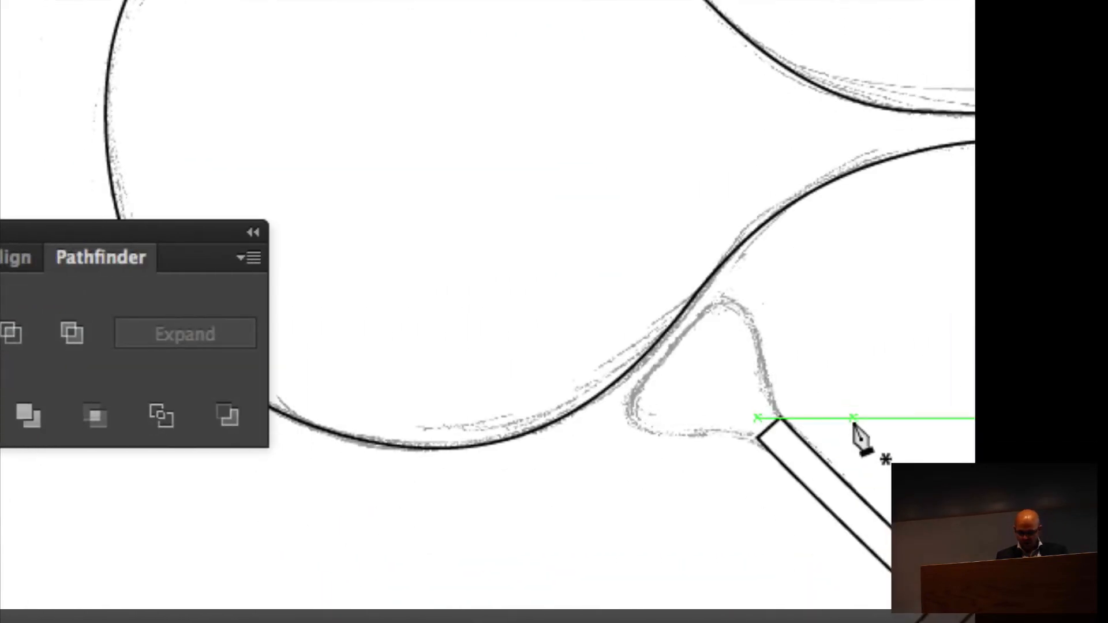
{"action": "left_click_drag", "start_coordinate": [766, 453], "coordinate": [656, 439]}
{"action": "left_click_drag", "start_coordinate": [644, 377], "coordinate": [735, 277]}
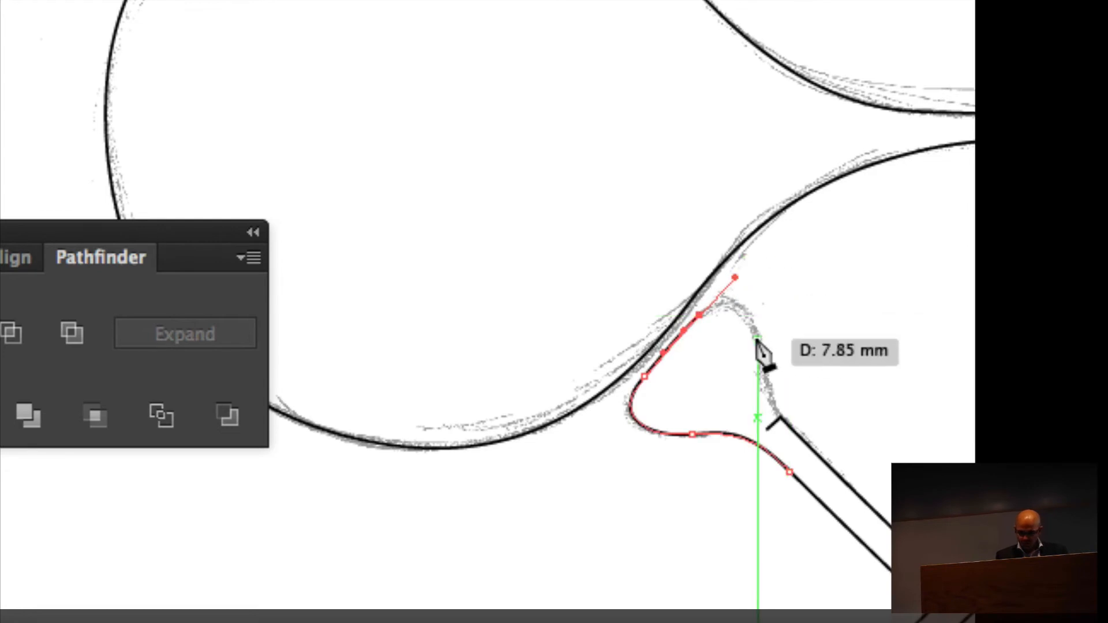
{"action": "left_click_drag", "start_coordinate": [758, 339], "coordinate": [764, 363]}
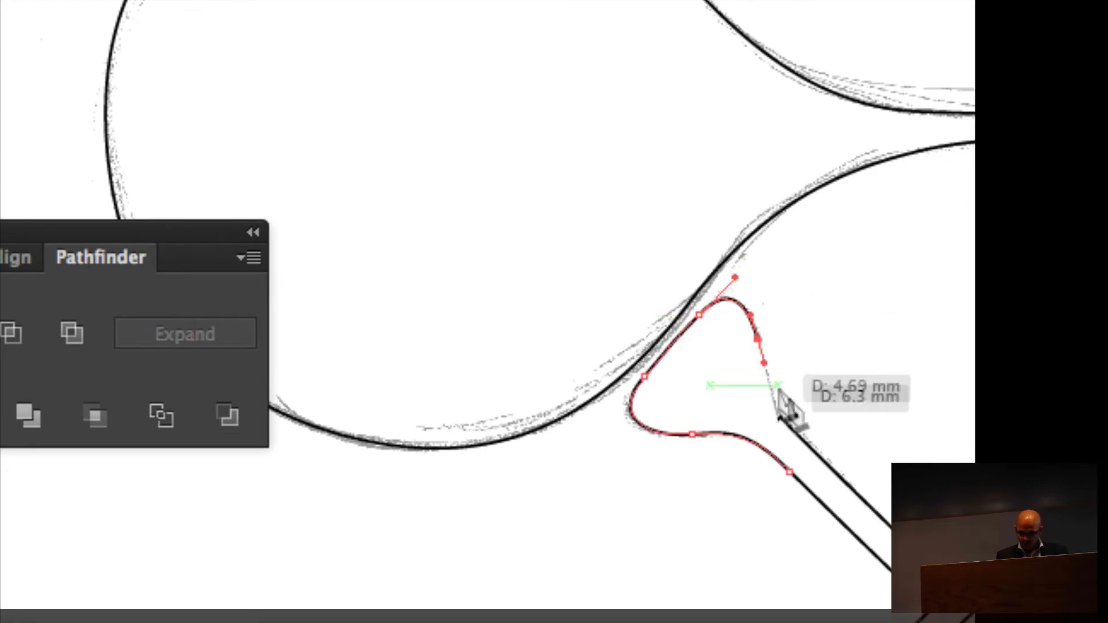
{"action": "left_click_drag", "start_coordinate": [799, 434], "coordinate": [832, 469]}
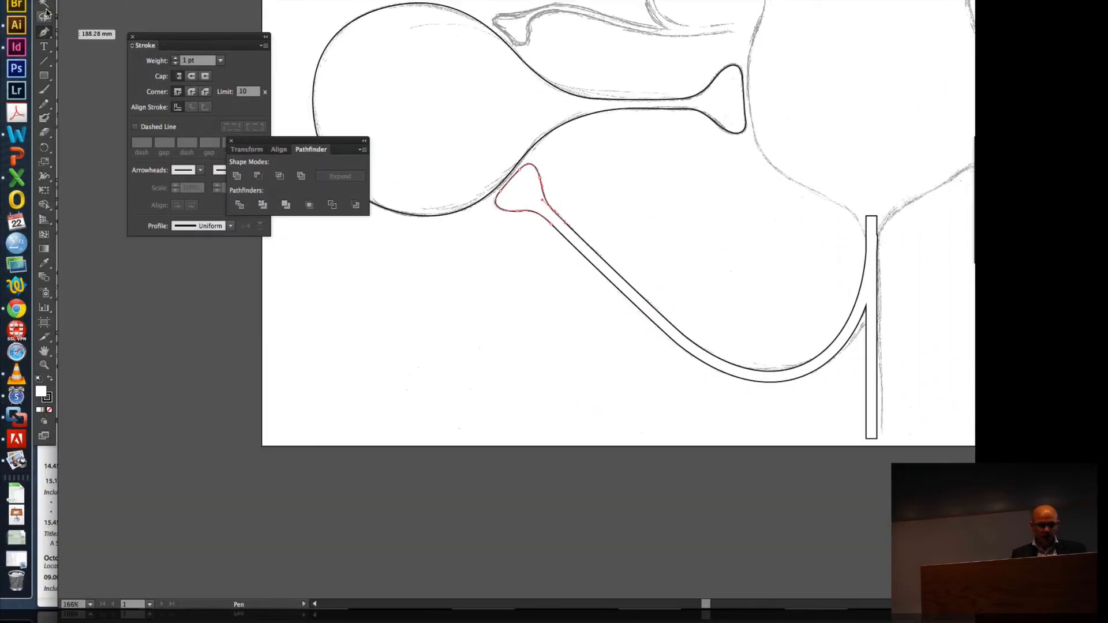
- Unite the triangular bulb path with the tube and stem shape using Pathfinder
{"action": "left_click", "coordinate": [44, 77]}
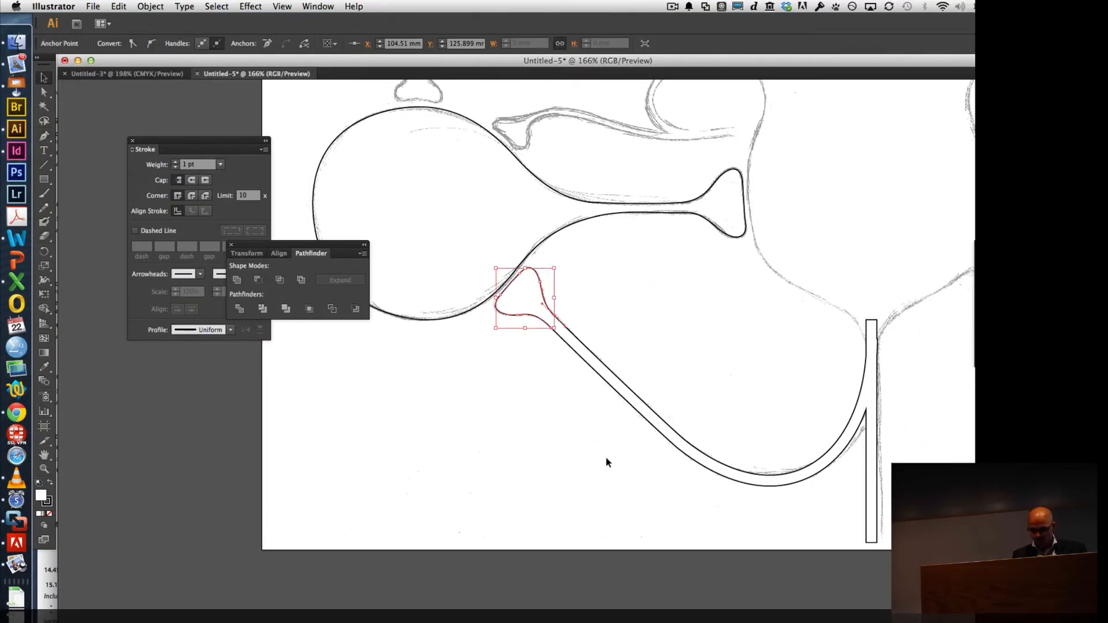
{"action": "left_click", "coordinate": [635, 408], "text": "shift"}
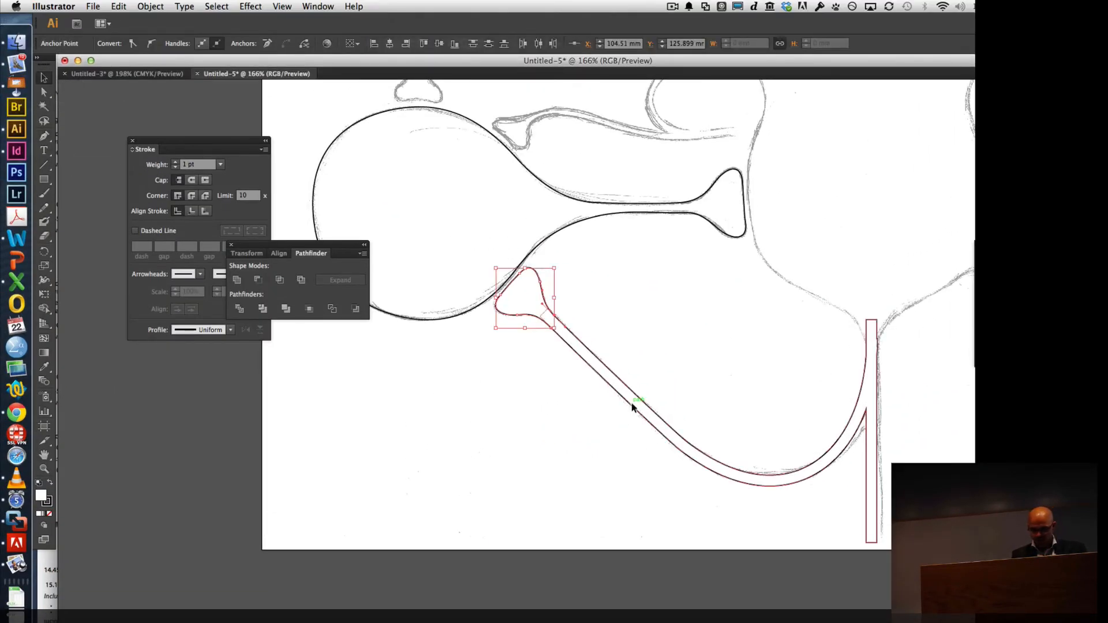
{"action": "left_click", "coordinate": [241, 282]}
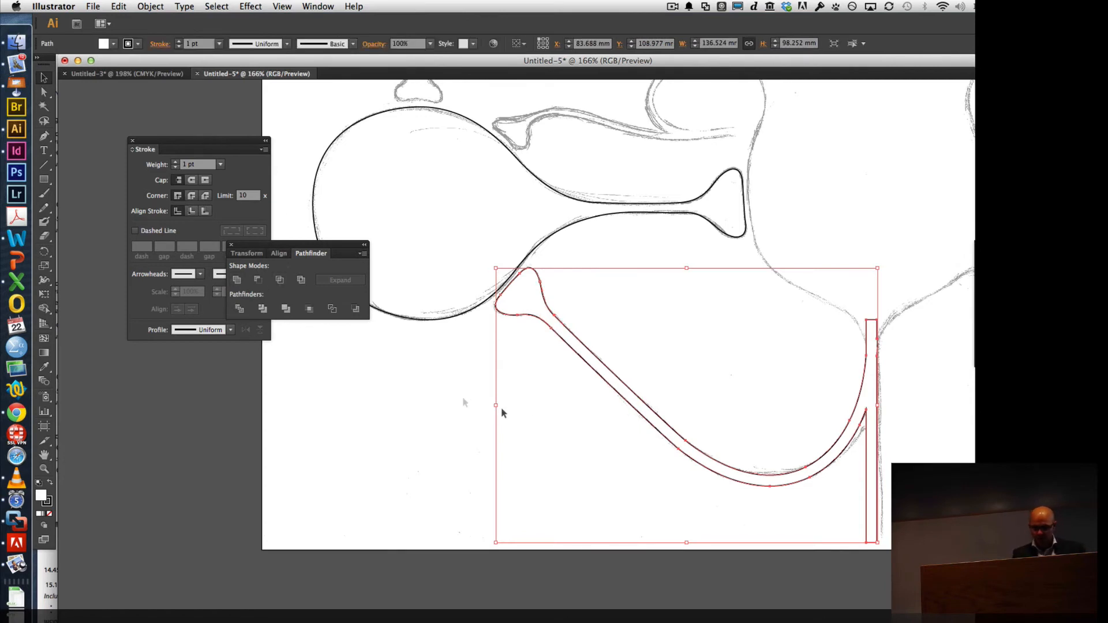
{"action": "left_click", "coordinate": [479, 382]}
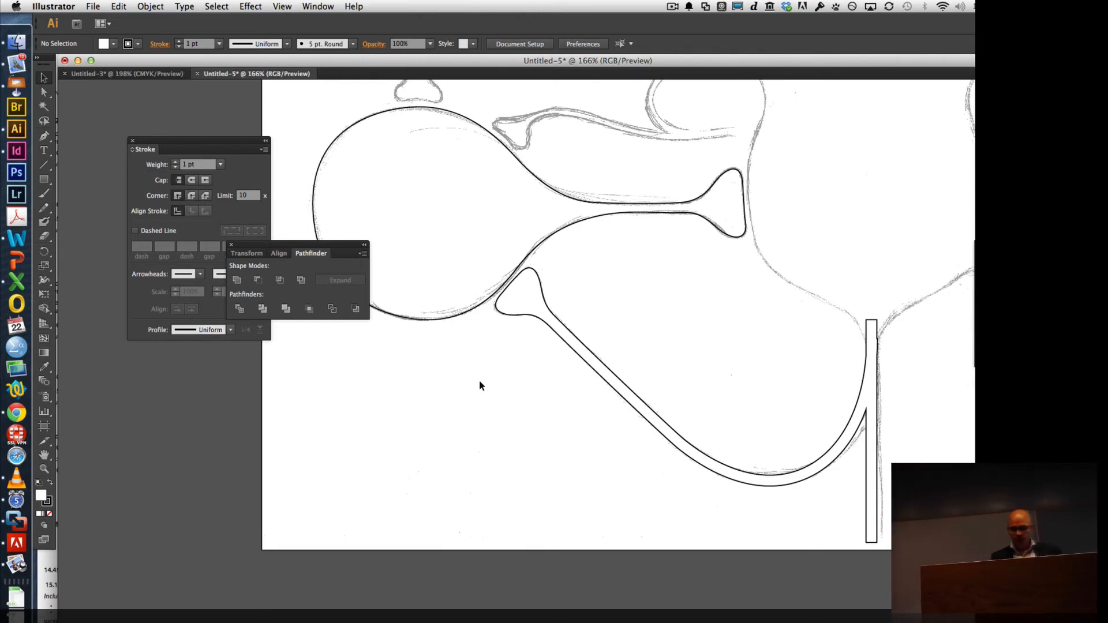
- Undo uniting the bulb with the tube and move the bulb's lower end anchor slightly outside the tube's edge
{"action": "scroll", "coordinate": [503, 271], "scroll_direction": "right", "scroll_amount": 3}
{"action": "scroll", "coordinate": [503, 271], "scroll_direction": "up", "scroll_amount": 5}
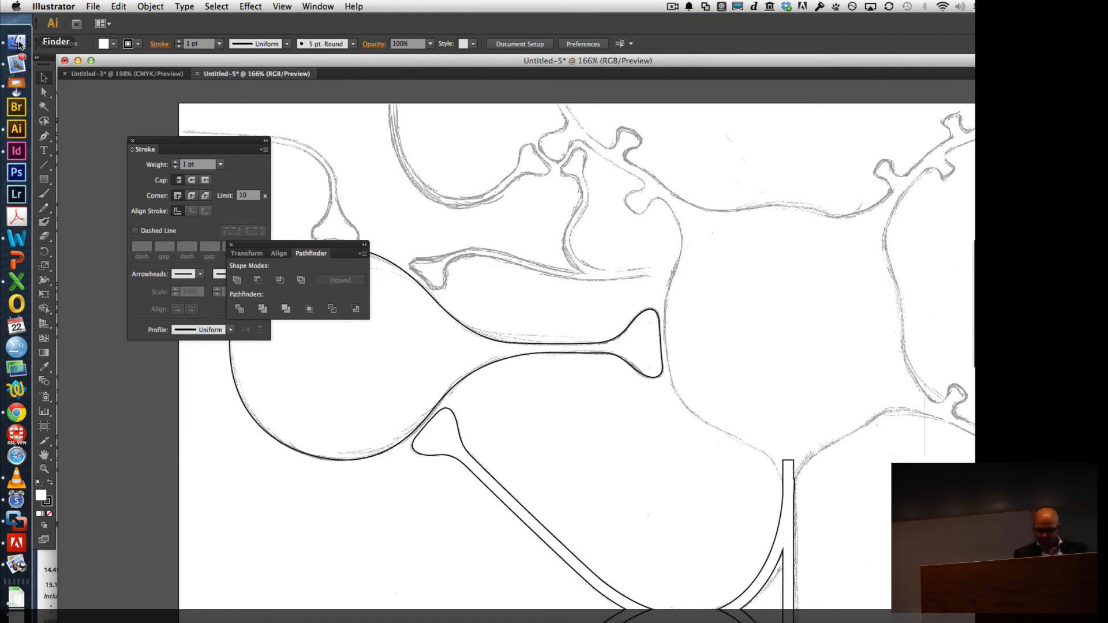
{"action": "left_click", "coordinate": [44, 469]}
{"action": "left_click_drag", "start_coordinate": [534, 394], "coordinate": [346, 553]}
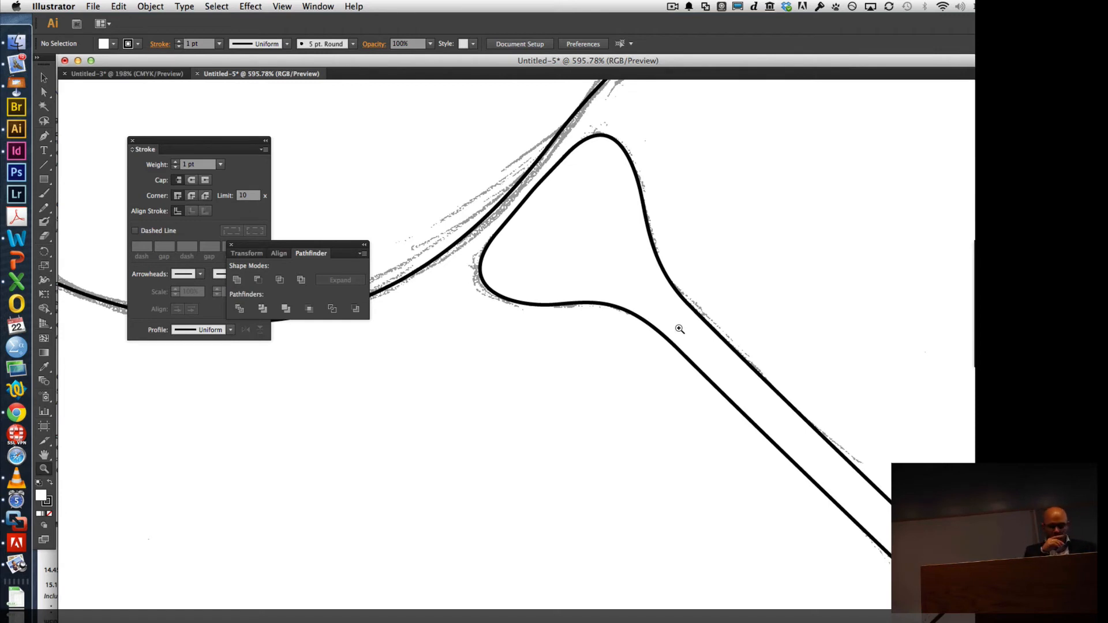
{"action": "left_click", "coordinate": [47, 92]}
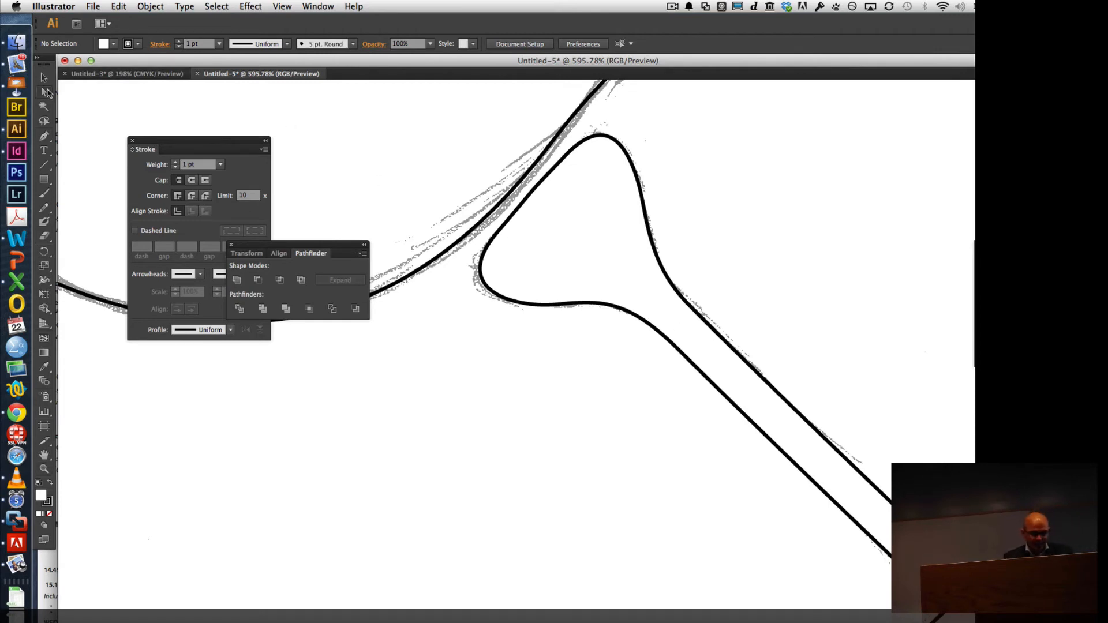
{"action": "left_click", "coordinate": [656, 327]}
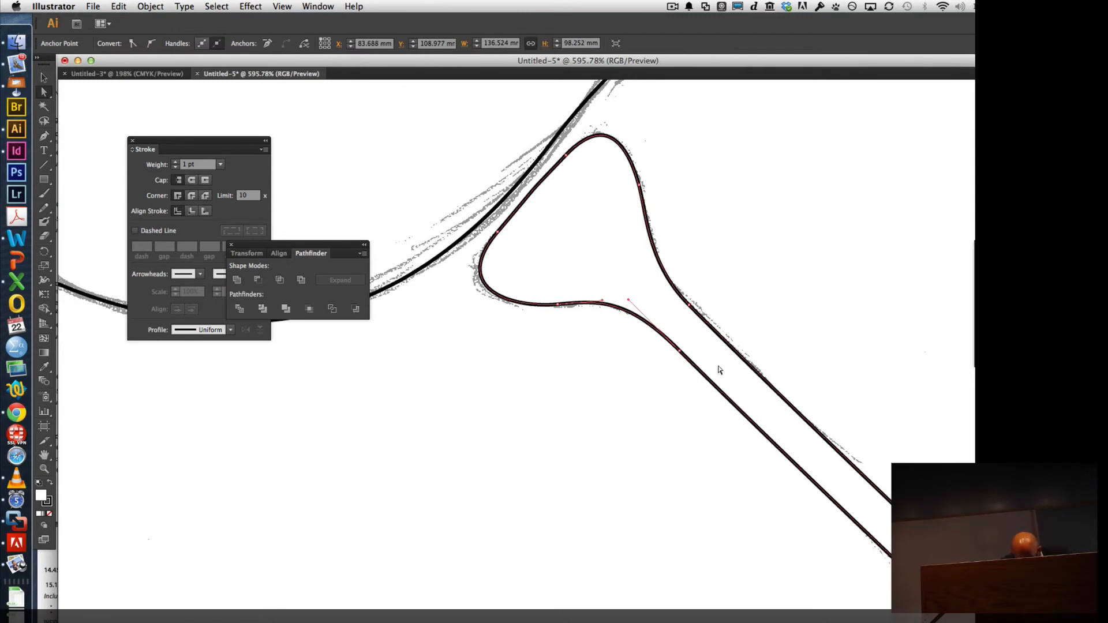
{"action": "left_click", "coordinate": [631, 335]}
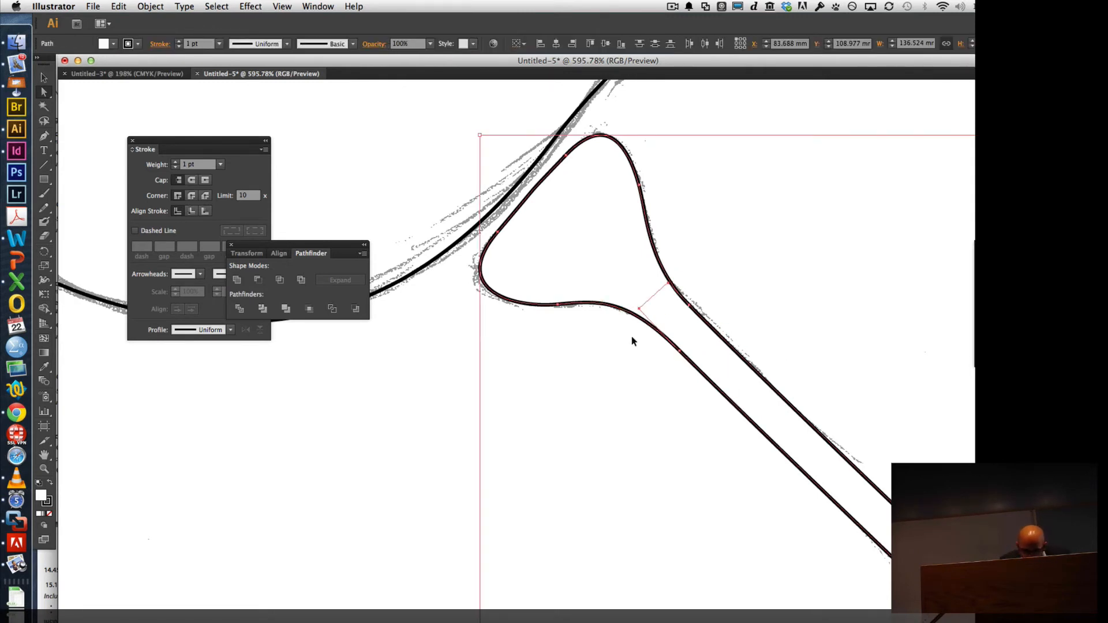
{"action": "left_click", "coordinate": [683, 355]}
{"action": "left_click_drag", "start_coordinate": [679, 351], "coordinate": [676, 357]}
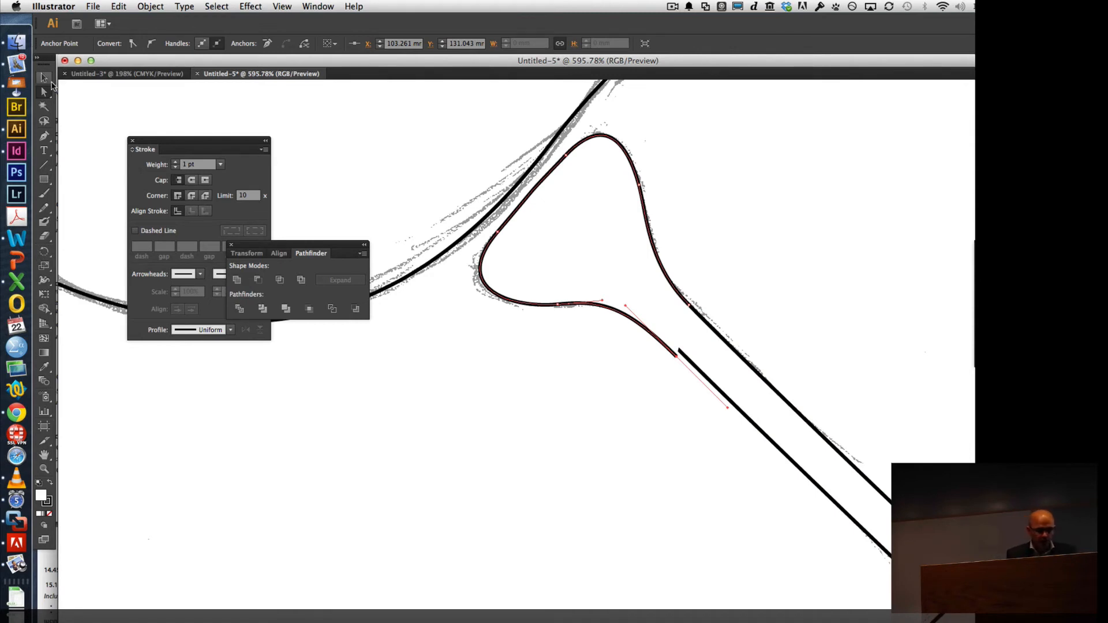
- Unite the misaligned bulb and the tube with Pathfinder, and magnify their lower junction to 6400% to examine the outline
{"action": "left_click", "coordinate": [46, 79]}
{"action": "left_click", "coordinate": [676, 456]}
{"action": "left_click", "coordinate": [644, 265]}
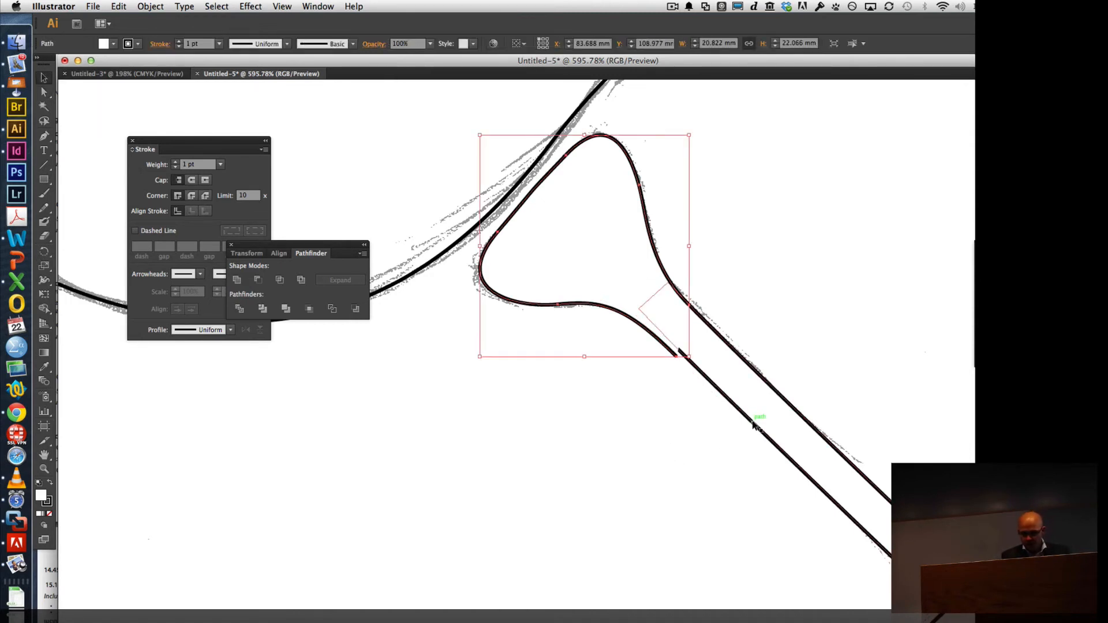
{"action": "left_click", "coordinate": [753, 425], "text": "shift"}
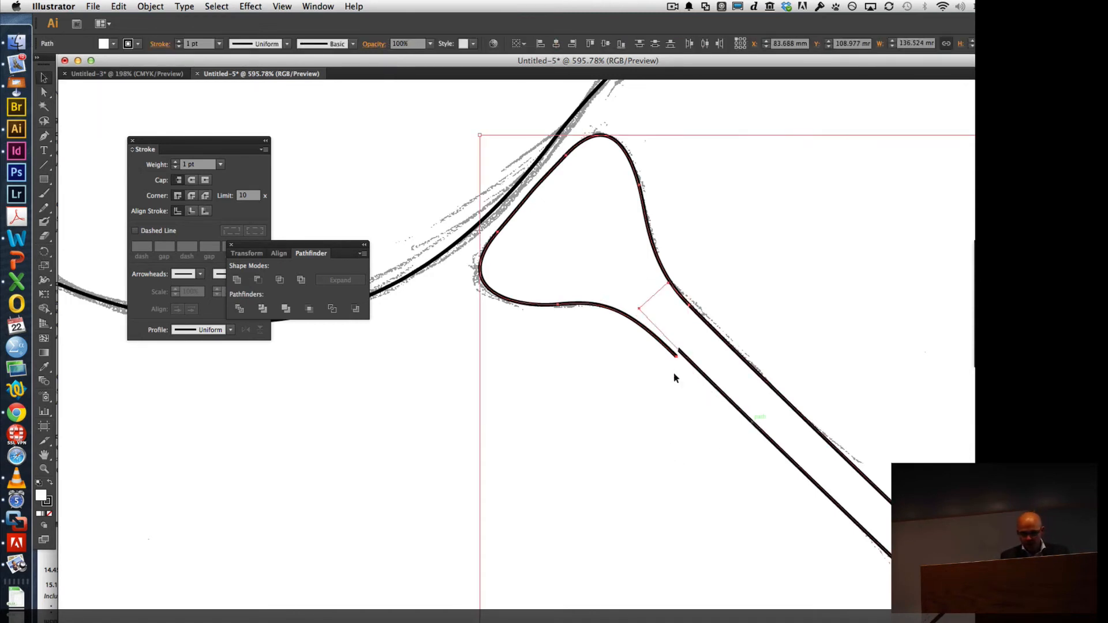
{"action": "left_click", "coordinate": [242, 283]}
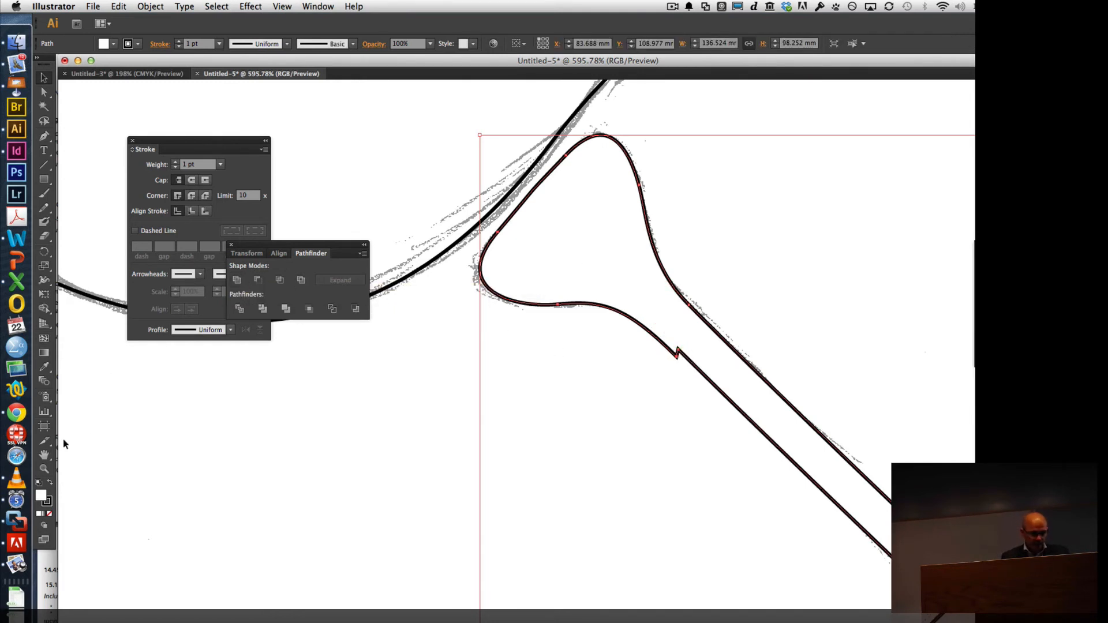
{"action": "left_click", "coordinate": [45, 469]}
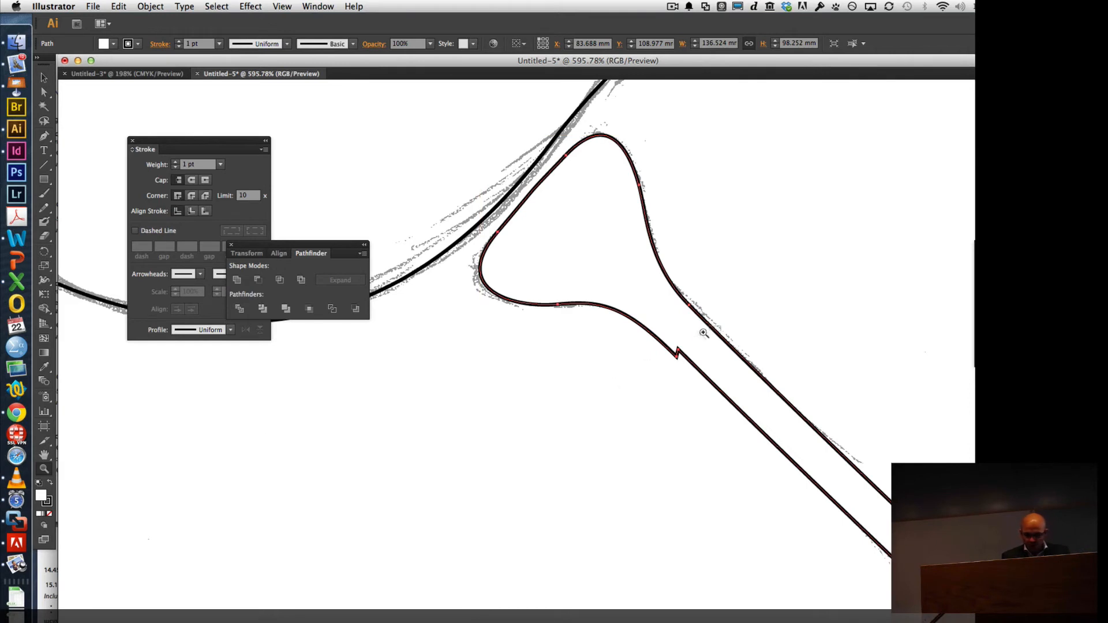
{"action": "left_click_drag", "start_coordinate": [703, 333], "coordinate": [645, 382]}
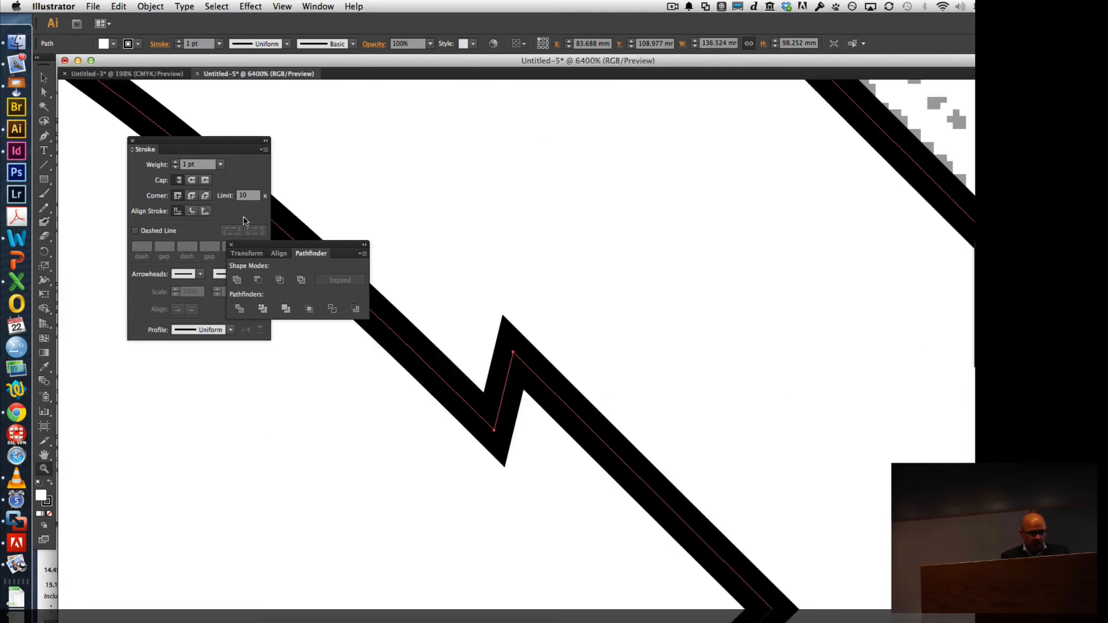
- Delete the short segment linking the two misaligned anchors at the junction of the bulb and the tube
{"action": "left_click", "coordinate": [44, 94]}
{"action": "left_click", "coordinate": [502, 397]}
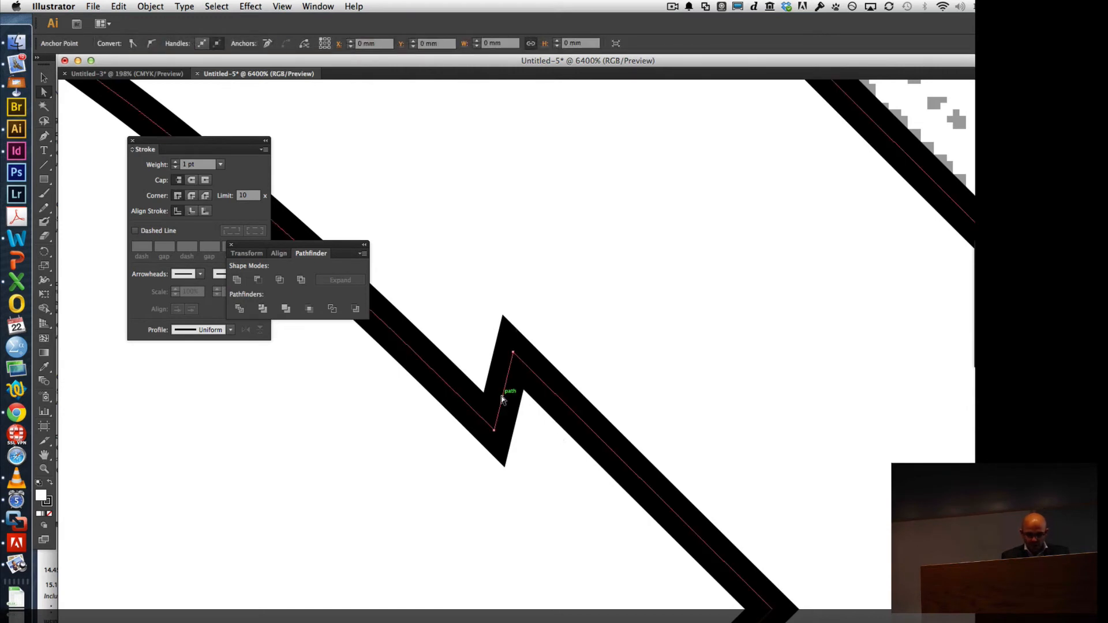
{"action": "key", "text": "Delete"}
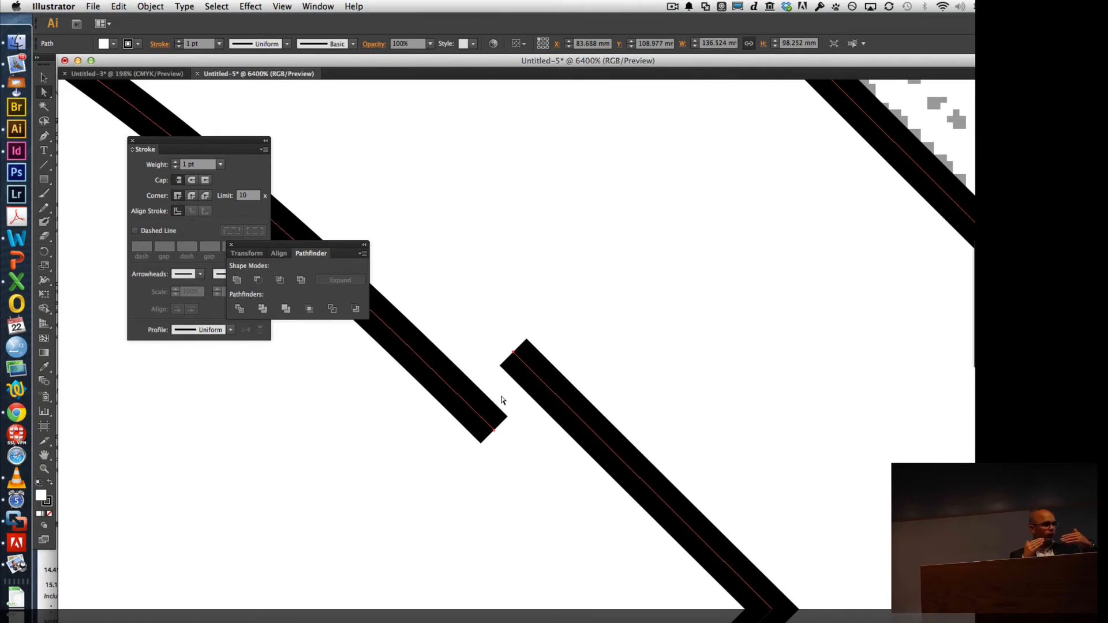
{"action": "left_click", "coordinate": [503, 461]}
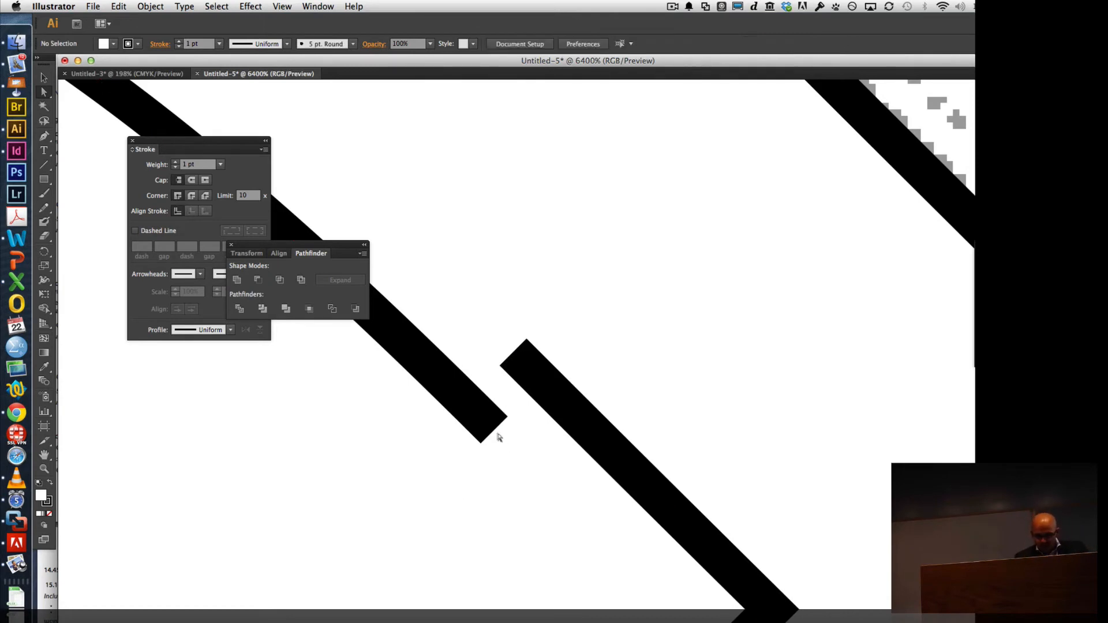
- Move the bulb's open end anchor onto the tube's end anchor and join the two overlapping points
{"action": "left_click_drag", "start_coordinate": [500, 437], "coordinate": [514, 358]}
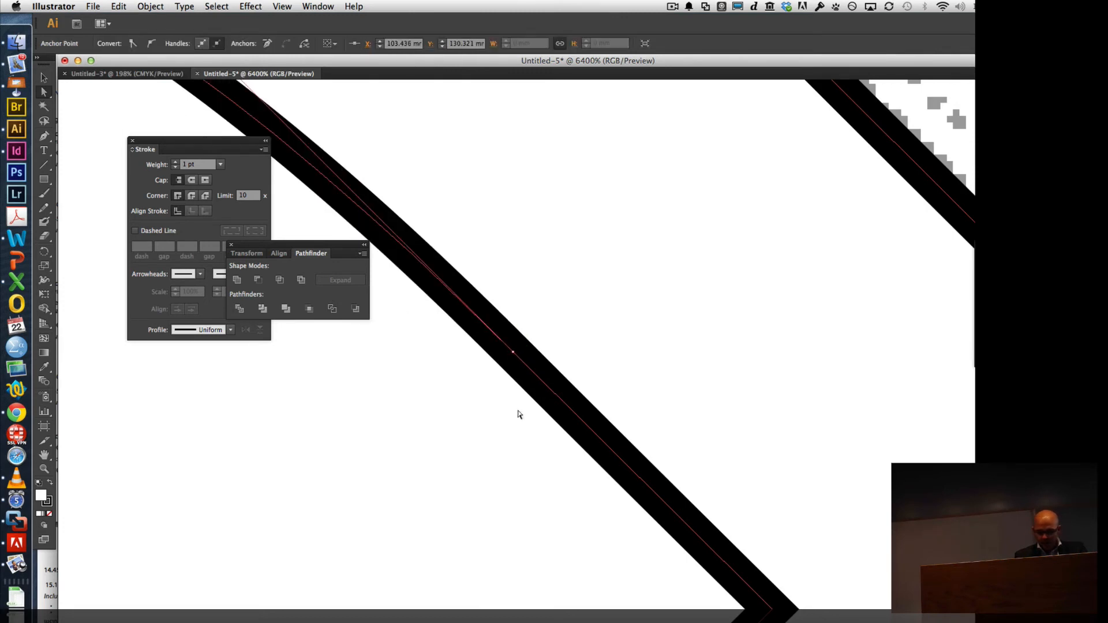
{"action": "left_click_drag", "start_coordinate": [528, 415], "coordinate": [496, 330]}
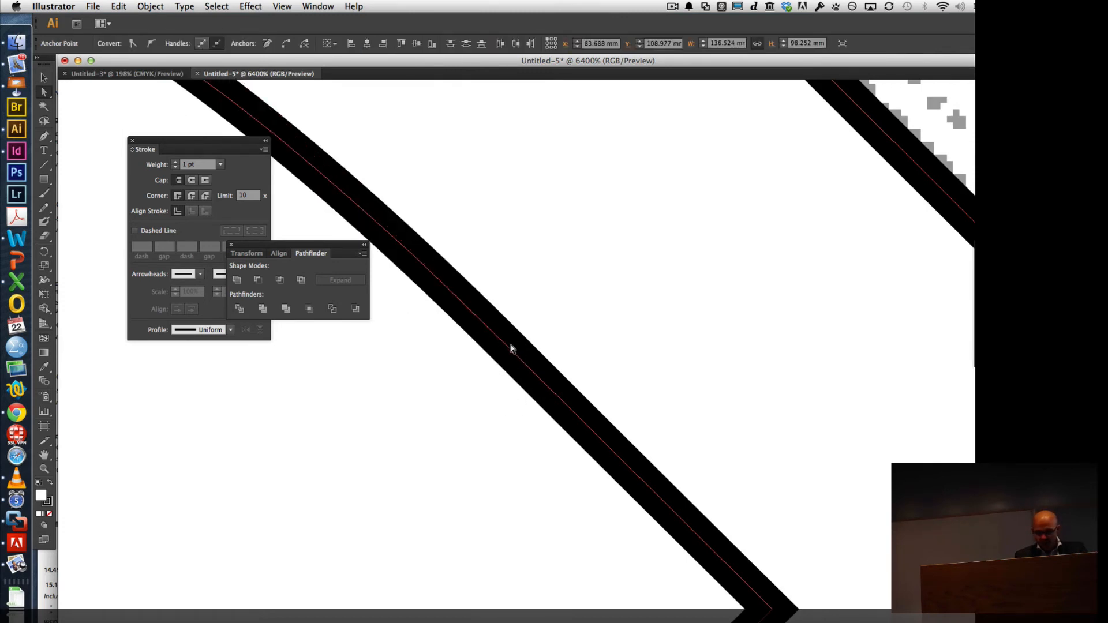
{"action": "right_click", "coordinate": [513, 353]}
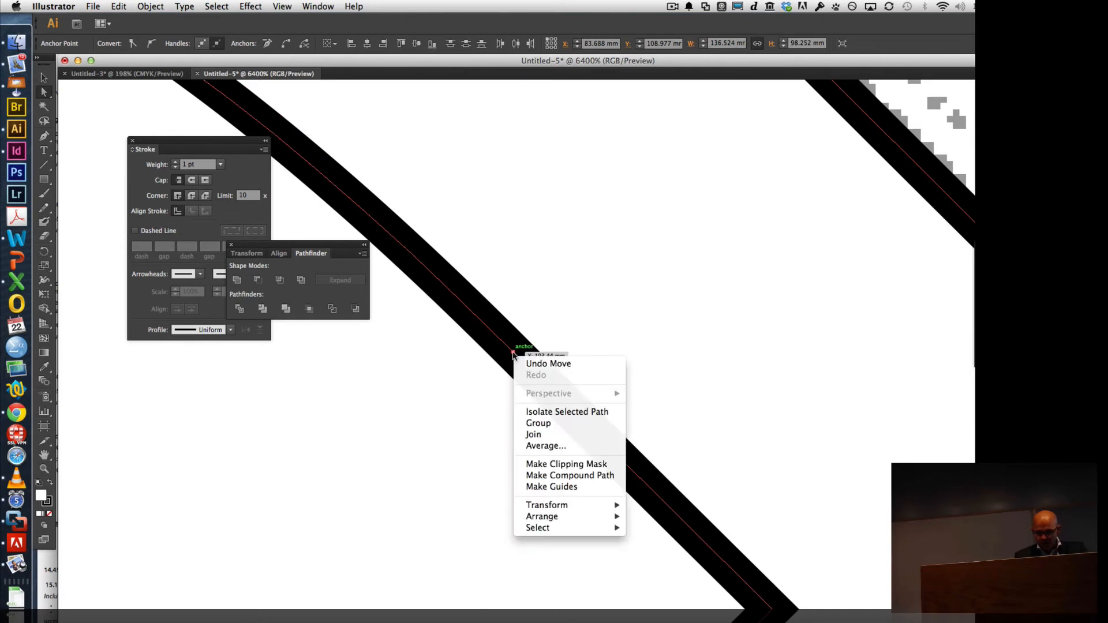
{"action": "left_click", "coordinate": [536, 437]}
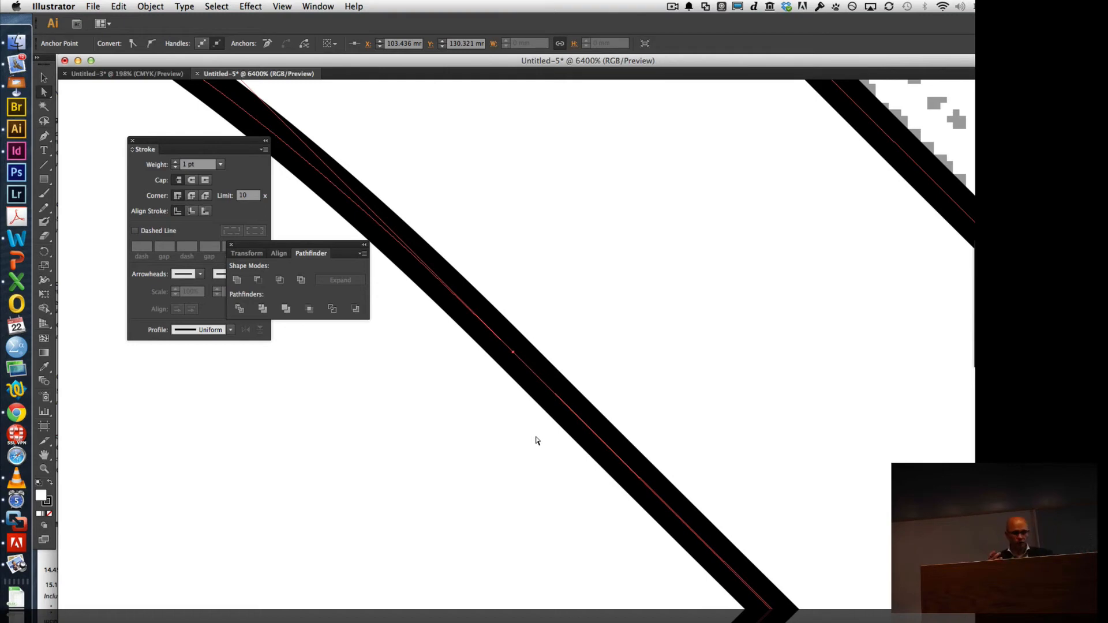
- Undo joining and moving the bulb's end anchor, and reconnect the two separated ends with a straight segment
{"action": "scroll", "coordinate": [535, 443], "scroll_direction": "up", "scroll_amount": 1}
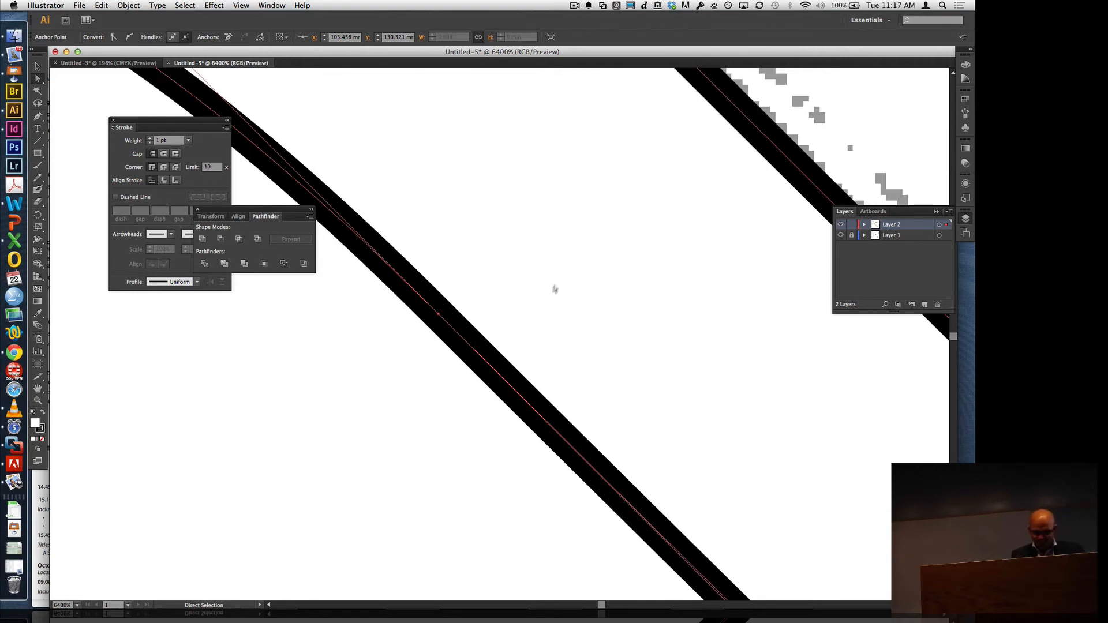
{"action": "left_click", "coordinate": [575, 330]}
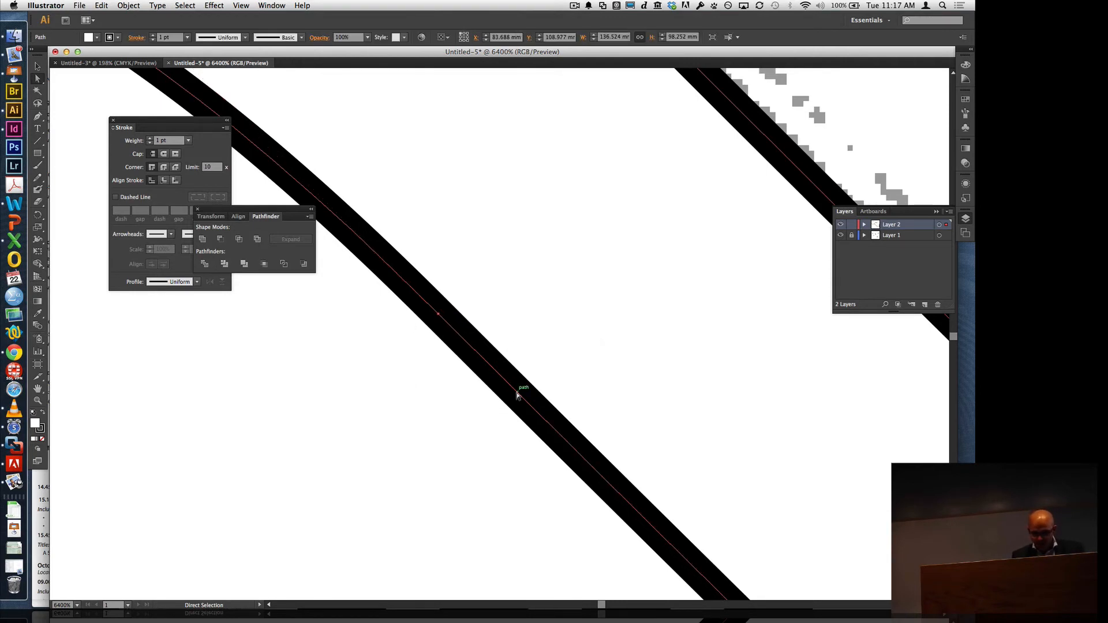
{"action": "key", "text": "super+z"}
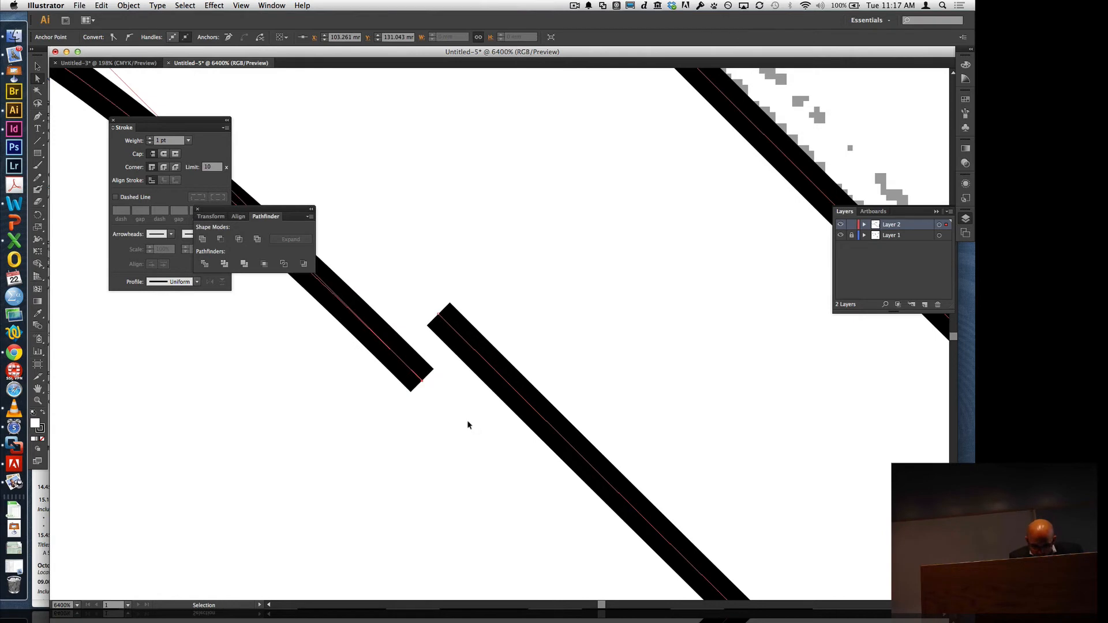
{"action": "key", "text": "super+j"}
{"action": "left_click", "coordinate": [487, 489]}
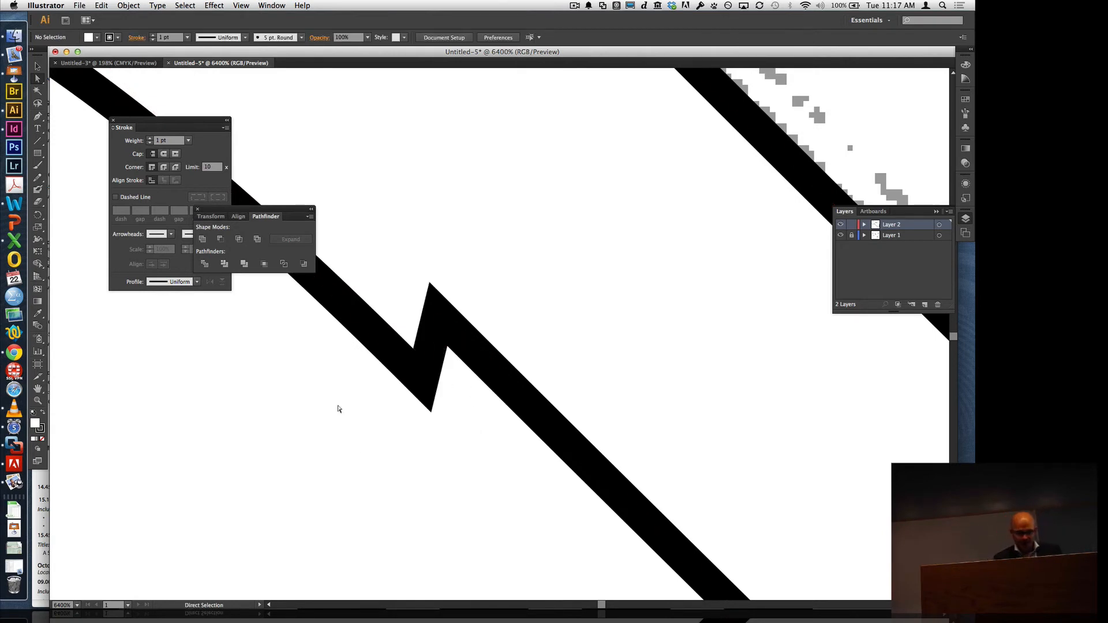
- Select only the straight segment between the bulb's and the tube's end anchors and delete it
{"action": "left_click", "coordinate": [433, 347]}
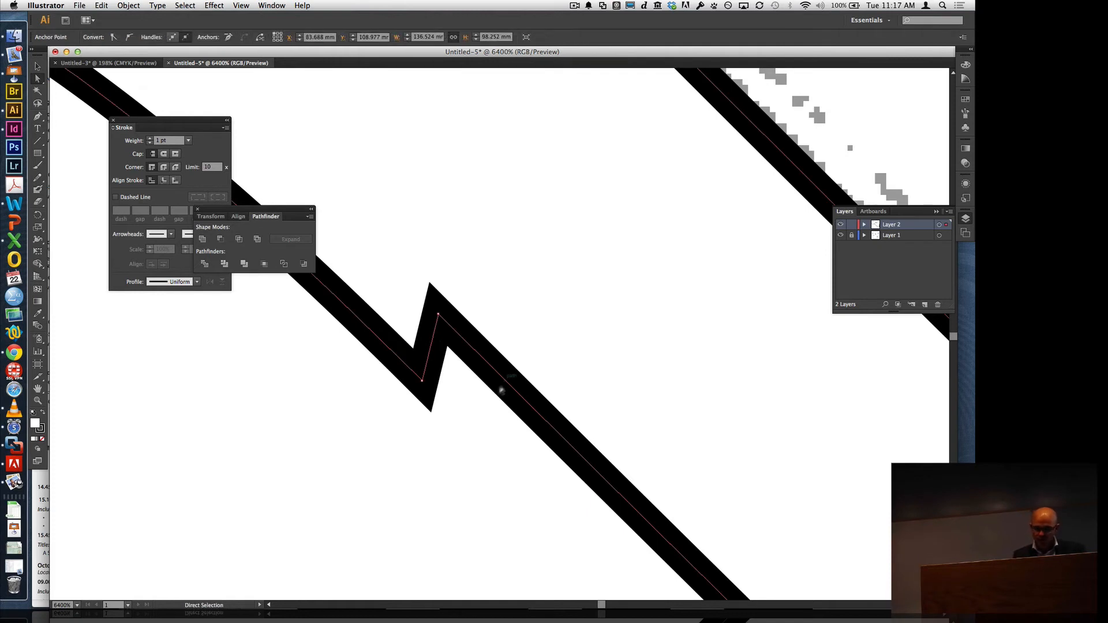
{"action": "left_click", "coordinate": [471, 401]}
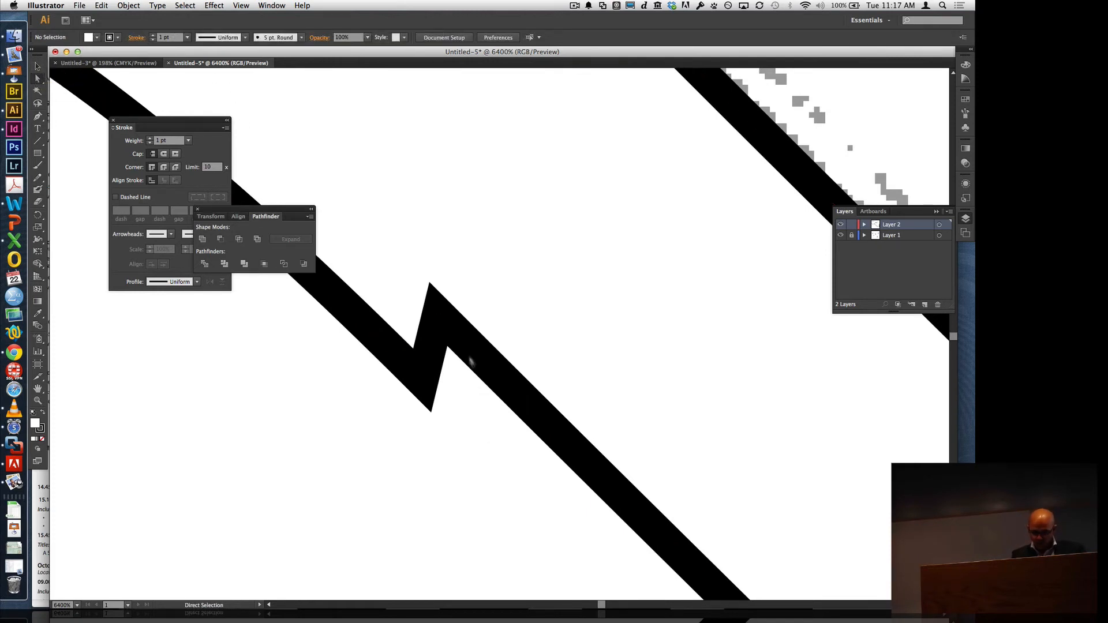
{"action": "left_click", "coordinate": [430, 349]}
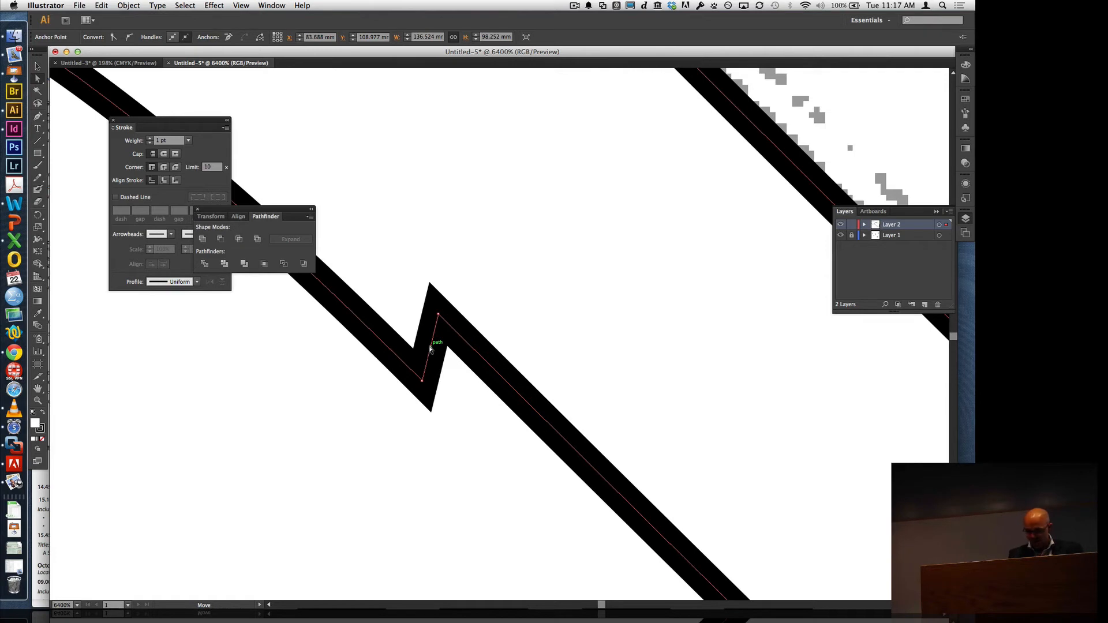
{"action": "key", "text": "Delete"}
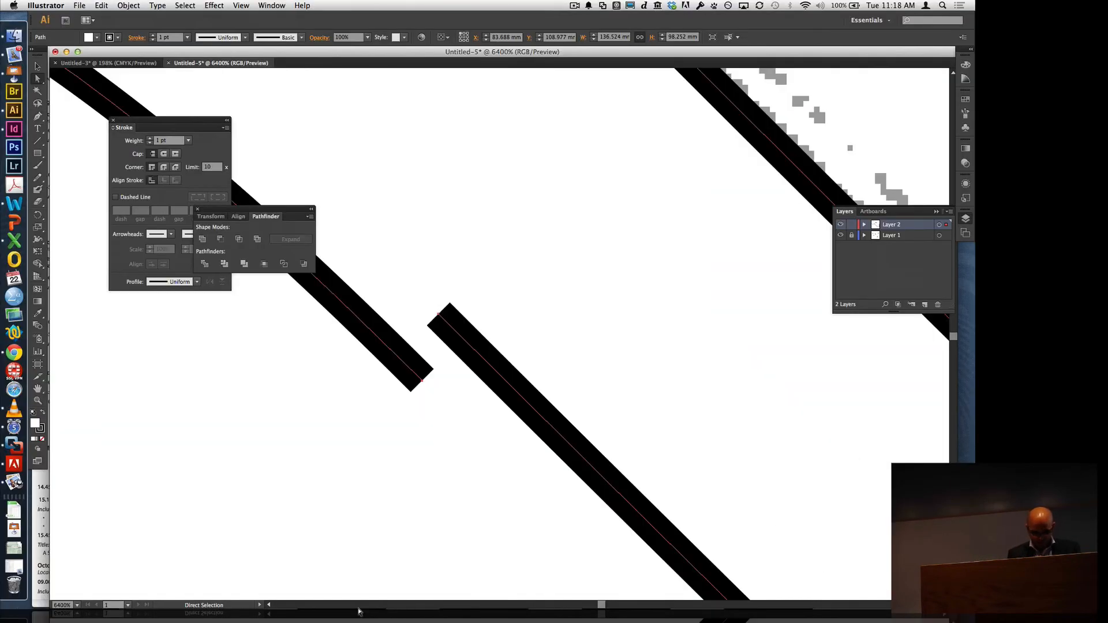
- Draw a practice circle about 60 mm in diameter in the empty area below the large round cell
{"action": "key", "text": "super+minus"}
{"action": "key", "text": "super+minus"}
{"action": "key", "text": "super+minus"}
{"action": "key", "text": "super+minus"}
{"action": "key", "text": "super+minus"}
{"action": "key", "text": "super+minus"}
{"action": "key", "text": "super+minus"}
{"action": "key", "text": "super+minus"}
{"action": "key", "text": "super+minus"}
{"action": "key", "text": "super+minus"}
{"action": "key", "text": "super+minus"}
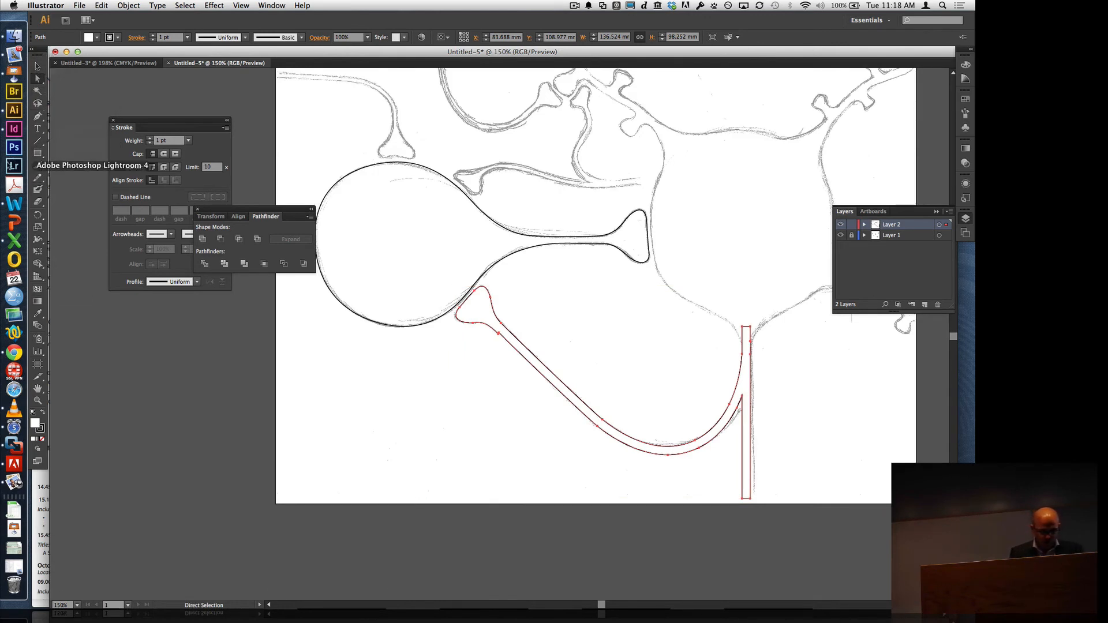
{"action": "left_click_drag", "start_coordinate": [37, 153], "coordinate": [81, 177]}
{"action": "mouse_move", "coordinate": [392, 416]}
{"action": "left_mouse_down"}
{"action": "mouse_move", "coordinate": [499, 456]}
{"action": "mouse_move", "coordinate": [465, 449]}
{"action": "mouse_move", "coordinate": [456, 462]}
{"action": "left_mouse_up"}
- Select the upper-right quarter segment of the practice circle with the Direct Selection tool and delete it
{"action": "left_click", "coordinate": [37, 79]}
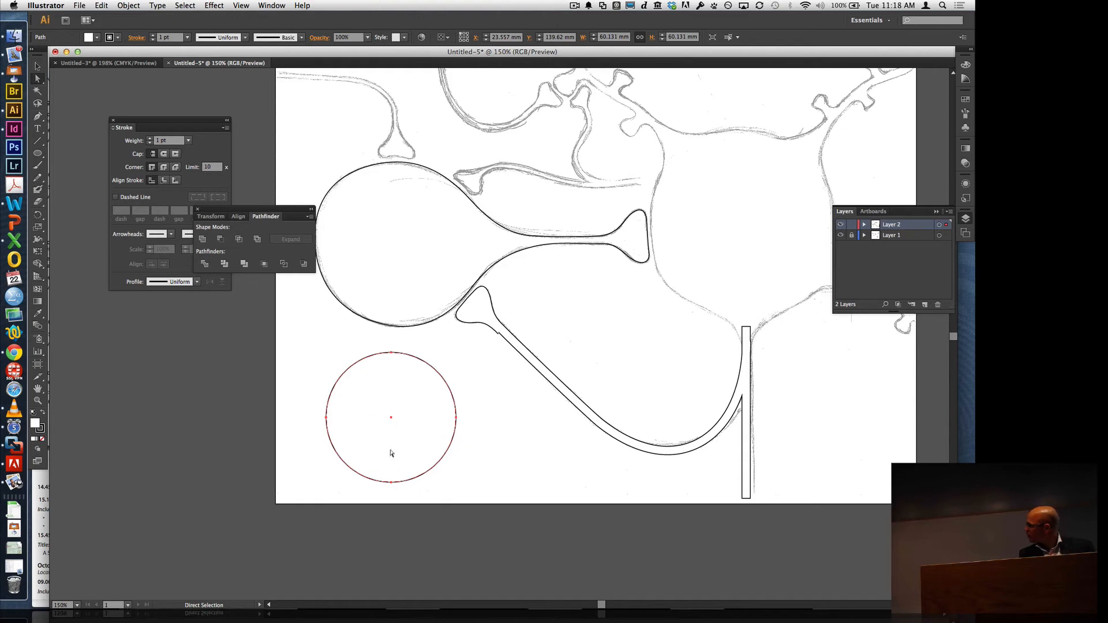
{"action": "left_click", "coordinate": [478, 519]}
{"action": "left_click", "coordinate": [450, 384]}
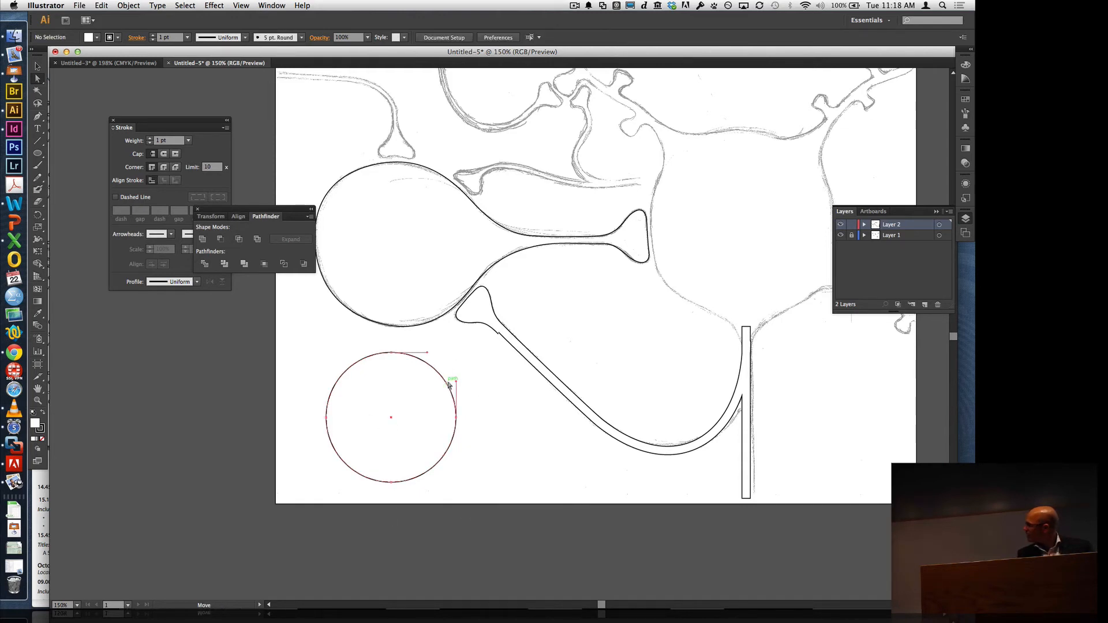
{"action": "key", "text": "Delete"}
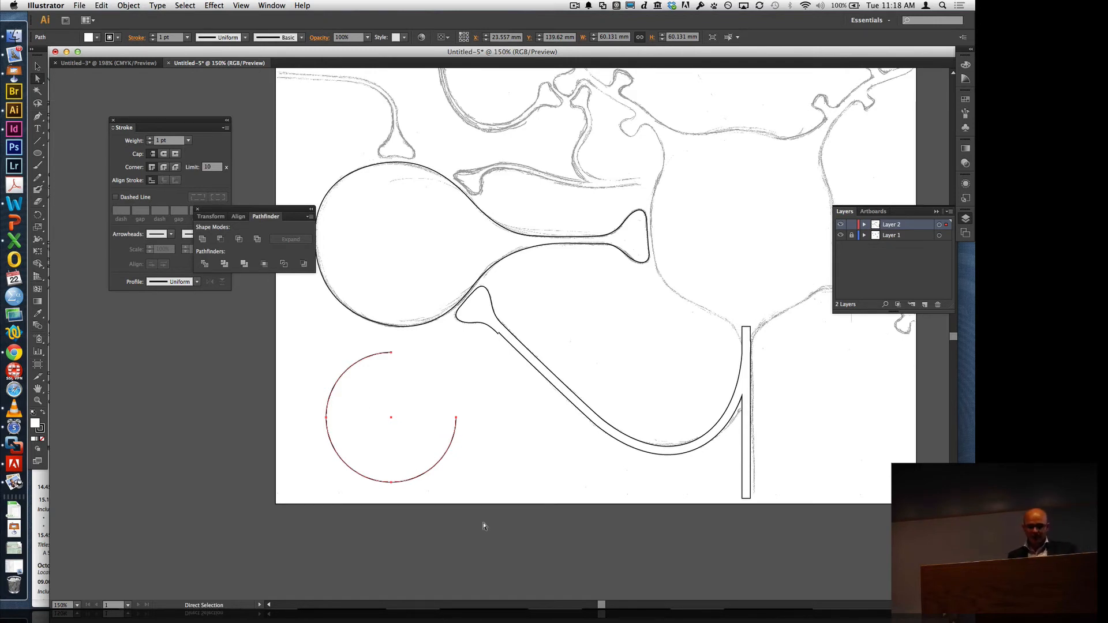
- Undo deleting the upper-right quarter segment of the practice circle
{"action": "key", "text": "super"}
{"action": "key", "text": "super"}
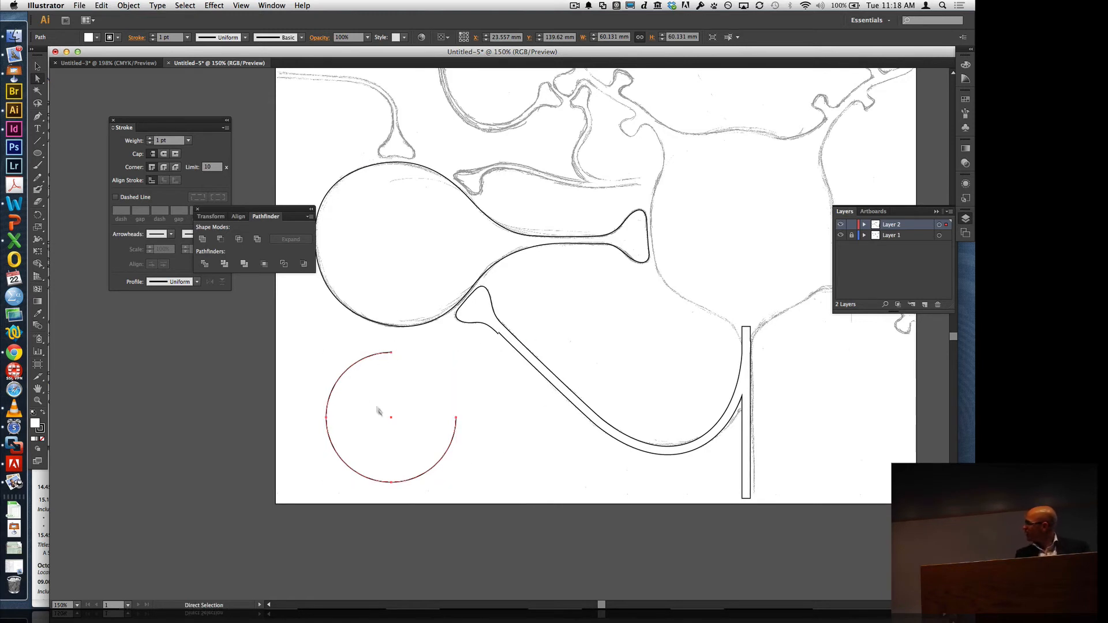
{"action": "key", "text": "super+j"}
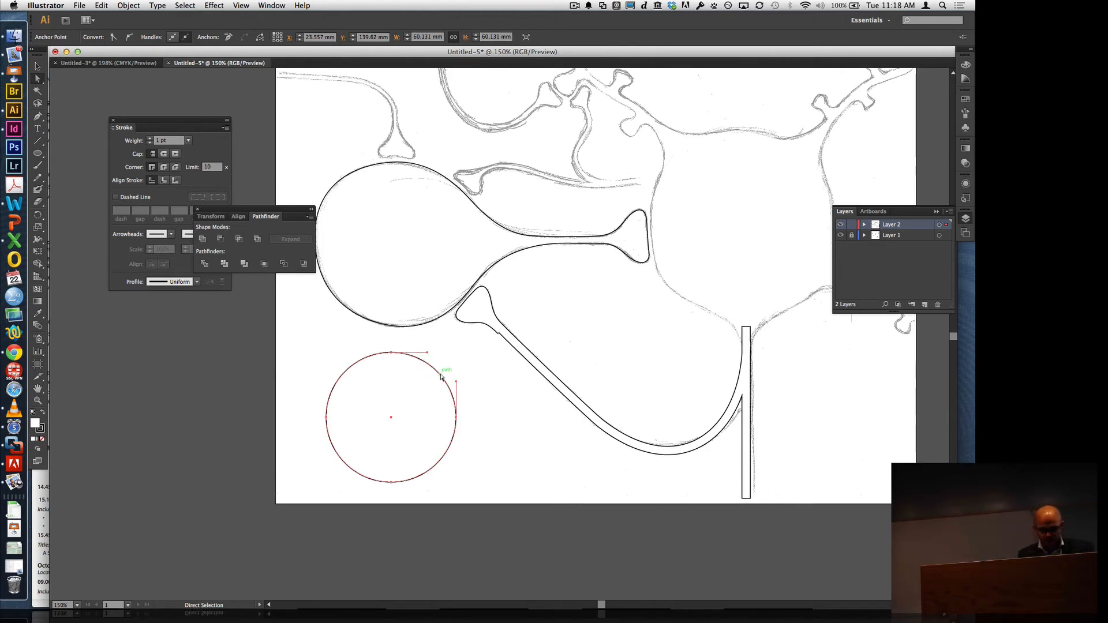
- Add two anchor points on the upper-right arc of the practice circle and delete the segment between them
{"action": "left_click_drag", "start_coordinate": [38, 115], "coordinate": [129, 133]}
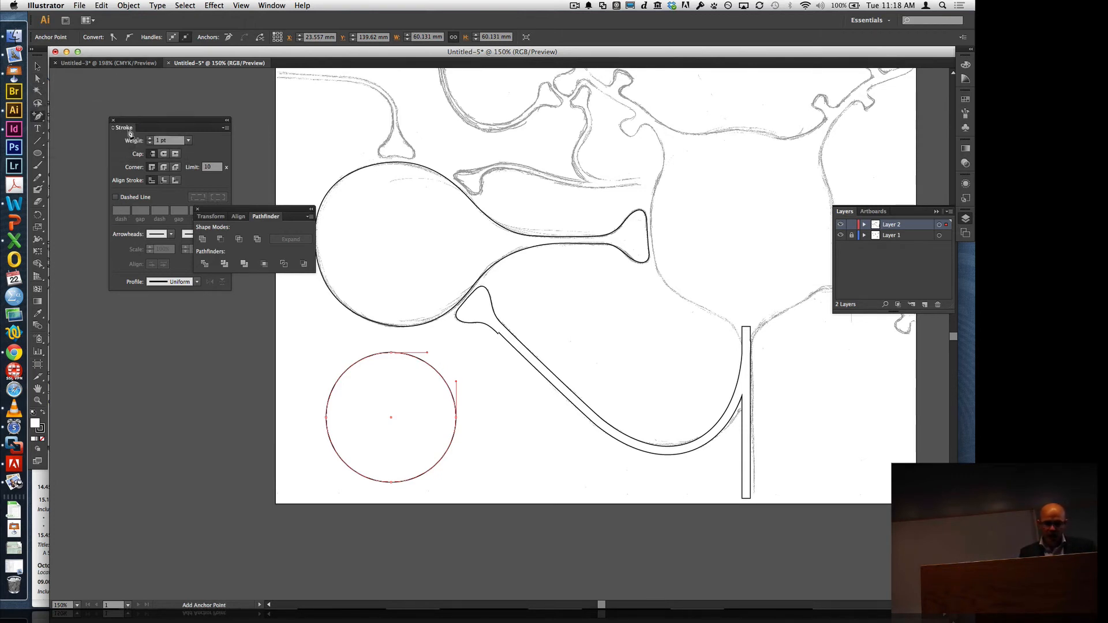
{"action": "left_click", "coordinate": [424, 362]}
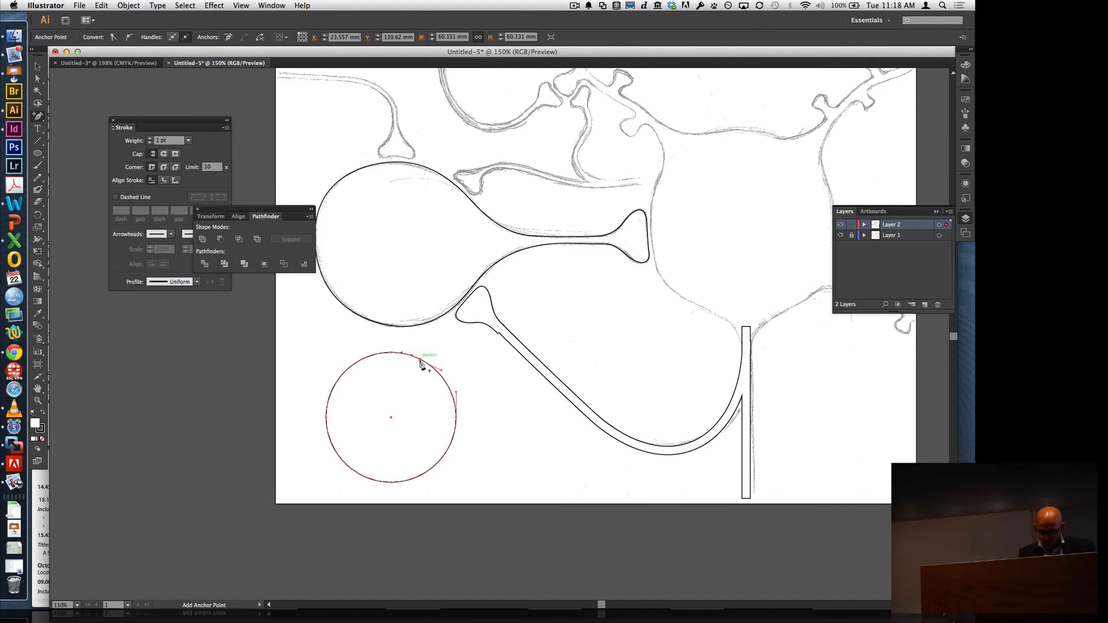
{"action": "left_click", "coordinate": [449, 389]}
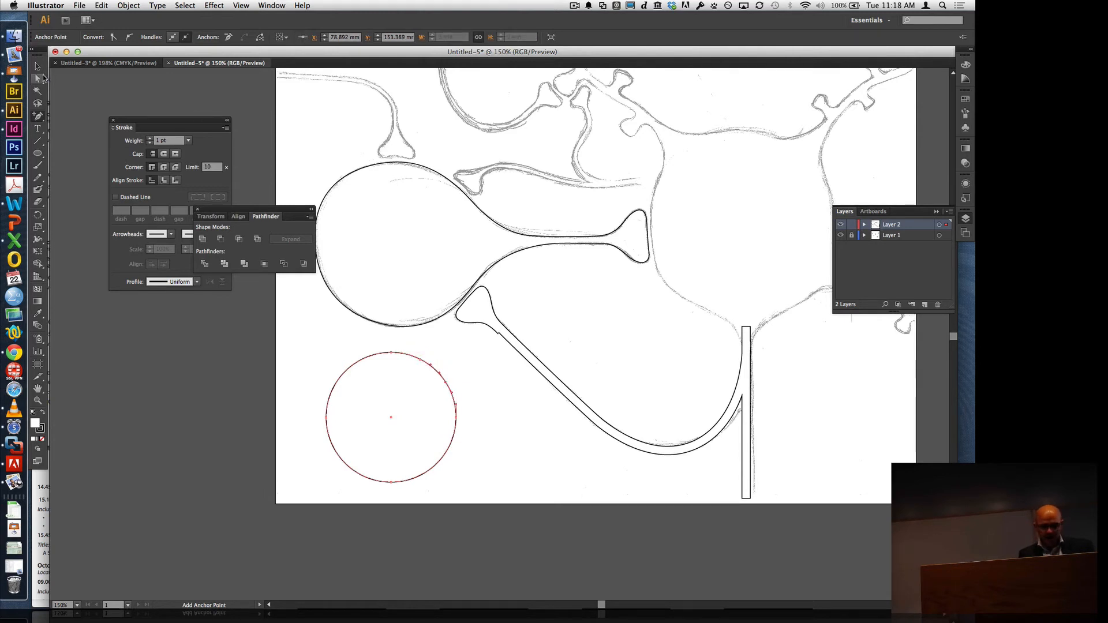
{"action": "left_click", "coordinate": [38, 79]}
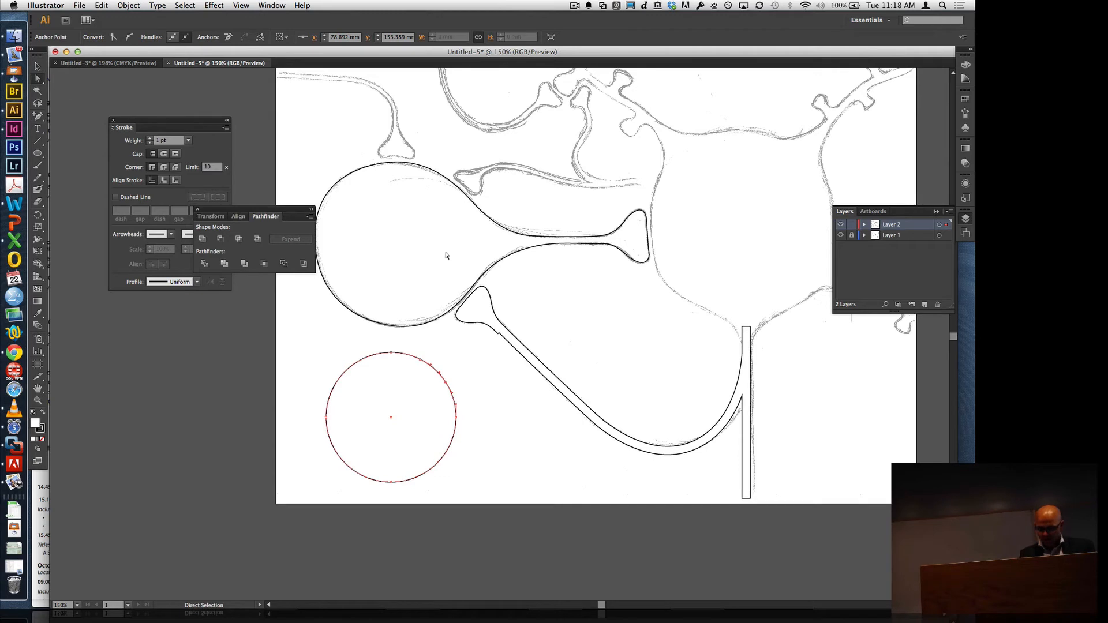
{"action": "left_click", "coordinate": [438, 376]}
{"action": "key", "text": "Delete"}
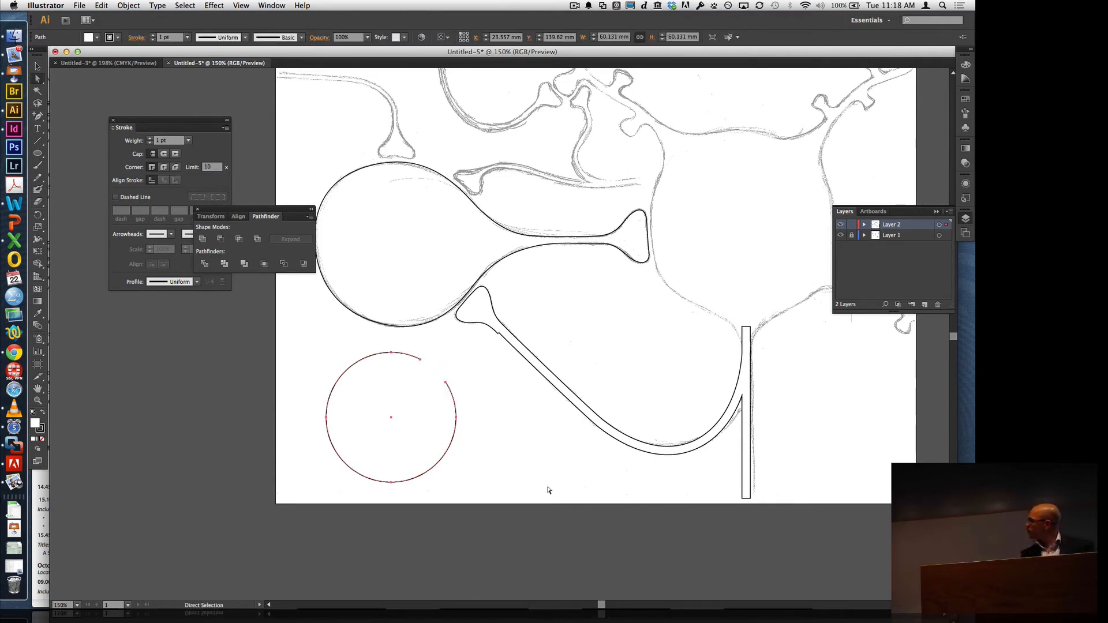
{"action": "left_click", "coordinate": [511, 426]}
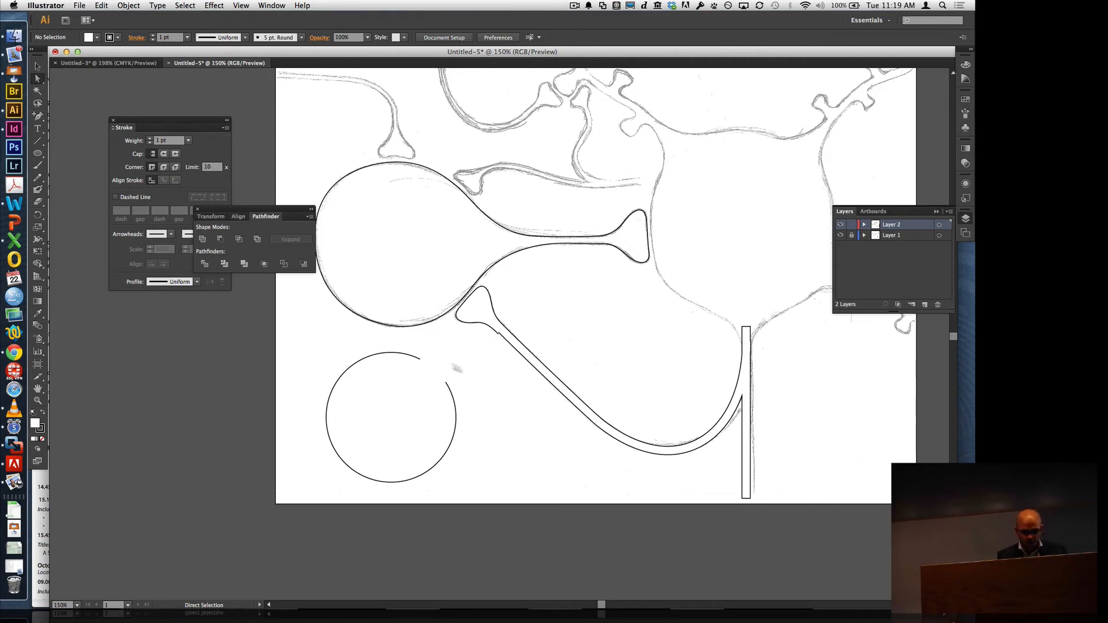
- Remove the rightmost anchor point of the open circle with the Delete Anchor Point tool
{"action": "left_click", "coordinate": [455, 424]}
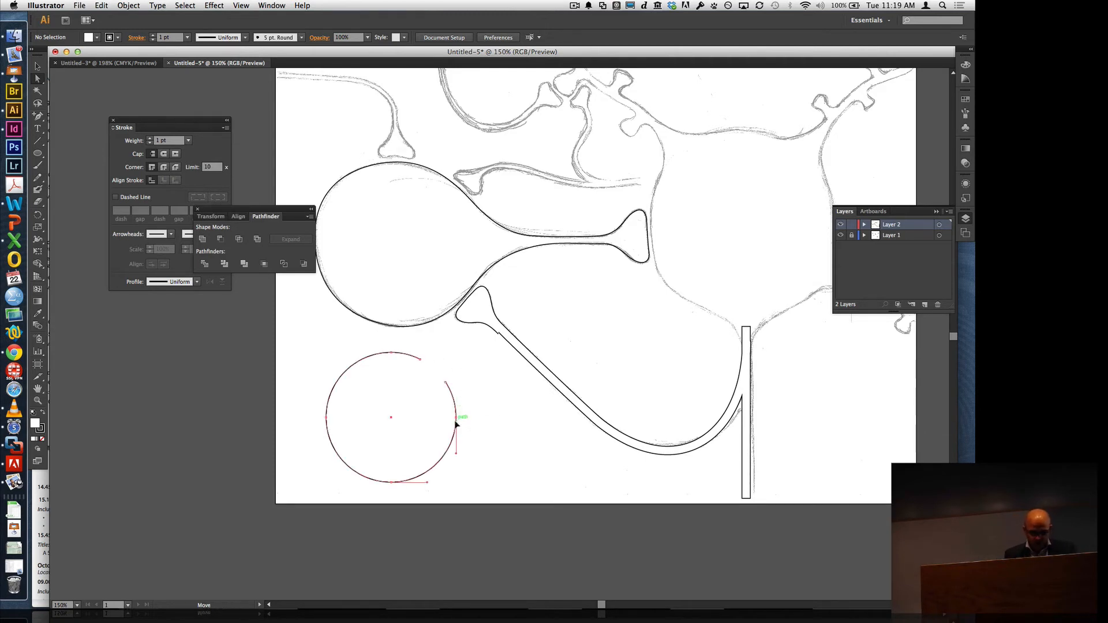
{"action": "left_click", "coordinate": [456, 420]}
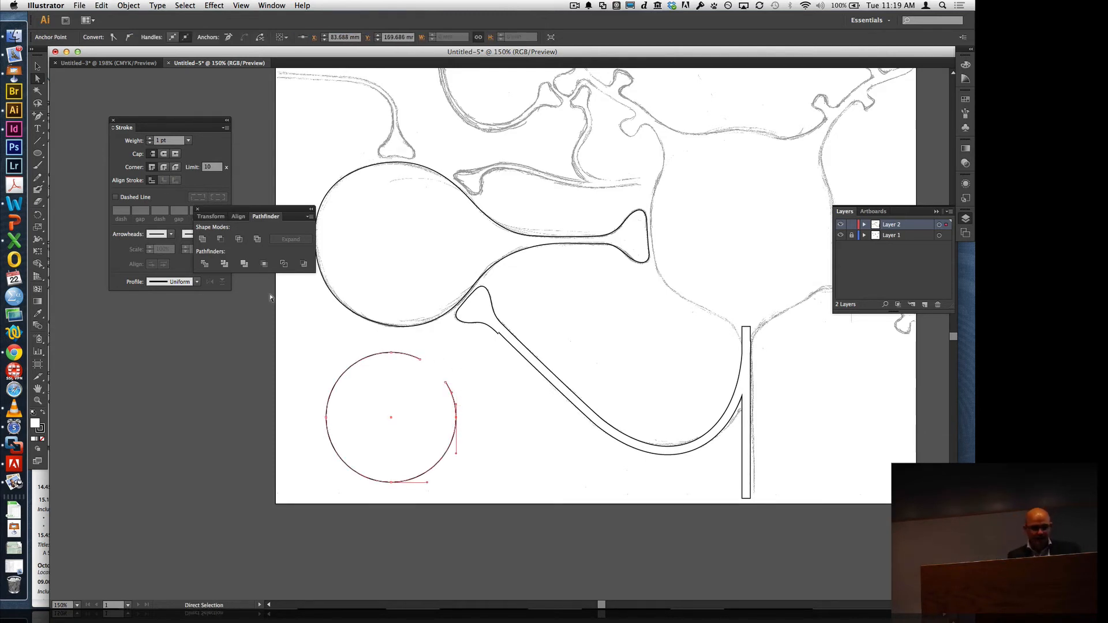
{"action": "left_click_drag", "start_coordinate": [38, 116], "coordinate": [82, 142]}
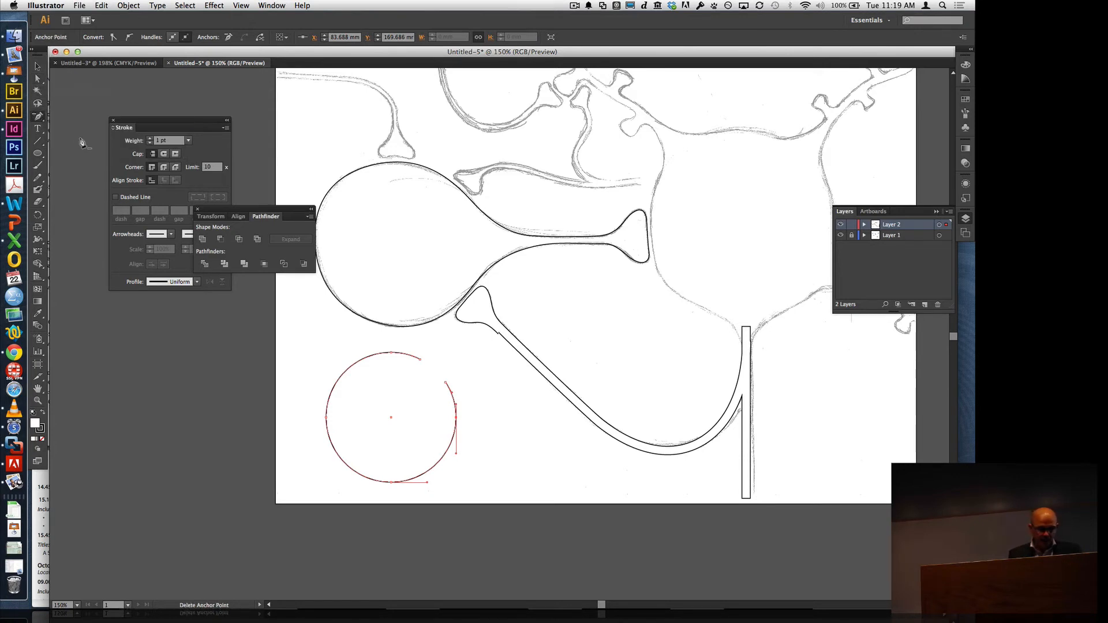
{"action": "left_click", "coordinate": [457, 421]}
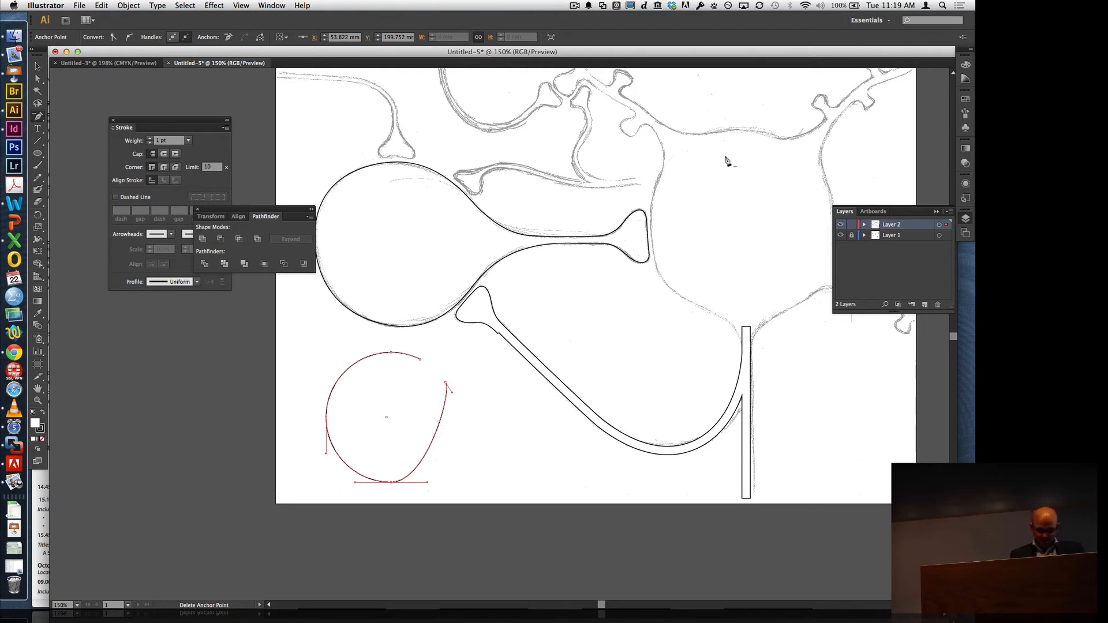
- Switch back to the Pen tool and show its related anchor point tools
{"action": "left_click", "coordinate": [38, 116]}
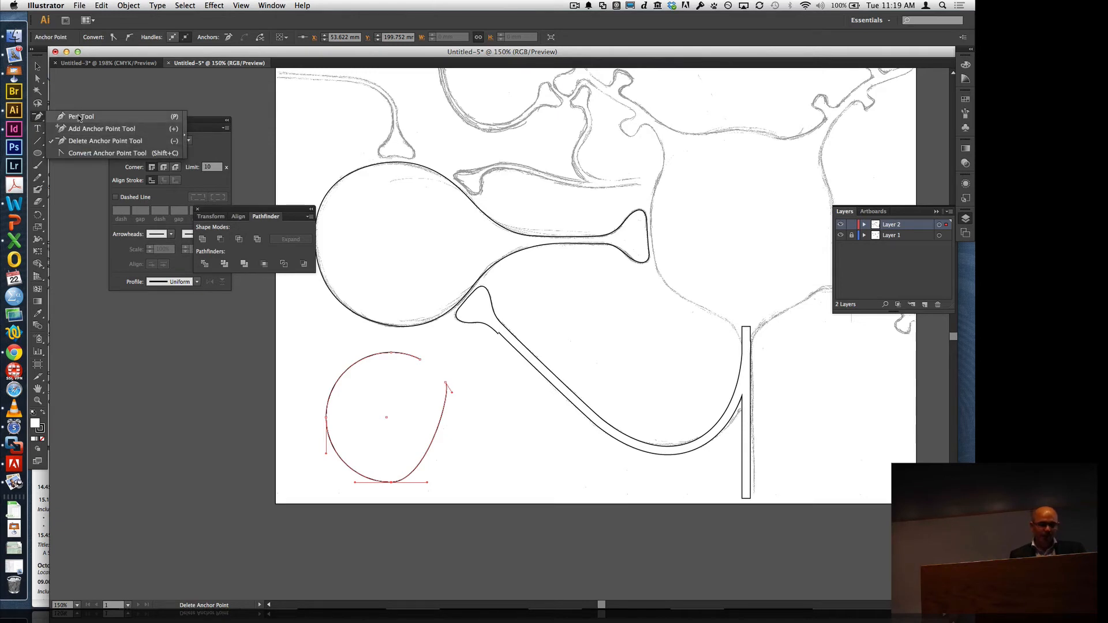
{"action": "left_click", "coordinate": [80, 118]}
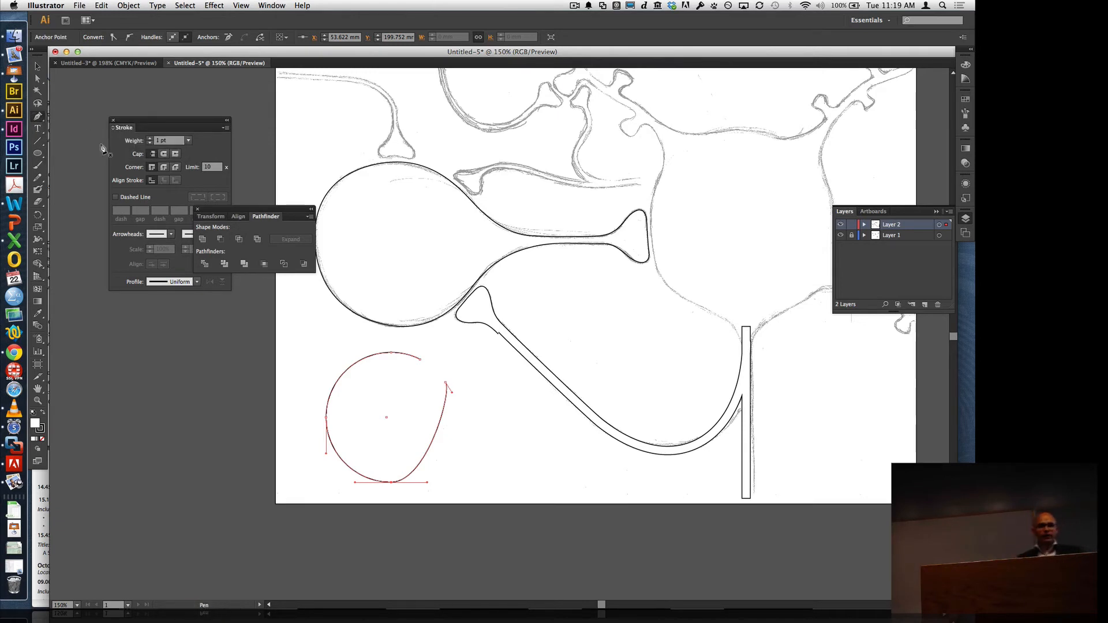
{"action": "left_click", "coordinate": [38, 118]}
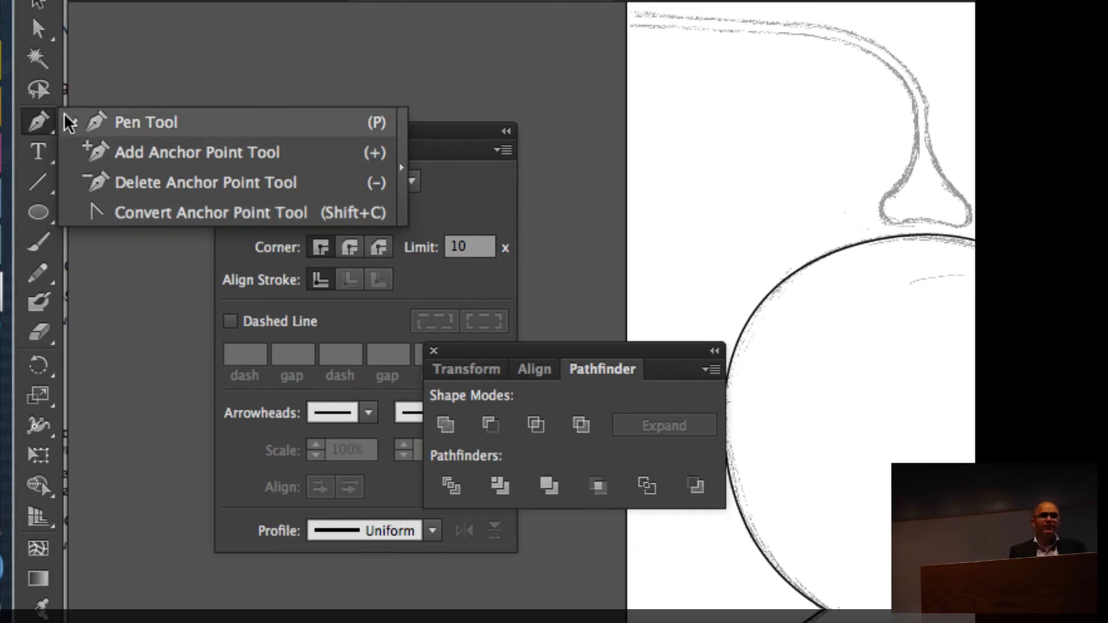
{"action": "left_click", "coordinate": [40, 129]}
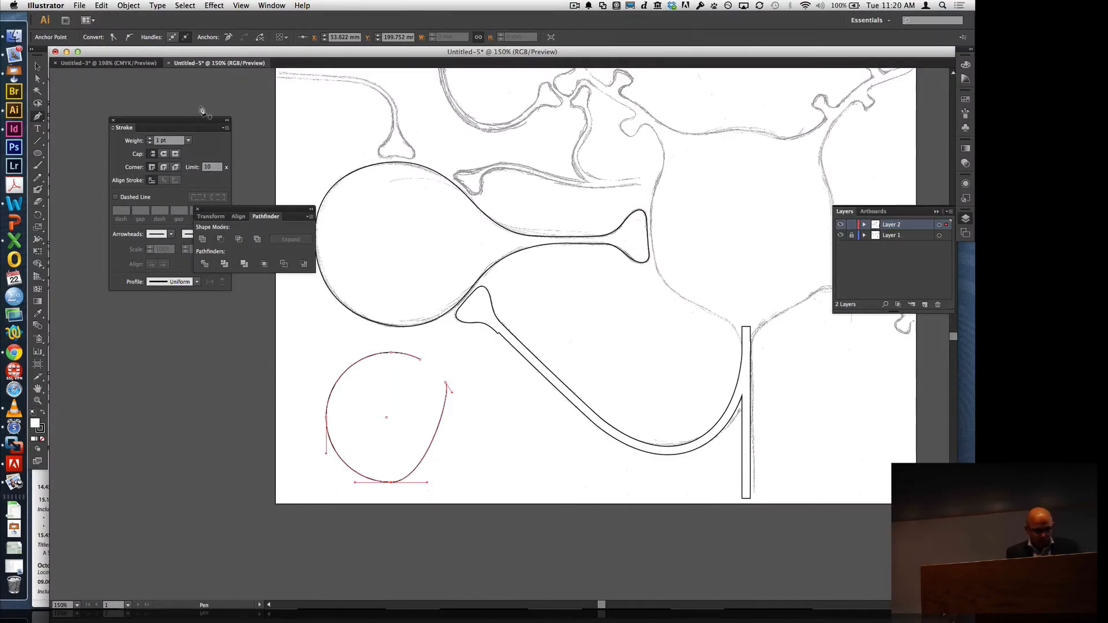
- Select the open practice circle below the traced shapes and delete it
{"action": "left_click", "coordinate": [38, 67]}
{"action": "left_click", "coordinate": [574, 458]}
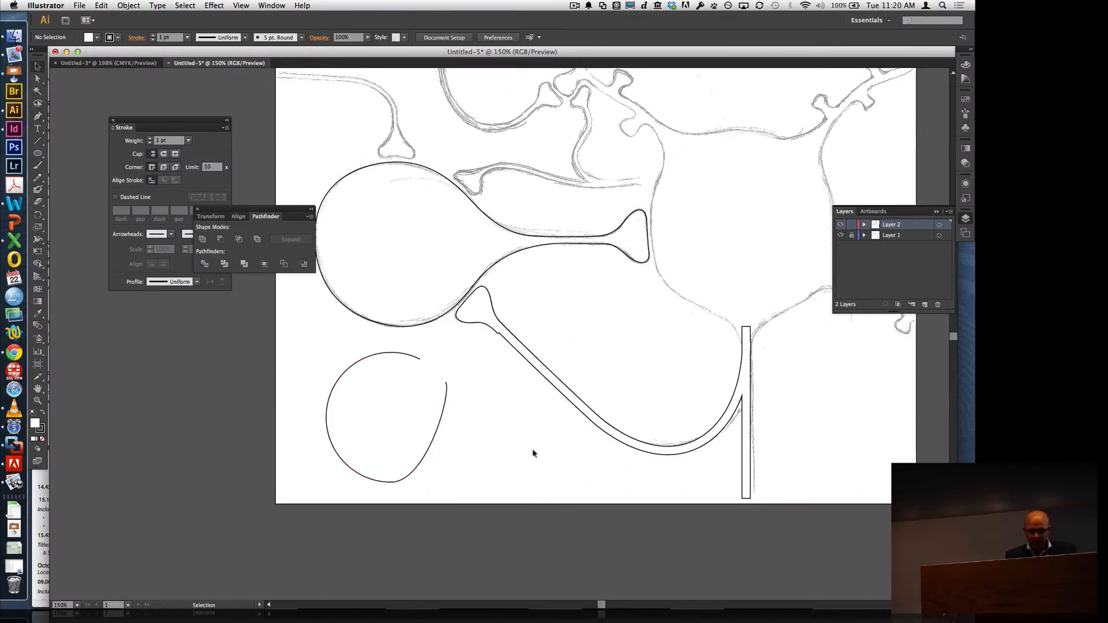
{"action": "left_click_drag", "start_coordinate": [499, 456], "coordinate": [386, 420]}
{"action": "key", "text": "Delete"}
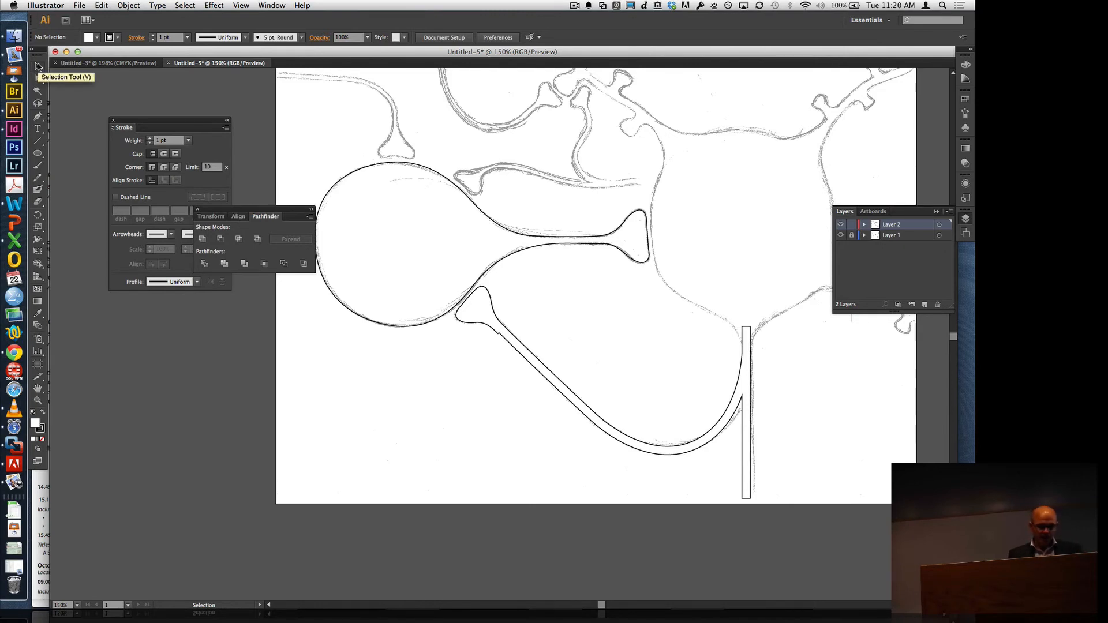
- Open Illustration II.ai in Illustrator from the Finder folder SciGraph2013 > Examples > Session 2 > Case-Illustration from scratch
{"action": "left_click", "coordinate": [14, 36]}
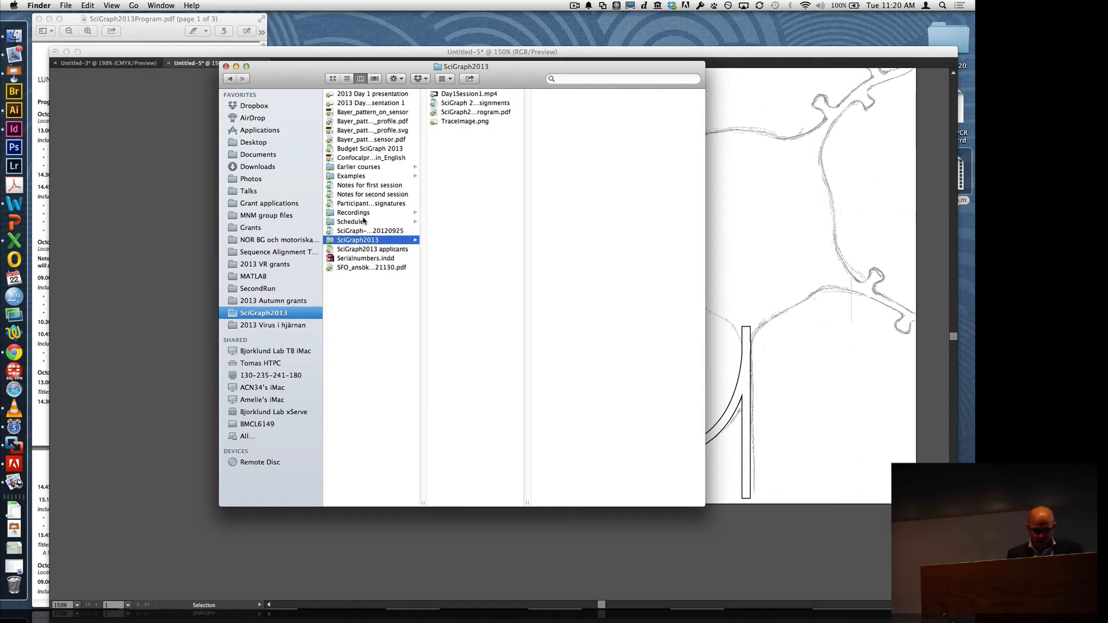
{"action": "left_click", "coordinate": [364, 176]}
{"action": "left_click", "coordinate": [502, 94]}
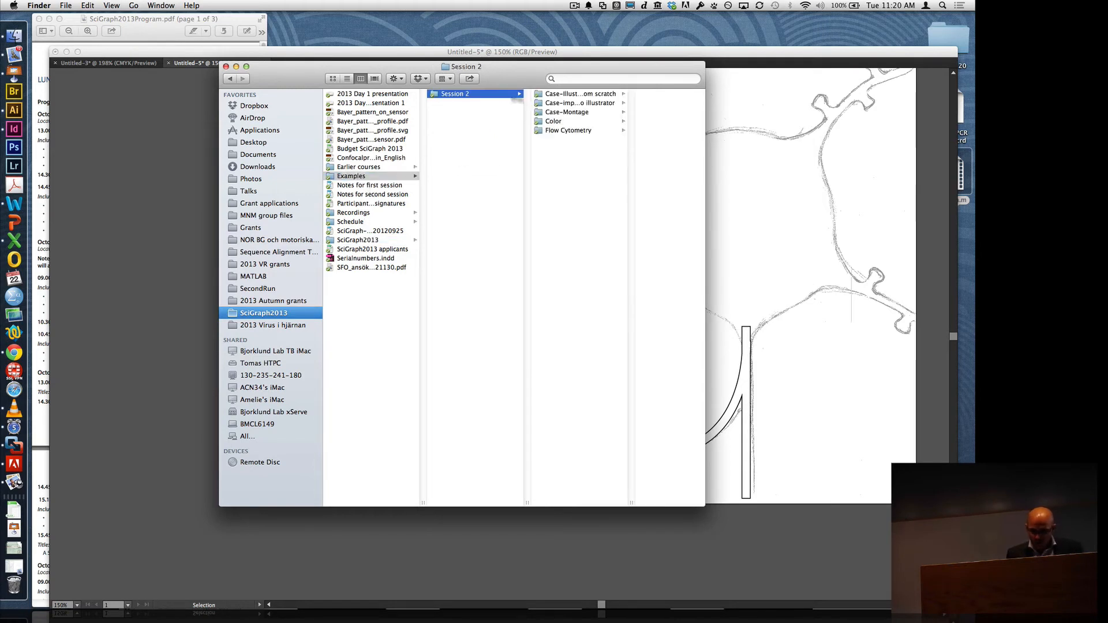
{"action": "left_click", "coordinate": [594, 95]}
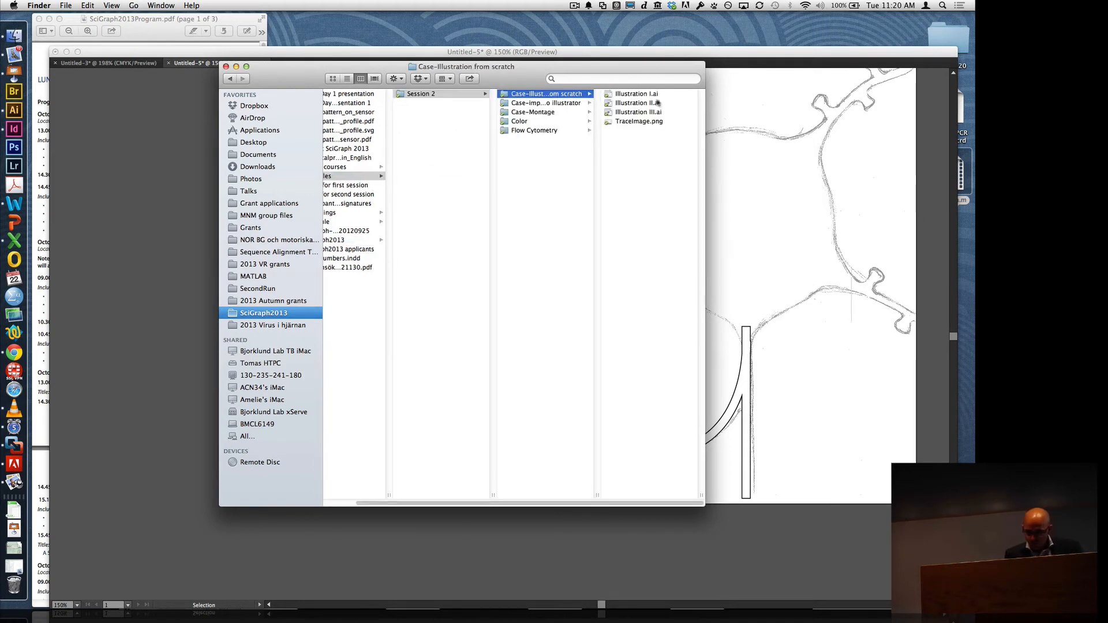
{"action": "left_click", "coordinate": [649, 104]}
{"action": "double_click", "coordinate": [548, 104]}
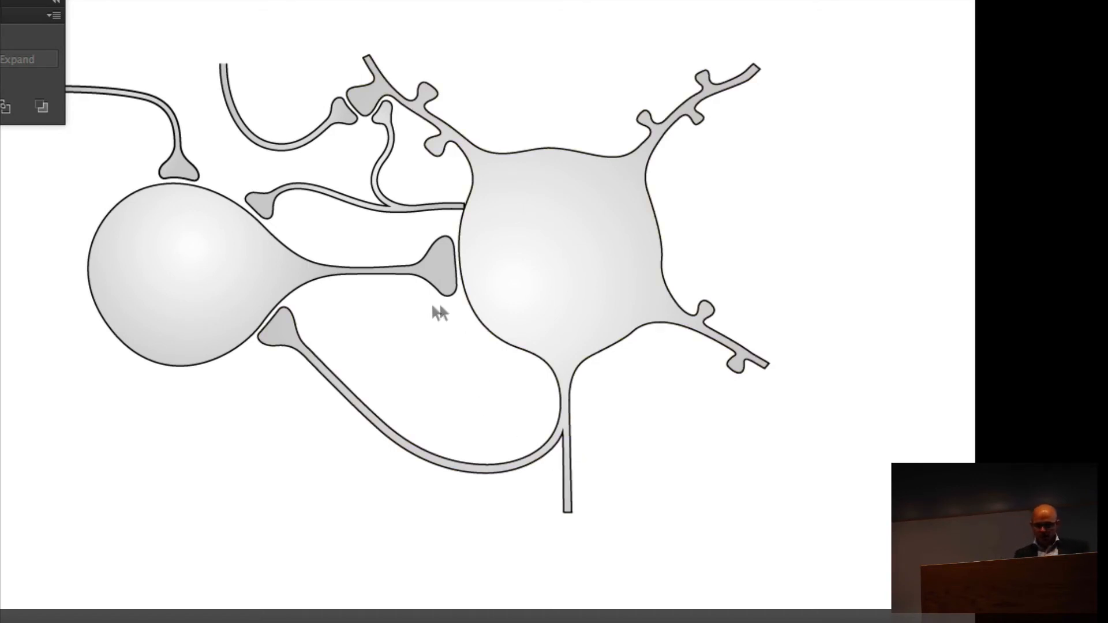
- Delete the closed left end of the upper-left afferent's outline with the Direct Selection tool
{"action": "left_click_drag", "start_coordinate": [396, 329], "coordinate": [545, 309]}
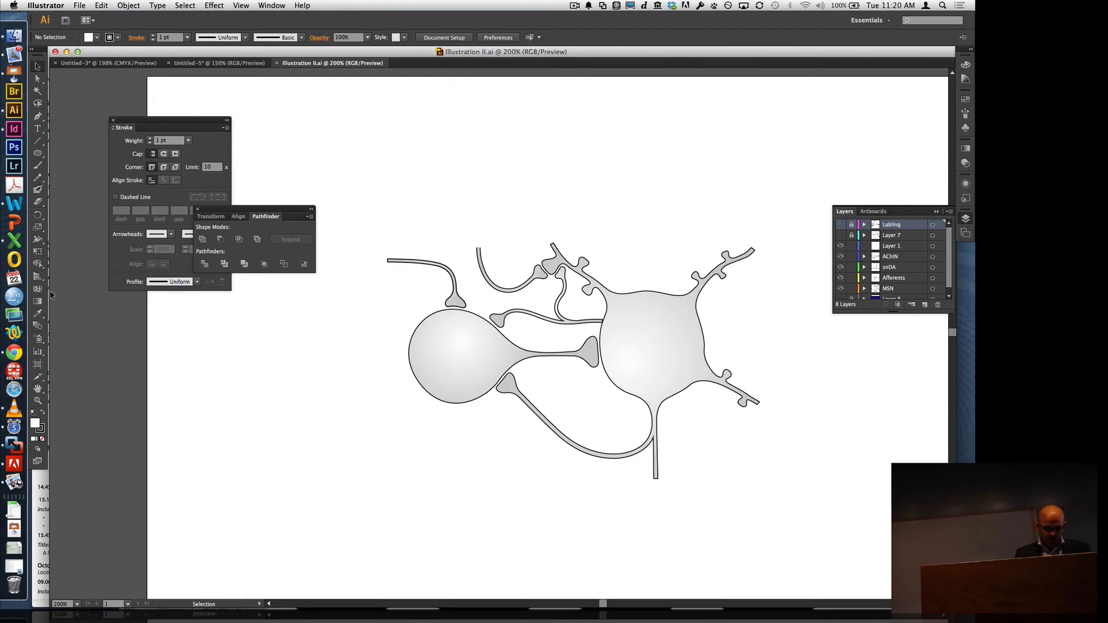
{"action": "left_click_drag", "start_coordinate": [371, 238], "coordinate": [513, 342]}
{"action": "left_click_drag", "start_coordinate": [169, 122], "coordinate": [784, 192]}
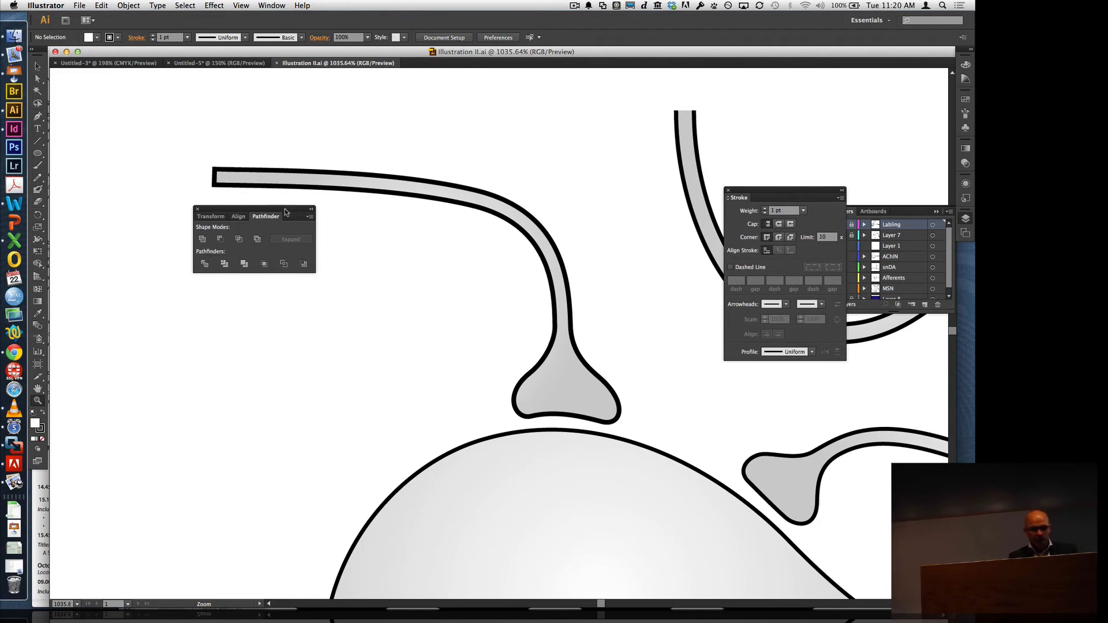
{"action": "left_click", "coordinate": [37, 79]}
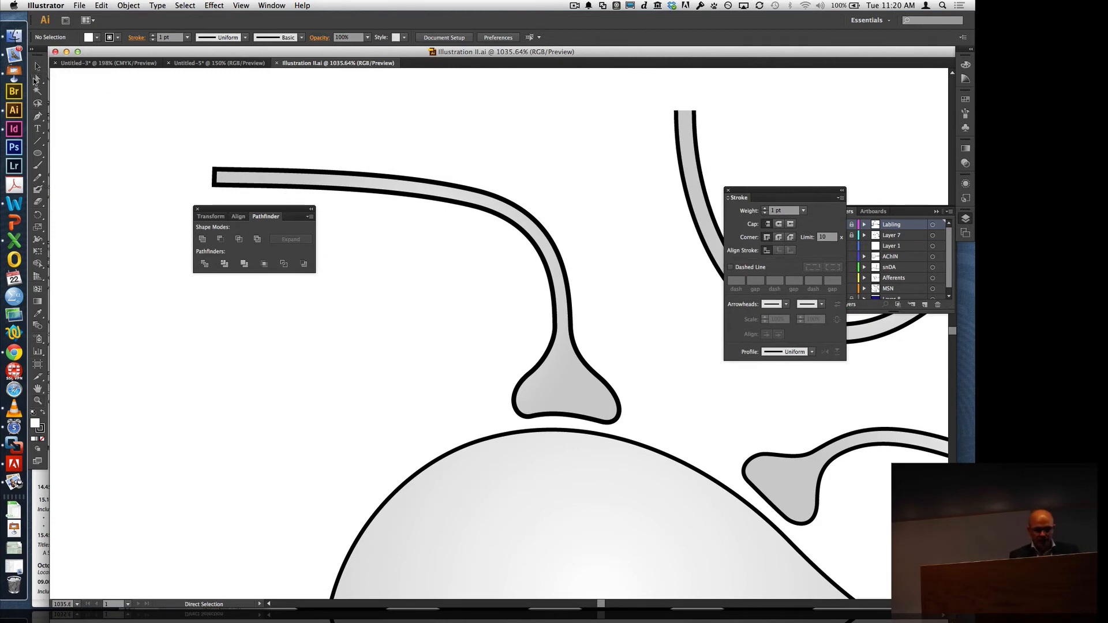
{"action": "left_click", "coordinate": [215, 179]}
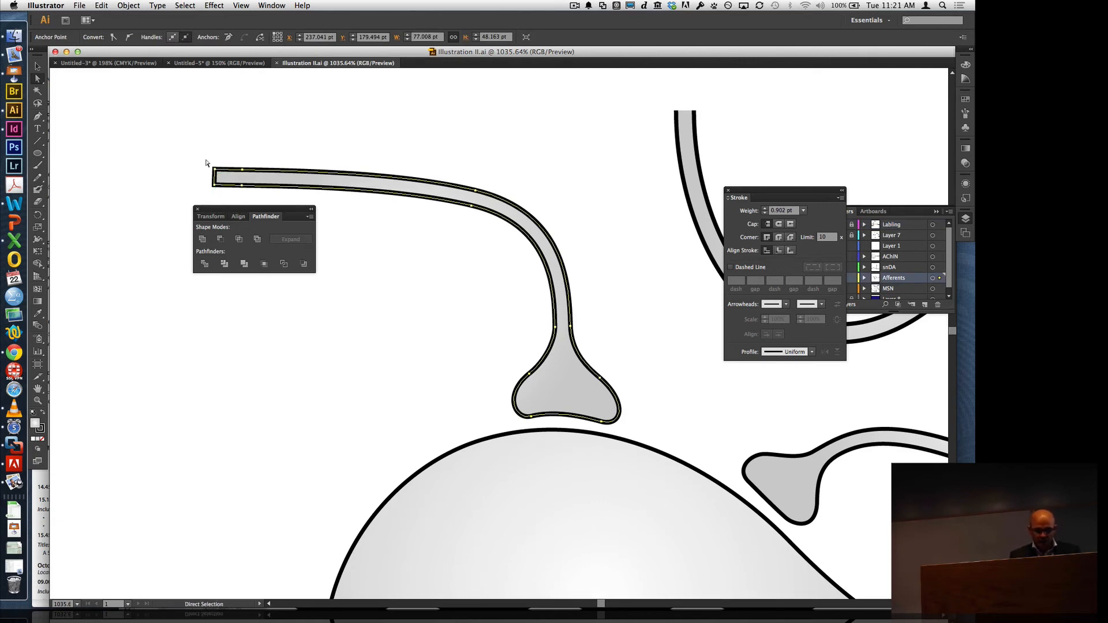
{"action": "left_click_drag", "start_coordinate": [221, 197], "coordinate": [222, 198]}
{"action": "key", "text": "Delete"}
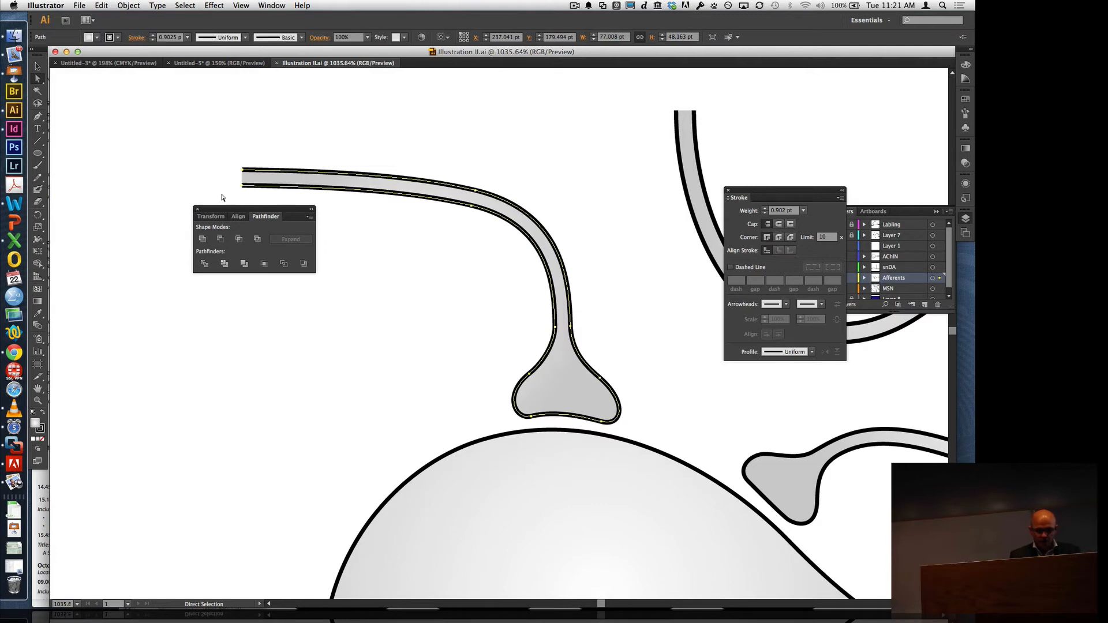
{"action": "left_click", "coordinate": [264, 147]}
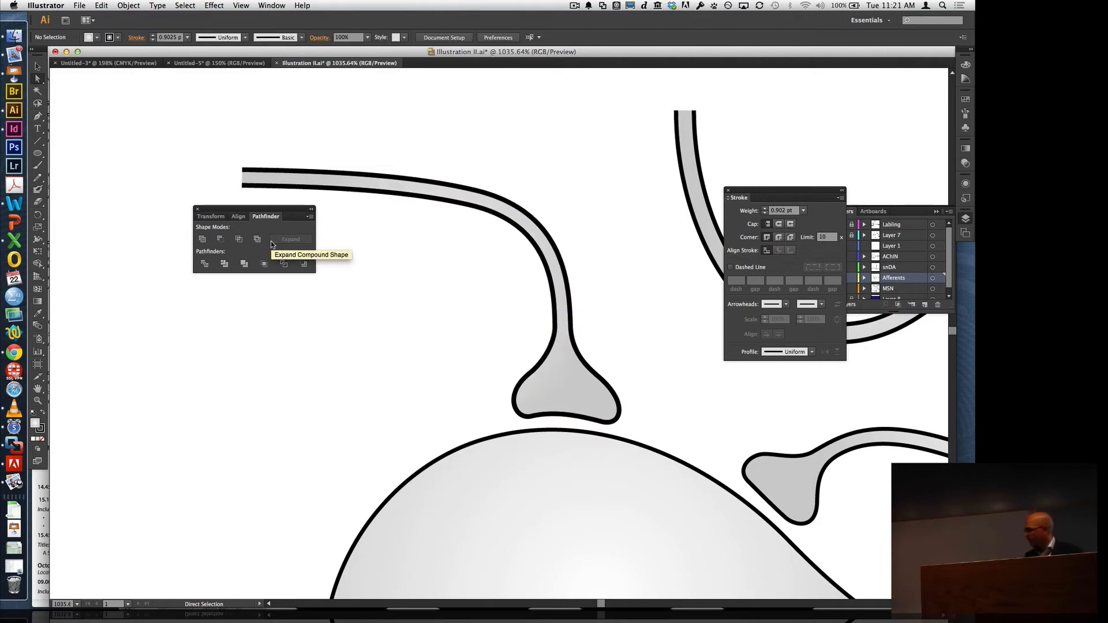
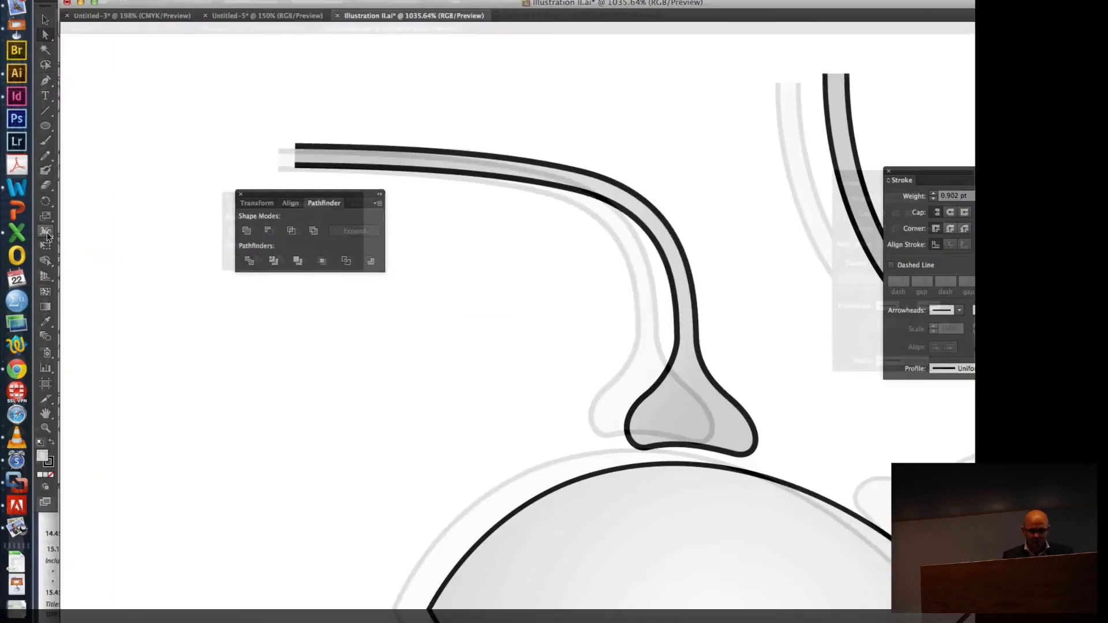
- Create a new A4 landscape RGB document and draw an open wavy path with three smooth anchor points using the Pen tool
{"action": "key", "text": "super+n"}
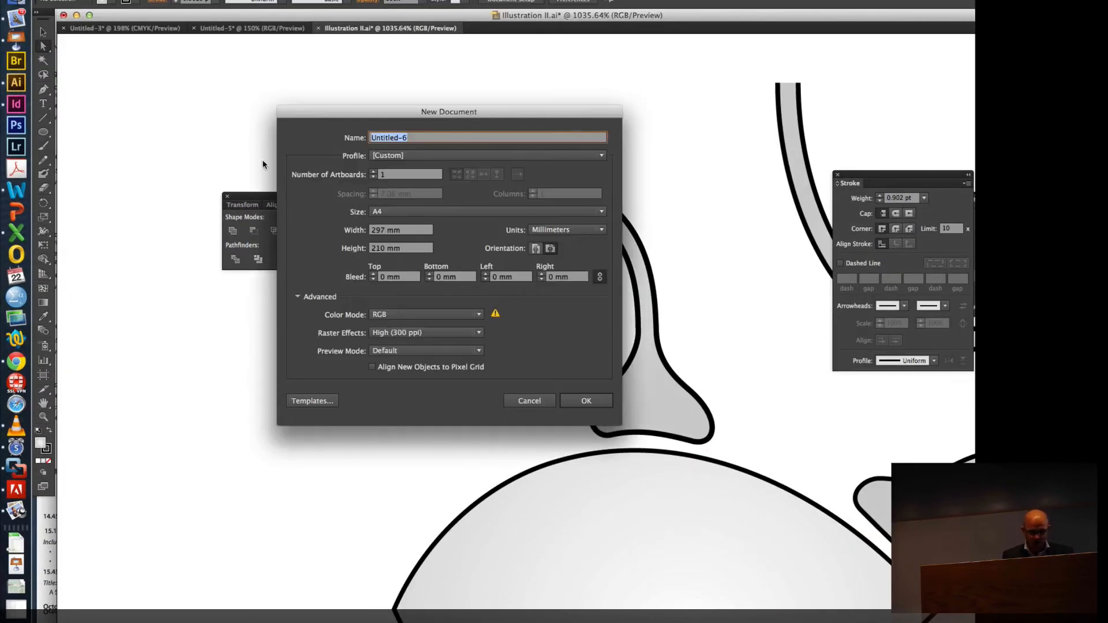
{"action": "left_click", "coordinate": [588, 404]}
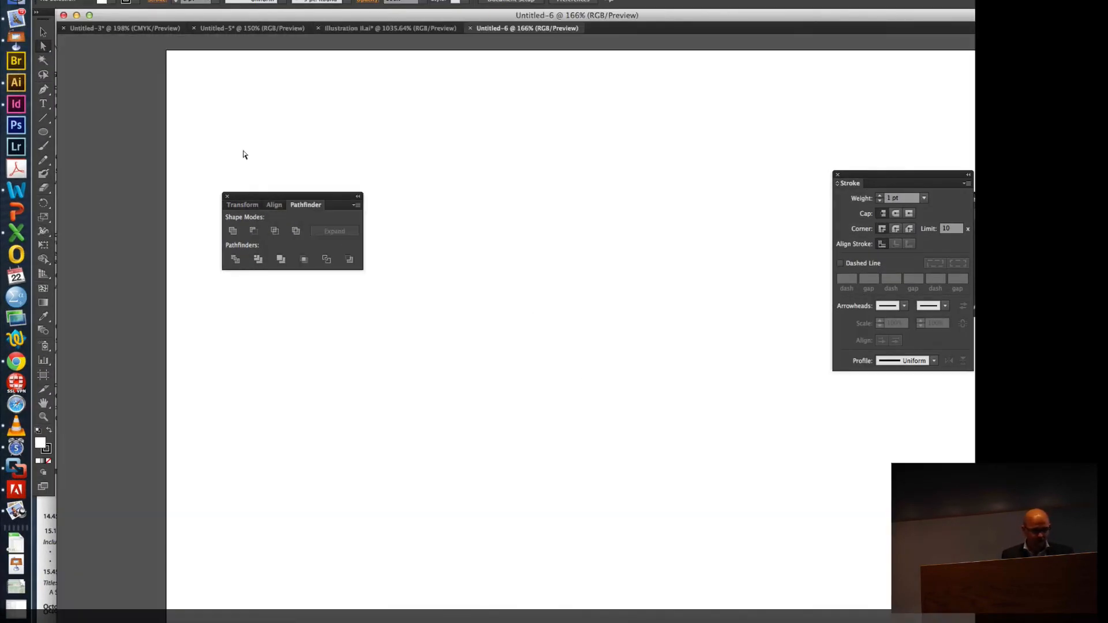
{"action": "left_click", "coordinate": [45, 90]}
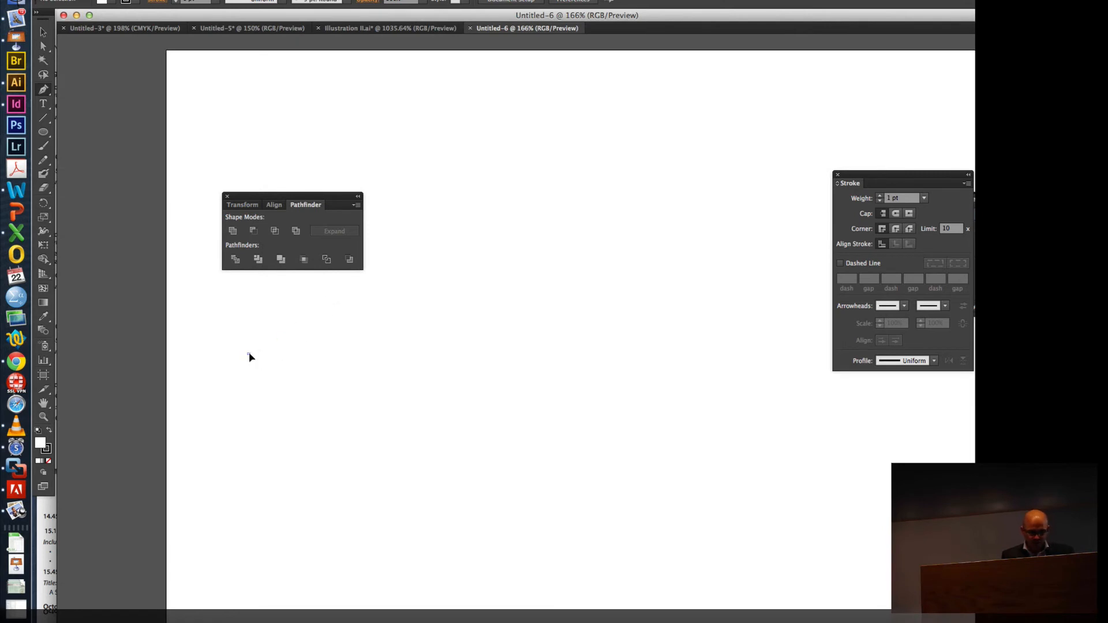
{"action": "left_click_drag", "start_coordinate": [308, 343], "coordinate": [308, 340]}
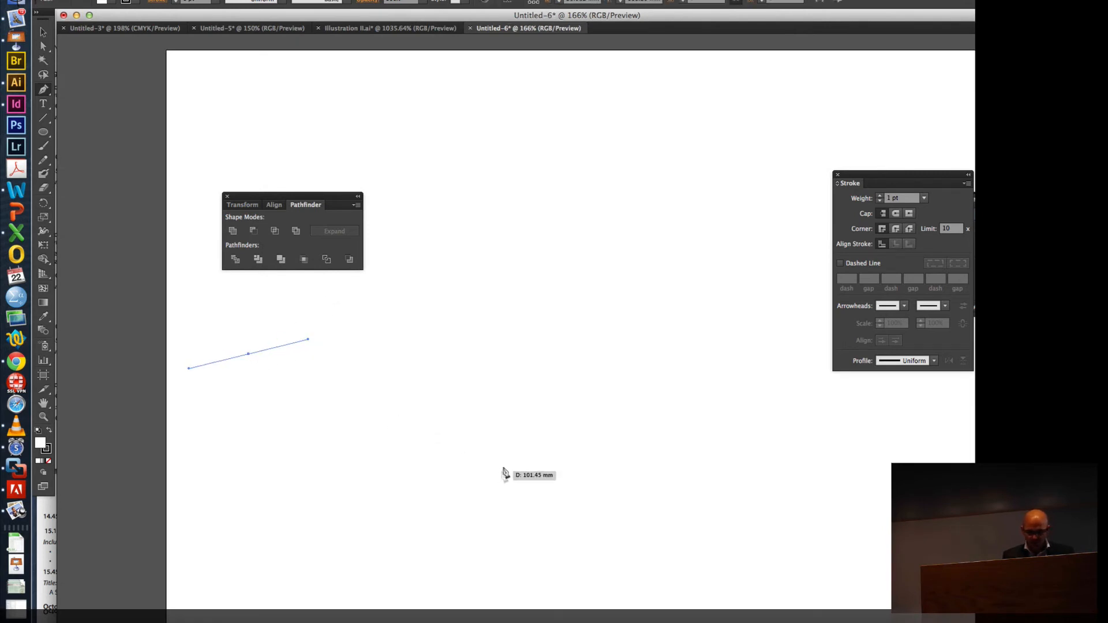
{"action": "mouse_move", "coordinate": [501, 432]}
{"action": "left_mouse_down"}
{"action": "mouse_move", "coordinate": [571, 436]}
{"action": "mouse_move", "coordinate": [604, 421]}
{"action": "mouse_move", "coordinate": [614, 433]}
{"action": "left_mouse_up"}
{"action": "mouse_move", "coordinate": [714, 349]}
{"action": "left_mouse_down"}
{"action": "mouse_move", "coordinate": [772, 363]}
{"action": "mouse_move", "coordinate": [783, 384]}
{"action": "left_mouse_up"}
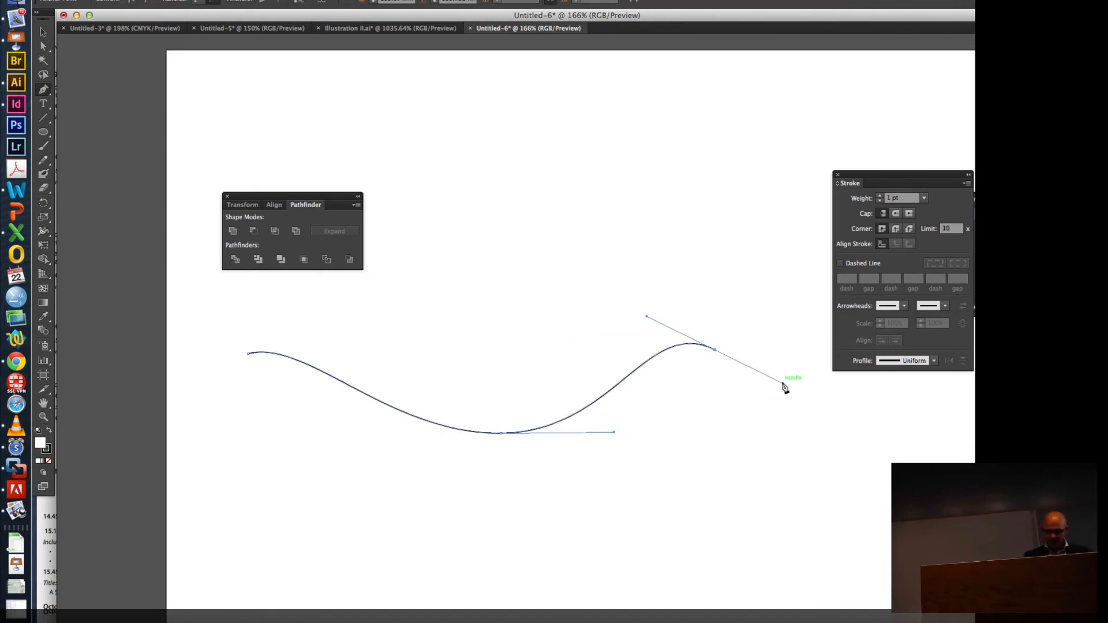
- Increase the wavy path's stroke weight to 22 pt
{"action": "left_click", "coordinate": [42, 34]}
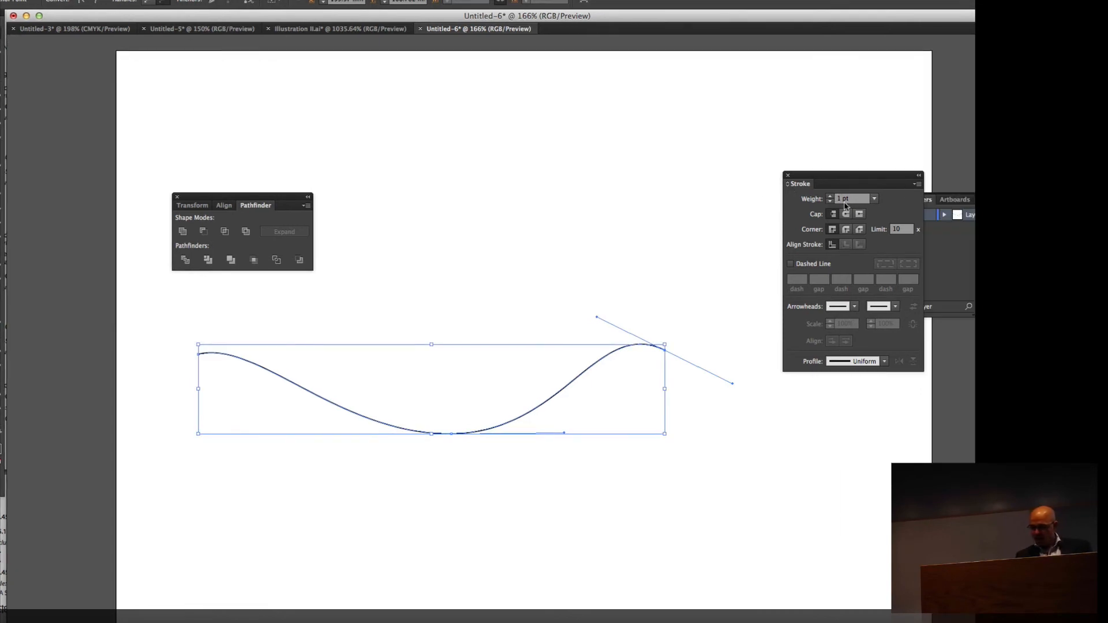
{"action": "left_click", "coordinate": [831, 197]}
{"action": "left_click", "coordinate": [830, 196]}
{"action": "left_click", "coordinate": [830, 196]}
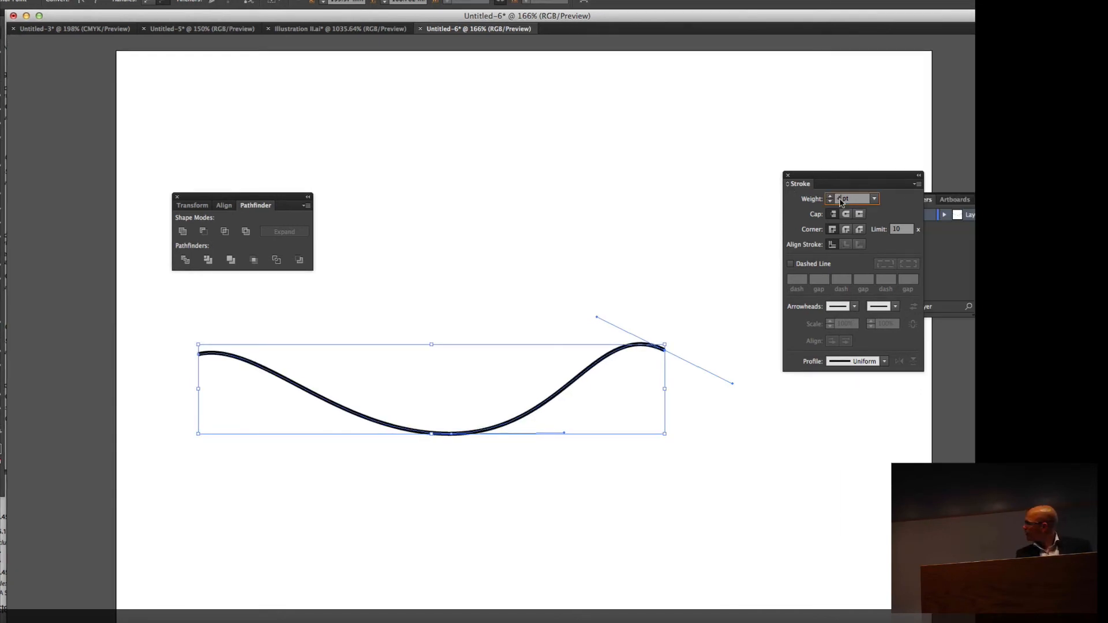
{"action": "left_click", "coordinate": [830, 197]}
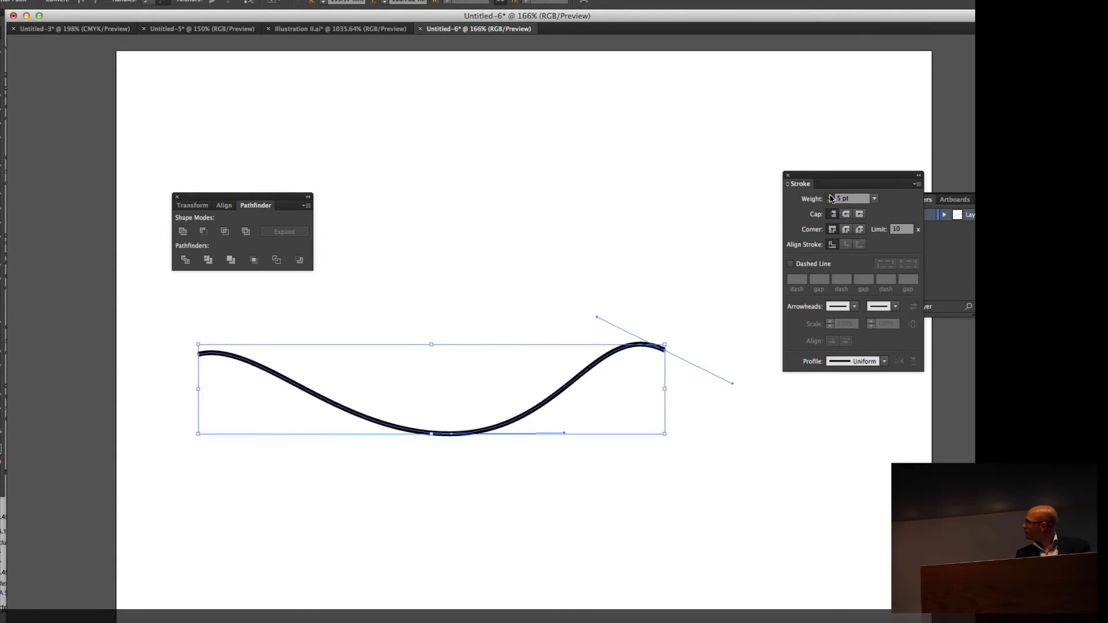
{"action": "left_click", "coordinate": [830, 196]}
{"action": "left_click", "coordinate": [831, 197]}
{"action": "left_click", "coordinate": [830, 196]}
{"action": "left_click", "coordinate": [831, 197]}
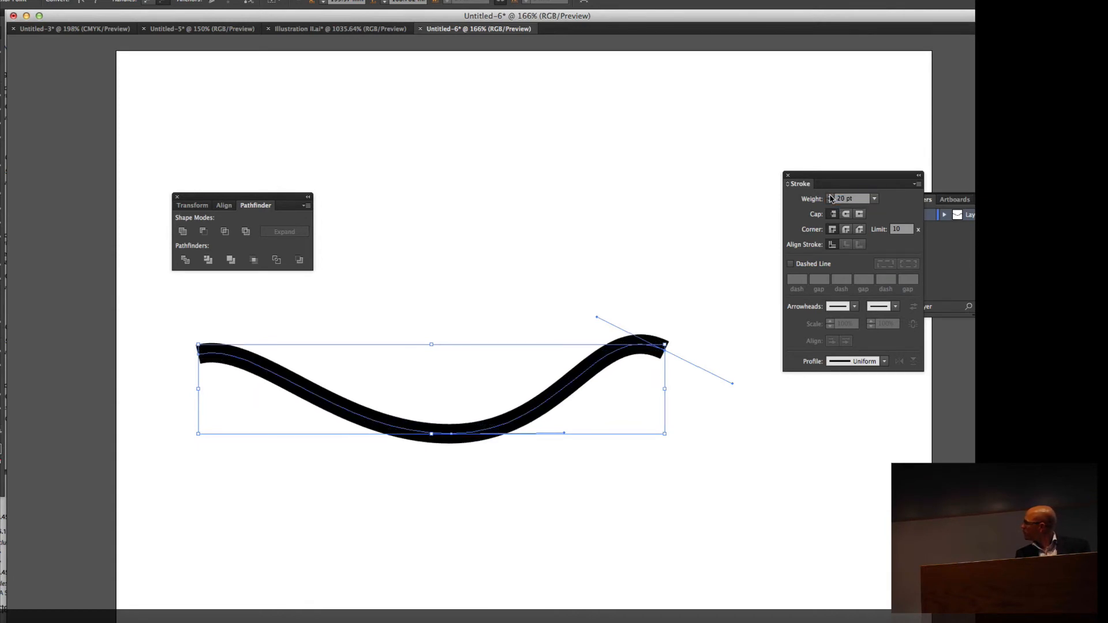
{"action": "left_click", "coordinate": [830, 196]}
{"action": "left_click", "coordinate": [830, 197]}
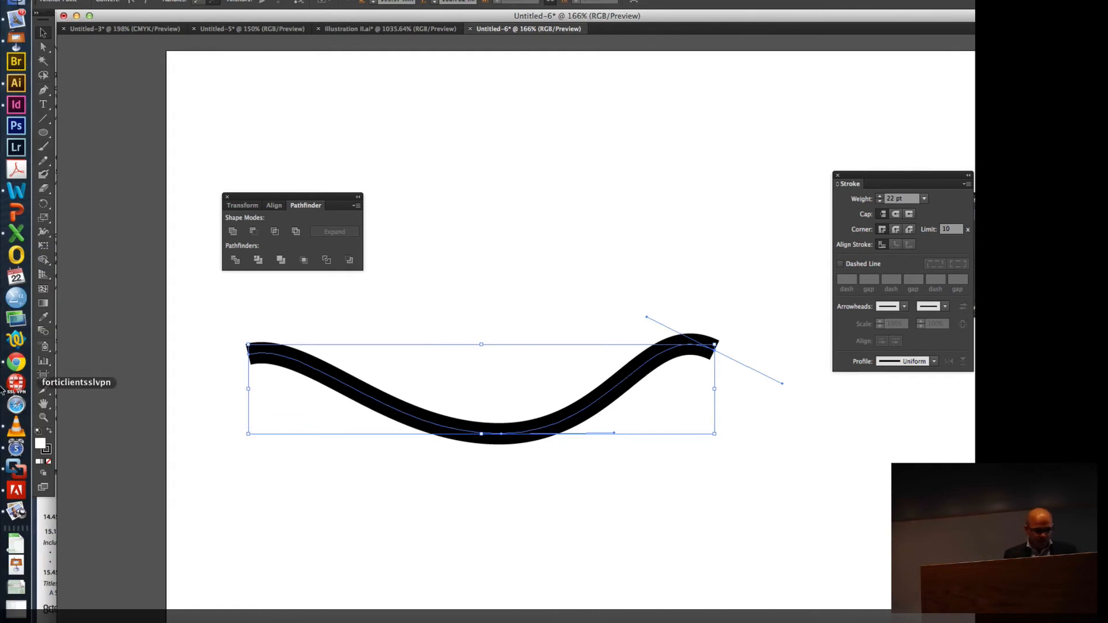
- Taper both ends of the wavy stroke to points with the Width tool and widen its middle to about 34 pt
{"action": "left_click", "coordinate": [45, 230]}
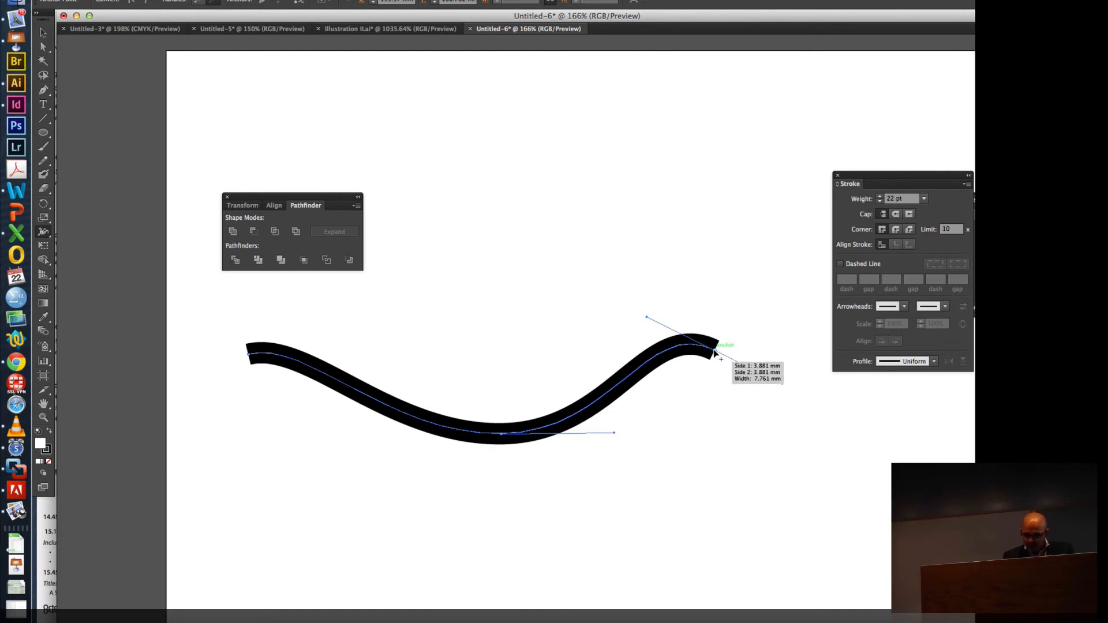
{"action": "mouse_move", "coordinate": [714, 353]}
{"action": "left_mouse_down"}
{"action": "mouse_move", "coordinate": [708, 411]}
{"action": "mouse_move", "coordinate": [727, 336]}
{"action": "left_mouse_up"}
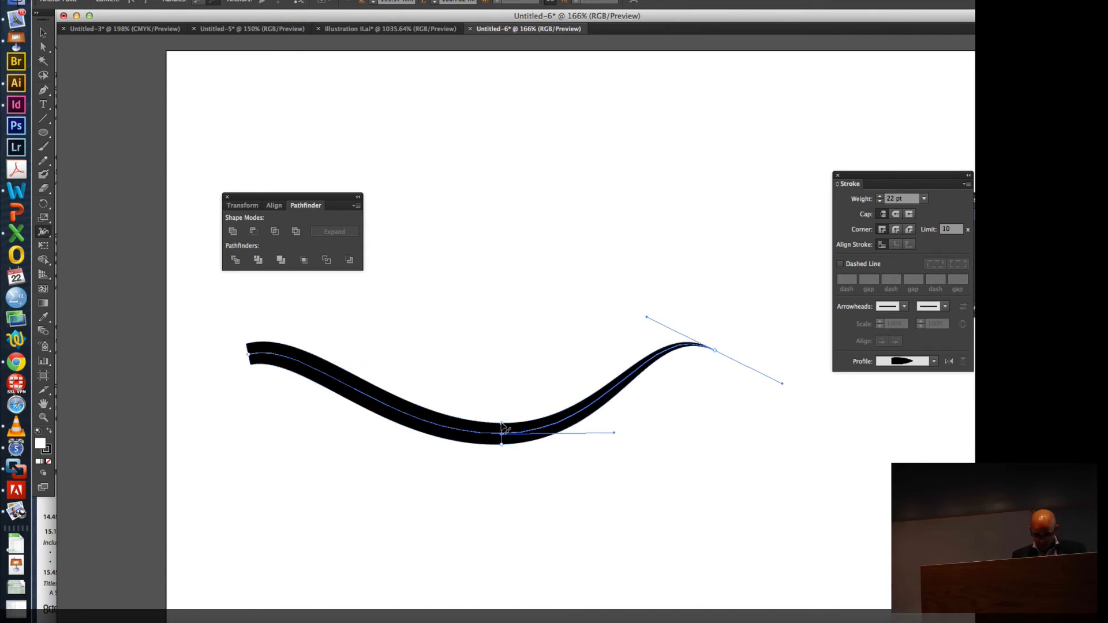
{"action": "left_click_drag", "start_coordinate": [502, 426], "coordinate": [501, 417]}
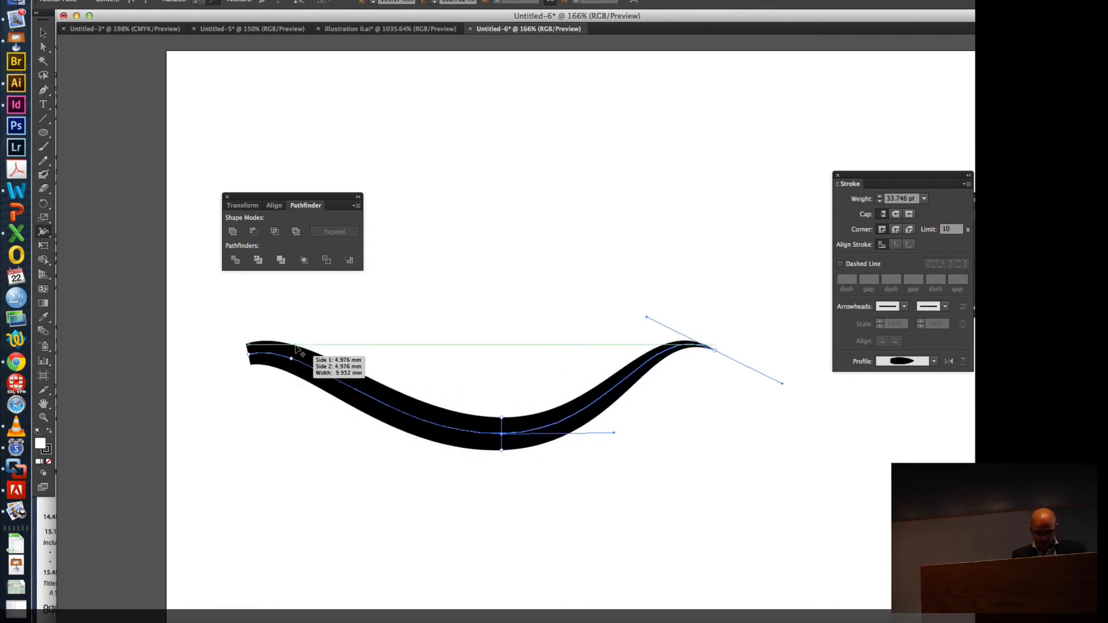
{"action": "left_click", "coordinate": [249, 364]}
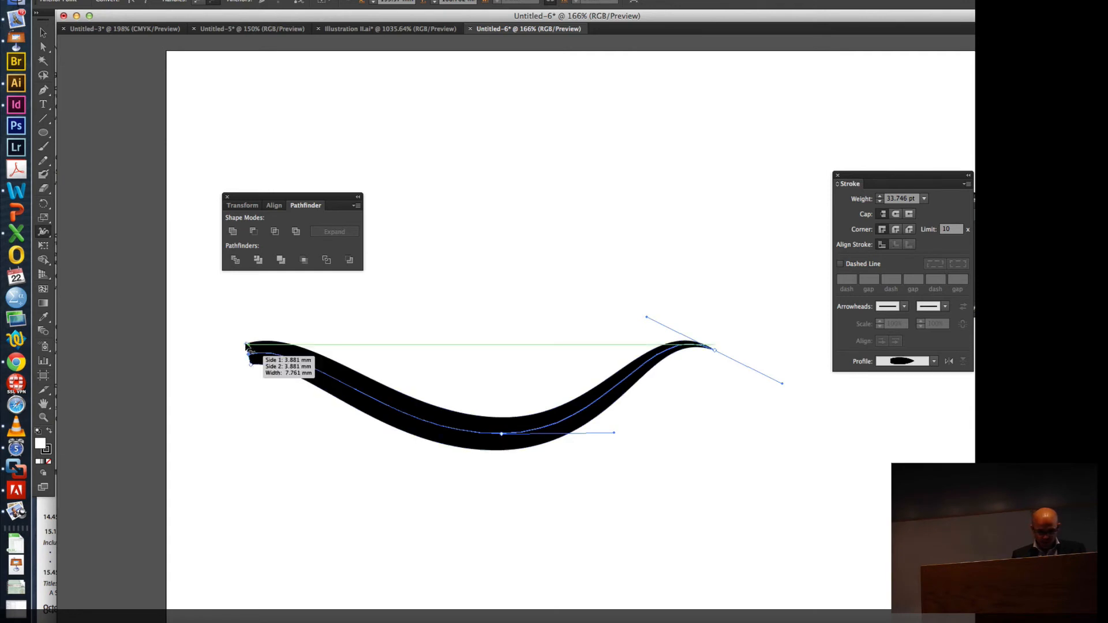
{"action": "left_click_drag", "start_coordinate": [246, 346], "coordinate": [248, 362]}
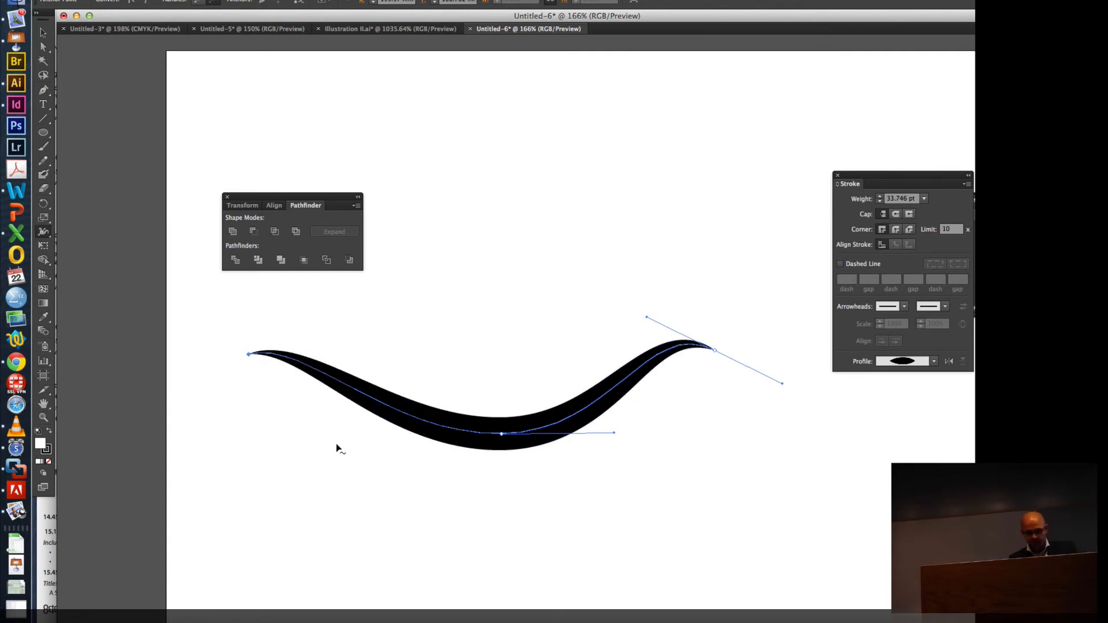
- Move the whole tapered stroke slightly upward with the Selection tool and reselect it
{"action": "key", "text": "v"}
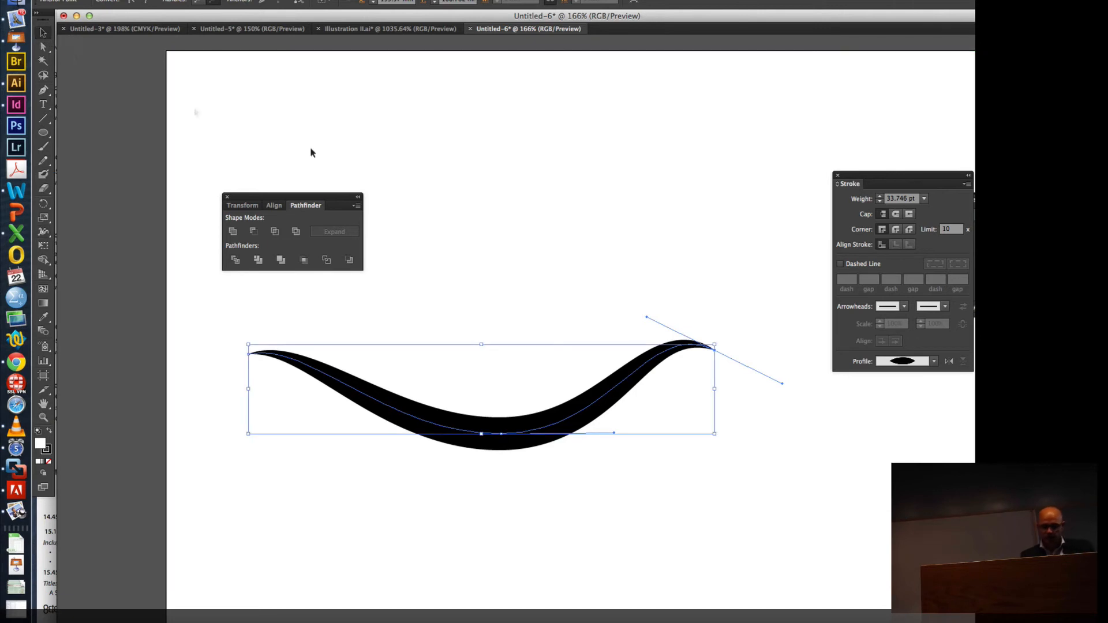
{"action": "left_click", "coordinate": [441, 194]}
{"action": "mouse_move", "coordinate": [500, 439]}
{"action": "left_mouse_down"}
{"action": "mouse_move", "coordinate": [498, 403]}
{"action": "mouse_move", "coordinate": [490, 411]}
{"action": "left_mouse_up"}
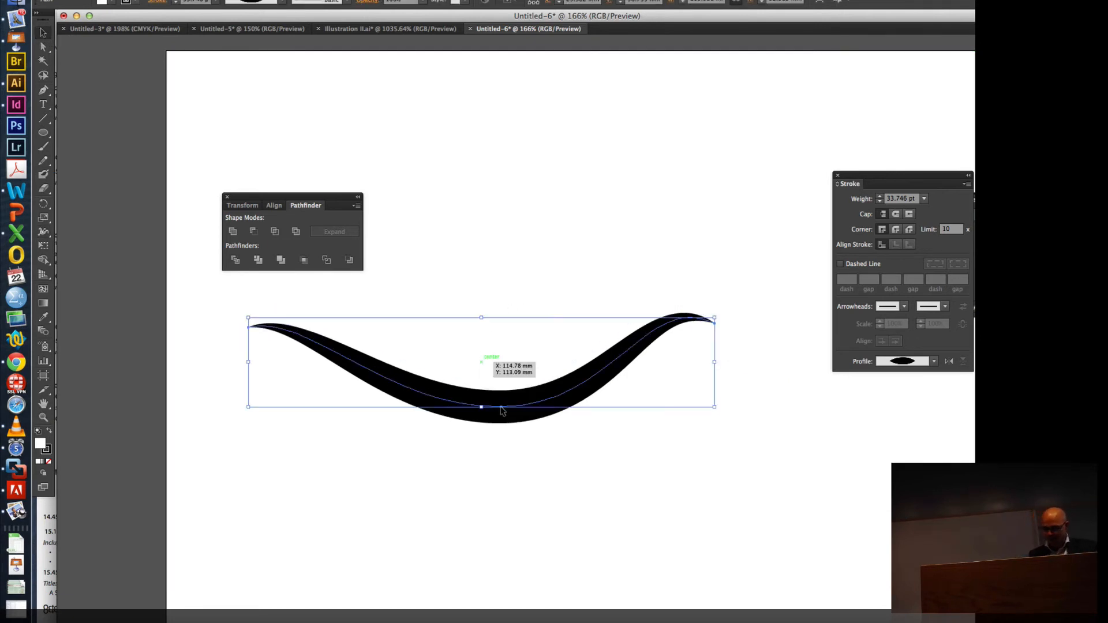
{"action": "left_click", "coordinate": [527, 472]}
{"action": "left_click", "coordinate": [551, 398]}
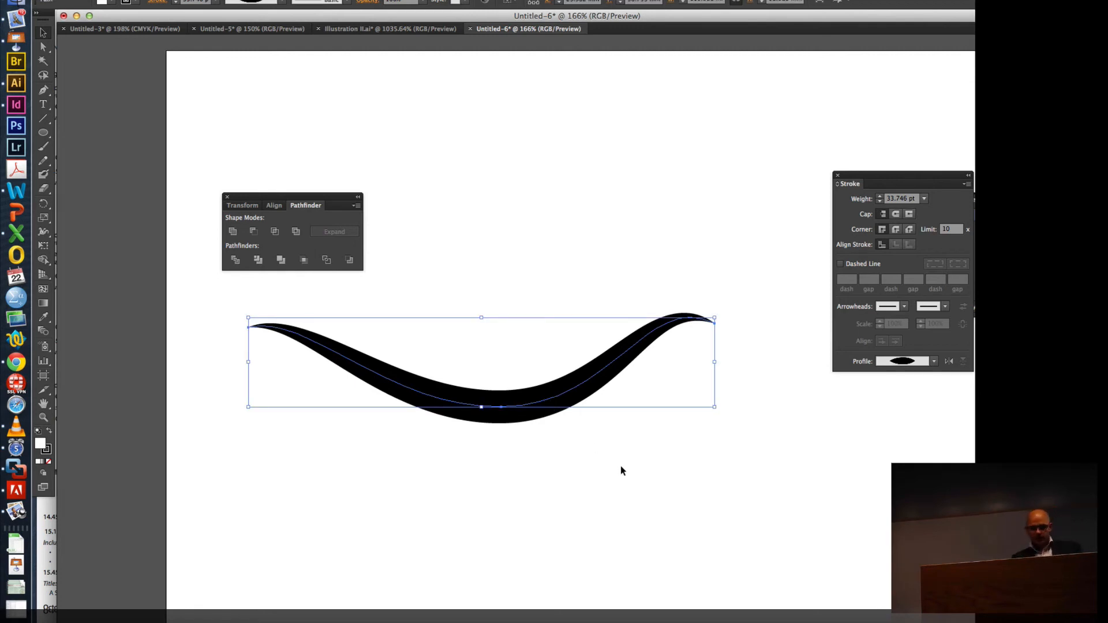
- Pull the right end anchor's inner handle up and to the left to make the curve's right hump higher
{"action": "left_click", "coordinate": [44, 47]}
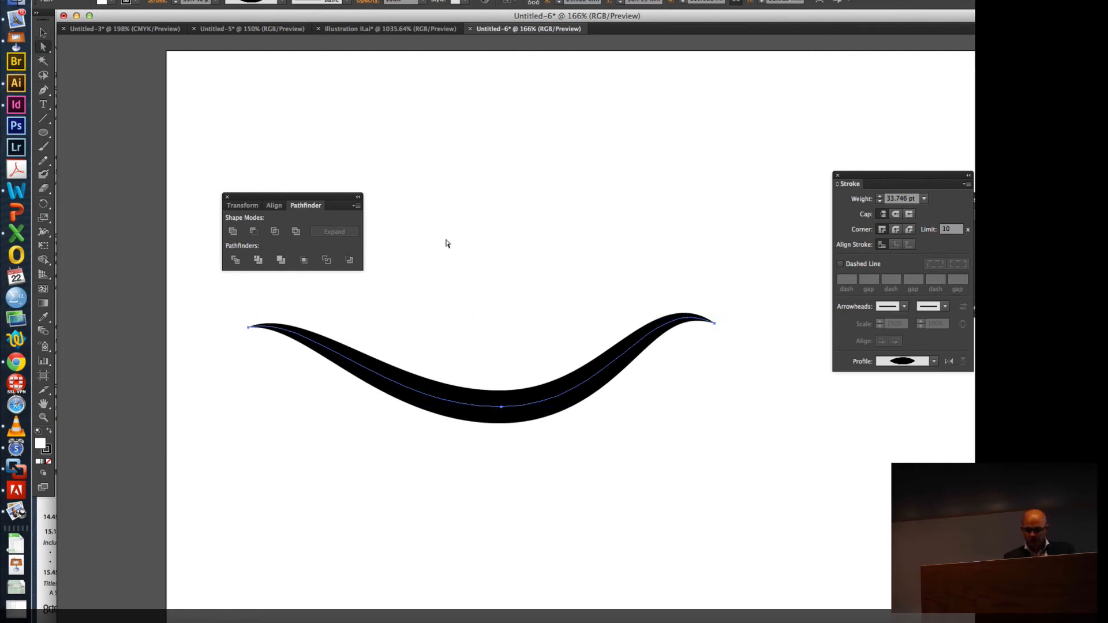
{"action": "left_click", "coordinate": [715, 323]}
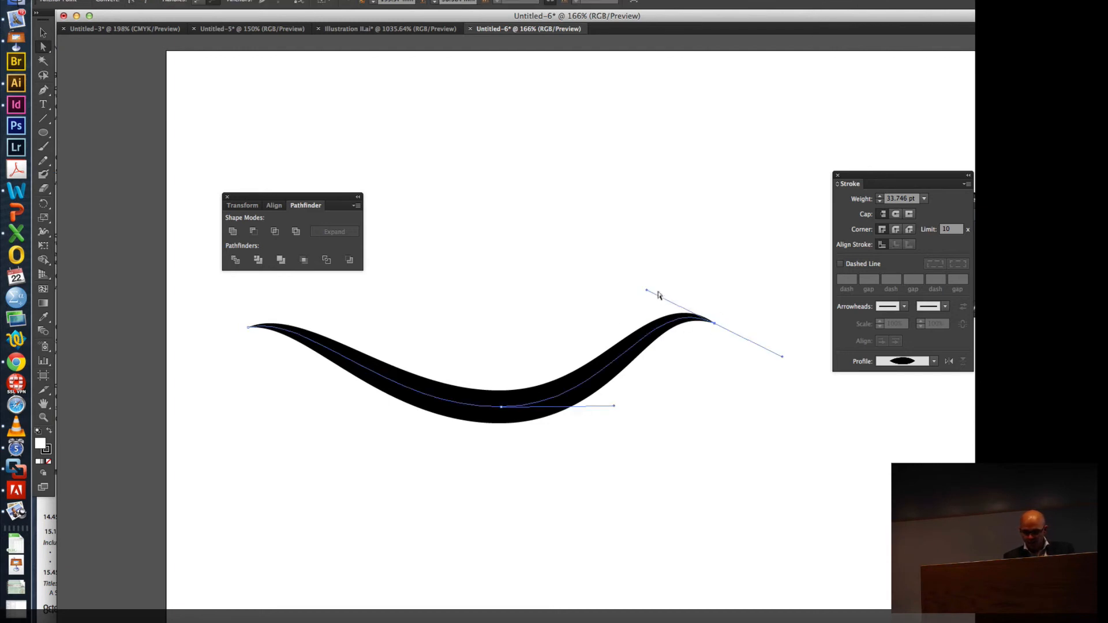
{"action": "mouse_move", "coordinate": [646, 291]}
{"action": "left_mouse_down"}
{"action": "mouse_move", "coordinate": [623, 237]}
{"action": "mouse_move", "coordinate": [604, 238]}
{"action": "left_mouse_up"}
{"action": "left_click", "coordinate": [719, 490]}
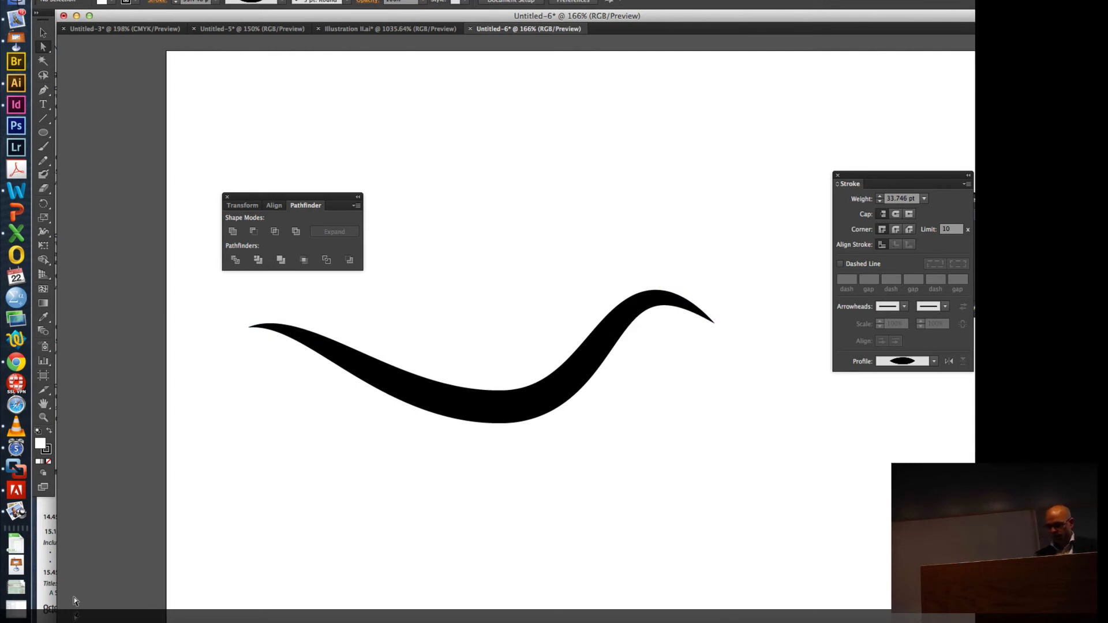
- Select the tapered wavy stroke with the Selection tool and raise its weight to 56 pt
{"action": "left_click", "coordinate": [42, 36]}
{"action": "left_click", "coordinate": [544, 420]}
{"action": "left_click", "coordinate": [527, 412]}
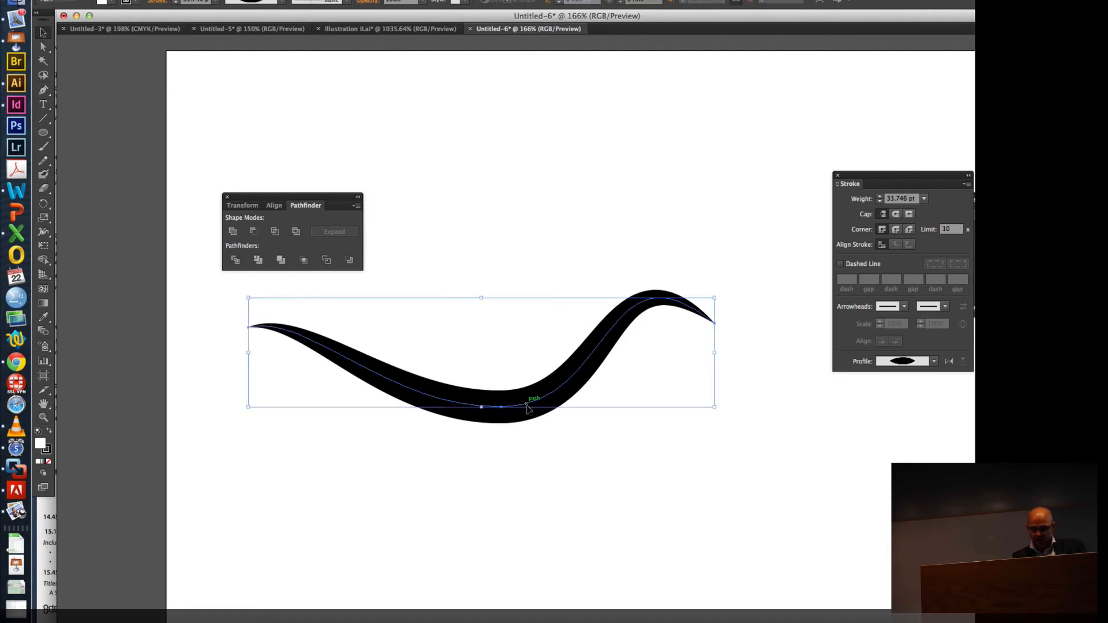
{"action": "left_click", "coordinate": [880, 196]}
{"action": "left_click", "coordinate": [880, 196]}
{"action": "left_click", "coordinate": [879, 196]}
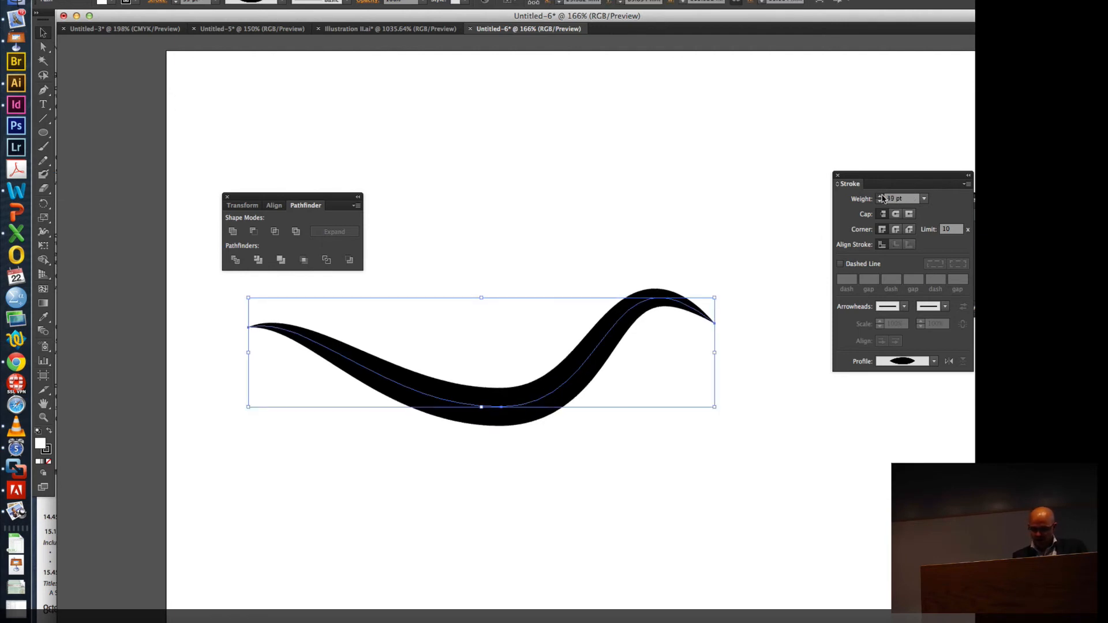
{"action": "left_click", "coordinate": [880, 196]}
{"action": "left_click", "coordinate": [879, 196]}
{"action": "left_click", "coordinate": [880, 196]}
{"action": "left_click", "coordinate": [880, 196]}
{"action": "left_click", "coordinate": [880, 197]}
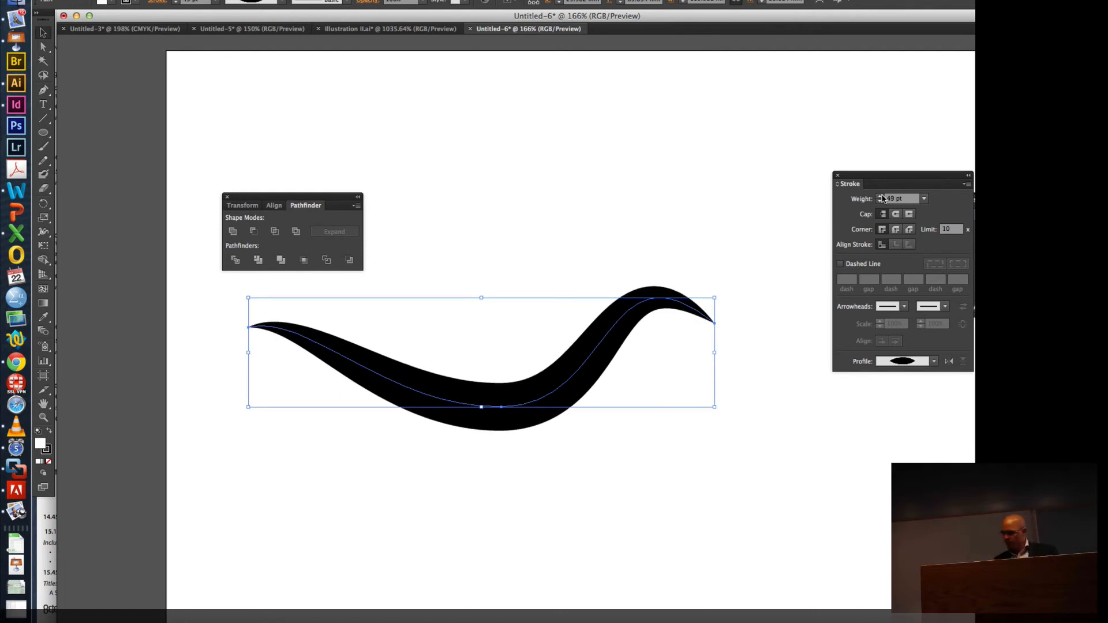
{"action": "left_click", "coordinate": [879, 196]}
{"action": "left_click", "coordinate": [880, 196]}
{"action": "left_click", "coordinate": [879, 196]}
{"action": "left_click", "coordinate": [880, 196]}
{"action": "left_click", "coordinate": [879, 196]}
{"action": "left_click", "coordinate": [880, 196]}
{"action": "left_click", "coordinate": [880, 196]}
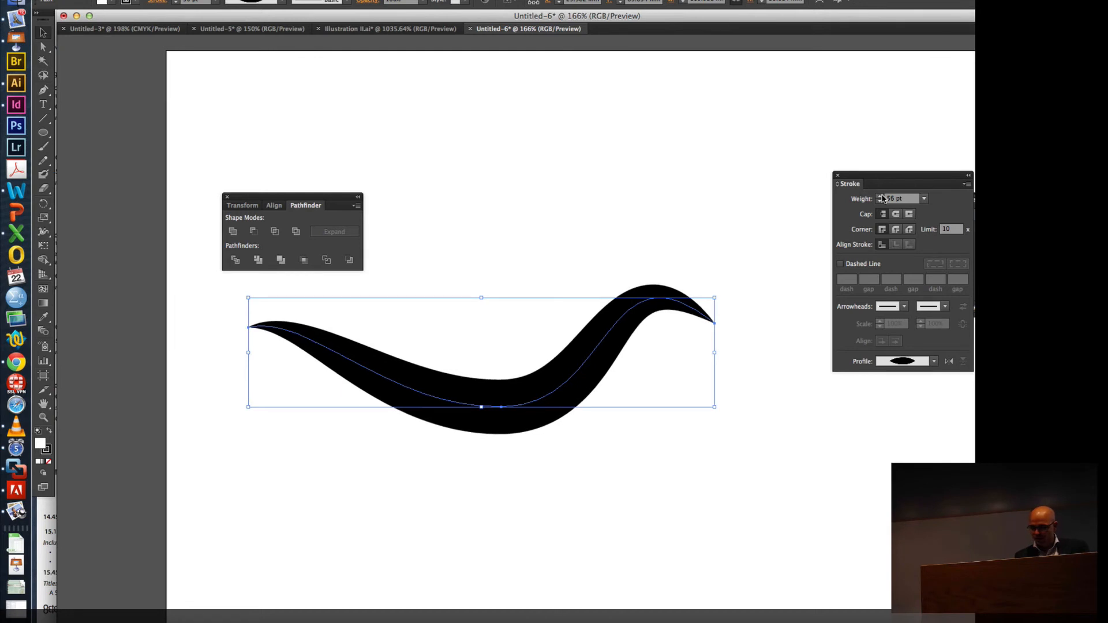
- Reduce the wavy stroke's weight to 30 pt
{"action": "left_click", "coordinate": [879, 202]}
{"action": "left_click", "coordinate": [880, 202]}
{"action": "left_click", "coordinate": [880, 202]}
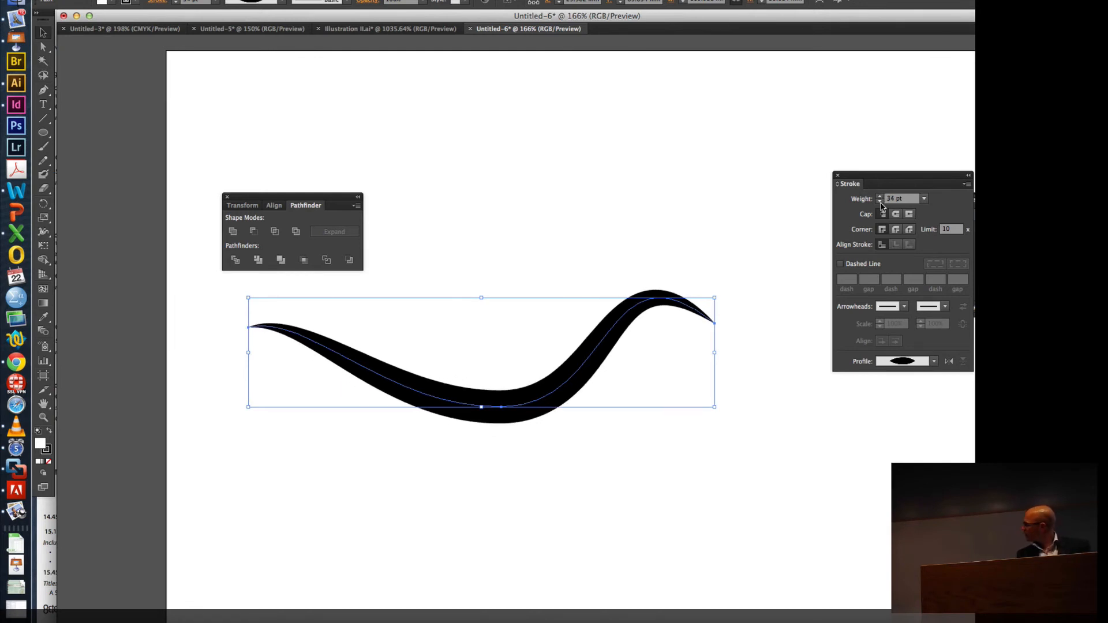
{"action": "left_click", "coordinate": [880, 202]}
{"action": "left_click", "coordinate": [879, 202]}
{"action": "left_click", "coordinate": [880, 202]}
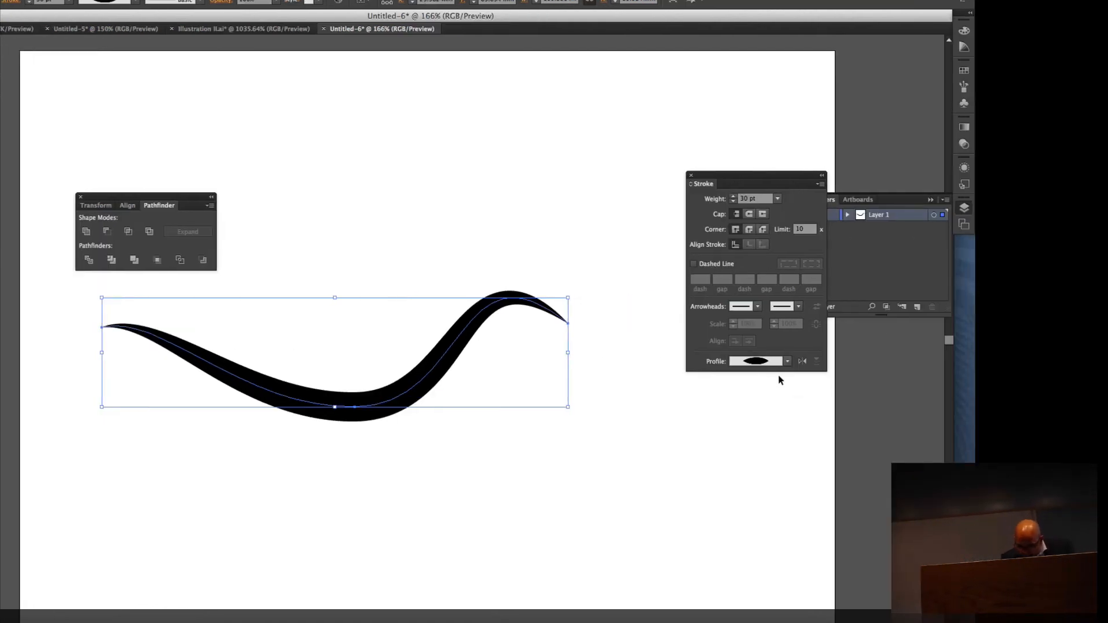
- Apply Width Profile 1 to the wavy stroke, try the double-bulge profile, and return to Width Profile 1
{"action": "left_click", "coordinate": [787, 361]}
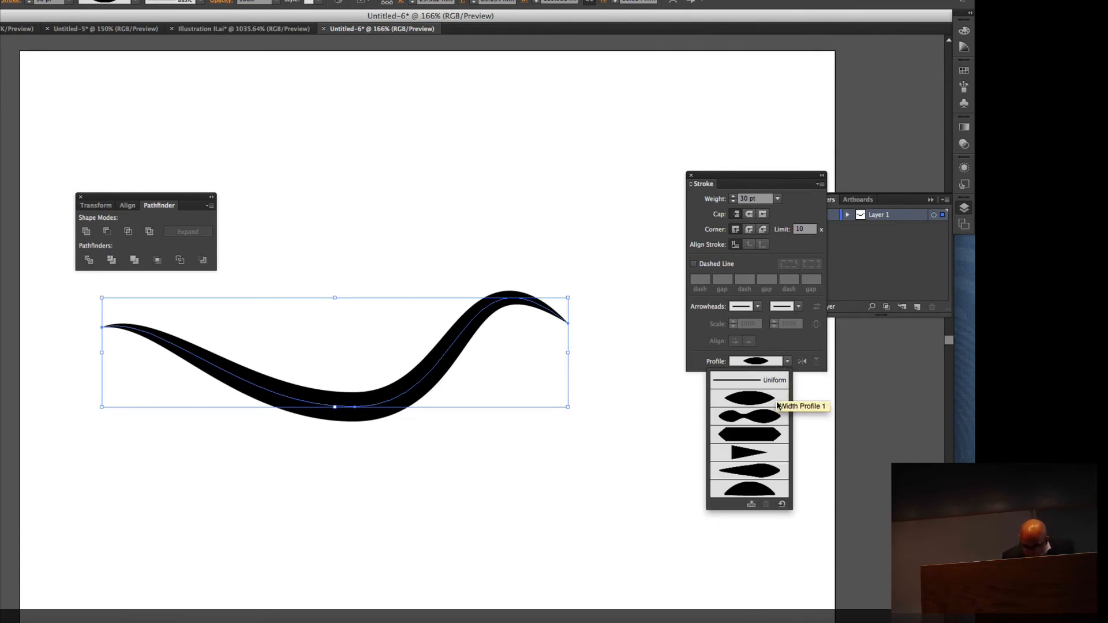
{"action": "left_click", "coordinate": [745, 402]}
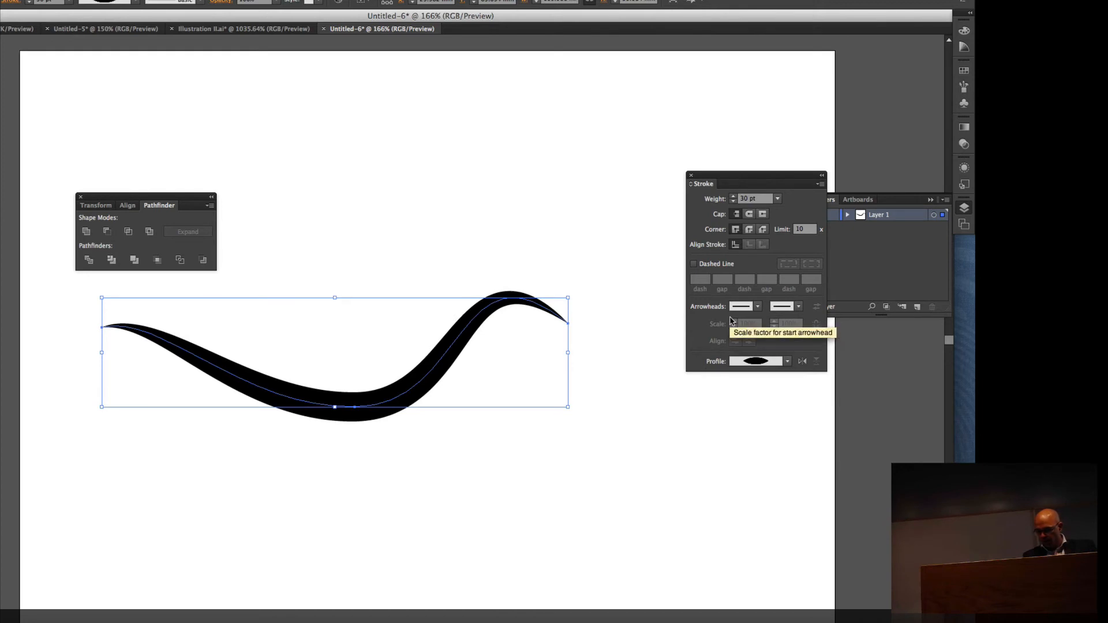
{"action": "left_click", "coordinate": [785, 361]}
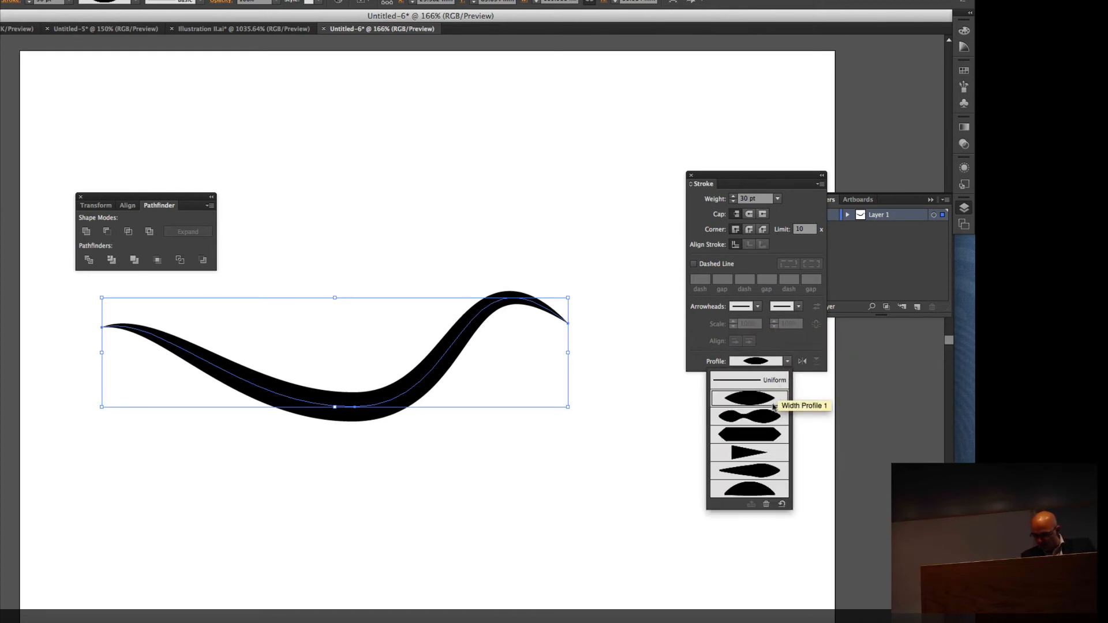
{"action": "left_click", "coordinate": [764, 420]}
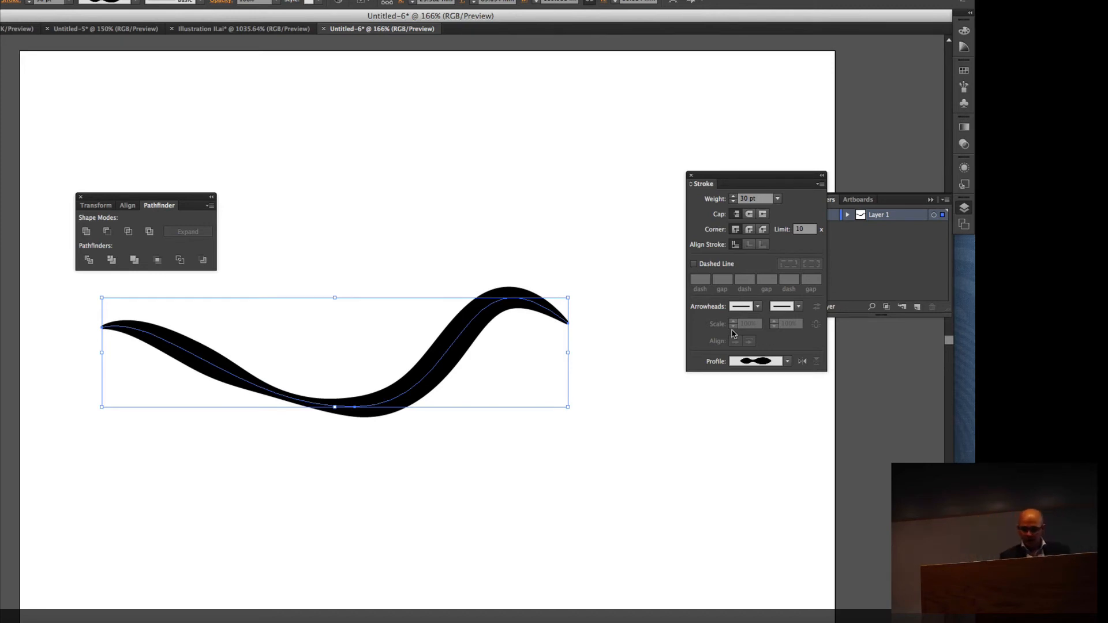
{"action": "left_click", "coordinate": [788, 361]}
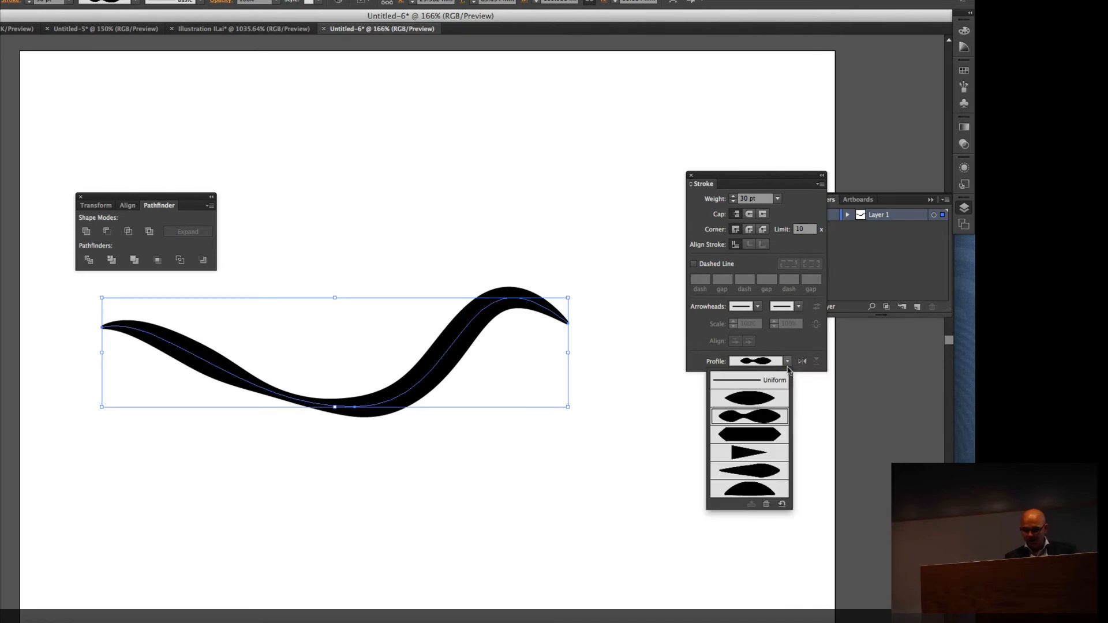
{"action": "left_click", "coordinate": [764, 396]}
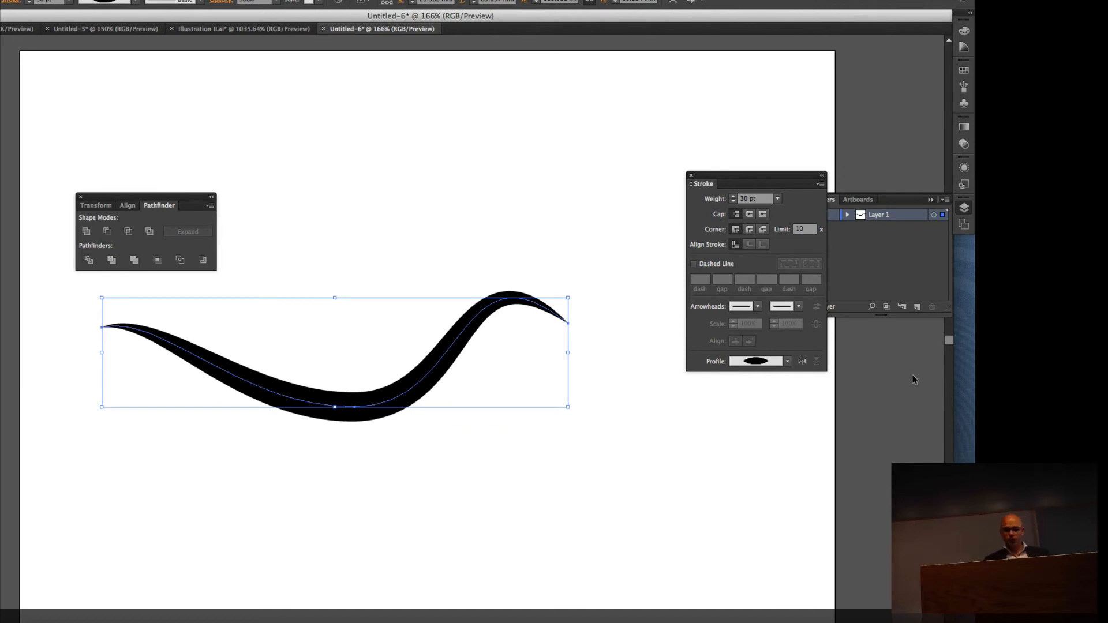
- Apply Width Profile 5 to the wavy stroke and deselect it
{"action": "left_click", "coordinate": [787, 361]}
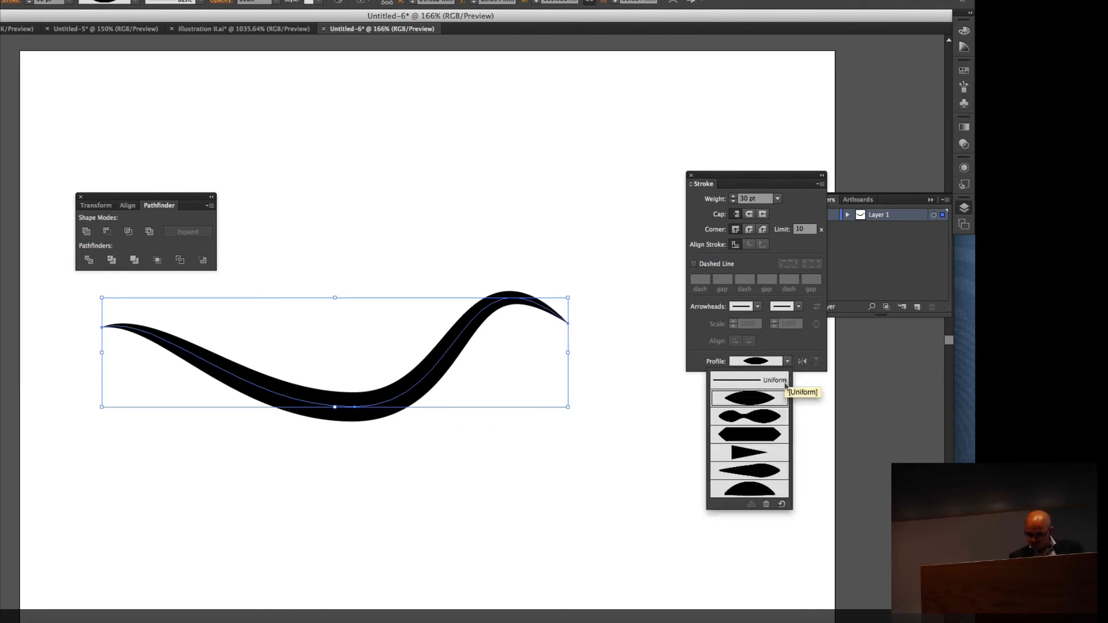
{"action": "left_click", "coordinate": [764, 471]}
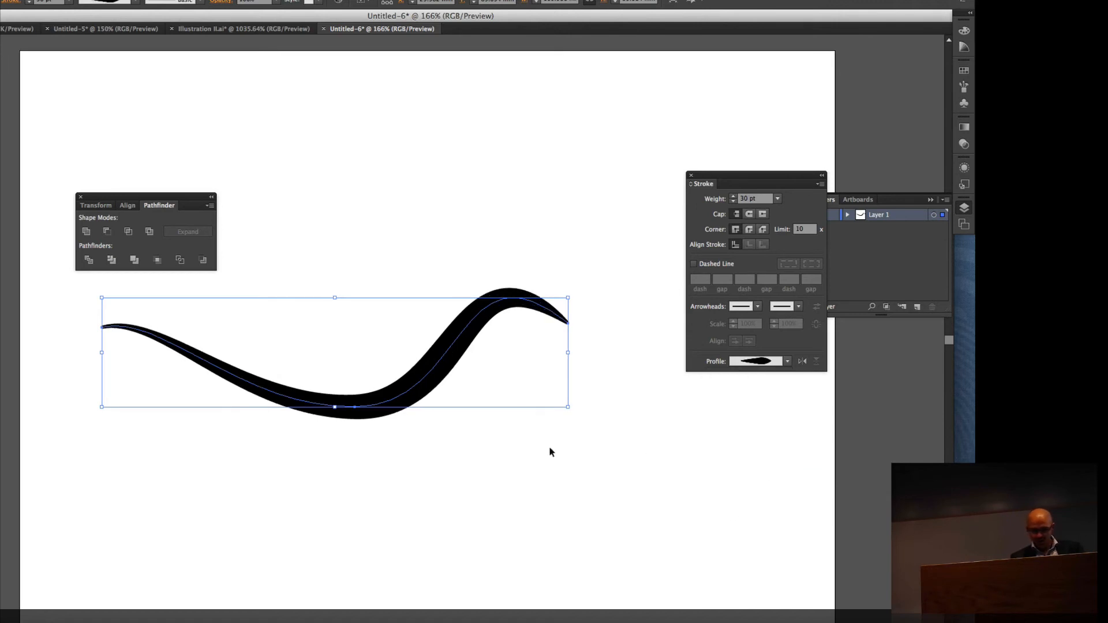
{"action": "left_click", "coordinate": [261, 503]}
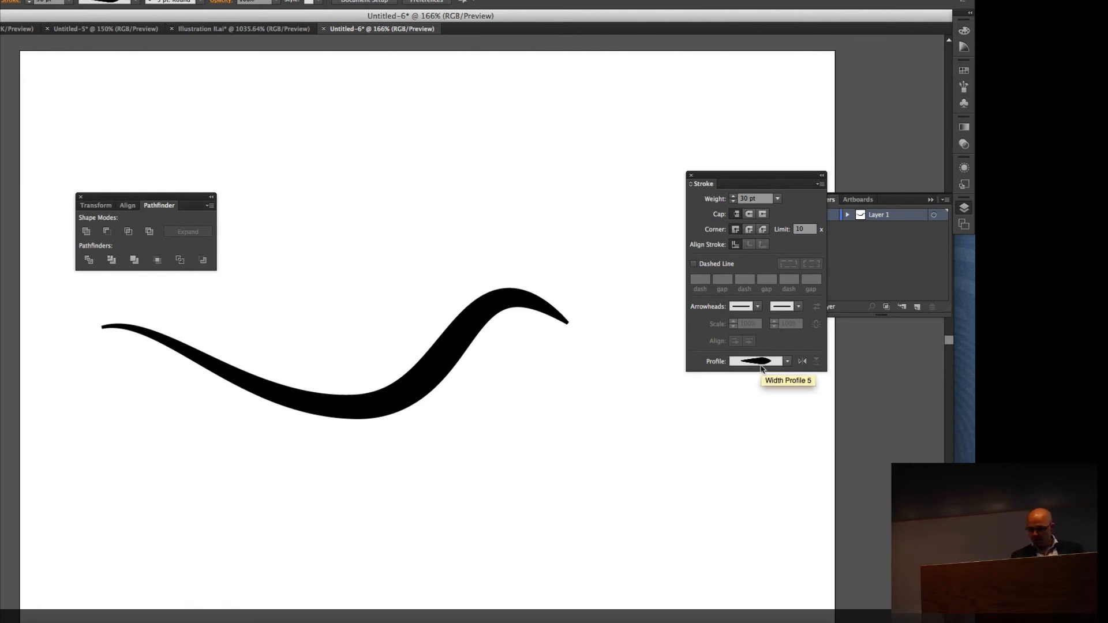
- Reselect the wavy stroke and flip its width profile along the path, then deselect it
{"action": "left_click", "coordinate": [786, 363]}
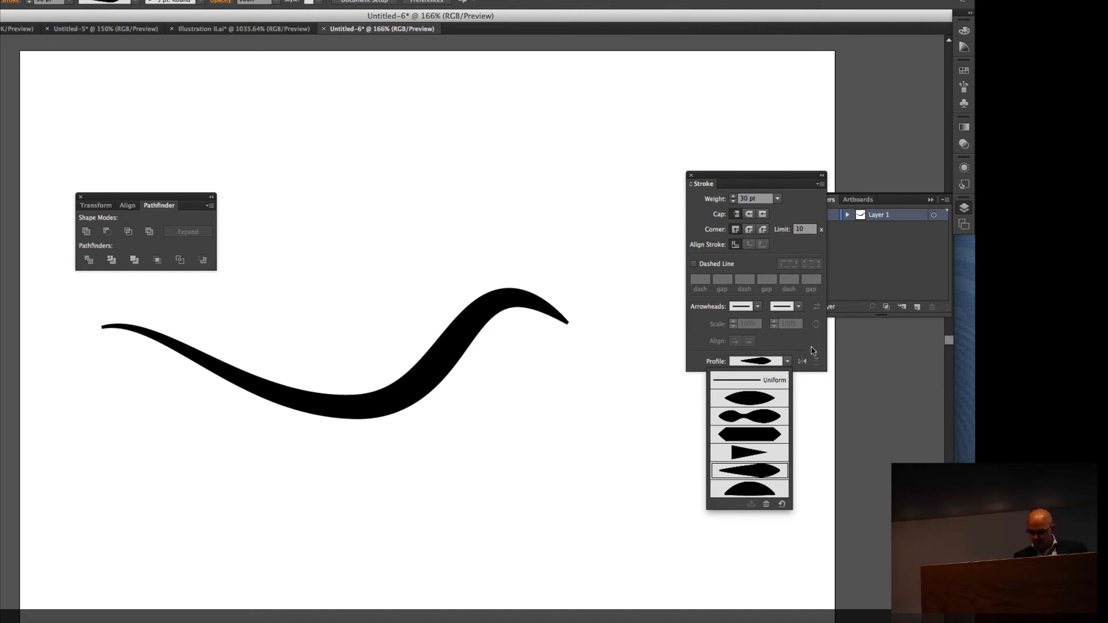
{"action": "left_click", "coordinate": [803, 361]}
{"action": "left_click", "coordinate": [802, 362]}
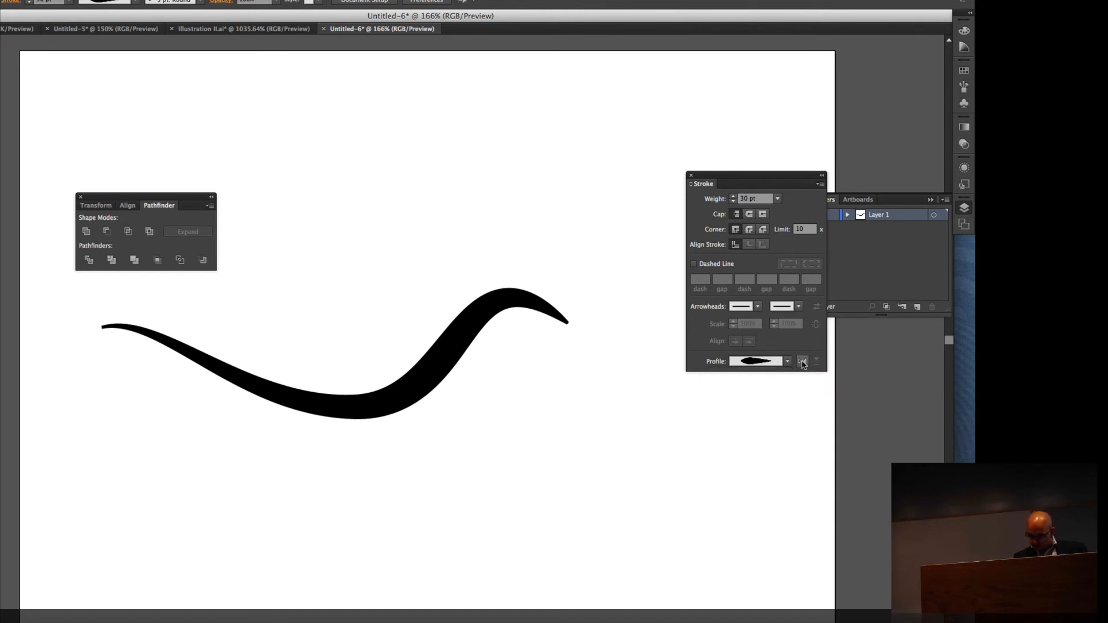
{"action": "left_click", "coordinate": [550, 304]}
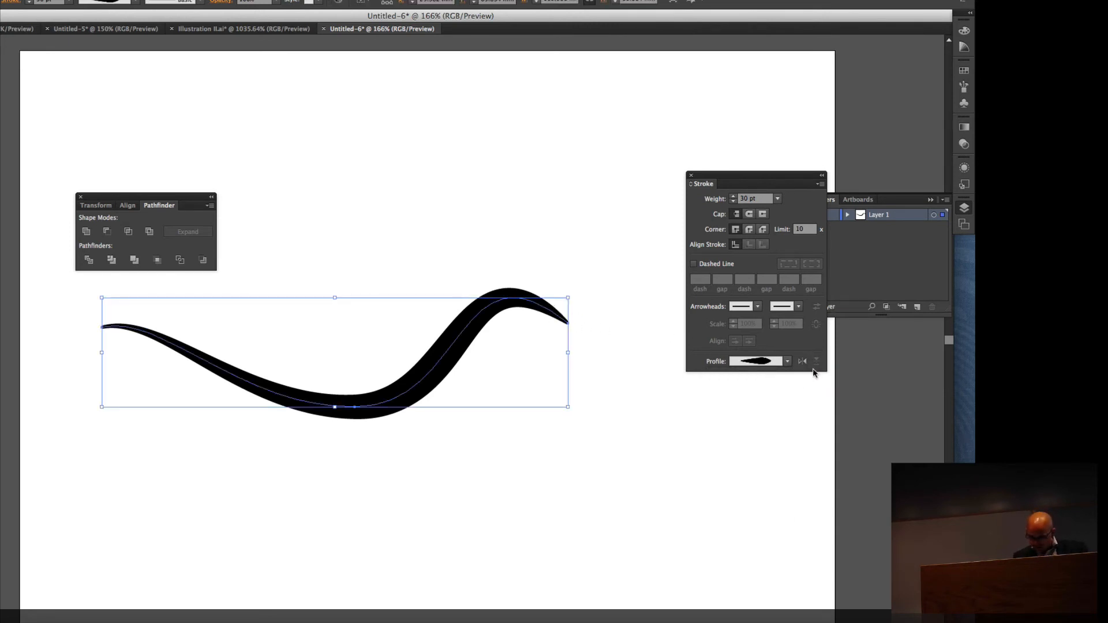
{"action": "left_click", "coordinate": [803, 362]}
{"action": "left_click", "coordinate": [691, 462]}
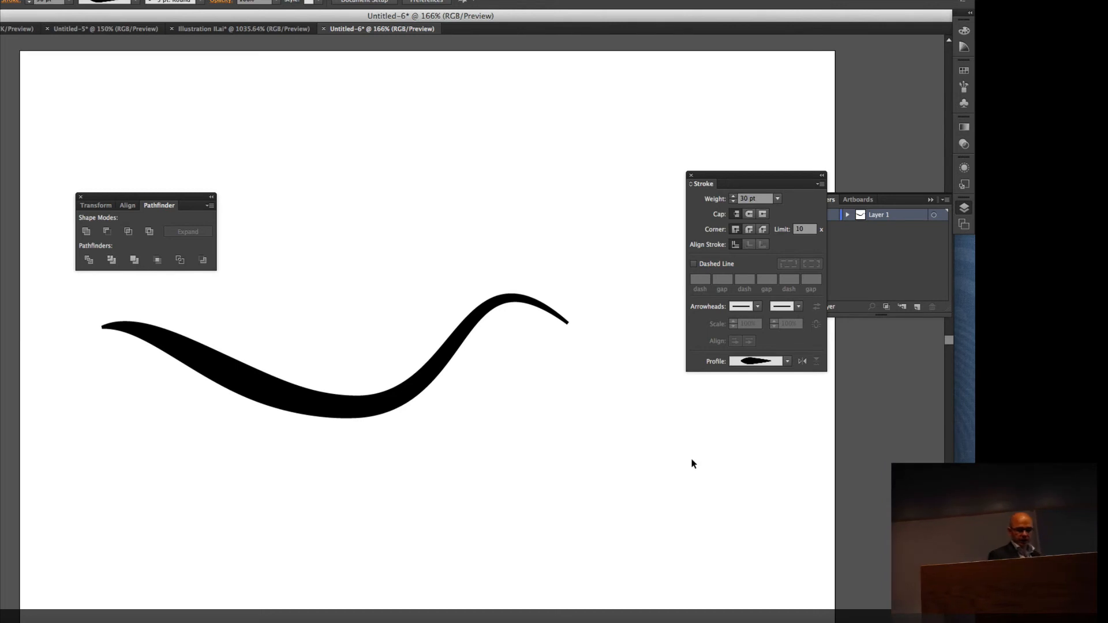
- Undo the profile flip and the application of Width Profile 5 on the wavy stroke
{"action": "key", "text": "super+z"}
{"action": "left_click", "coordinate": [640, 437]}
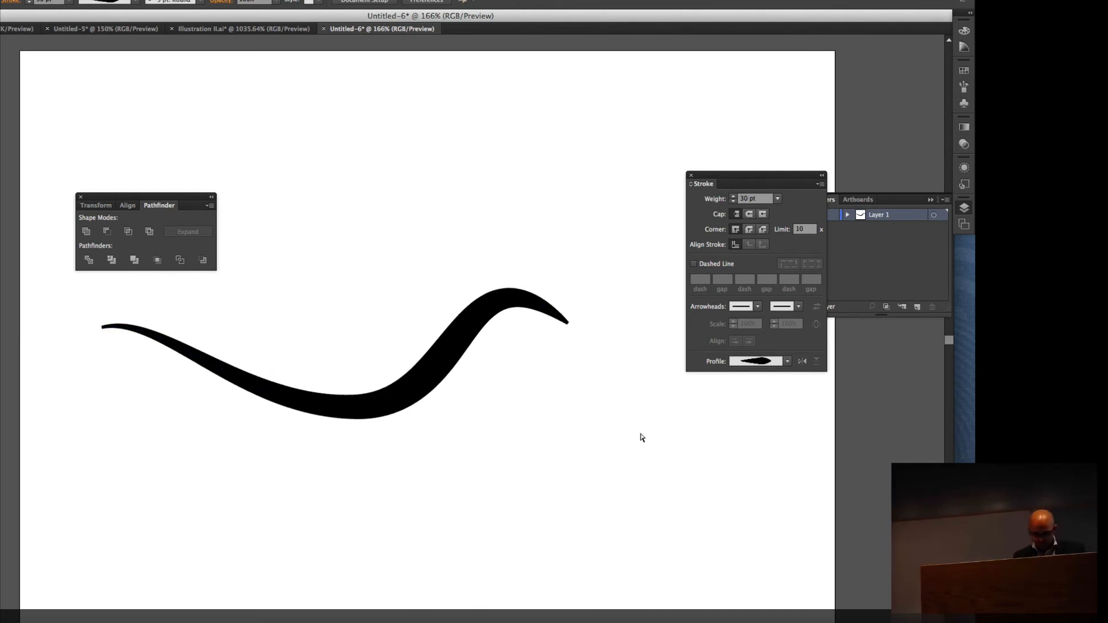
{"action": "key", "text": "super+z"}
{"action": "key", "text": "v"}
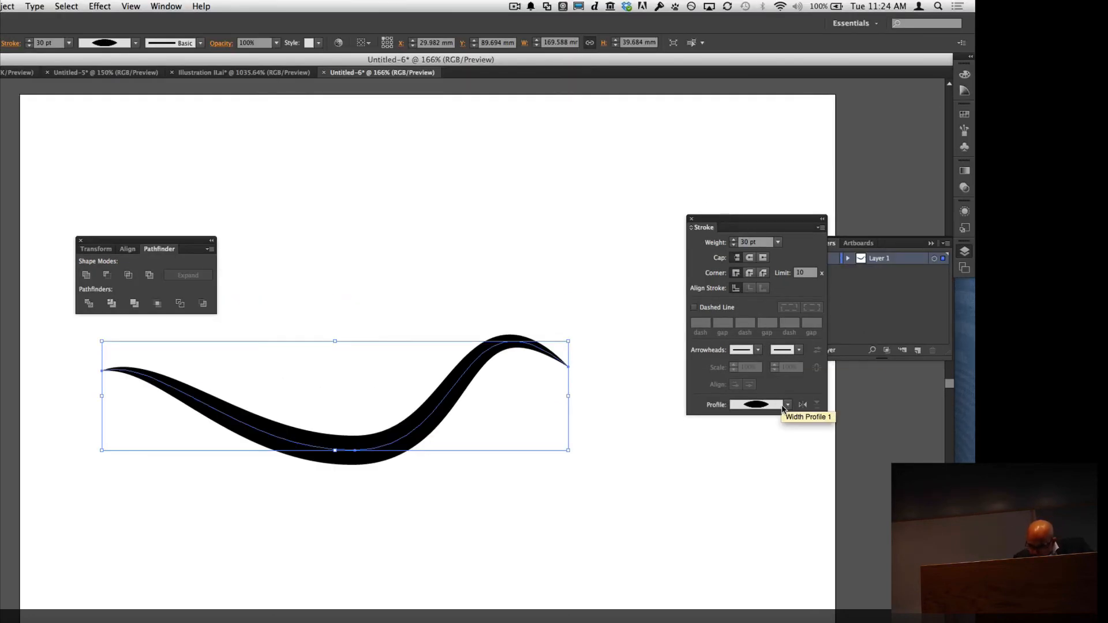
- Apply the triangular width profile to the wavy stroke so it tapers to its right end, and deselect it
{"action": "left_click", "coordinate": [787, 404]}
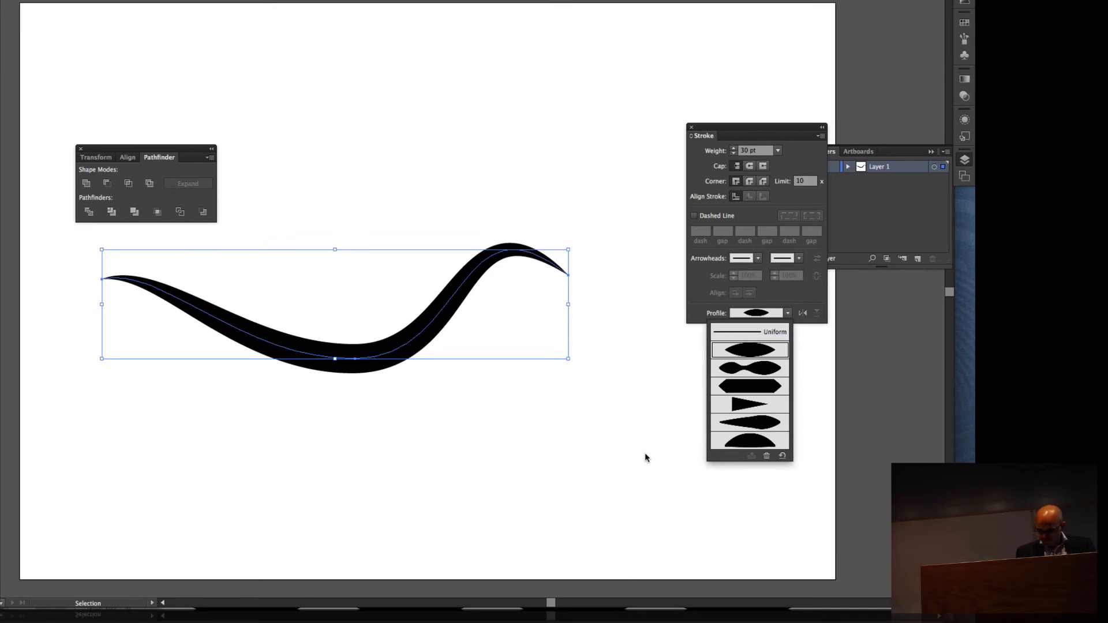
{"action": "left_click", "coordinate": [747, 405]}
{"action": "left_click", "coordinate": [540, 368]}
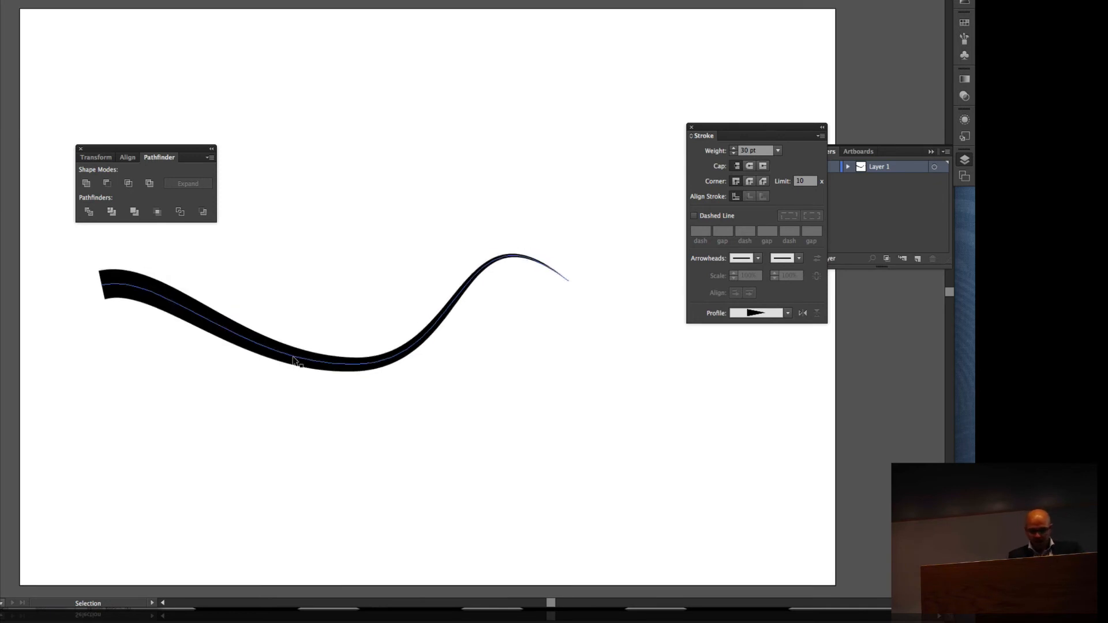
- Switch to the Illustration II.ai document and narrow the afferent outline's upper open end to a point with the Width tool
{"action": "scroll", "coordinate": [293, 360], "scroll_direction": "up", "scroll_amount": 5}
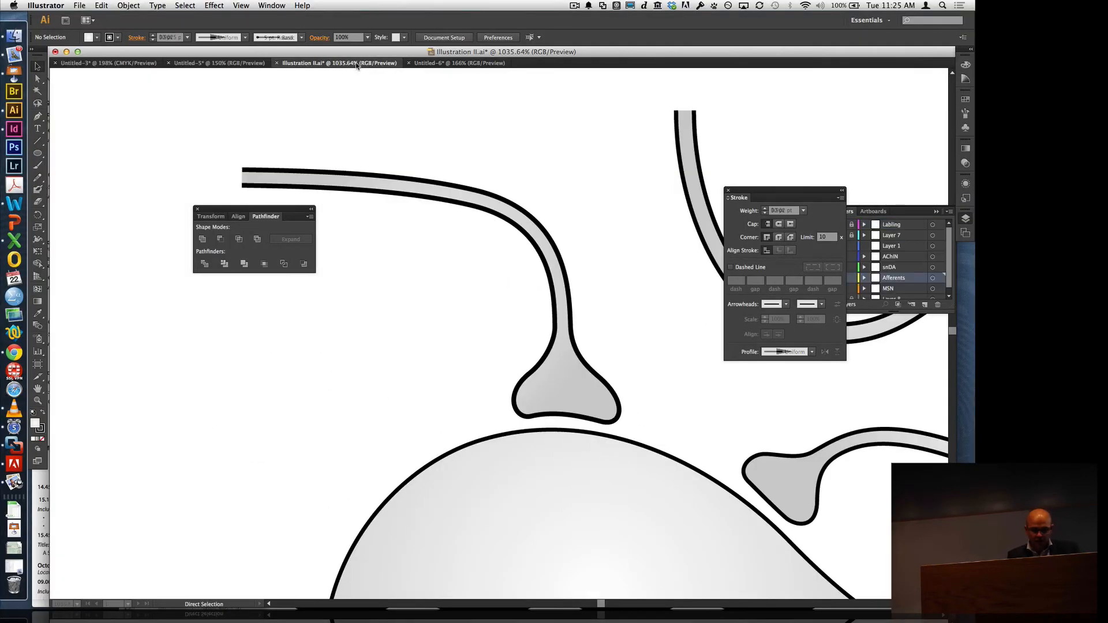
{"action": "left_click", "coordinate": [381, 62]}
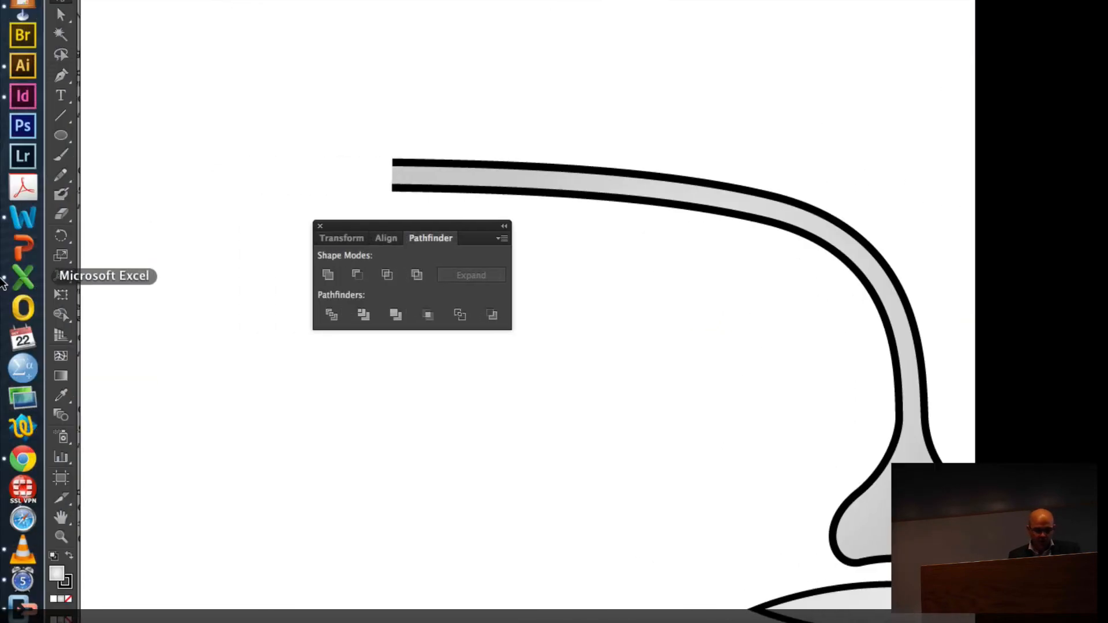
{"action": "left_click", "coordinate": [60, 275]}
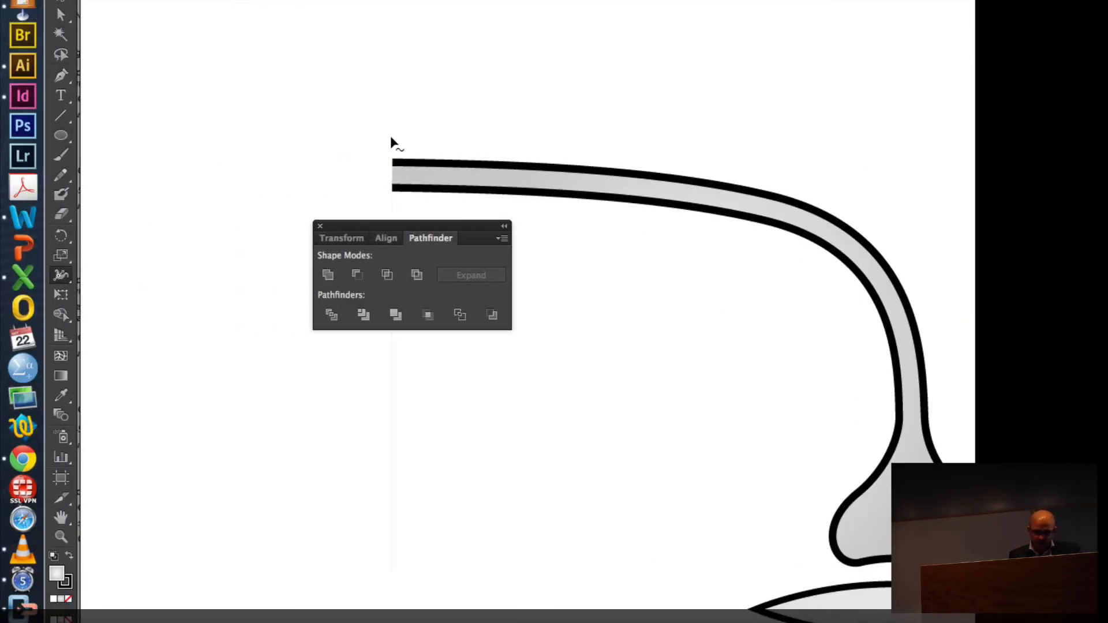
{"action": "left_click_drag", "start_coordinate": [392, 163], "coordinate": [396, 188]}
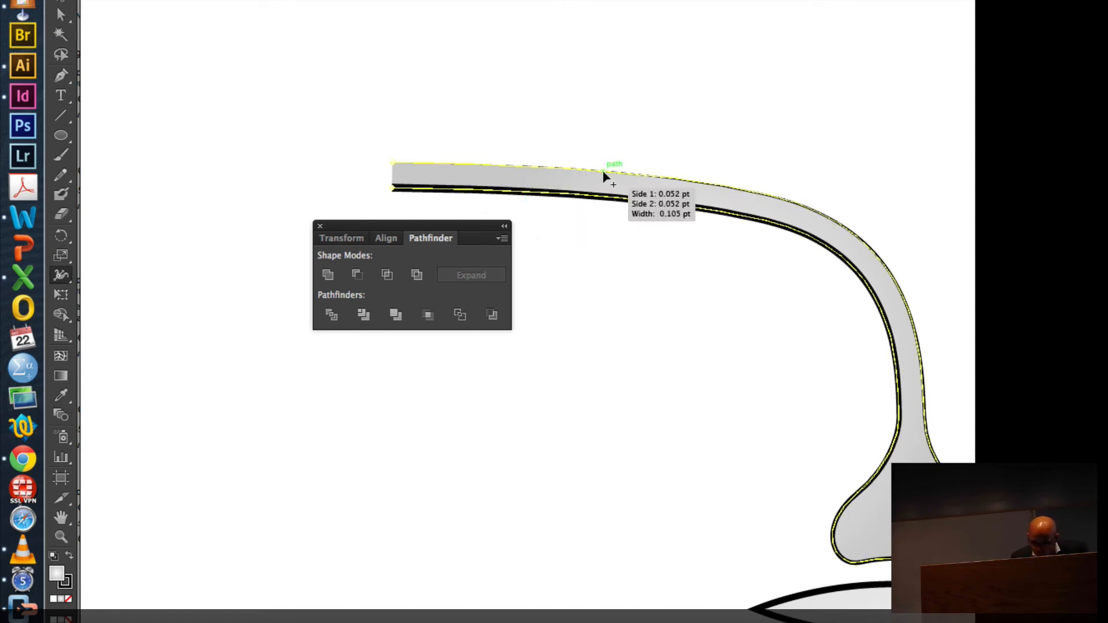
- Add width points partway along the afferent's upper and lower edges to keep their thickness, and narrow the lower open end
{"action": "mouse_move", "coordinate": [603, 169]}
{"action": "left_mouse_down"}
{"action": "mouse_move", "coordinate": [524, 193]}
{"action": "mouse_move", "coordinate": [602, 197]}
{"action": "left_mouse_up"}
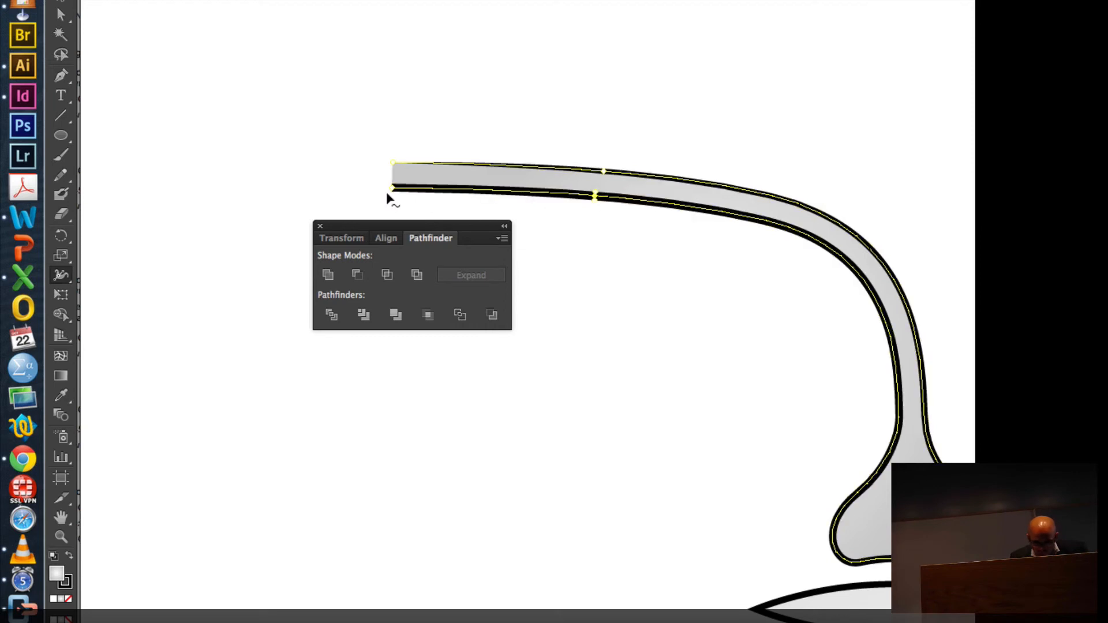
{"action": "left_click_drag", "start_coordinate": [393, 187], "coordinate": [395, 192]}
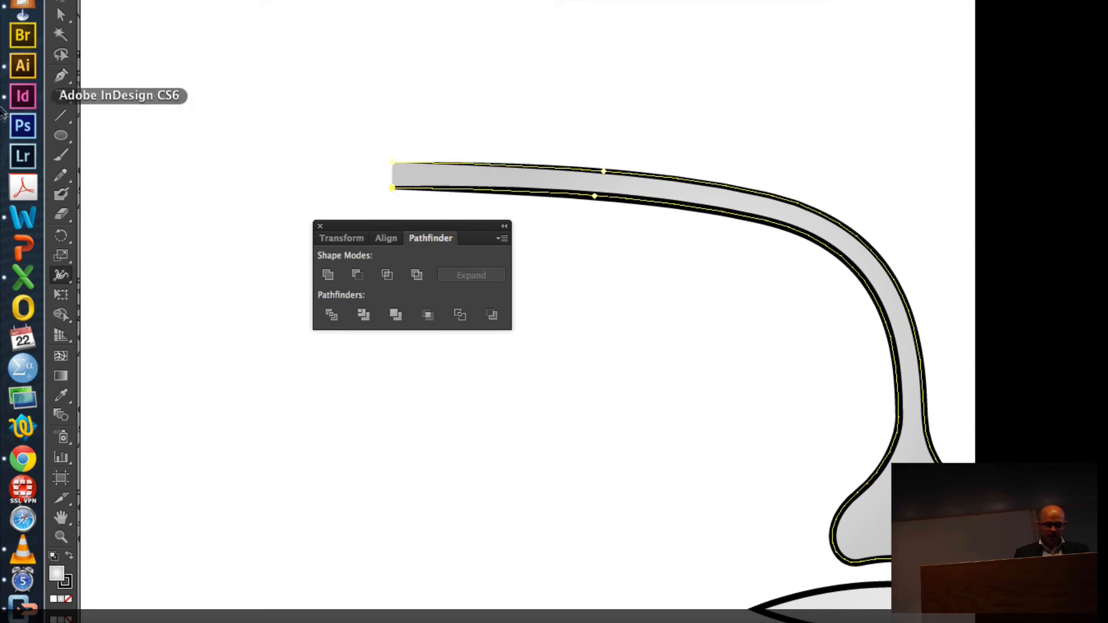
{"action": "left_click", "coordinate": [62, 16]}
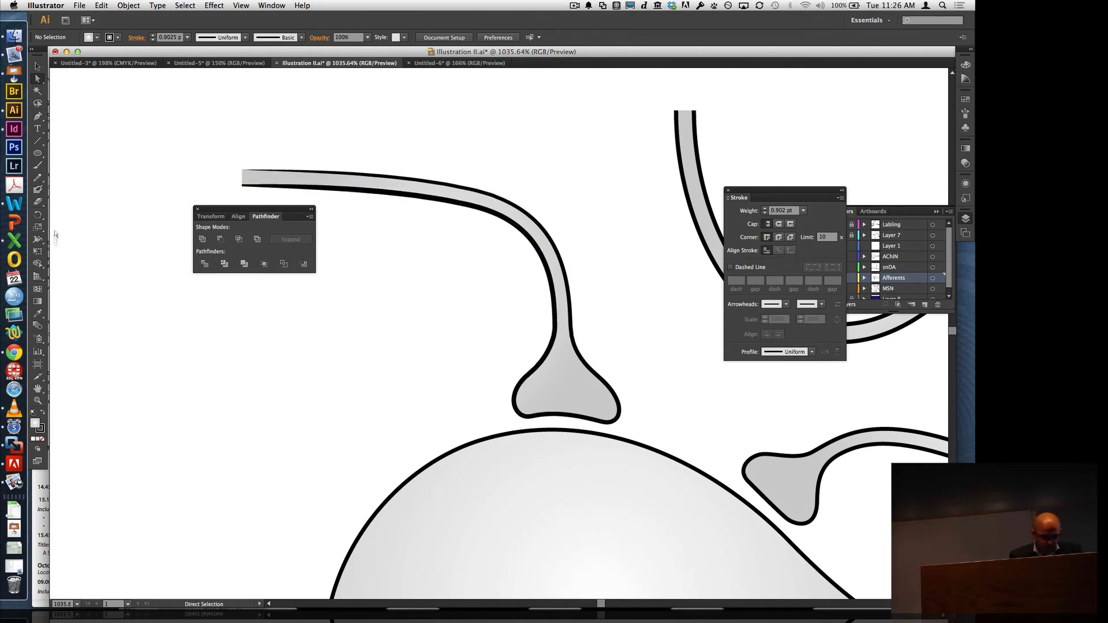
- Taper the afferent outline's lower open end fully to a point with the Width tool
{"action": "left_click", "coordinate": [38, 403]}
{"action": "left_click_drag", "start_coordinate": [225, 163], "coordinate": [313, 203]}
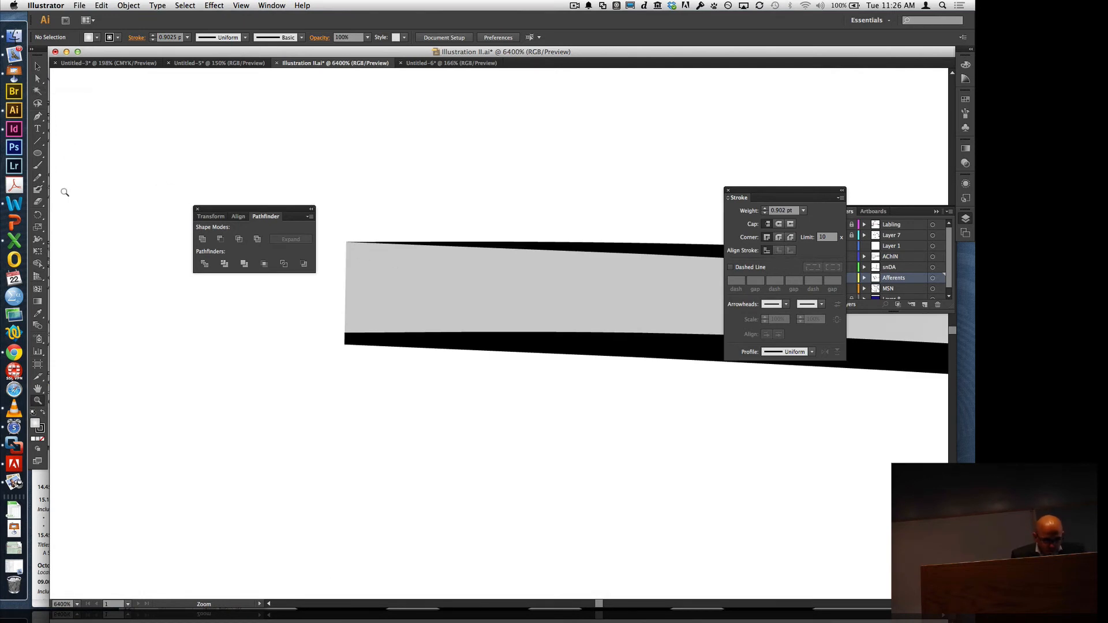
{"action": "left_click", "coordinate": [38, 239]}
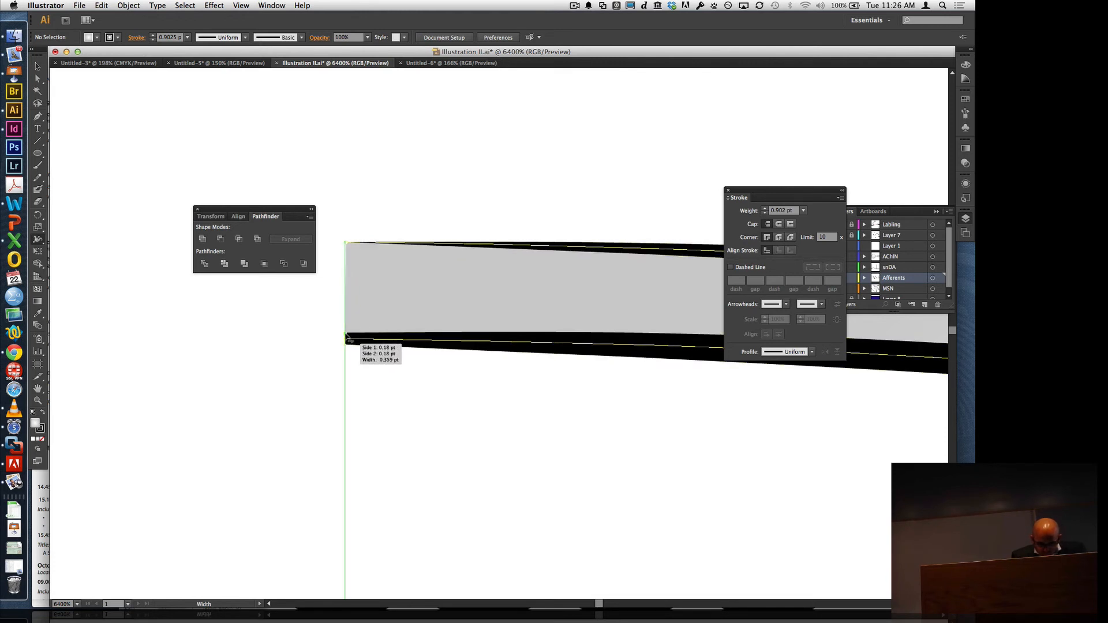
{"action": "left_click_drag", "start_coordinate": [346, 341], "coordinate": [346, 339]}
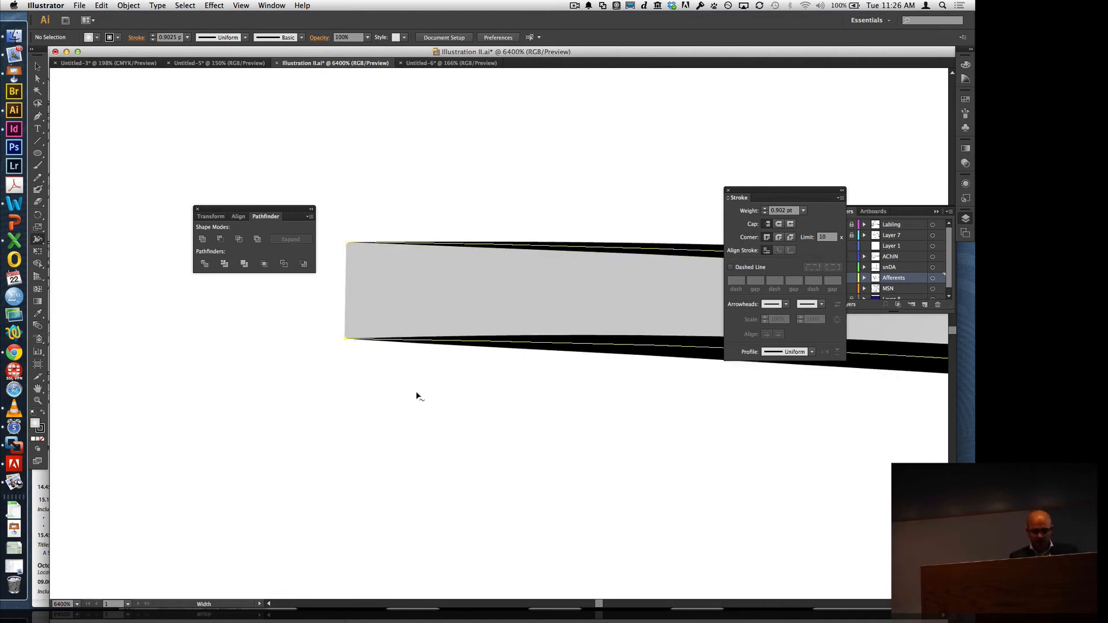
{"action": "left_click", "coordinate": [38, 78]}
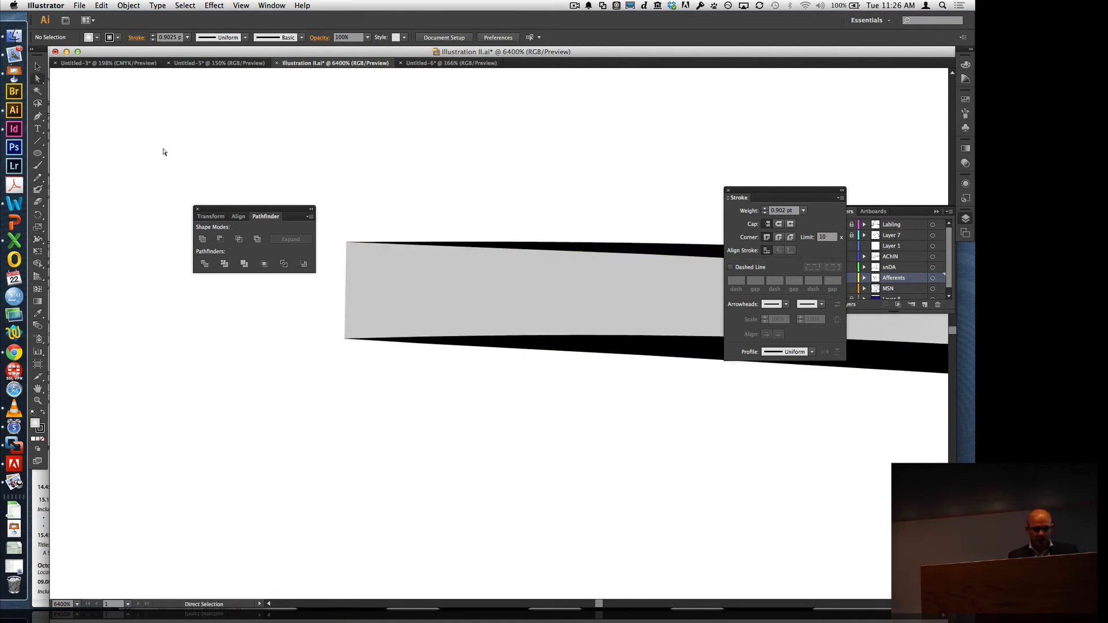
{"action": "key", "text": "super+minus"}
{"action": "key", "text": "super+minus"}
{"action": "key", "text": "super+minus"}
{"action": "key", "text": "super+minus"}
{"action": "key", "text": "super+minus"}
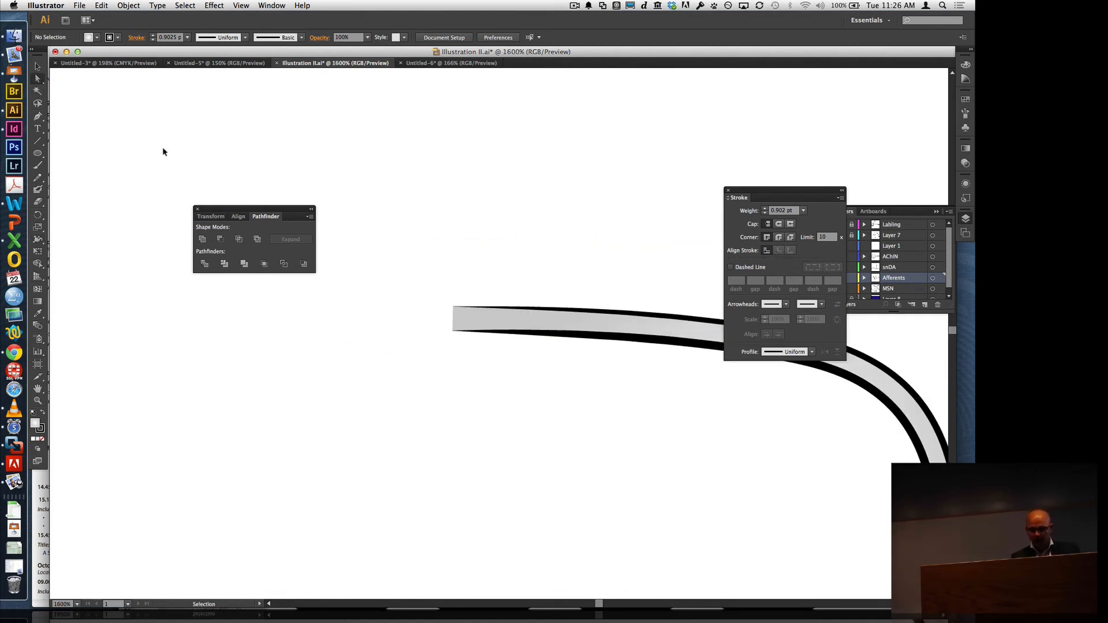
- Select the afferent with the tapered open end and create an opacity mask for it
{"action": "key", "text": "super+minus"}
{"action": "key", "text": "super+minus"}
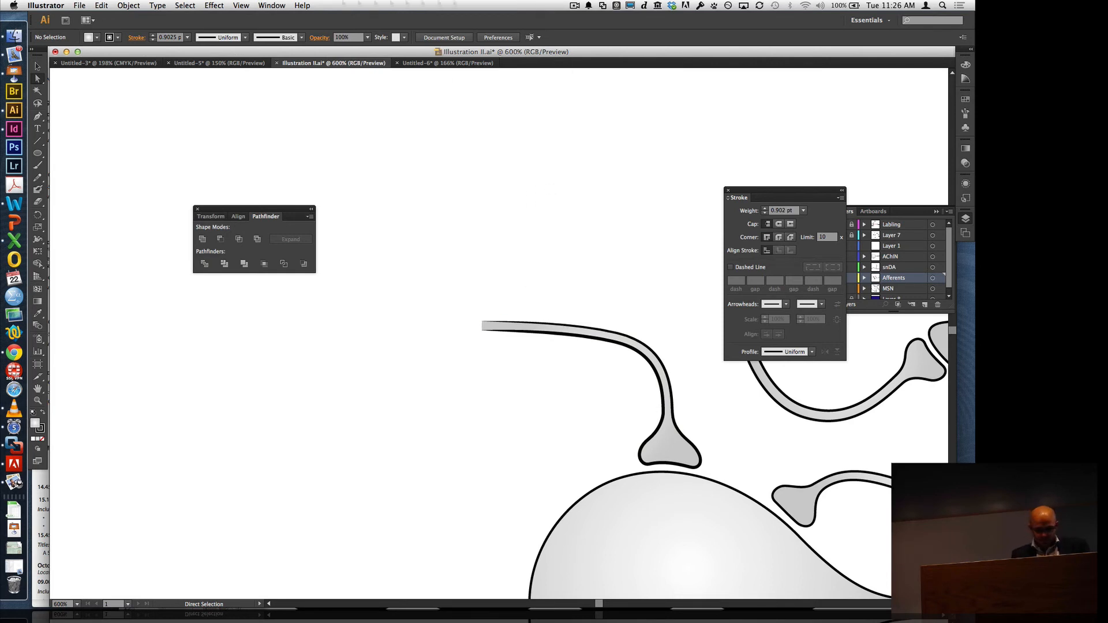
{"action": "left_click", "coordinate": [966, 164]}
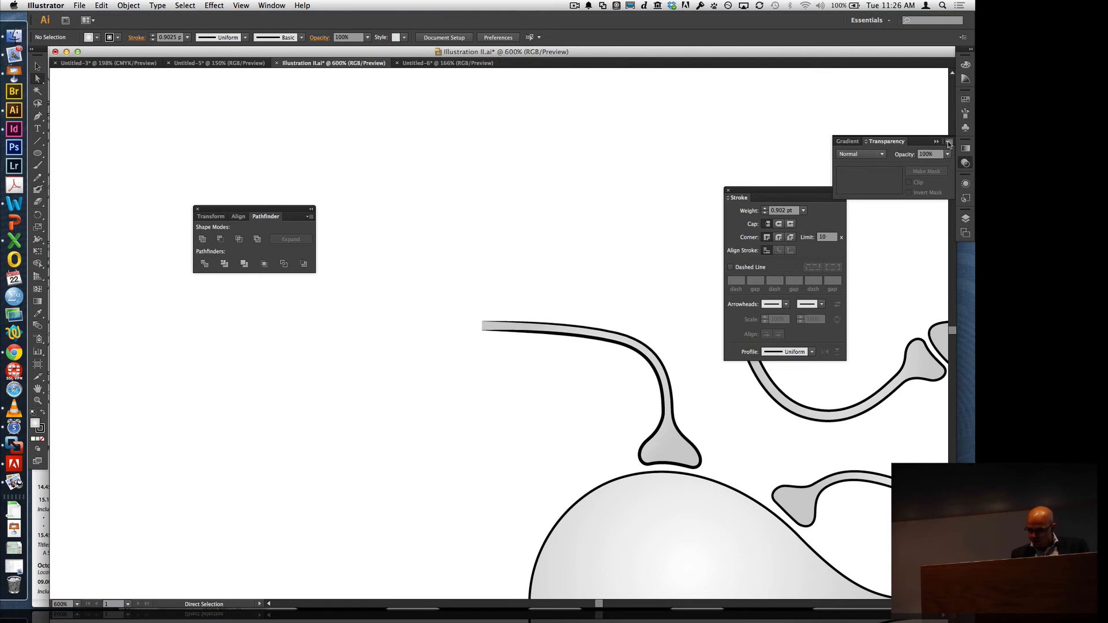
{"action": "left_click", "coordinate": [949, 142]}
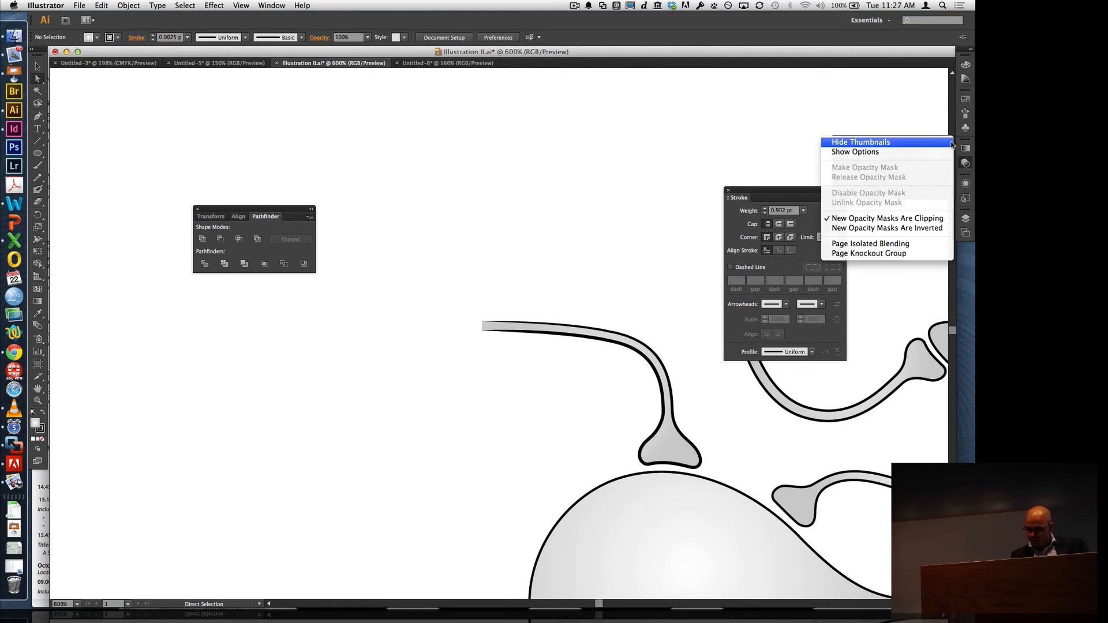
{"action": "left_click", "coordinate": [974, 170]}
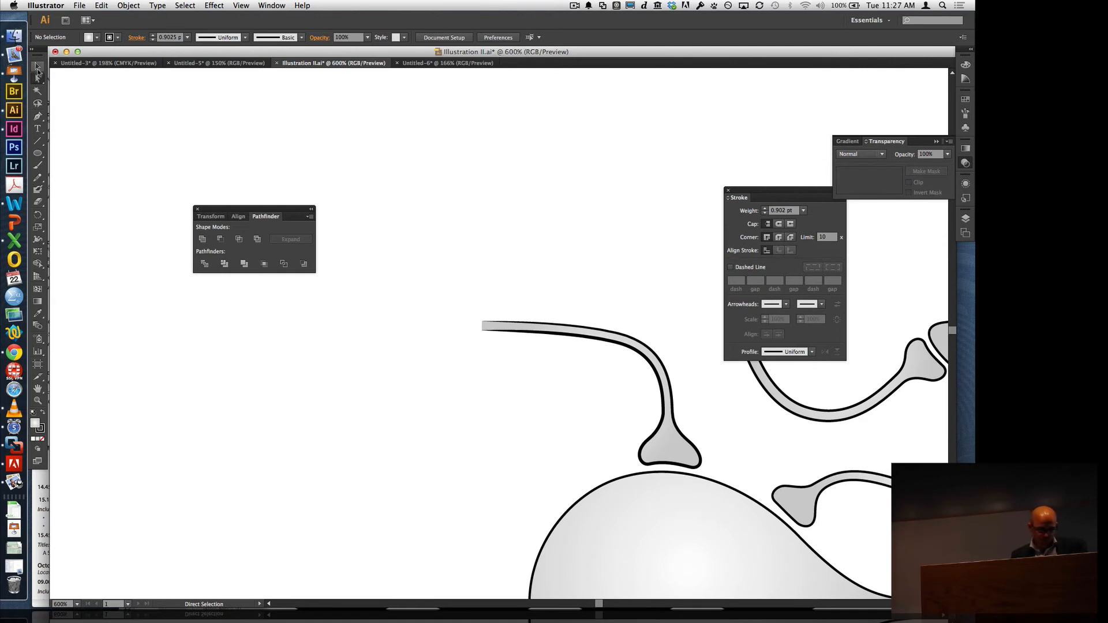
{"action": "left_click", "coordinate": [37, 67]}
{"action": "left_click", "coordinate": [553, 327]}
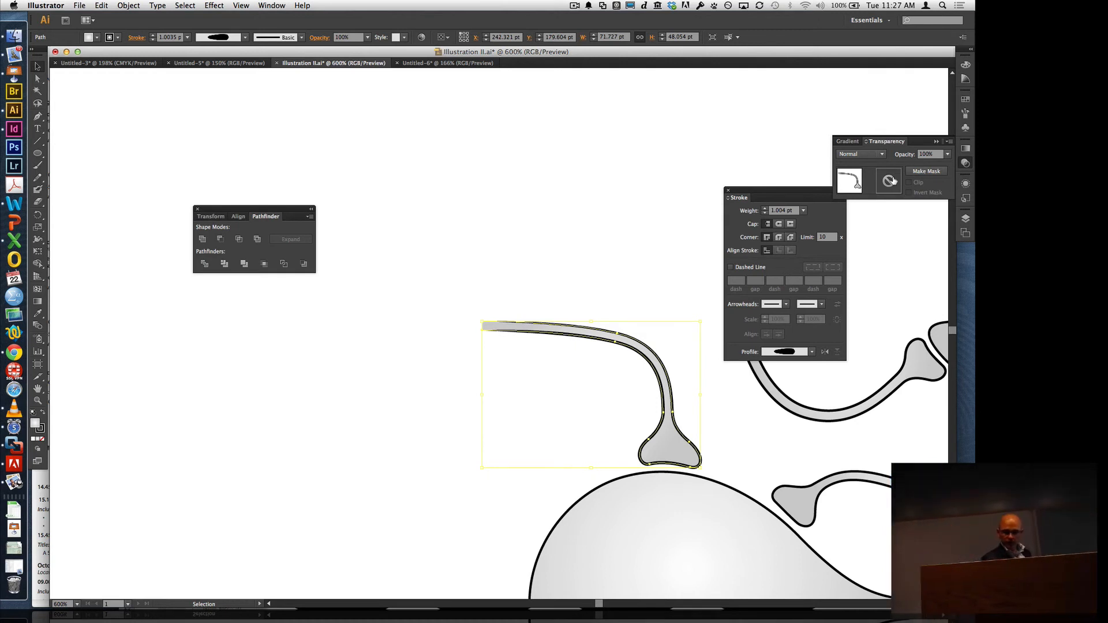
{"action": "left_click", "coordinate": [931, 171]}
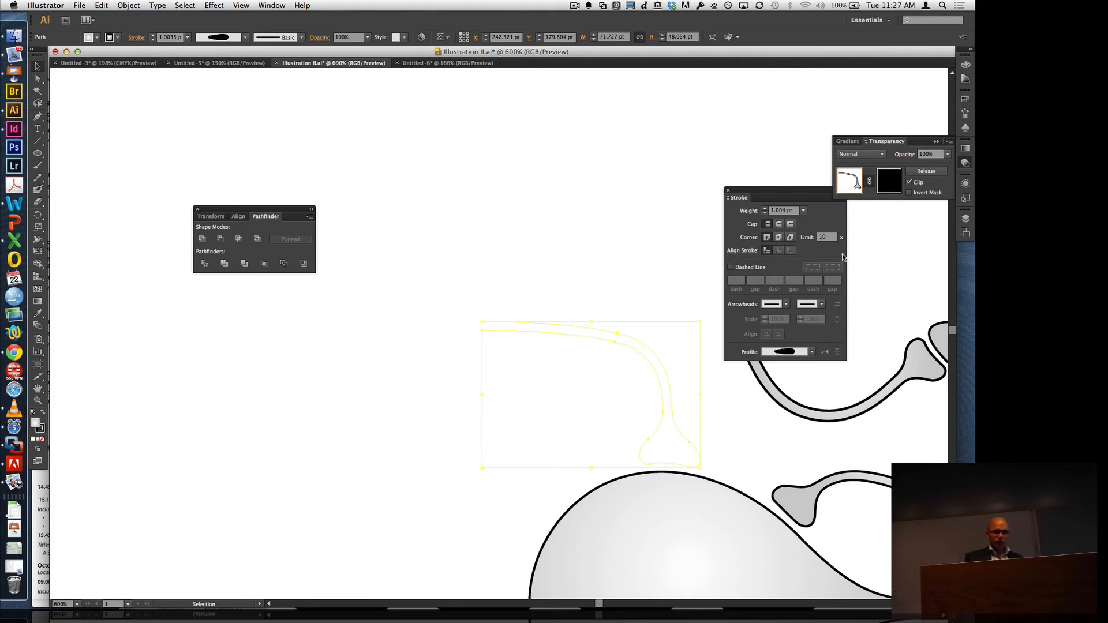
- Draw a gradient-filled rectangle about 51.5 by 75 pt inside the afferent's opacity mask, covering its open end
{"action": "left_click", "coordinate": [38, 153]}
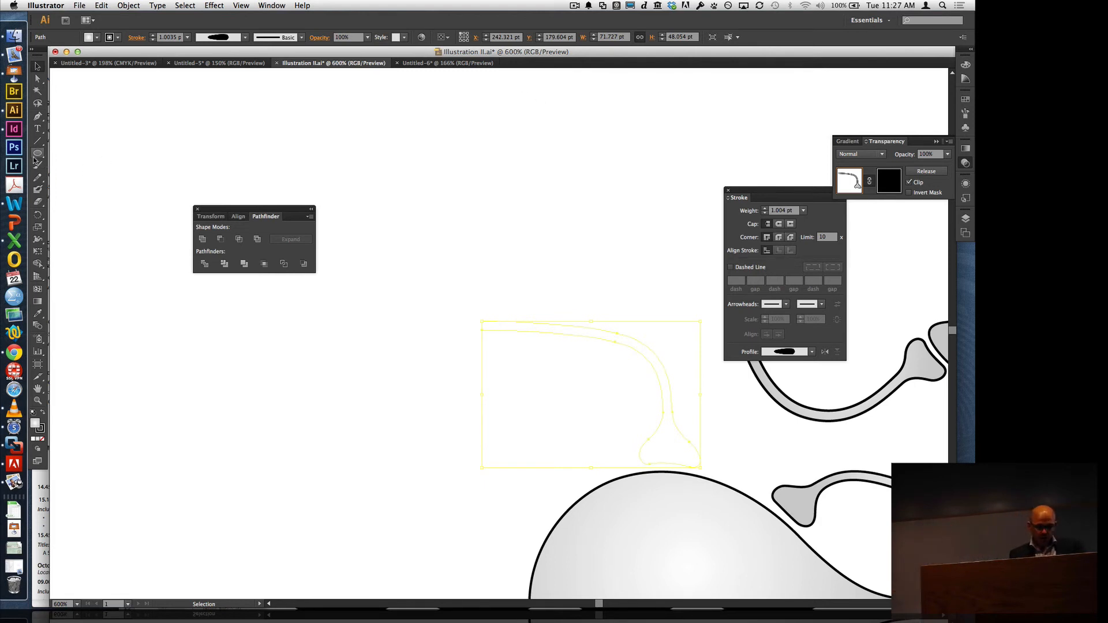
{"action": "left_click", "coordinate": [70, 165]}
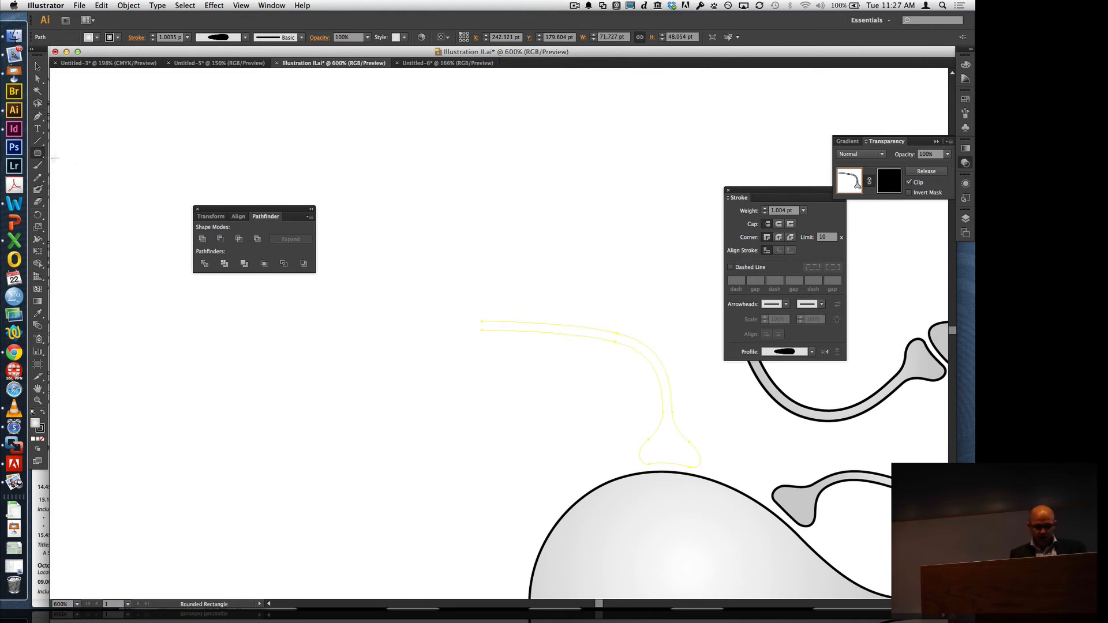
{"action": "left_click", "coordinate": [37, 153]}
{"action": "left_click", "coordinate": [90, 154]}
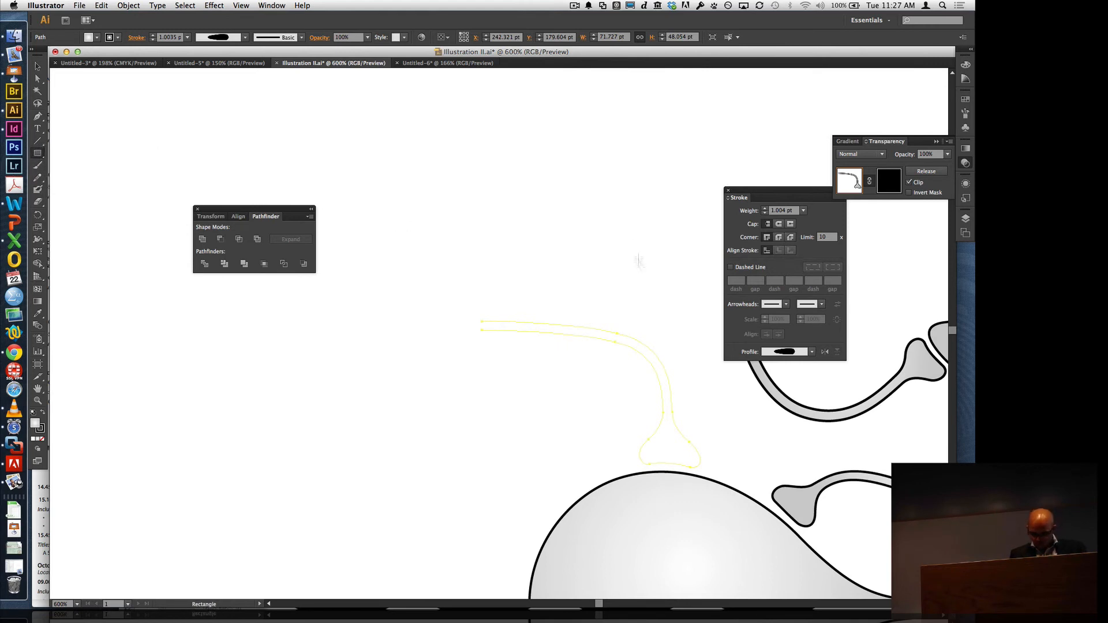
{"action": "left_click_drag", "start_coordinate": [540, 287], "coordinate": [701, 484]}
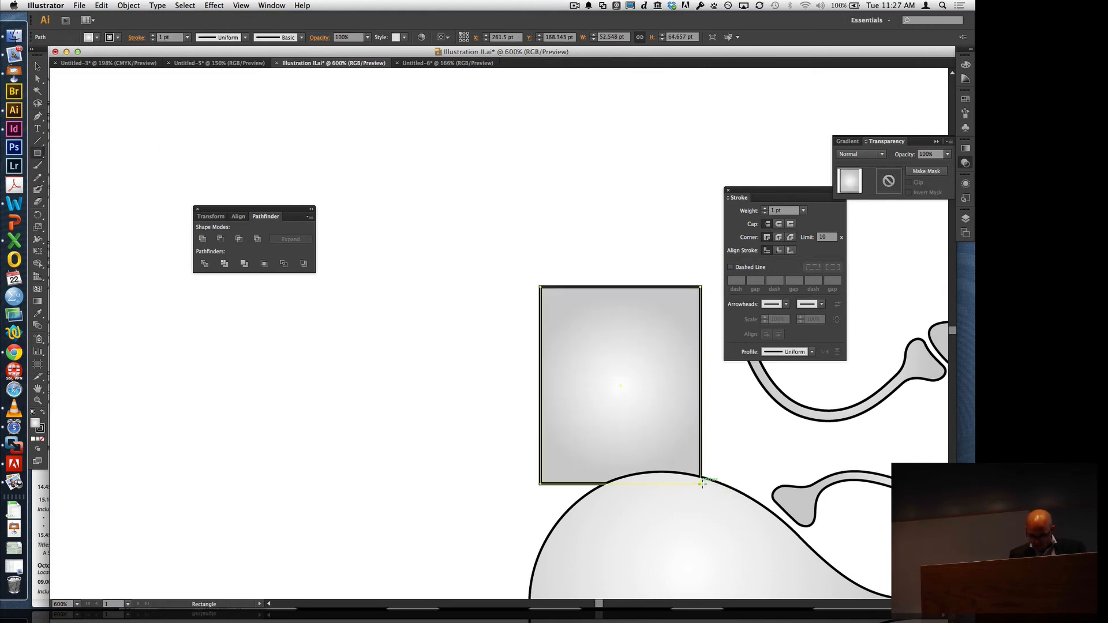
{"action": "key", "text": "super+z"}
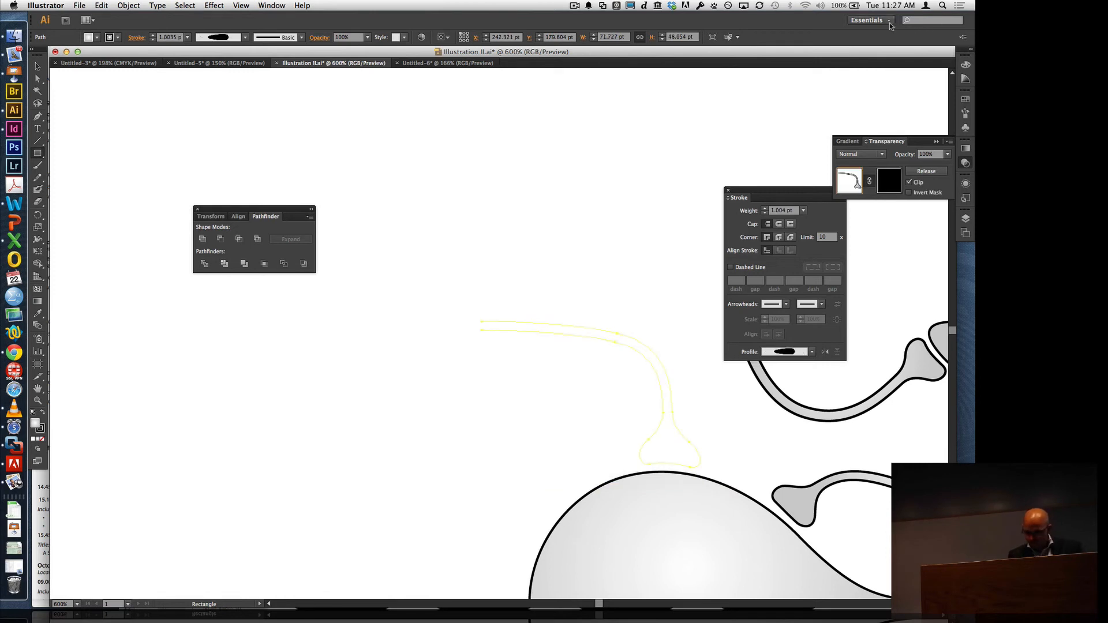
{"action": "left_click", "coordinate": [888, 180]}
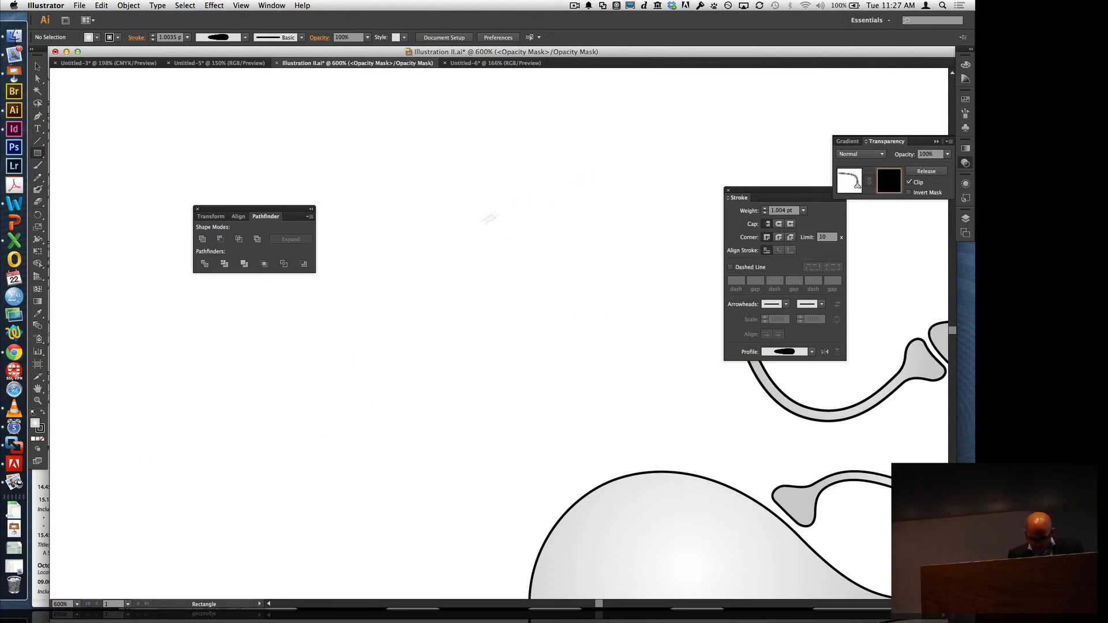
{"action": "left_click_drag", "start_coordinate": [458, 233], "coordinate": [615, 462]}
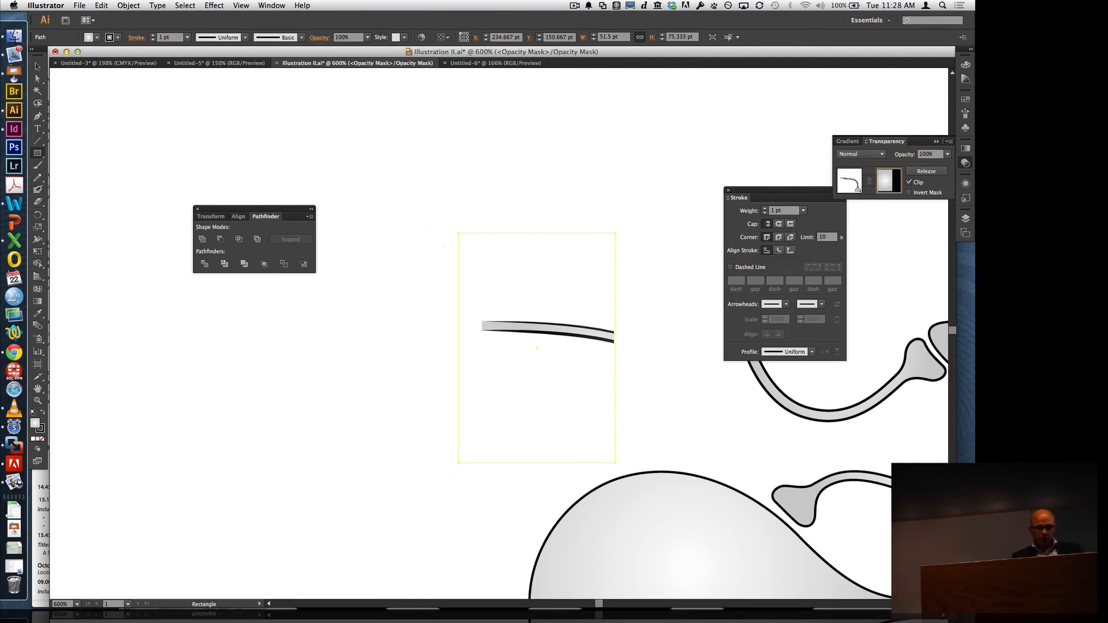
- Move the mask rectangle over the afferent's bulb, widen it to 77 pt to cover the whole shape, and leave mask editing
{"action": "left_click", "coordinate": [37, 65]}
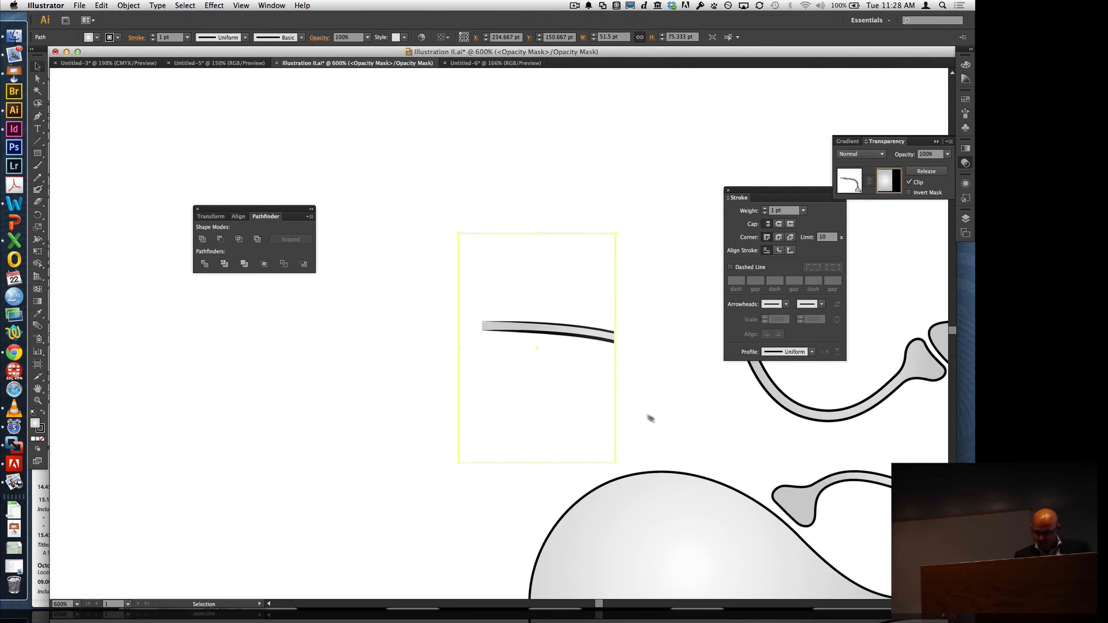
{"action": "left_click_drag", "start_coordinate": [616, 404], "coordinate": [712, 432]}
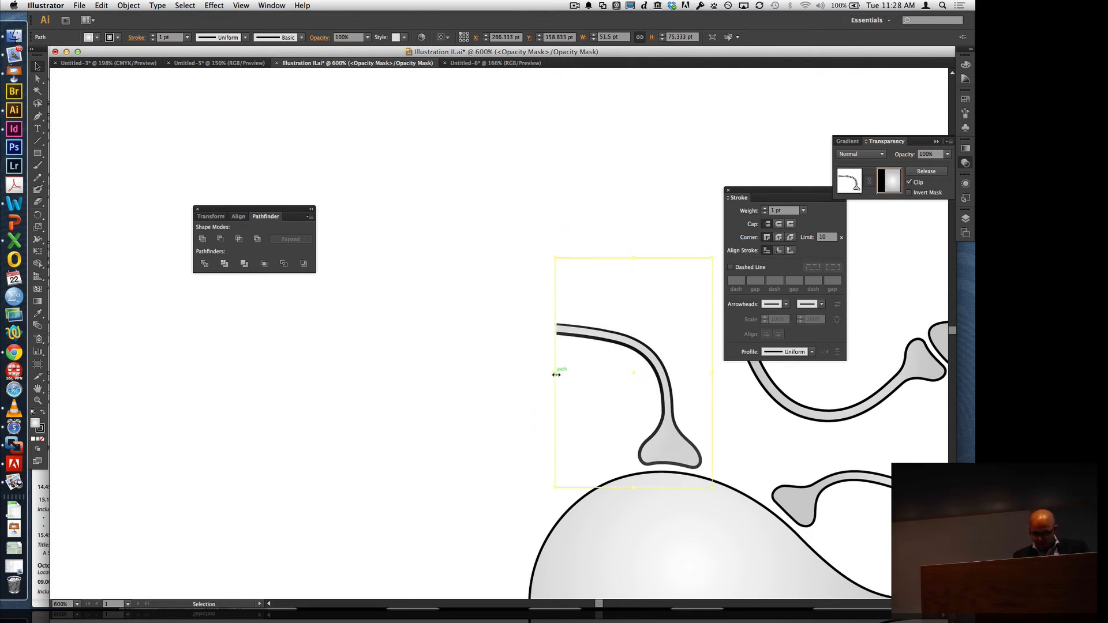
{"action": "left_click_drag", "start_coordinate": [556, 374], "coordinate": [478, 374]}
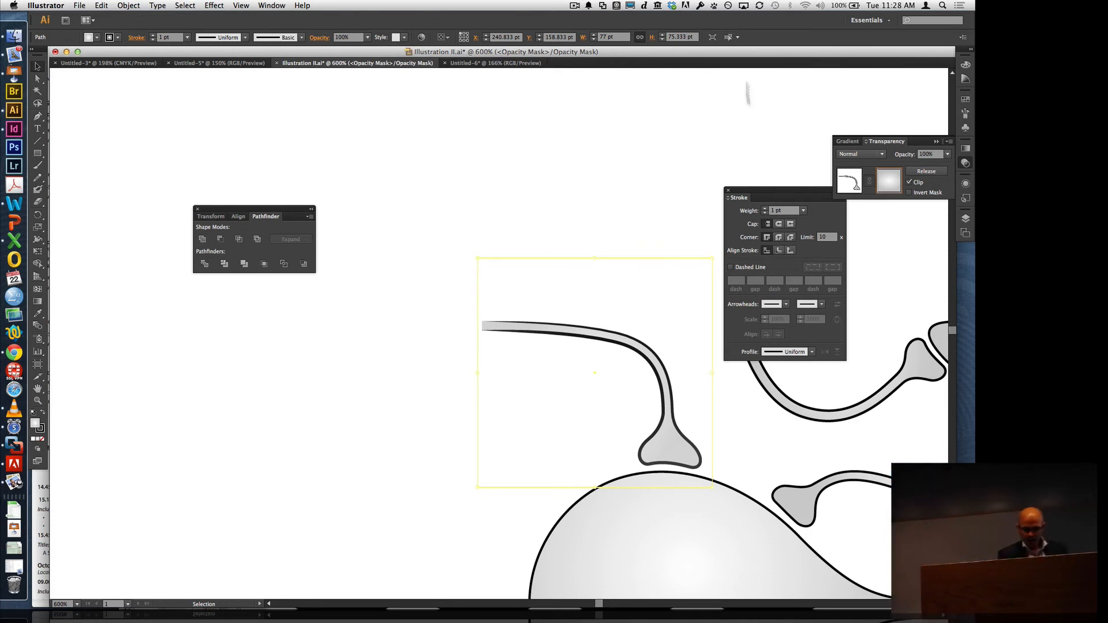
{"action": "left_click", "coordinate": [849, 193]}
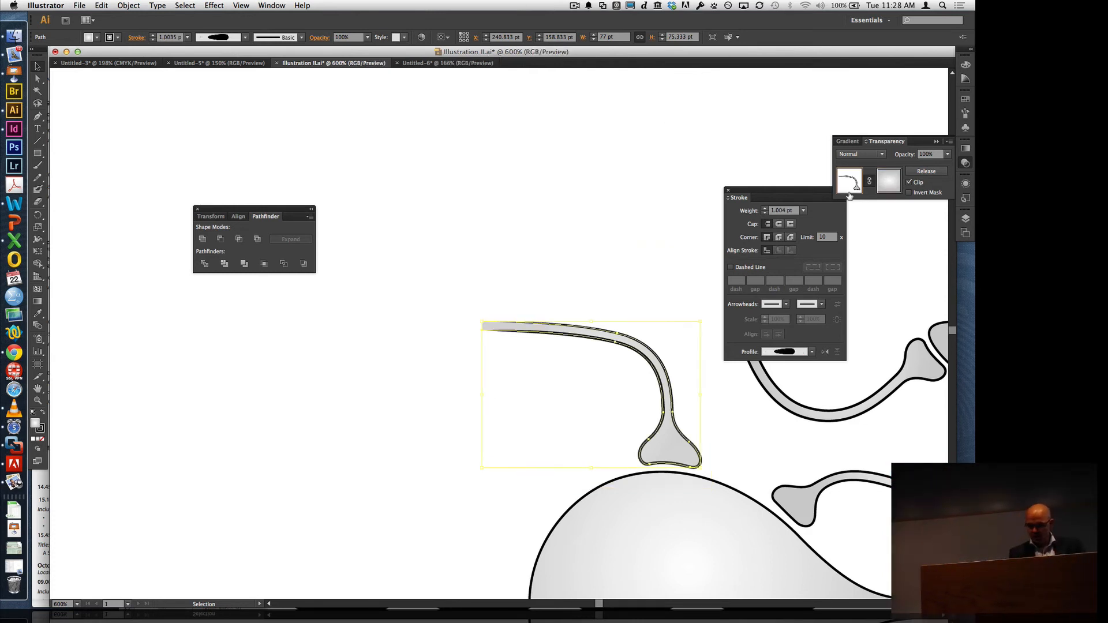
{"action": "left_click", "coordinate": [206, 375]}
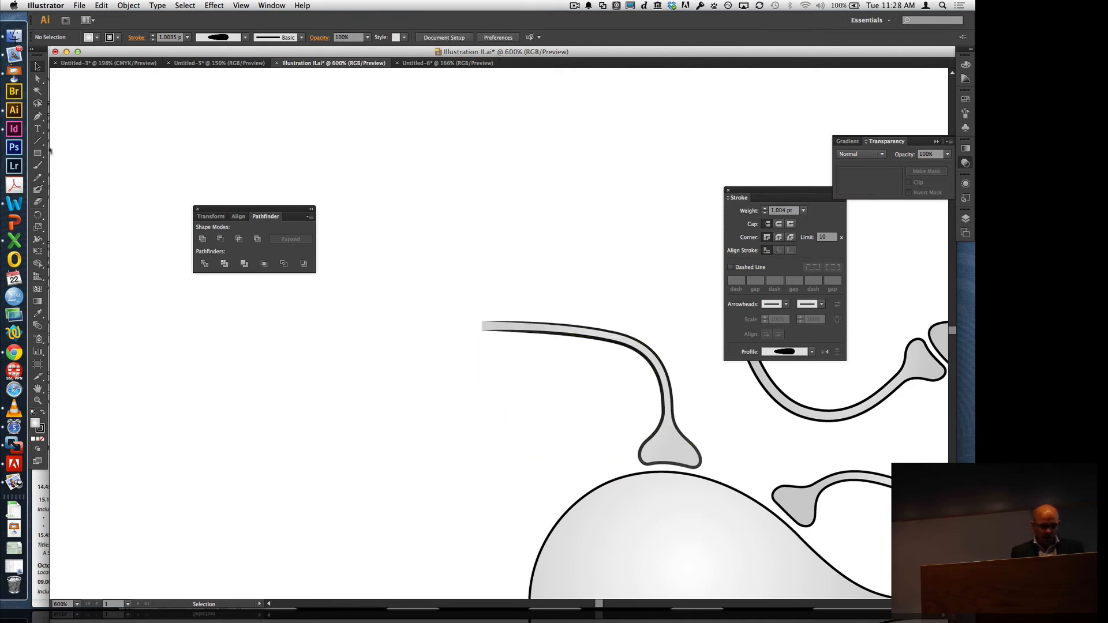
- Draw a rectangle about 61 by 92 pt in the empty area beside the afferent and change its gradient fill to linear
{"action": "left_click", "coordinate": [38, 153]}
{"action": "mouse_move", "coordinate": [121, 147]}
{"action": "left_mouse_down"}
{"action": "mouse_move", "coordinate": [194, 215]}
{"action": "mouse_move", "coordinate": [309, 427]}
{"action": "left_mouse_up"}
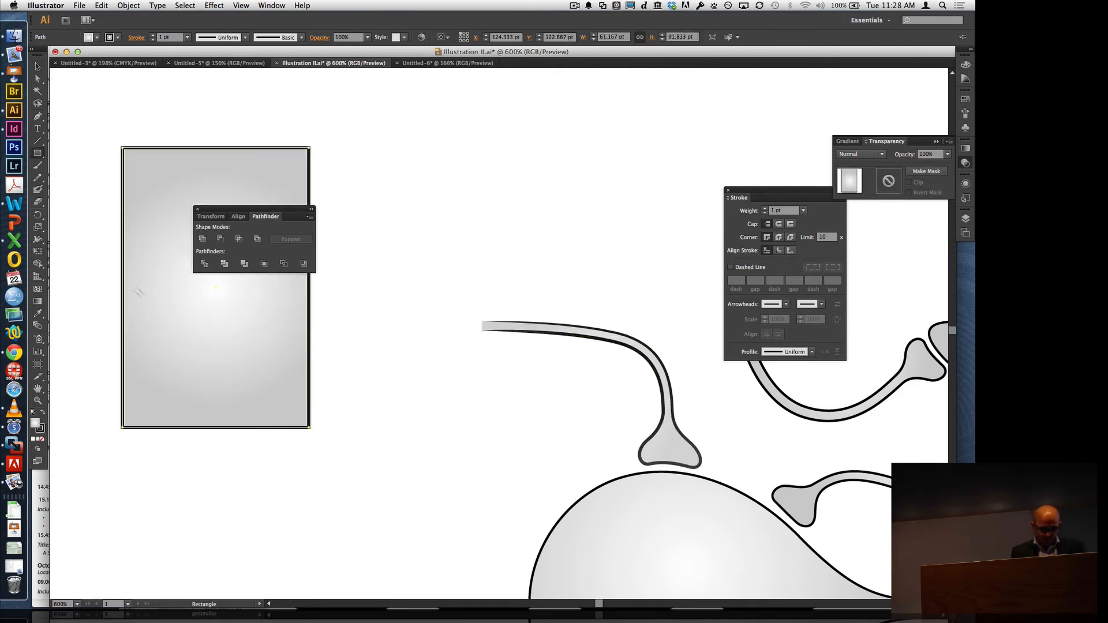
{"action": "left_click", "coordinate": [966, 151]}
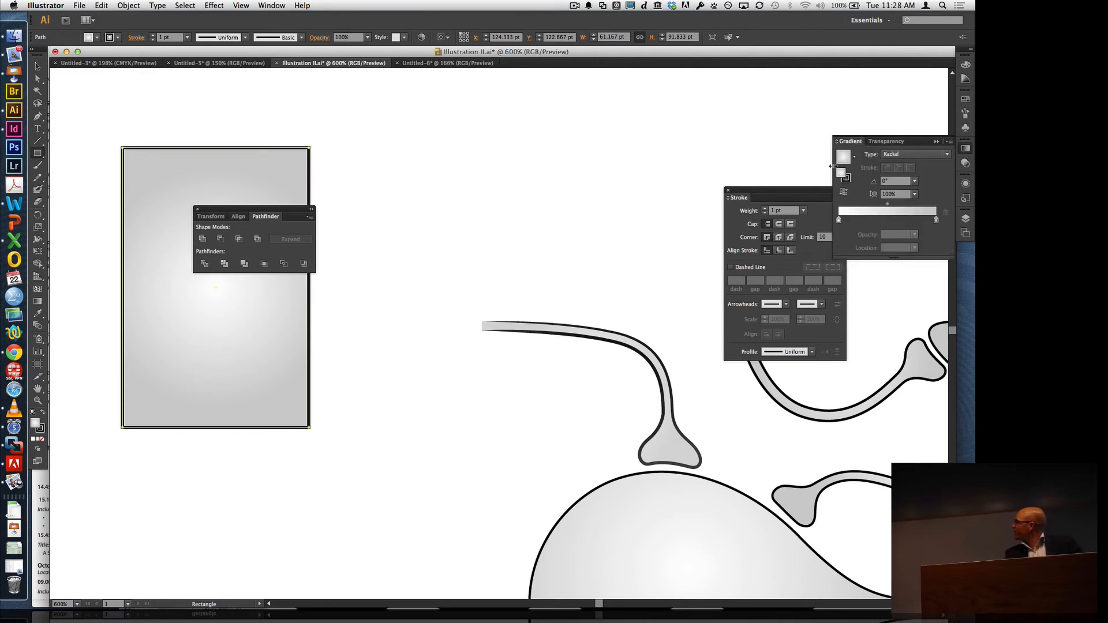
{"action": "left_click", "coordinate": [918, 154]}
{"action": "left_click", "coordinate": [900, 171]}
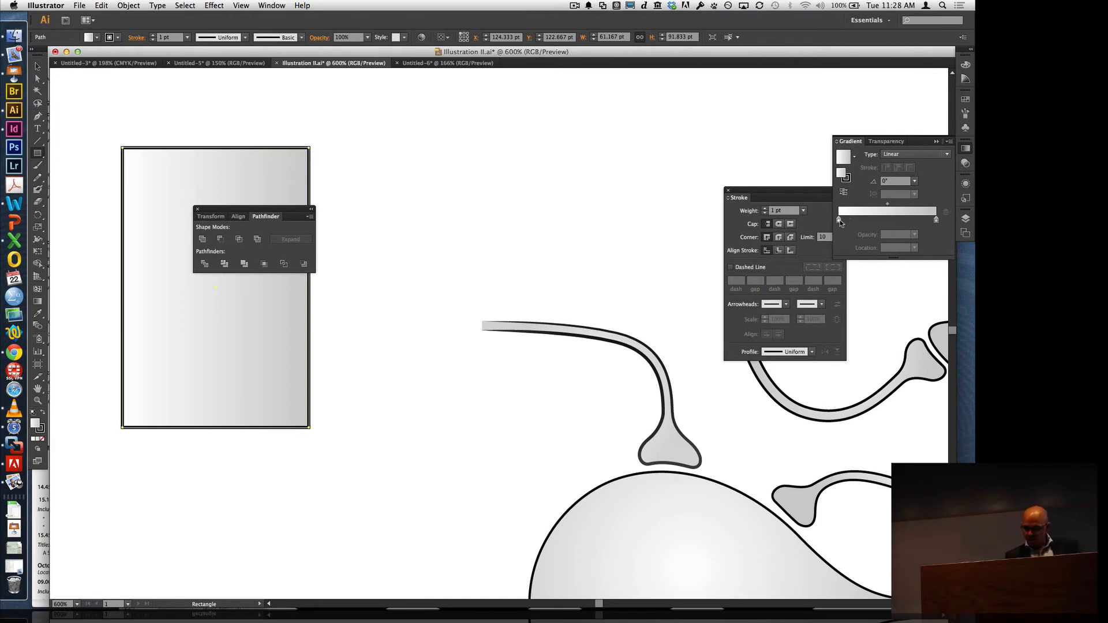
- Set the rectangle's gradient to run from black (K 100%) at the start to white (K 0%) at the end
{"action": "left_click", "coordinate": [840, 220]}
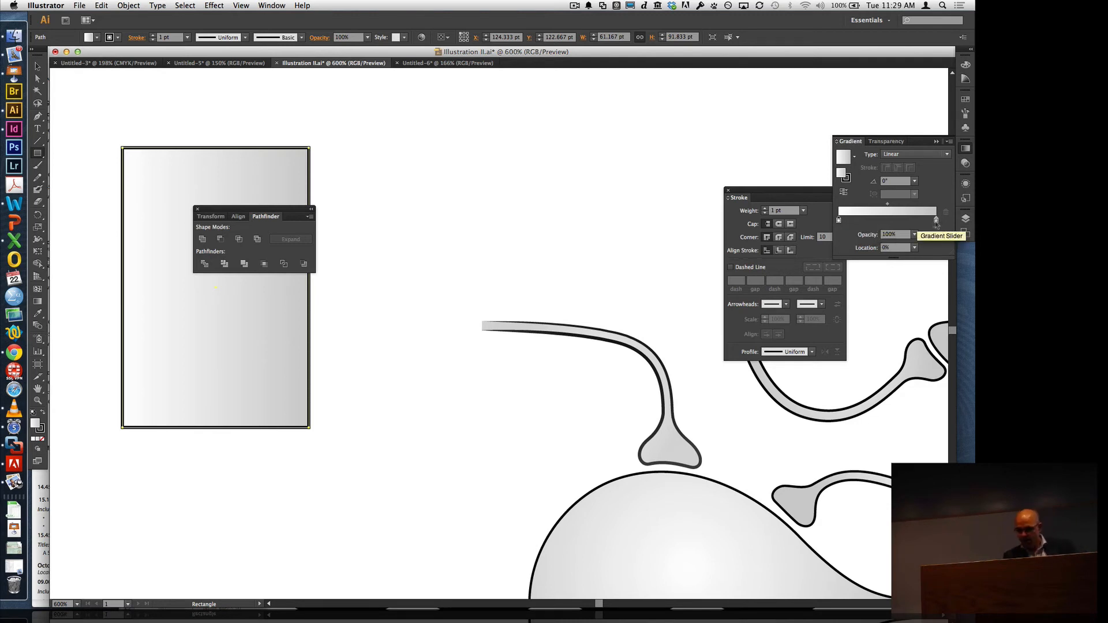
{"action": "double_click", "coordinate": [839, 222]}
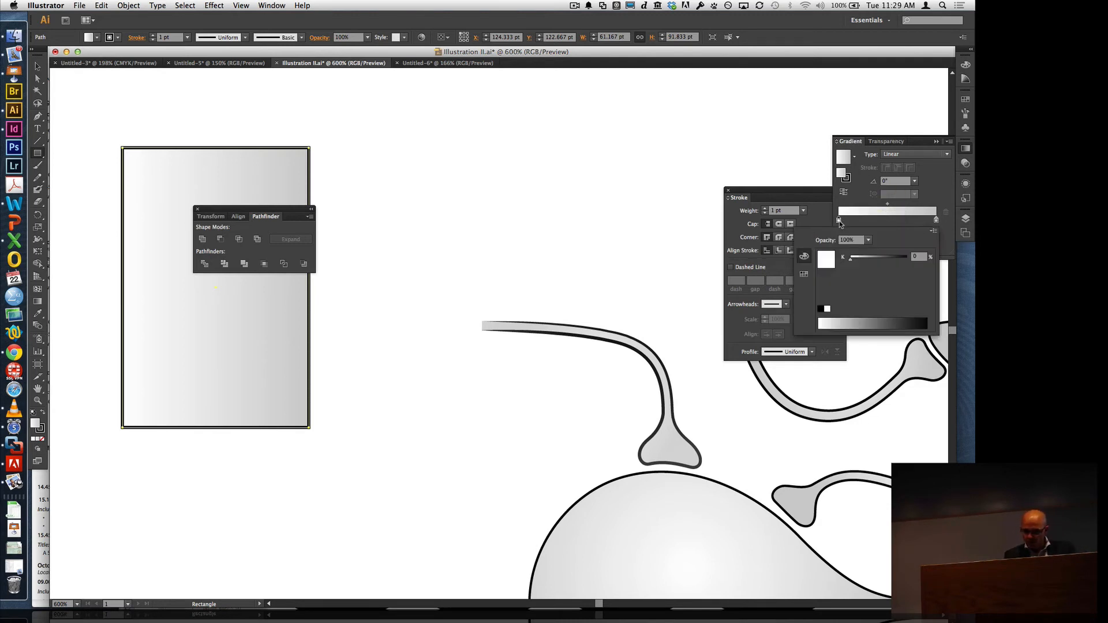
{"action": "left_click_drag", "start_coordinate": [850, 258], "coordinate": [917, 264]}
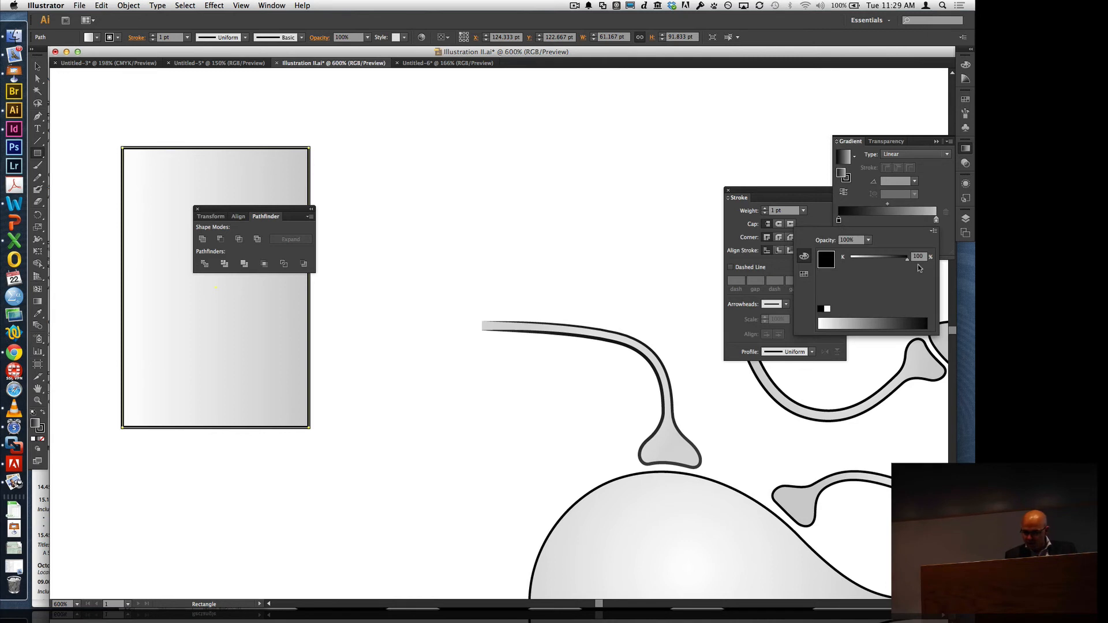
{"action": "left_click", "coordinate": [936, 221]}
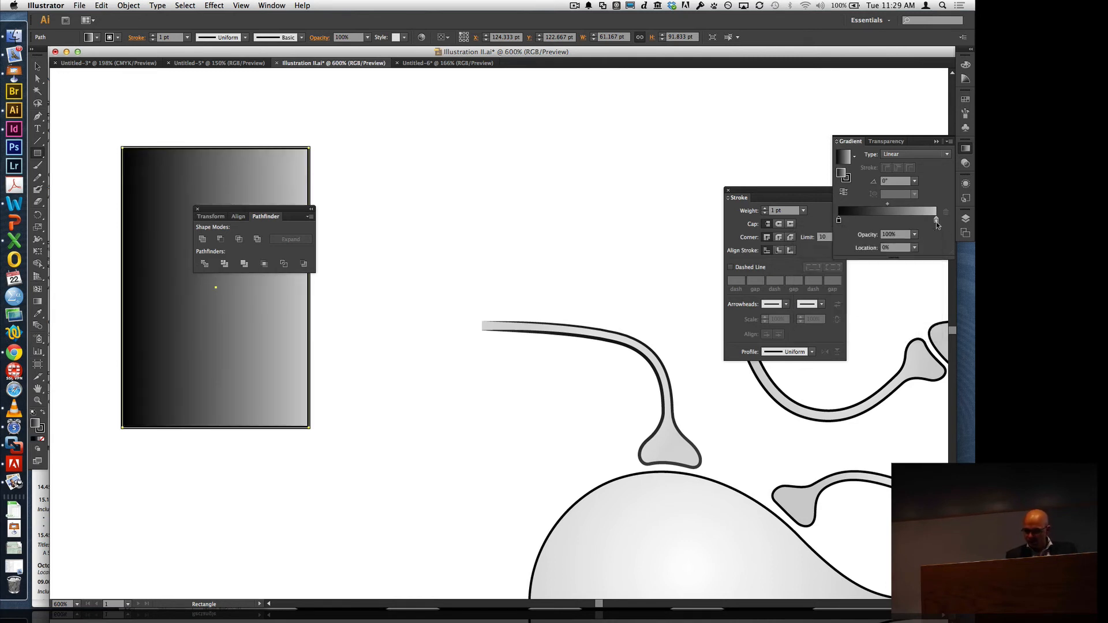
{"action": "double_click", "coordinate": [936, 221]}
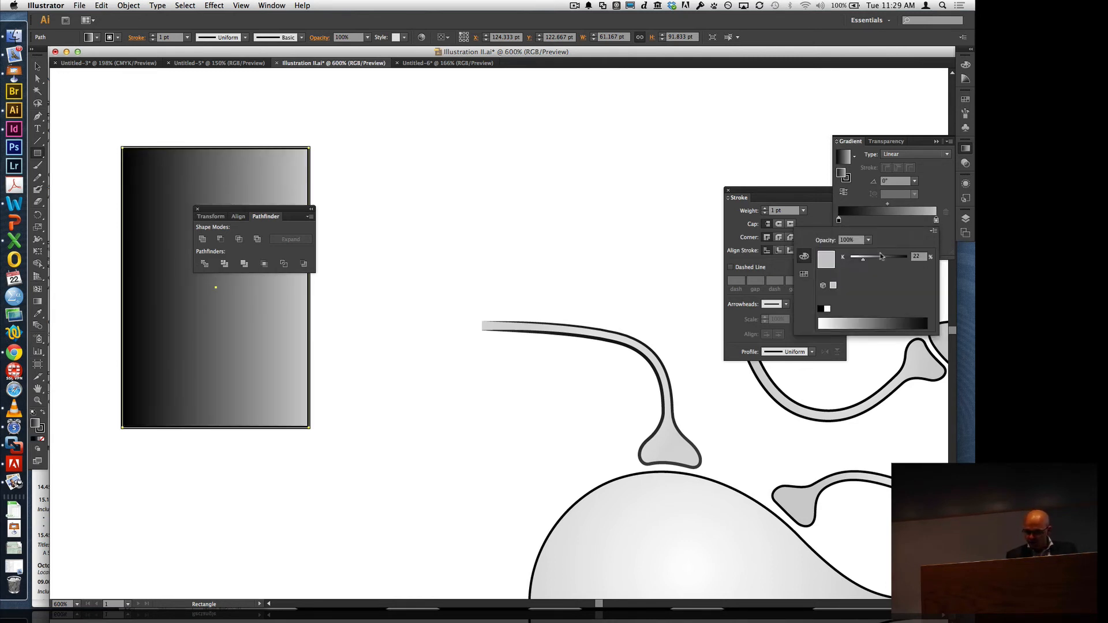
{"action": "left_click_drag", "start_coordinate": [863, 262], "coordinate": [834, 271]}
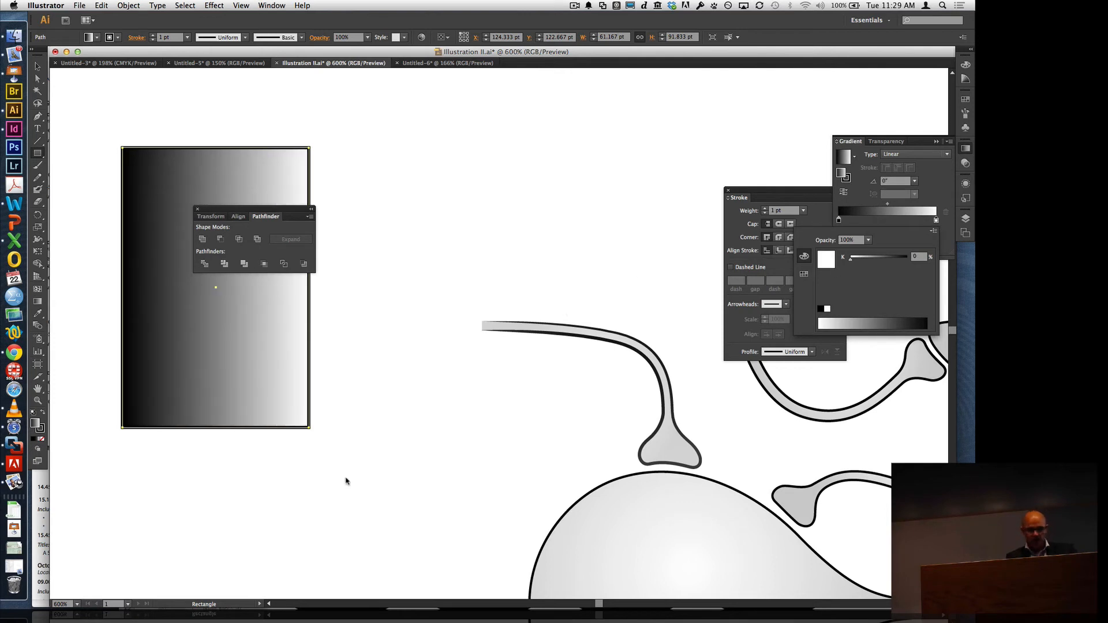
- Remove the gradient rectangle's stroke while keeping its black-to-white fill
{"action": "left_click", "coordinate": [42, 439]}
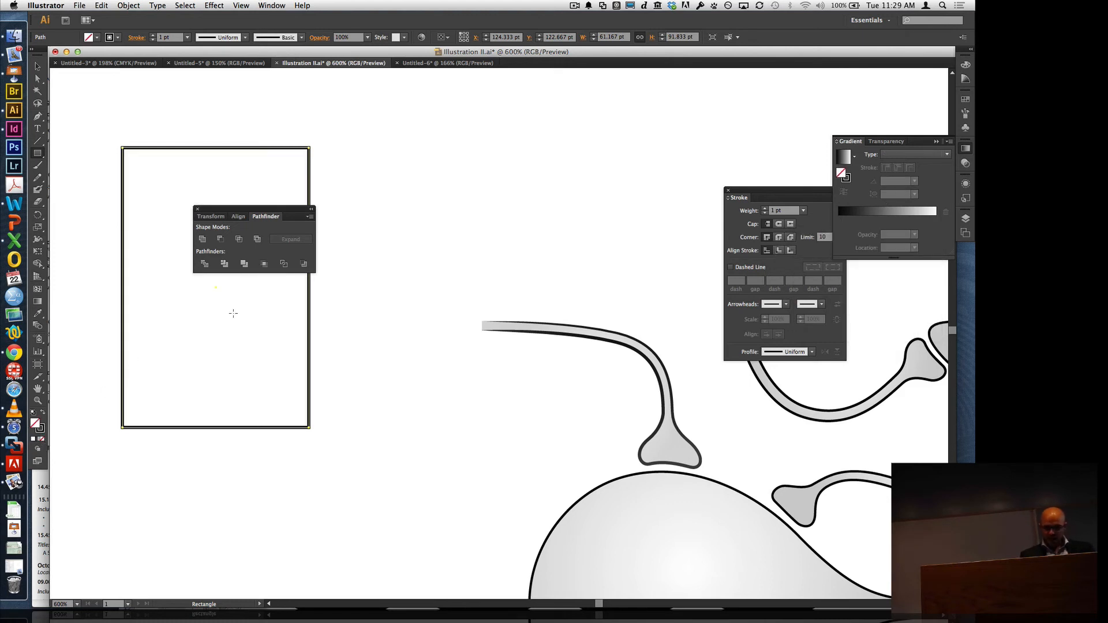
{"action": "key", "text": "super+z"}
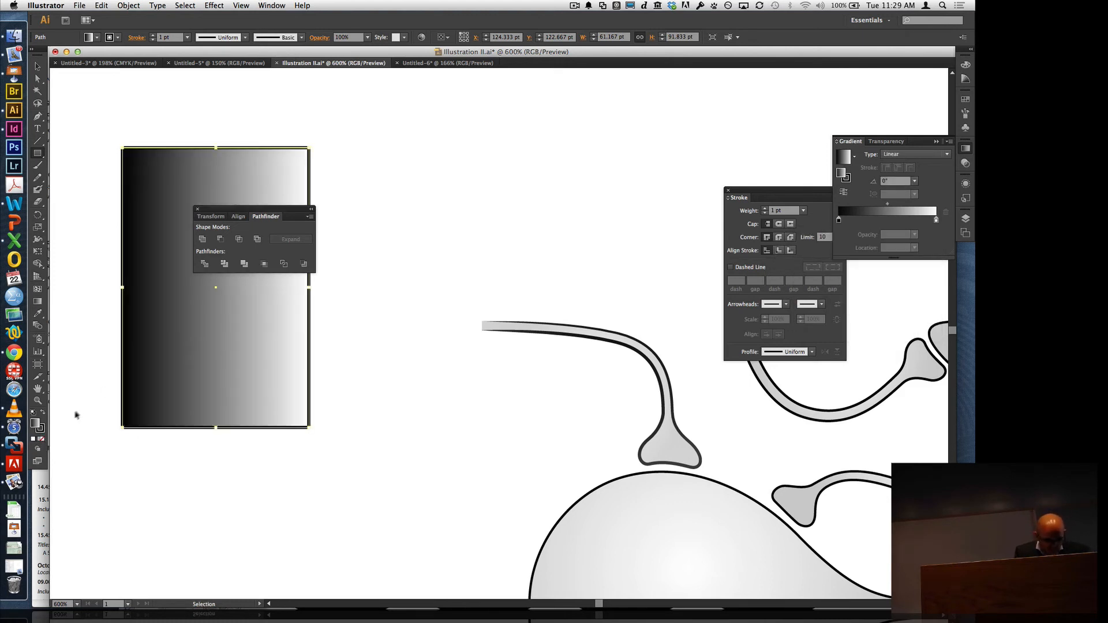
{"action": "left_click", "coordinate": [40, 427]}
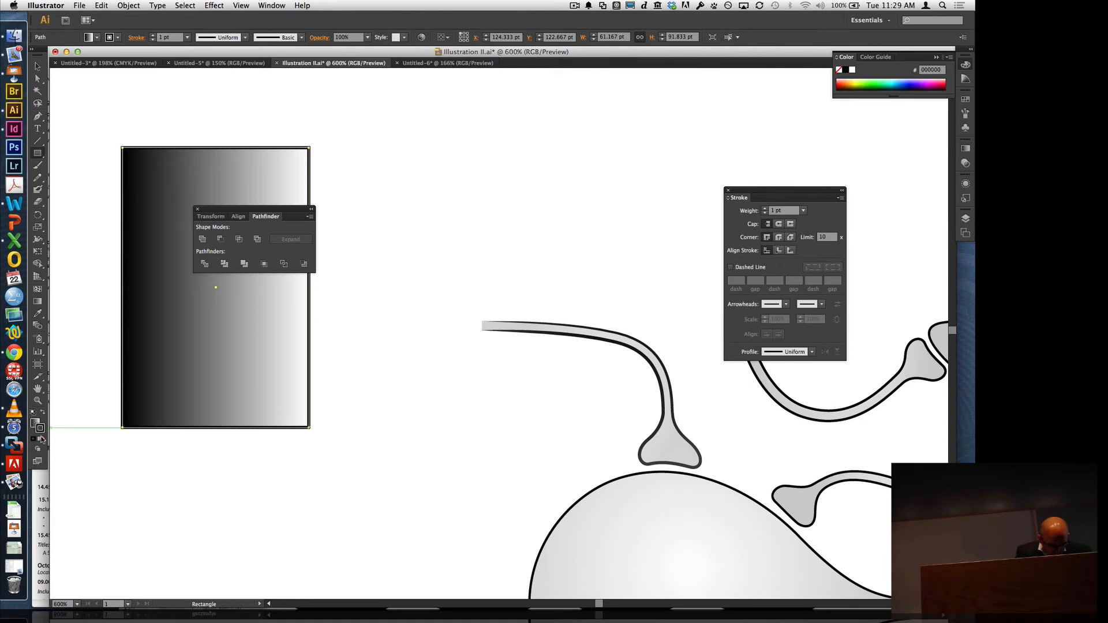
{"action": "left_click", "coordinate": [43, 439]}
- Move the gradient rectangle over the afferent's open end, and delete the rectangle from the artwork
{"action": "key", "text": "v"}
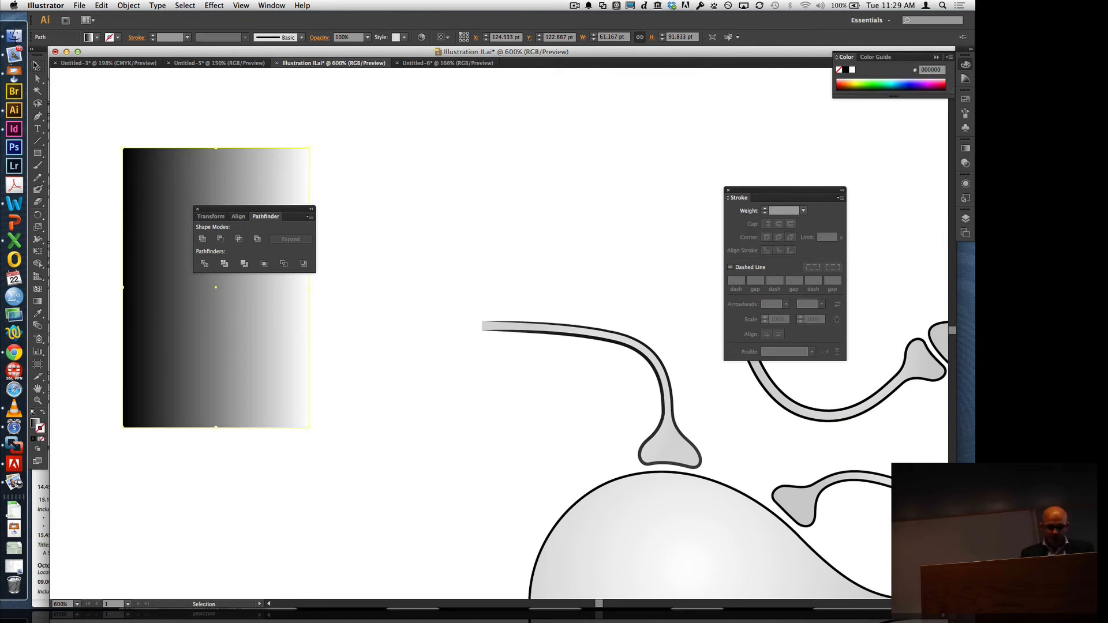
{"action": "left_click_drag", "start_coordinate": [173, 339], "coordinate": [398, 394]}
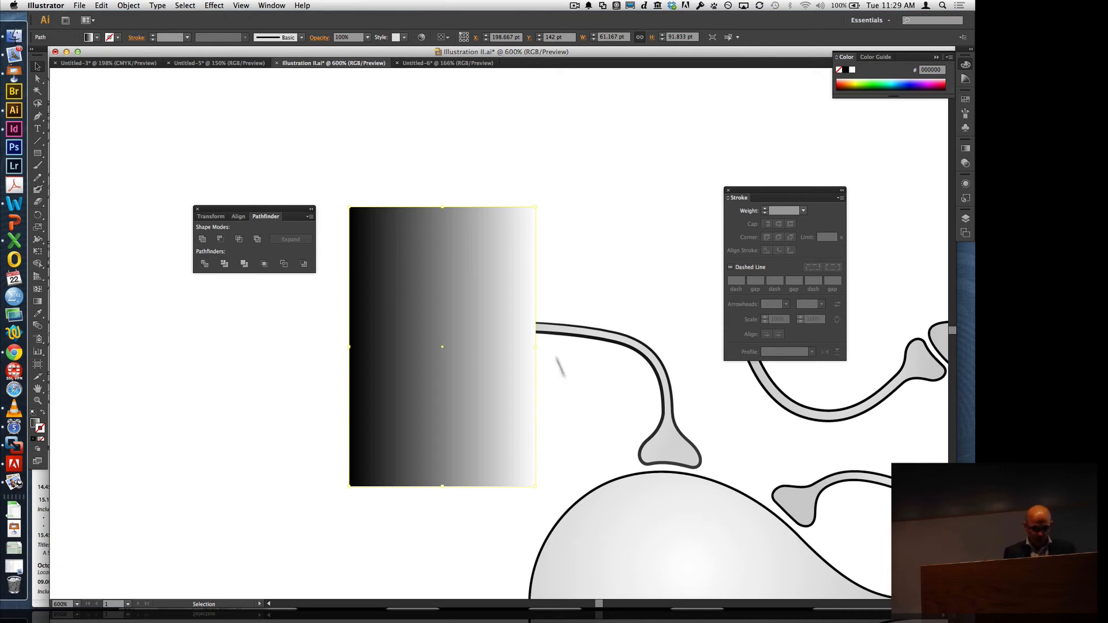
{"action": "key", "text": "a"}
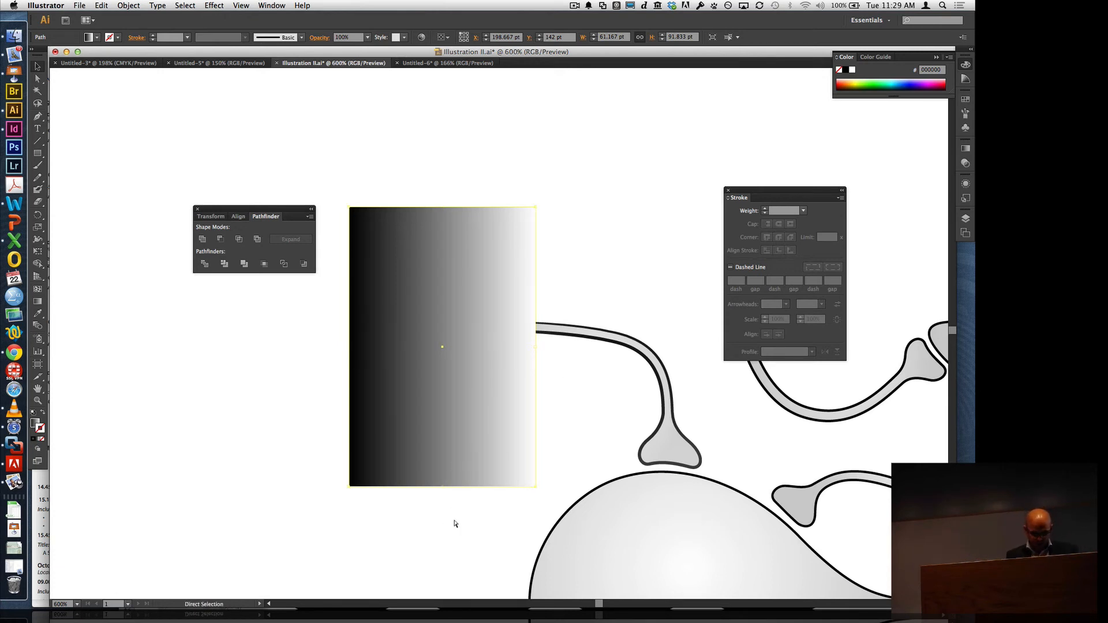
{"action": "key", "text": "Delete"}
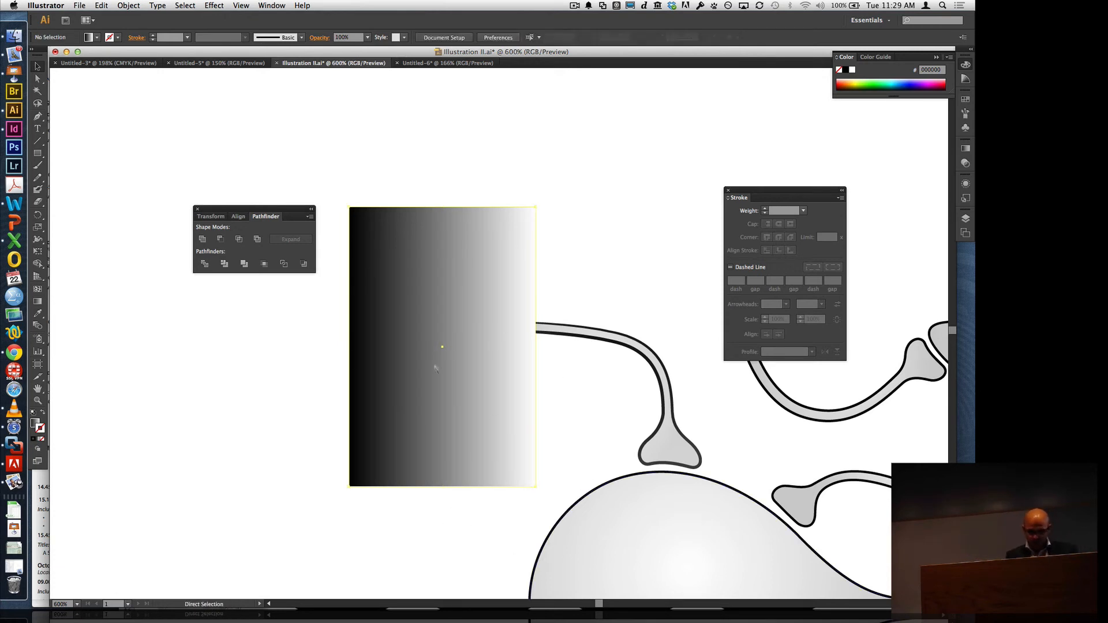
{"action": "key", "text": "v"}
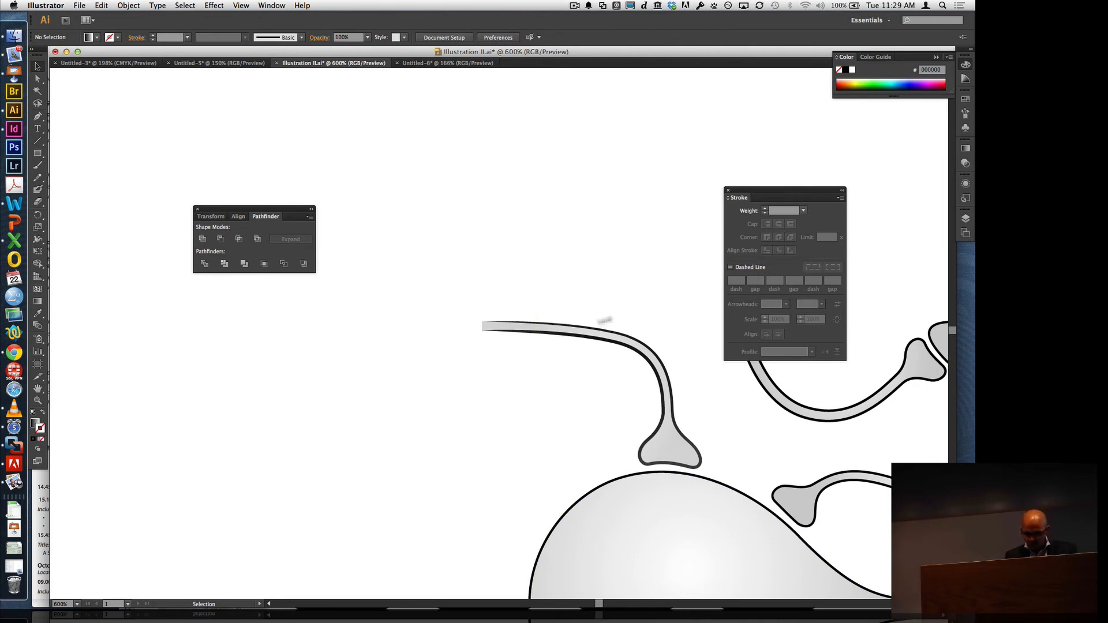
- Paste the gradient rectangle into the afferent's opacity mask and delete the mask's original rectangle
{"action": "left_click", "coordinate": [539, 327]}
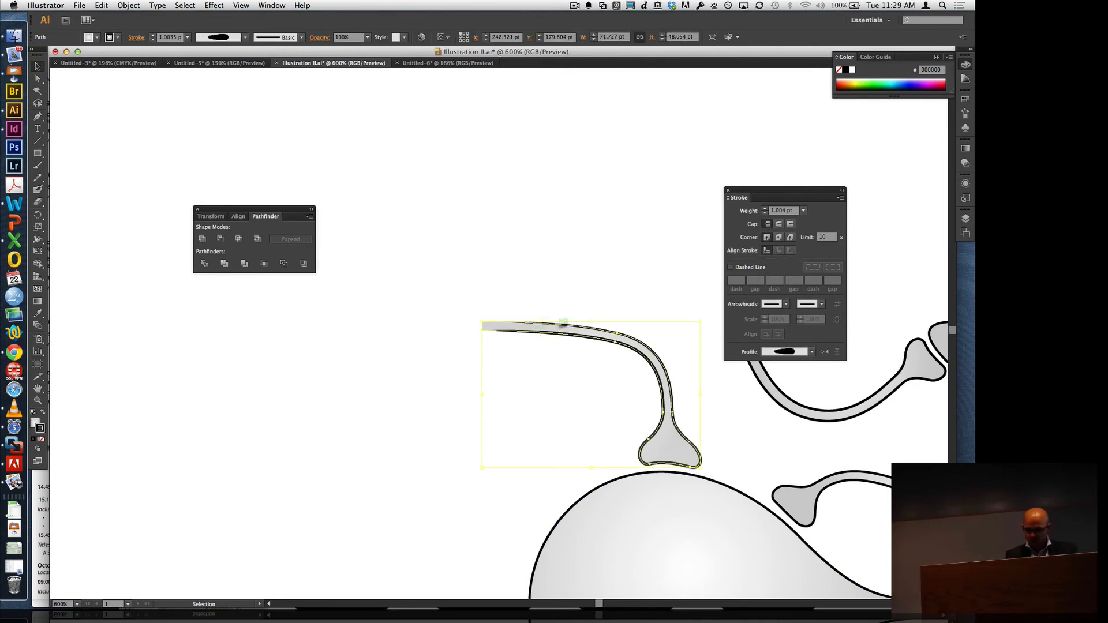
{"action": "left_click", "coordinate": [966, 162]}
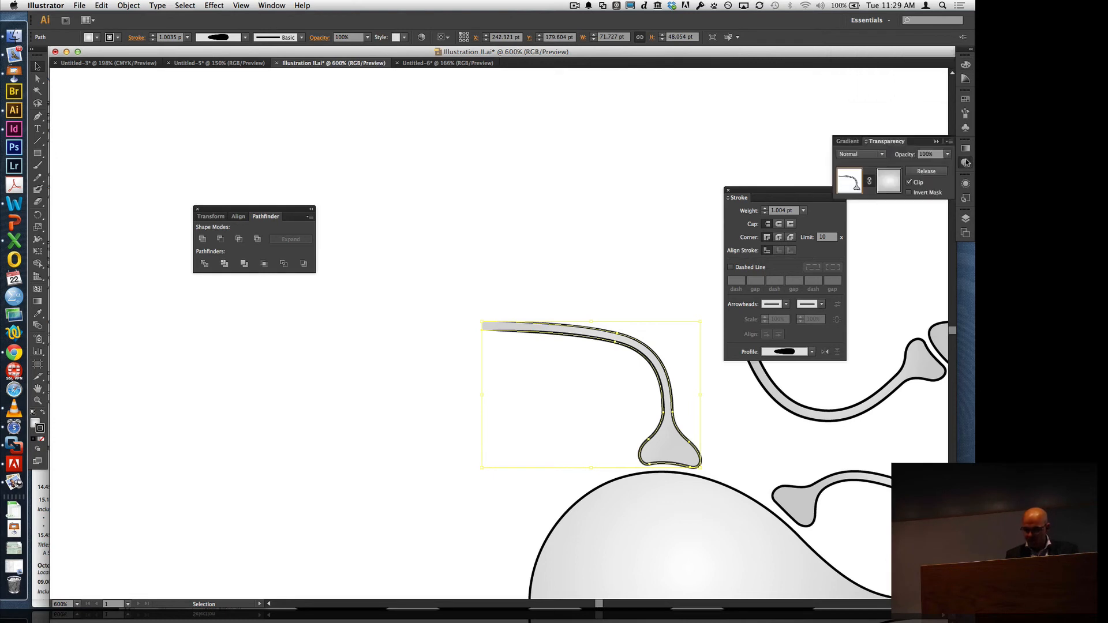
{"action": "left_click", "coordinate": [889, 181]}
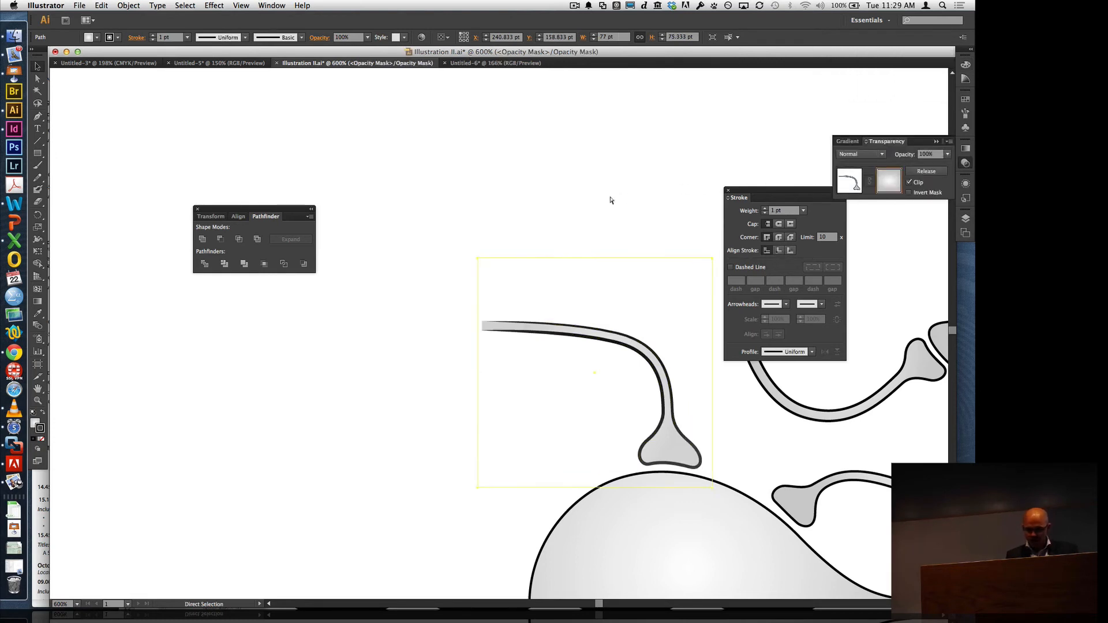
{"action": "key", "text": "super+v"}
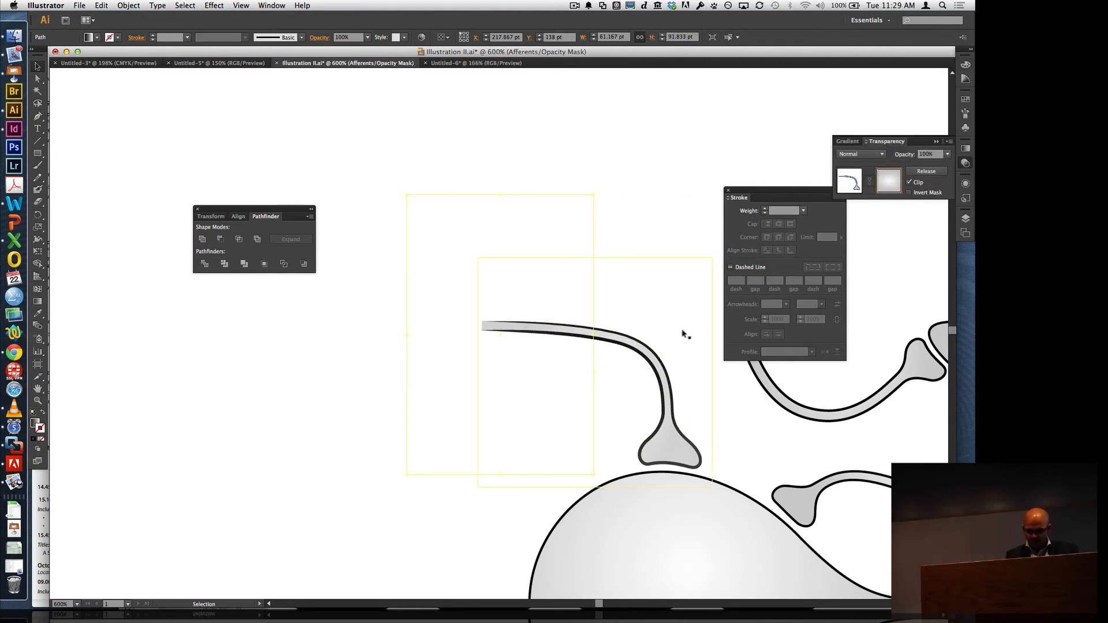
{"action": "left_click", "coordinate": [691, 297]}
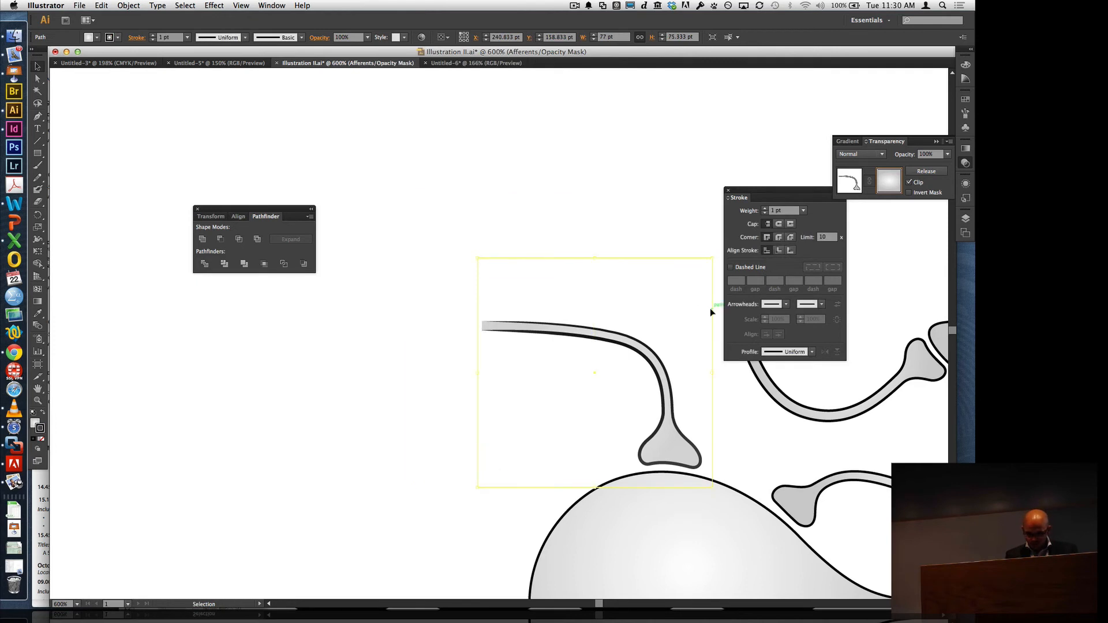
{"action": "key", "text": "Delete"}
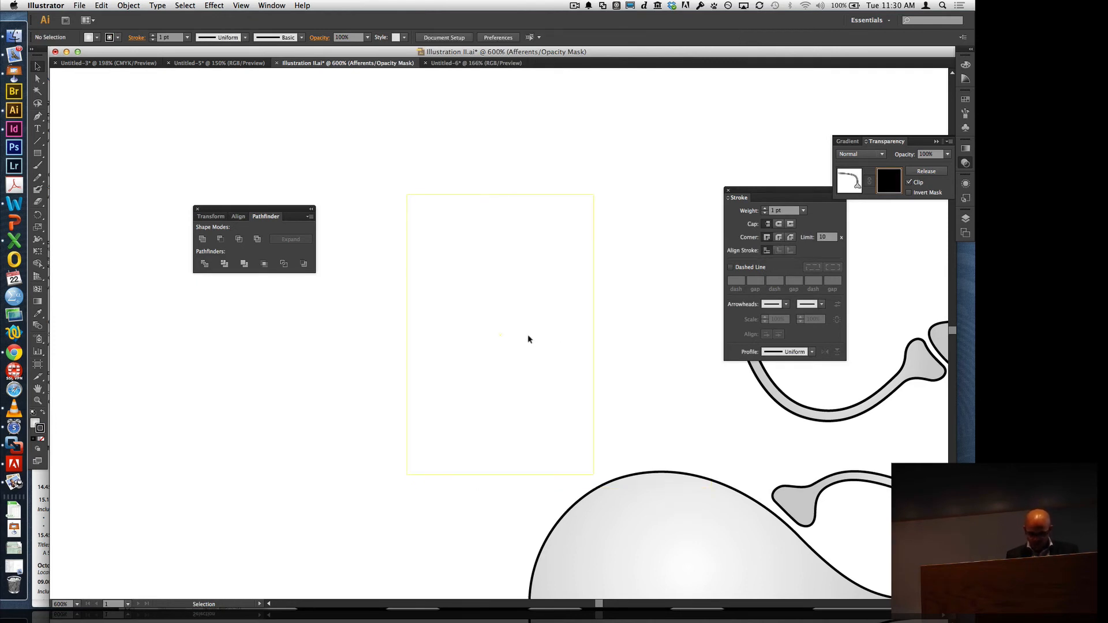
- Move the pasted gradient rectangle over the afferent's open end and display the opacity mask's content on its own
{"action": "left_click_drag", "start_coordinate": [527, 338], "coordinate": [588, 371]}
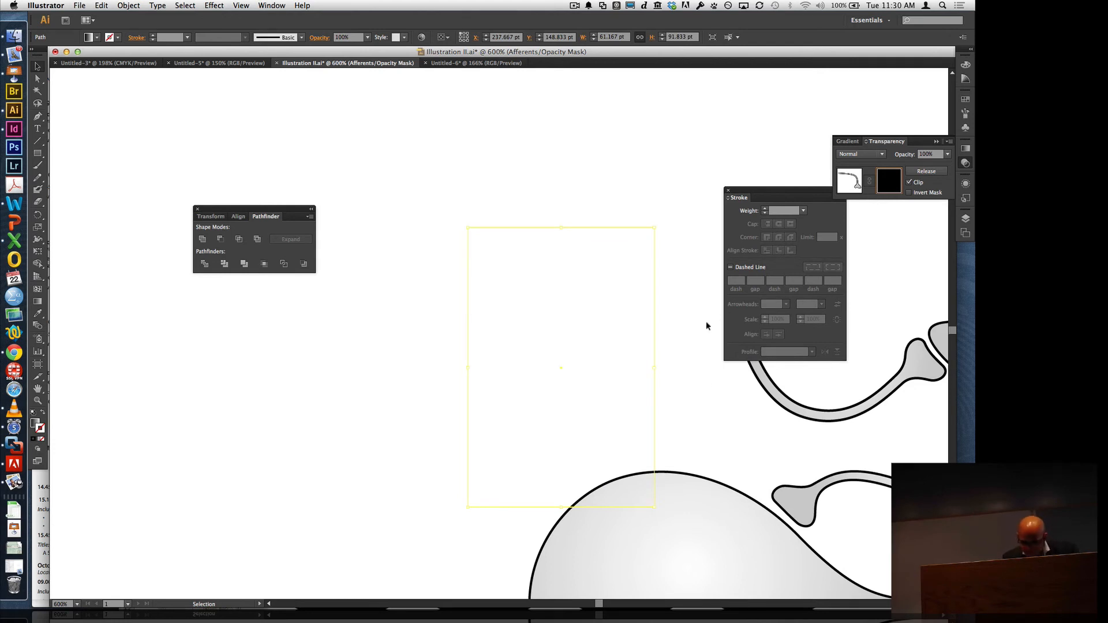
{"action": "left_click", "coordinate": [34, 423]}
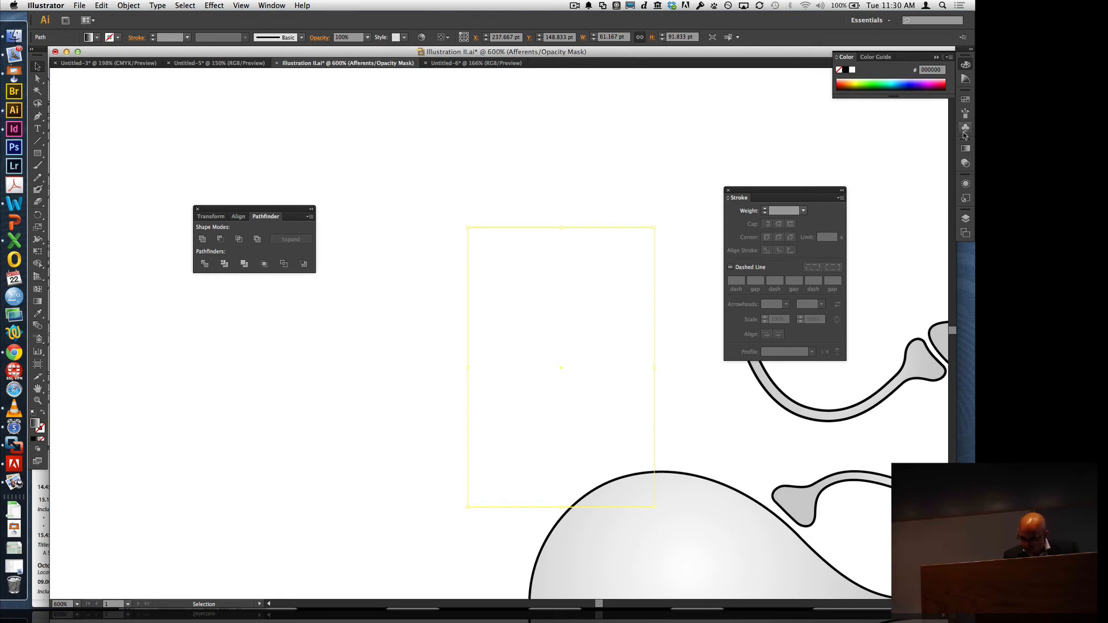
{"action": "left_click", "coordinate": [964, 165]}
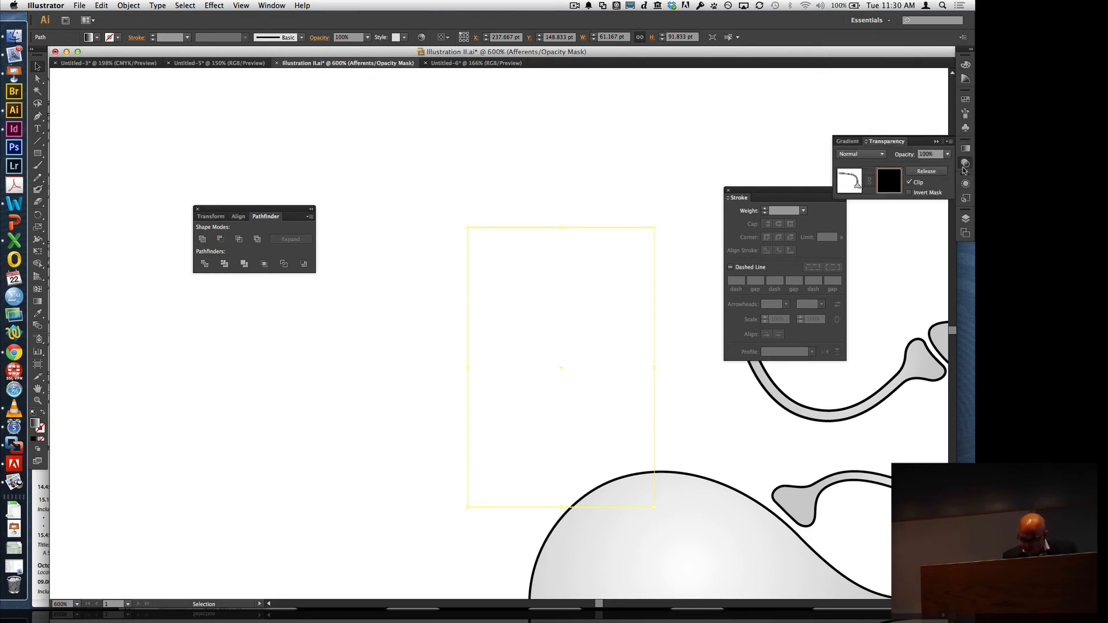
{"action": "left_click", "coordinate": [897, 183], "text": "alt"}
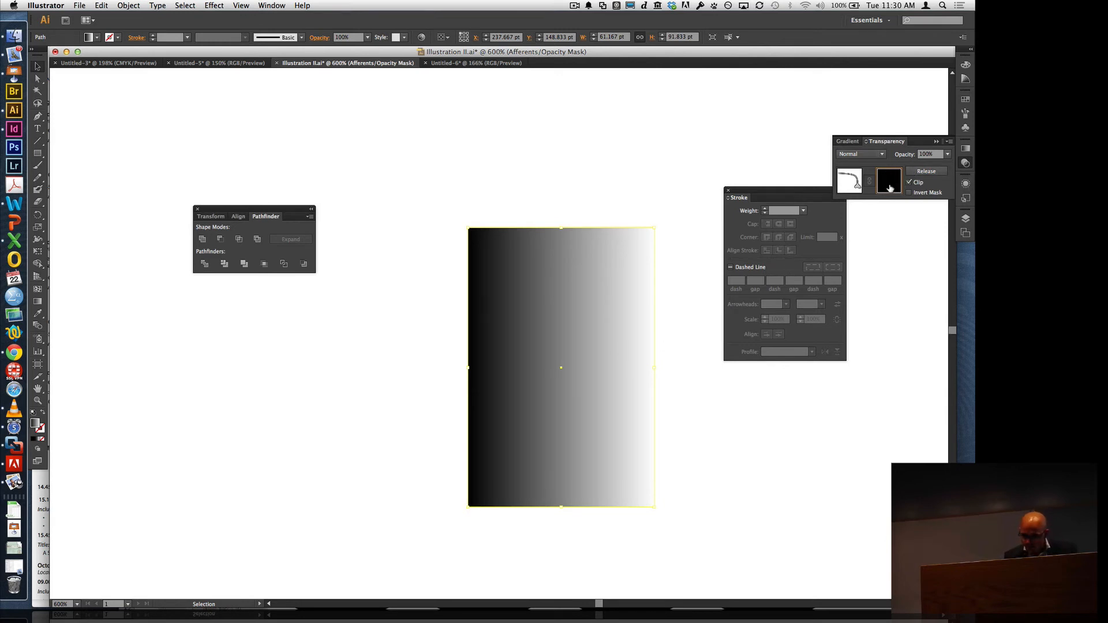
{"action": "left_click", "coordinate": [709, 299]}
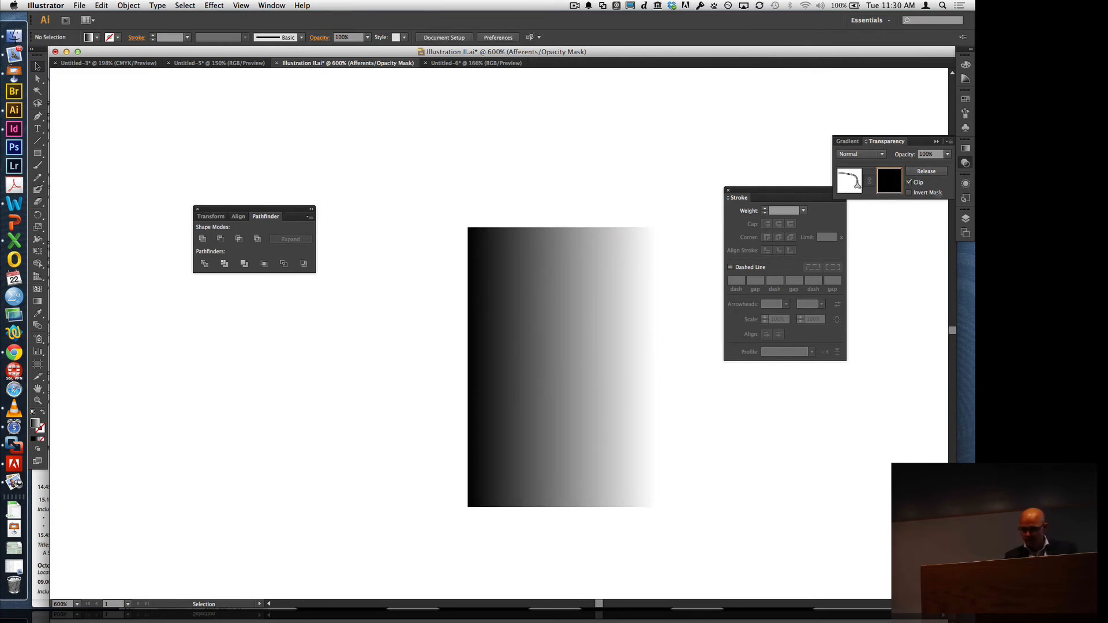
- Return to the artwork and reselect the masked afferent to check its opacity mask
{"action": "left_click", "coordinate": [848, 180]}
{"action": "left_click", "coordinate": [684, 368]}
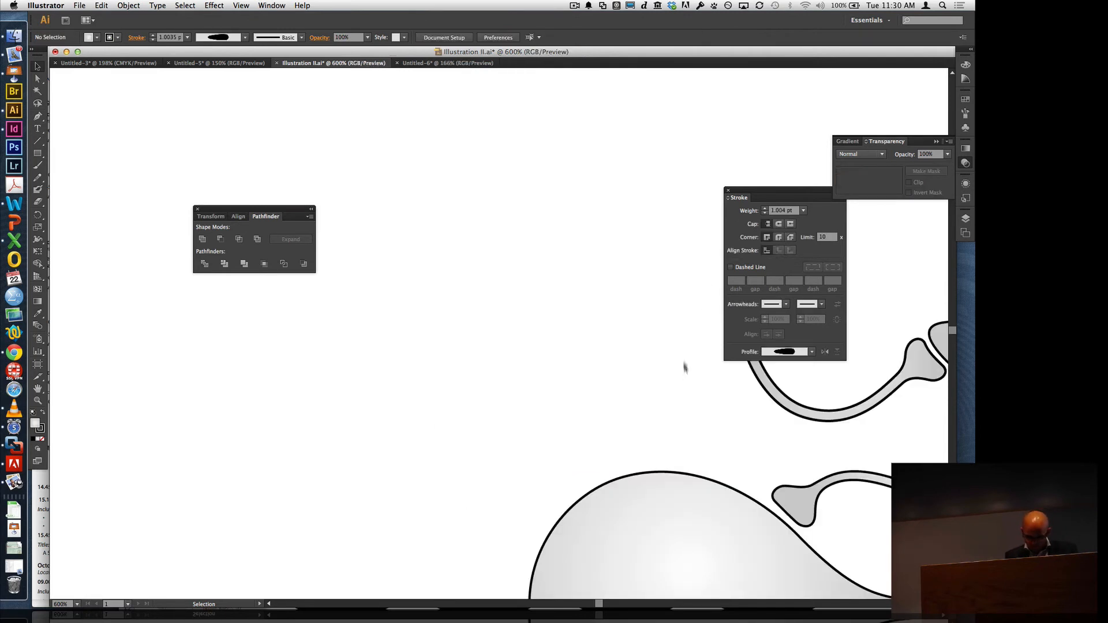
{"action": "left_click", "coordinate": [659, 371]}
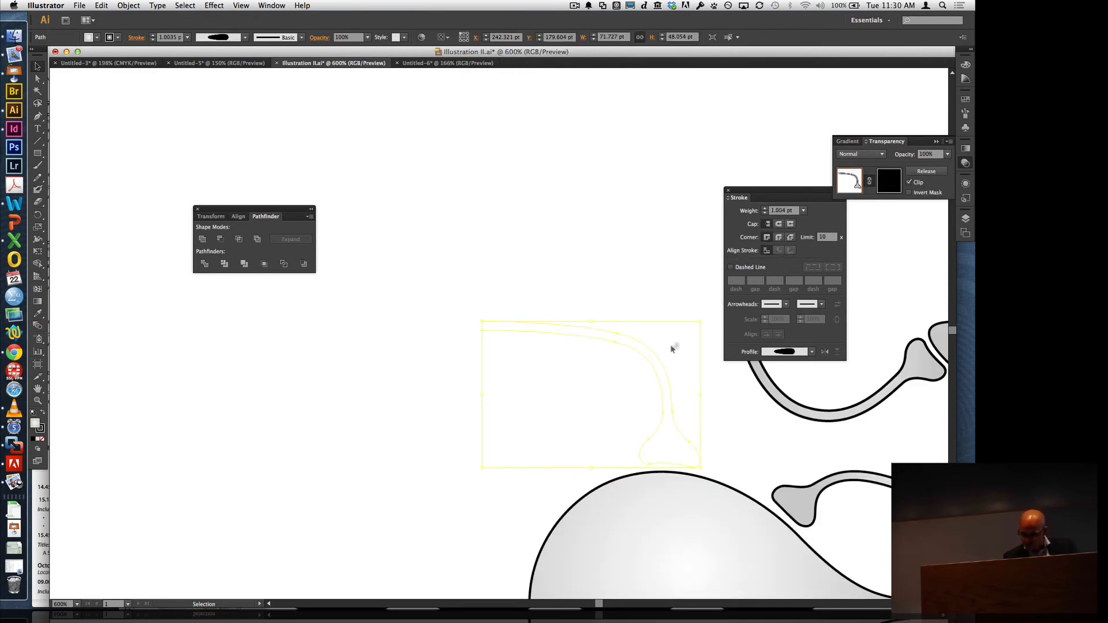
{"action": "left_click", "coordinate": [693, 271]}
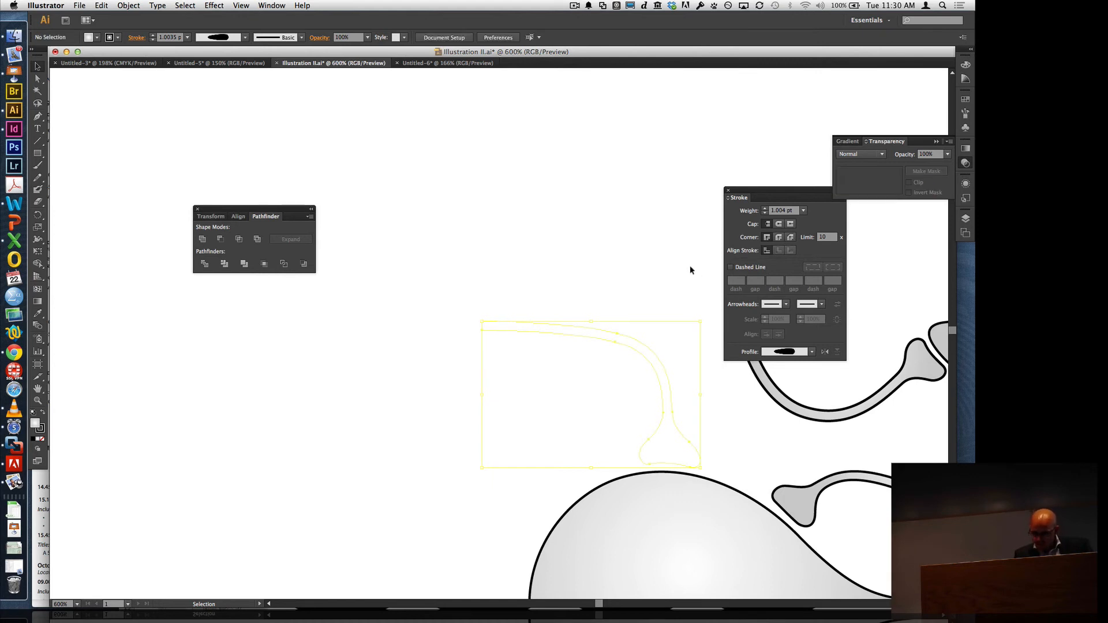
{"action": "left_click", "coordinate": [662, 418]}
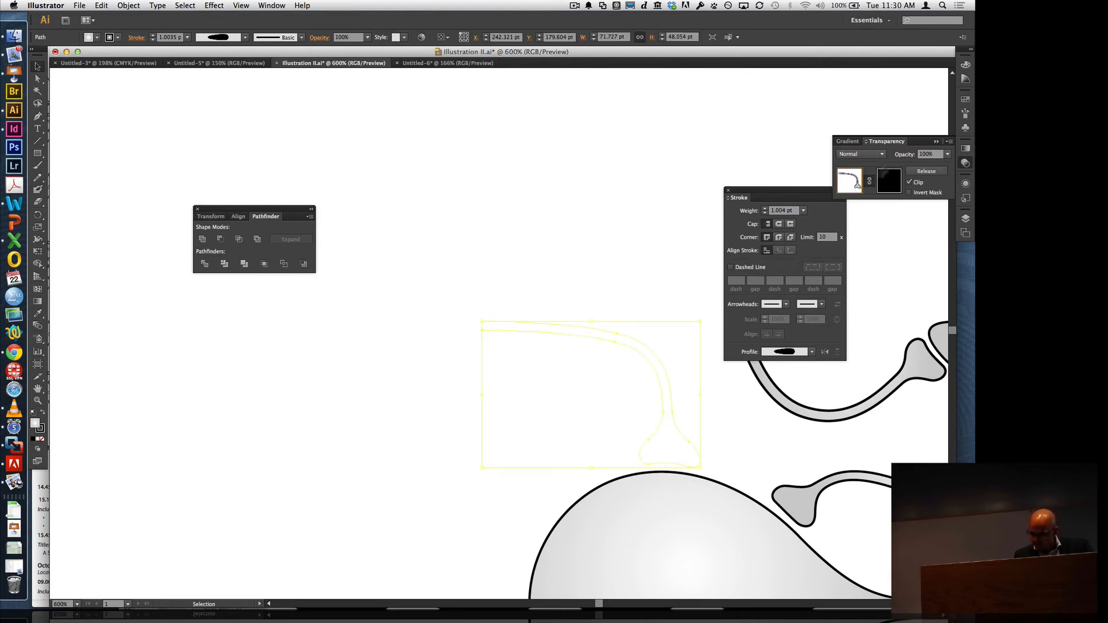
- Try again to paste the gradient rectangle into the afferent's opacity mask
{"action": "left_click", "coordinate": [895, 189]}
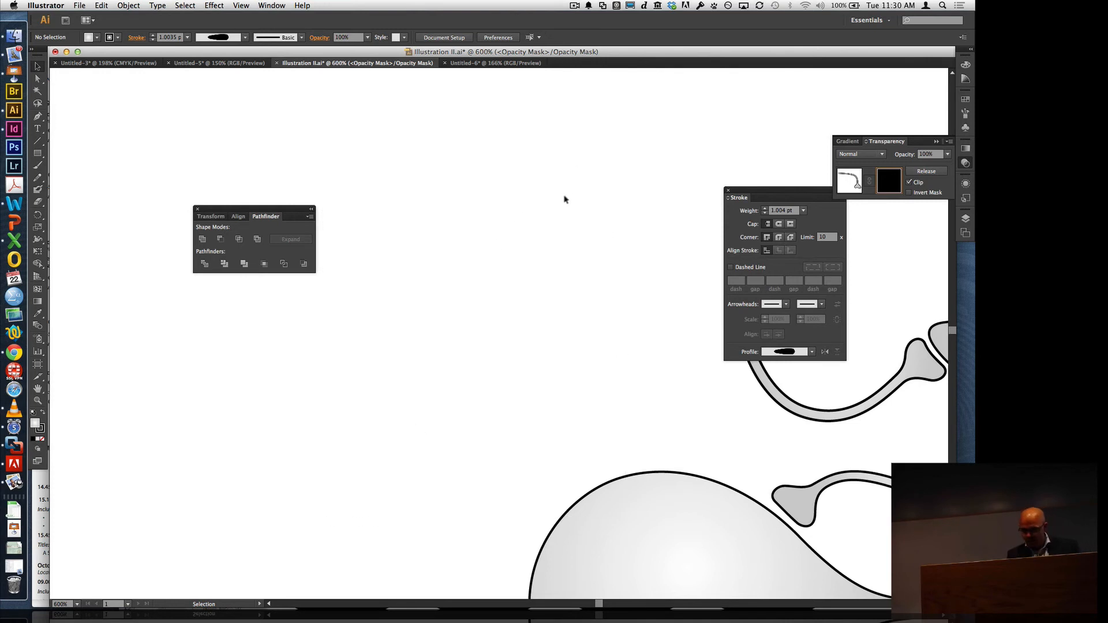
{"action": "key", "text": "super+a"}
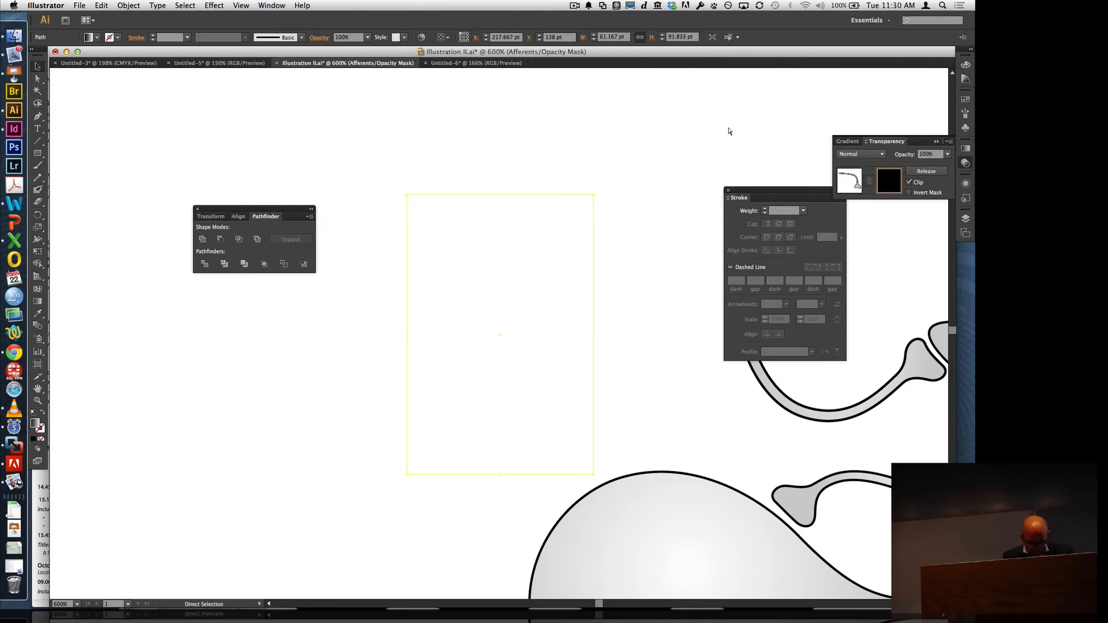
{"action": "left_click", "coordinate": [677, 120]}
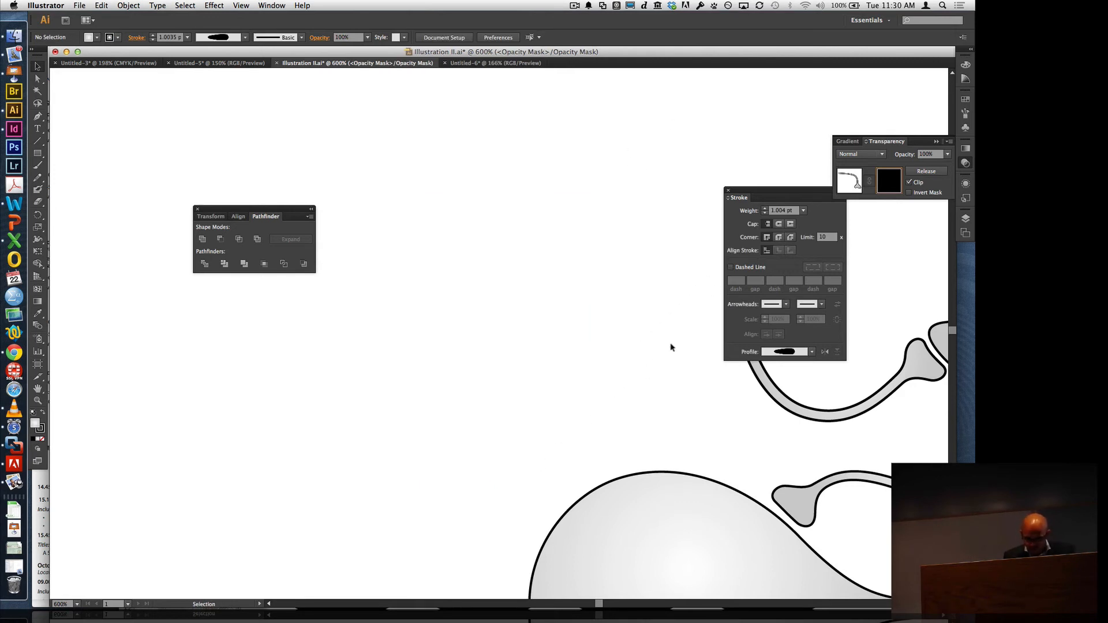
{"action": "left_click", "coordinate": [847, 183]}
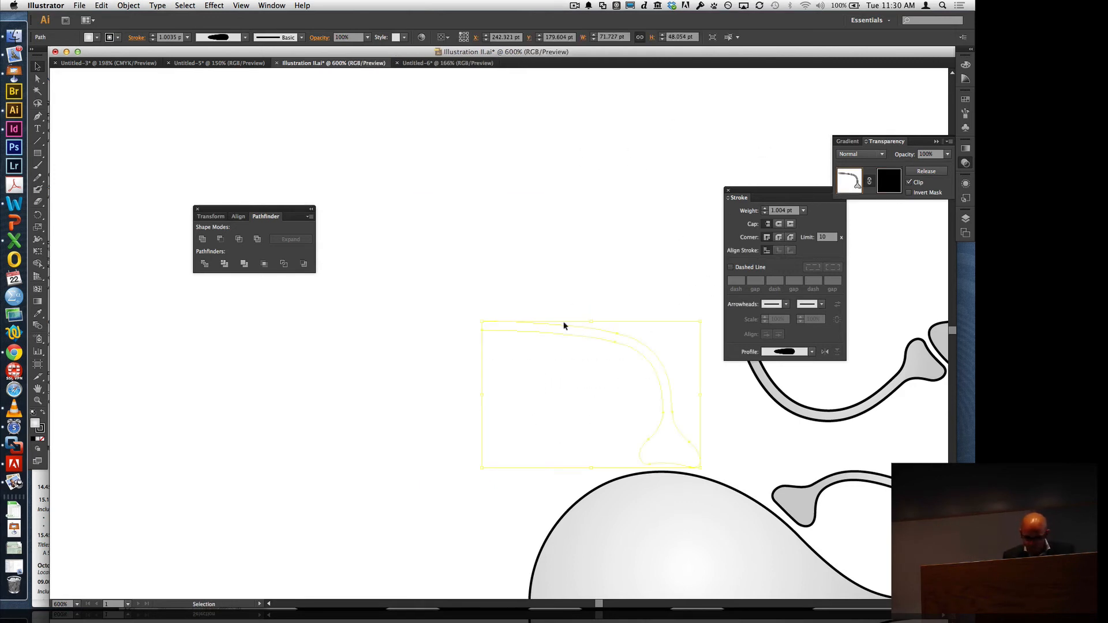
- Edit the afferent's opacity mask and draw a rectangle about 84.5 by 86 pt in it that encloses the whole afferent
{"action": "left_click", "coordinate": [893, 180]}
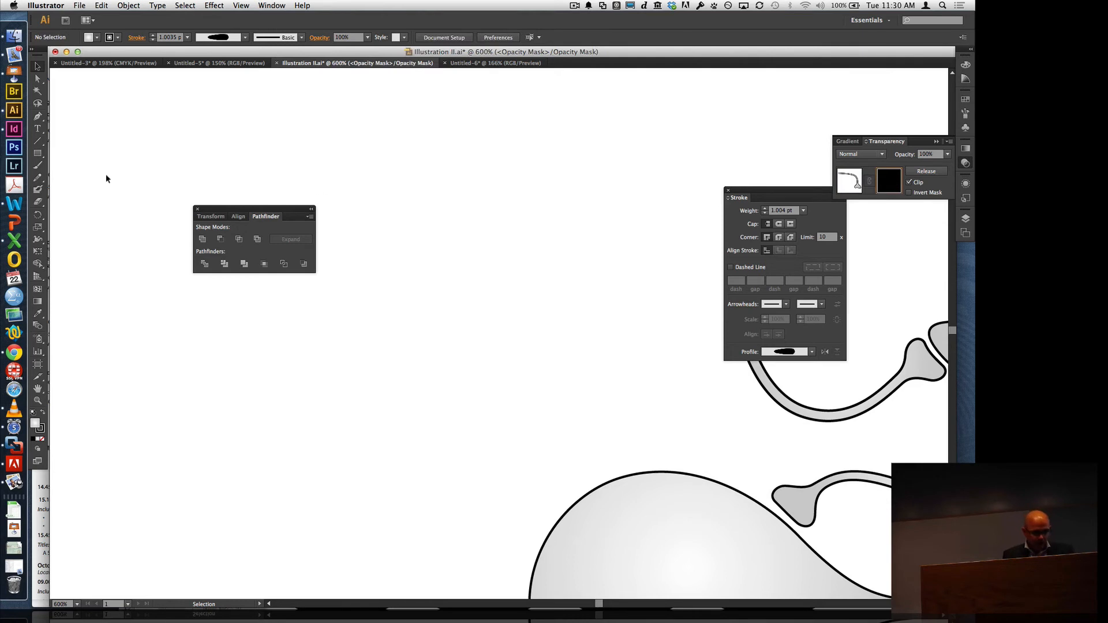
{"action": "left_click", "coordinate": [38, 153]}
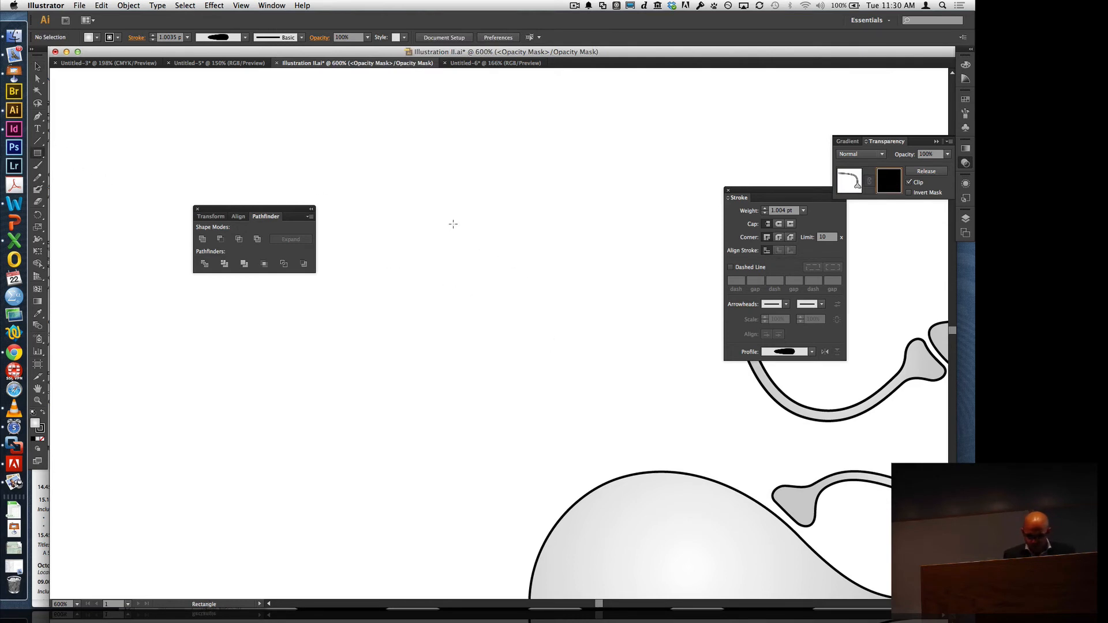
{"action": "left_click_drag", "start_coordinate": [453, 224], "coordinate": [710, 485]}
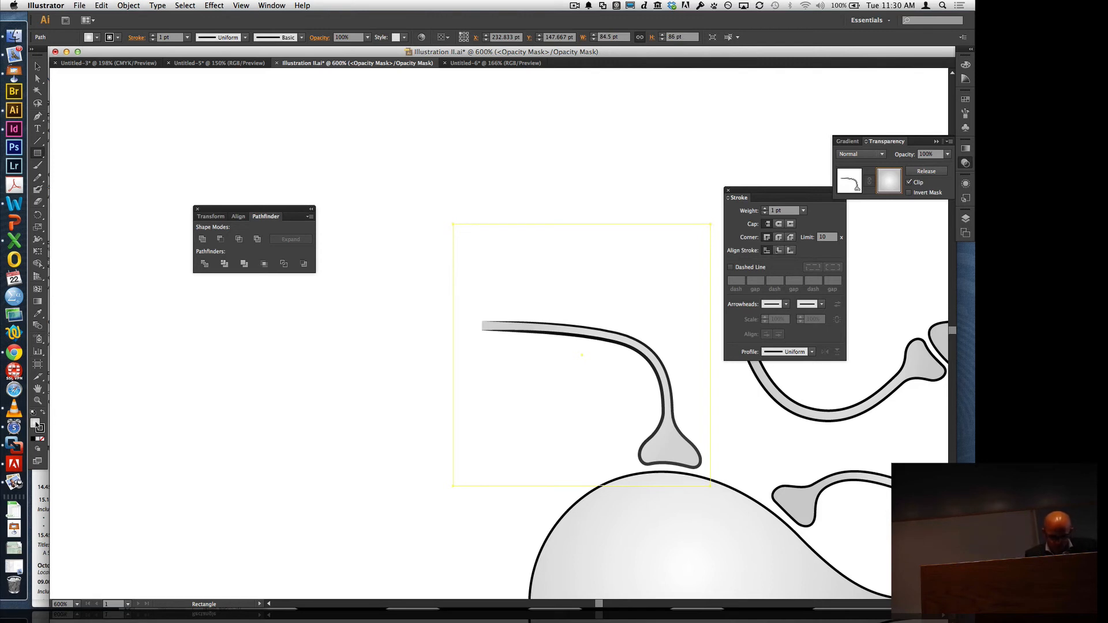
- Set the start color of the mask rectangle's gradient to black (K 100%)
{"action": "left_click", "coordinate": [97, 38]}
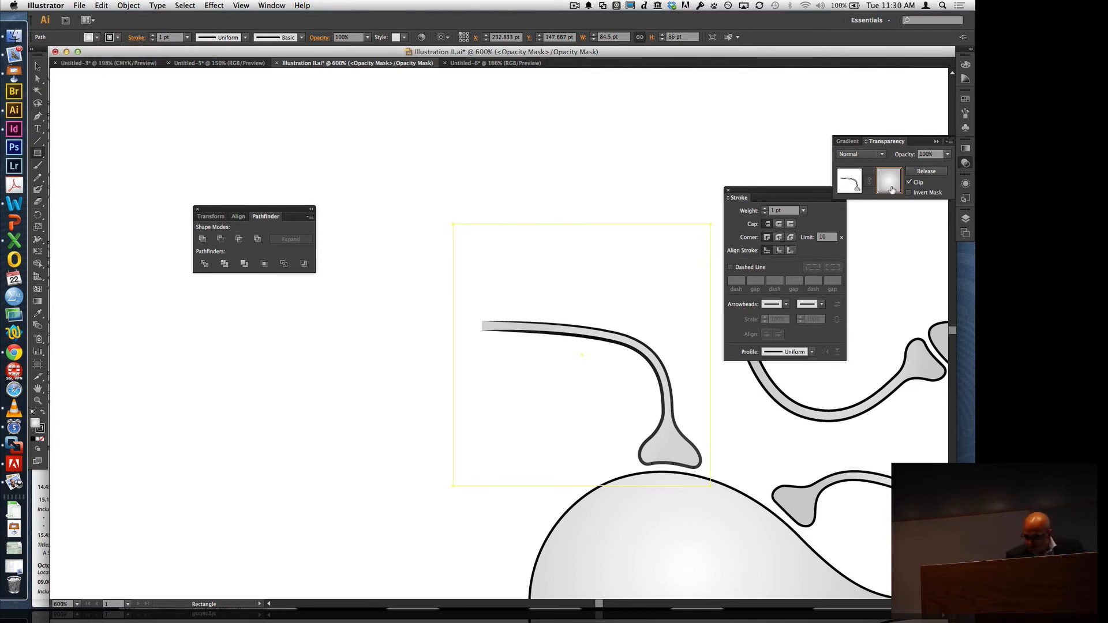
{"action": "left_click", "coordinate": [965, 149]}
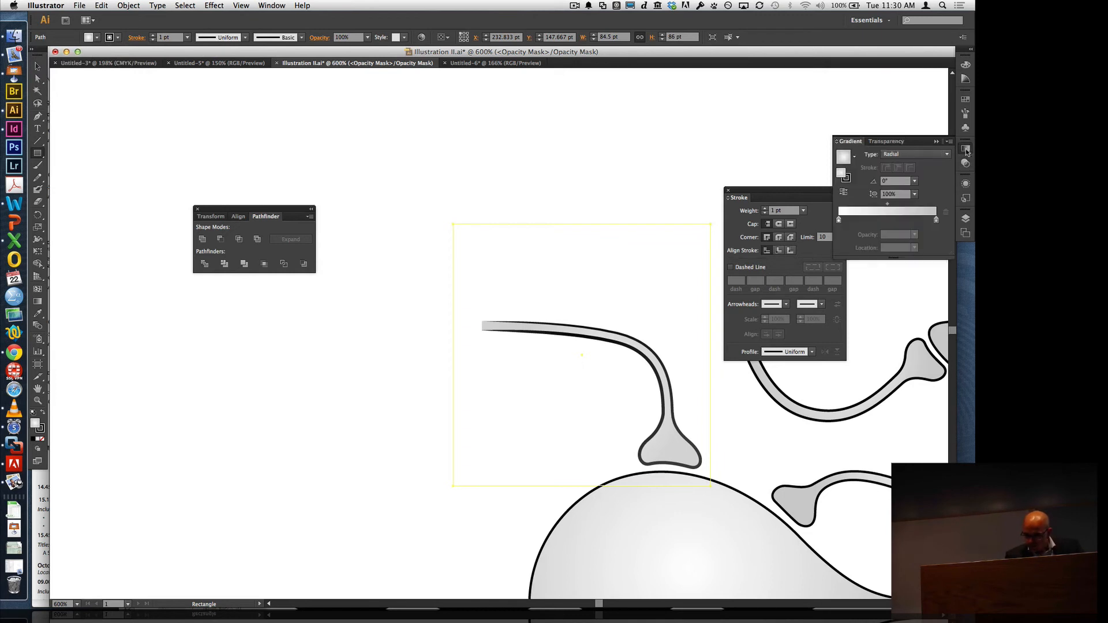
{"action": "double_click", "coordinate": [839, 221]}
{"action": "left_click_drag", "start_coordinate": [852, 261], "coordinate": [915, 260]}
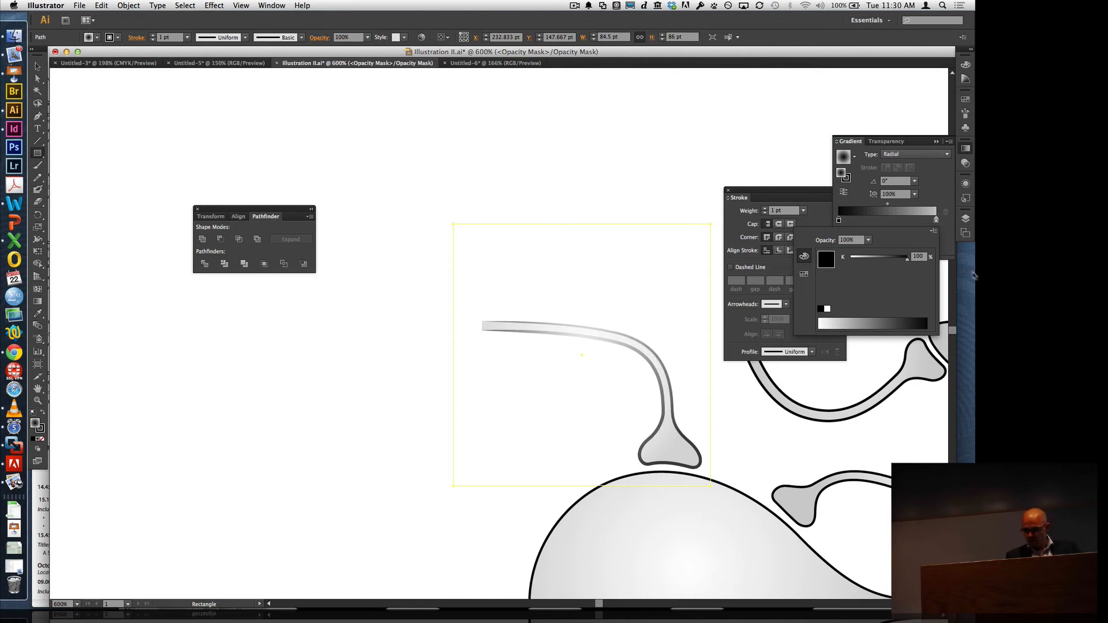
- Change the mask rectangle's gradient to linear and set its end color to white (K 0%)
{"action": "left_click", "coordinate": [898, 154]}
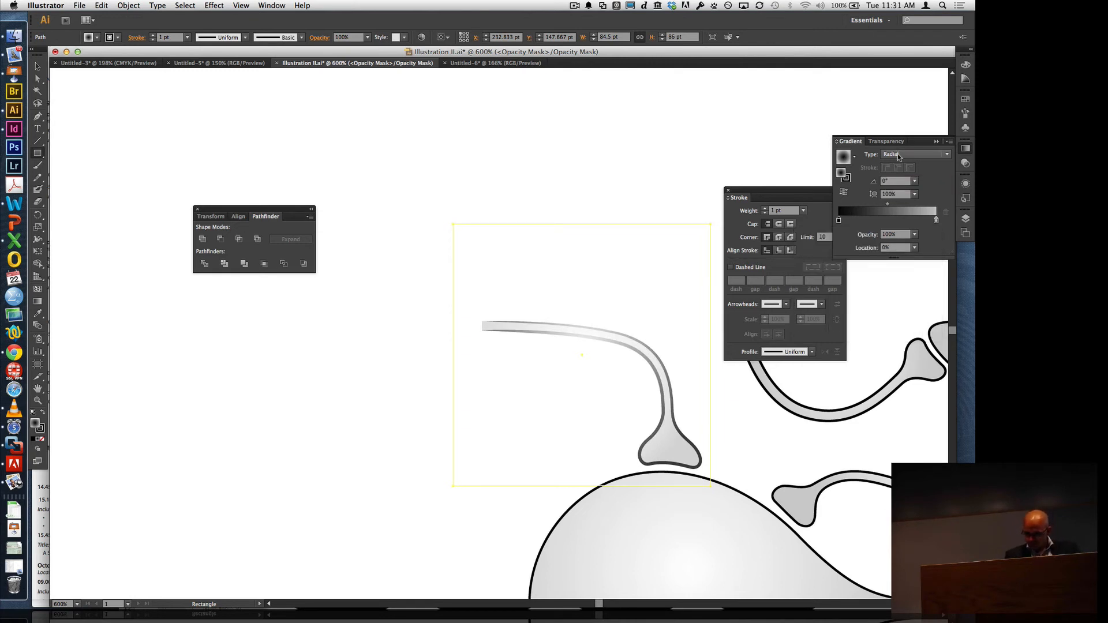
{"action": "left_click", "coordinate": [898, 153]}
{"action": "left_click", "coordinate": [899, 165]}
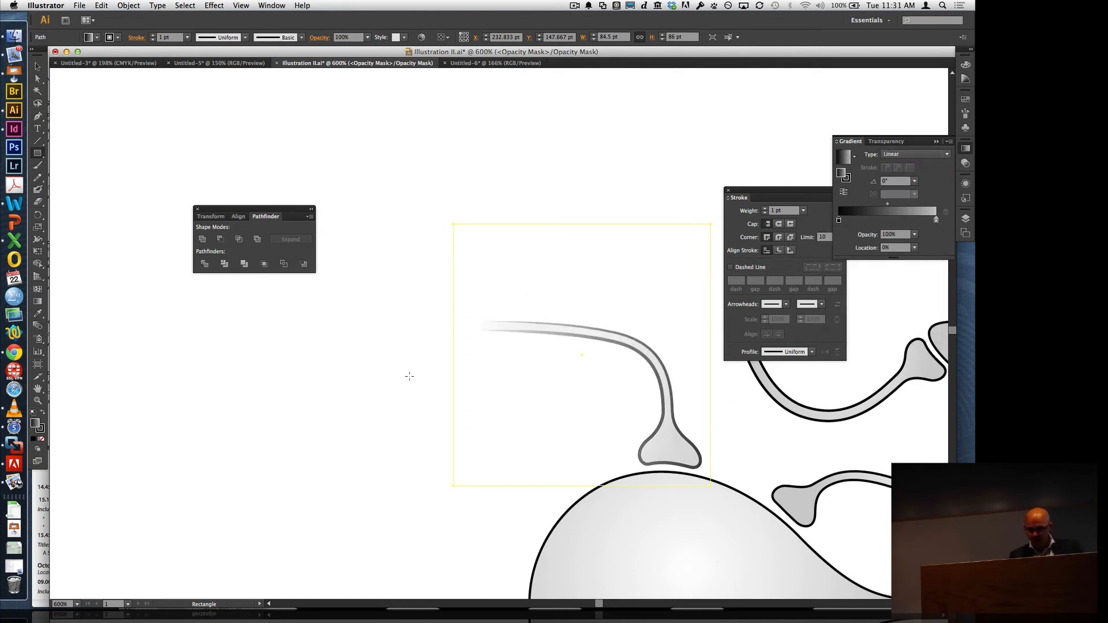
{"action": "double_click", "coordinate": [936, 220]}
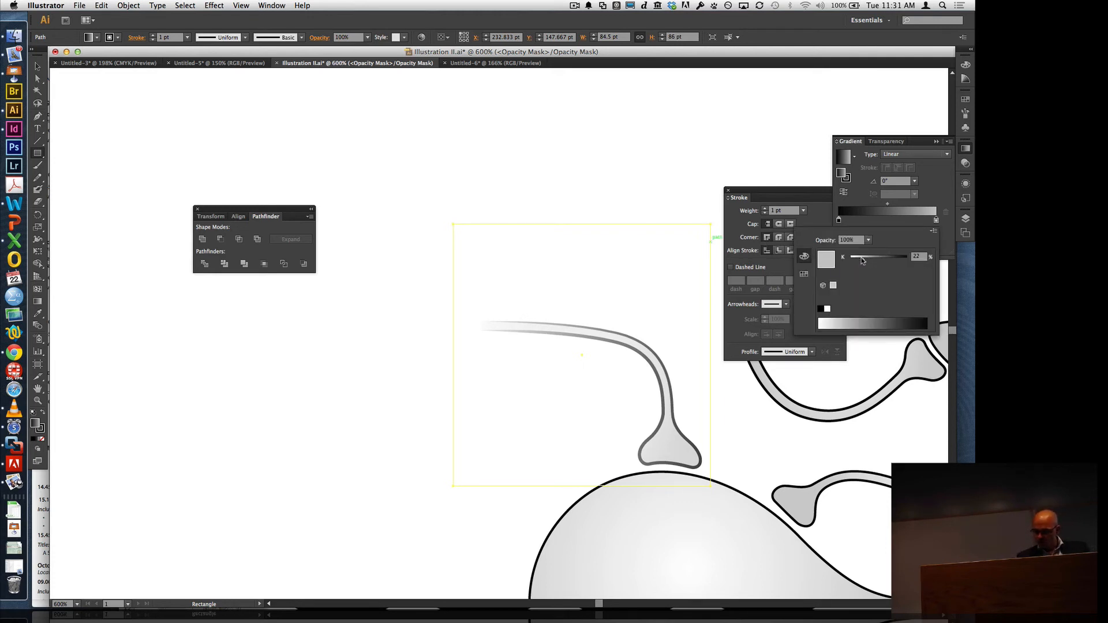
{"action": "left_click_drag", "start_coordinate": [862, 260], "coordinate": [816, 268]}
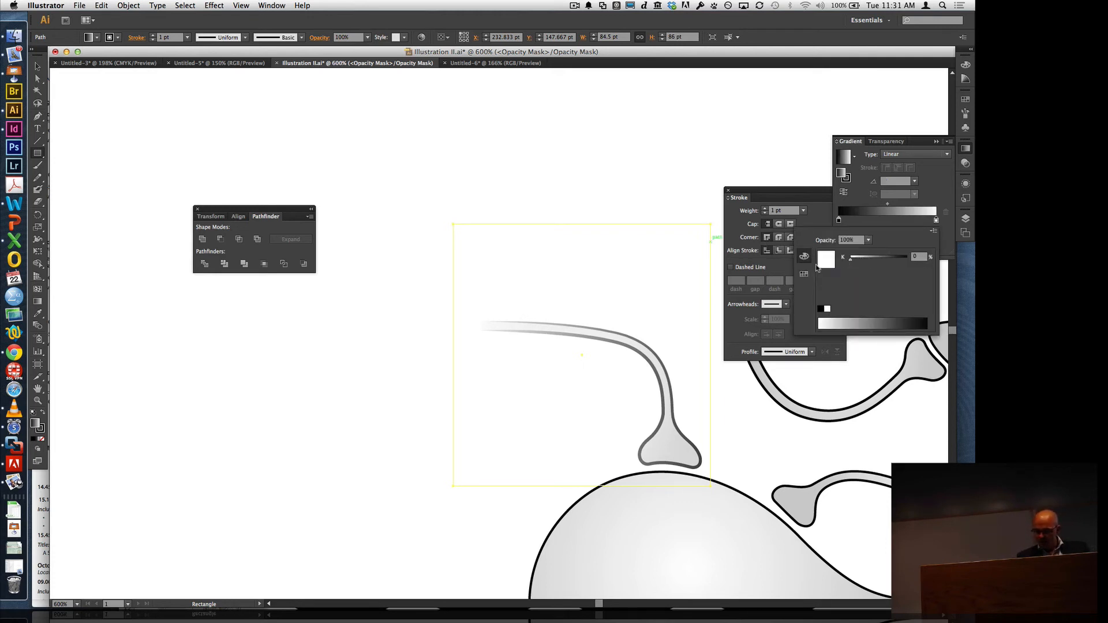
- Narrow the mask rectangle to about 75 pt wide so its black edge meets the afferent's open end
{"action": "left_click", "coordinate": [37, 67]}
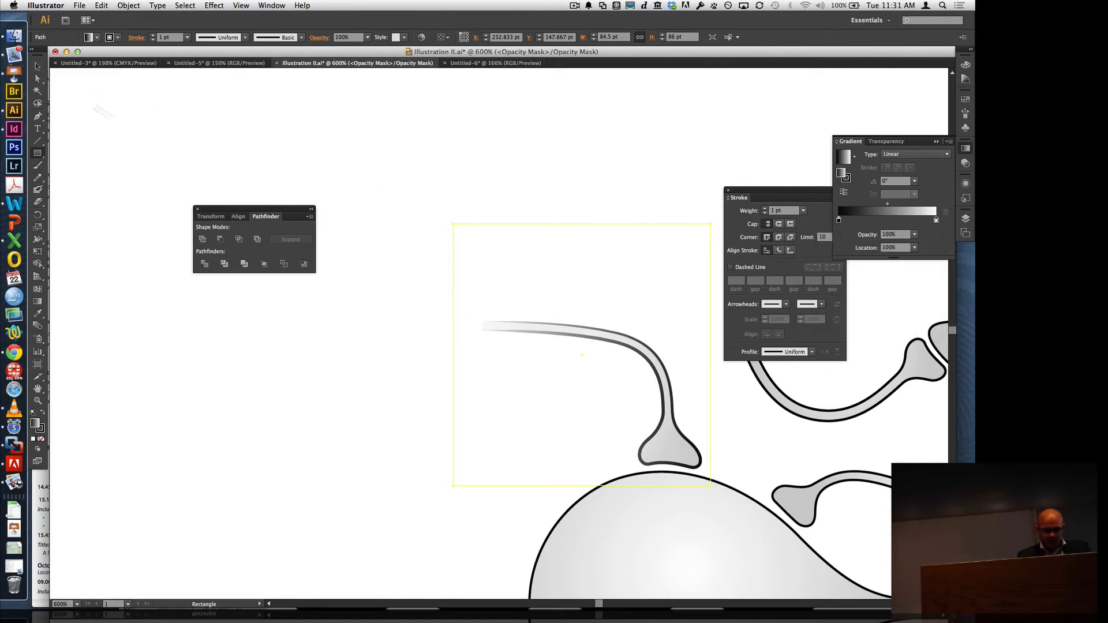
{"action": "left_click", "coordinate": [37, 66]}
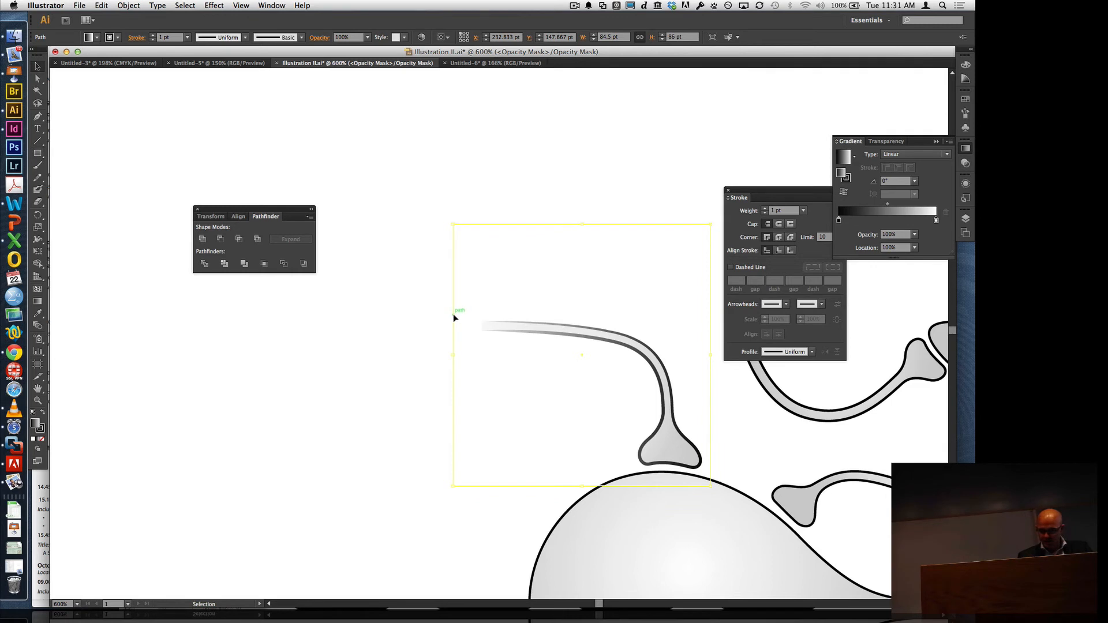
{"action": "left_click_drag", "start_coordinate": [455, 356], "coordinate": [482, 358]}
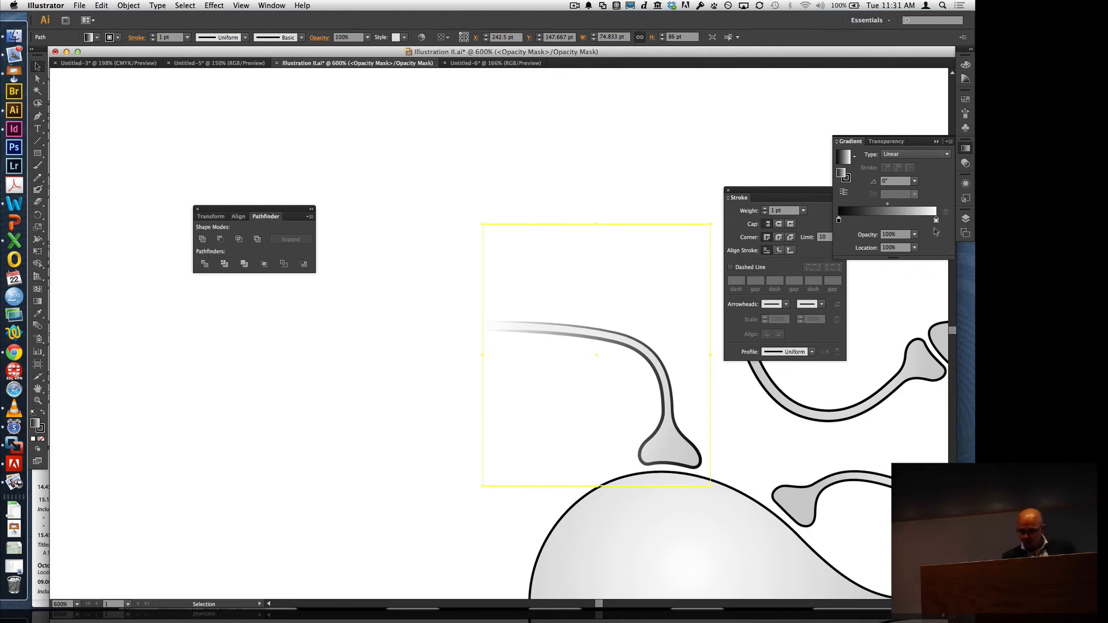
- Add a second white gradient stop at about 66% and display the opacity mask's content on its own
{"action": "left_click_drag", "start_coordinate": [935, 222], "coordinate": [903, 221]}
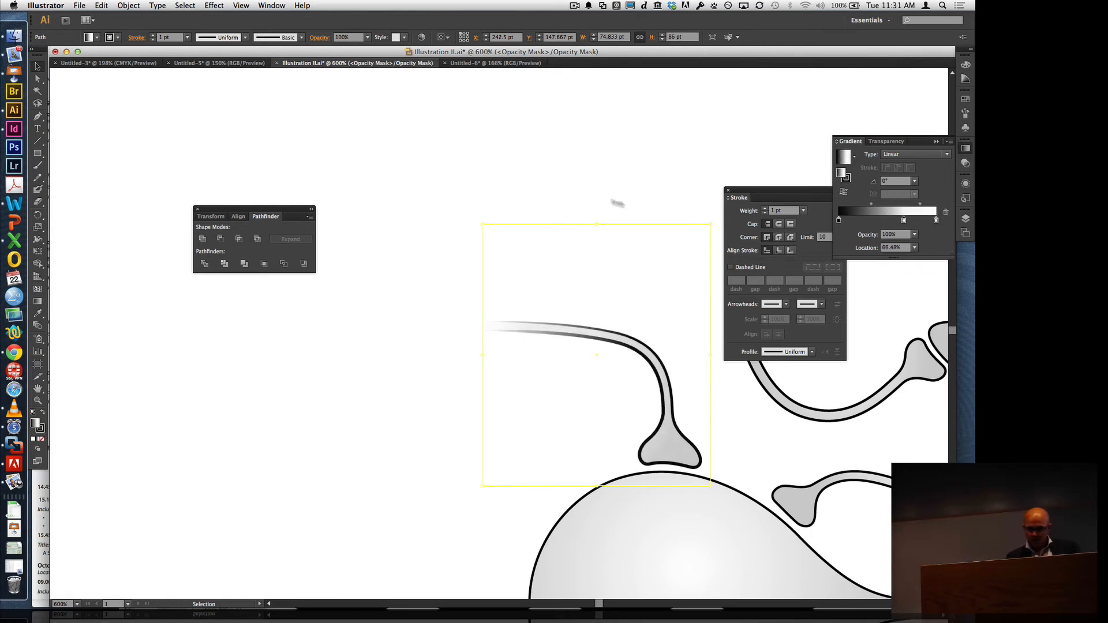
{"action": "left_click", "coordinate": [964, 165]}
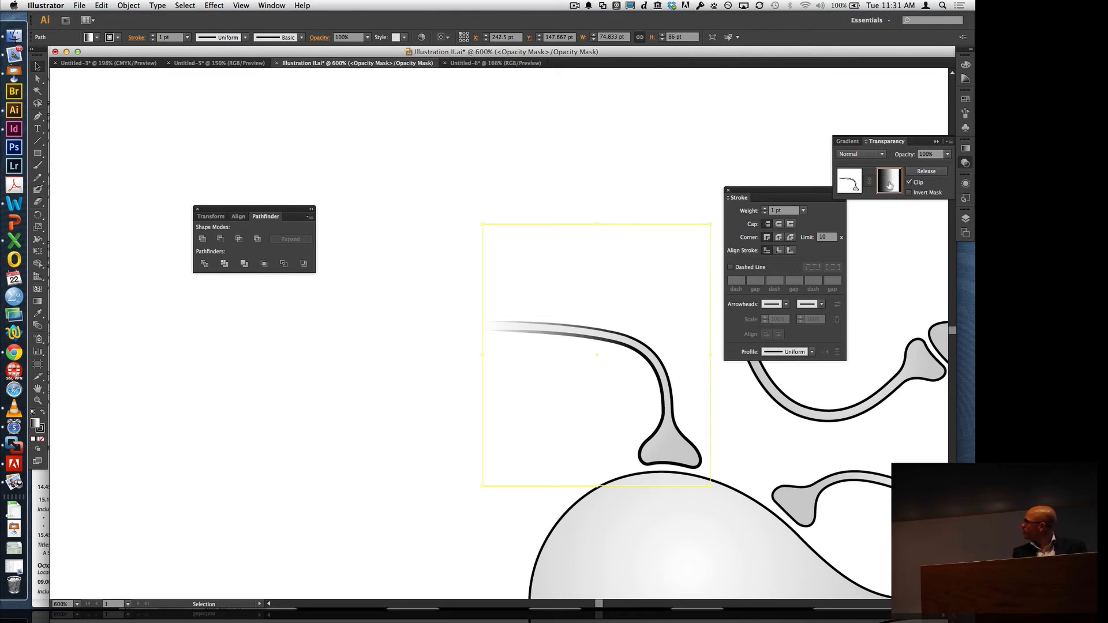
{"action": "left_click", "coordinate": [893, 179], "text": "alt"}
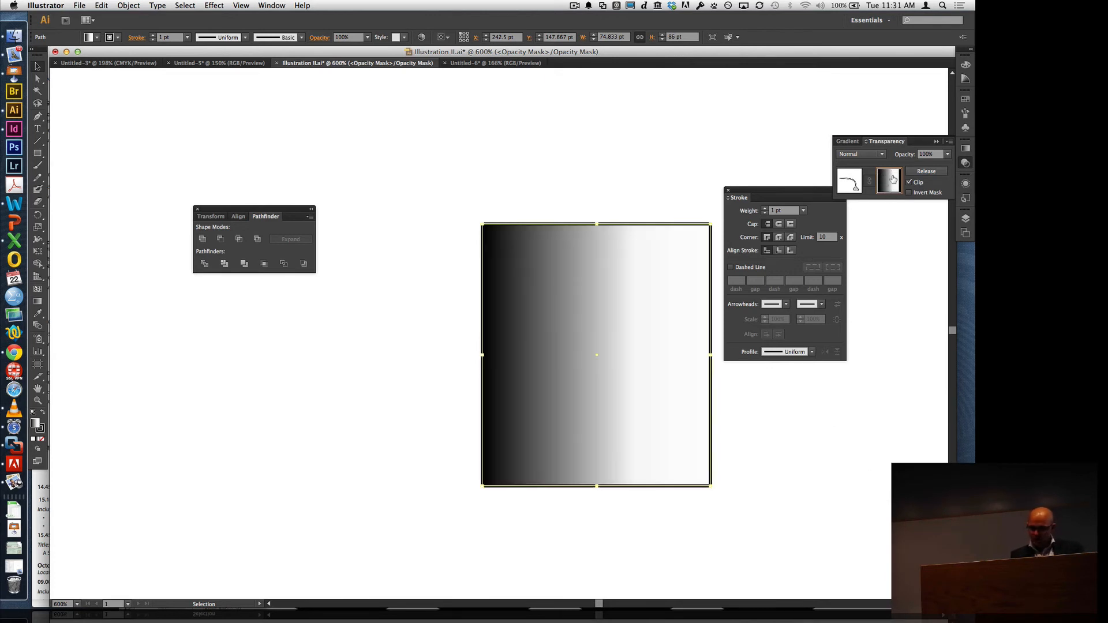
- Leave opacity mask editing, return to the afferent's artwork and clear the selection
{"action": "left_click", "coordinate": [893, 179], "text": "alt"}
{"action": "left_click", "coordinate": [892, 179], "text": "alt"}
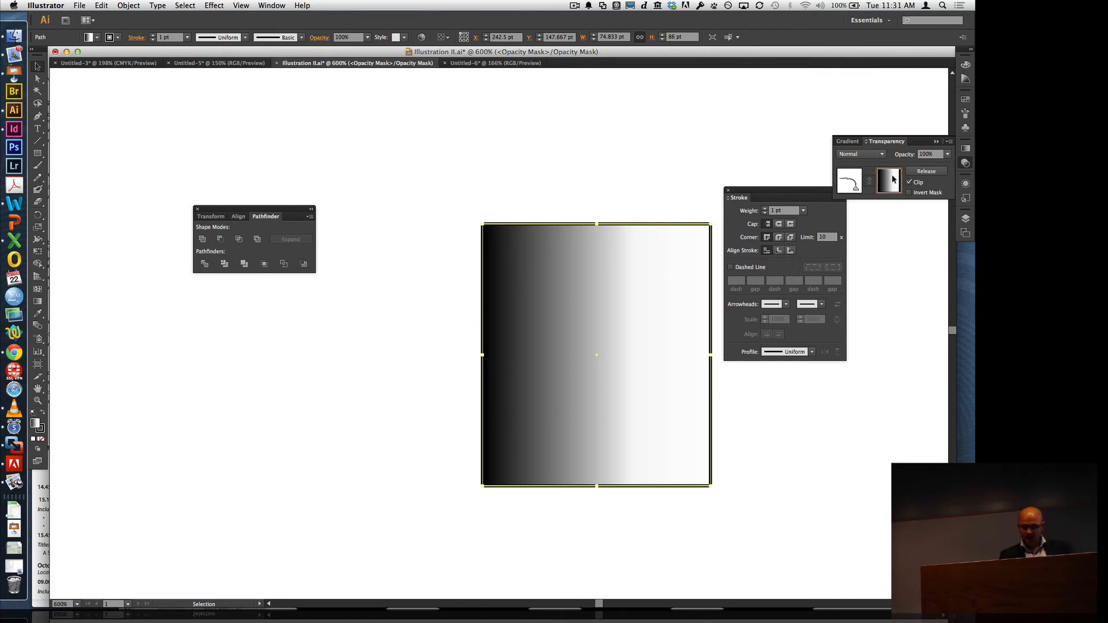
{"action": "left_click", "coordinate": [851, 180]}
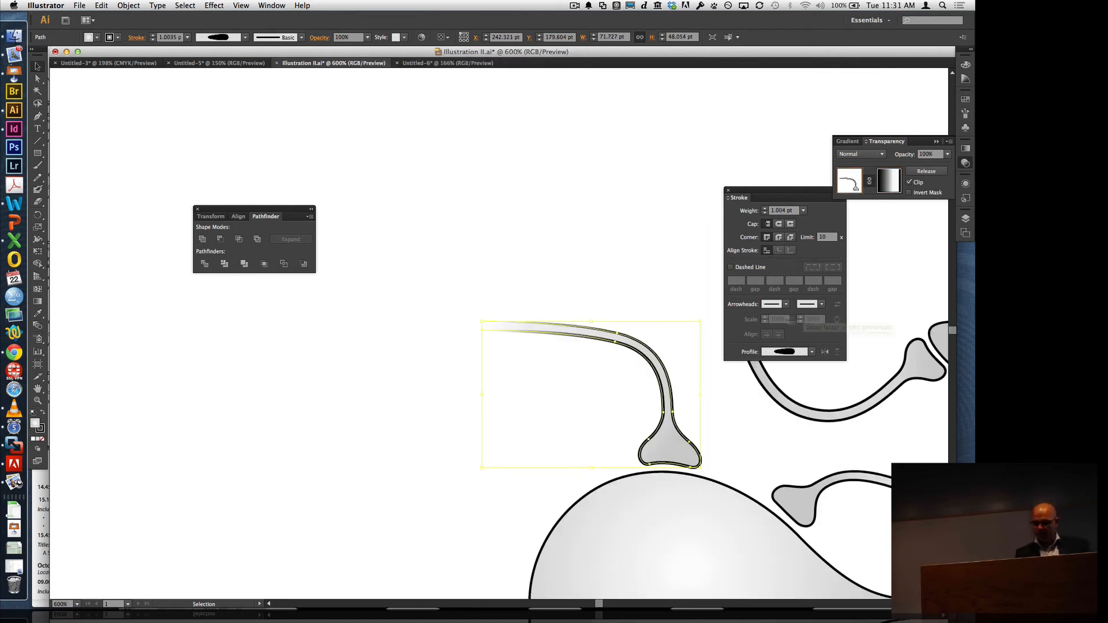
{"action": "left_click", "coordinate": [452, 276]}
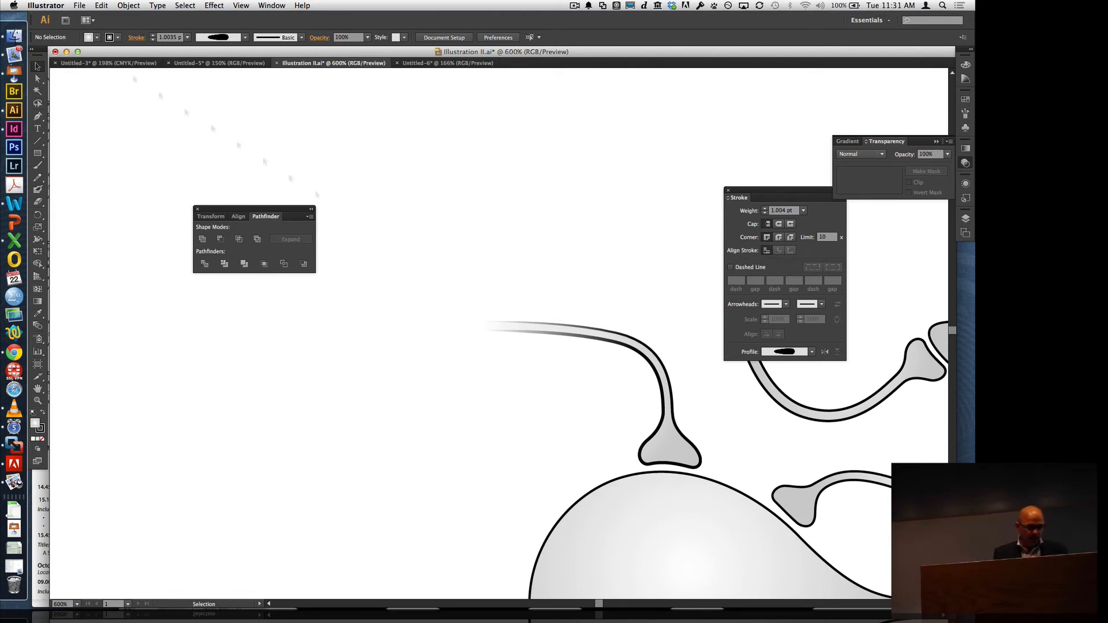
- Draw a rectangle about 49 by 96 pt over the afferent's faded end and fill it with the dark blue swatch
{"action": "left_click", "coordinate": [37, 152]}
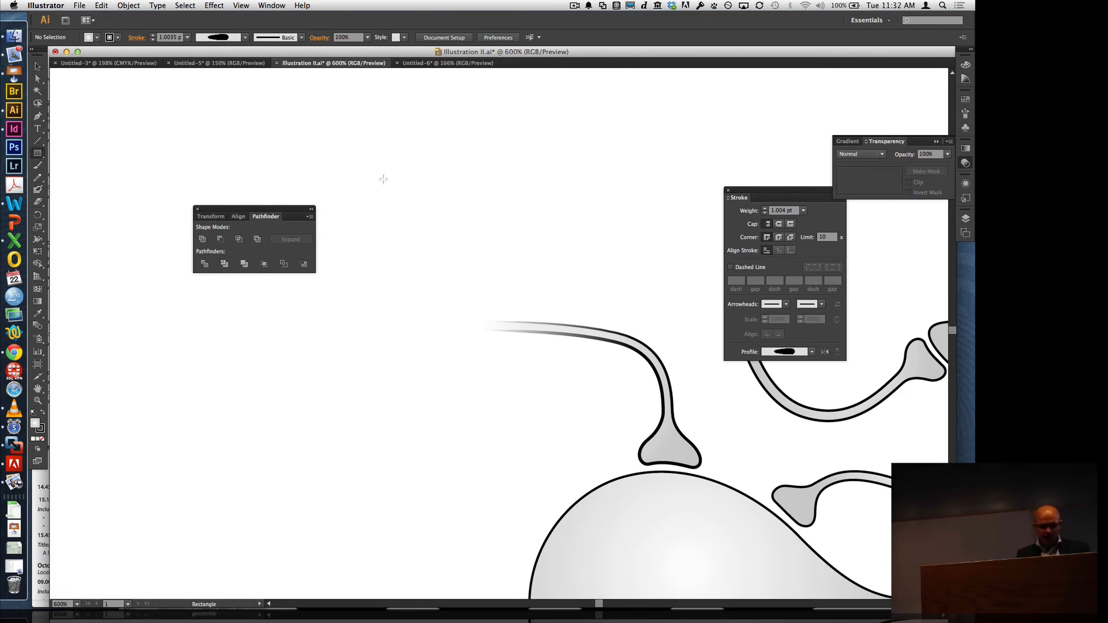
{"action": "left_click_drag", "start_coordinate": [383, 172], "coordinate": [535, 464]}
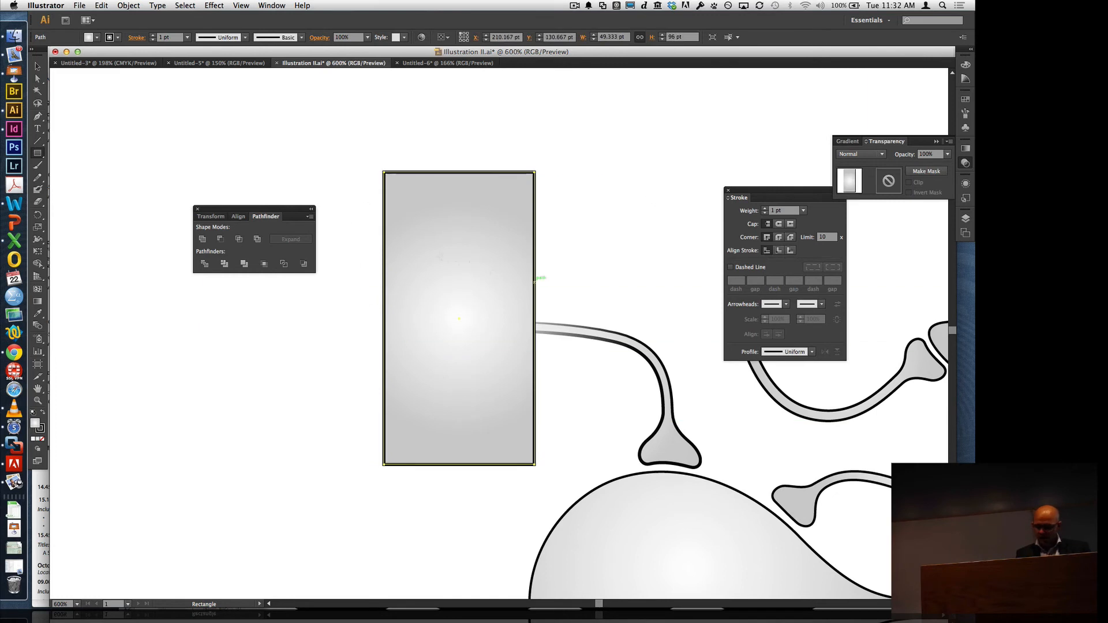
{"action": "left_click", "coordinate": [966, 100]}
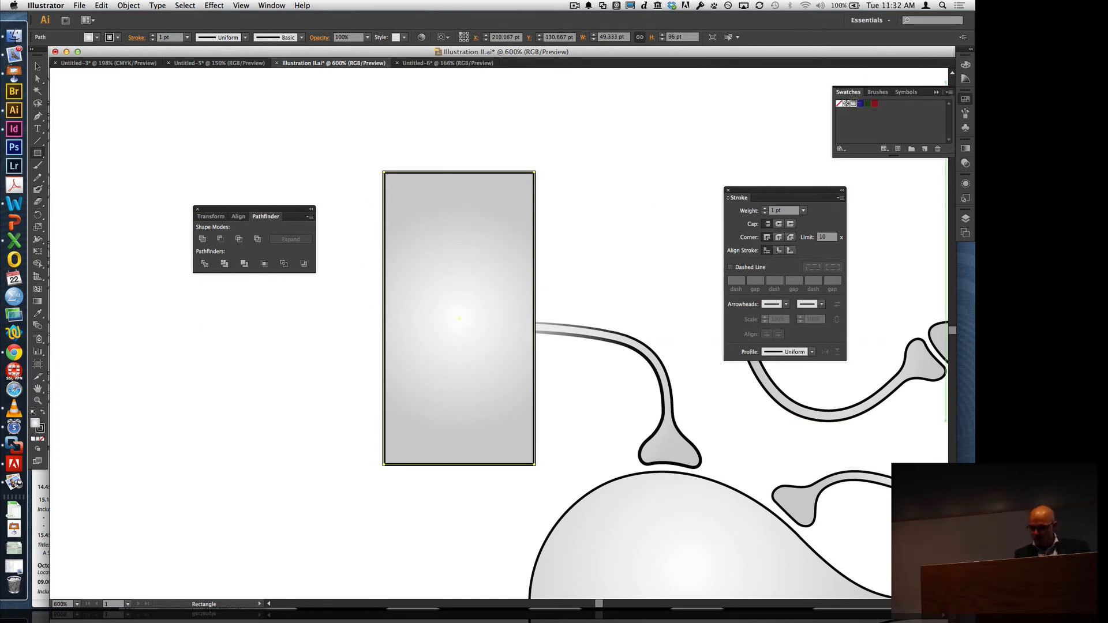
{"action": "left_click", "coordinate": [860, 104]}
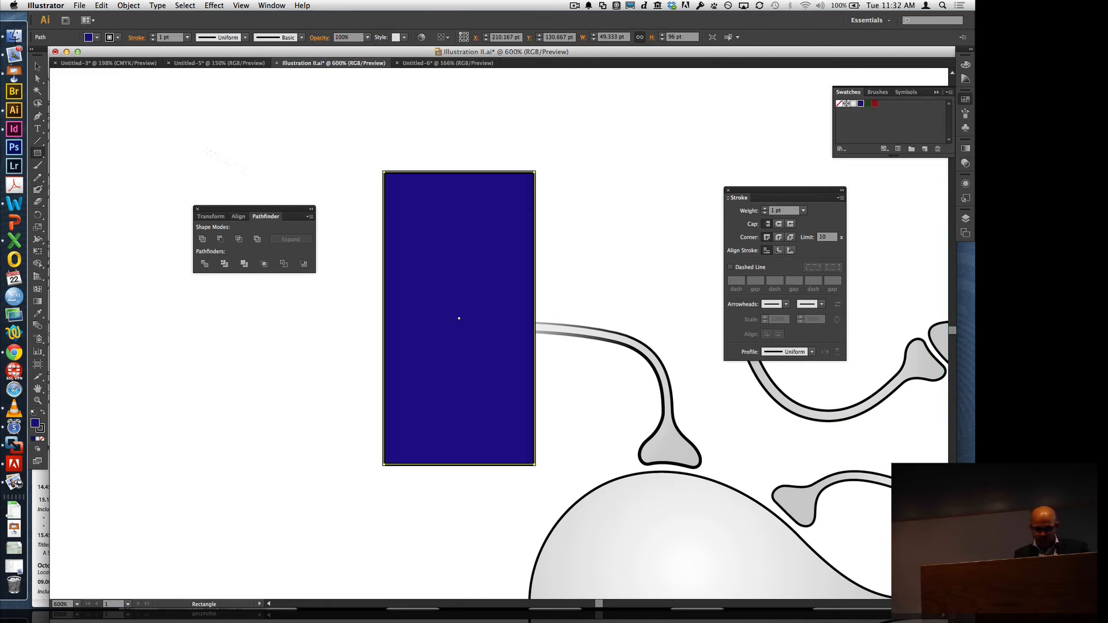
- Send the blue rectangle to the back and shift and widen it to about 70 pt behind the faded afferent
{"action": "left_click", "coordinate": [38, 65]}
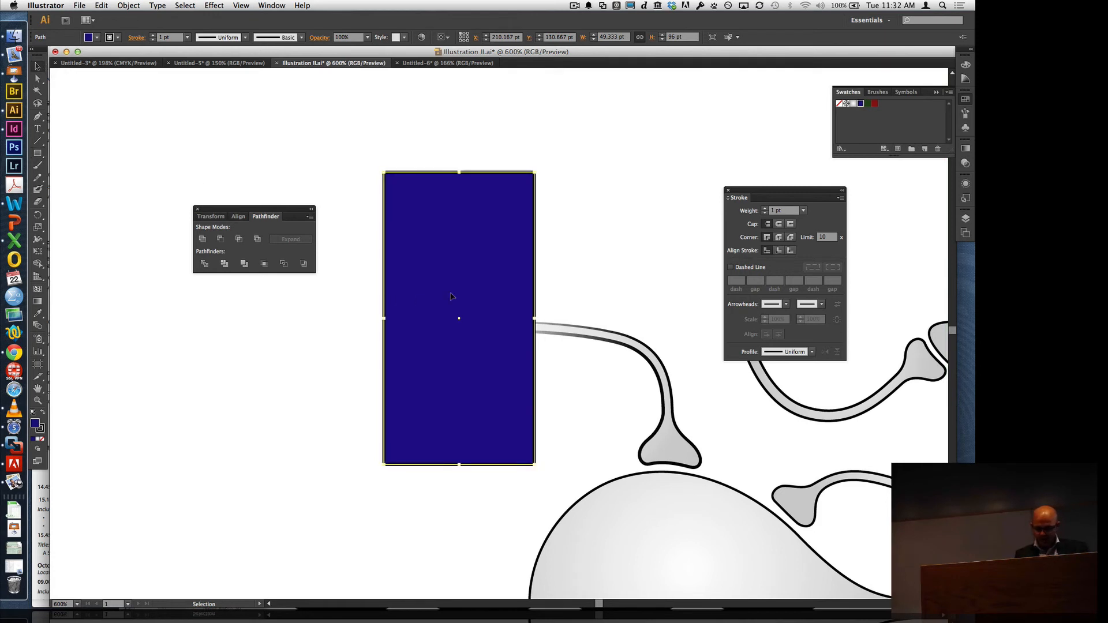
{"action": "right_click", "coordinate": [451, 296]}
{"action": "mouse_move", "coordinate": [495, 433]}
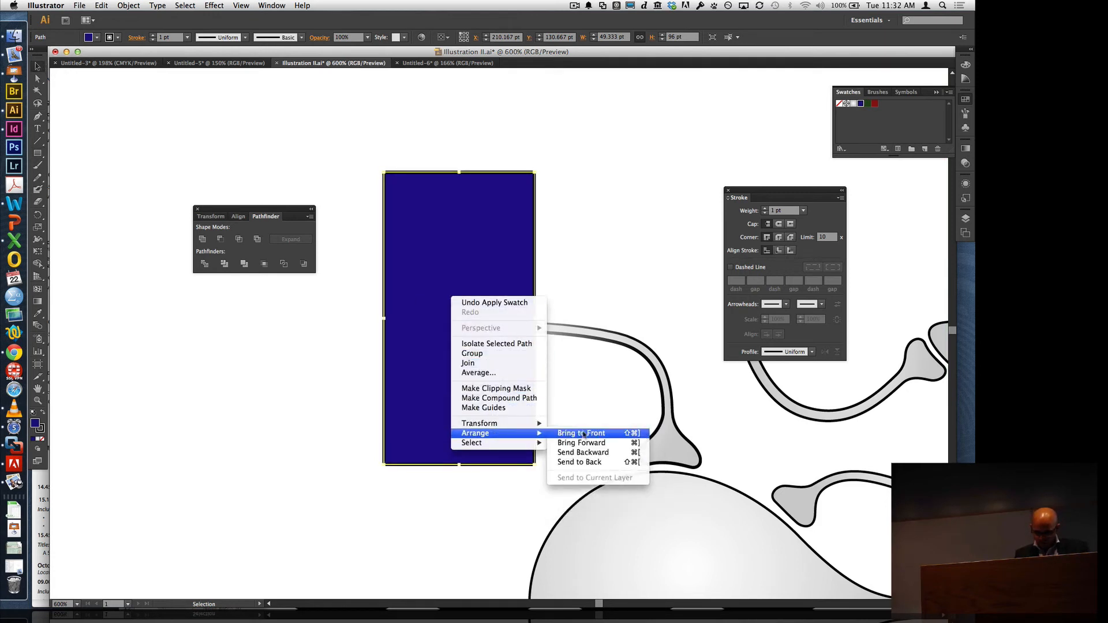
{"action": "left_click", "coordinate": [582, 462]}
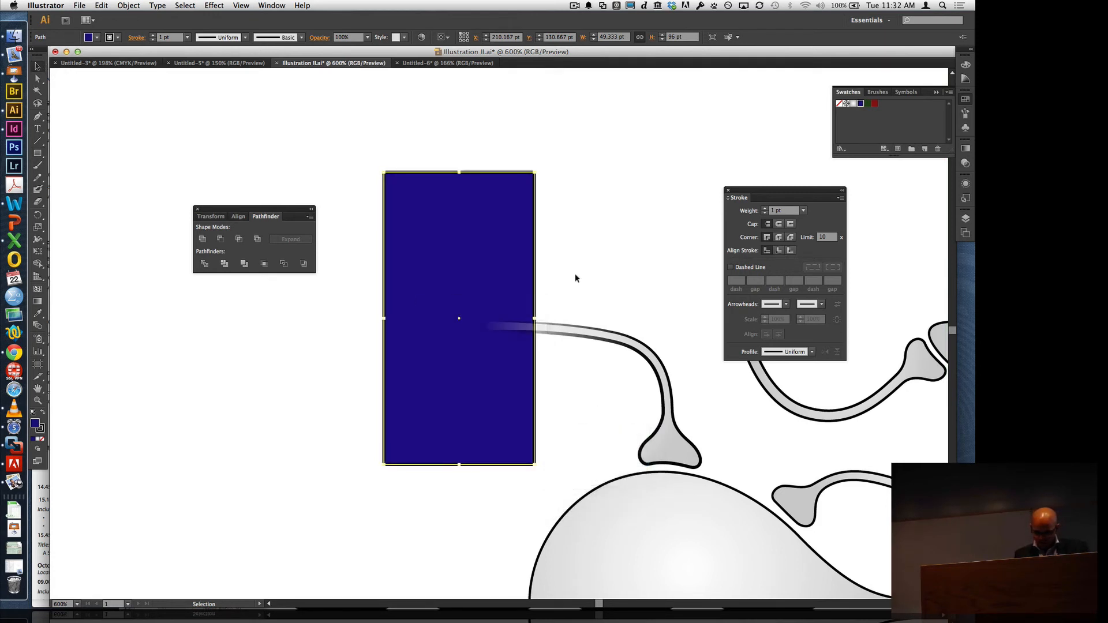
{"action": "left_click_drag", "start_coordinate": [502, 272], "coordinate": [561, 275]}
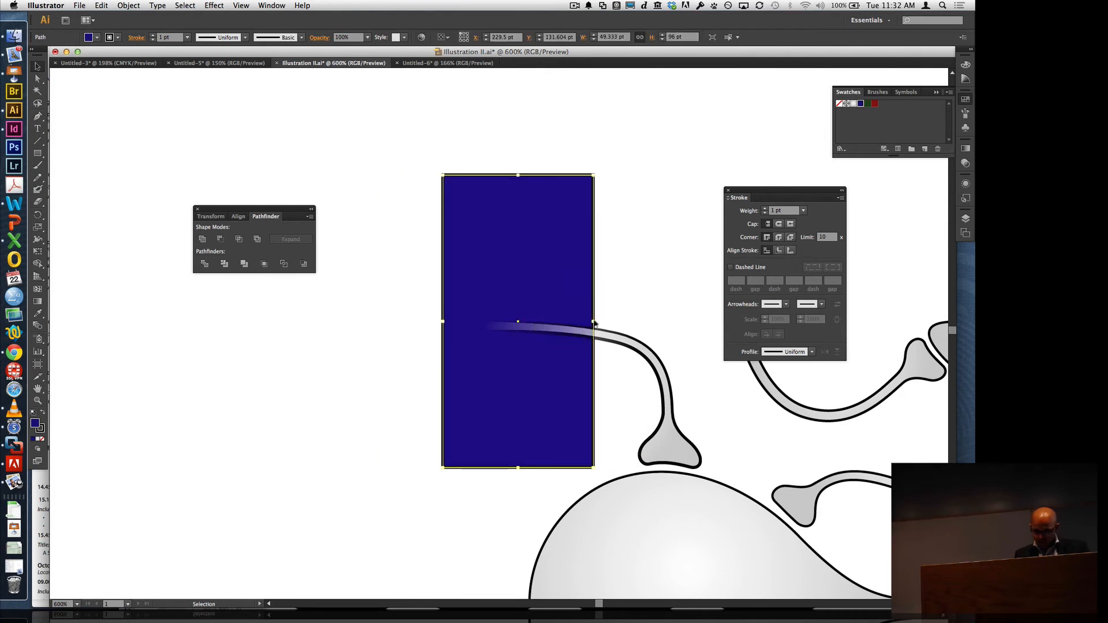
{"action": "left_click_drag", "start_coordinate": [595, 321], "coordinate": [656, 344]}
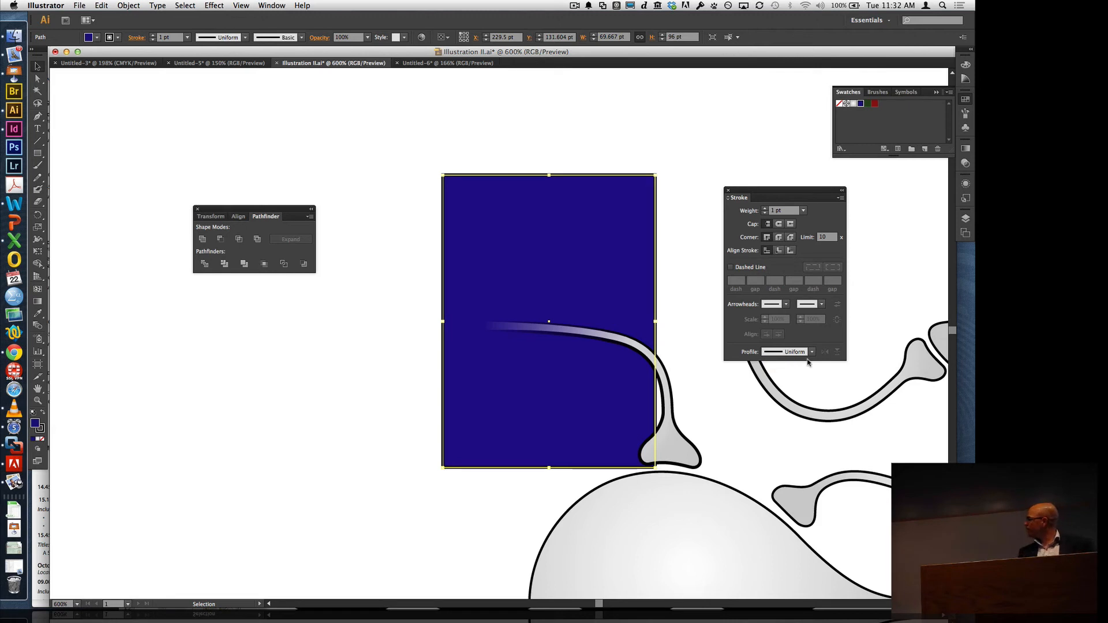
- Delete the blue rectangle behind the afferent
{"action": "left_click", "coordinate": [645, 448]}
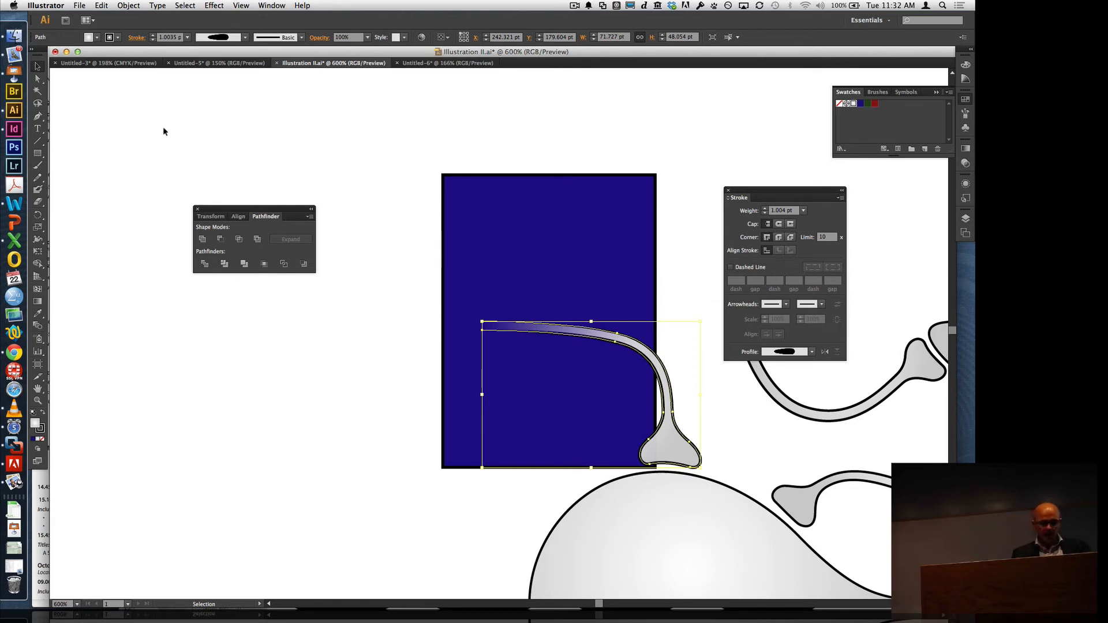
{"action": "left_click", "coordinate": [676, 198]}
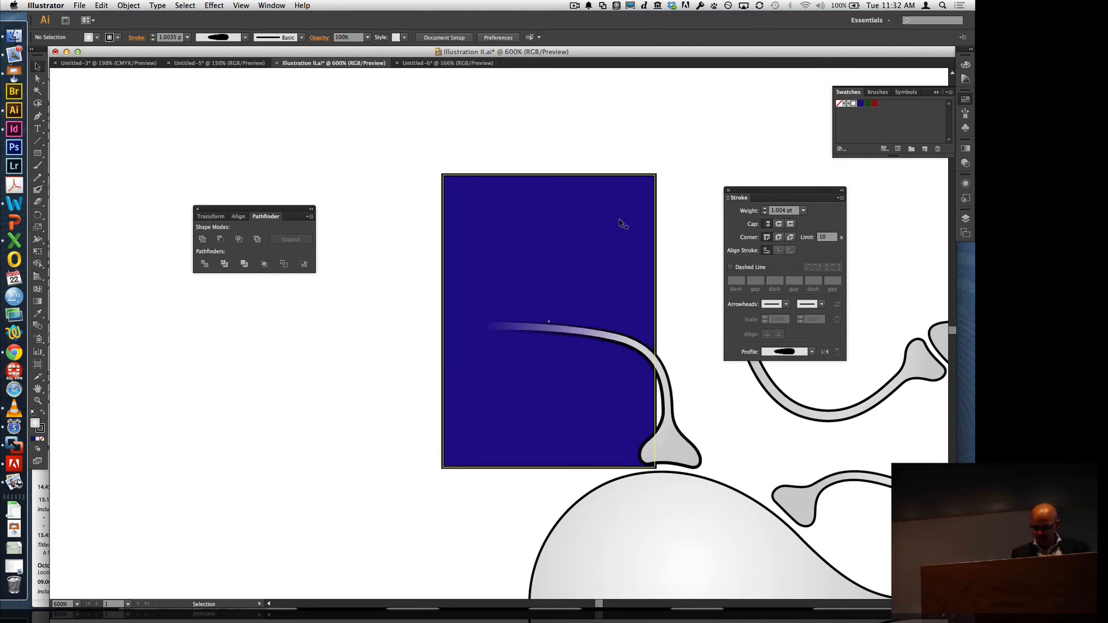
{"action": "left_click", "coordinate": [619, 223]}
{"action": "key", "text": "Delete"}
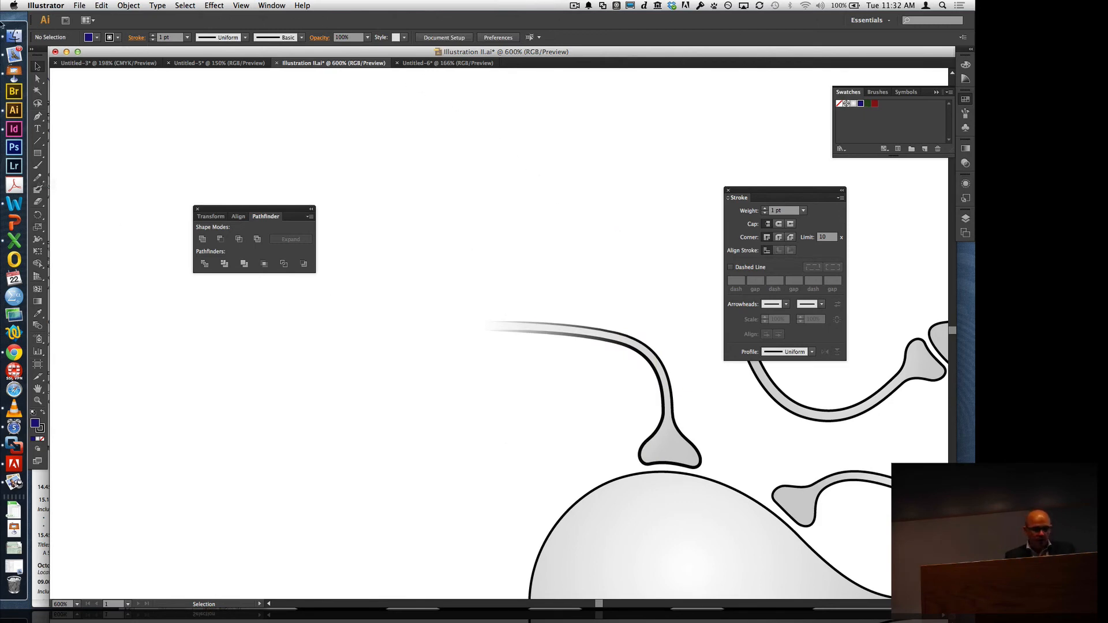
- Open Illustration III.ai and display the whole neuron drawing at 200%
{"action": "key", "text": "super+o"}
{"action": "double_click", "coordinate": [545, 115]}
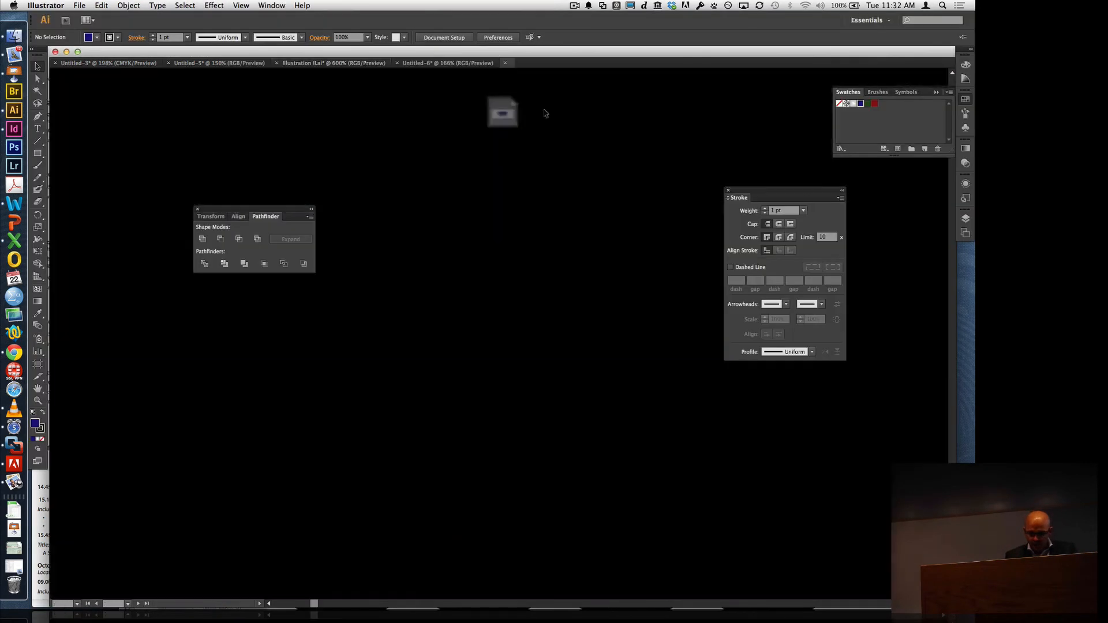
{"action": "scroll", "coordinate": [444, 374], "scroll_direction": "left", "scroll_amount": 4}
{"action": "scroll", "coordinate": [444, 374], "scroll_direction": "down", "scroll_amount": 2}
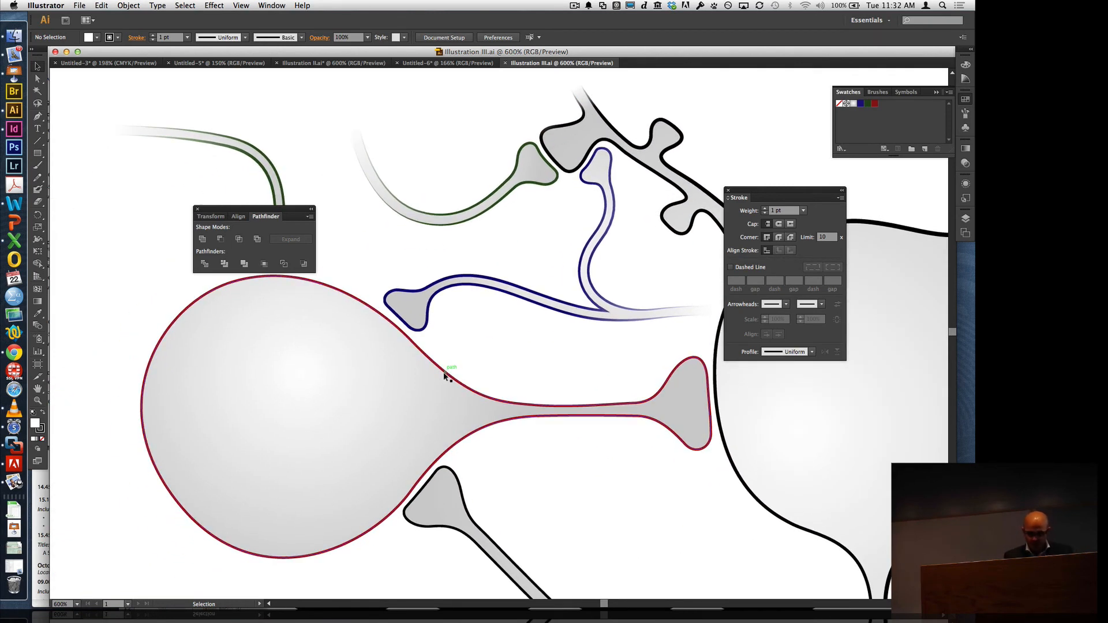
{"action": "key", "text": "super+minus"}
{"action": "key", "text": "super+minus"}
{"action": "key", "text": "super+minus"}
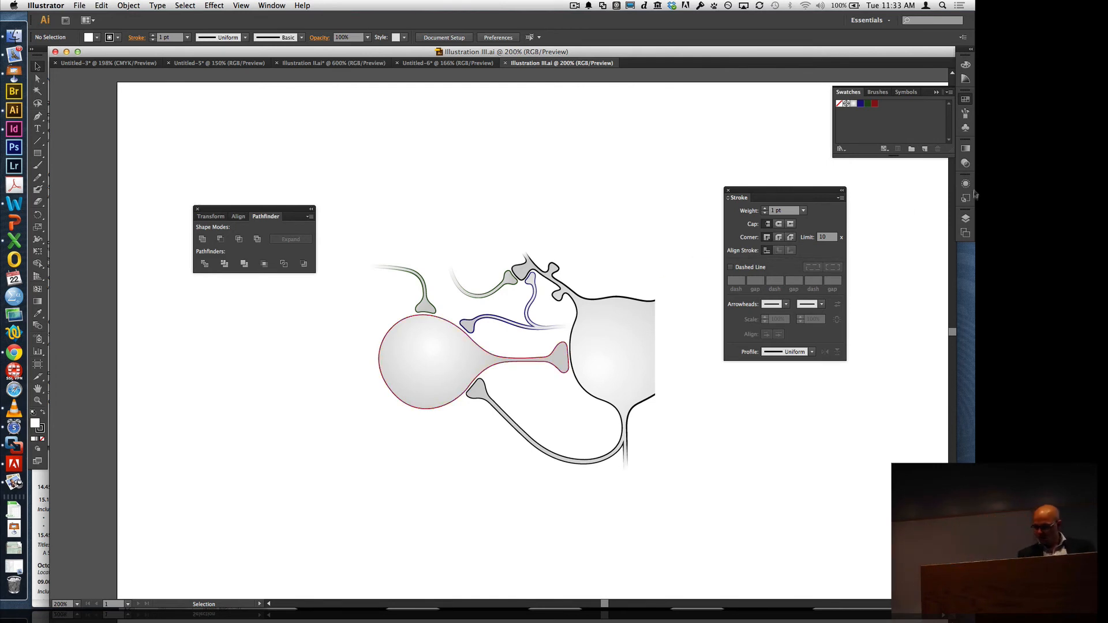
- Show the hidden Layer 7 and Labling layers in the neuron drawing
{"action": "left_click", "coordinate": [966, 219]}
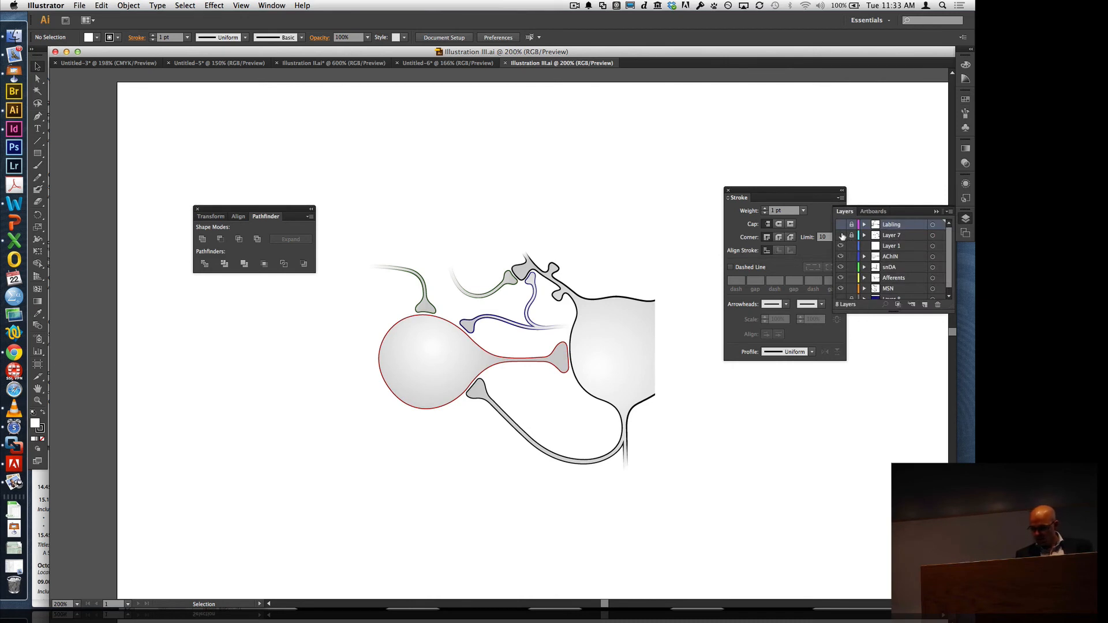
{"action": "left_click", "coordinate": [841, 235]}
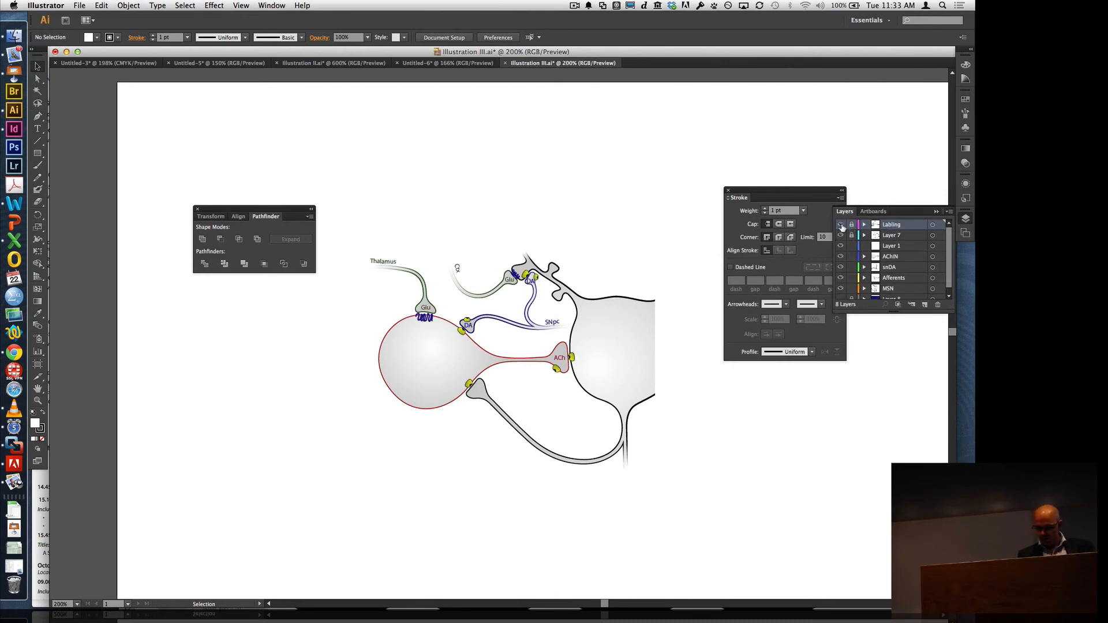
{"action": "left_click", "coordinate": [840, 225]}
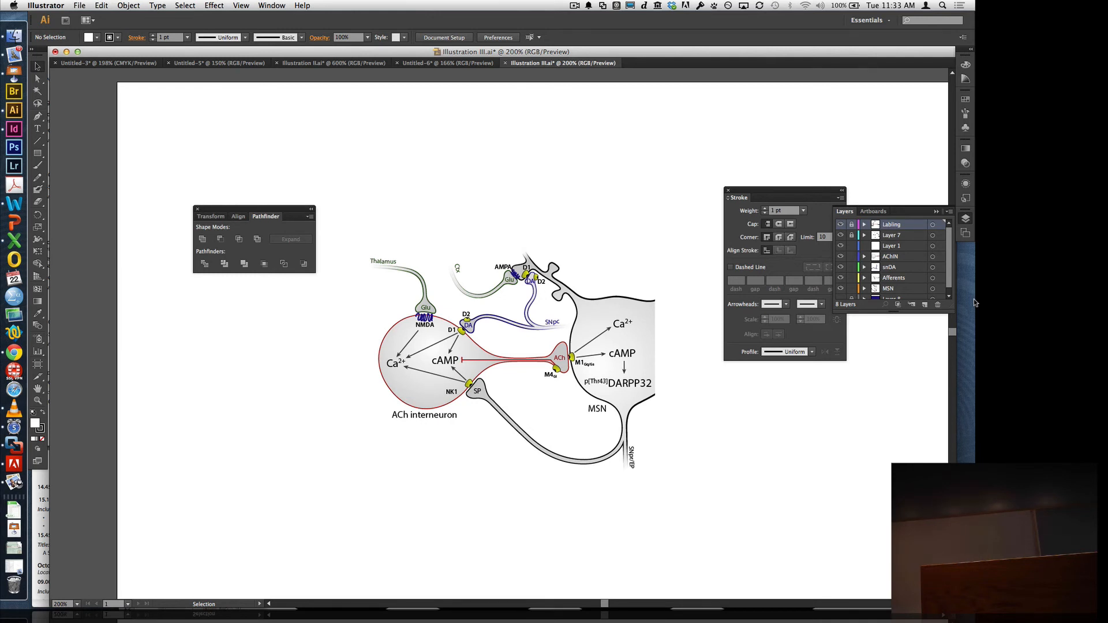
- Select the snDA layer's branching blue axon at its faded end near the SNpc label
{"action": "left_click", "coordinate": [565, 329]}
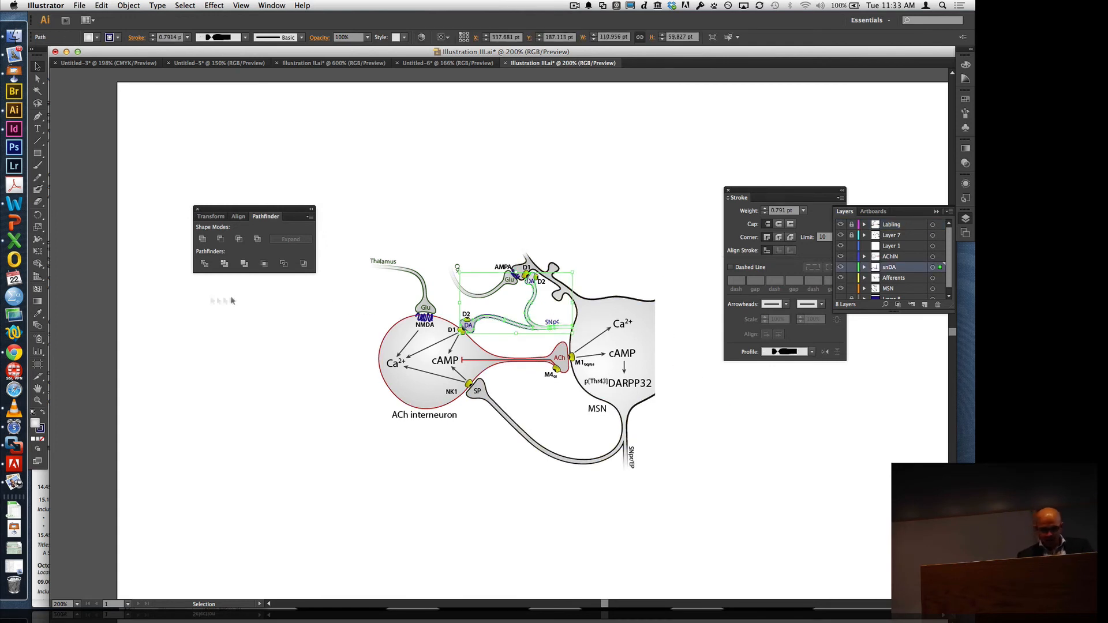
- Clear the path selection and show Layer 8 as the dark blue background behind the neuron diagram
{"action": "left_click", "coordinate": [37, 401]}
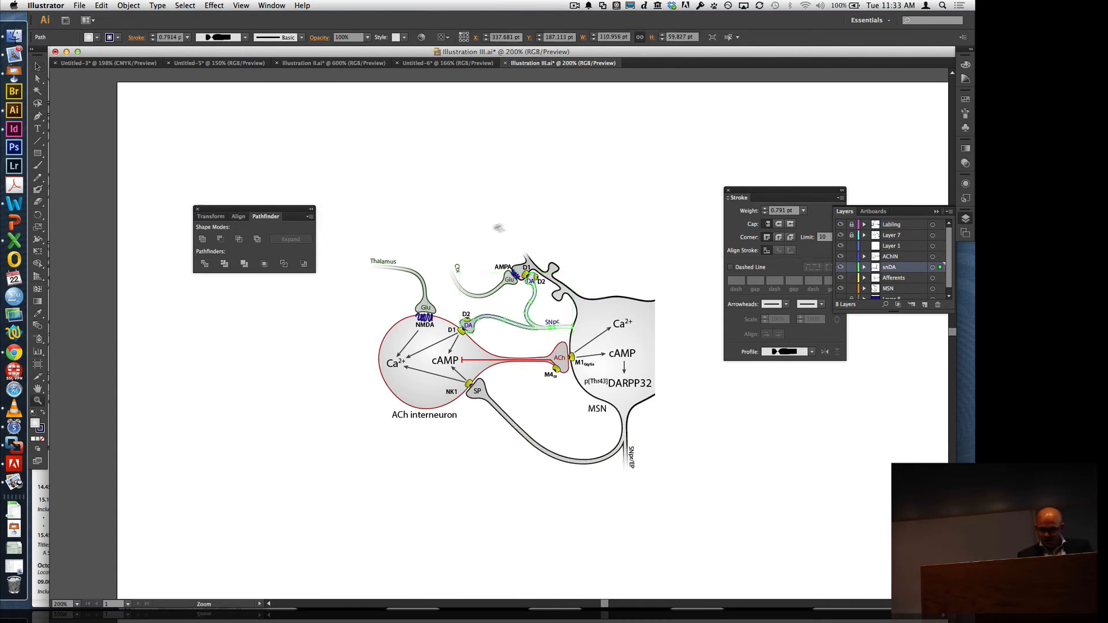
{"action": "left_click_drag", "start_coordinate": [353, 227], "coordinate": [690, 417]}
{"action": "left_click_drag", "start_coordinate": [672, 505], "coordinate": [672, 505]}
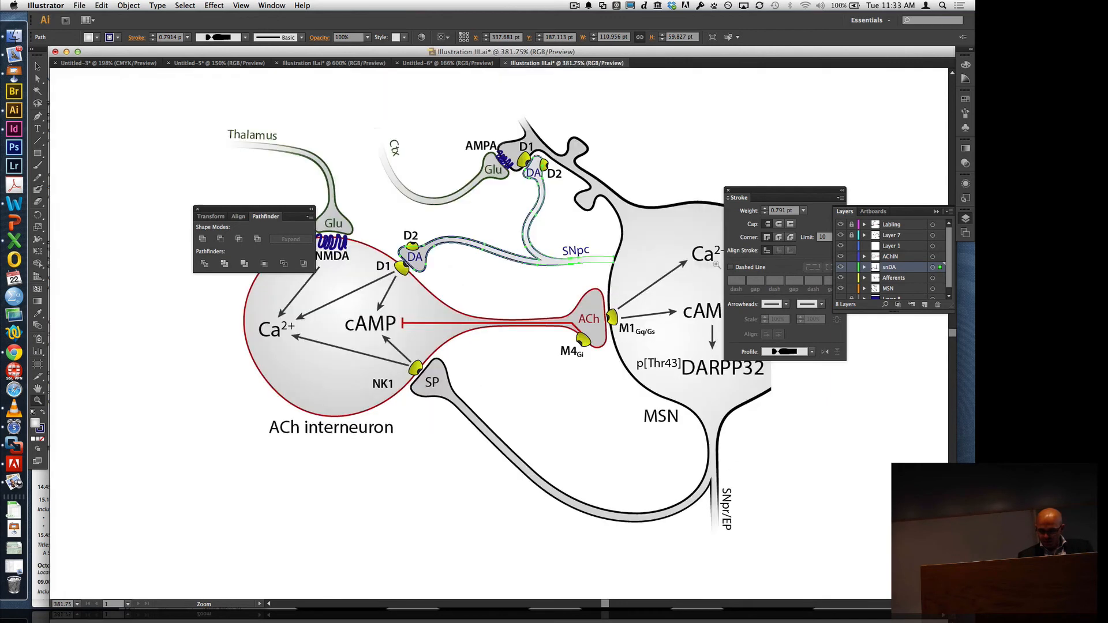
{"action": "left_click", "coordinate": [38, 66]}
{"action": "left_click", "coordinate": [647, 156]}
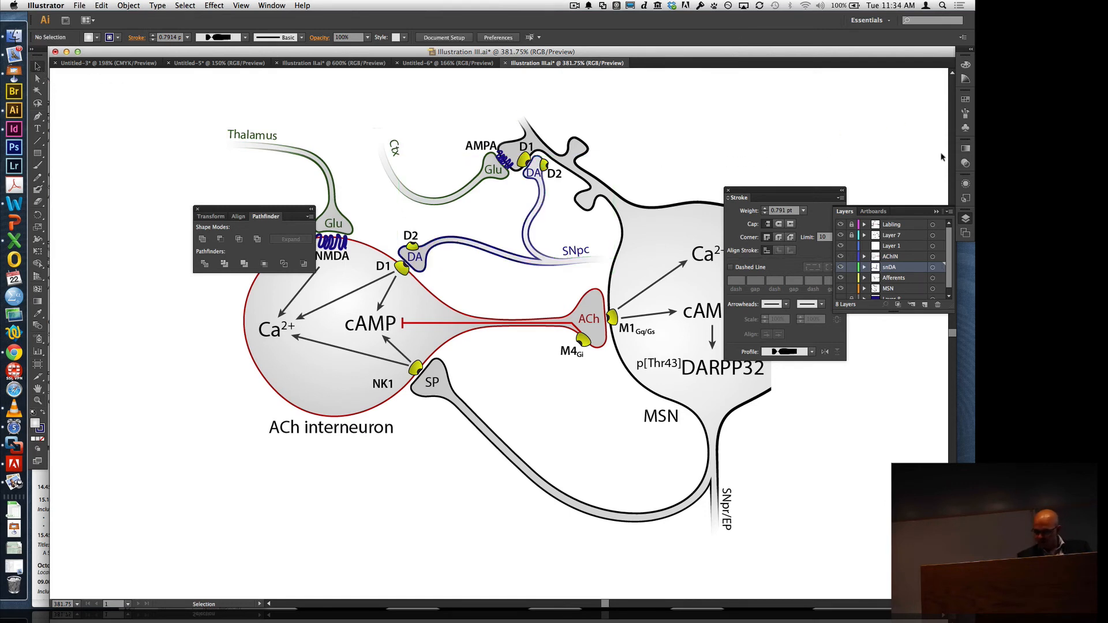
{"action": "scroll", "coordinate": [886, 265], "scroll_direction": "down", "scroll_amount": 1}
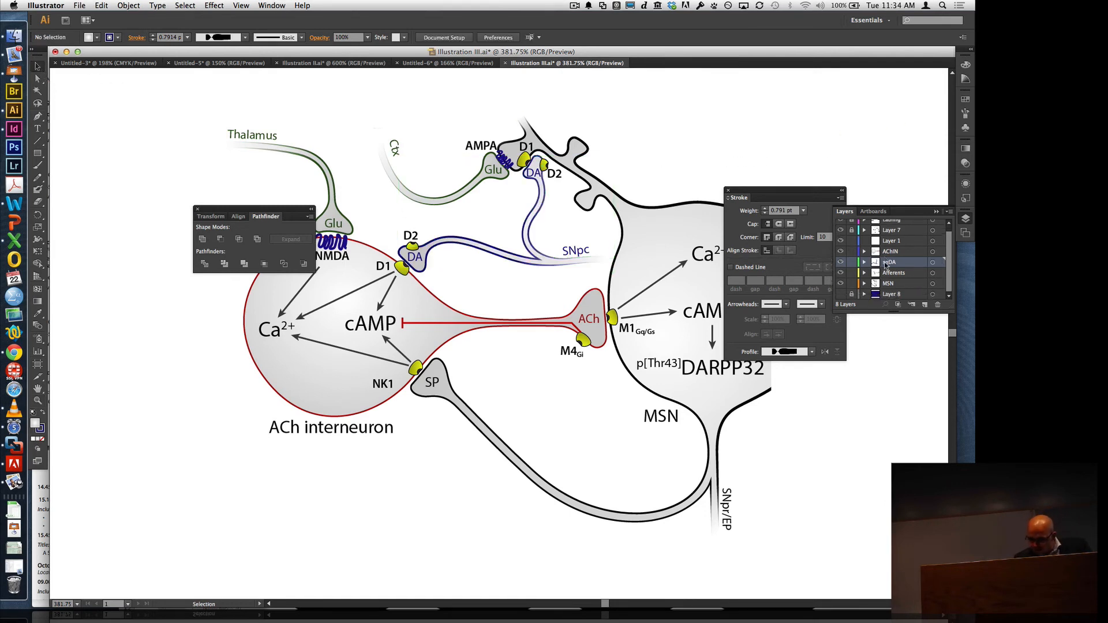
{"action": "left_click", "coordinate": [840, 295]}
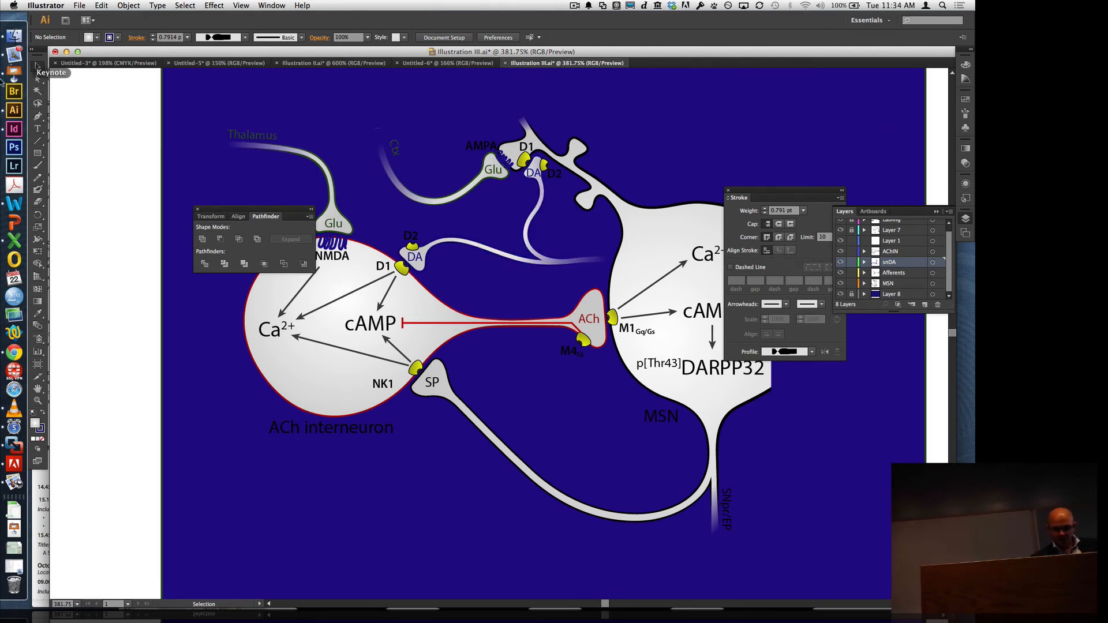
- Select the SNpc dopamine axon path, view its gradient opacity mask on its own, and return to the artwork
{"action": "left_click", "coordinate": [553, 266]}
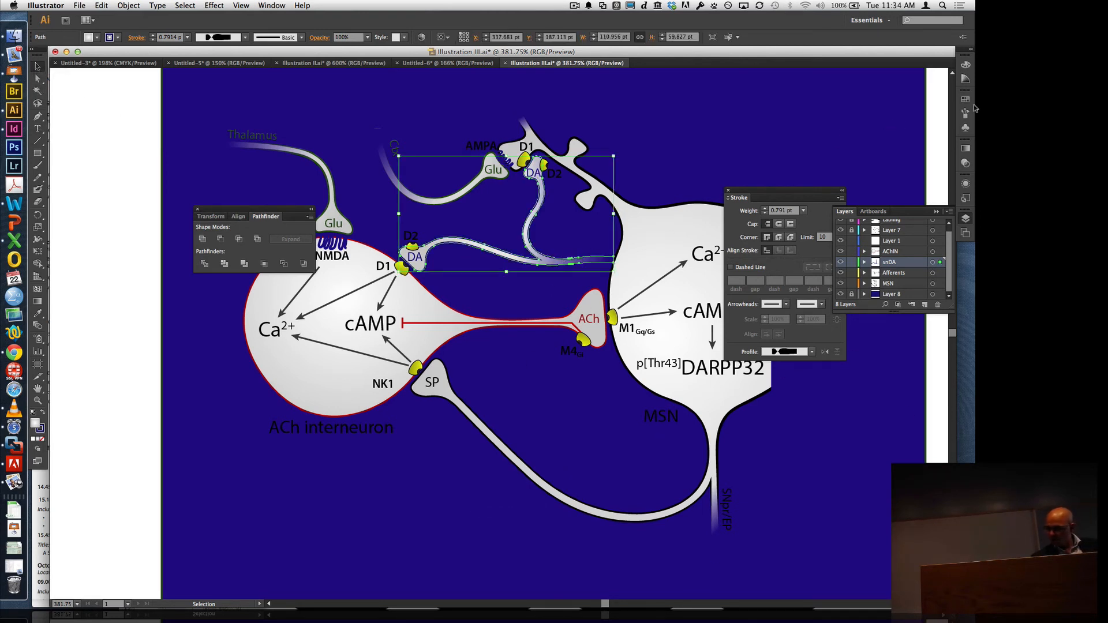
{"action": "left_click", "coordinate": [965, 163]}
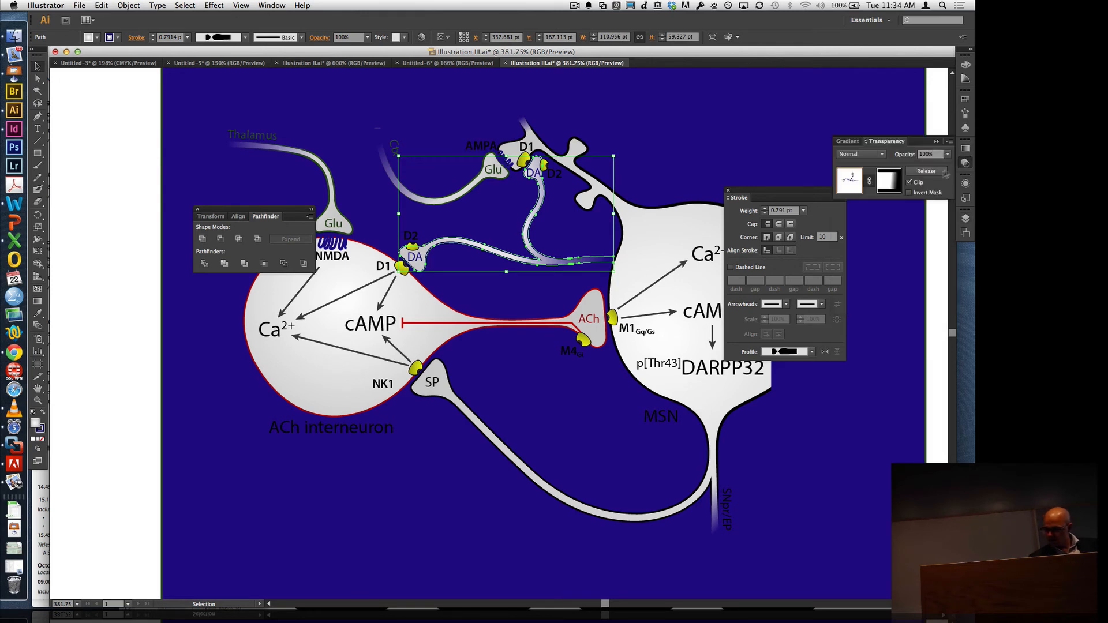
{"action": "left_click", "coordinate": [895, 183]}
{"action": "left_click", "coordinate": [895, 183], "text": "alt"}
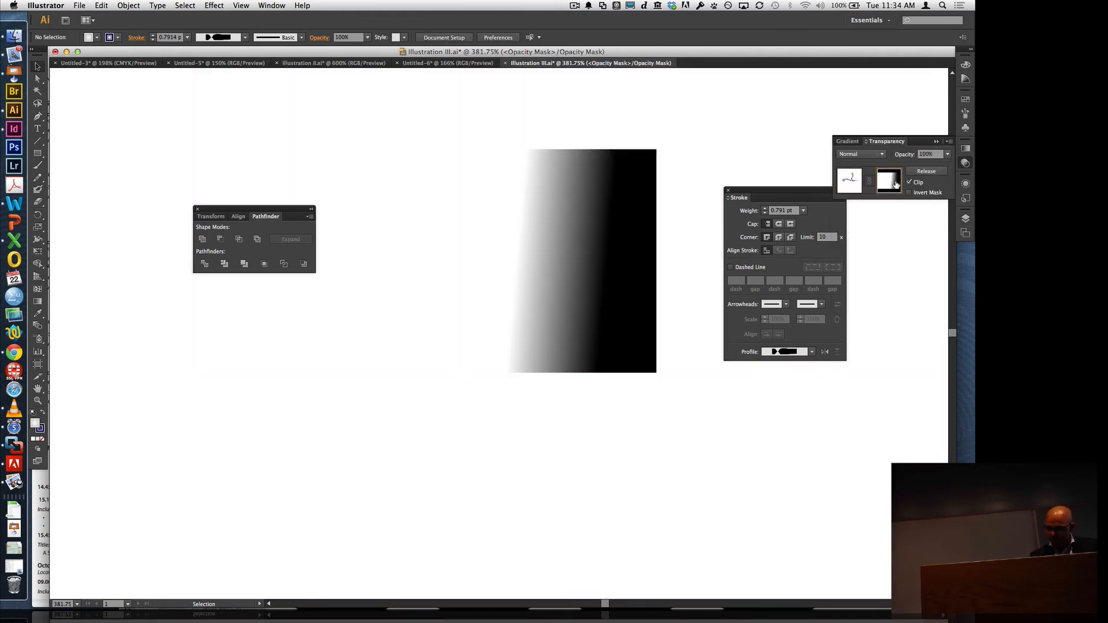
{"action": "left_click", "coordinate": [621, 321]}
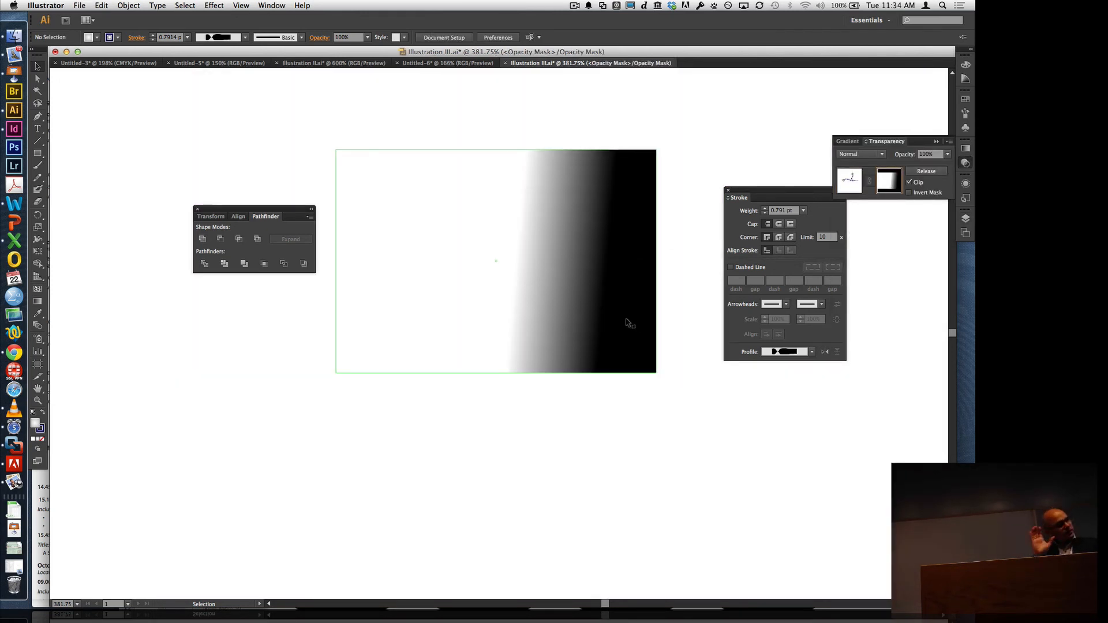
{"action": "left_click", "coordinate": [851, 179]}
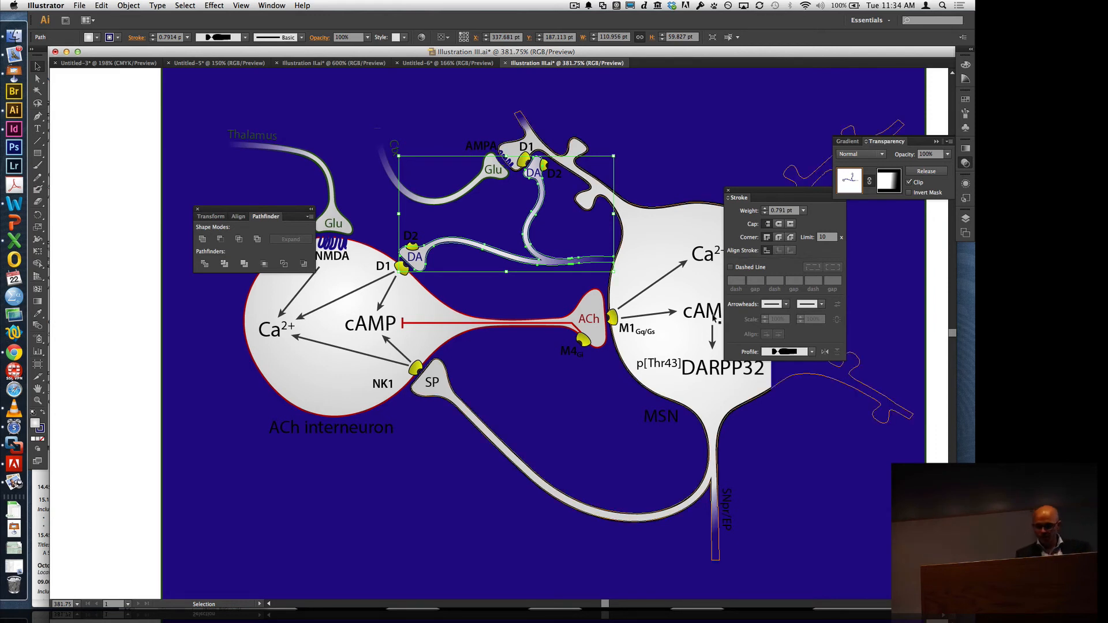
- Deselect the axon path and hide Layer 8
{"action": "left_click", "coordinate": [750, 557]}
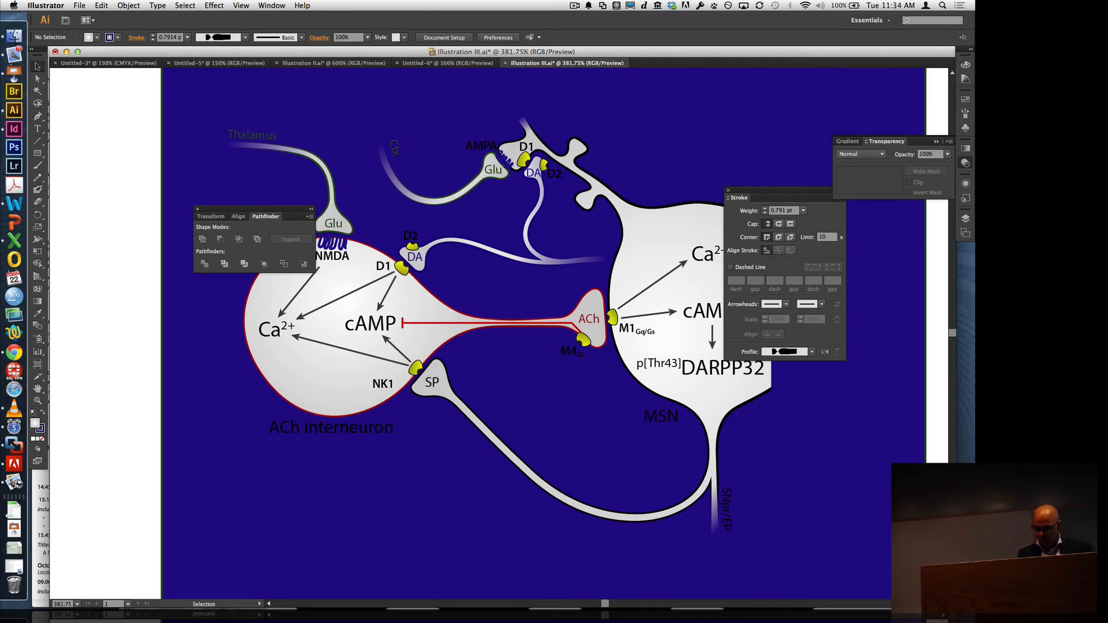
{"action": "left_click", "coordinate": [967, 217]}
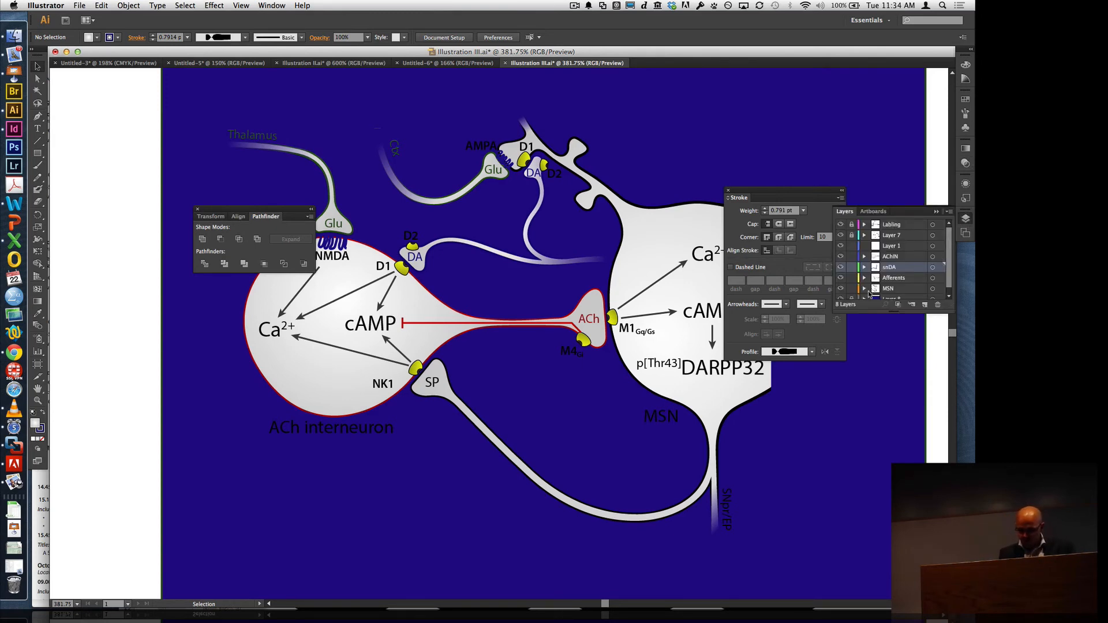
{"action": "scroll", "coordinate": [869, 294], "scroll_direction": "down", "scroll_amount": 1}
{"action": "left_click", "coordinate": [840, 294]}
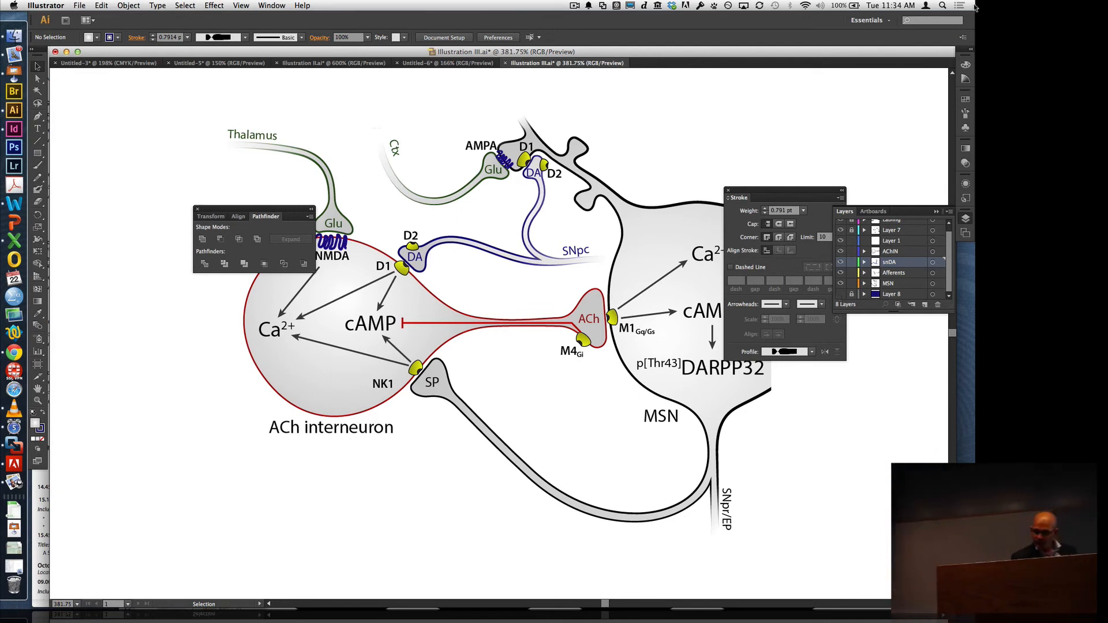
- Select the SNpc dopamine axon path and examine the opacity mask commands available for it
{"action": "left_click", "coordinate": [967, 164]}
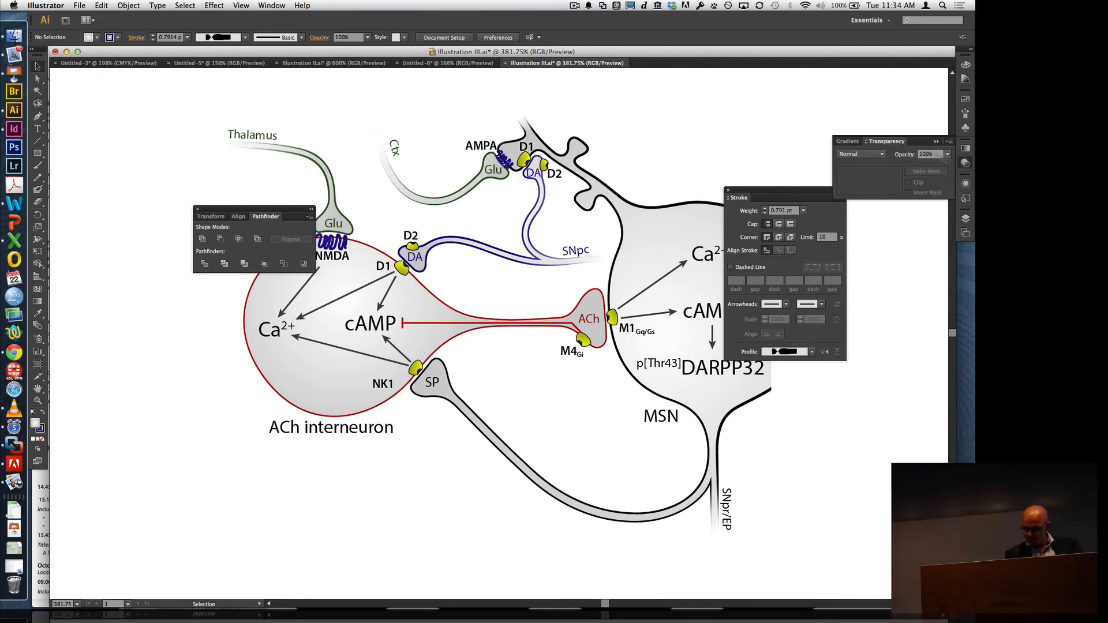
{"action": "left_click", "coordinate": [949, 142]}
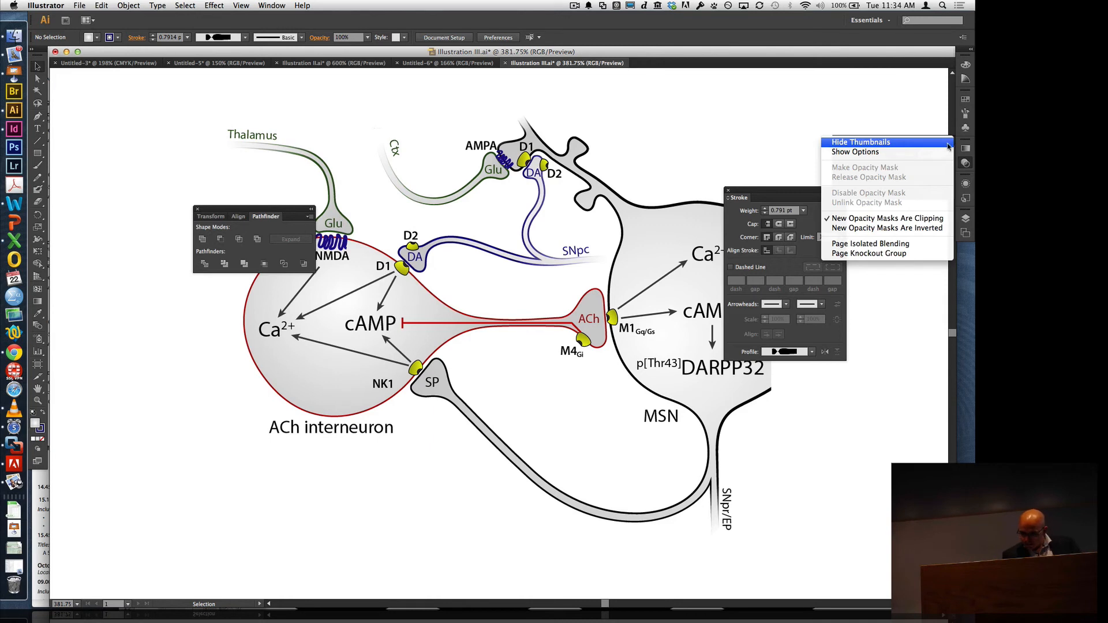
{"action": "left_click", "coordinate": [970, 173]}
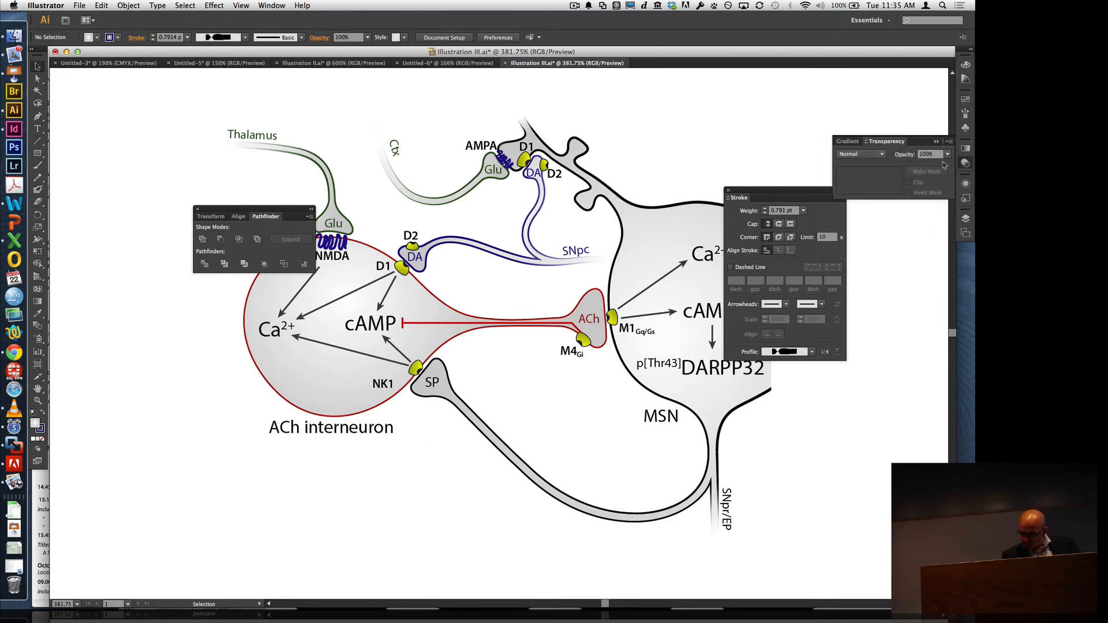
{"action": "left_click", "coordinate": [533, 241]}
{"action": "left_click", "coordinate": [926, 171]}
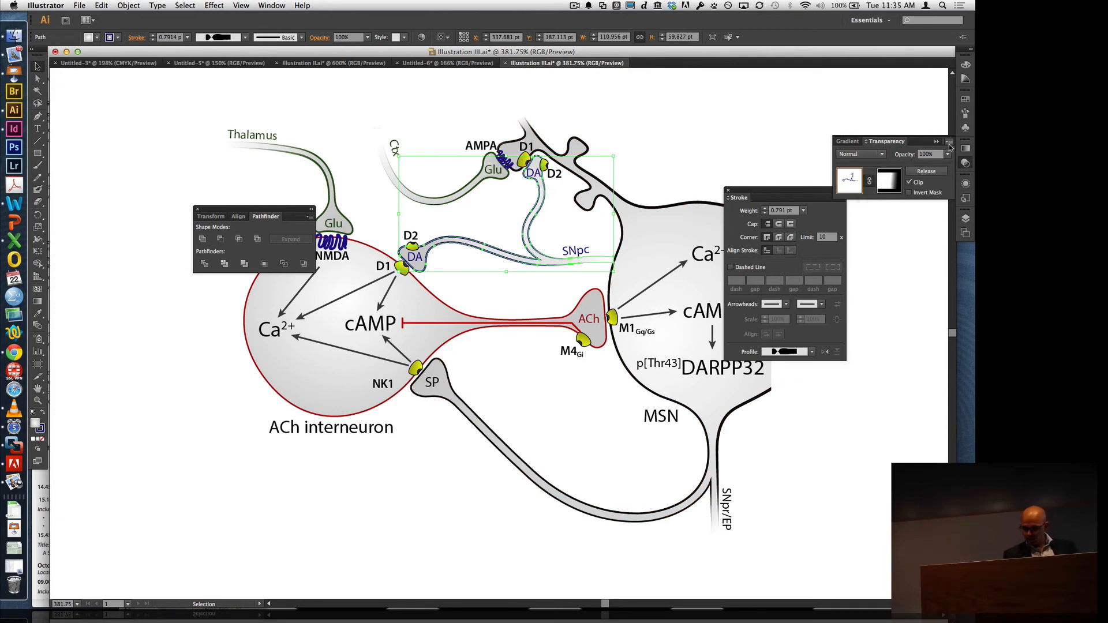
{"action": "left_click", "coordinate": [949, 141]}
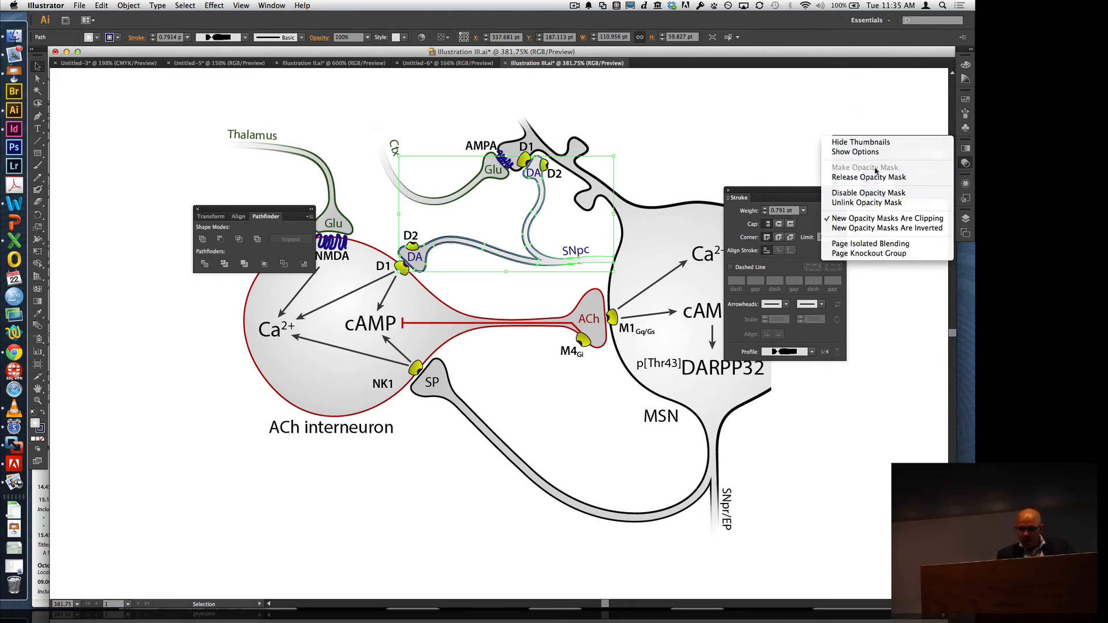
{"action": "left_click", "coordinate": [810, 135]}
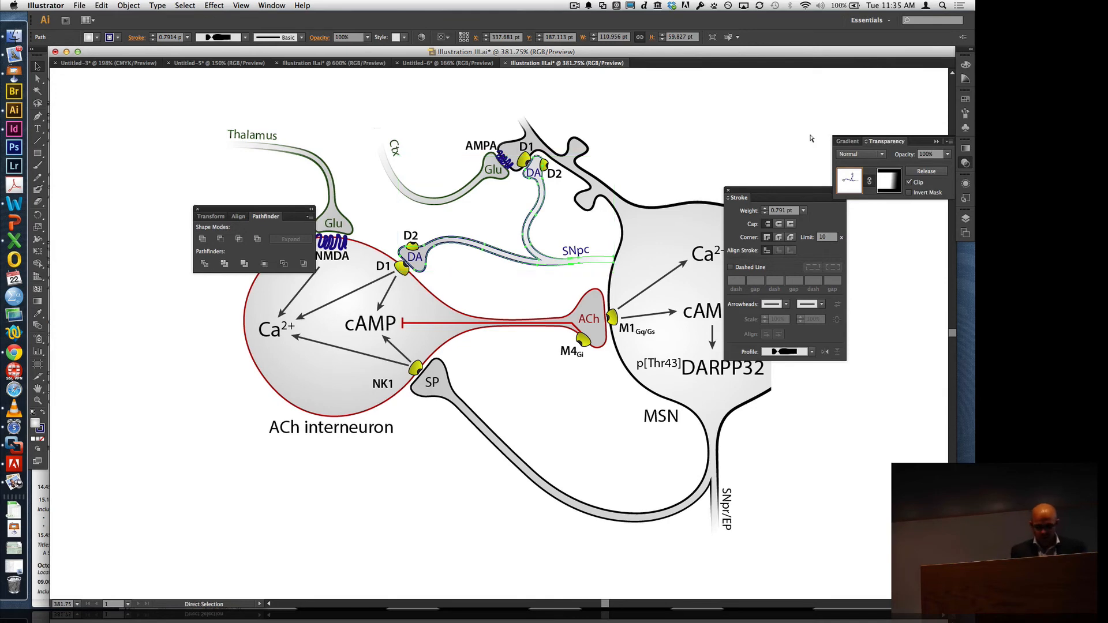
- Create a new document and draw a white square about 97 mm wide with a 1 pt black stroke
{"action": "key", "text": "super+n"}
{"action": "key", "text": "Return"}
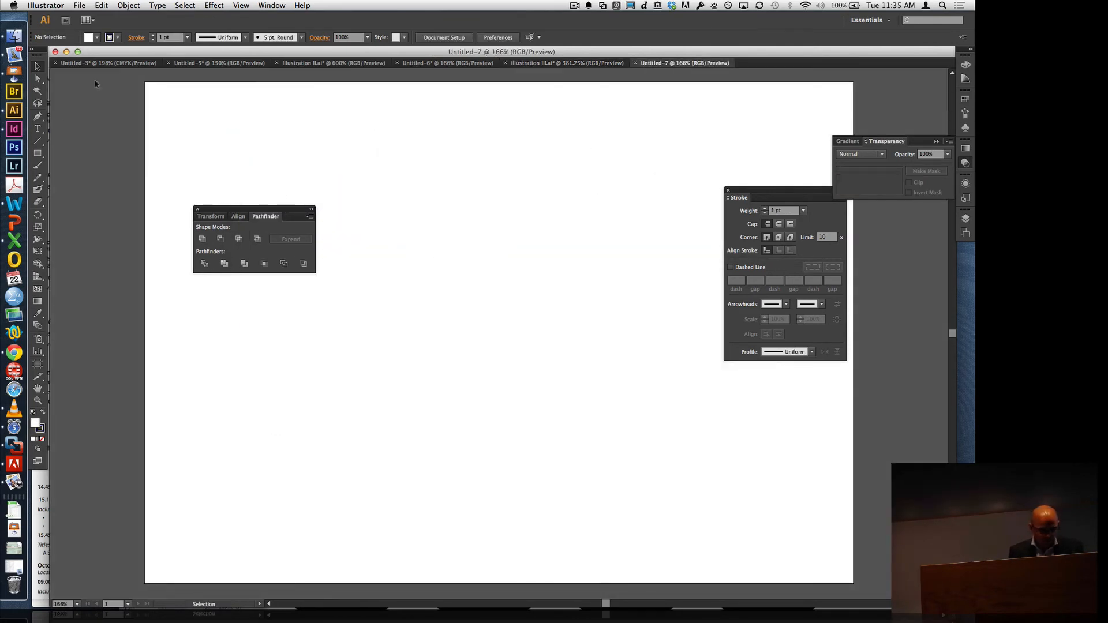
{"action": "key", "text": "m"}
{"action": "left_click_drag", "start_coordinate": [341, 186], "coordinate": [571, 417]}
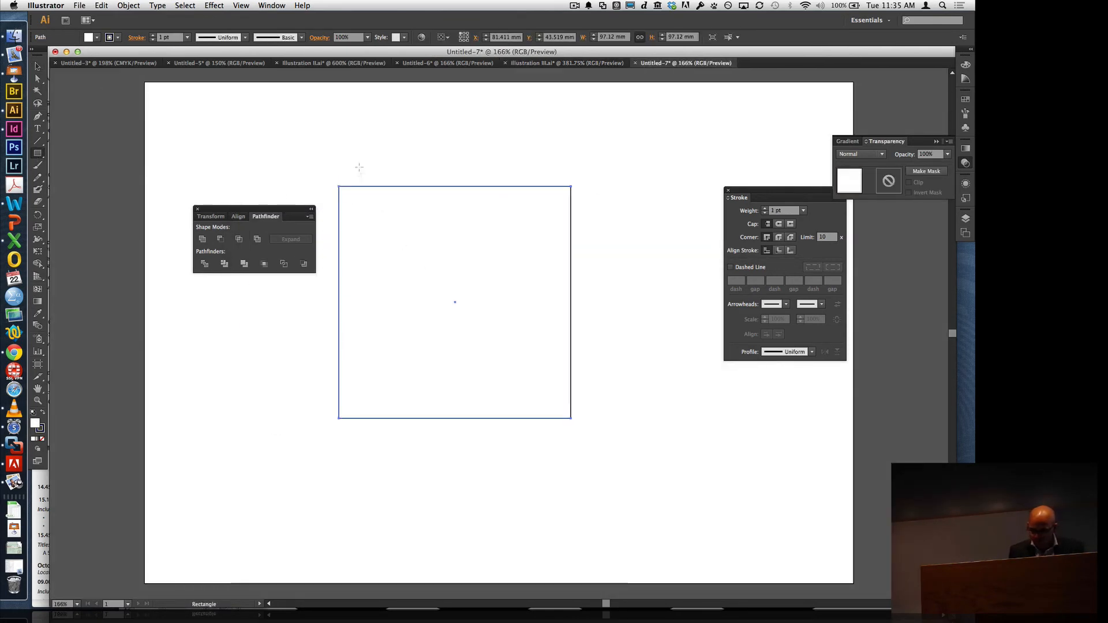
{"action": "key", "text": "v"}
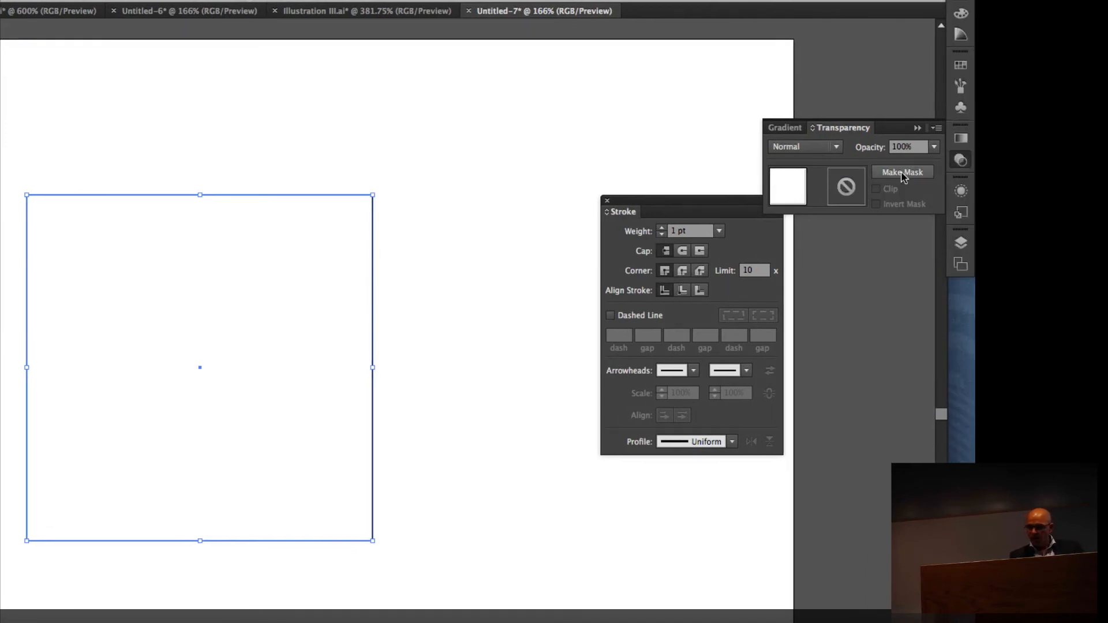
- Make a clipping opacity mask for the square and clear the selection
{"action": "left_click", "coordinate": [936, 128]}
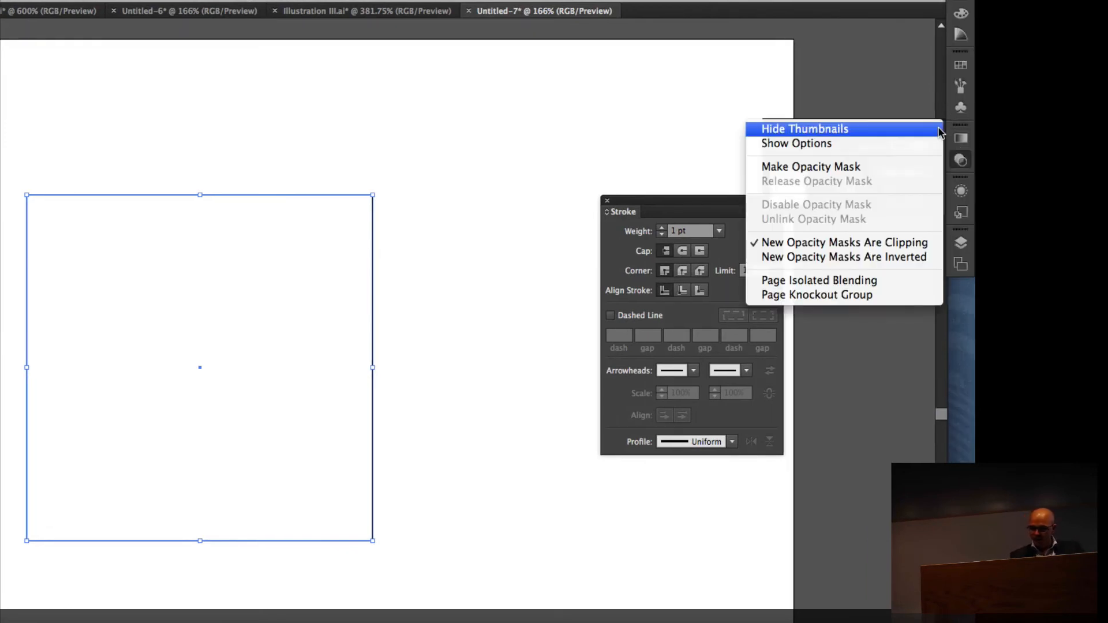
{"action": "left_click", "coordinate": [917, 166]}
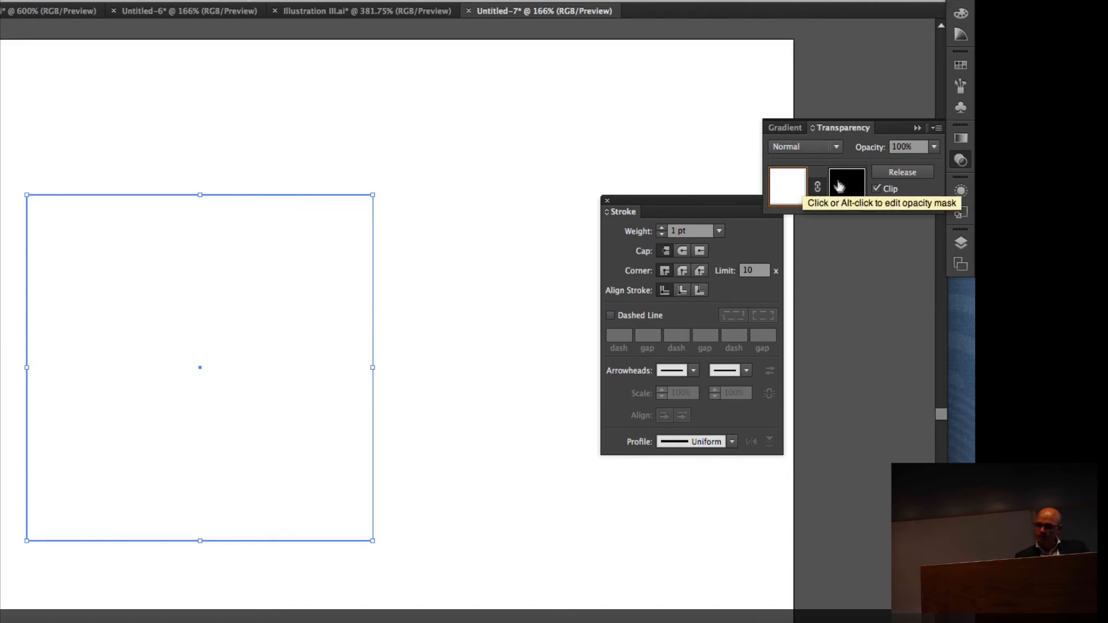
{"action": "left_click", "coordinate": [412, 301]}
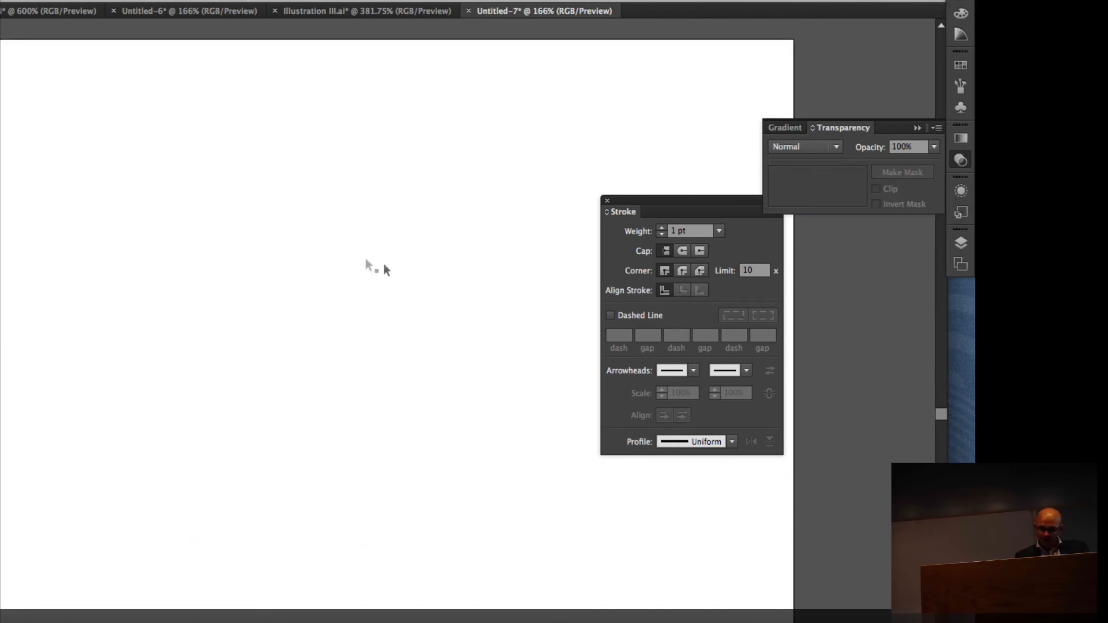
{"action": "scroll", "coordinate": [292, 303], "scroll_direction": "left", "scroll_amount": 3}
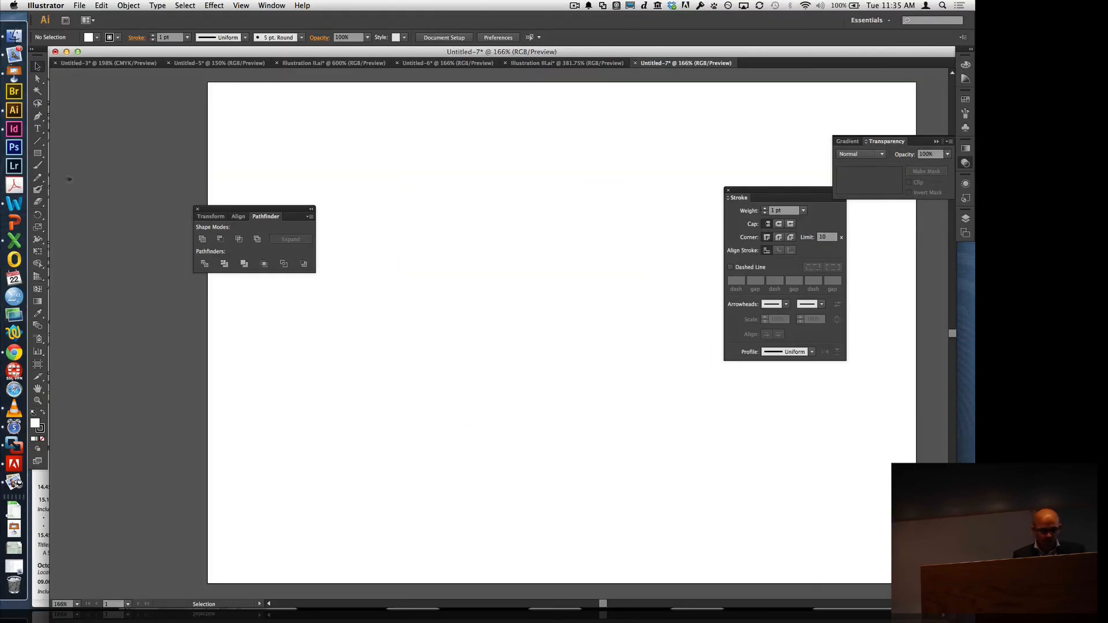
{"action": "left_click", "coordinate": [38, 153]}
{"action": "mouse_move", "coordinate": [351, 146]}
{"action": "left_mouse_down"}
{"action": "mouse_move", "coordinate": [450, 307]}
{"action": "mouse_move", "coordinate": [704, 493]}
{"action": "left_mouse_up"}
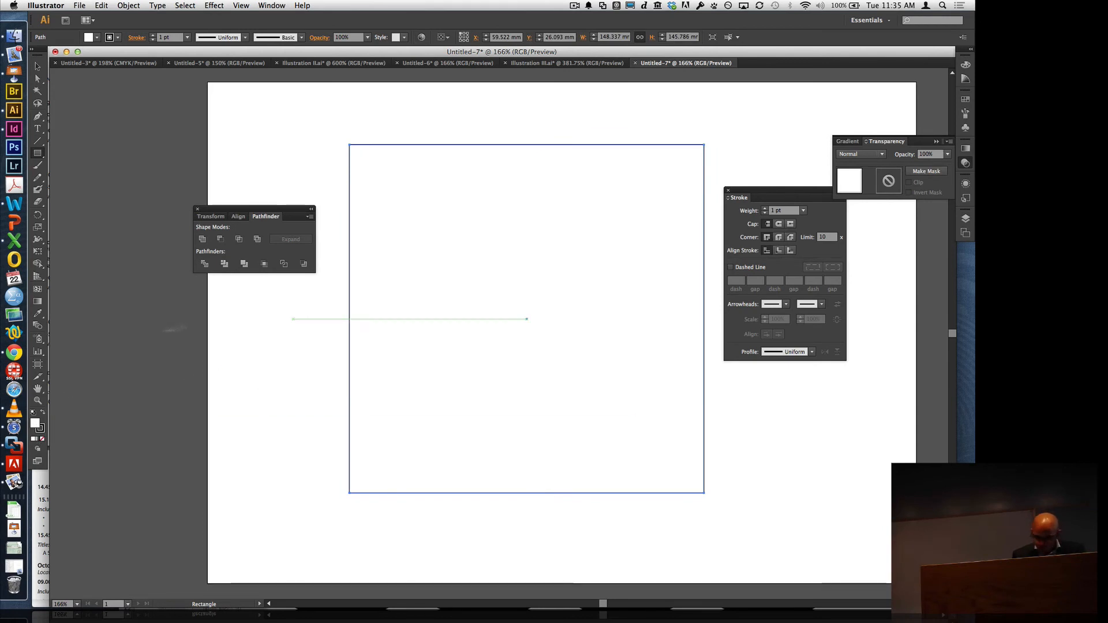
{"action": "key", "text": "Delete"}
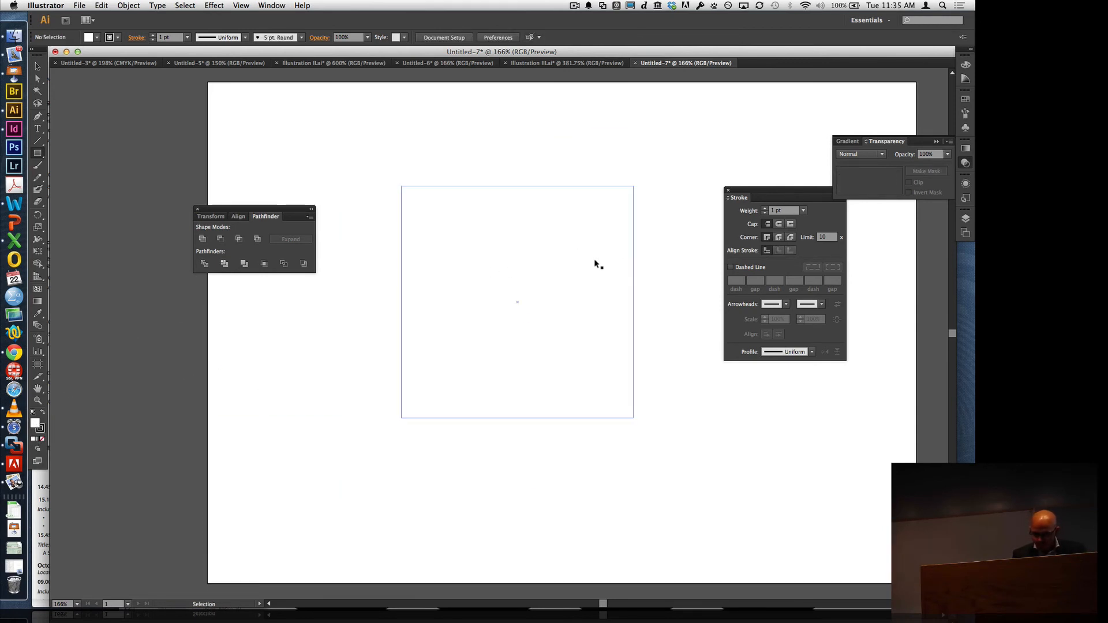
- In the square's opacity mask, draw a rectangle about 145 by 139 mm around the square and fill it with a linear white-to-black gradient
{"action": "left_click", "coordinate": [612, 260], "text": "super"}
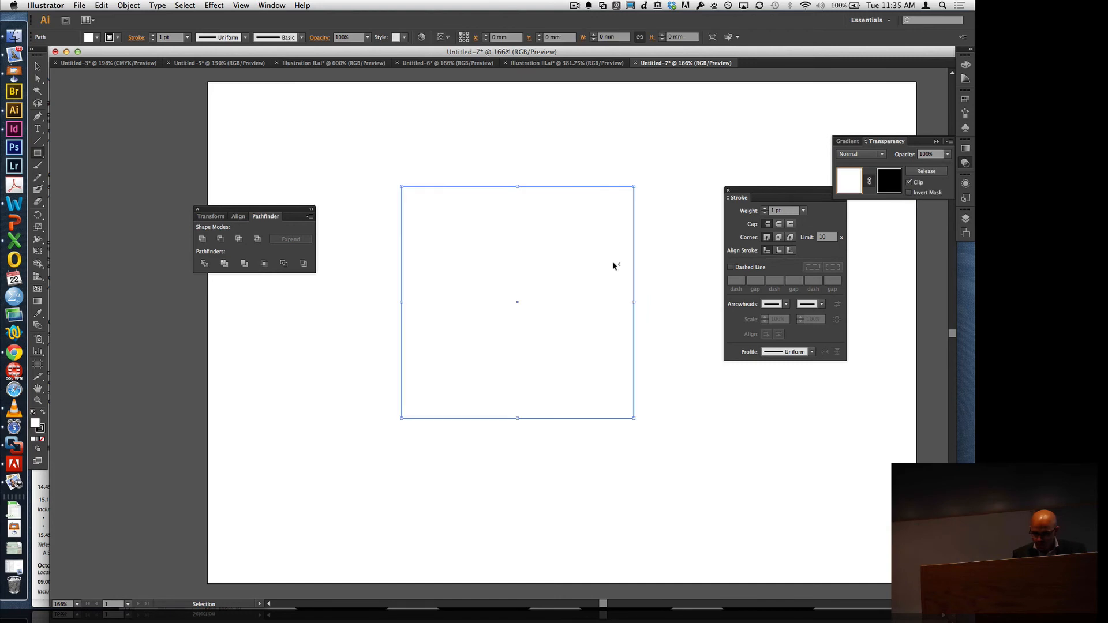
{"action": "left_click", "coordinate": [891, 183]}
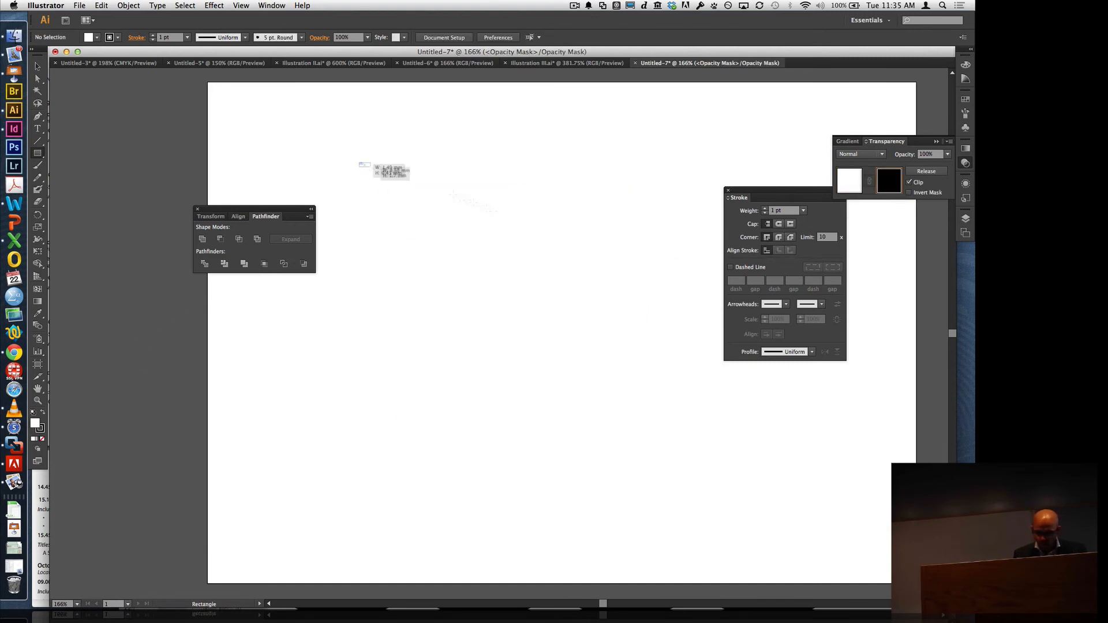
{"action": "mouse_move", "coordinate": [359, 163]}
{"action": "left_mouse_down"}
{"action": "mouse_move", "coordinate": [707, 458]}
{"action": "mouse_move", "coordinate": [705, 494]}
{"action": "left_mouse_up"}
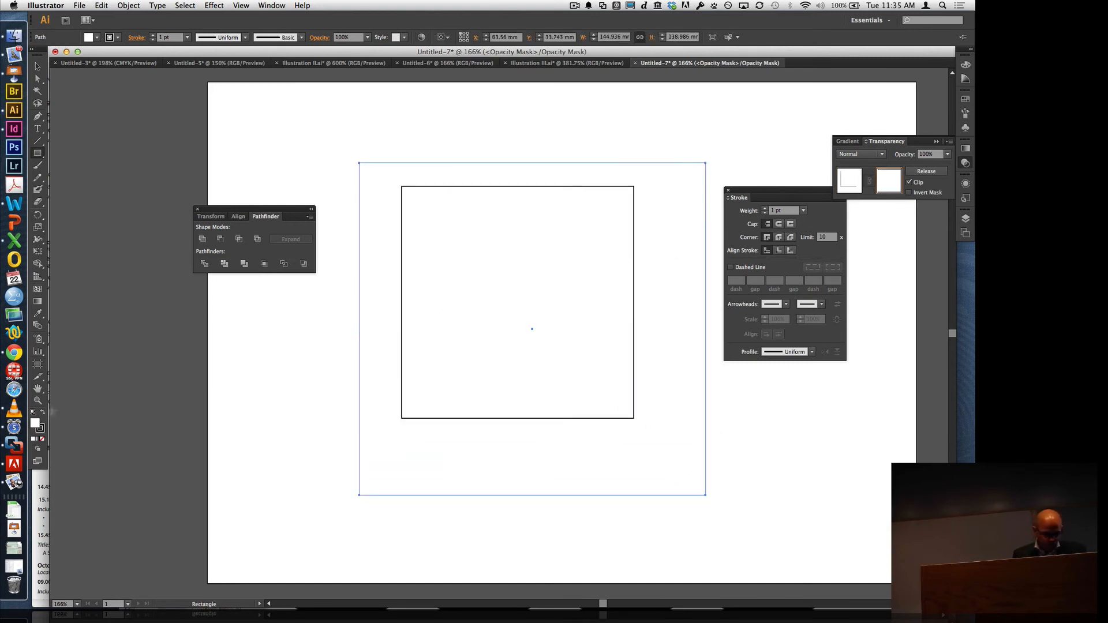
{"action": "key", "text": "period"}
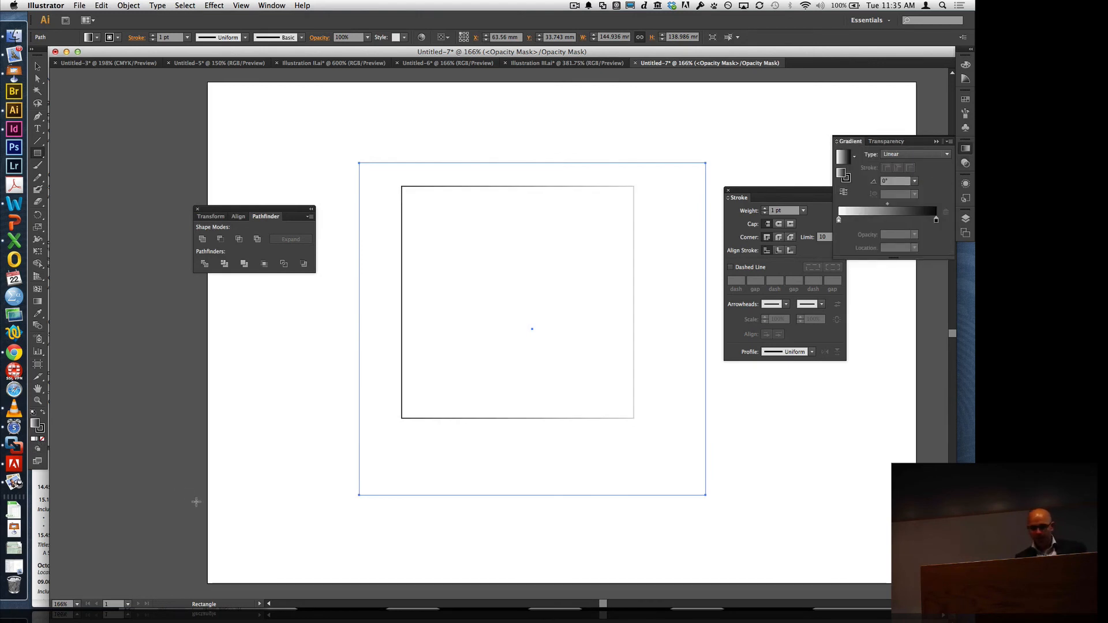
- Narrow the mask's gradient rectangle to about 115 mm wide, ending at the square's right edge, and leave it selected
{"action": "left_click", "coordinate": [37, 67]}
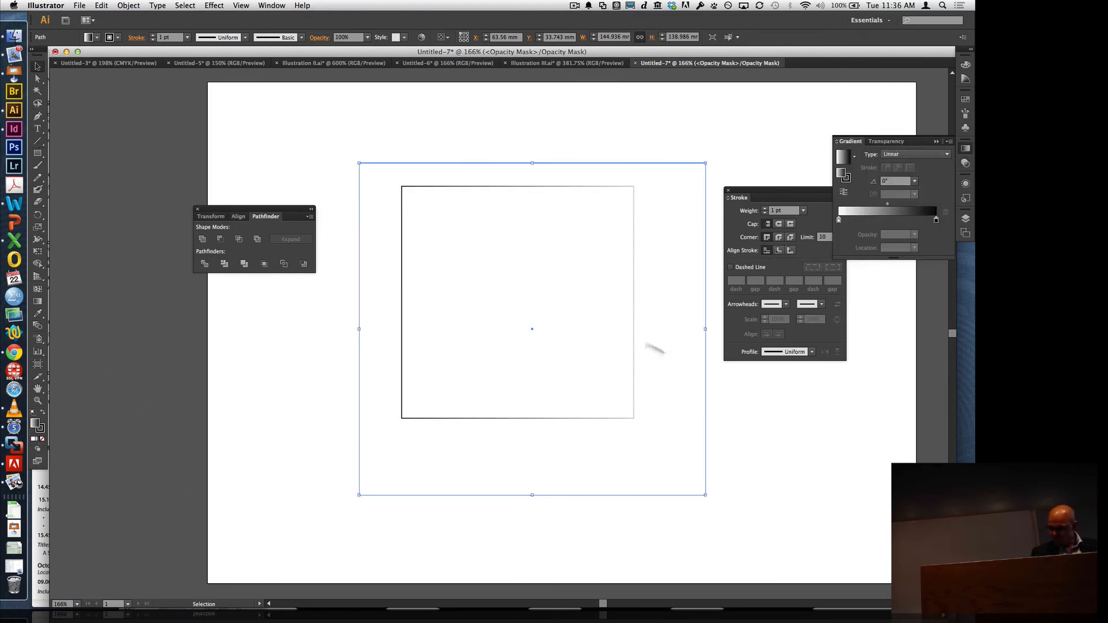
{"action": "left_click_drag", "start_coordinate": [705, 329], "coordinate": [633, 334]}
{"action": "left_click", "coordinate": [699, 354]}
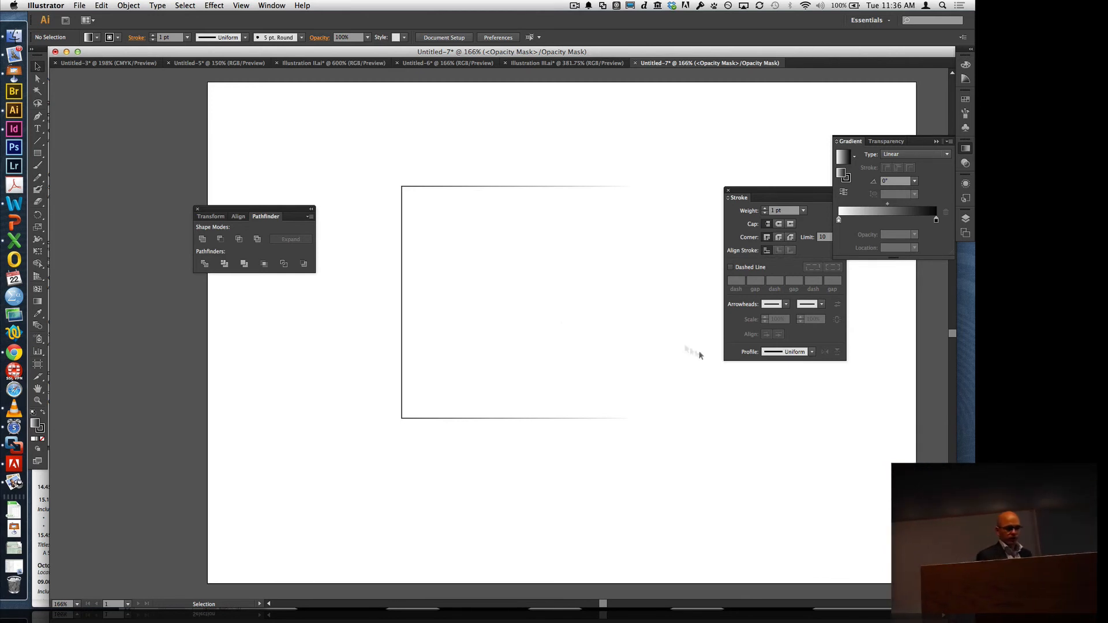
{"action": "left_click_drag", "start_coordinate": [336, 131], "coordinate": [674, 494]}
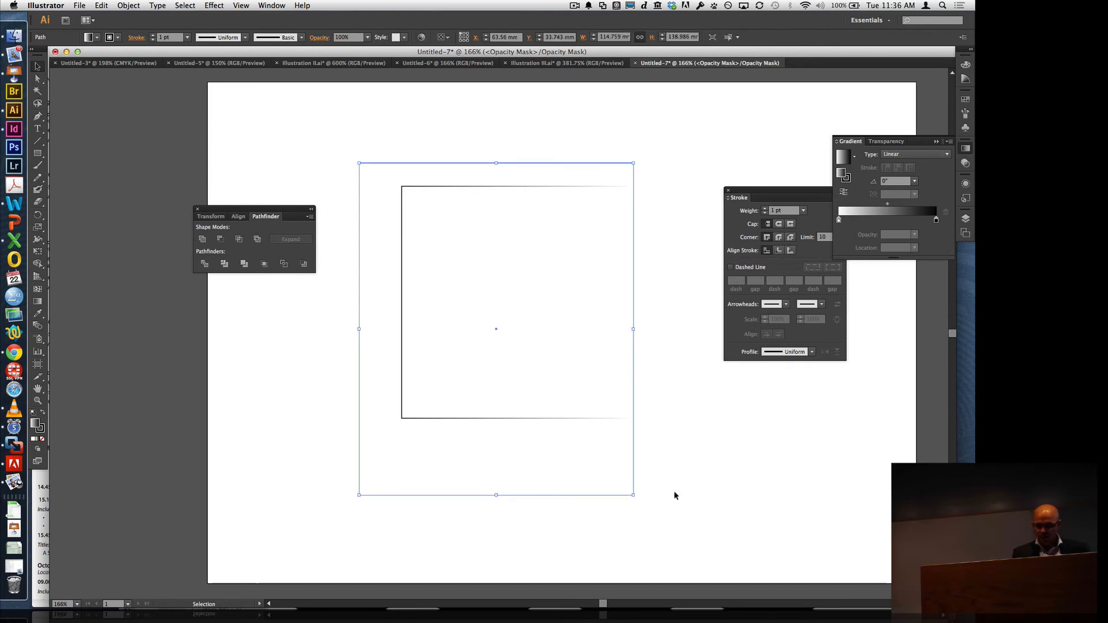
- Delete the gradient rectangle from the square's opacity mask, return to editing the artwork and clear the selection
{"action": "key", "text": "Delete"}
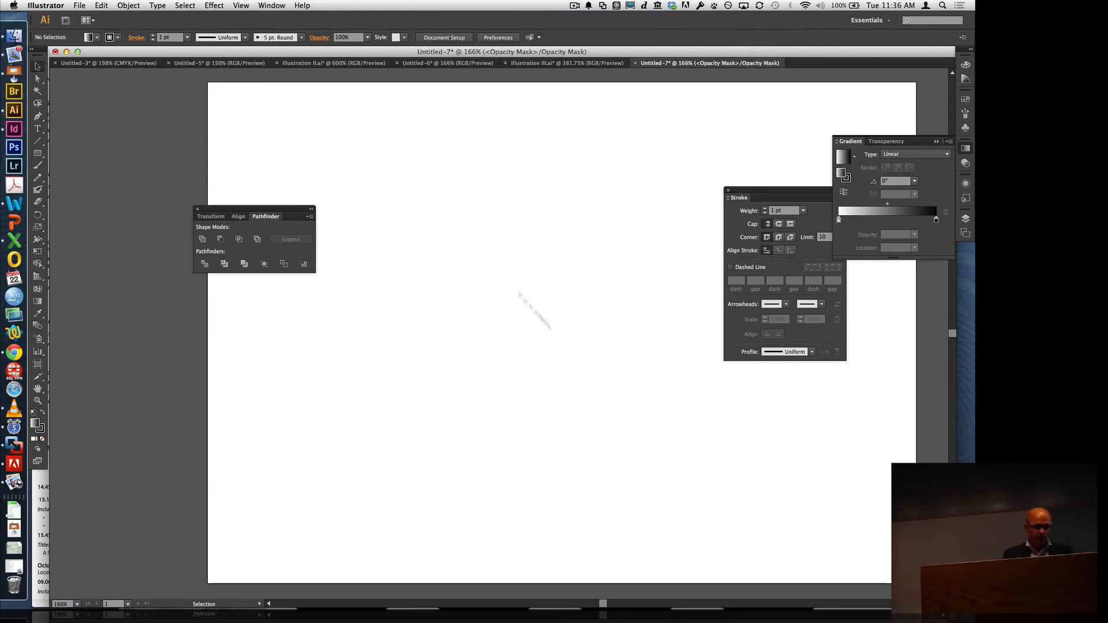
{"action": "left_click", "coordinate": [38, 128]}
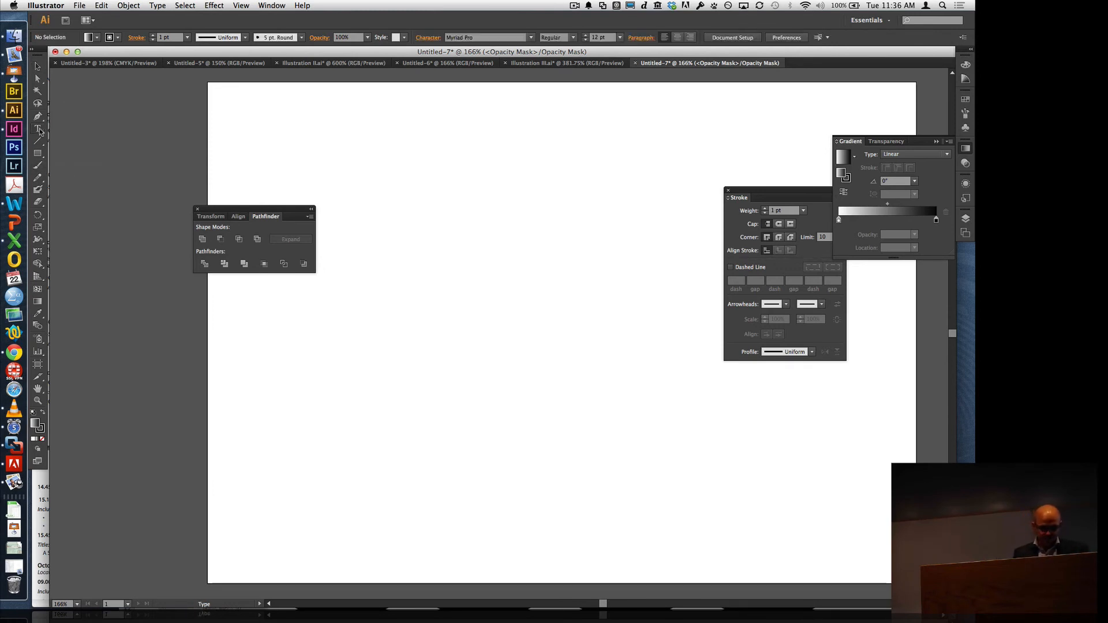
{"action": "left_click", "coordinate": [383, 318]}
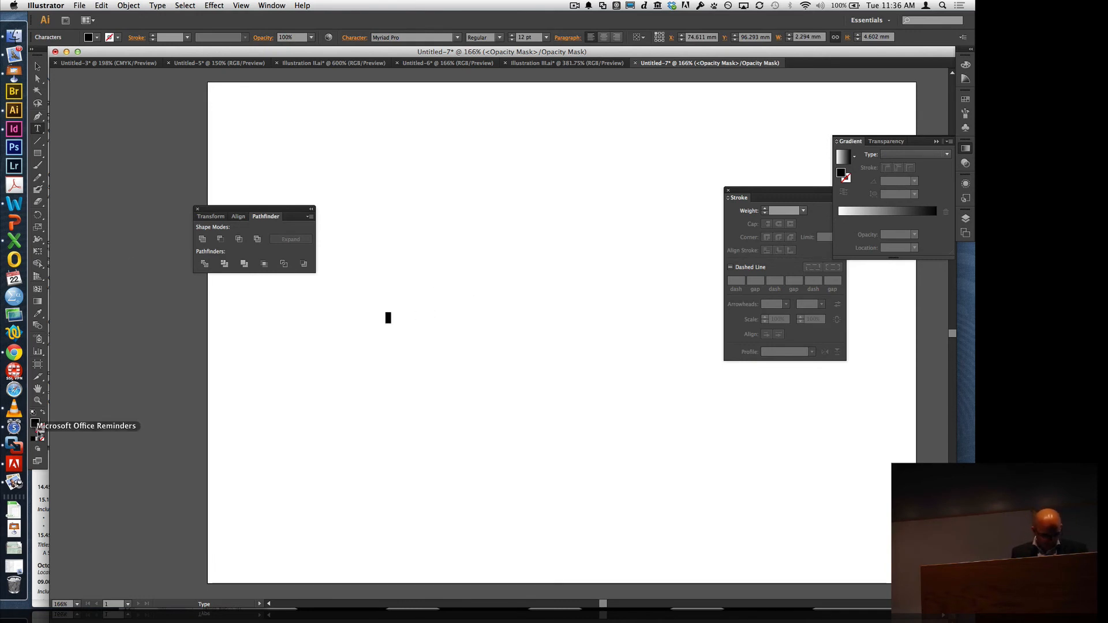
{"action": "left_click", "coordinate": [965, 164]}
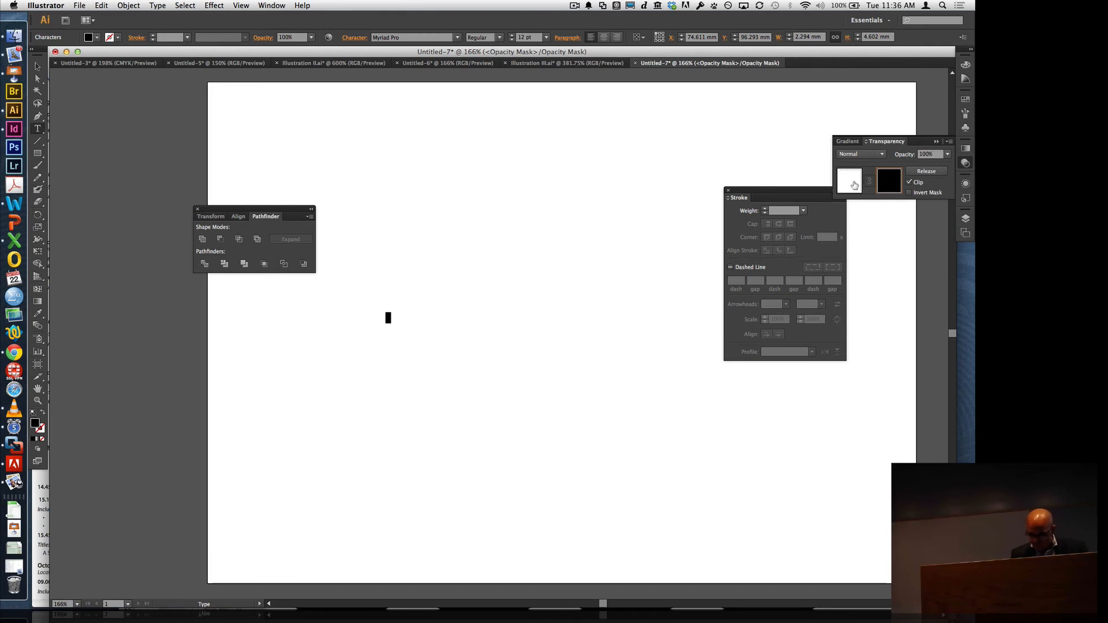
{"action": "left_click", "coordinate": [854, 184]}
{"action": "left_click", "coordinate": [38, 66]}
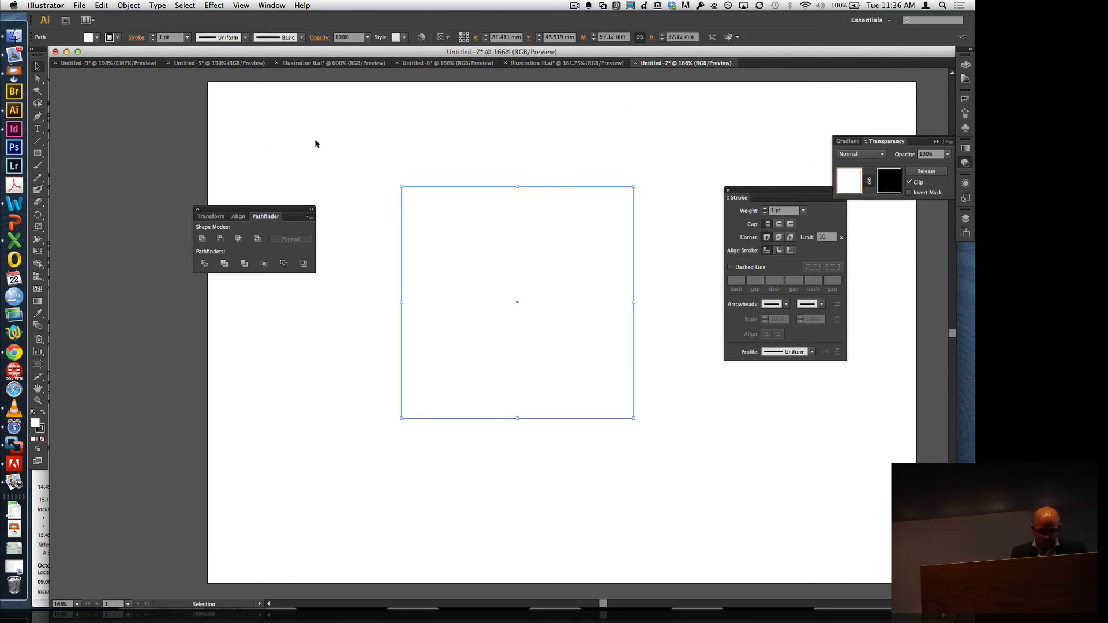
{"action": "left_click", "coordinate": [367, 140]}
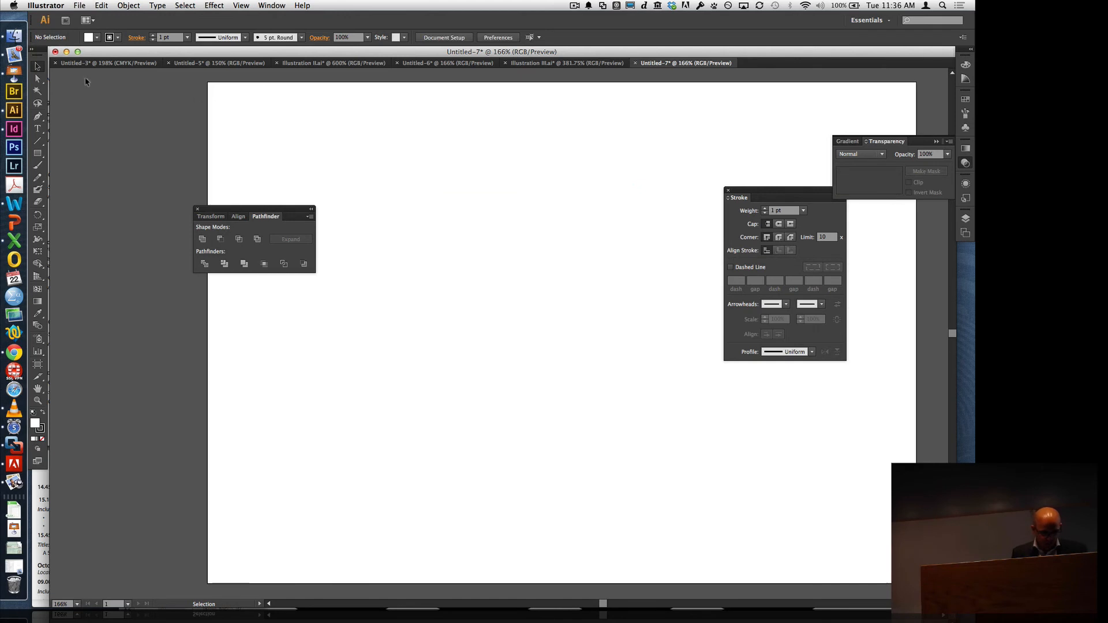
- Add the letter "B" as Myriad Pro text near the artboard's centre and scale it up to about 286 pt
{"action": "left_click", "coordinate": [38, 128]}
{"action": "left_click", "coordinate": [427, 267]}
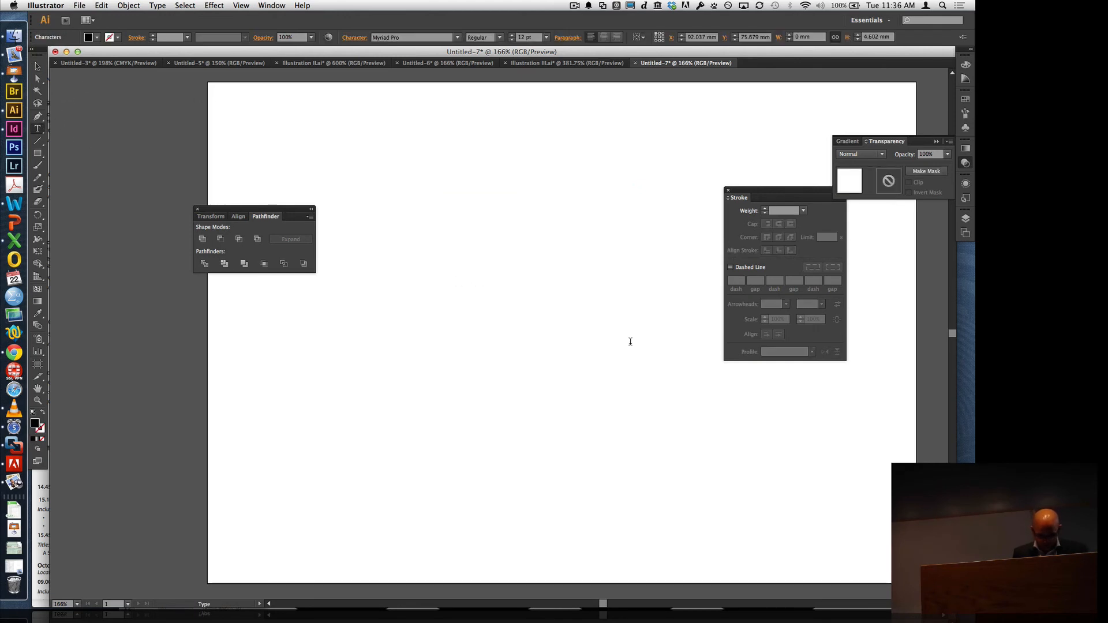
{"action": "type", "text": "B"}
{"action": "left_click", "coordinate": [38, 65]}
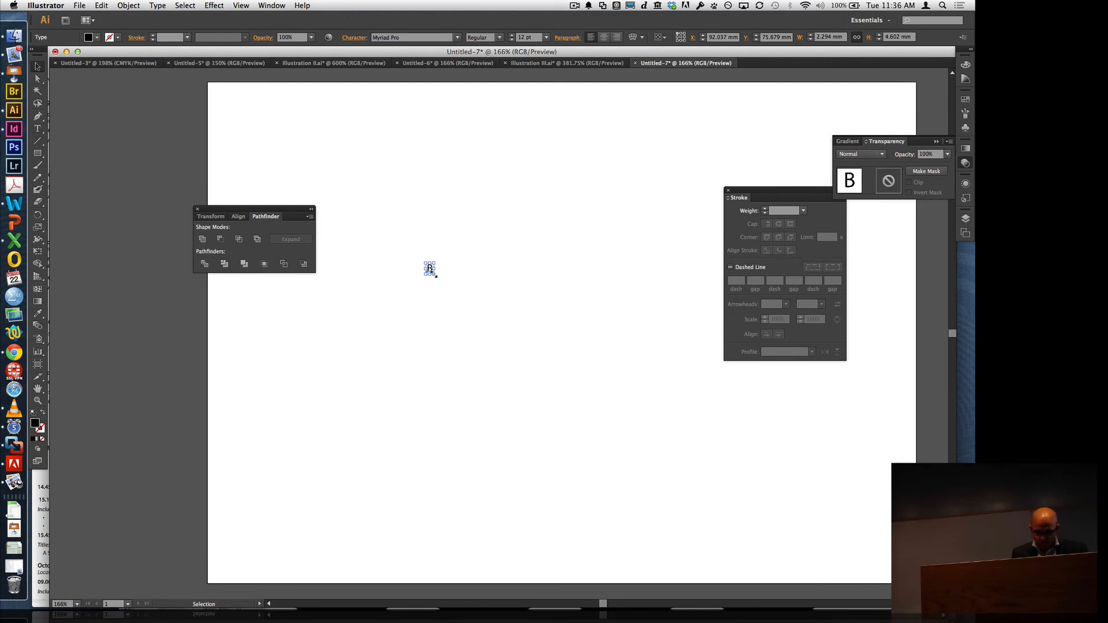
{"action": "left_click_drag", "start_coordinate": [435, 275], "coordinate": [870, 527]}
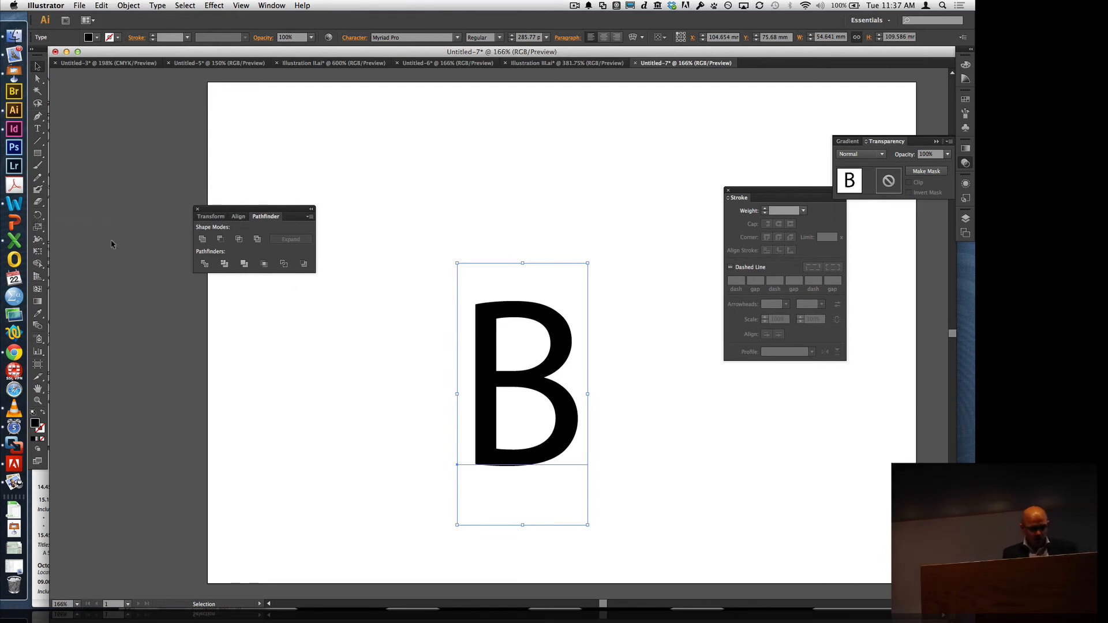
- Draw a black star about 71 mm wide above the letter B and a circle about 23 mm across at its centre
{"action": "left_click_drag", "start_coordinate": [37, 152], "coordinate": [95, 207]}
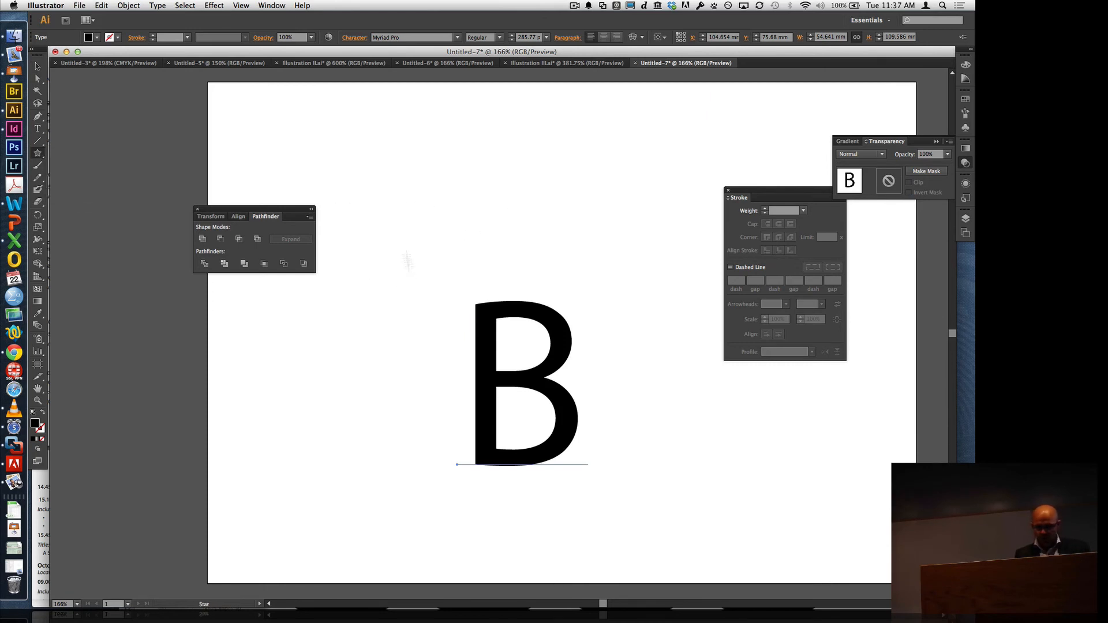
{"action": "mouse_move", "coordinate": [385, 173]}
{"action": "left_mouse_down"}
{"action": "mouse_move", "coordinate": [451, 226]}
{"action": "mouse_move", "coordinate": [461, 280]}
{"action": "mouse_move", "coordinate": [454, 245]}
{"action": "mouse_move", "coordinate": [438, 242]}
{"action": "left_mouse_up"}
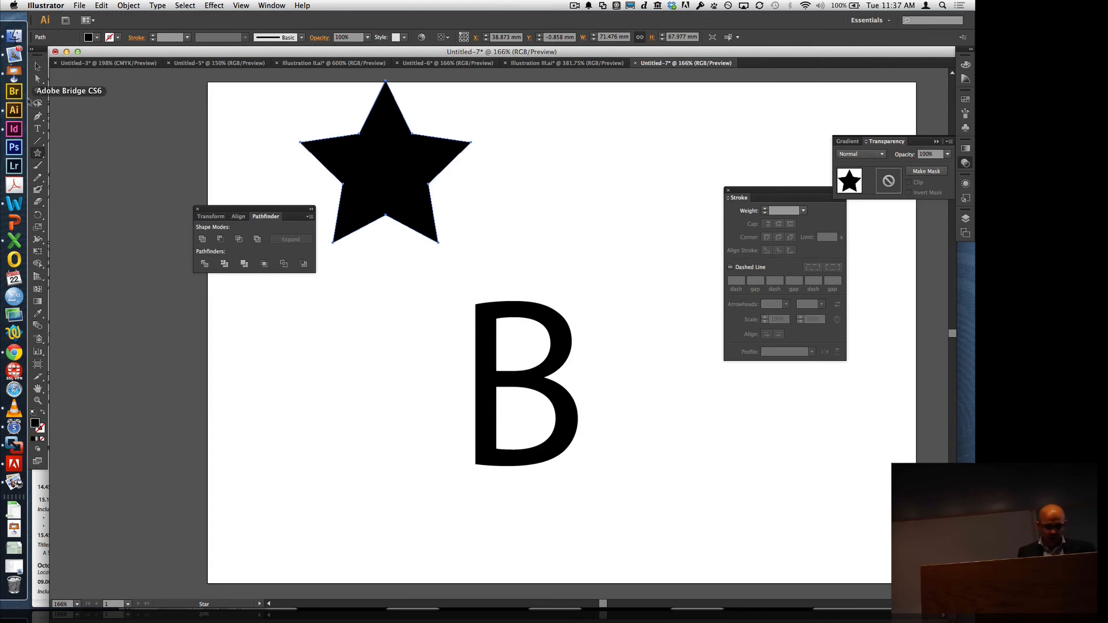
{"action": "left_click_drag", "start_coordinate": [37, 153], "coordinate": [94, 178]}
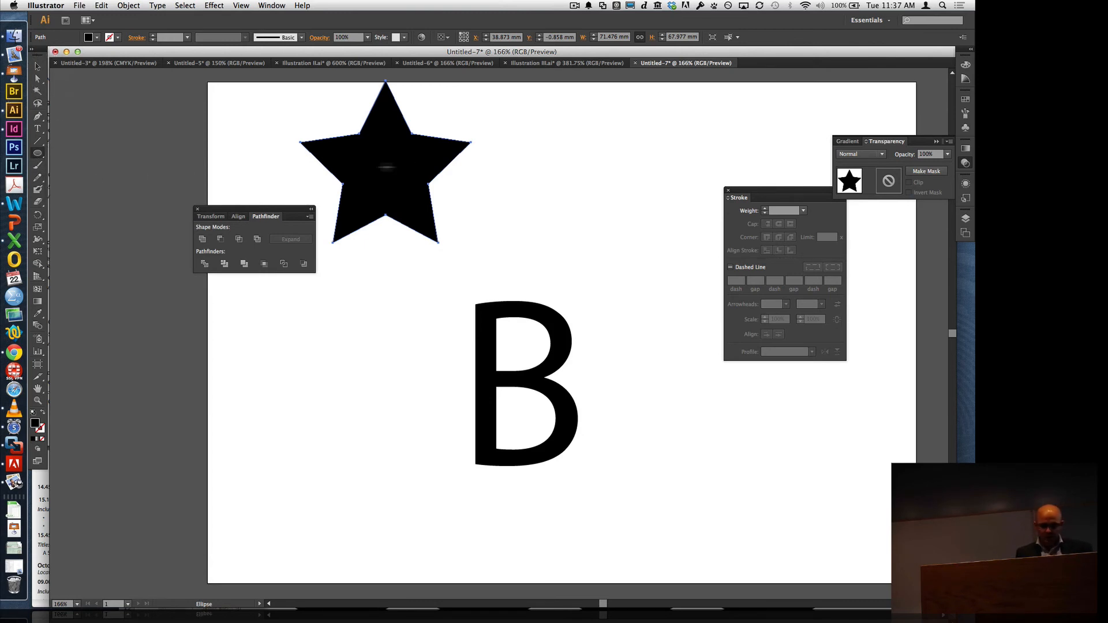
{"action": "left_click_drag", "start_coordinate": [385, 163], "coordinate": [412, 189]}
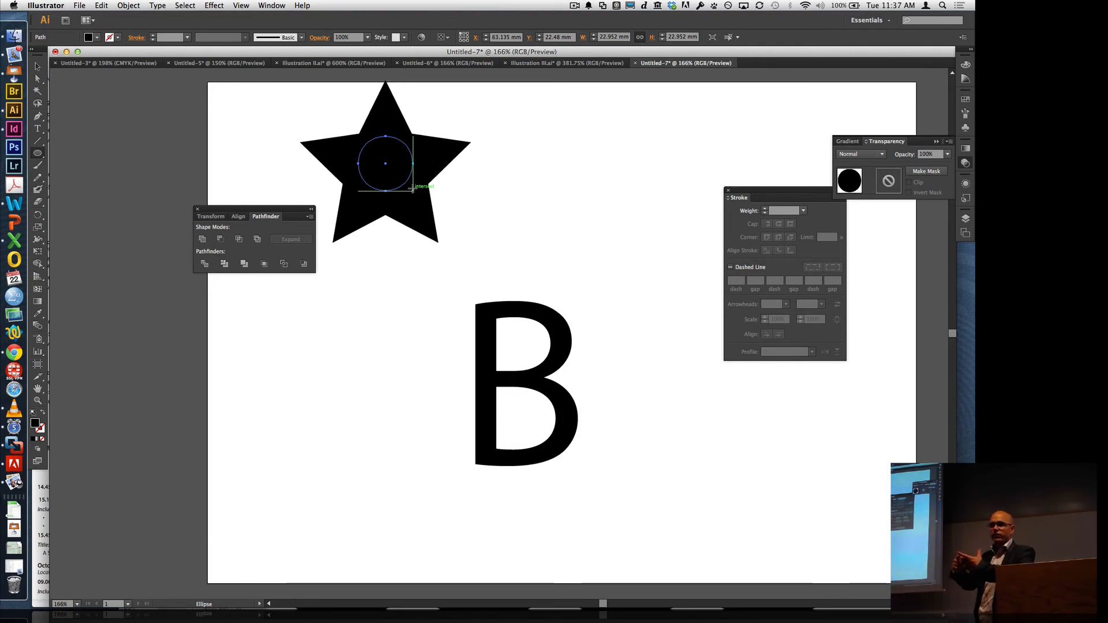
{"action": "left_click_drag", "start_coordinate": [412, 188], "coordinate": [412, 188]}
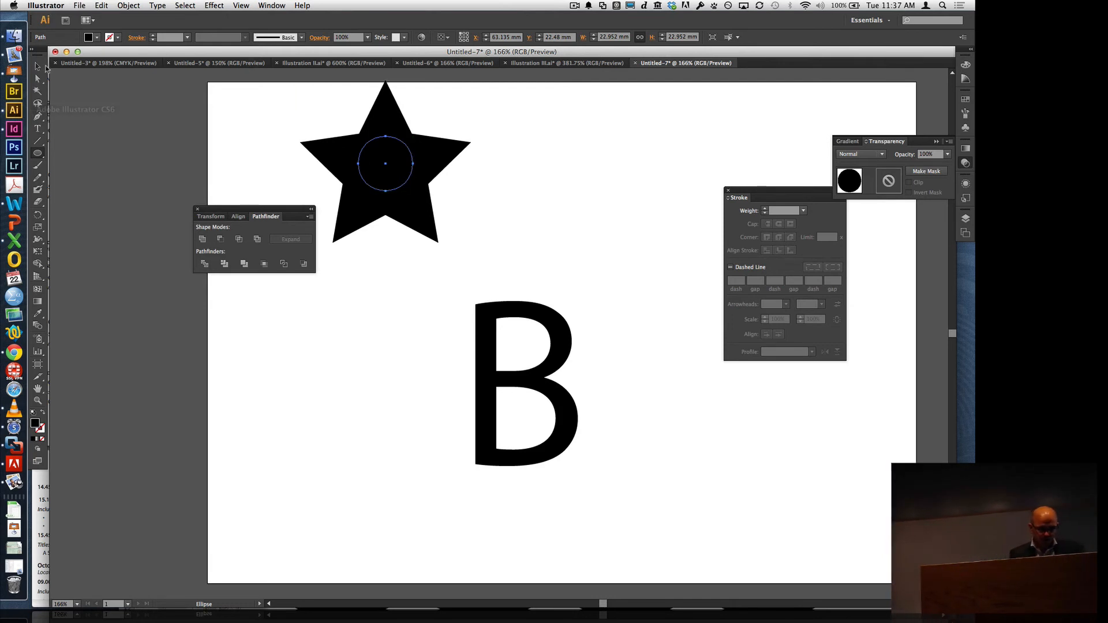
- Enlarge the circle up and to the right to about 33 mm across, fill it red and deselect it
{"action": "left_click", "coordinate": [38, 66]}
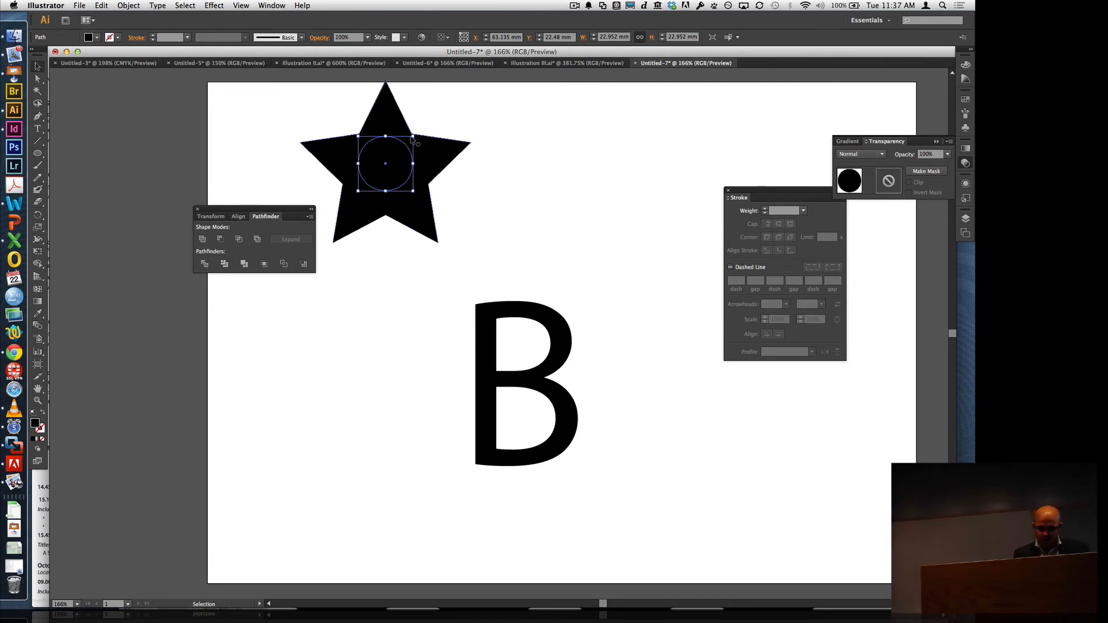
{"action": "left_click_drag", "start_coordinate": [413, 137], "coordinate": [455, 106]}
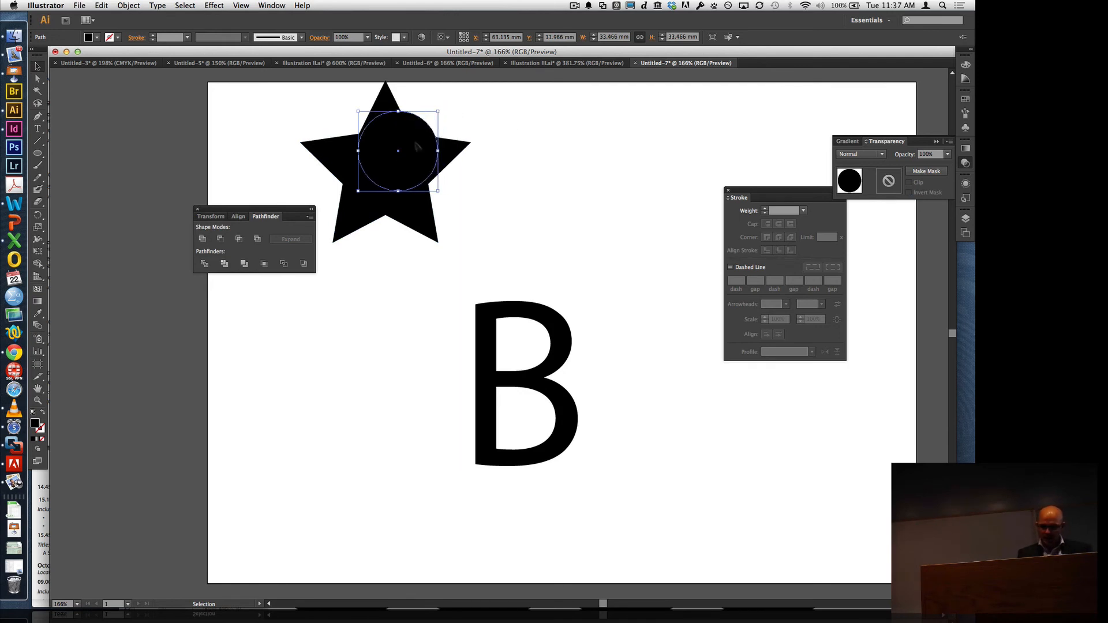
{"action": "left_click", "coordinate": [966, 100]}
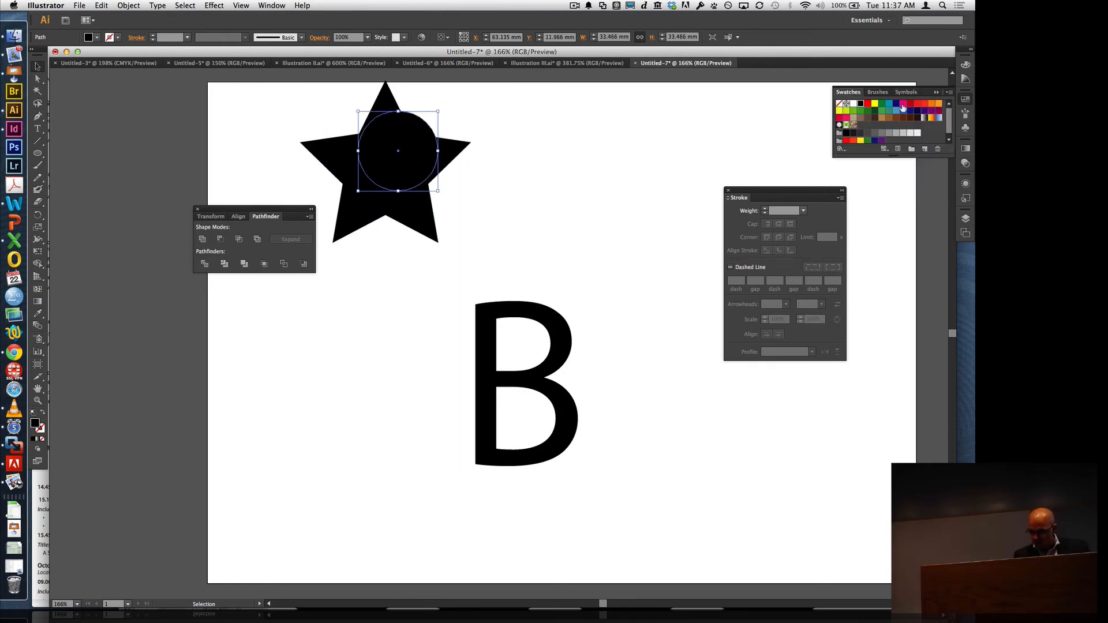
{"action": "left_click", "coordinate": [866, 104]}
{"action": "left_click", "coordinate": [472, 191]}
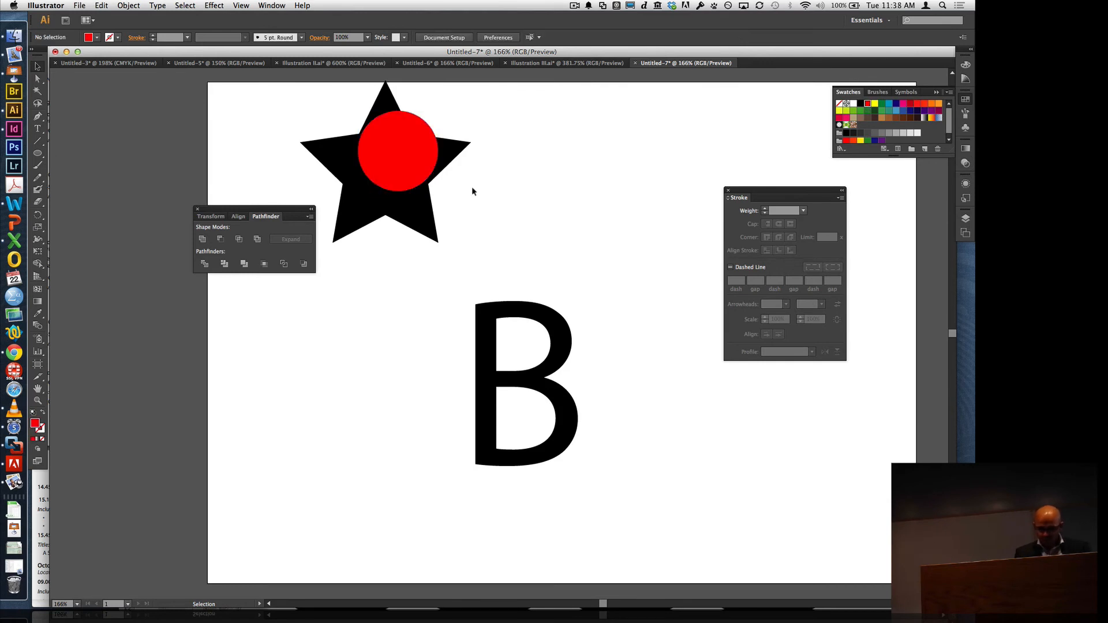
- Combine the star and the red circle into a compound path
{"action": "left_click", "coordinate": [422, 167]}
{"action": "left_click", "coordinate": [425, 211], "text": "shift"}
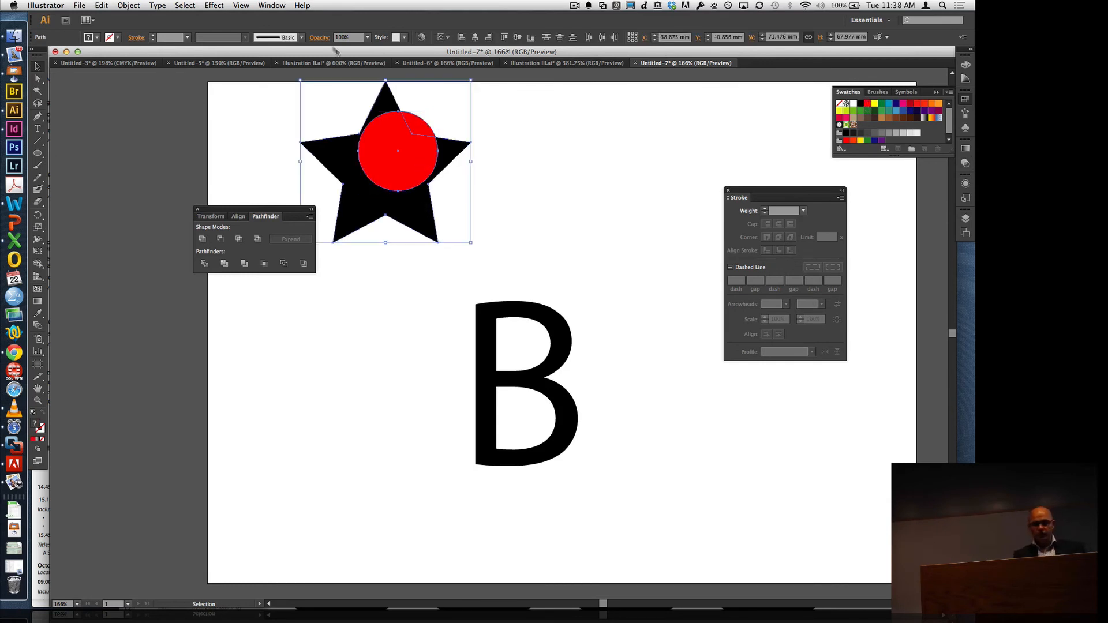
{"action": "left_click", "coordinate": [125, 6]}
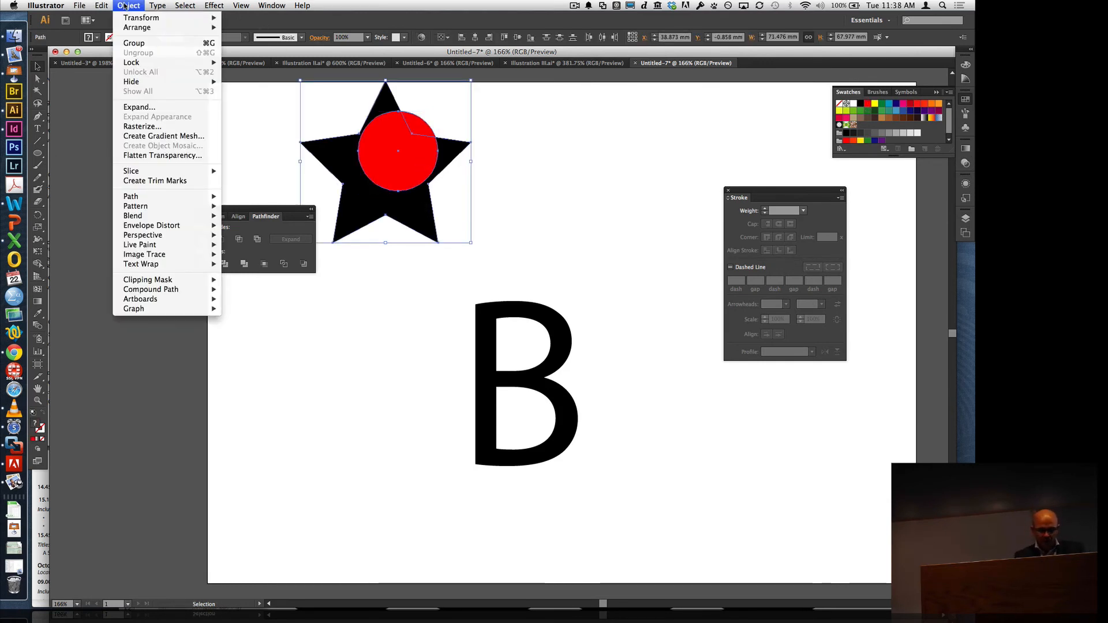
{"action": "mouse_move", "coordinate": [184, 292]}
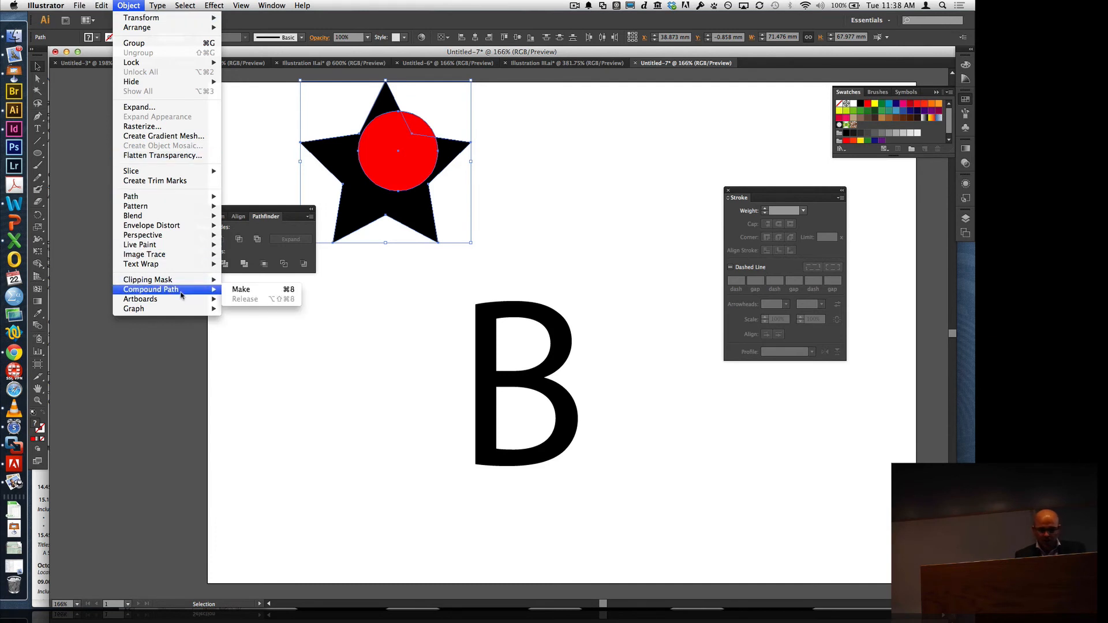
{"action": "left_click", "coordinate": [265, 291]}
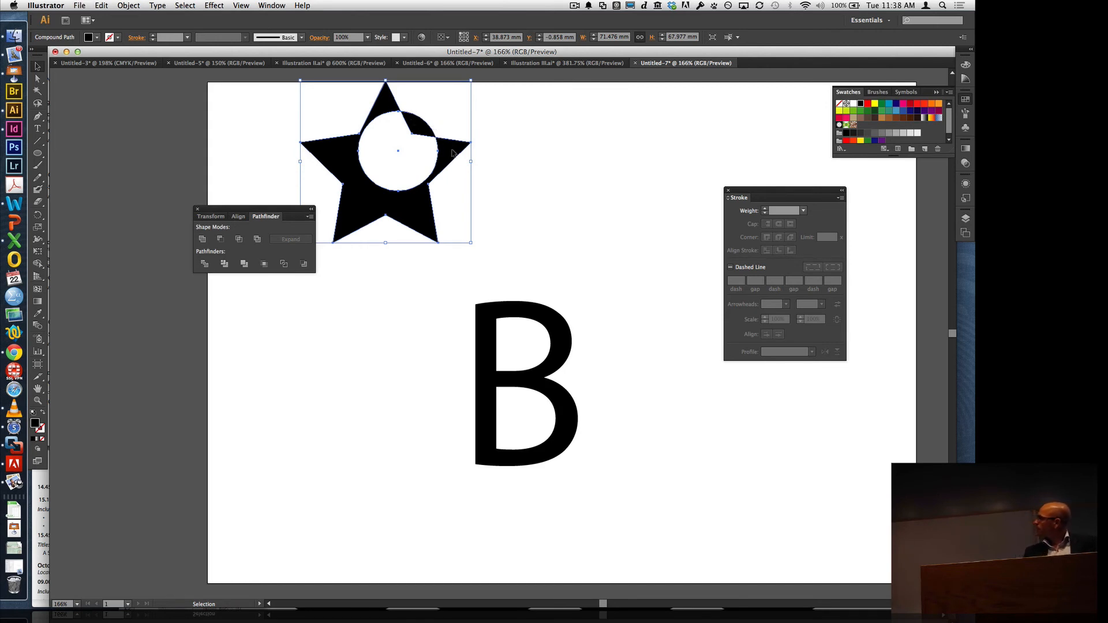
- Move the star compound path over the upper part of the letter B and fill it dark blue
{"action": "left_click_drag", "start_coordinate": [453, 152], "coordinate": [547, 294]}
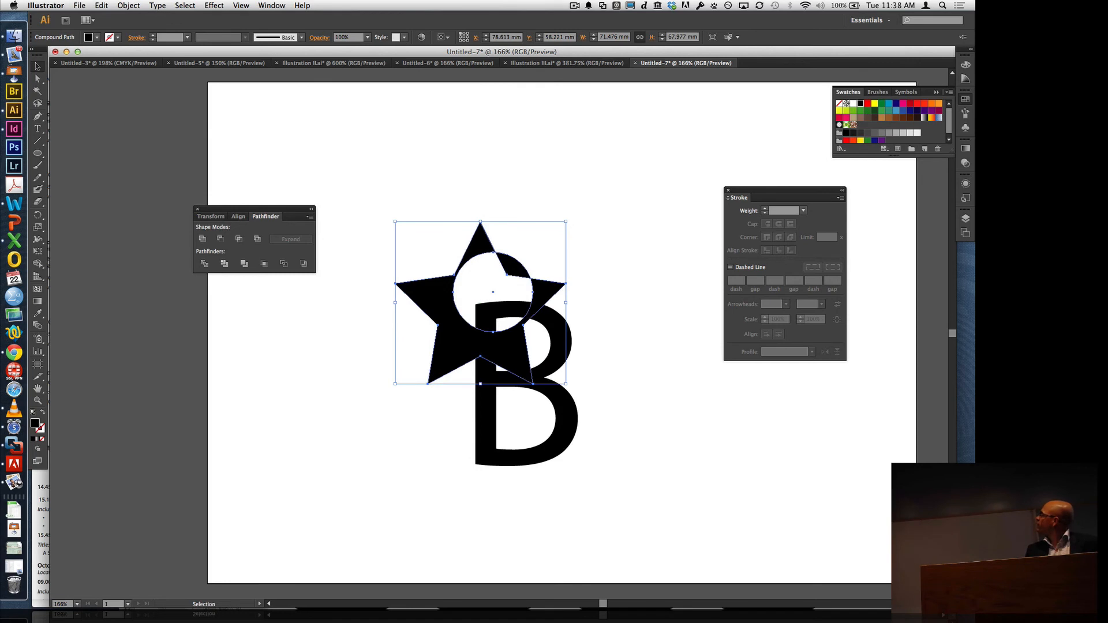
{"action": "left_click", "coordinate": [897, 103]}
{"action": "left_click", "coordinate": [621, 297]}
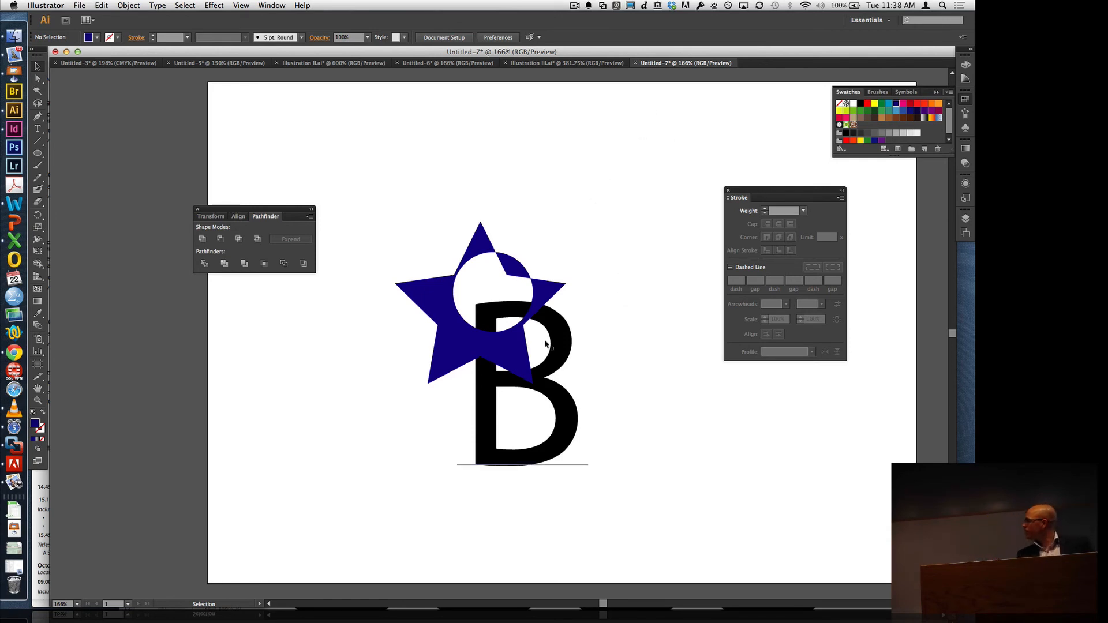
- Isolate the compound path and move its circle about 5 mm right and 10 mm down within the star
{"action": "double_click", "coordinate": [497, 346]}
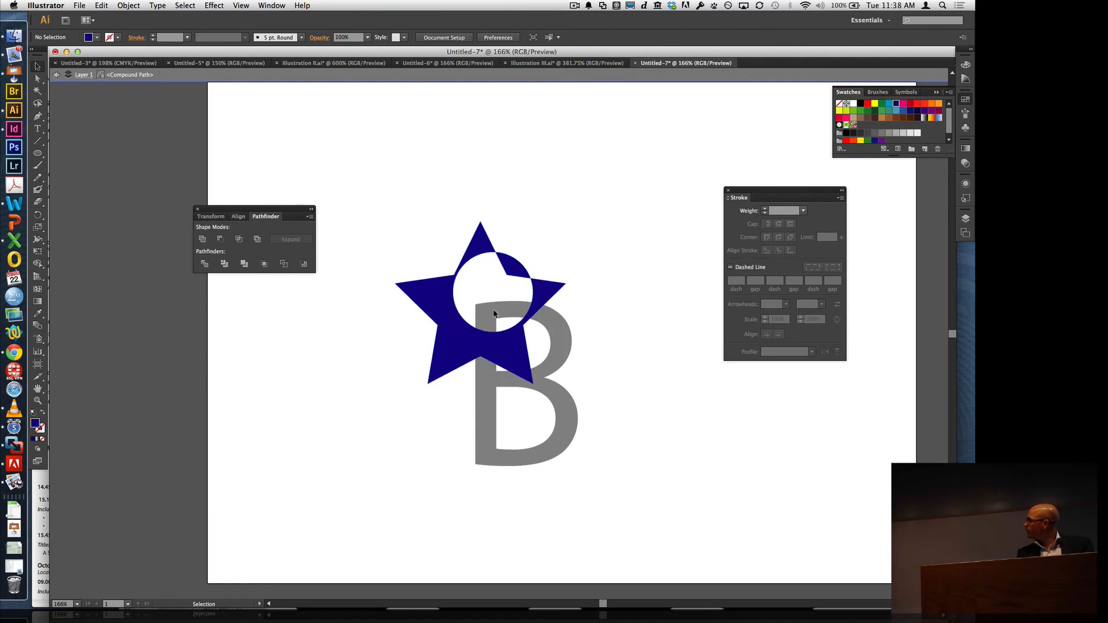
{"action": "left_click", "coordinate": [491, 329]}
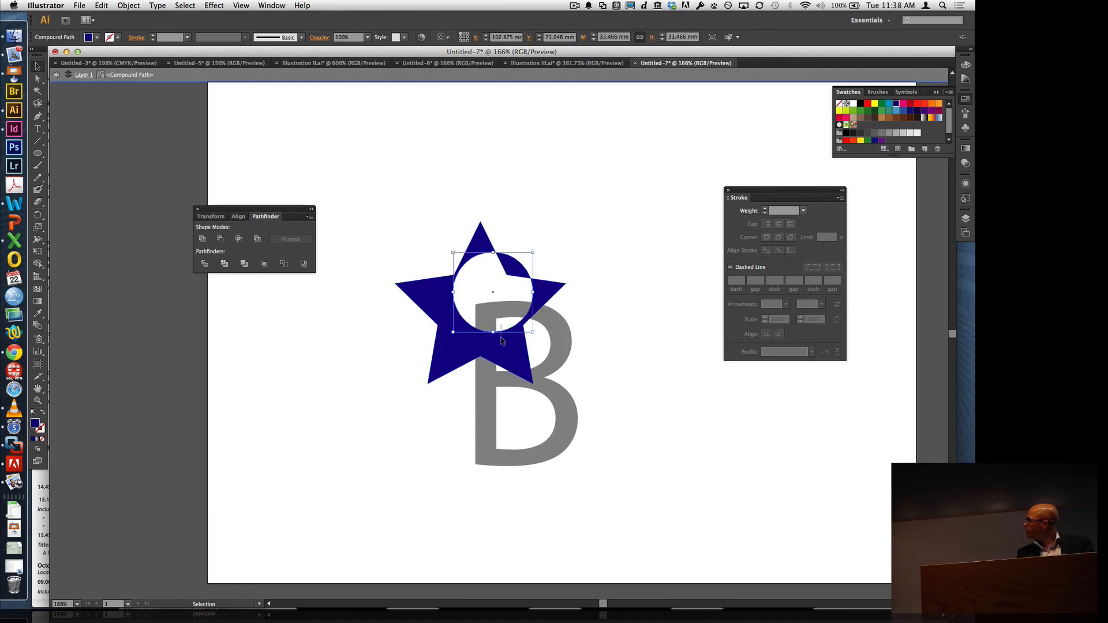
{"action": "left_click", "coordinate": [505, 329]}
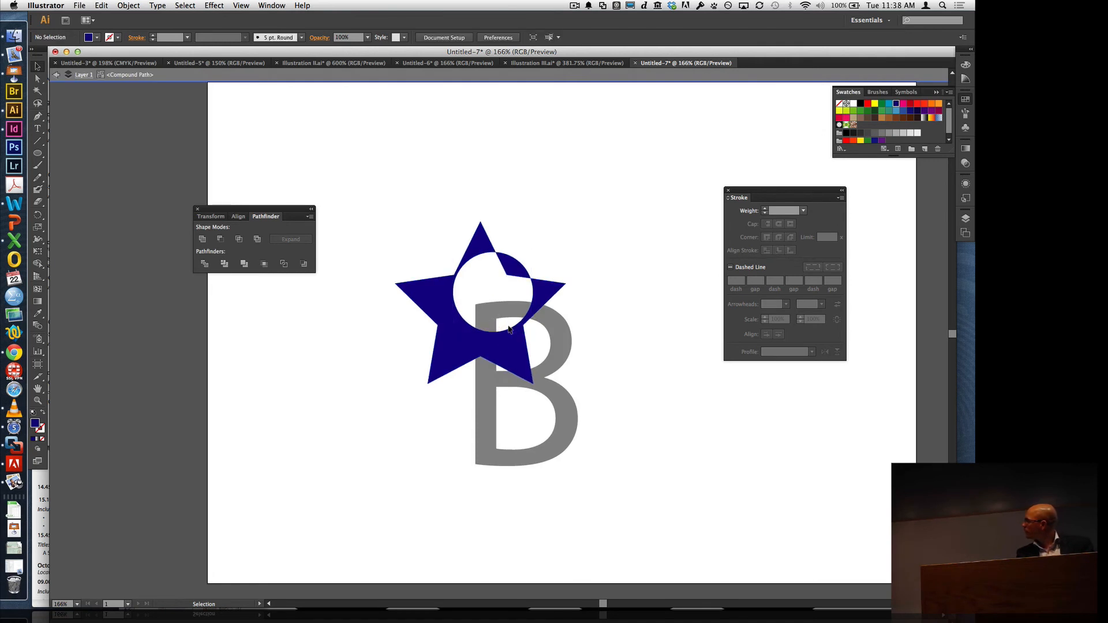
{"action": "left_click", "coordinate": [509, 330]}
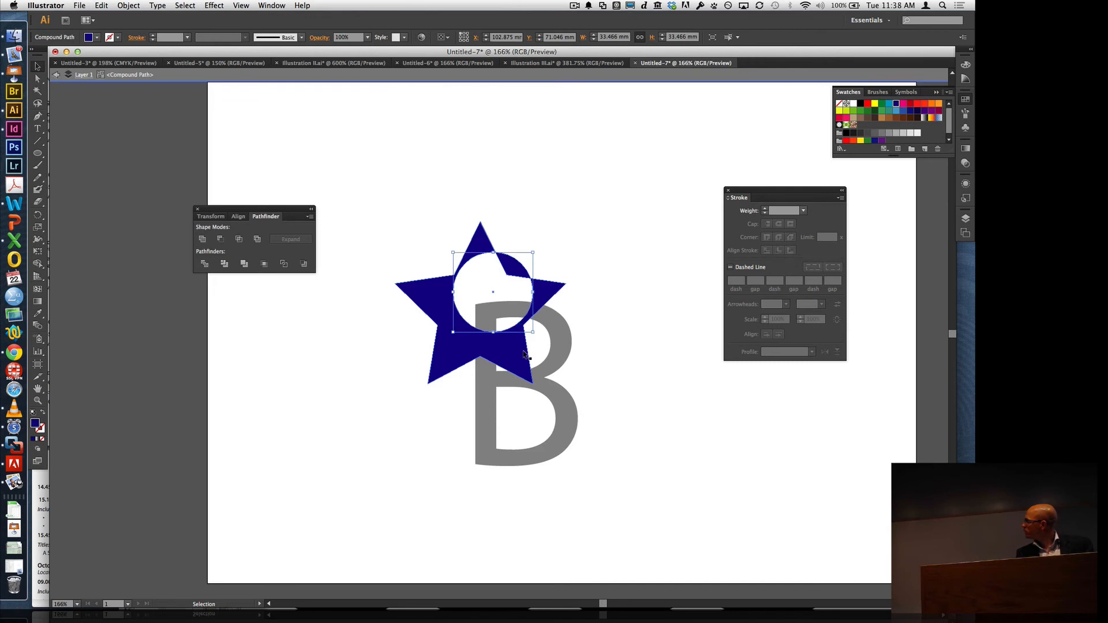
{"action": "left_click", "coordinate": [513, 351]}
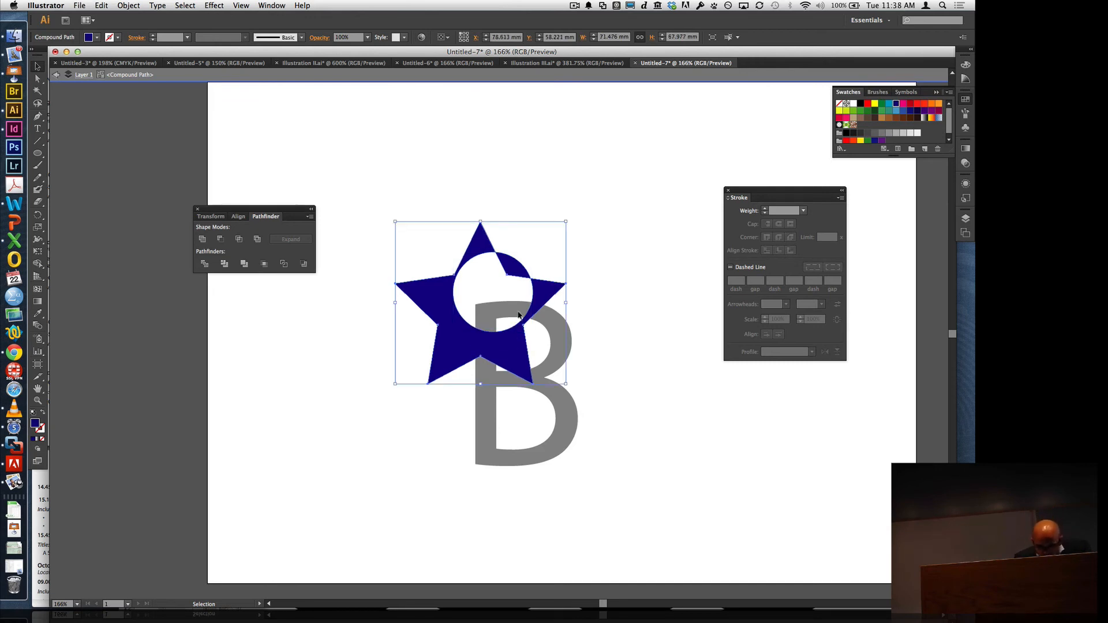
{"action": "left_click", "coordinate": [522, 327]}
{"action": "left_click_drag", "start_coordinate": [522, 327], "coordinate": [530, 349]}
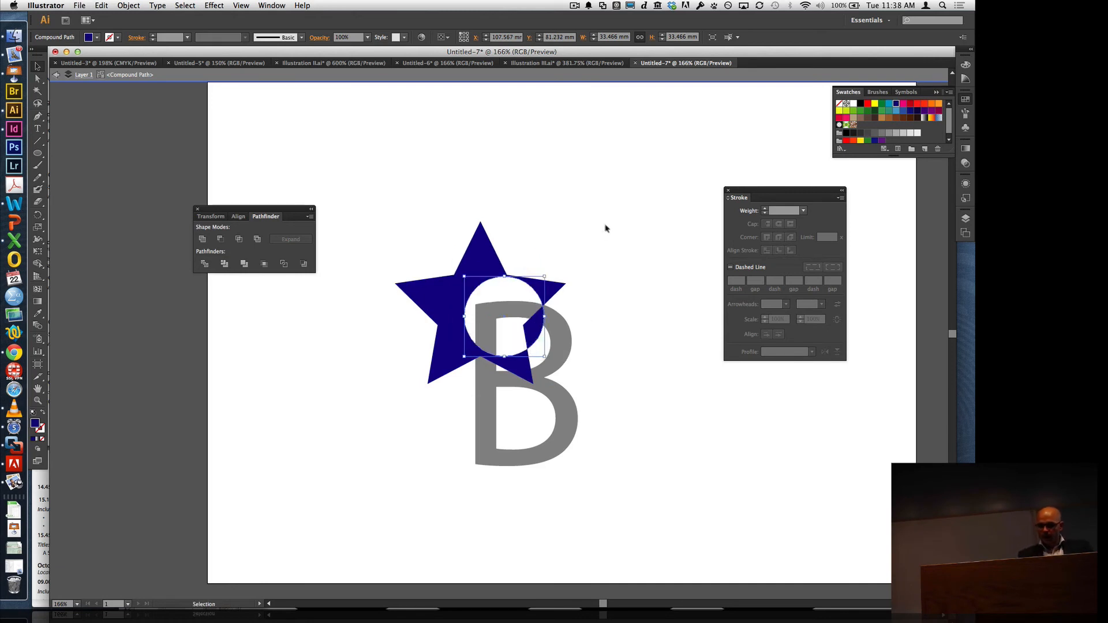
{"action": "left_click", "coordinate": [571, 222]}
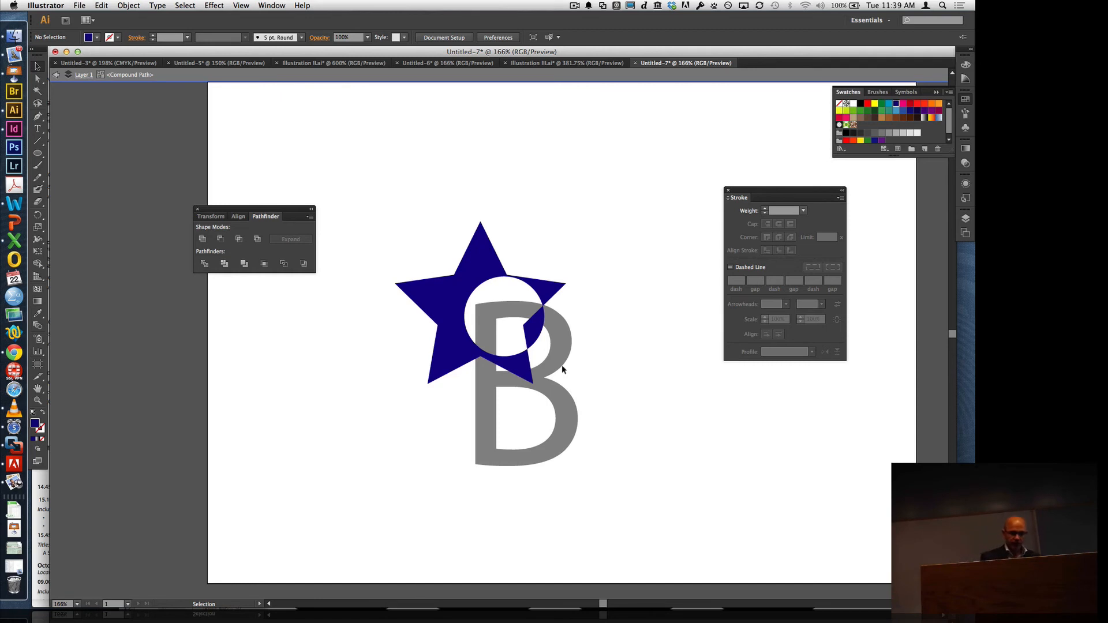
- Move the star and its circle about 24 mm left and 37 mm up off the letter B, exit isolation and select the whole compound path
{"action": "left_click", "coordinate": [477, 272]}
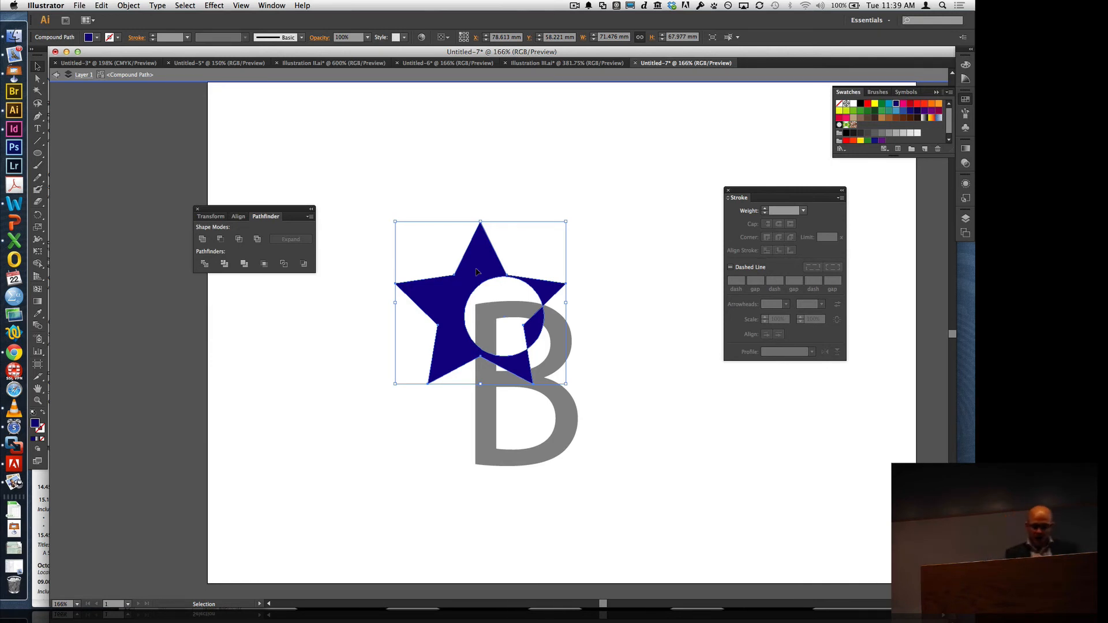
{"action": "left_click_drag", "start_coordinate": [475, 267], "coordinate": [419, 178]}
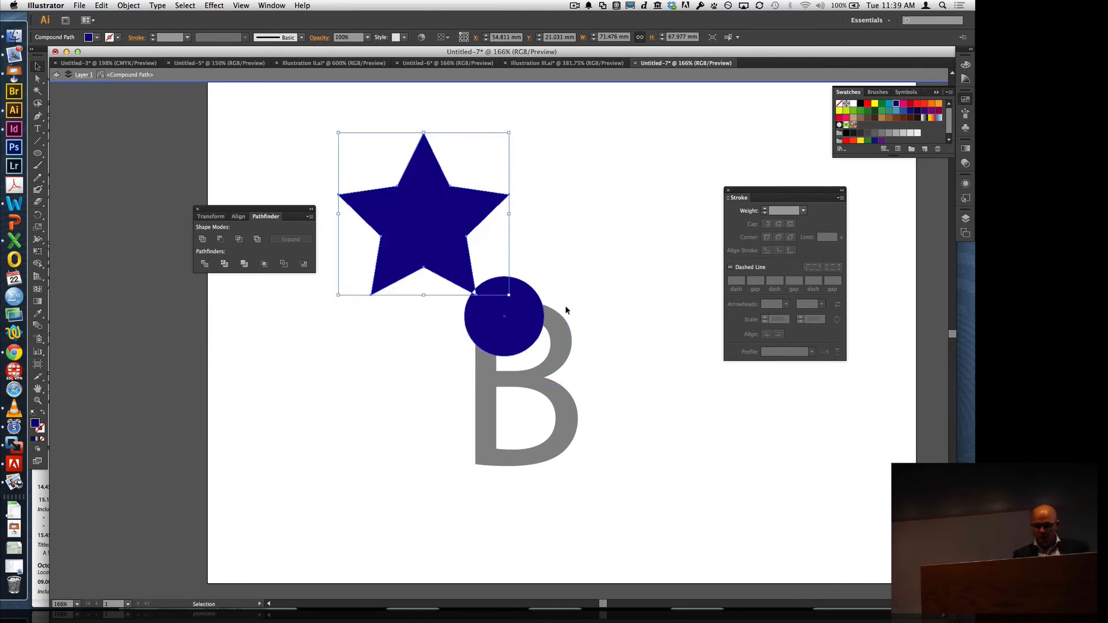
{"action": "left_click_drag", "start_coordinate": [521, 325], "coordinate": [464, 236]}
{"action": "left_click", "coordinate": [590, 267]}
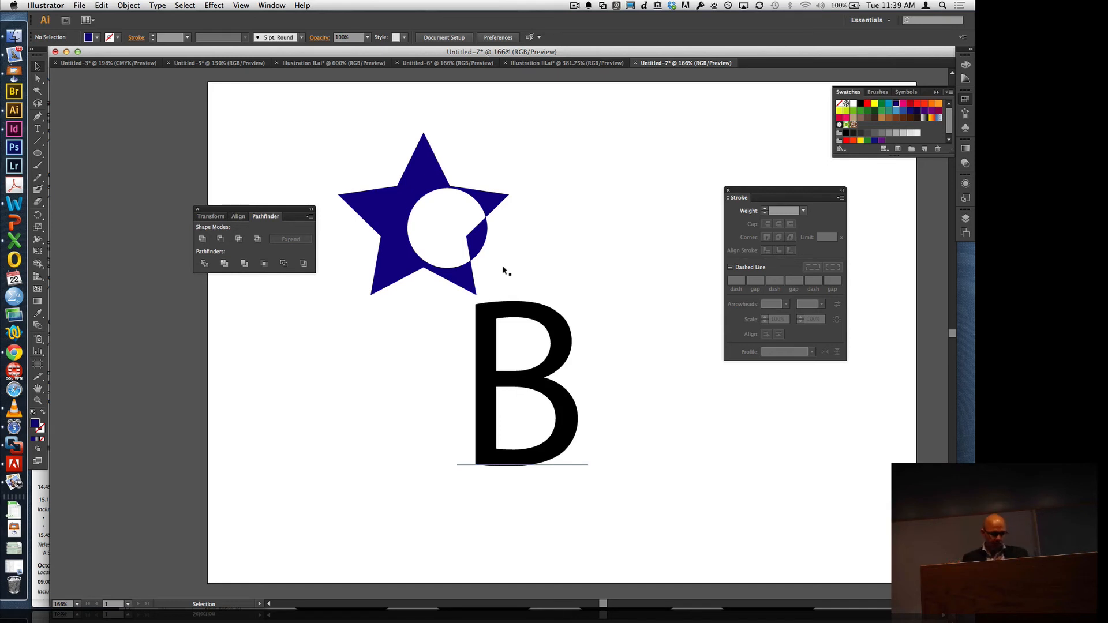
{"action": "left_click", "coordinate": [405, 202]}
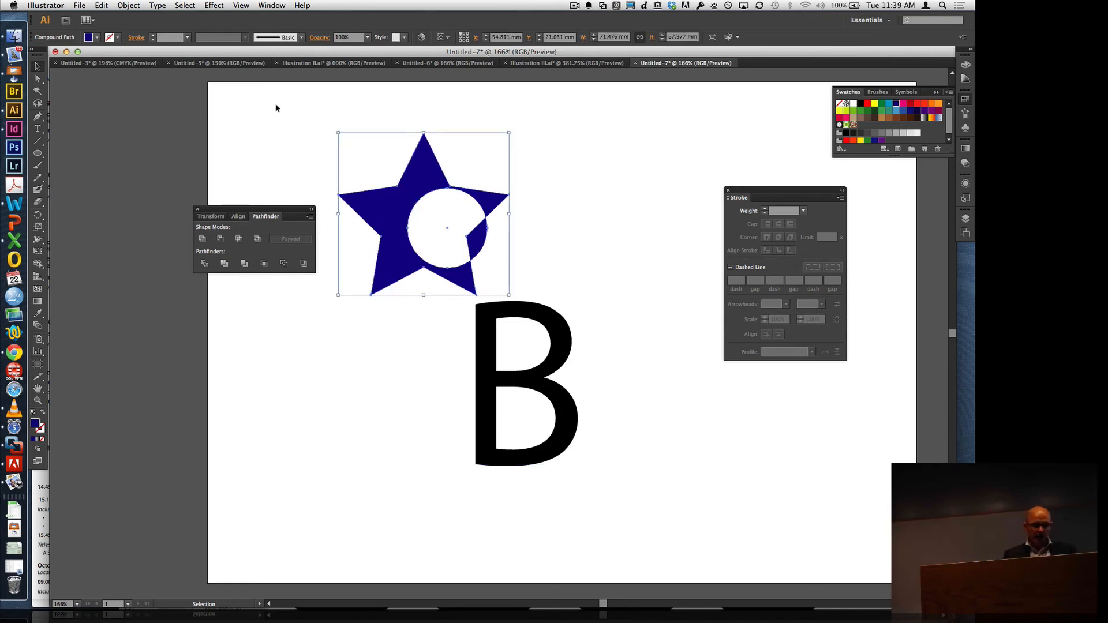
- Release the star and circle compound path back into separate shapes
{"action": "left_click", "coordinate": [129, 6]}
{"action": "mouse_move", "coordinate": [164, 290]}
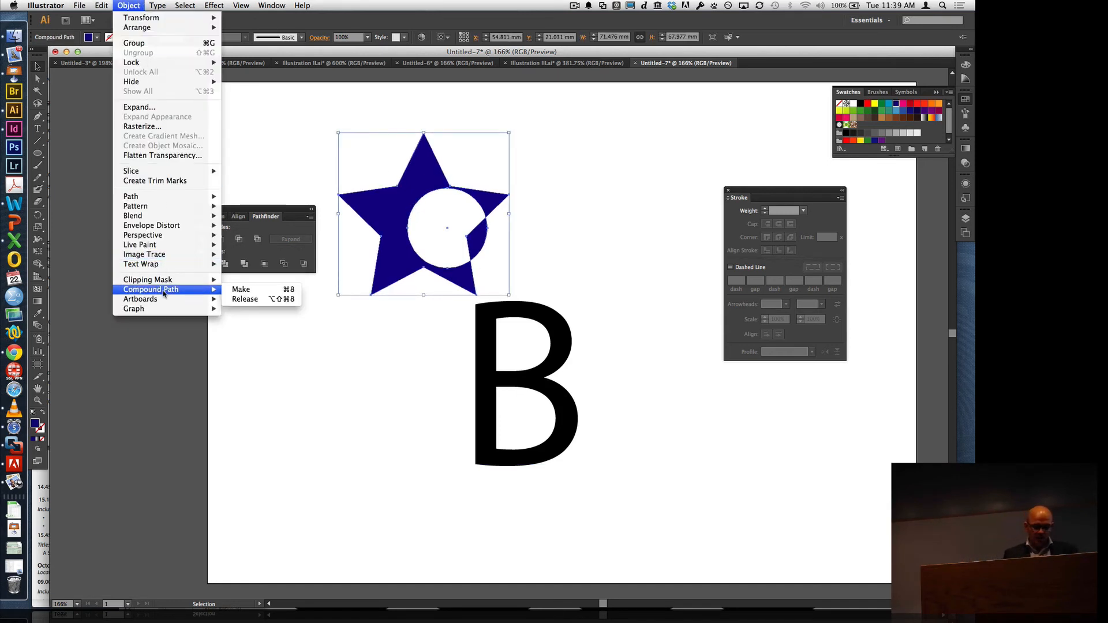
{"action": "left_click", "coordinate": [244, 298]}
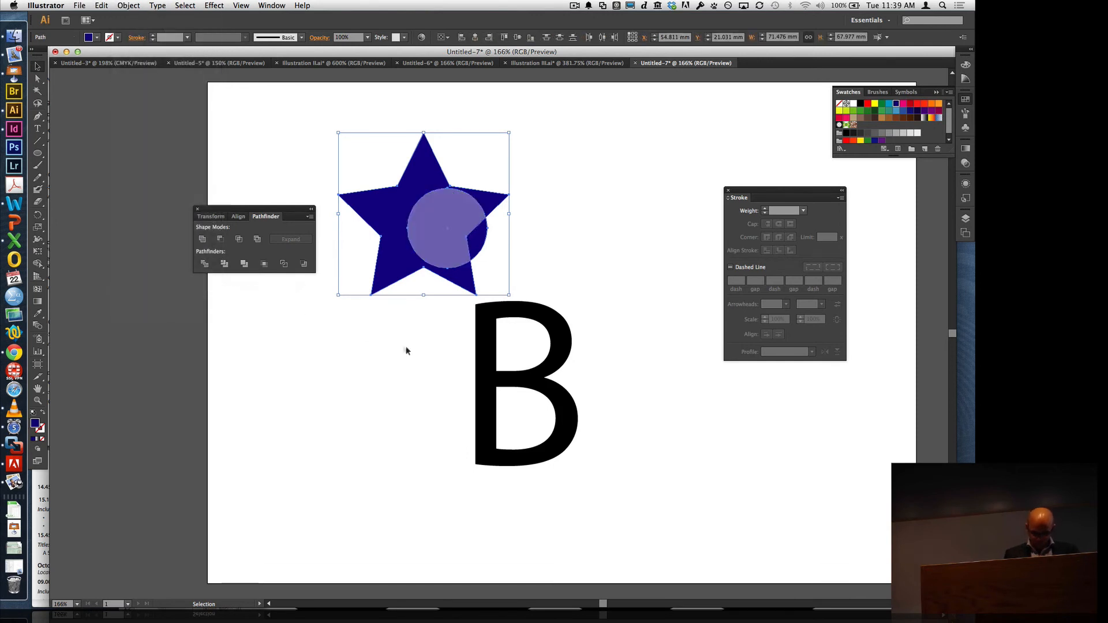
- Convert the live letter B text to outlines
{"action": "left_click", "coordinate": [555, 362]}
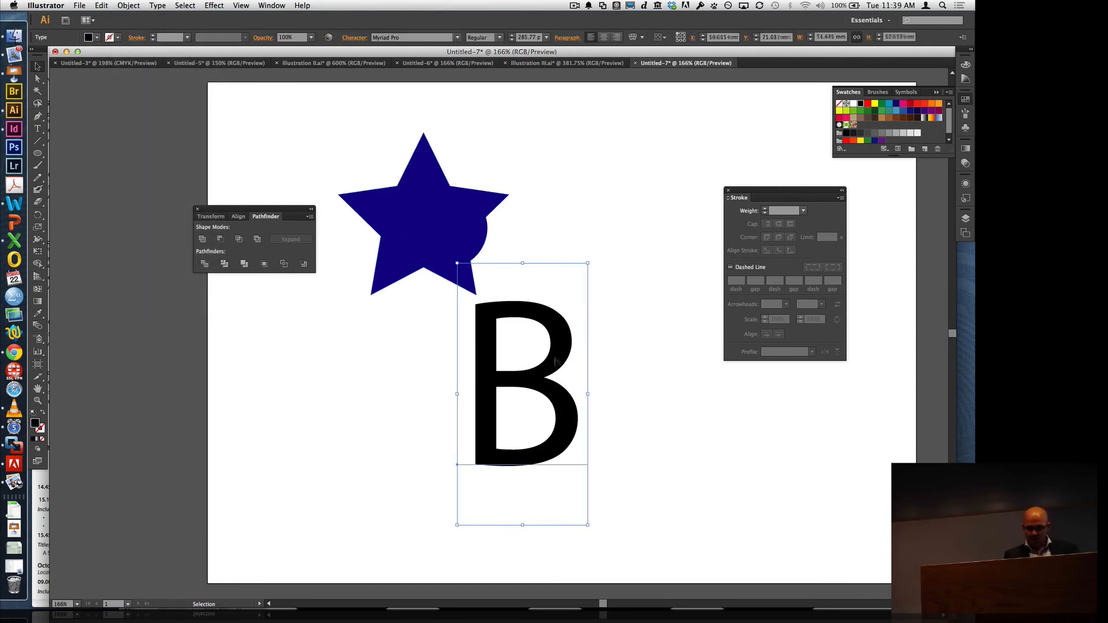
{"action": "left_click", "coordinate": [129, 5]}
{"action": "mouse_move", "coordinate": [158, 5]}
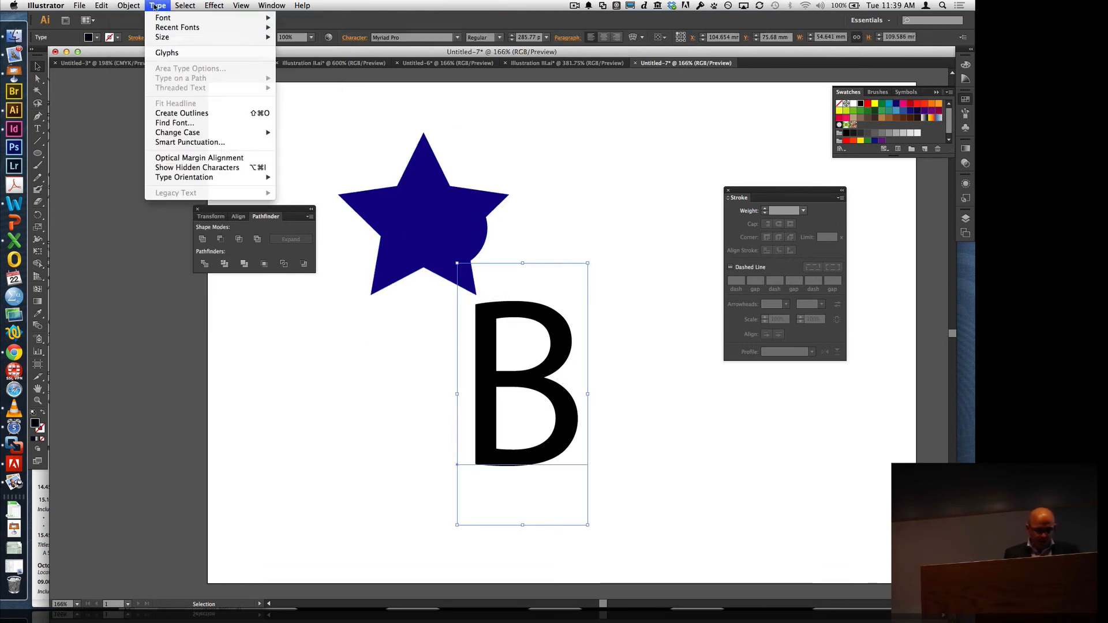
{"action": "left_click", "coordinate": [188, 113]}
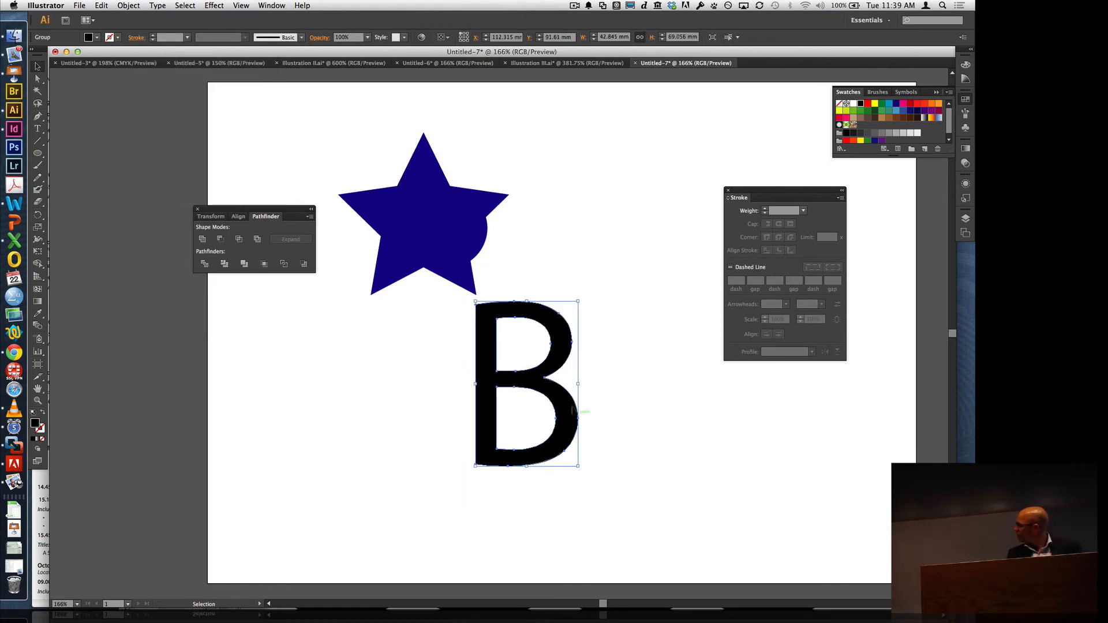
- Release the outlined letter B's compound path and deselect it
{"action": "left_click", "coordinate": [129, 5]}
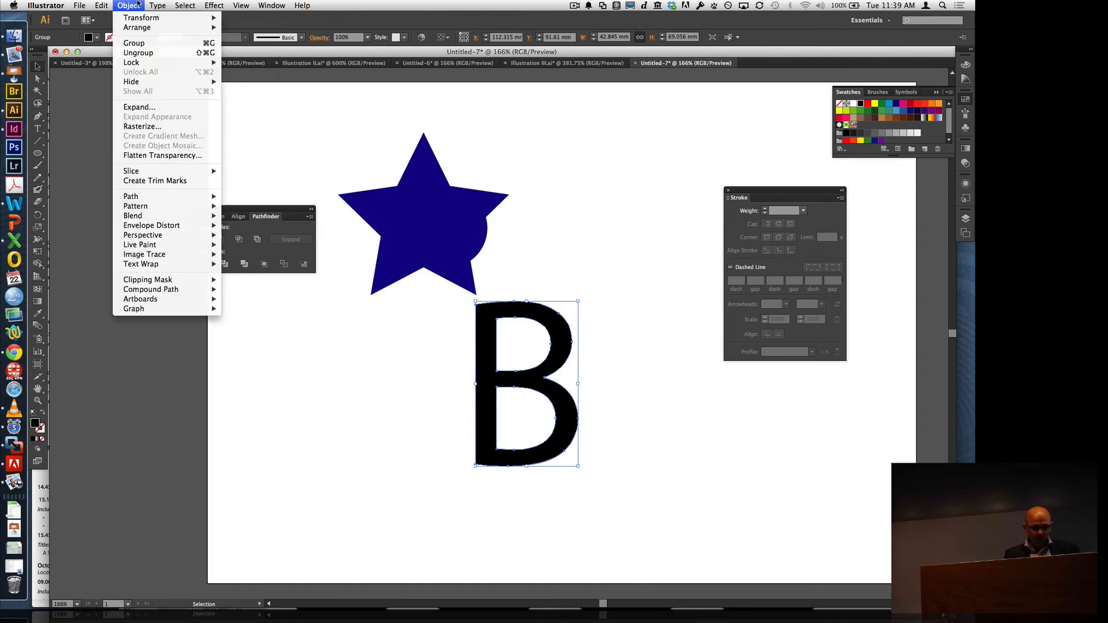
{"action": "mouse_move", "coordinate": [201, 289]}
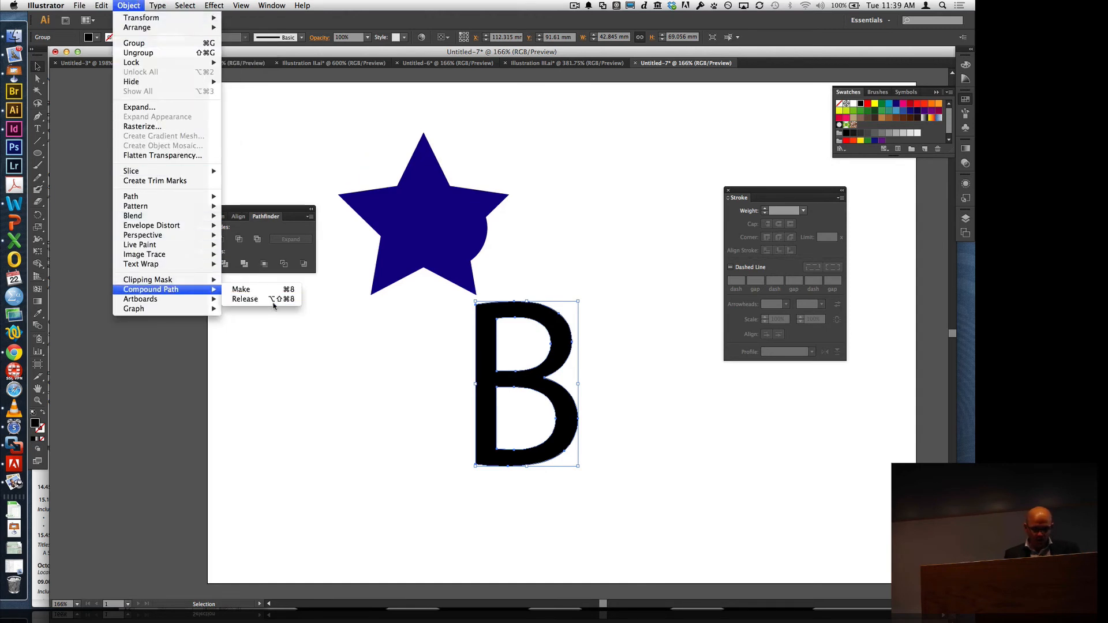
{"action": "left_click", "coordinate": [268, 300]}
{"action": "left_click", "coordinate": [595, 372]}
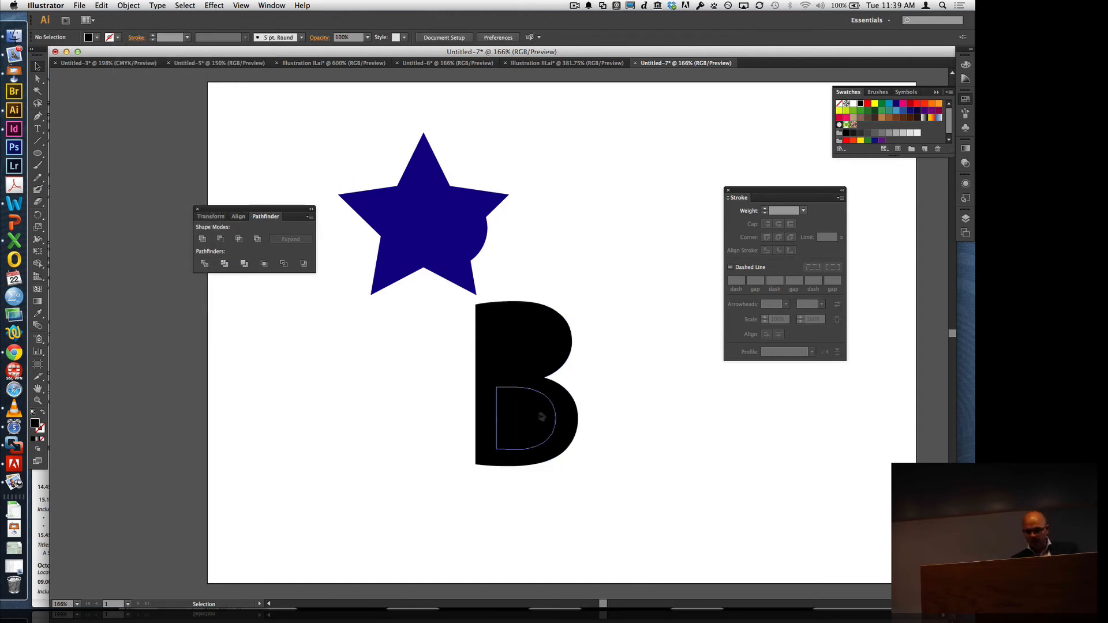
- Isolate the letter B group and move its outer shape about 54 mm right, clear of the two inner counters
{"action": "mouse_move", "coordinate": [561, 417]}
{"action": "left_mouse_down"}
{"action": "mouse_move", "coordinate": [685, 420]}
{"action": "mouse_move", "coordinate": [689, 429]}
{"action": "mouse_move", "coordinate": [551, 427]}
{"action": "left_mouse_up"}
{"action": "double_click", "coordinate": [685, 420]}
{"action": "left_click_drag", "start_coordinate": [617, 345], "coordinate": [485, 345]}
{"action": "left_click", "coordinate": [628, 420]}
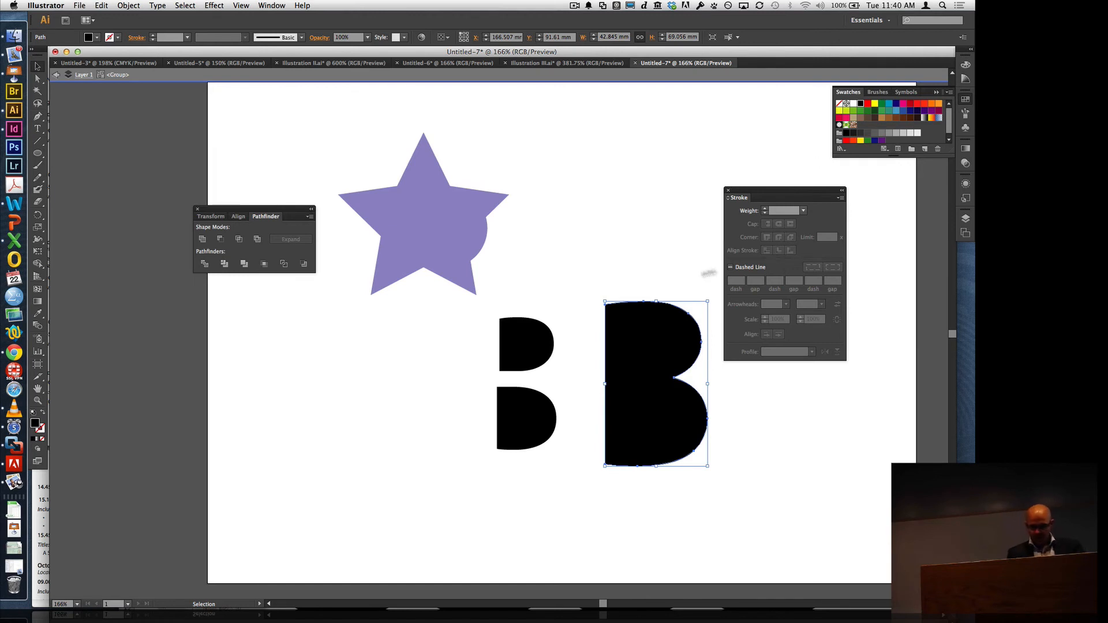
- Delete the letter B's outer shape and both counters, and exit isolation
{"action": "left_click_drag", "start_coordinate": [666, 270], "coordinate": [527, 490]}
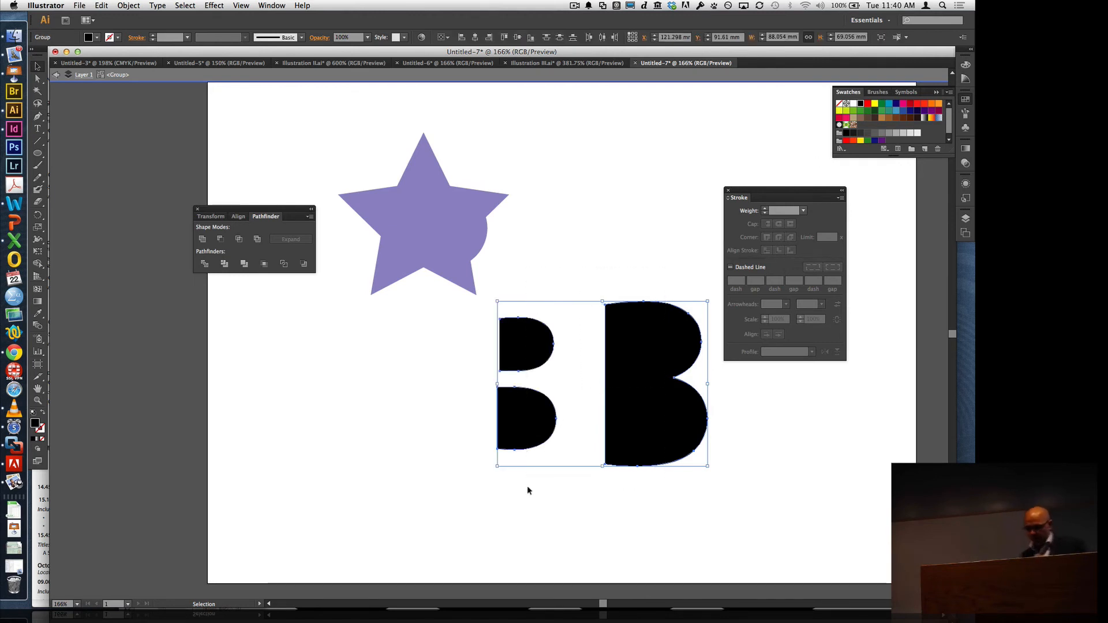
{"action": "key", "text": "Delete"}
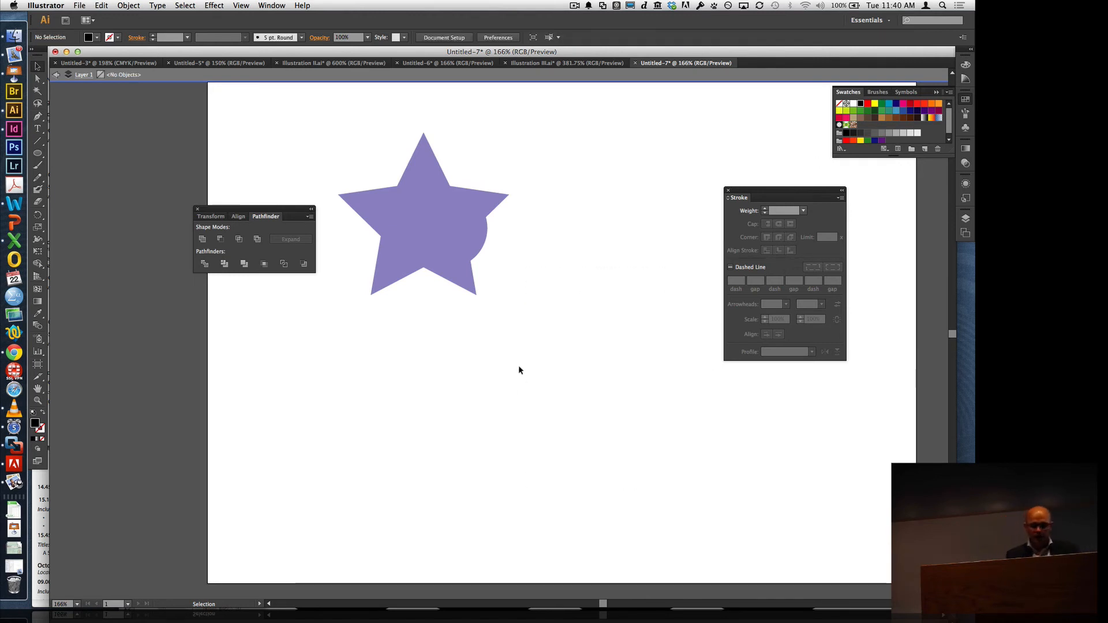
{"action": "left_click", "coordinate": [448, 263]}
- Fill the circle over the star with red and move it about 7 mm right and 8.5 mm up
{"action": "left_click", "coordinate": [470, 233]}
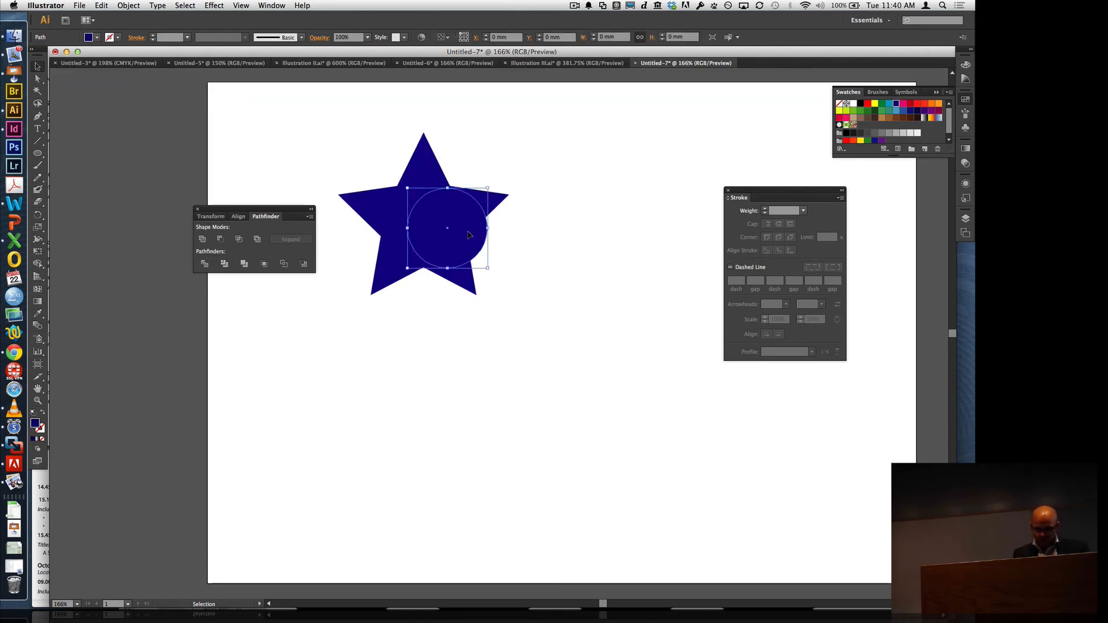
{"action": "left_click", "coordinate": [385, 221]}
{"action": "left_click", "coordinate": [481, 252]}
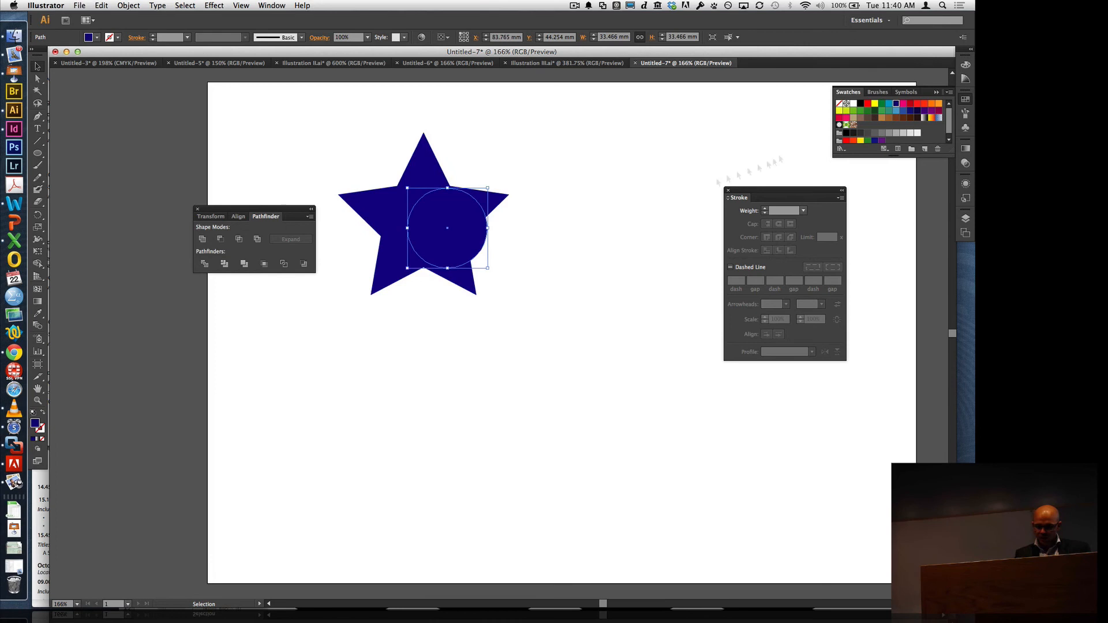
{"action": "left_click", "coordinate": [867, 104]}
{"action": "left_click", "coordinate": [623, 217]}
{"action": "left_click_drag", "start_coordinate": [472, 244], "coordinate": [488, 223]}
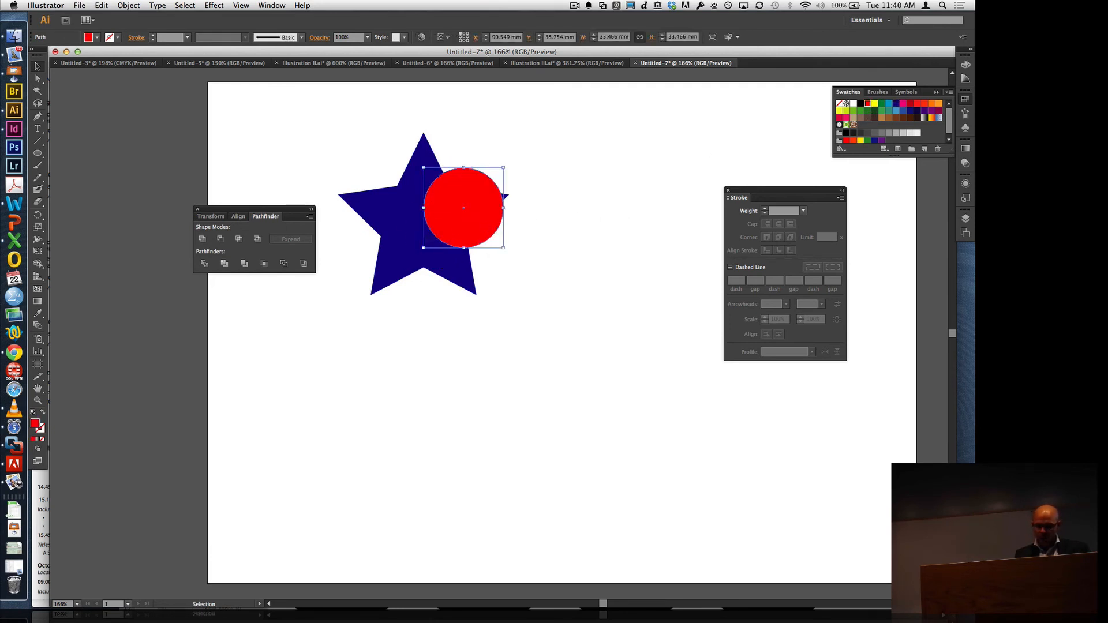
- Make a clipping mask from the star and the red circle, with the circle clipping the star
{"action": "left_click", "coordinate": [393, 255], "text": "shift"}
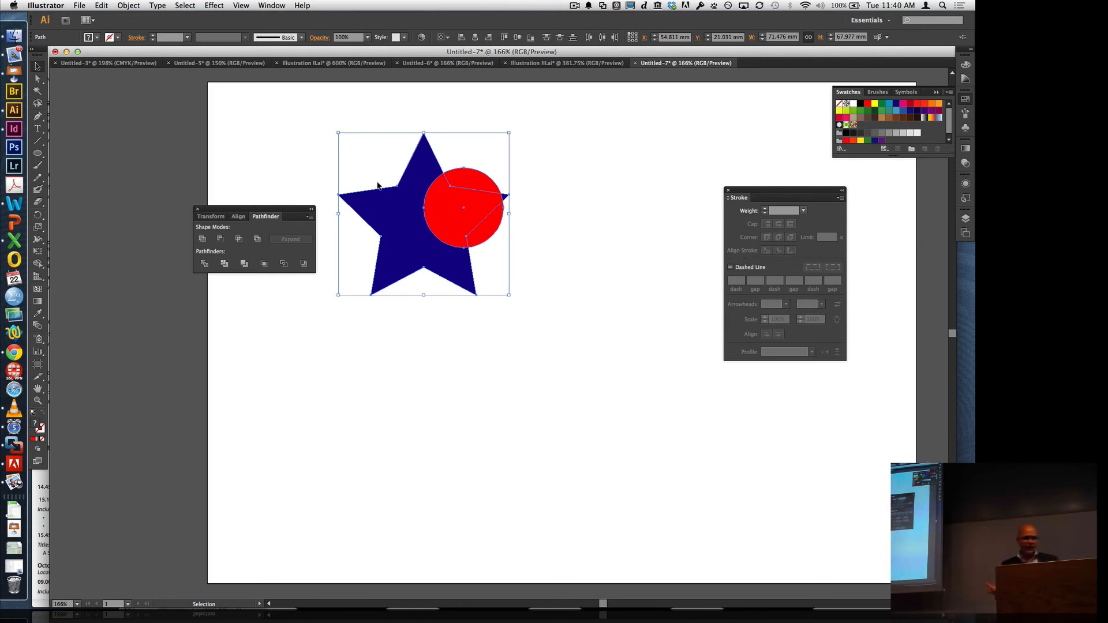
{"action": "left_click", "coordinate": [128, 6]}
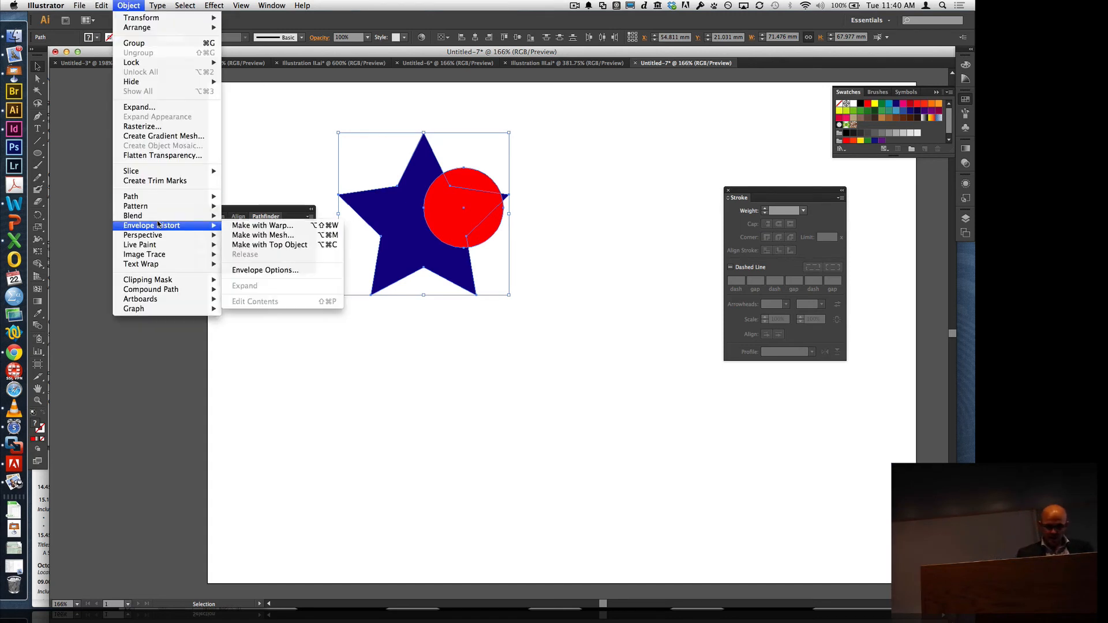
{"action": "mouse_move", "coordinate": [163, 280]}
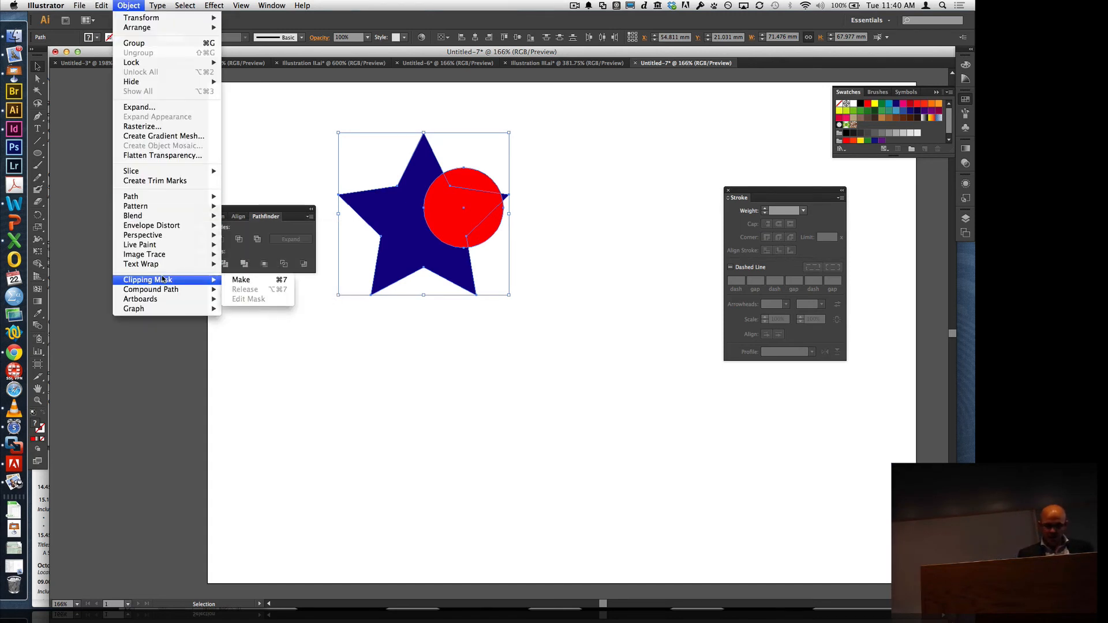
{"action": "left_click", "coordinate": [266, 280]}
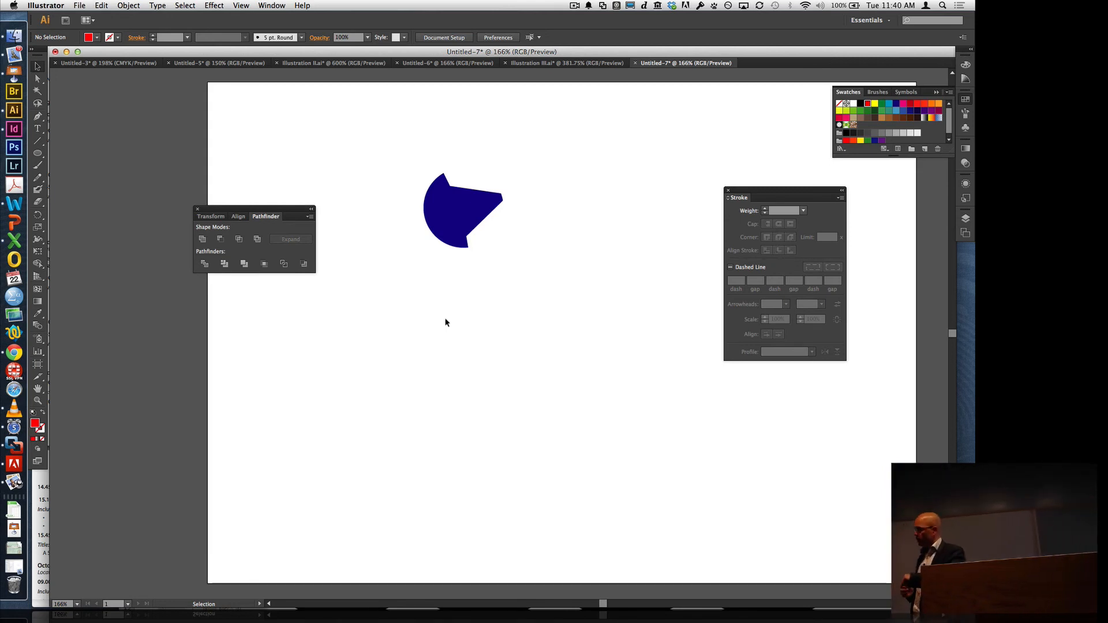
- Move the clip group about 11 mm right and 24 mm down, and deselect it
{"action": "left_click", "coordinate": [479, 213]}
{"action": "left_click_drag", "start_coordinate": [479, 213], "coordinate": [505, 269]}
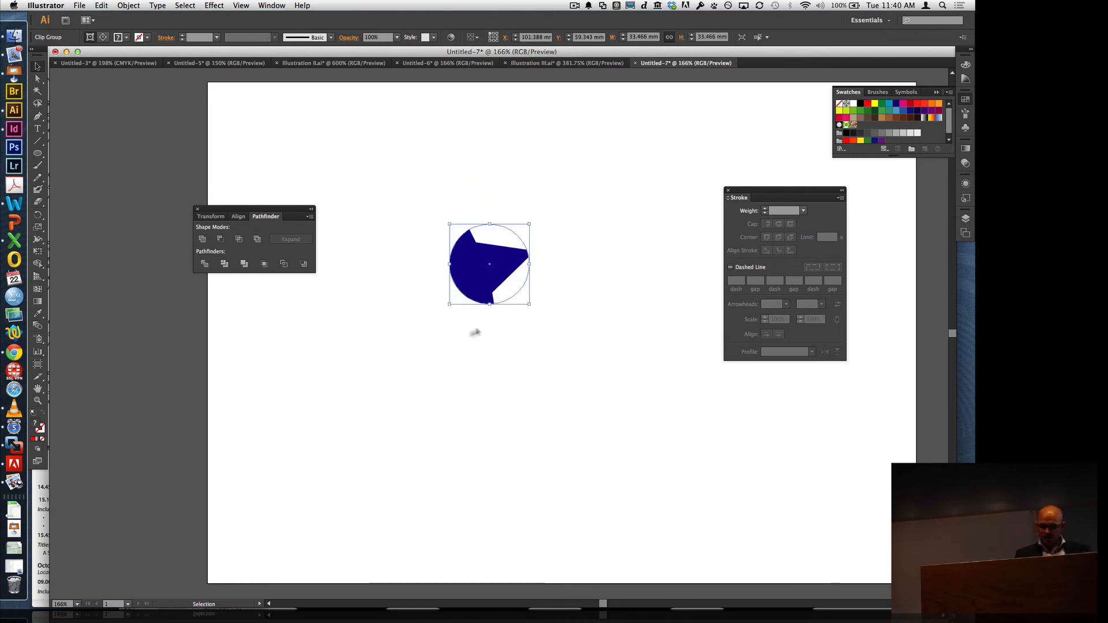
{"action": "left_click", "coordinate": [516, 408]}
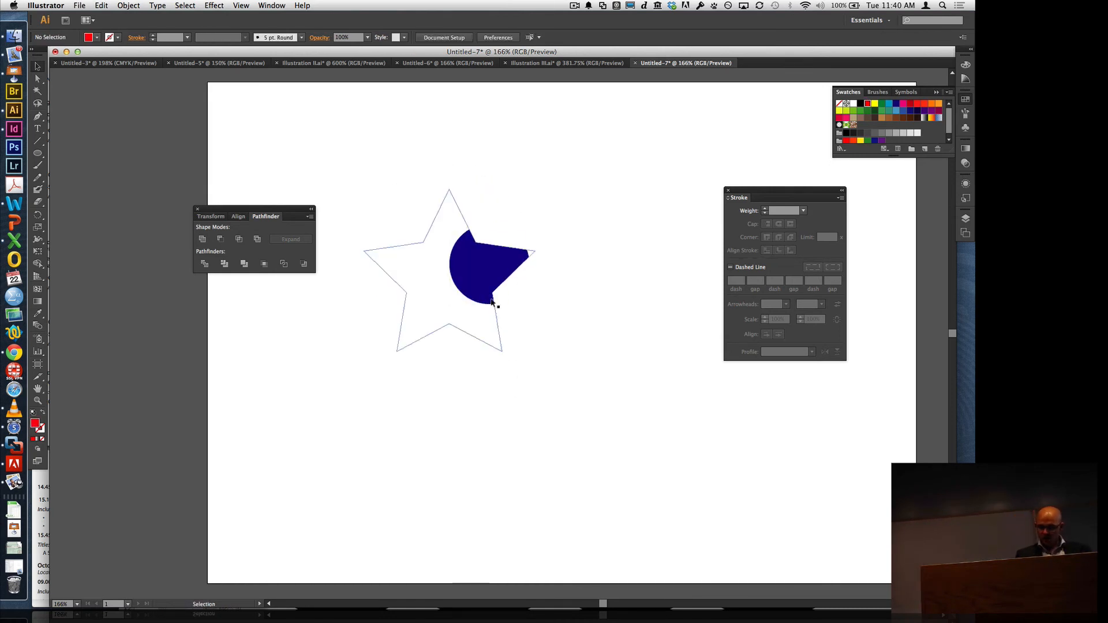
- Isolate the clip group and move the star about 17 mm right and 15 mm down, aligning its upper point with the circle's top
{"action": "double_click", "coordinate": [492, 304]}
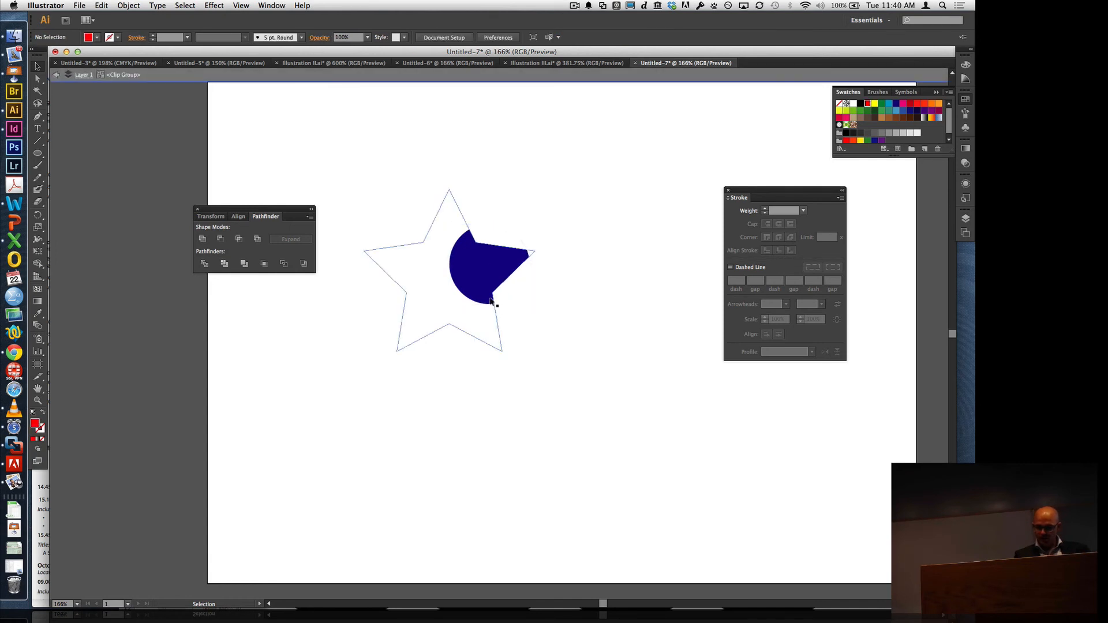
{"action": "left_click_drag", "start_coordinate": [498, 301], "coordinate": [539, 376]}
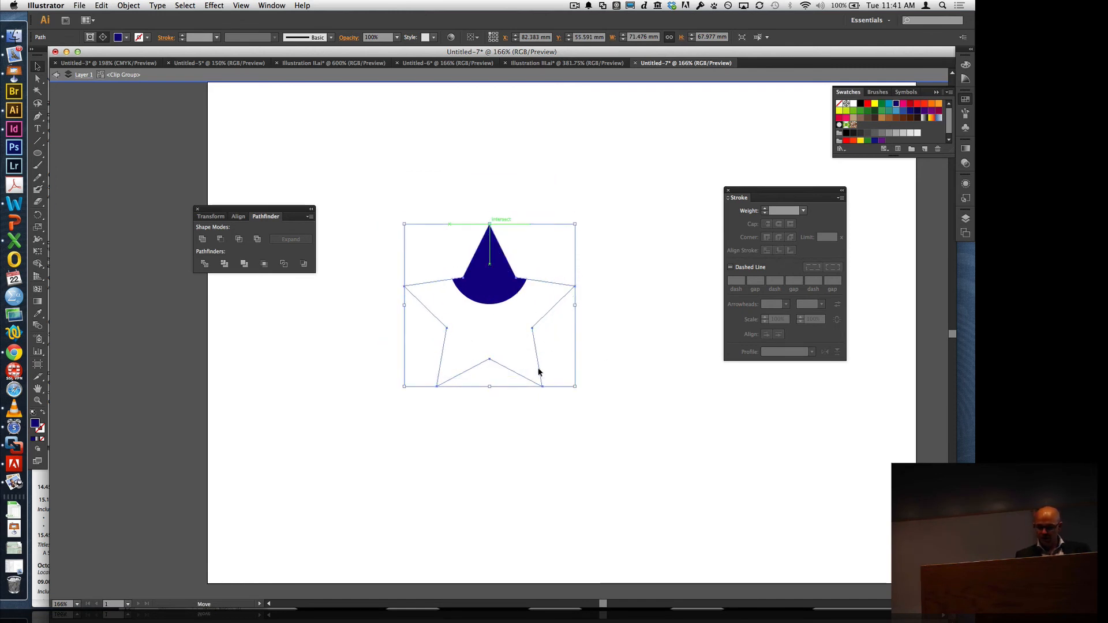
{"action": "left_click", "coordinate": [620, 411]}
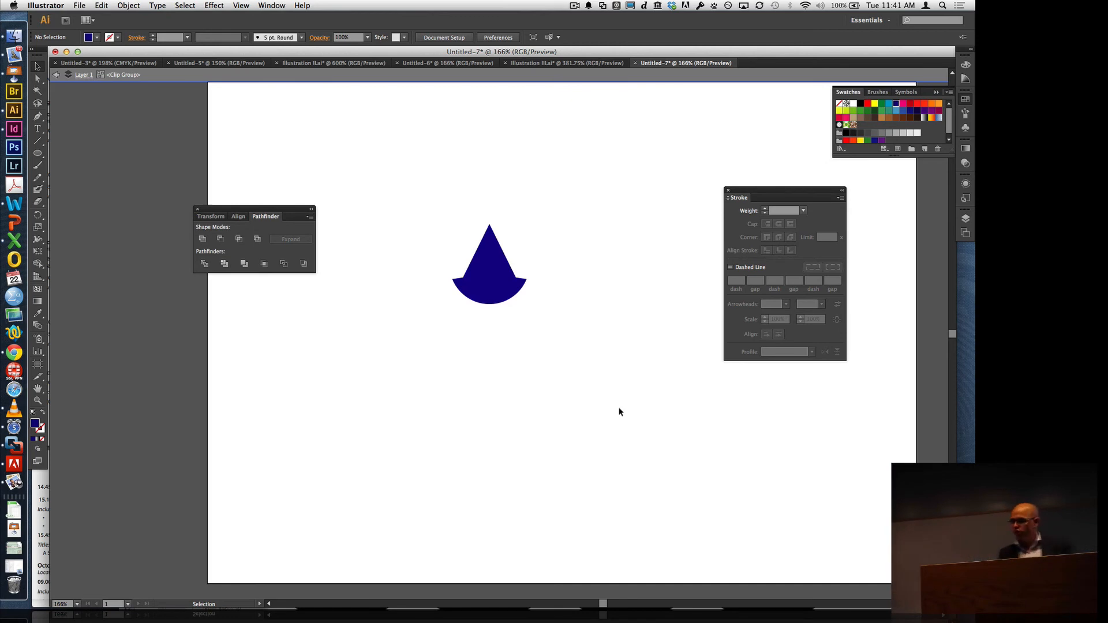
- Delete the clipped star inside the isolated clip group
{"action": "left_click", "coordinate": [498, 296]}
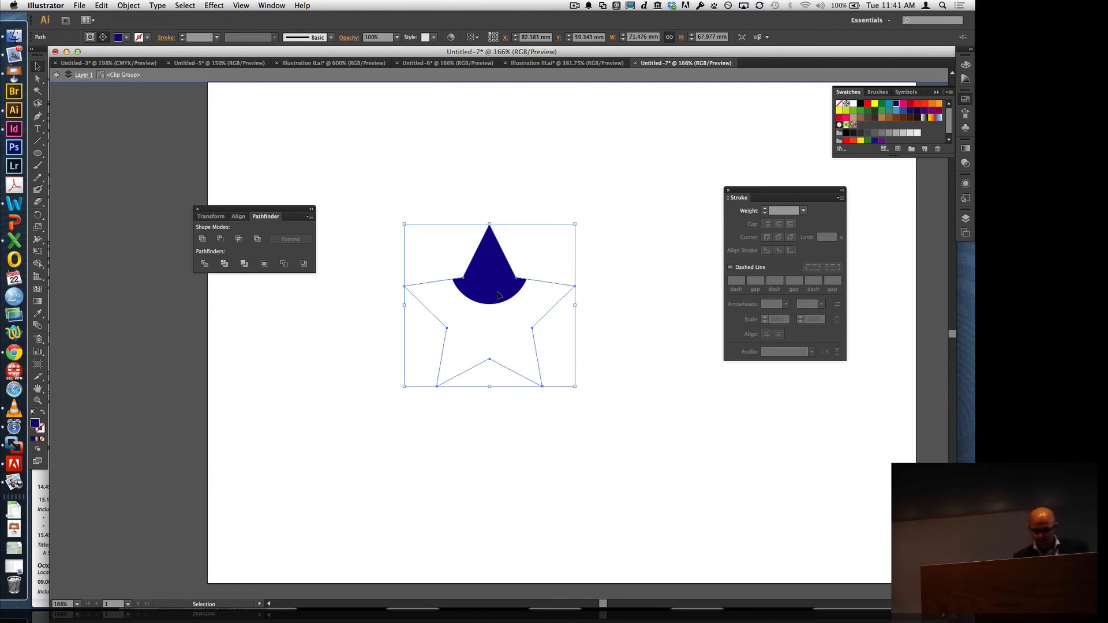
{"action": "left_click", "coordinate": [639, 421]}
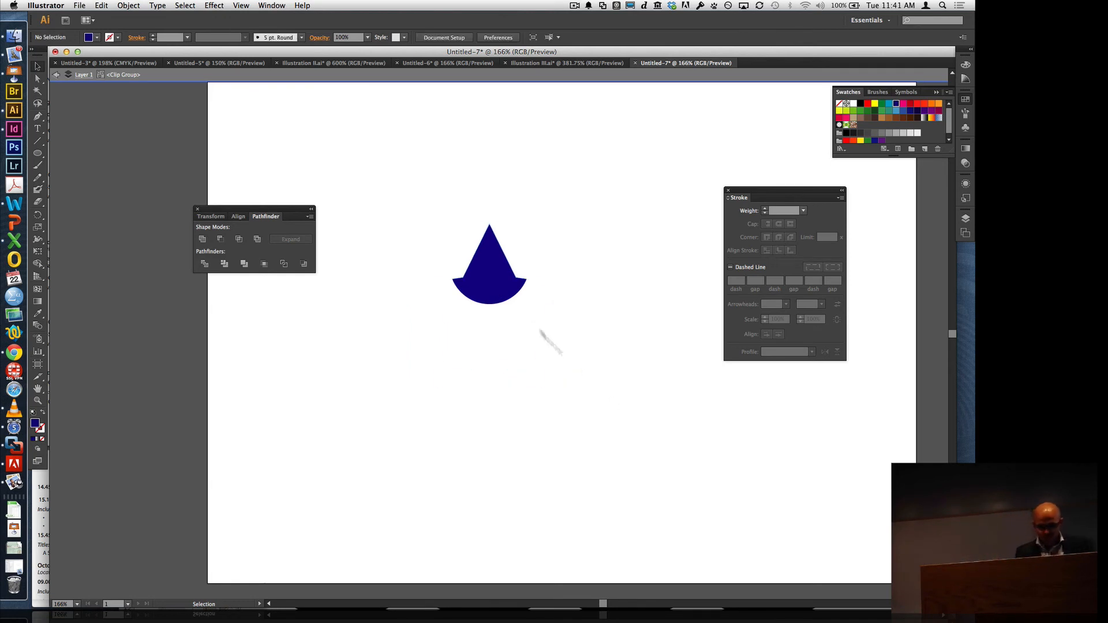
{"action": "left_click", "coordinate": [507, 297]}
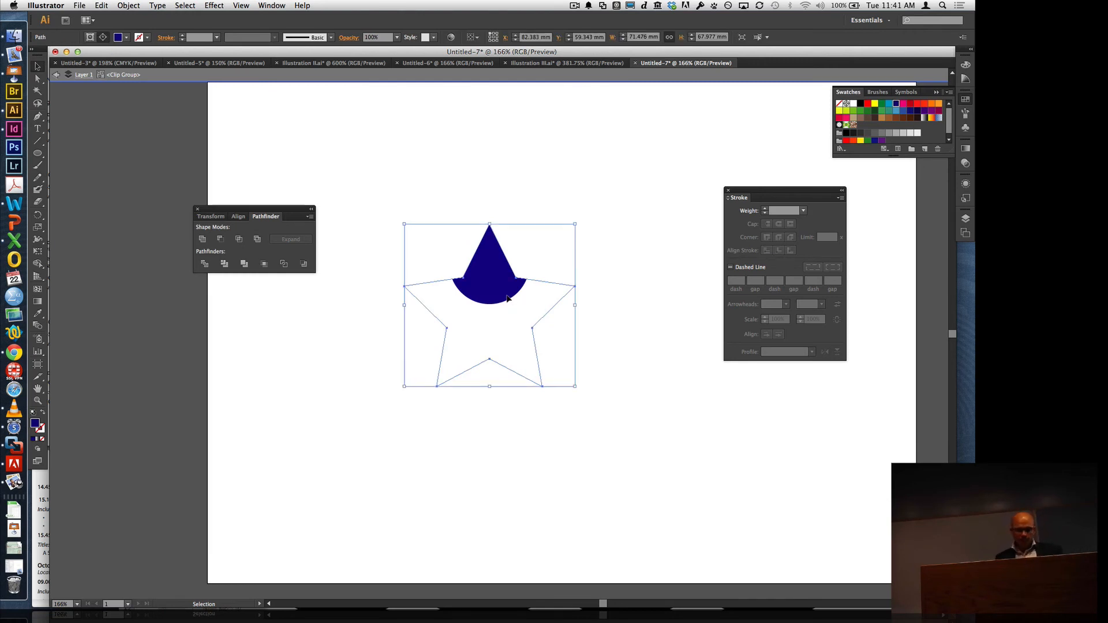
{"action": "key", "text": "Delete"}
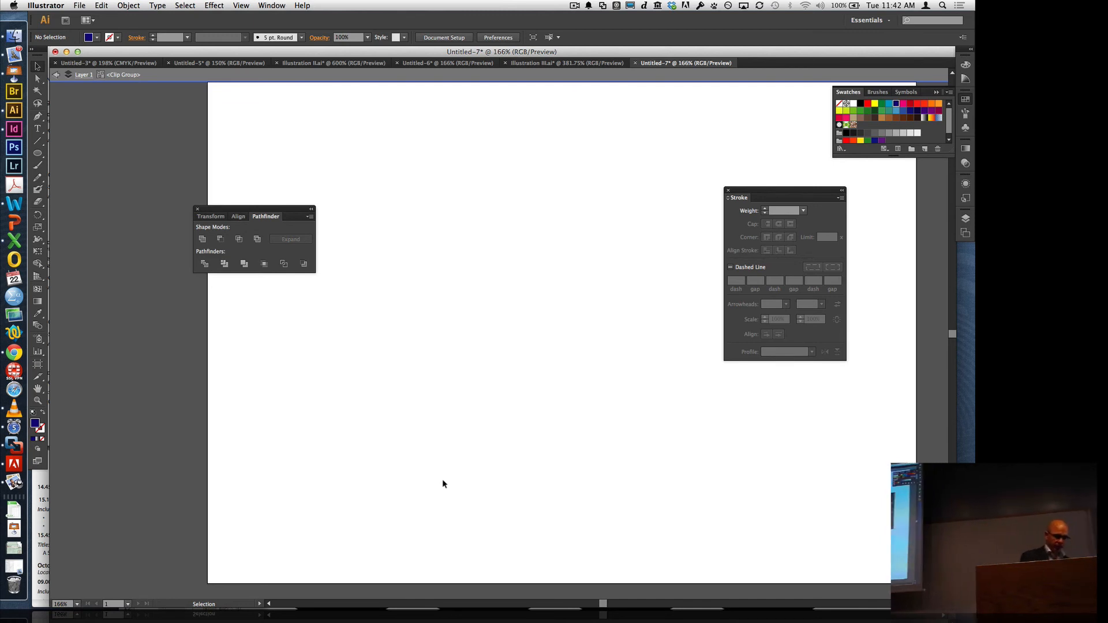
- Search the Mac for "fus", switch to VMware Fusion and resume the Windows 7 virtual machine, continuing despite the graphics incompatibility
{"action": "key", "text": "super+space"}
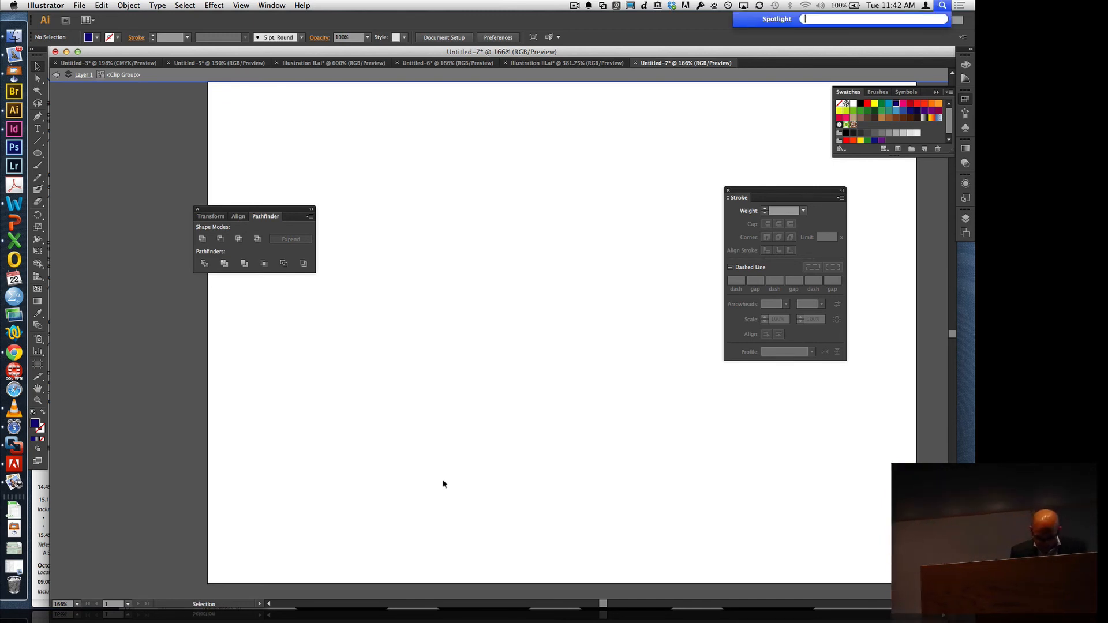
{"action": "type", "text": "fus"}
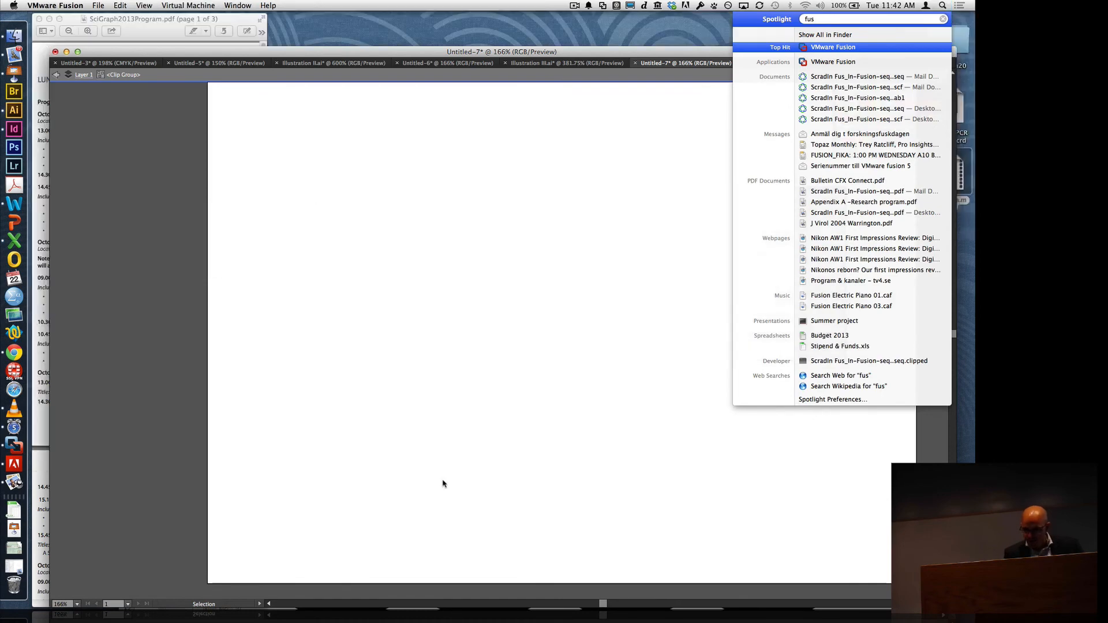
{"action": "key", "text": "Return"}
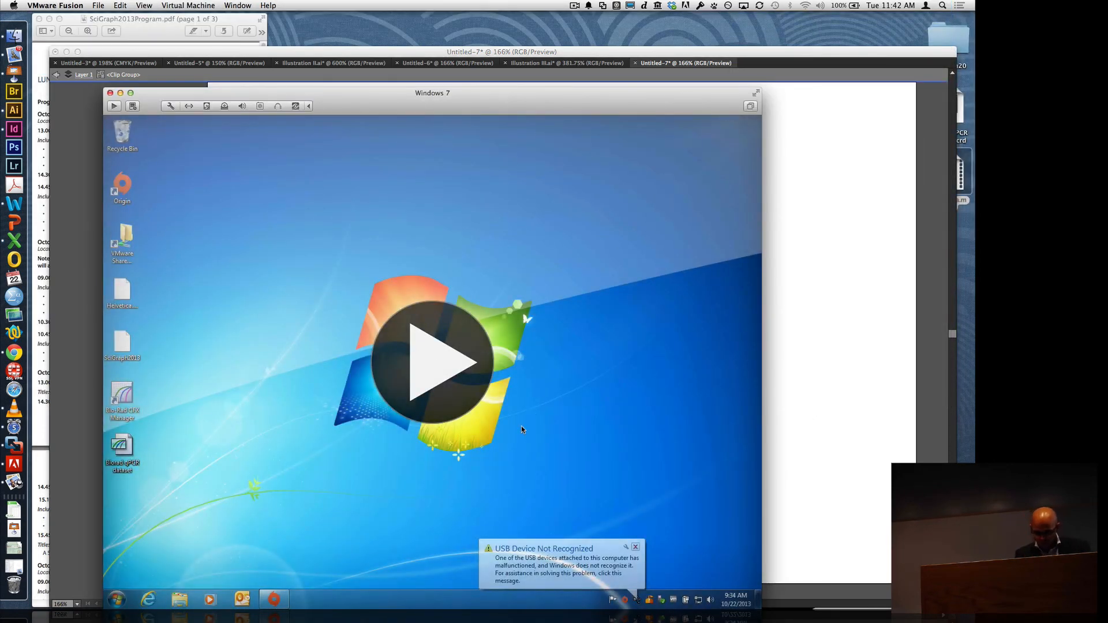
{"action": "left_click", "coordinate": [427, 359]}
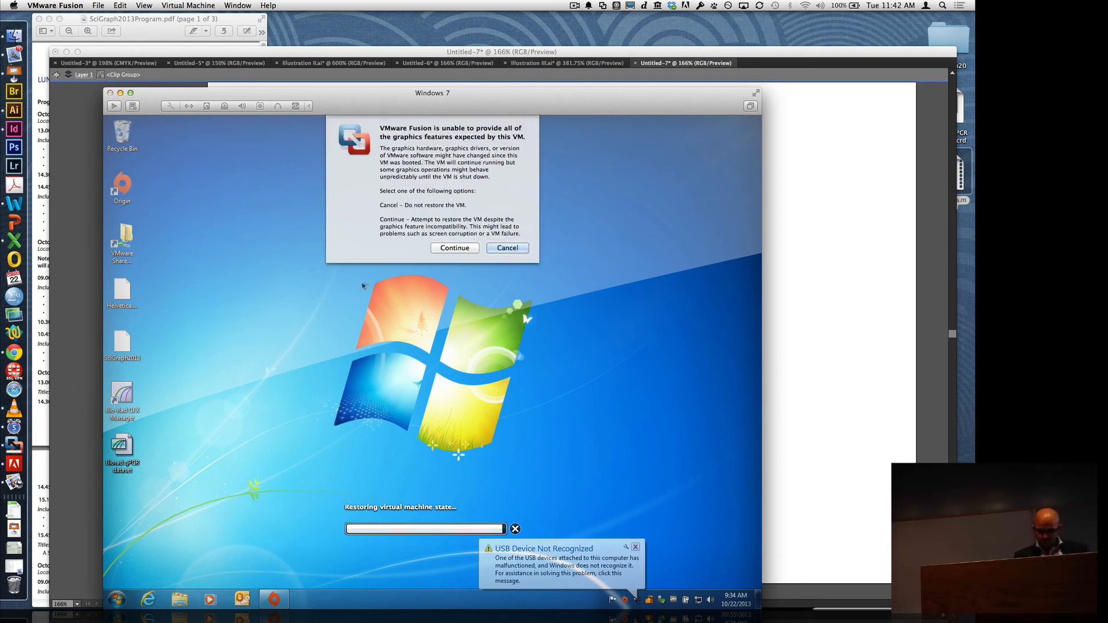
{"action": "left_click", "coordinate": [454, 249]}
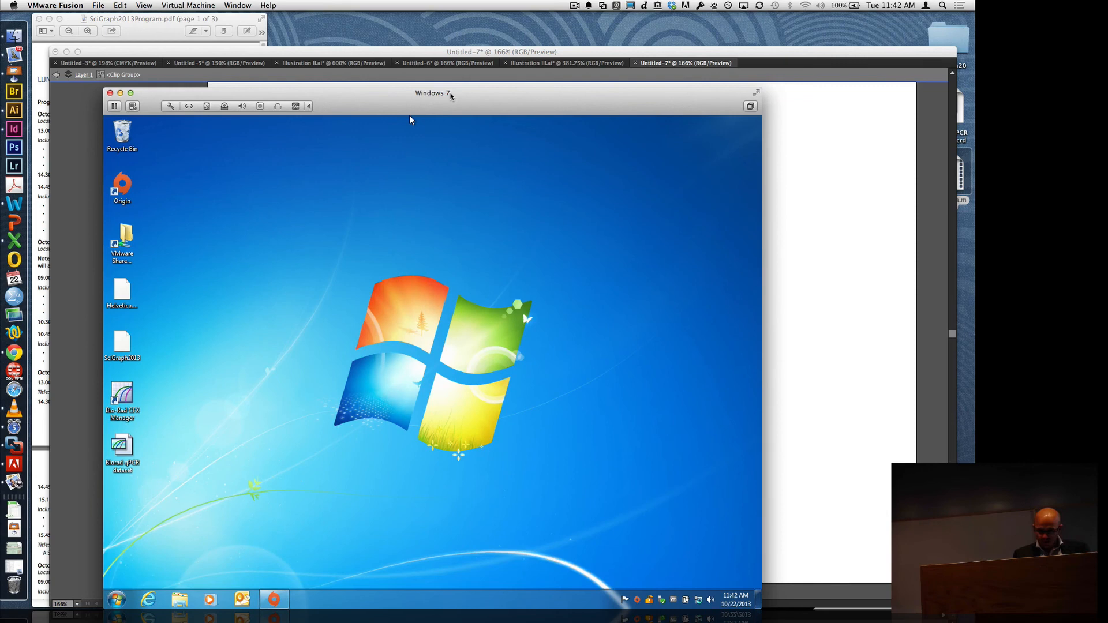
- Show the Windows 7 virtual machine full screen and open the Biorad qPCR dataset from its desktop
{"action": "left_click_drag", "start_coordinate": [450, 99], "coordinate": [468, 53]}
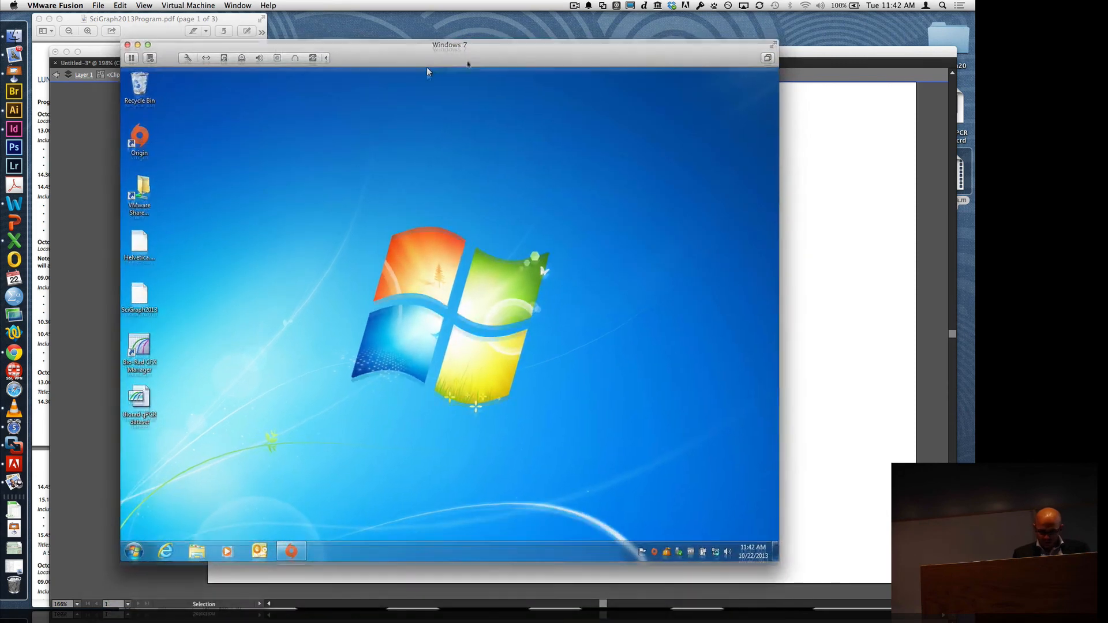
{"action": "left_click", "coordinate": [772, 47]}
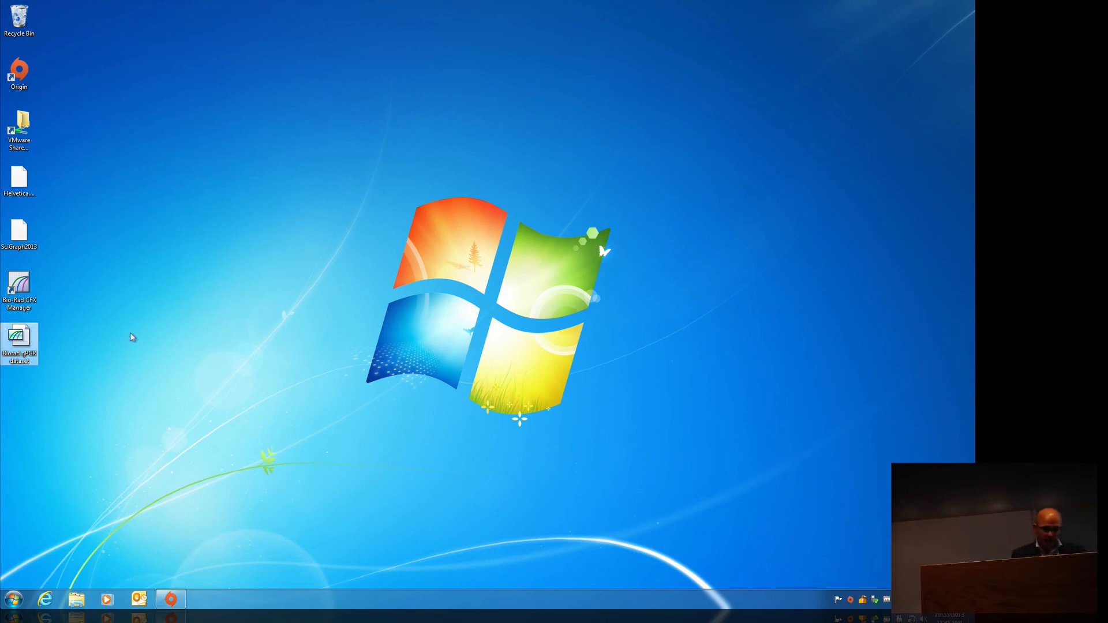
{"action": "double_click", "coordinate": [27, 339]}
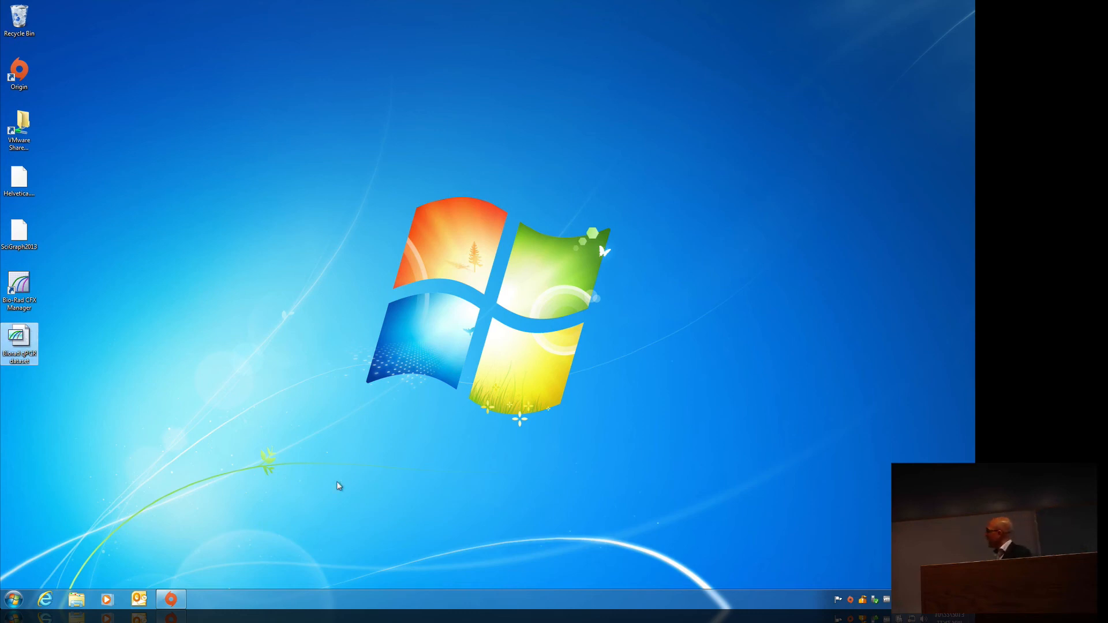
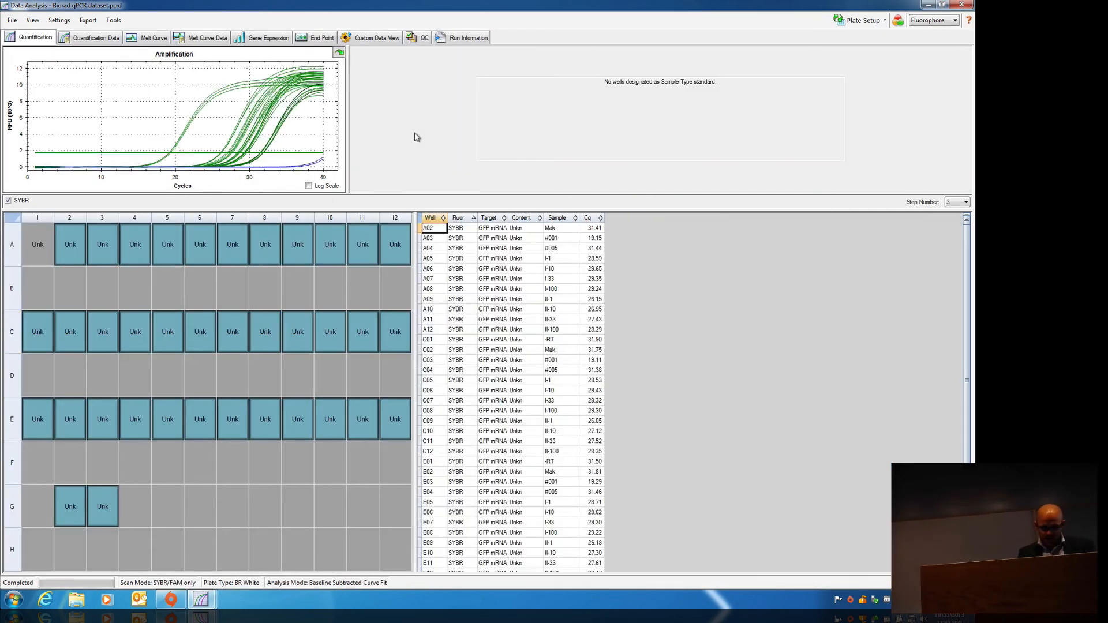
- Enlarge the Amplification chart's pane in both height and width
{"action": "left_click_drag", "start_coordinate": [412, 210], "coordinate": [410, 469]}
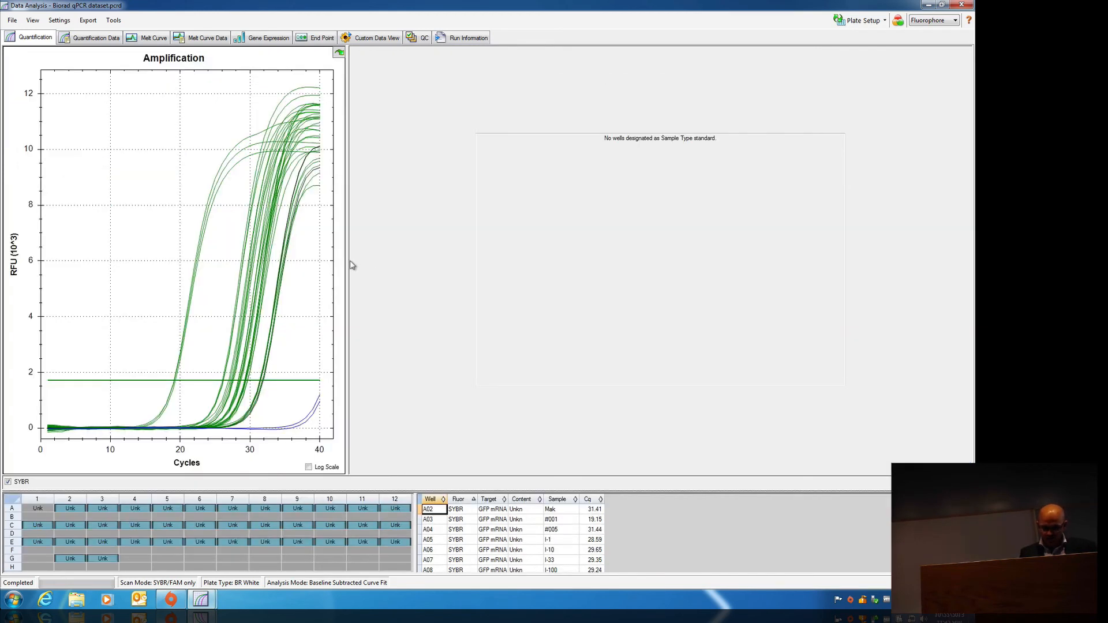
{"action": "left_click_drag", "start_coordinate": [347, 260], "coordinate": [610, 285]}
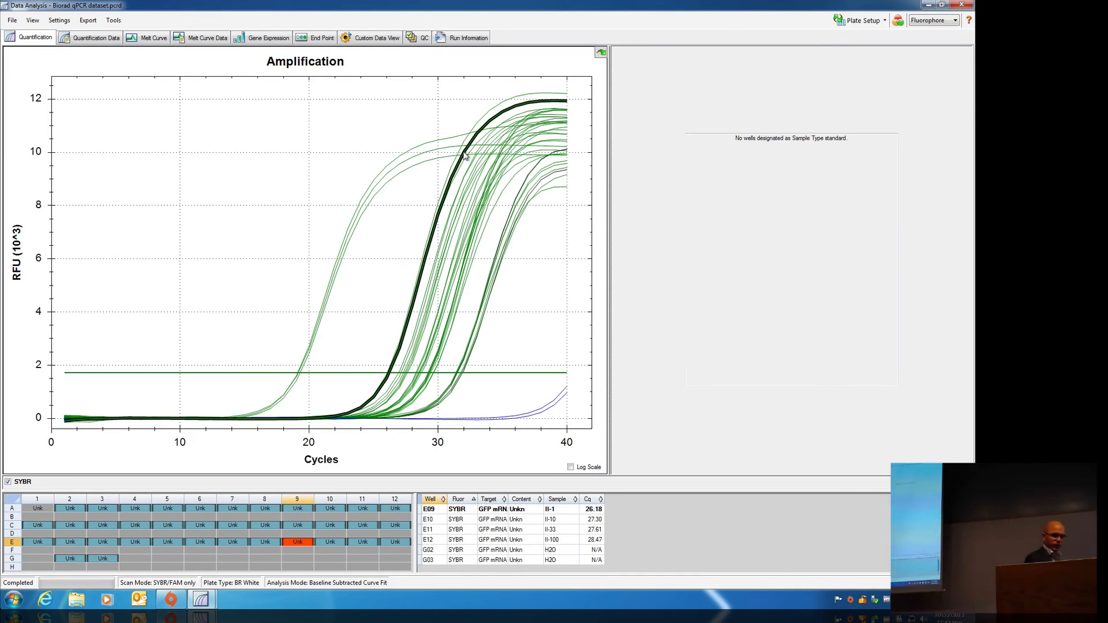
- Save the Amplification chart as an image named qPCR in Tiff Format on the Desktop
{"action": "right_click", "coordinate": [464, 153]}
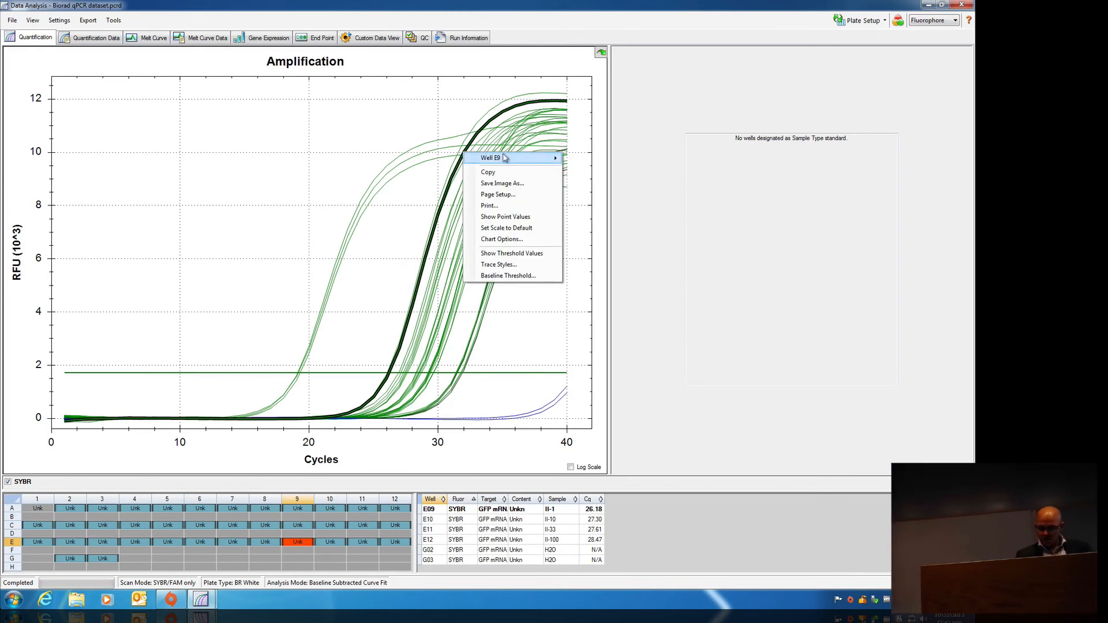
{"action": "left_click", "coordinate": [502, 184]}
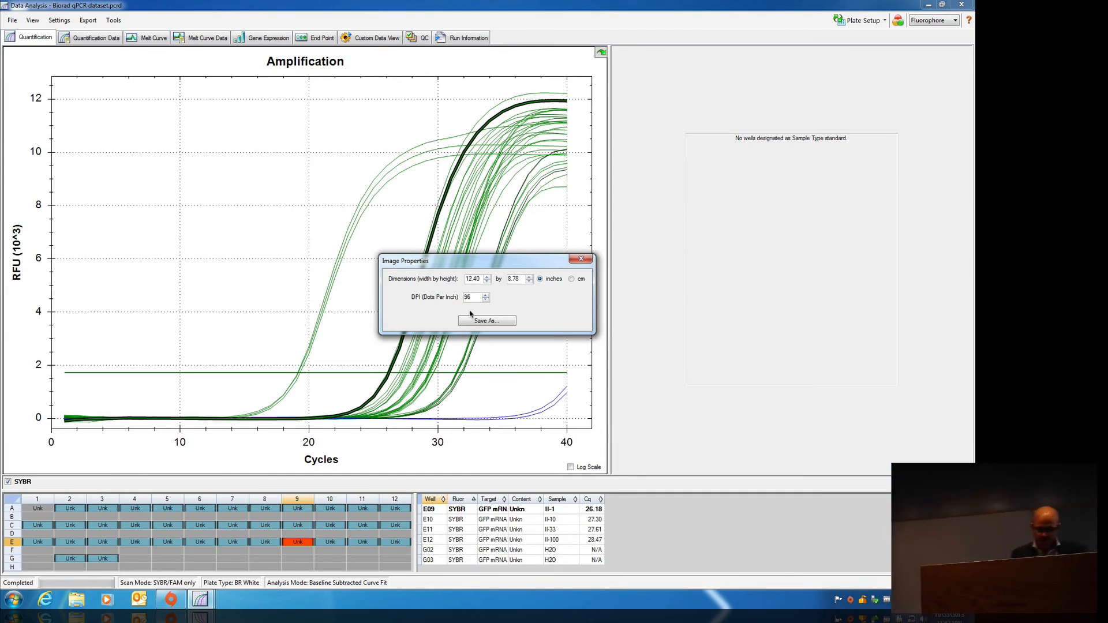
{"action": "left_click", "coordinate": [502, 321]}
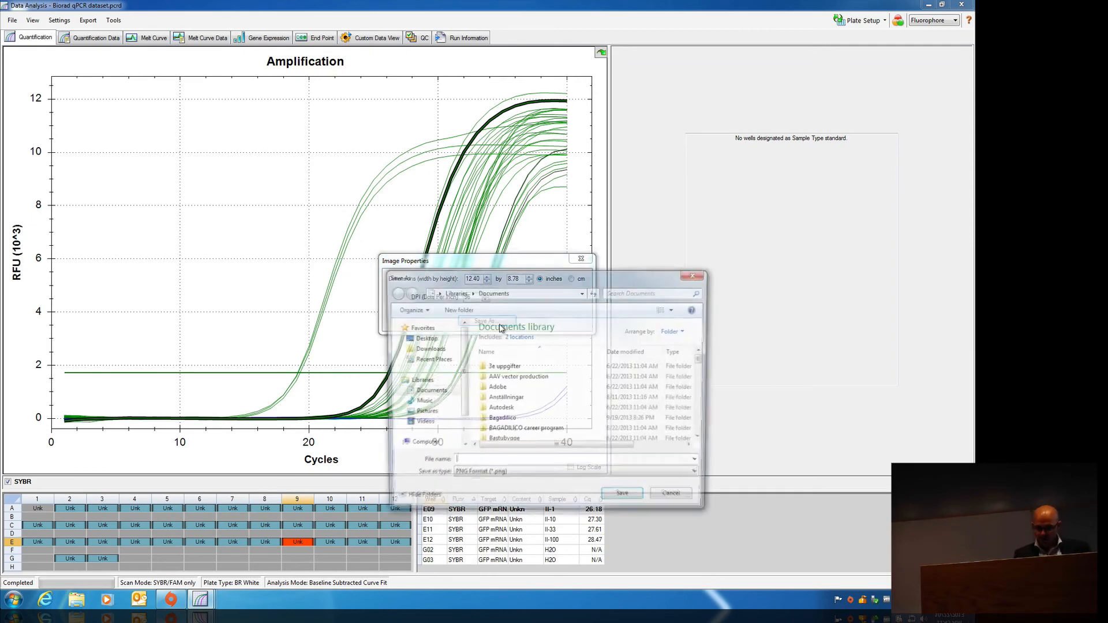
{"action": "left_click", "coordinate": [521, 478]}
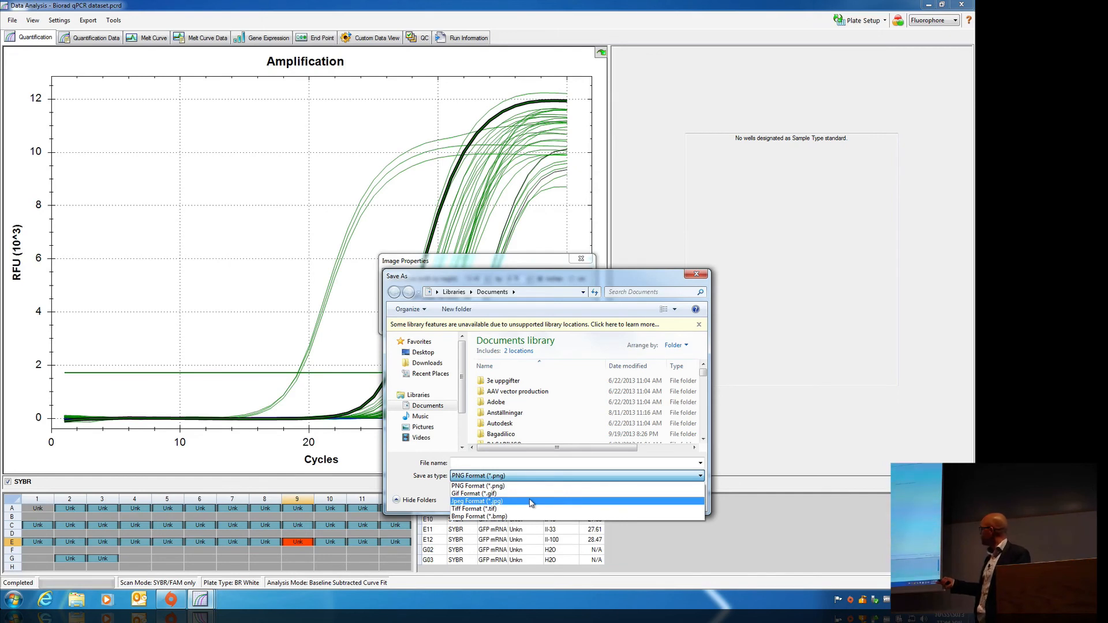
{"action": "left_click", "coordinate": [496, 509]}
{"action": "left_click", "coordinate": [427, 353]}
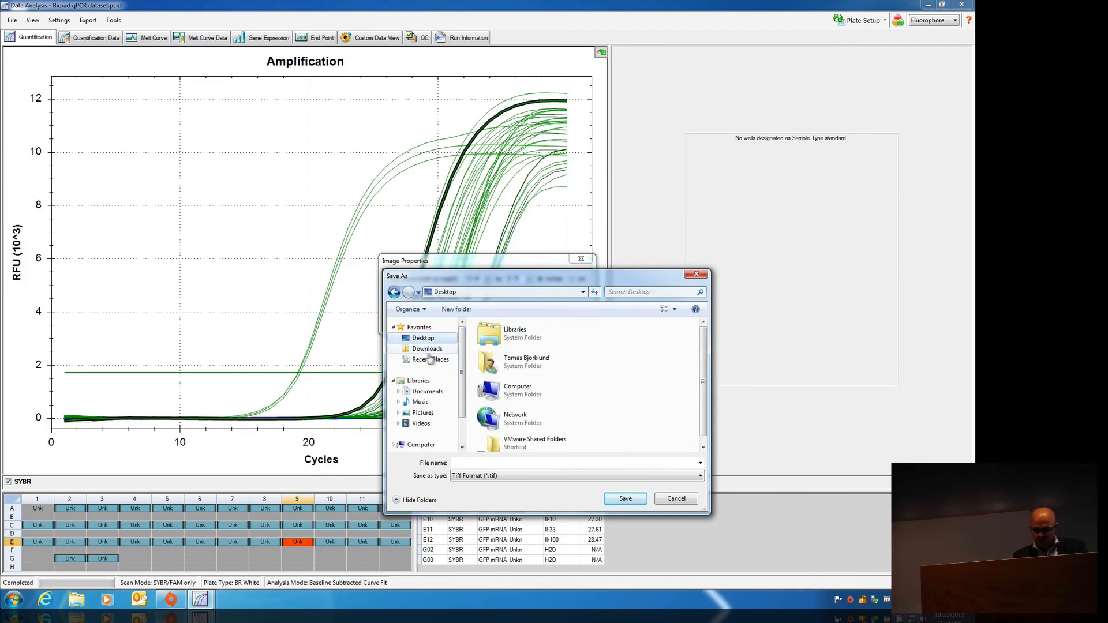
{"action": "left_click", "coordinate": [562, 463]}
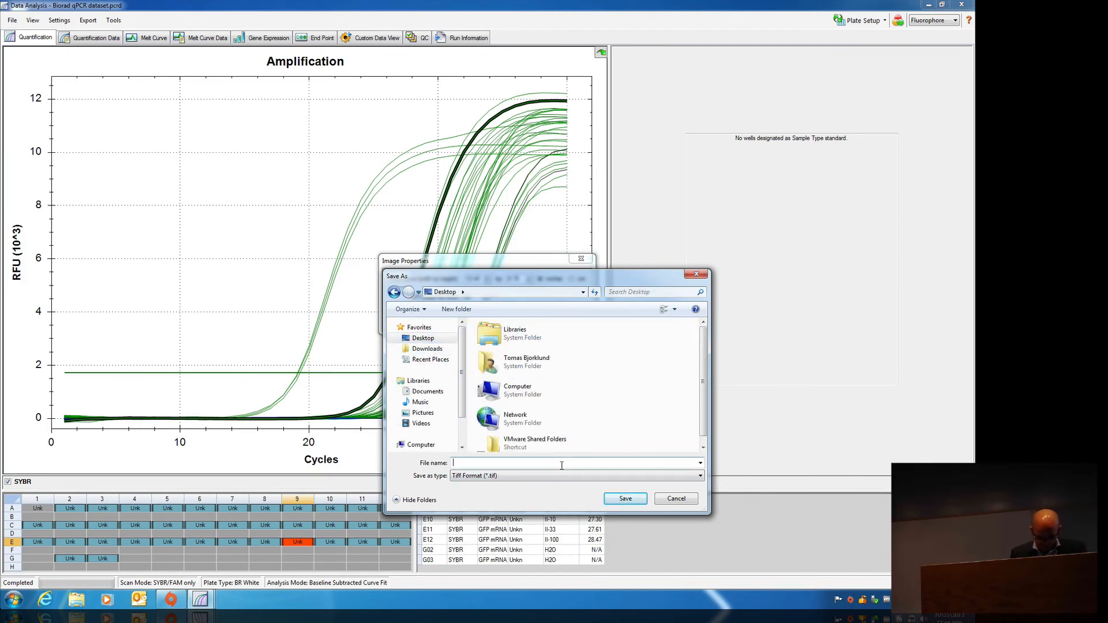
{"action": "type", "text": "qPCR"}
{"action": "key", "text": "Return"}
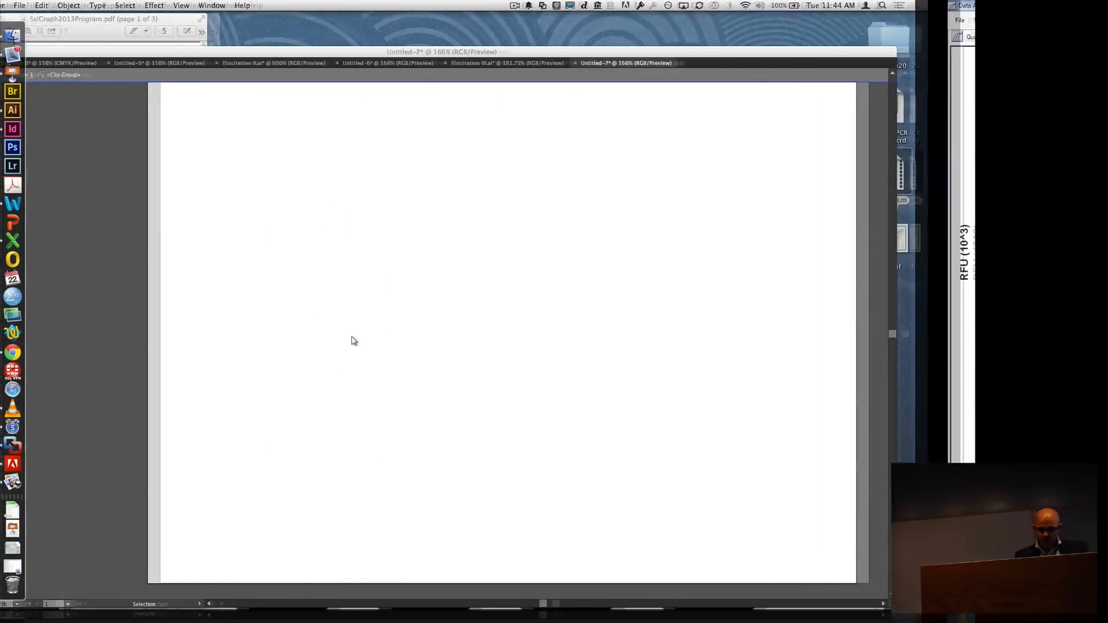
- Switch to Finder on the Mac and open qPCR.tif from the Desktop folder in Preview
{"action": "left_click", "coordinate": [14, 35]}
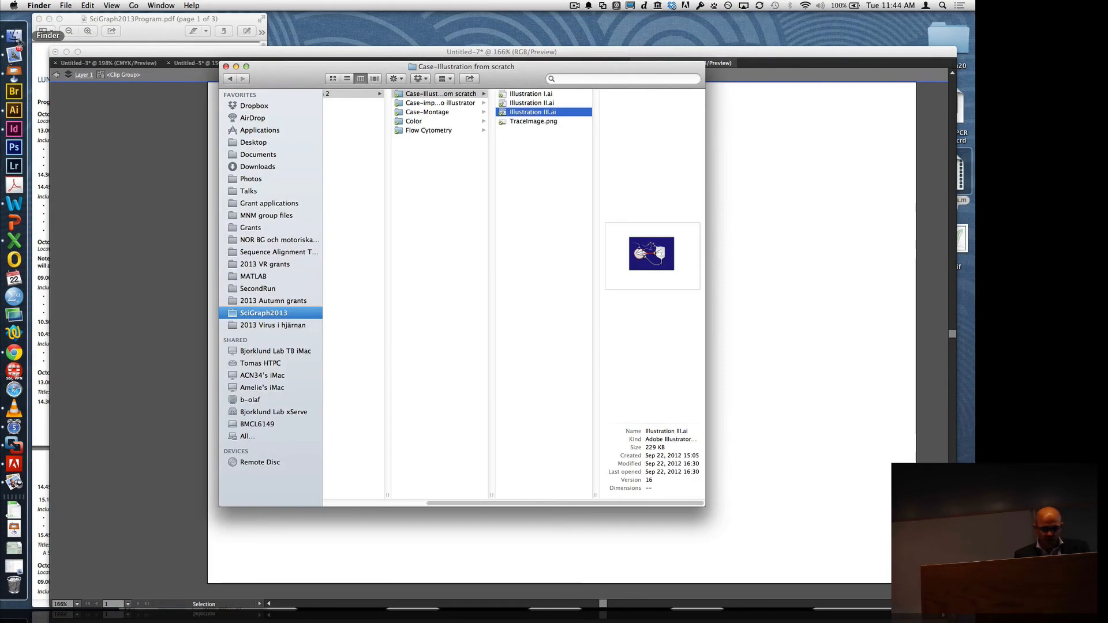
{"action": "left_click", "coordinate": [263, 143]}
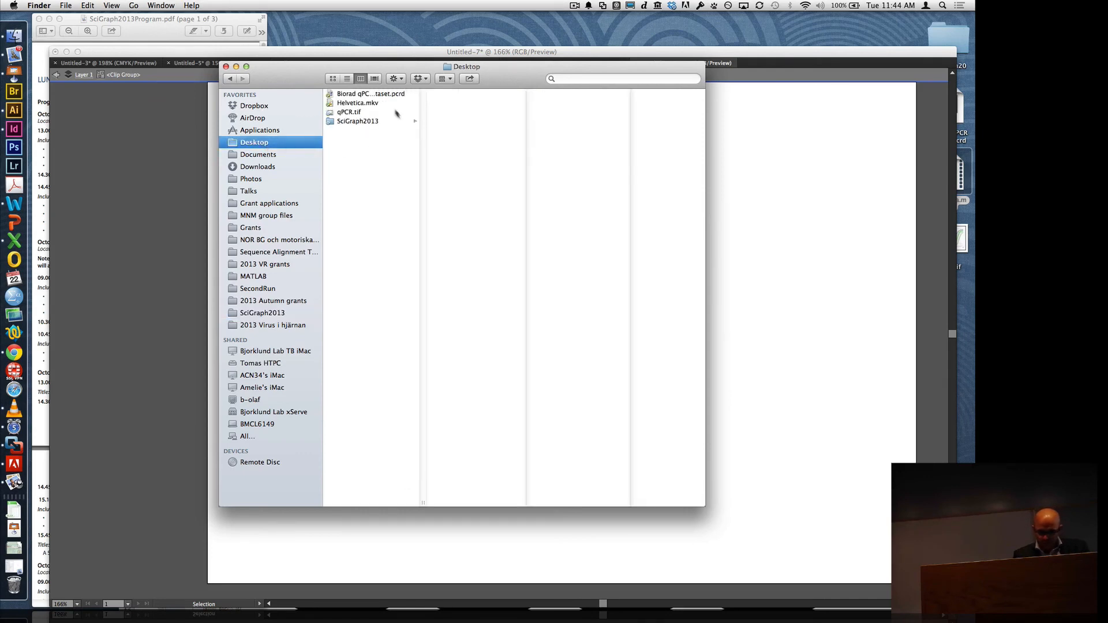
{"action": "double_click", "coordinate": [354, 111]}
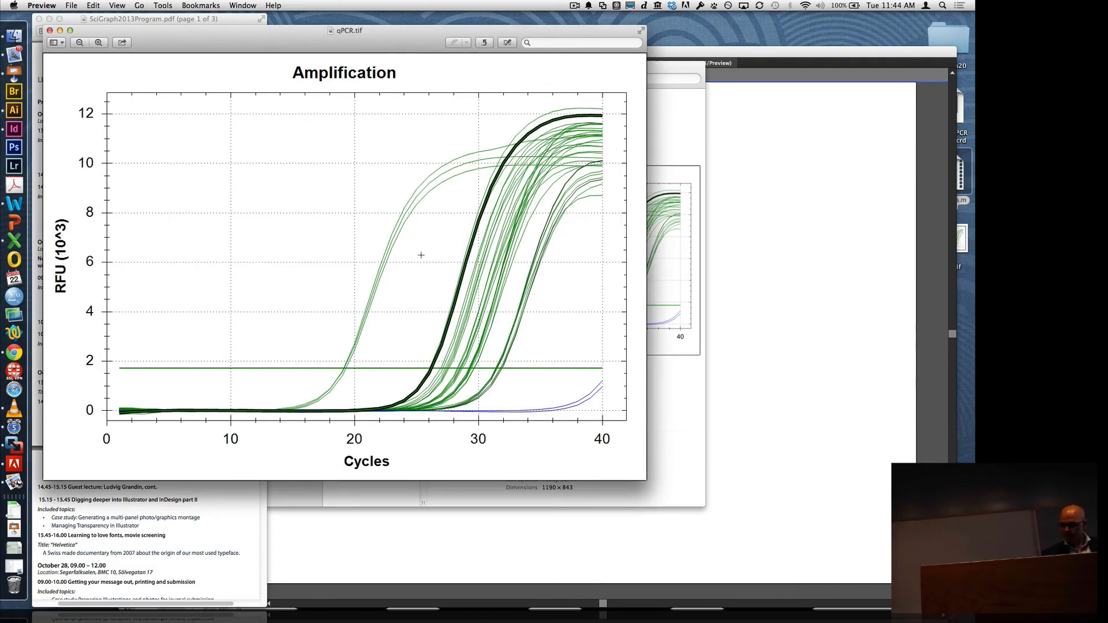
- Examine the line quality of the green curves and grid in qPCR.tif at high magnification, ending with the whole chart shown
{"action": "left_click", "coordinate": [98, 43]}
{"action": "left_click", "coordinate": [98, 43]}
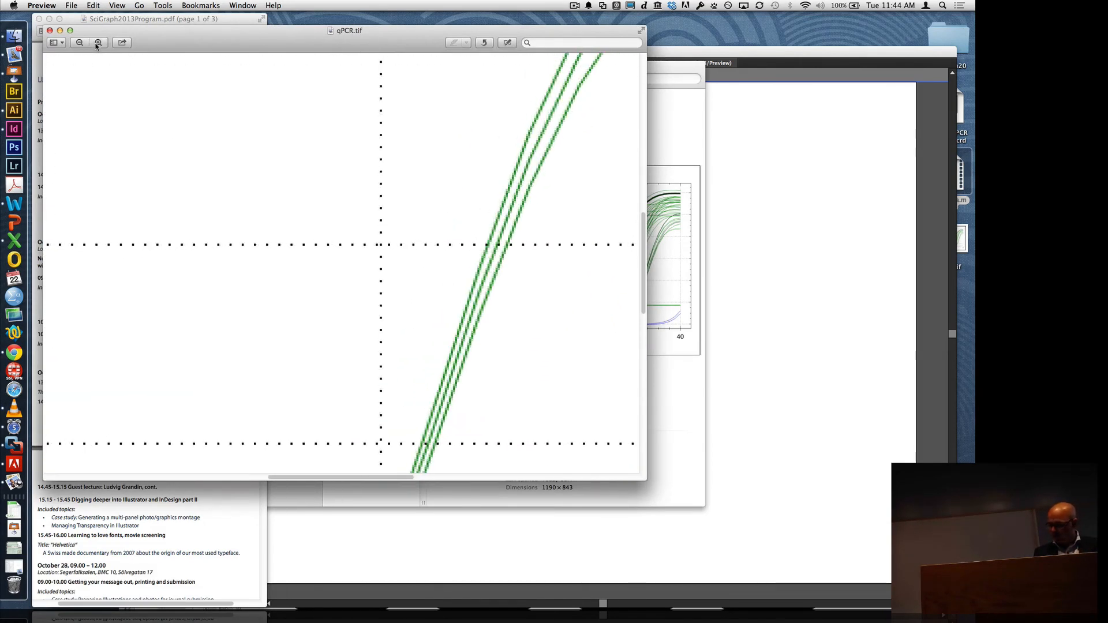
{"action": "left_click", "coordinate": [98, 43]}
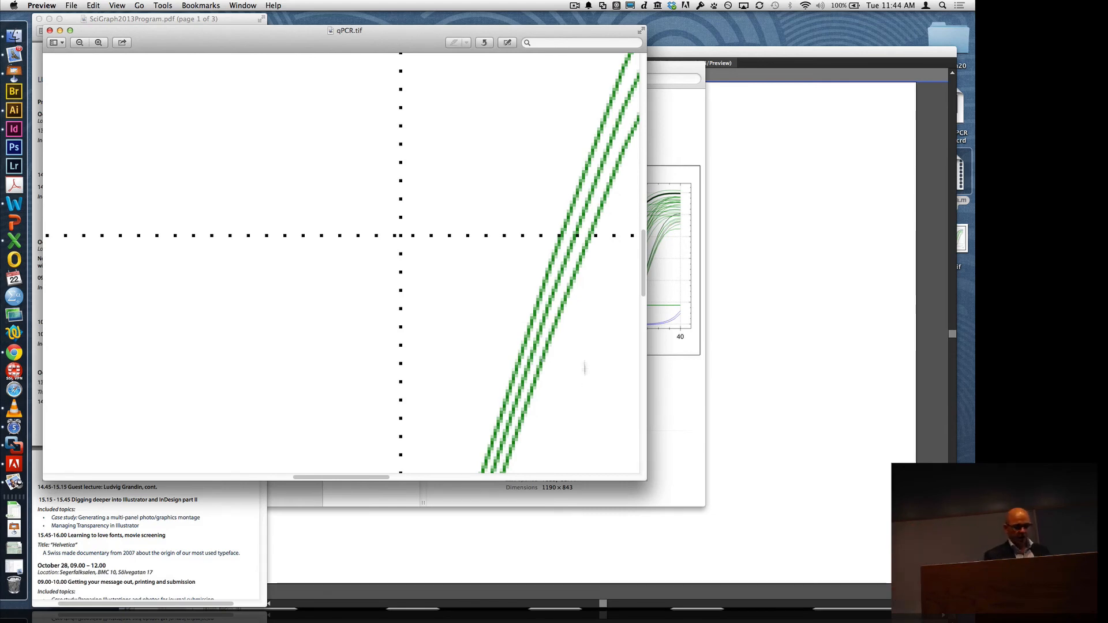
{"action": "scroll", "coordinate": [446, 305], "scroll_direction": "up", "scroll_amount": 5}
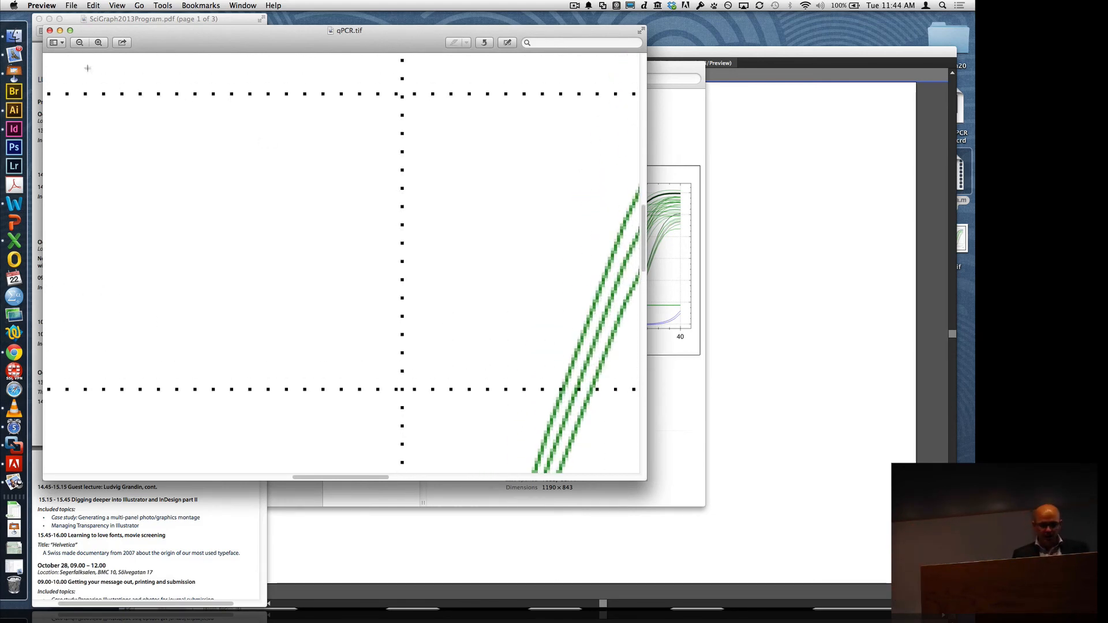
{"action": "left_click", "coordinate": [80, 43]}
{"action": "left_click", "coordinate": [80, 43]}
{"action": "left_click", "coordinate": [80, 43]}
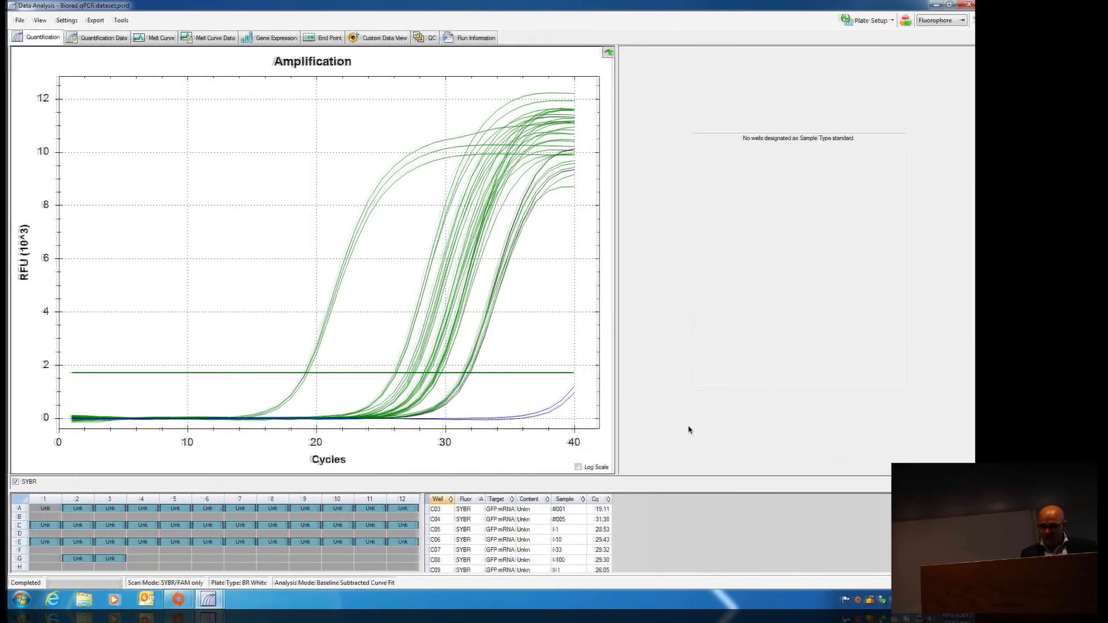
- Return to the Windows virtual machine, check which printers are available for printing the Amplification chart, and cancel the print
{"action": "left_click", "coordinate": [444, 343]}
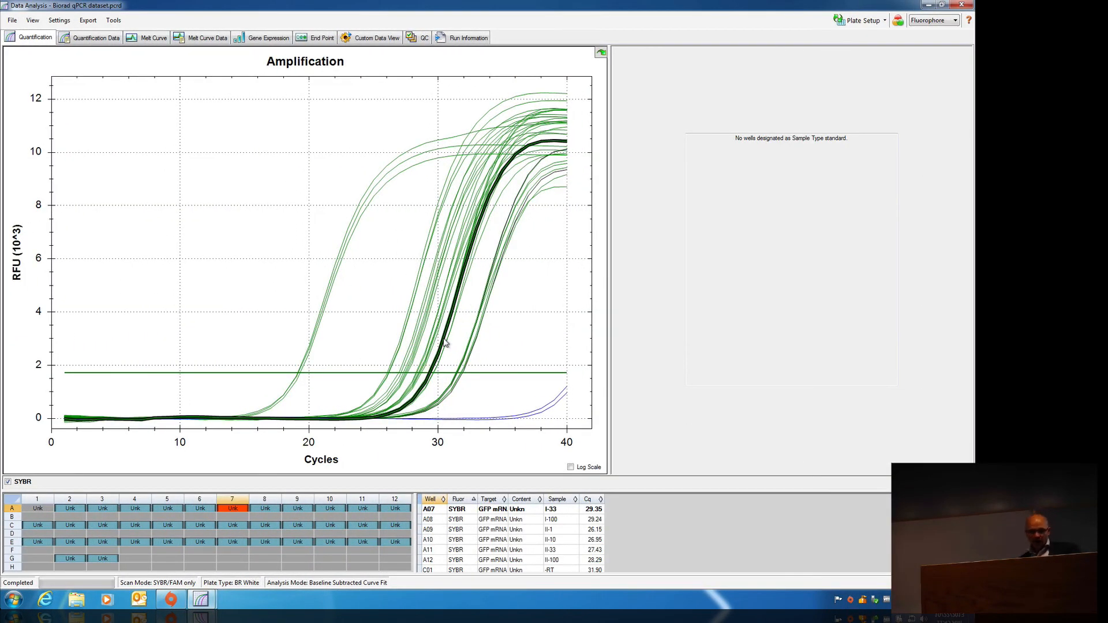
{"action": "right_click", "coordinate": [597, 304]}
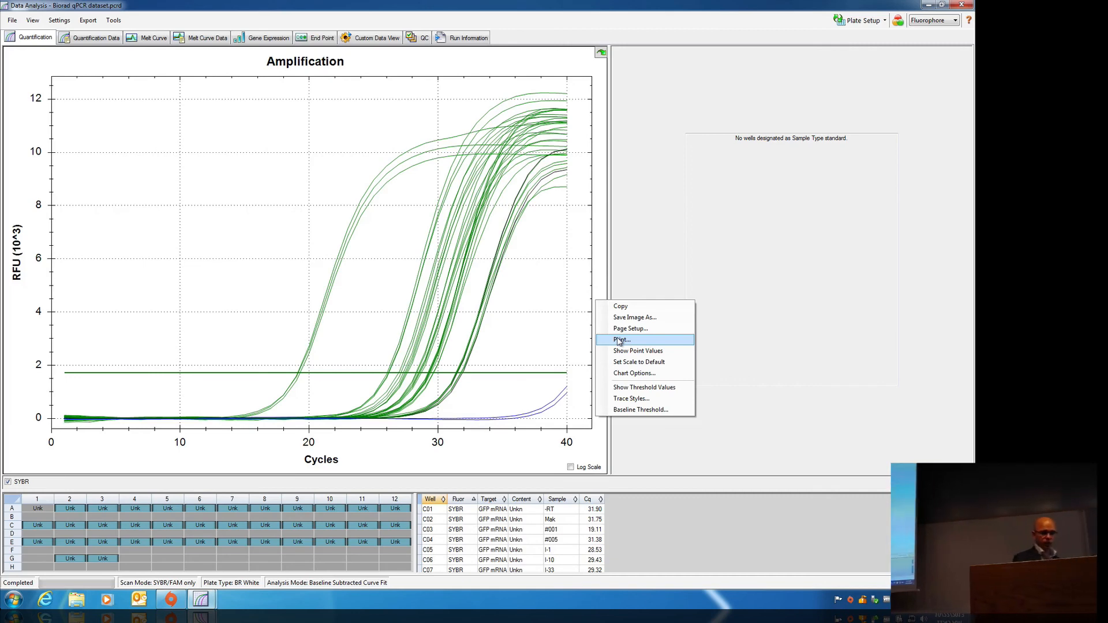
{"action": "left_click", "coordinate": [619, 339]}
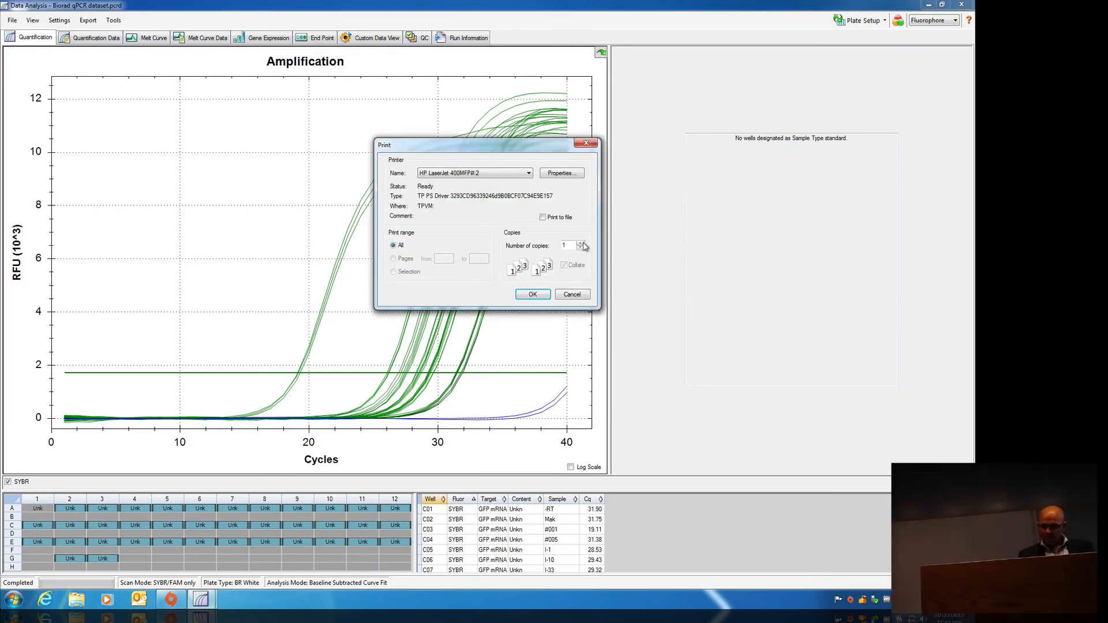
{"action": "left_click", "coordinate": [485, 172]}
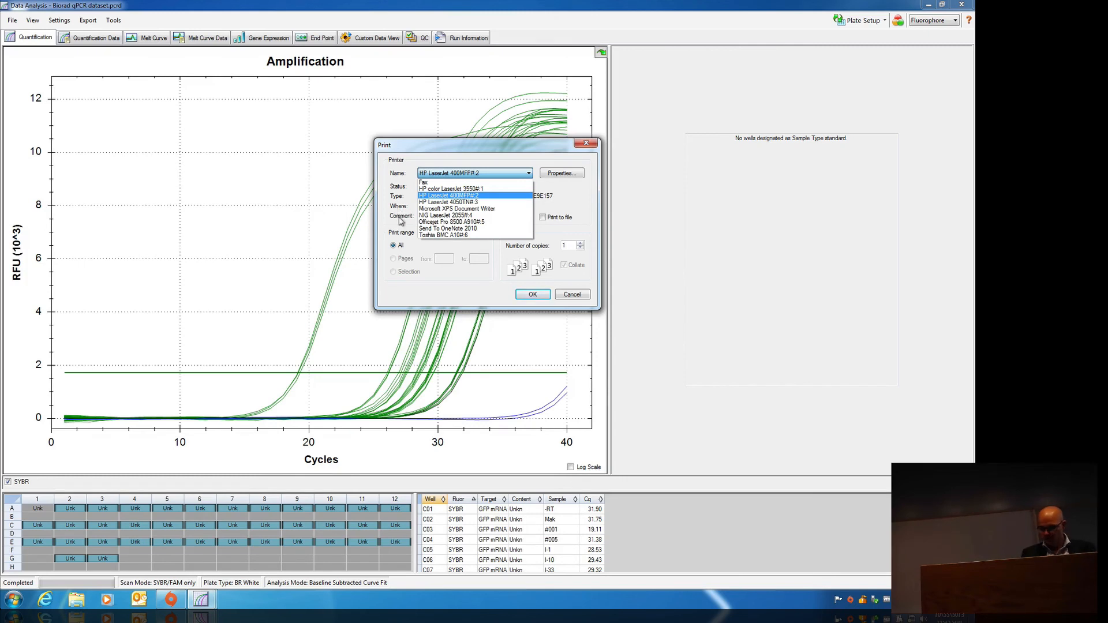
{"action": "left_click", "coordinate": [574, 295]}
{"action": "left_click", "coordinate": [573, 295]}
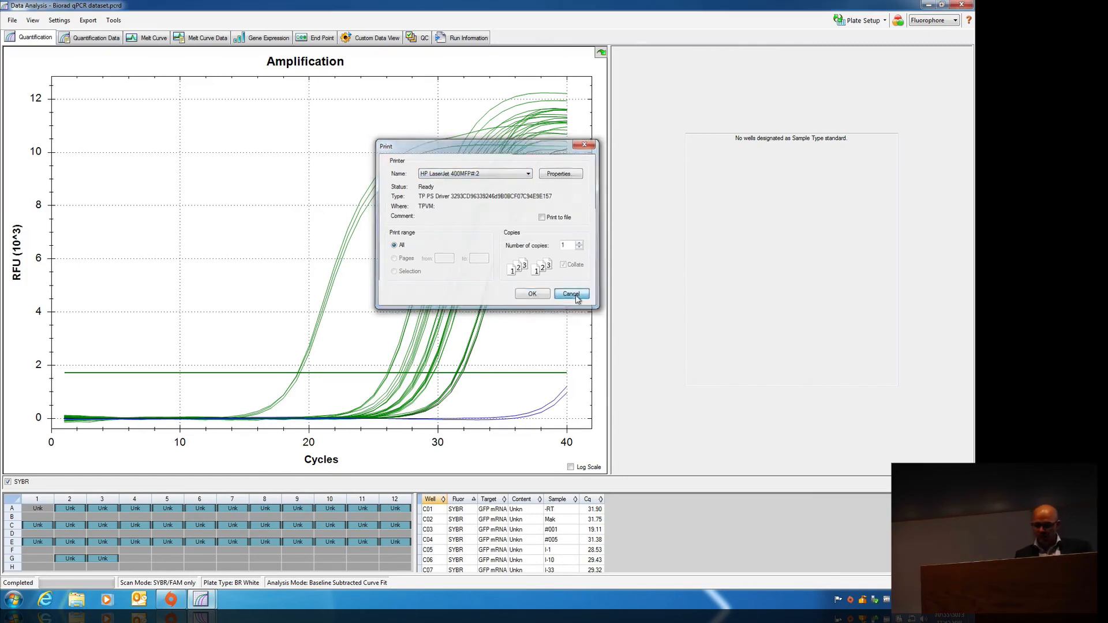
- Minimize the Data Analysis window, switch to Internet Explorer and search the web for "primopdf"
{"action": "left_click", "coordinate": [929, 6]}
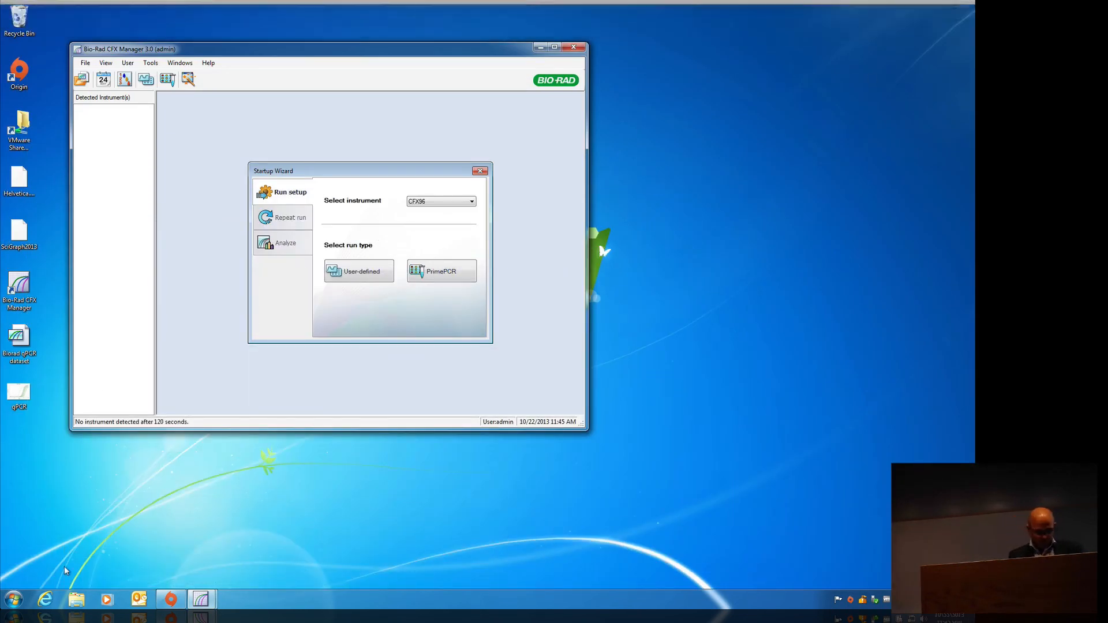
{"action": "left_click", "coordinate": [45, 599]}
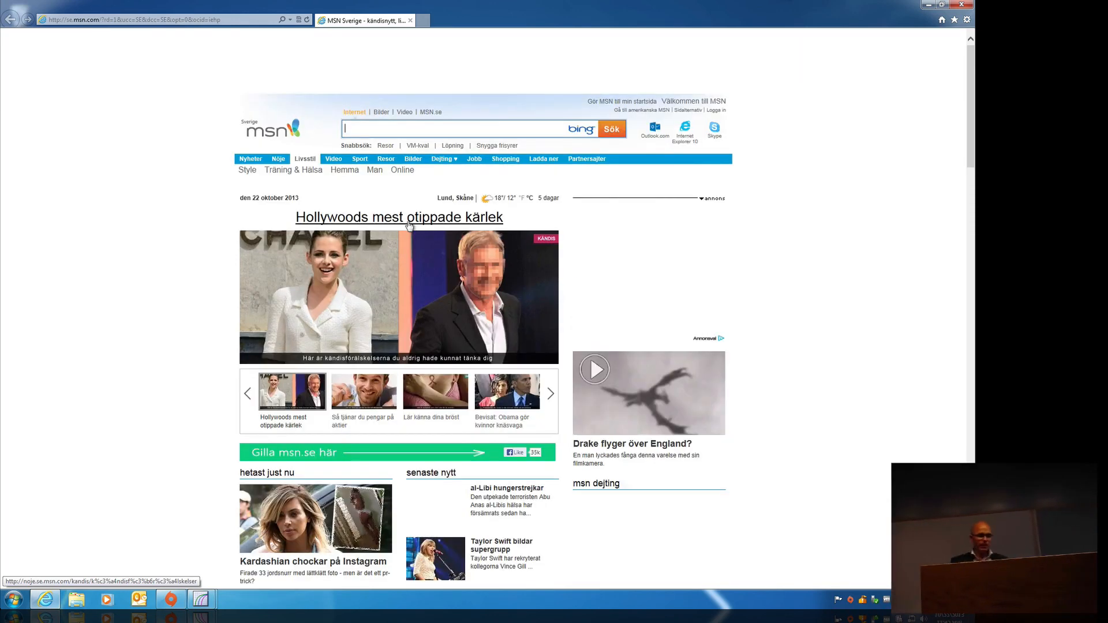
{"action": "left_click", "coordinate": [218, 21]}
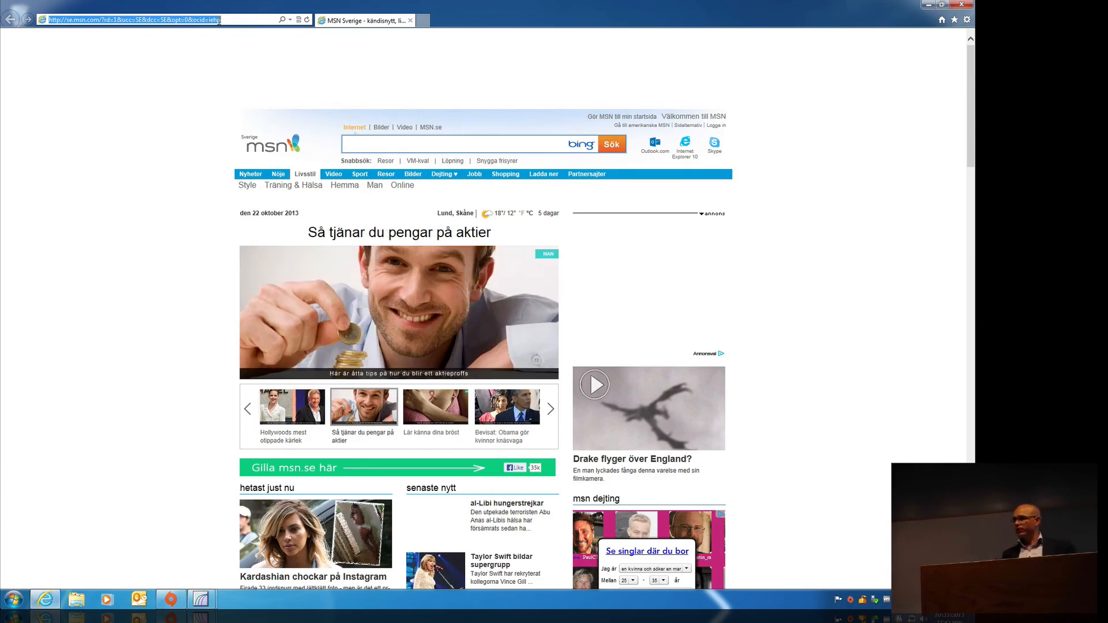
{"action": "type", "text": "p"}
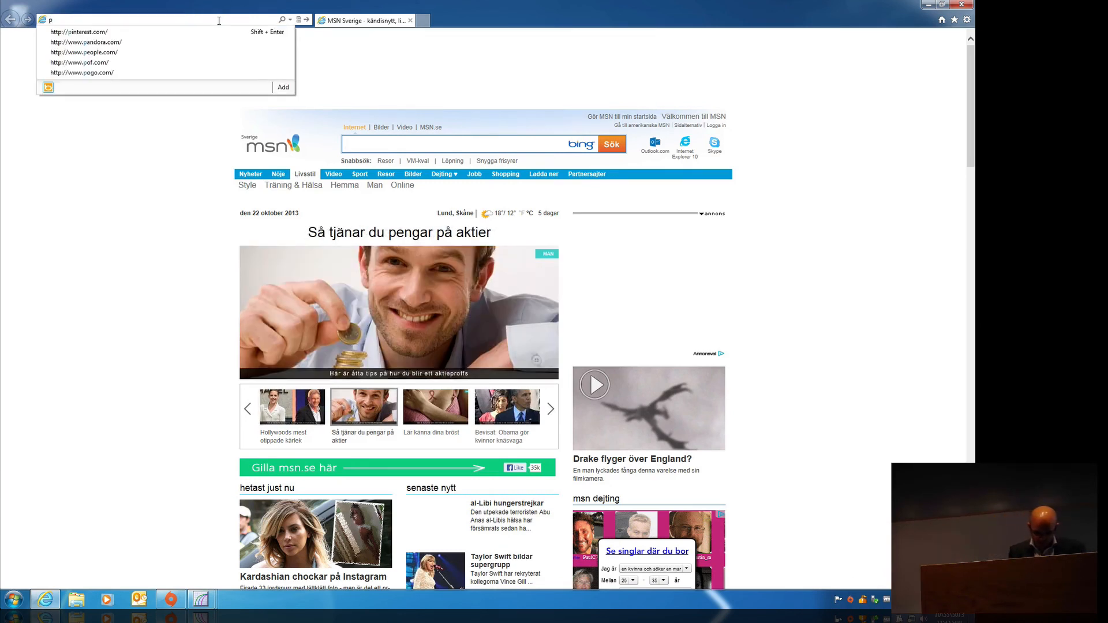
{"action": "type", "text": "rimopdf"}
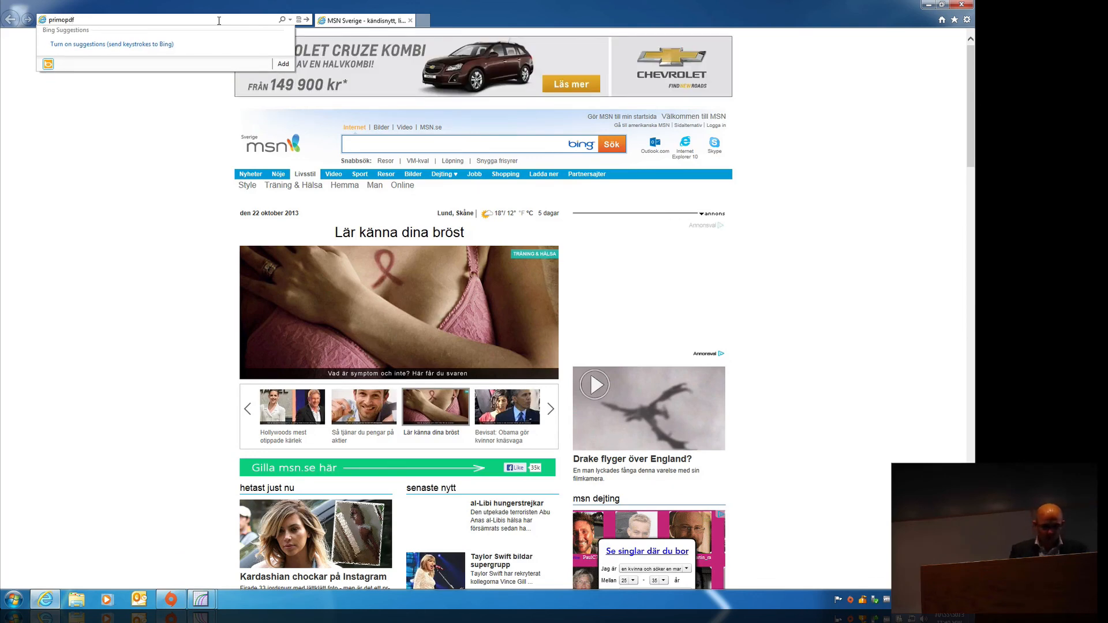
{"action": "key", "text": "Return"}
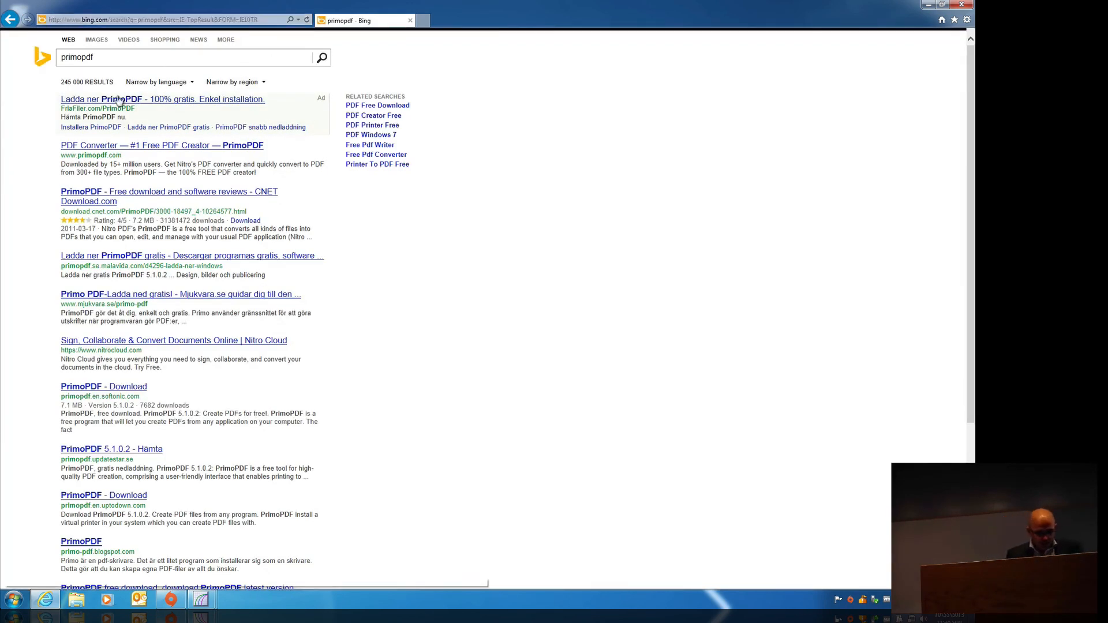
- Open primopdf.com from the results, dismiss the Nitro Pro 9 offer, download the free PrimoPDF via Download.com and run InternationalPrimoPDF.exe
{"action": "left_click", "coordinate": [114, 144]}
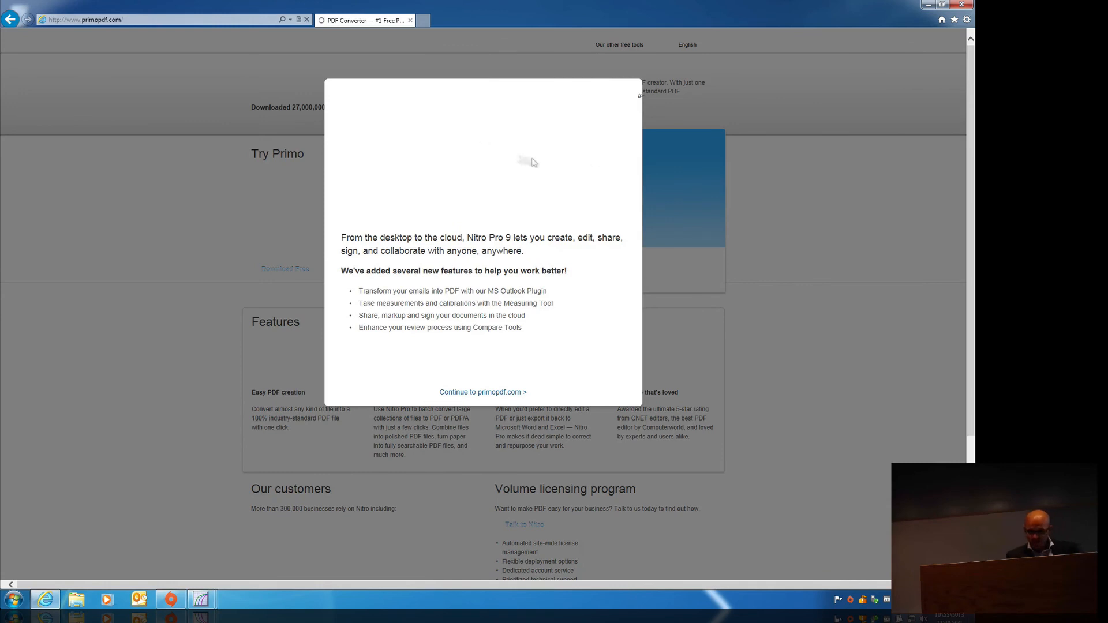
{"action": "left_click", "coordinate": [515, 392]}
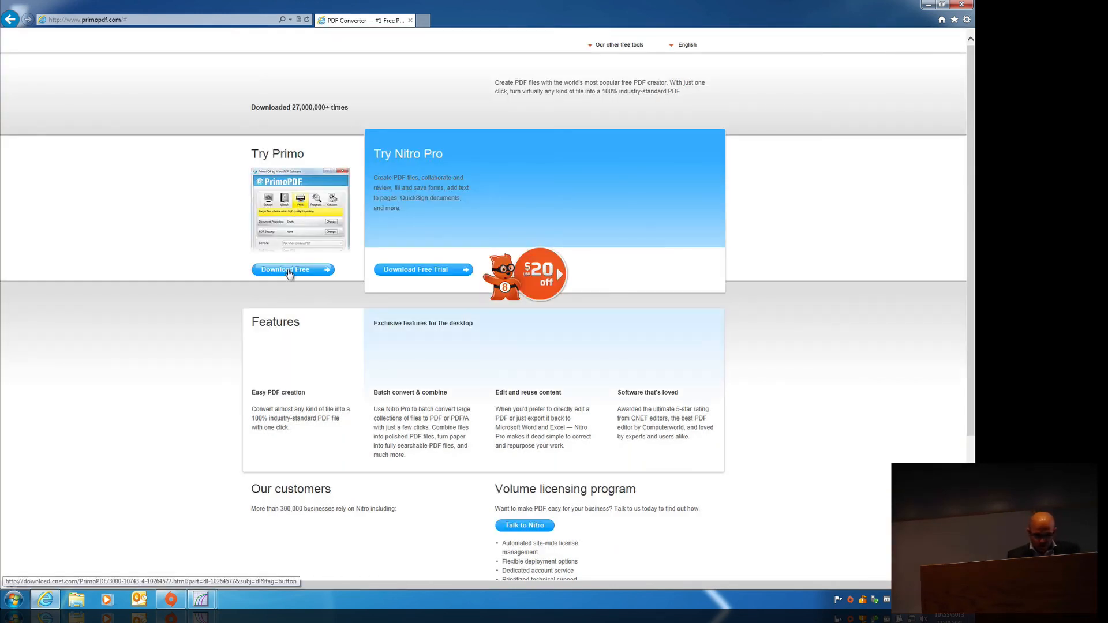
{"action": "left_click", "coordinate": [293, 271]}
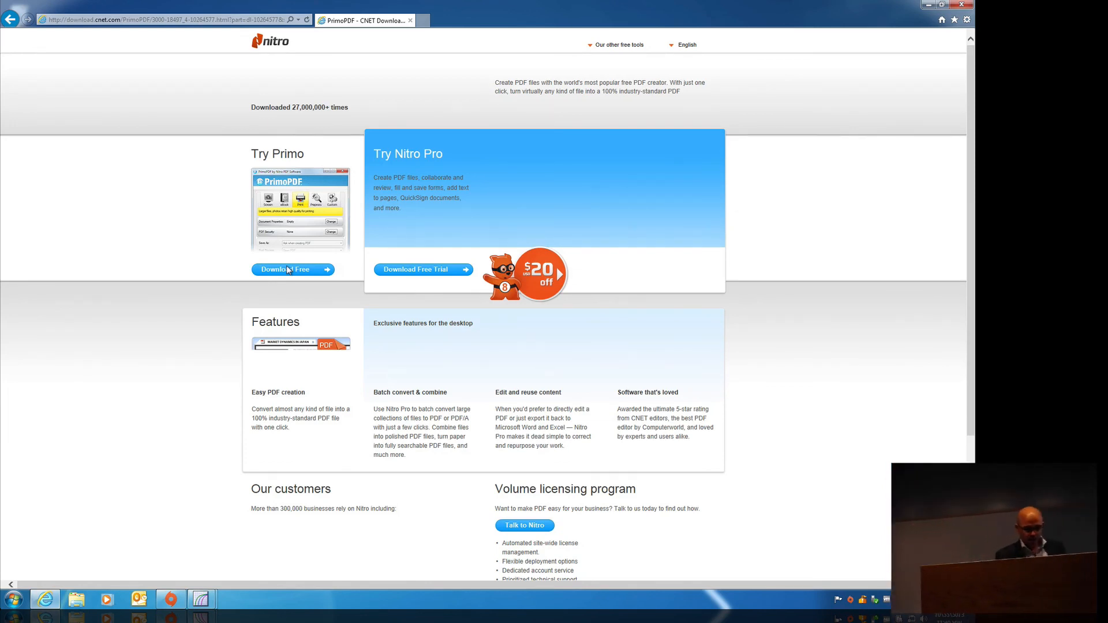
{"action": "left_click", "coordinate": [288, 270]}
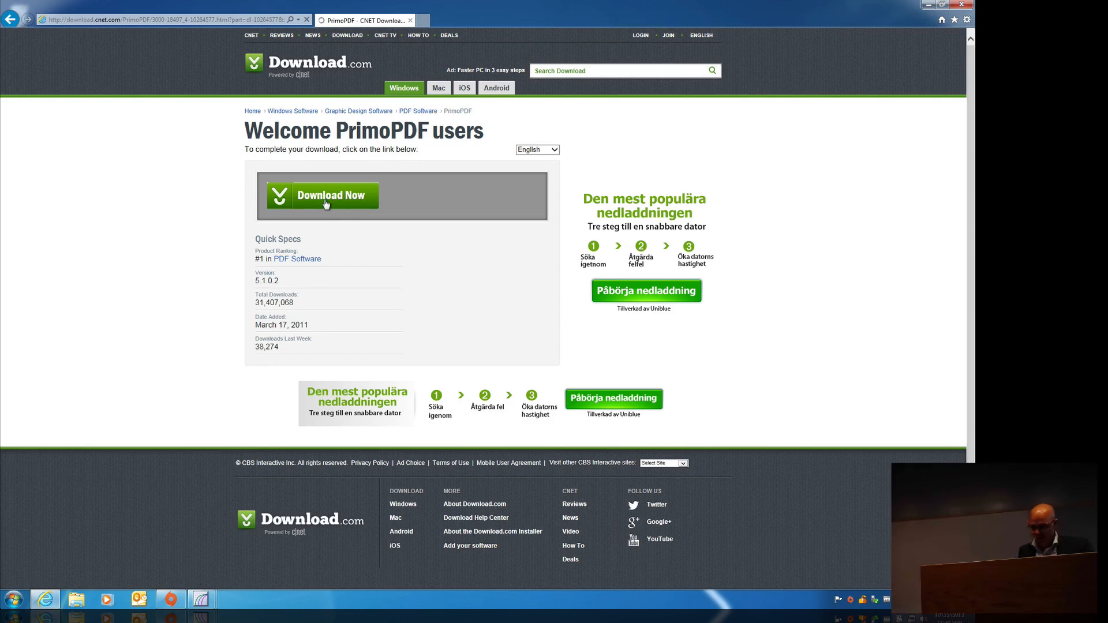
{"action": "left_click", "coordinate": [326, 204]}
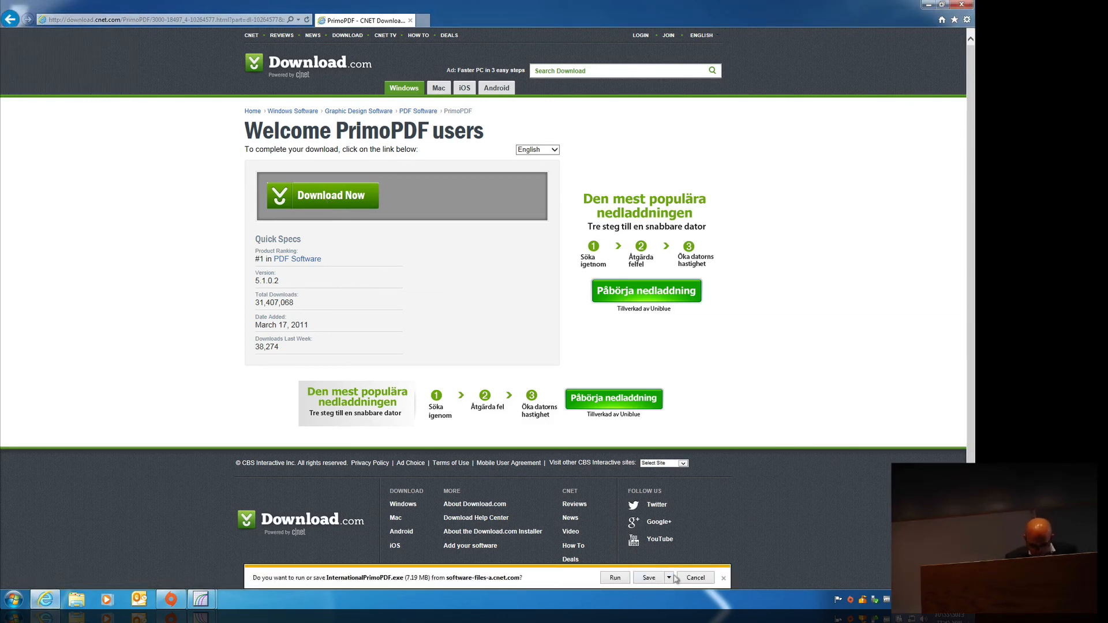
{"action": "left_click", "coordinate": [627, 578]}
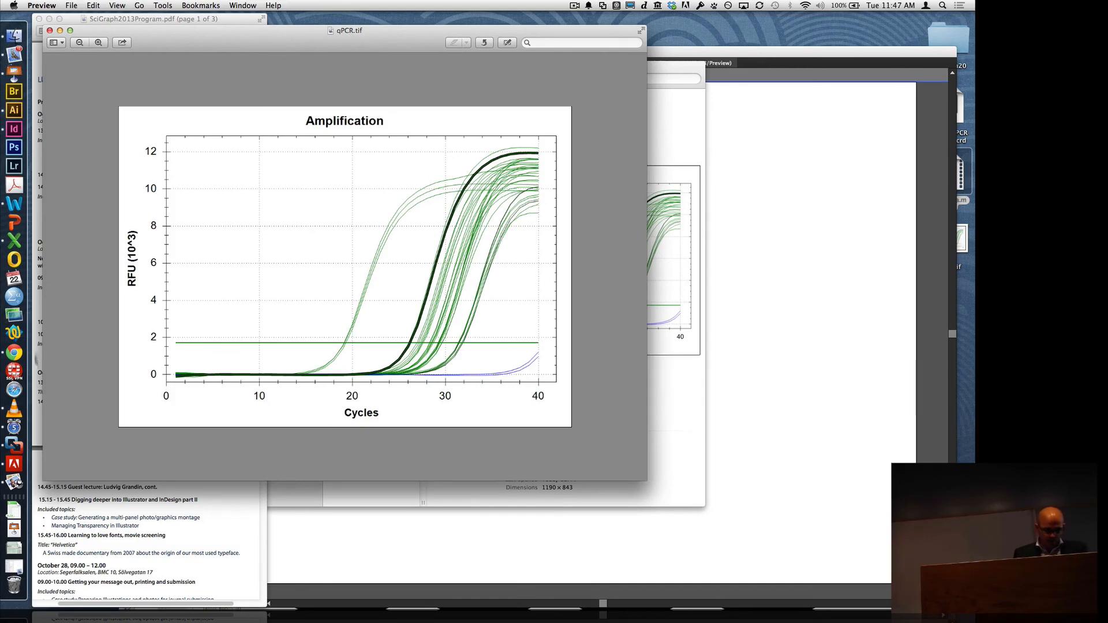
- Switch to Safari and save the Molecular Neuromodulation web page to the Desktop as a PDF through the print dialog
{"action": "left_click", "coordinate": [16, 390]}
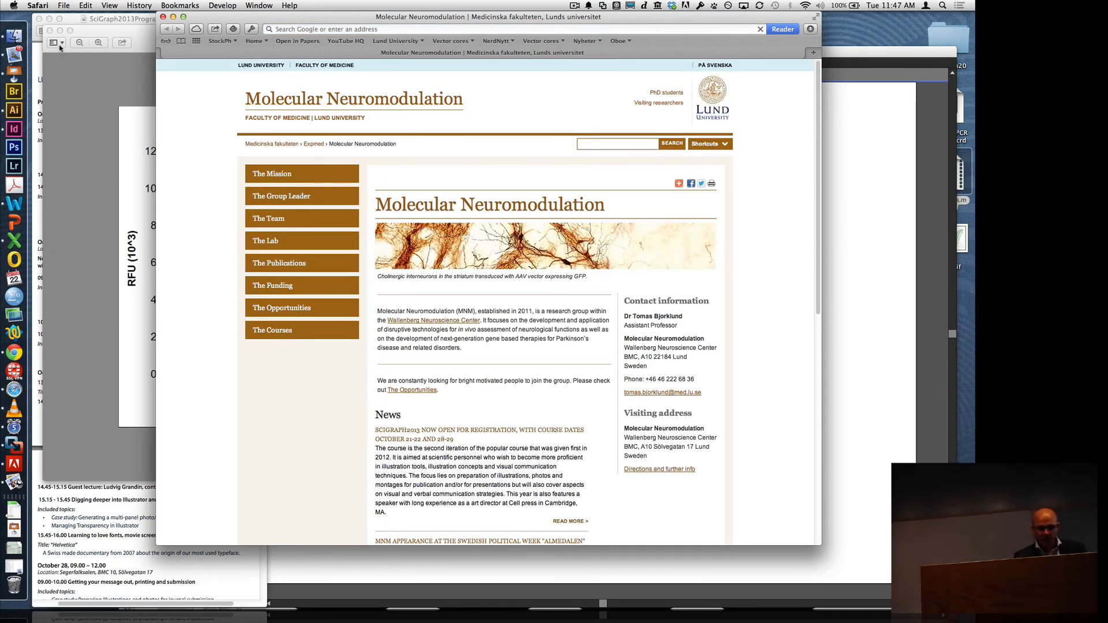
{"action": "left_click", "coordinate": [63, 5]}
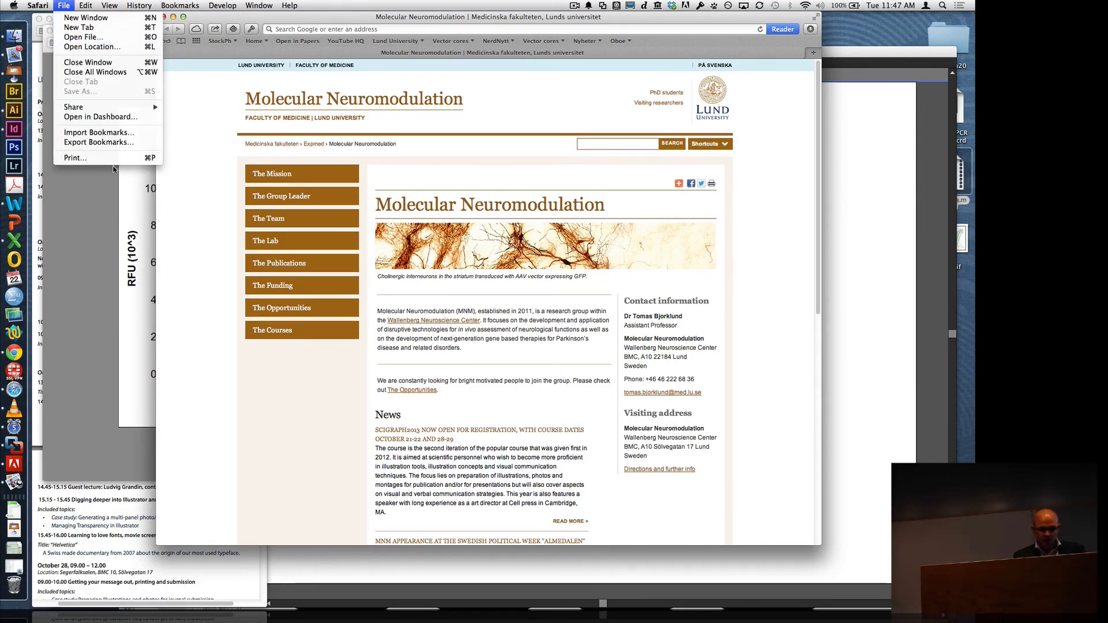
{"action": "left_click", "coordinate": [86, 54]}
{"action": "left_click", "coordinate": [740, 145]}
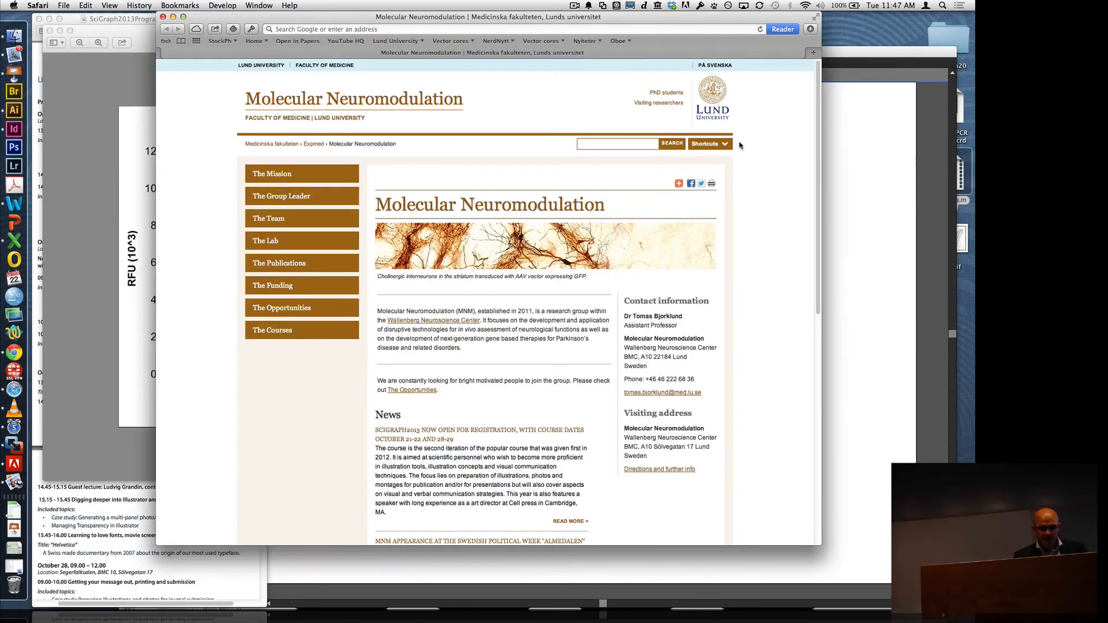
{"action": "left_click", "coordinate": [76, 5]}
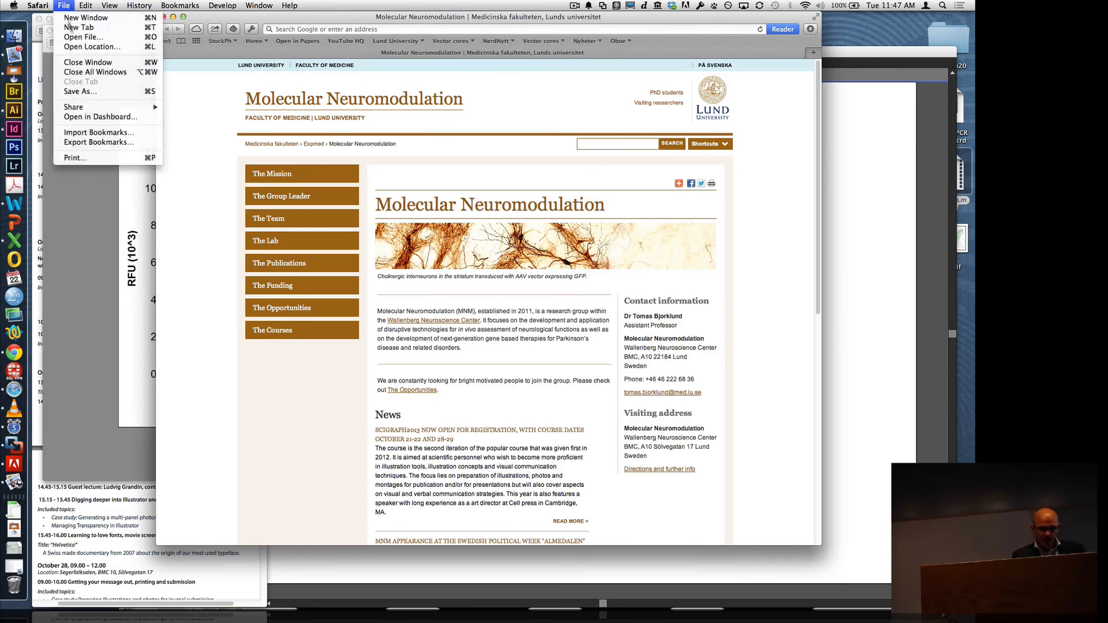
{"action": "left_click", "coordinate": [79, 160]}
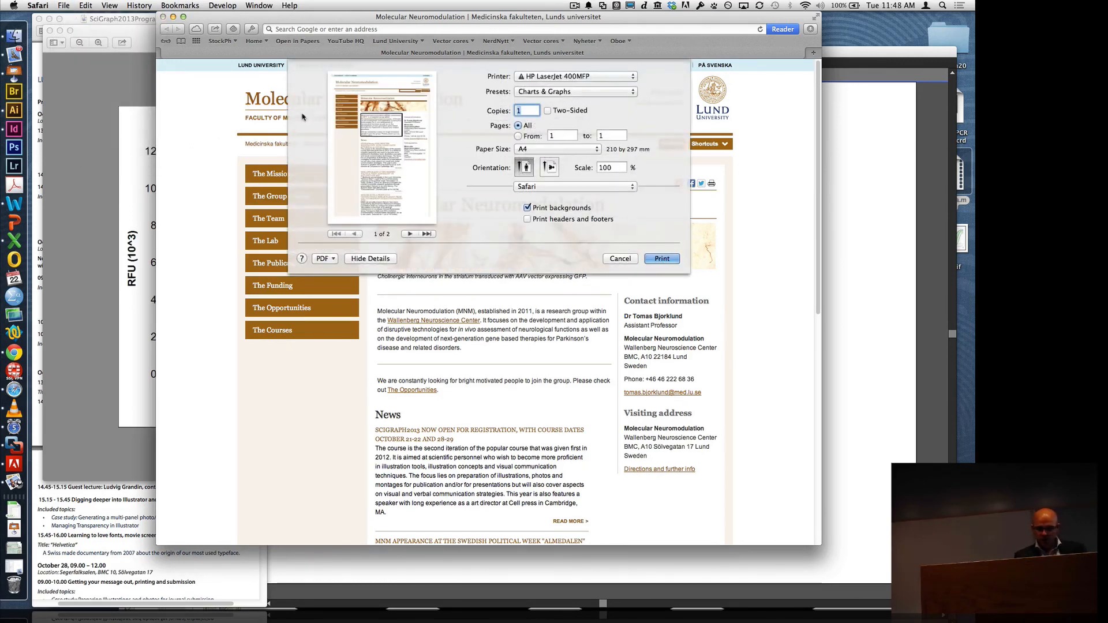
{"action": "left_click", "coordinate": [325, 259]}
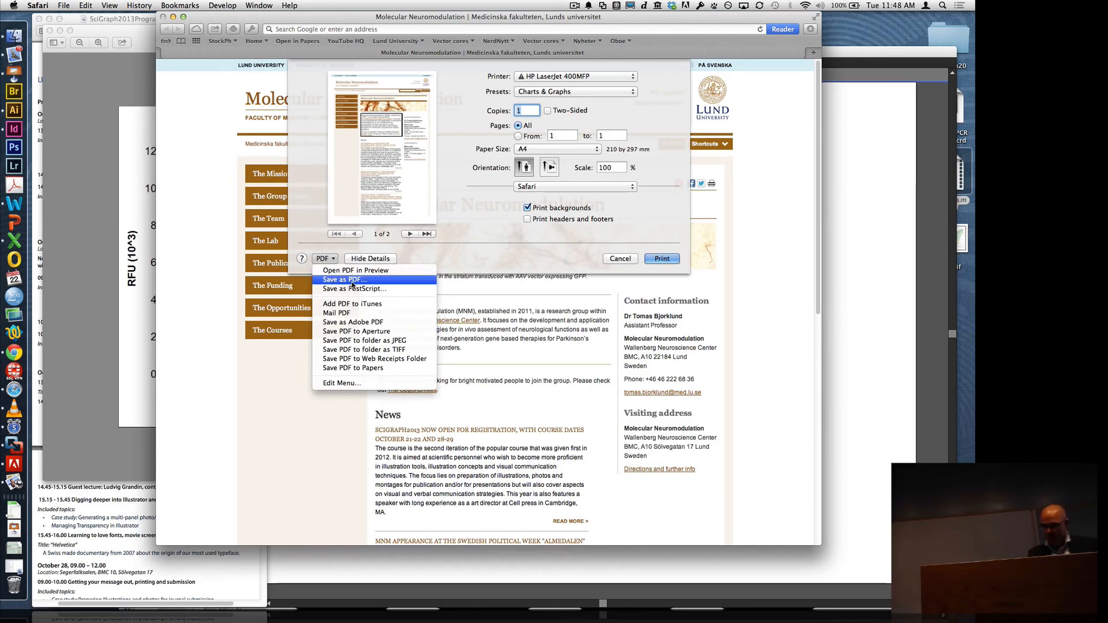
{"action": "left_click", "coordinate": [352, 282]}
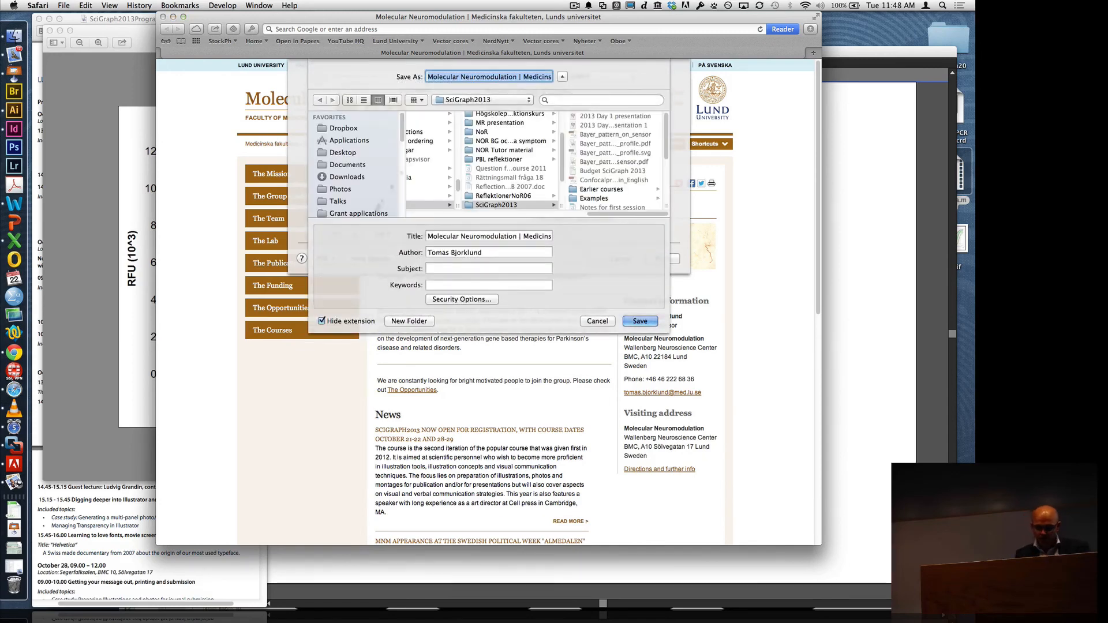
{"action": "left_click", "coordinate": [340, 152]}
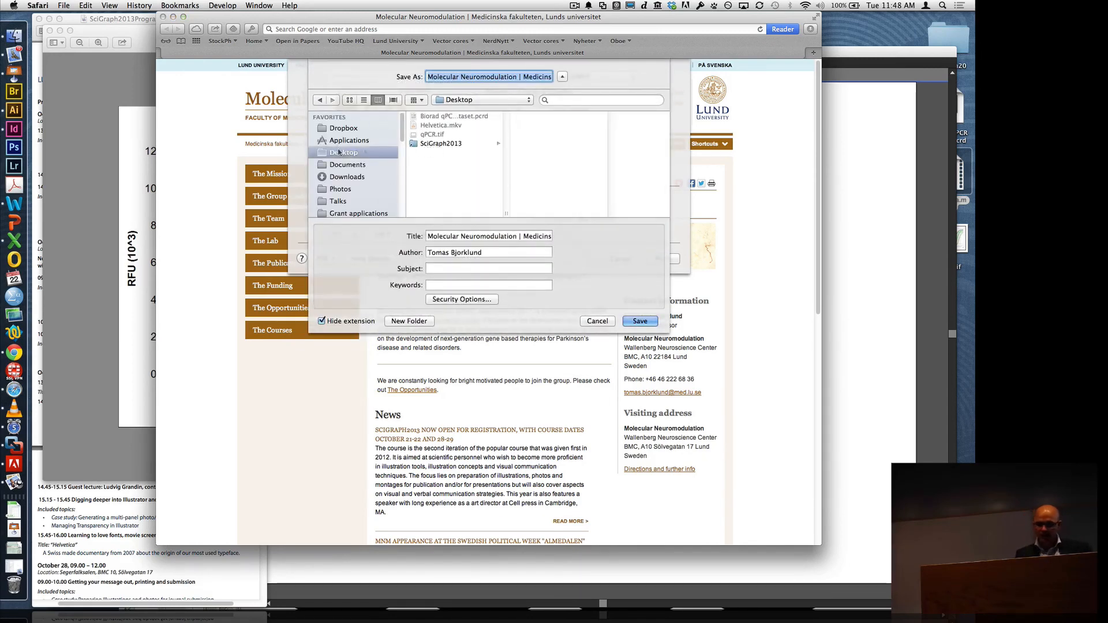
{"action": "left_click", "coordinate": [640, 322]}
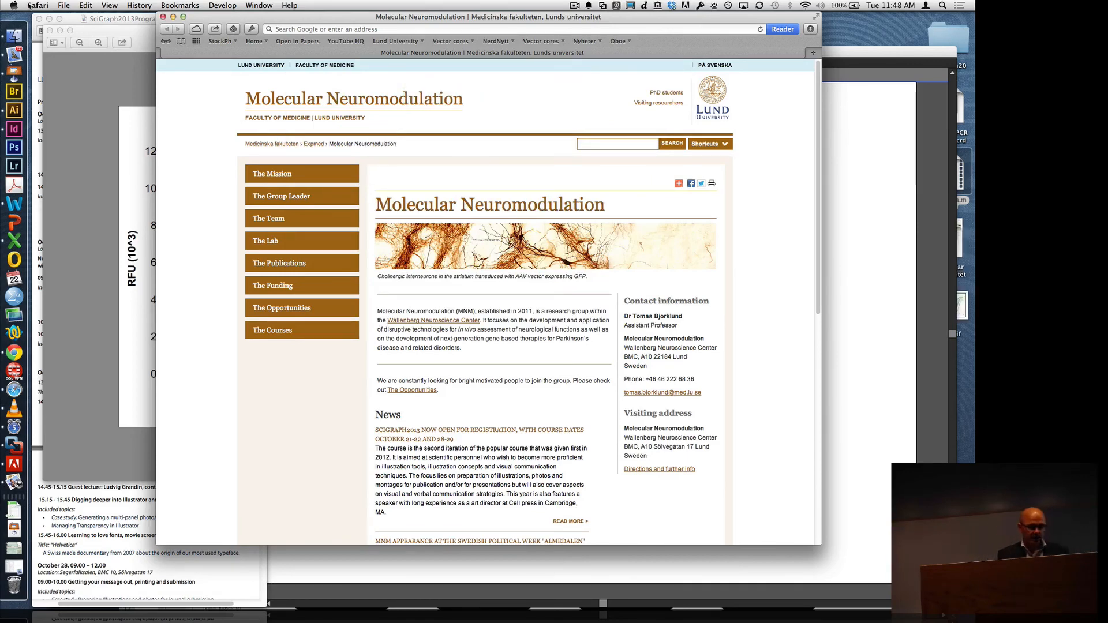
- Open page 1 of the saved Molecular Neuromodulation PDF from the Desktop folder in Illustrator, accepting the reinterpreted objects
{"action": "left_click", "coordinate": [14, 36]}
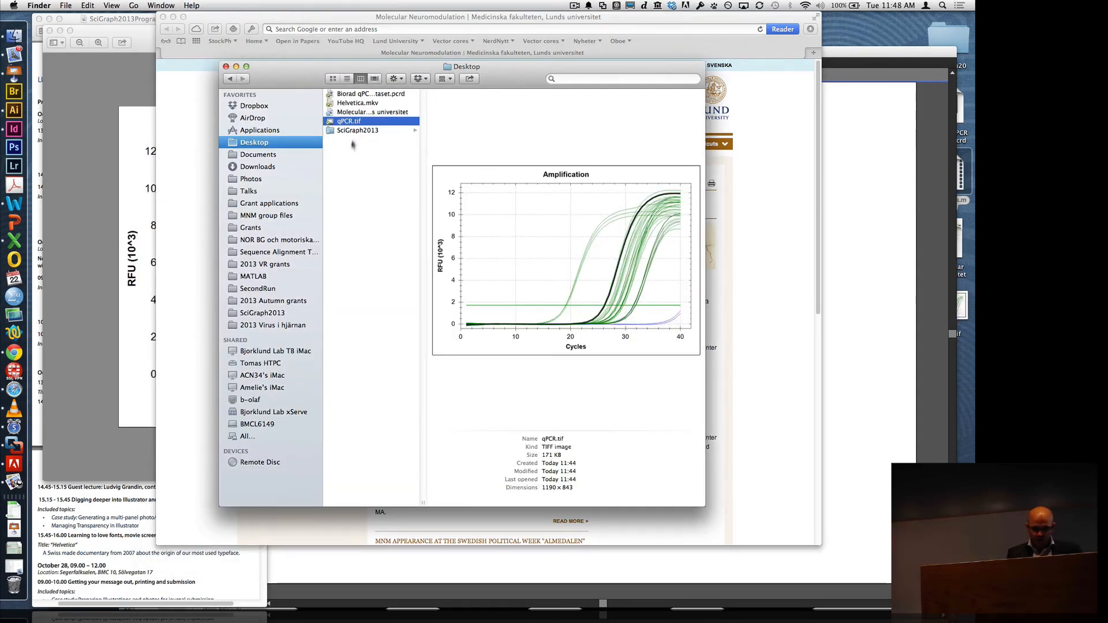
{"action": "left_click", "coordinate": [383, 113]}
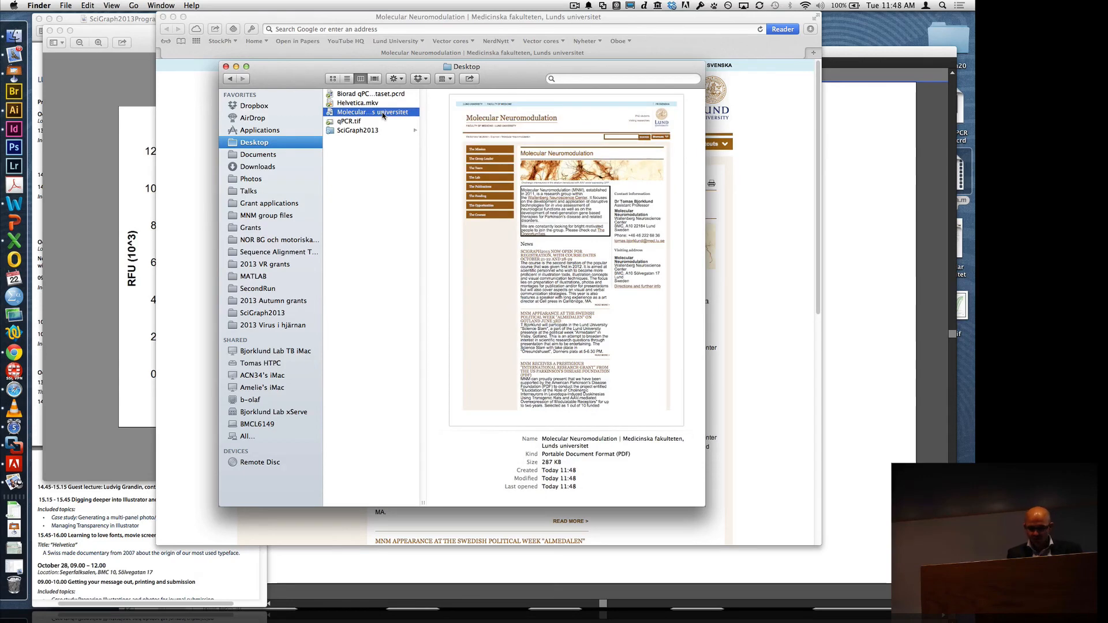
{"action": "left_click_drag", "start_coordinate": [383, 113], "coordinate": [15, 112]}
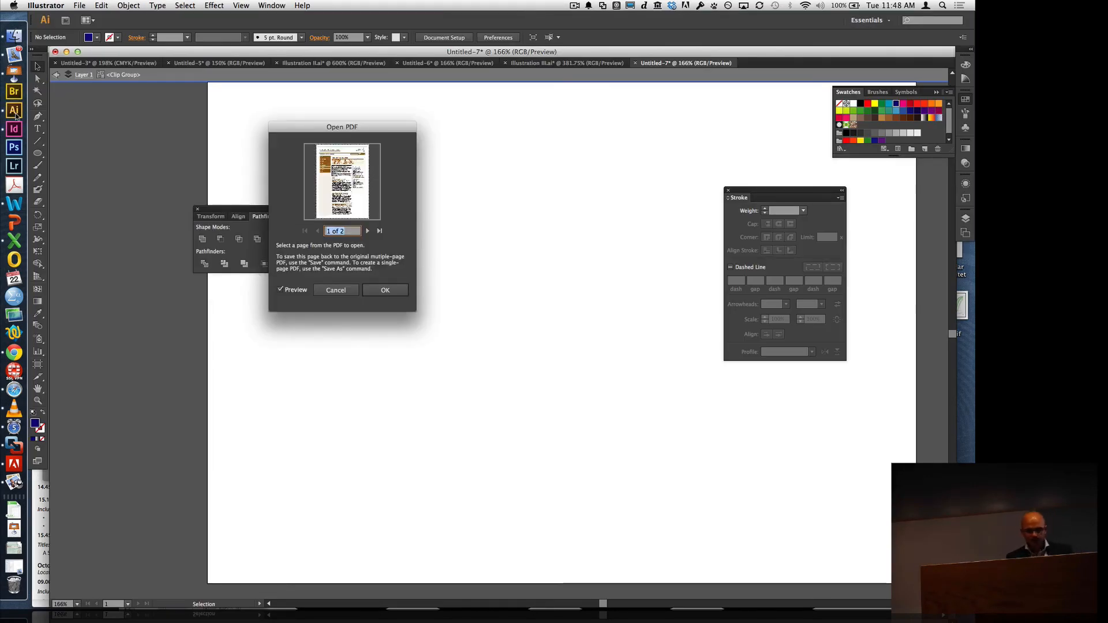
{"action": "left_click", "coordinate": [391, 293]}
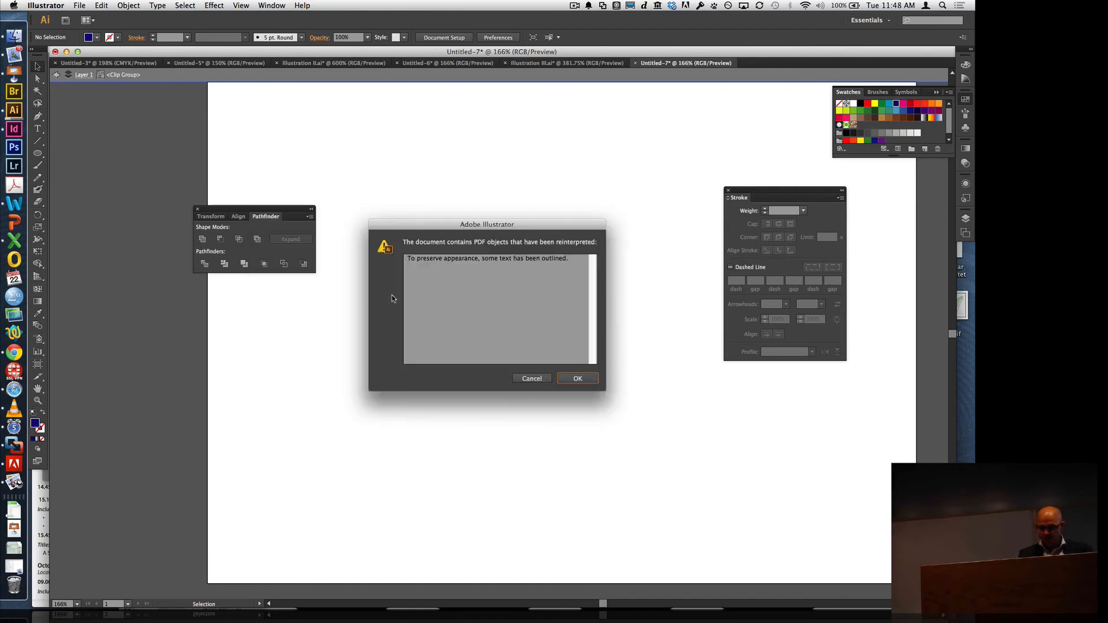
{"action": "left_click", "coordinate": [576, 378]}
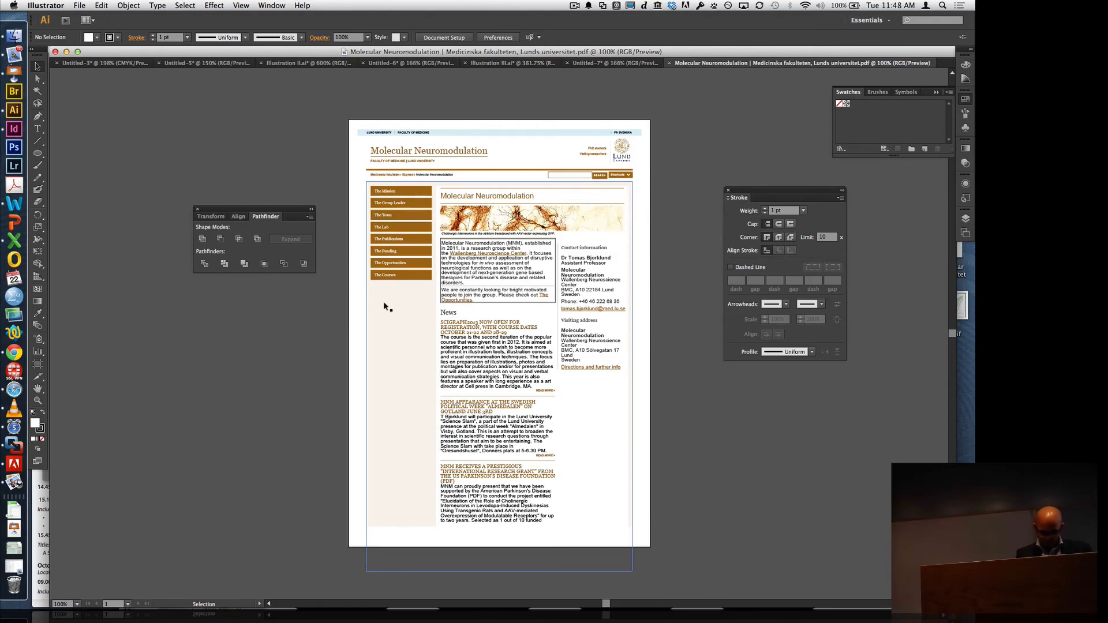
- Isolate the "Molecular Neu" text fragment of the page heading and move it down toward the banner image
{"action": "key", "text": "super+equal"}
{"action": "key", "text": "super+equal"}
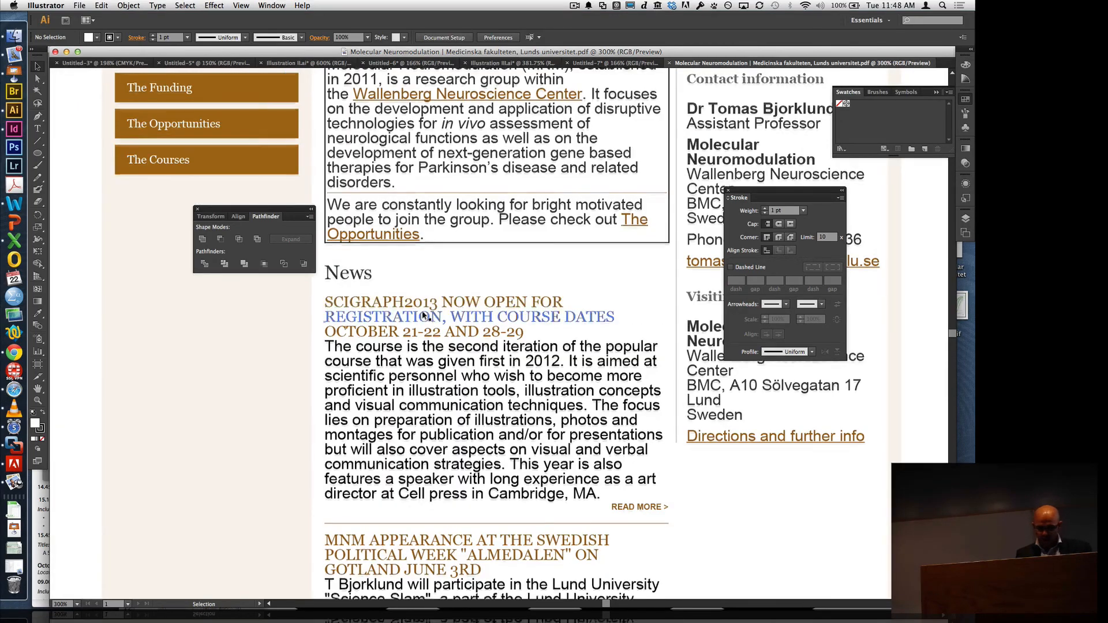
{"action": "scroll", "coordinate": [404, 259], "scroll_direction": "up", "scroll_amount": 5}
{"action": "left_click", "coordinate": [436, 182]}
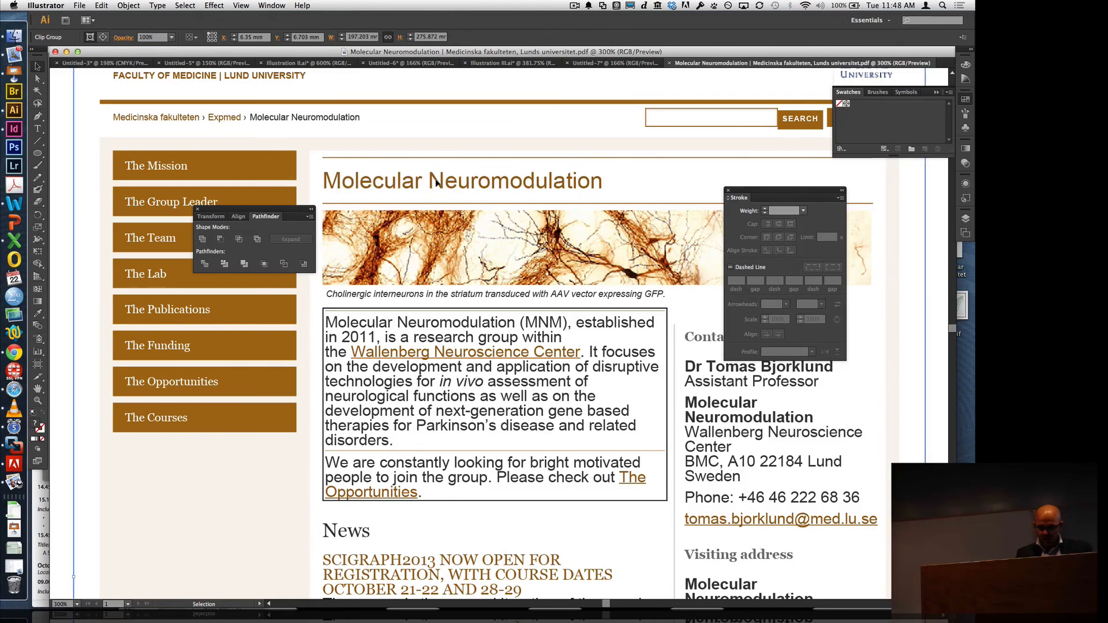
{"action": "double_click", "coordinate": [443, 183]}
{"action": "left_click_drag", "start_coordinate": [443, 182], "coordinate": [516, 193]}
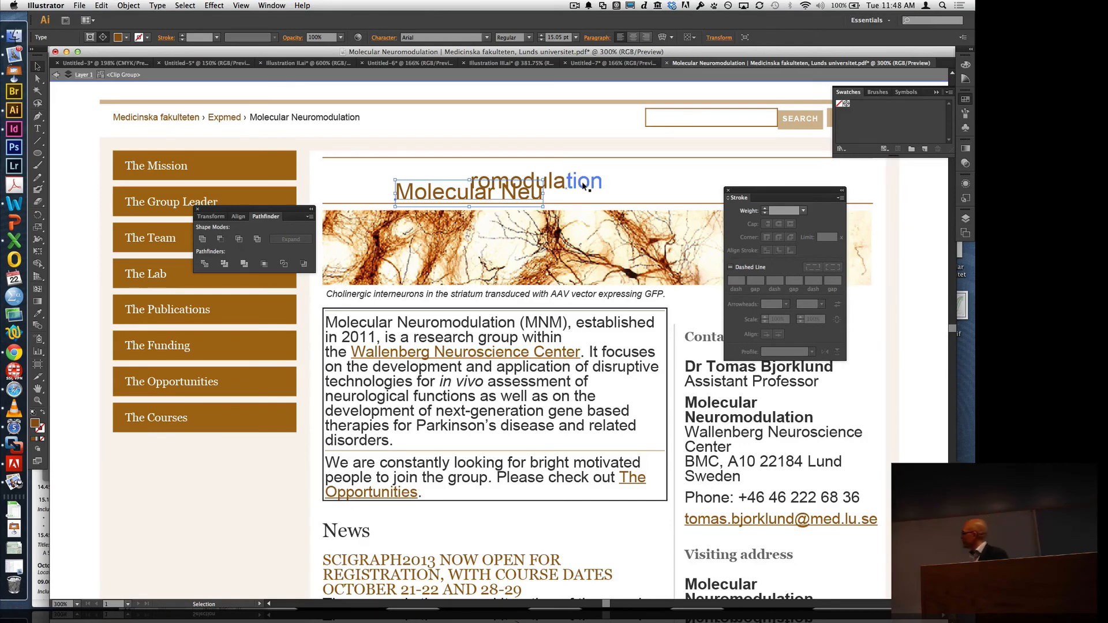
- Select the neuron banner image, then close the web page document without saving its changes
{"action": "key", "text": "super"}
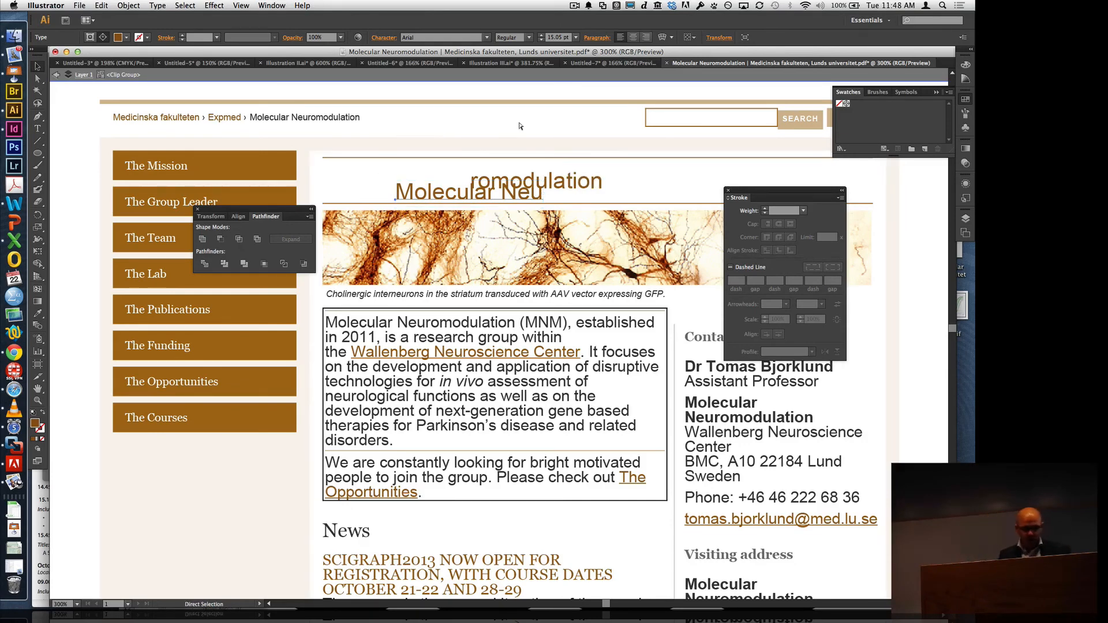
{"action": "left_click", "coordinate": [510, 242], "text": "super"}
{"action": "key", "text": "super+w"}
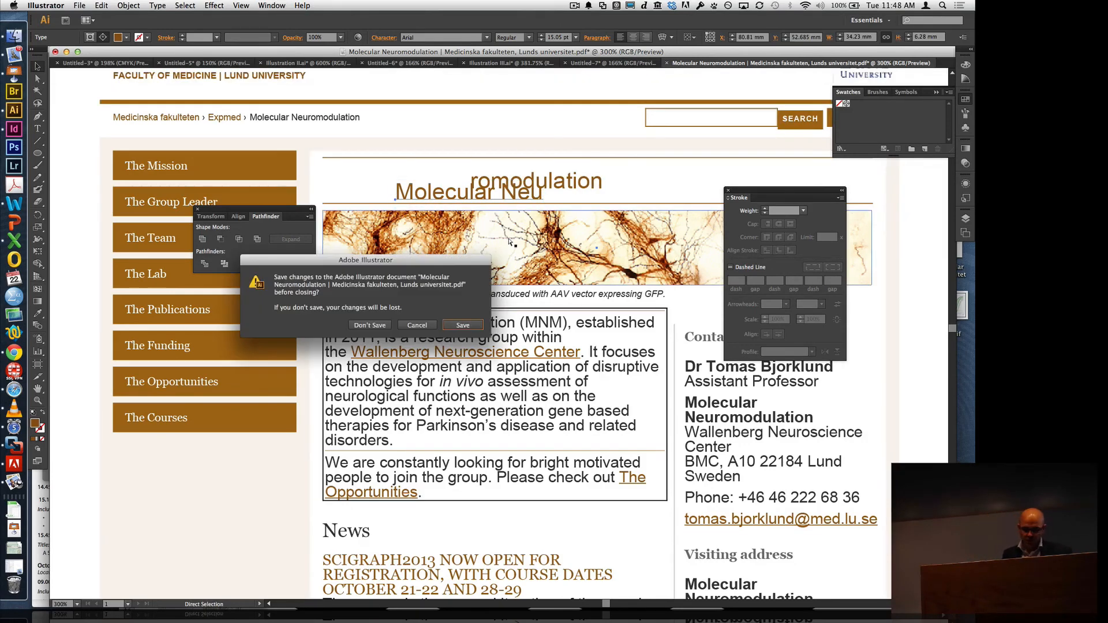
{"action": "left_click", "coordinate": [369, 325]}
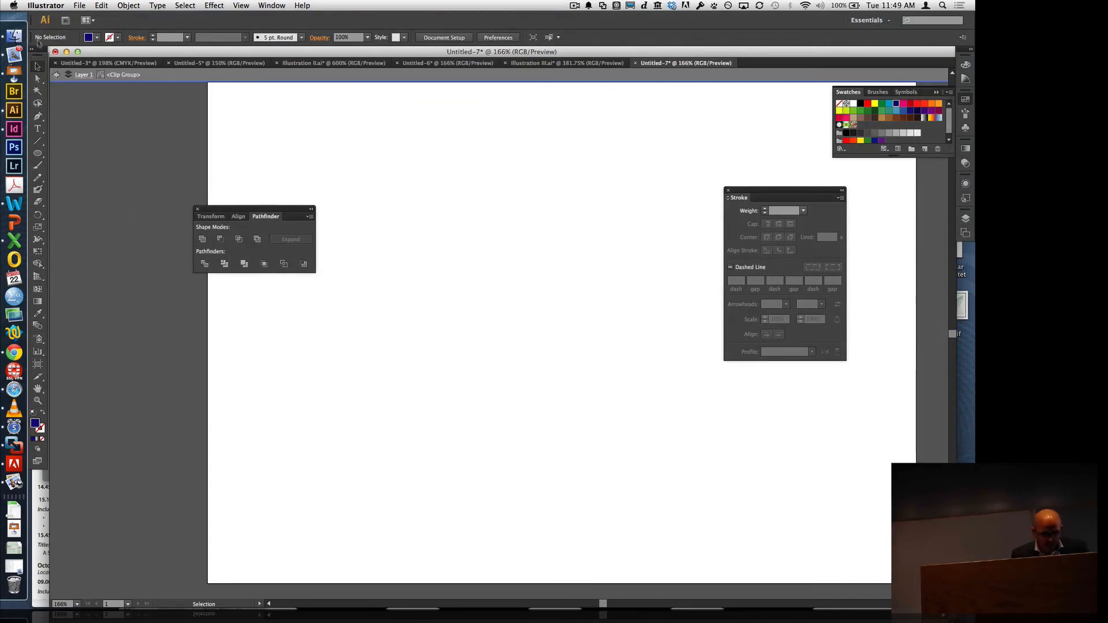
- Check the download progress of InternationalPrimoPDF.exe in the Windows virtual machine and return to the Mac desktop
{"action": "left_click", "coordinate": [21, 39]}
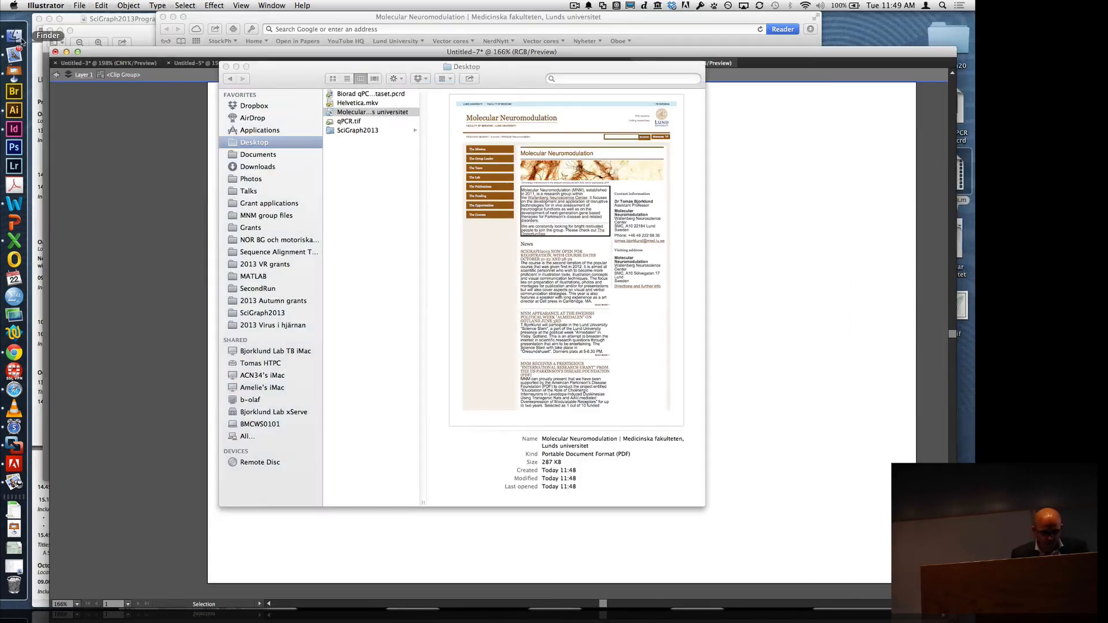
{"action": "key", "text": "super+space"}
{"action": "type", "text": "primo"}
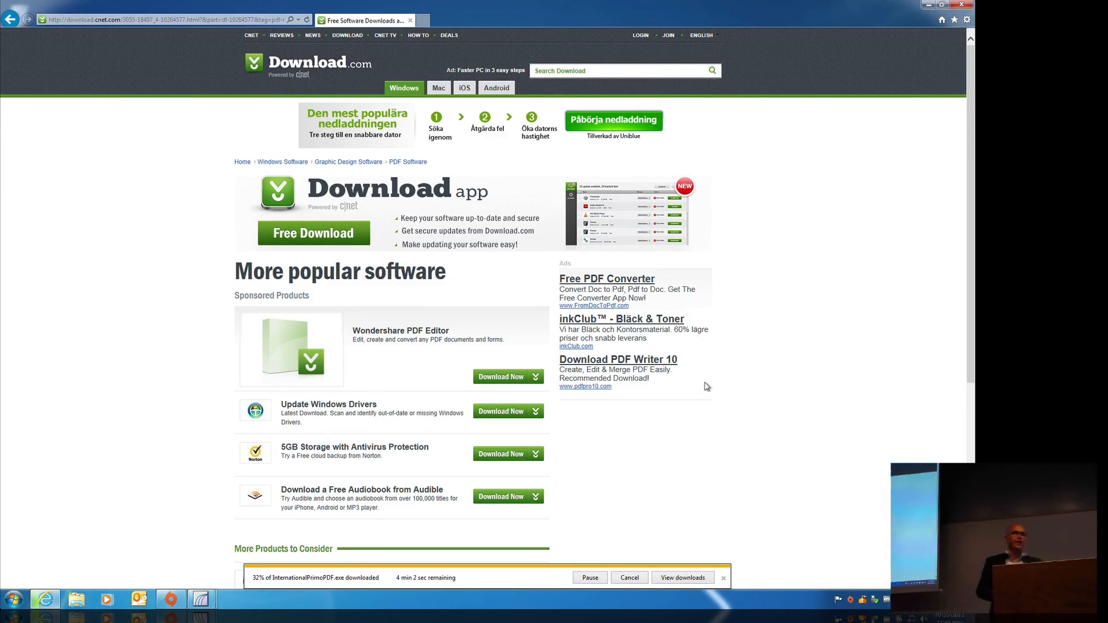
{"action": "key", "text": "ctrl+Left"}
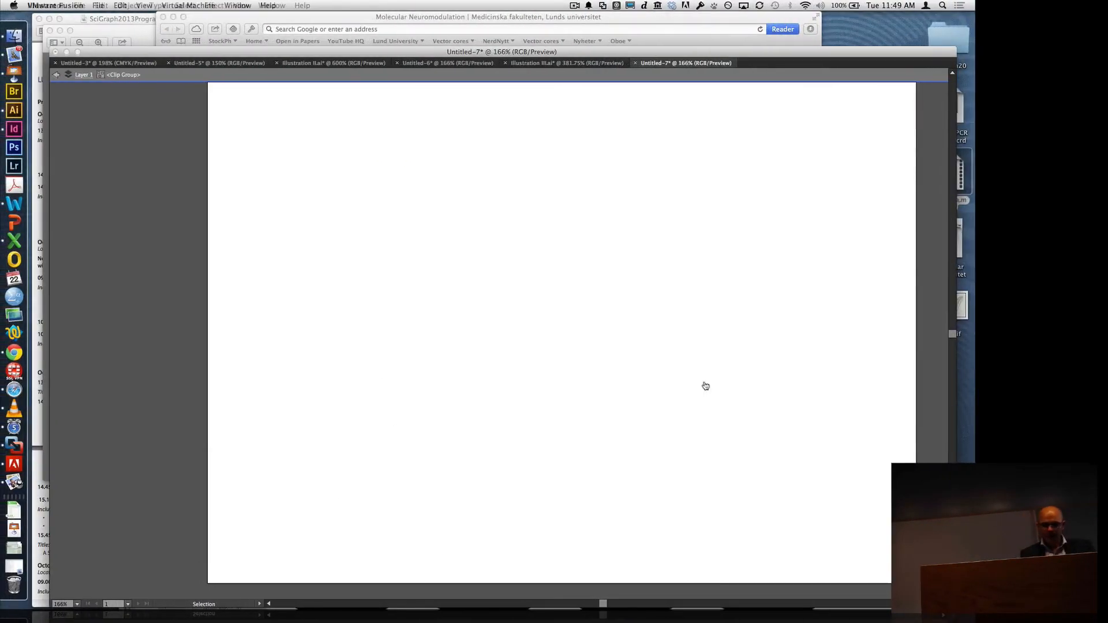
- Minimize the Untitled-7 document window and bring the Finder window with the Desktop folder to the front
{"action": "left_click", "coordinate": [67, 52]}
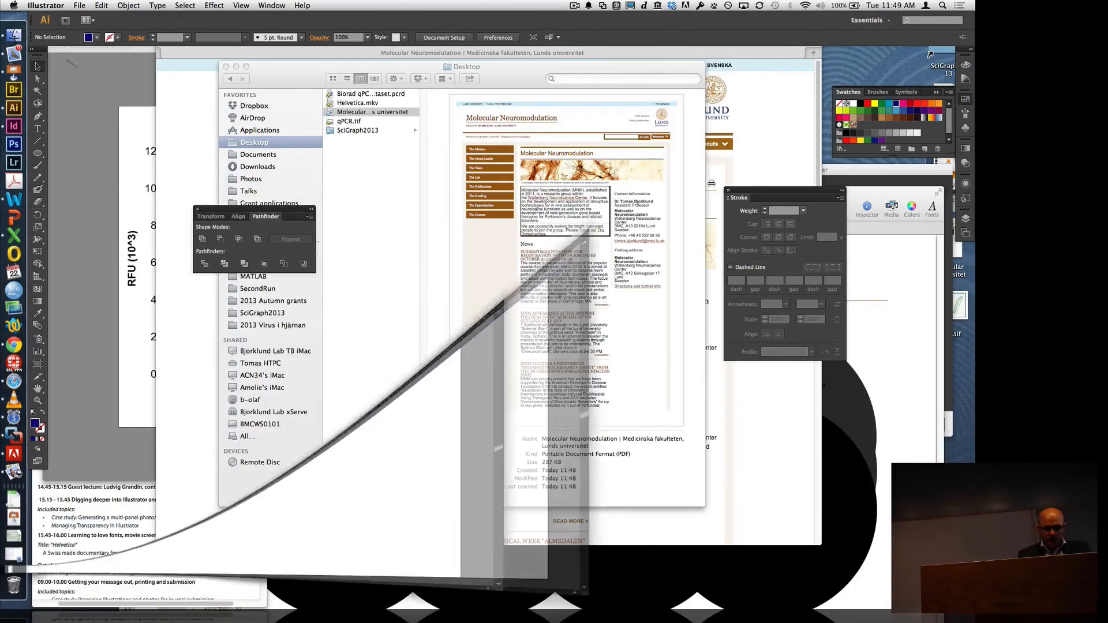
{"action": "left_click", "coordinate": [347, 165]}
{"action": "left_click_drag", "start_coordinate": [316, 73], "coordinate": [345, 76]}
- Open Activity plot.sav in SPSS from the Graphs folder under SciGraph2013, Examples, Session 2, the Illustrator import case and Datasets
{"action": "left_click", "coordinate": [303, 315]}
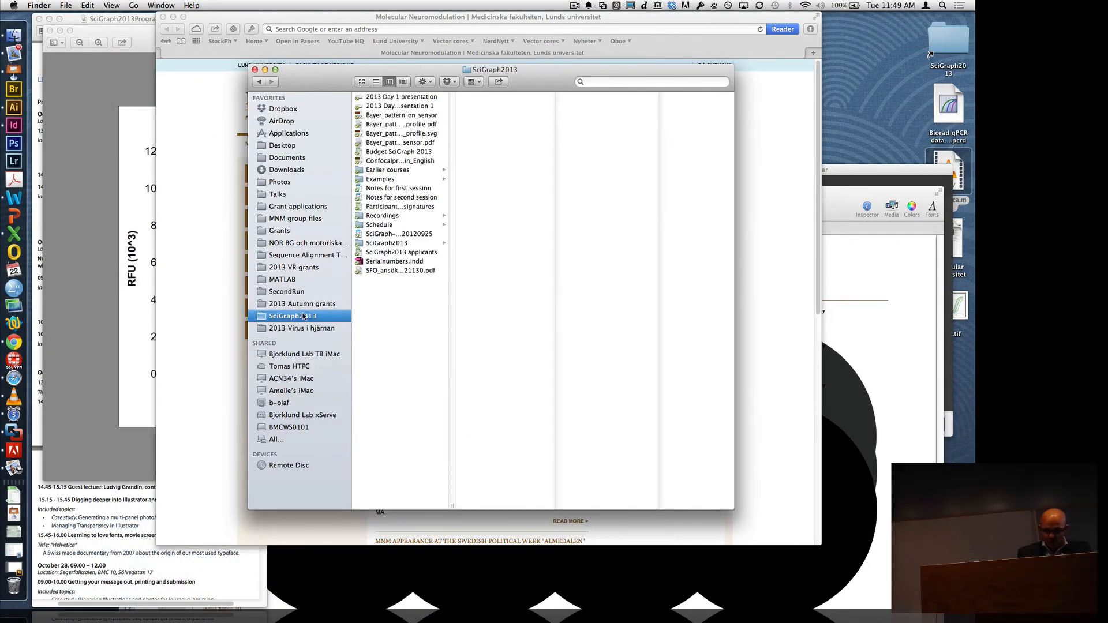
{"action": "left_click", "coordinate": [394, 181]}
{"action": "left_click", "coordinate": [533, 98]}
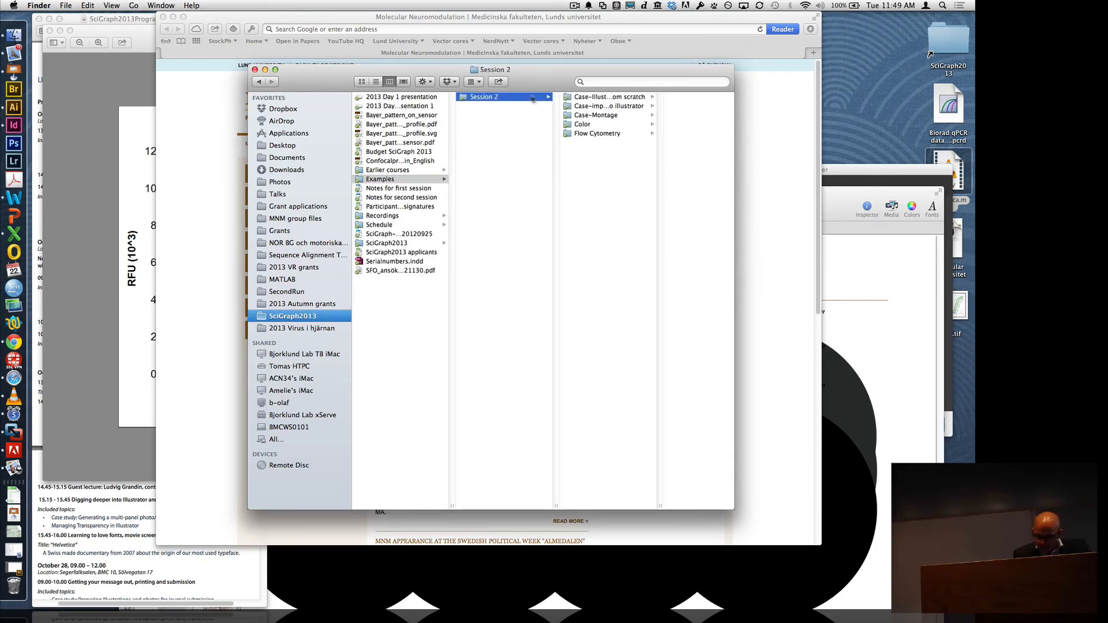
{"action": "left_click", "coordinate": [625, 106]}
{"action": "left_click", "coordinate": [681, 98]}
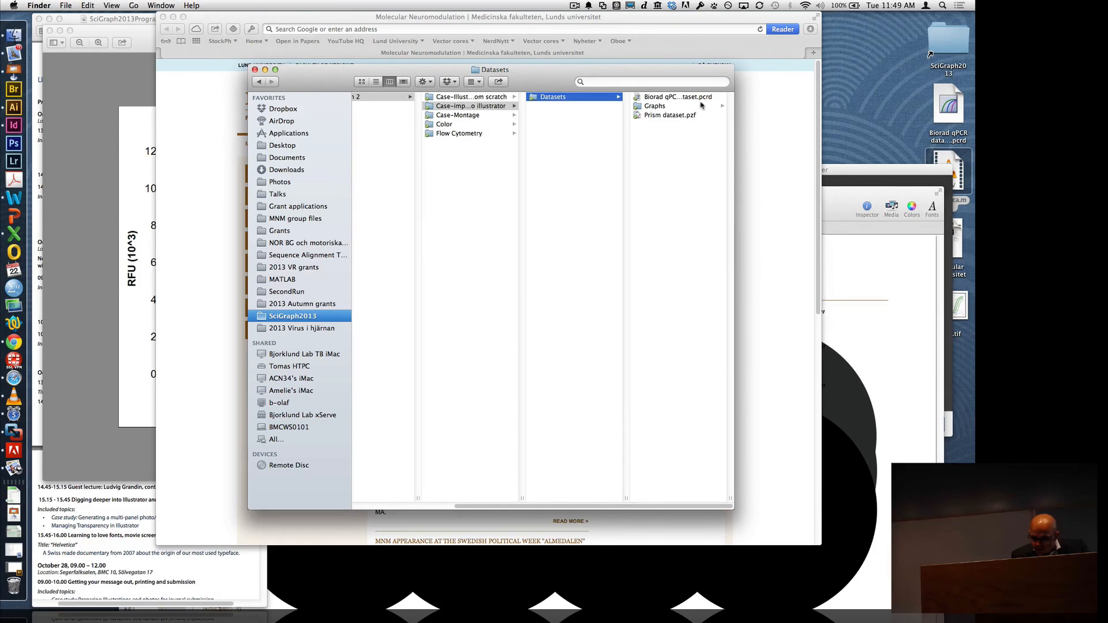
{"action": "left_click", "coordinate": [664, 107]}
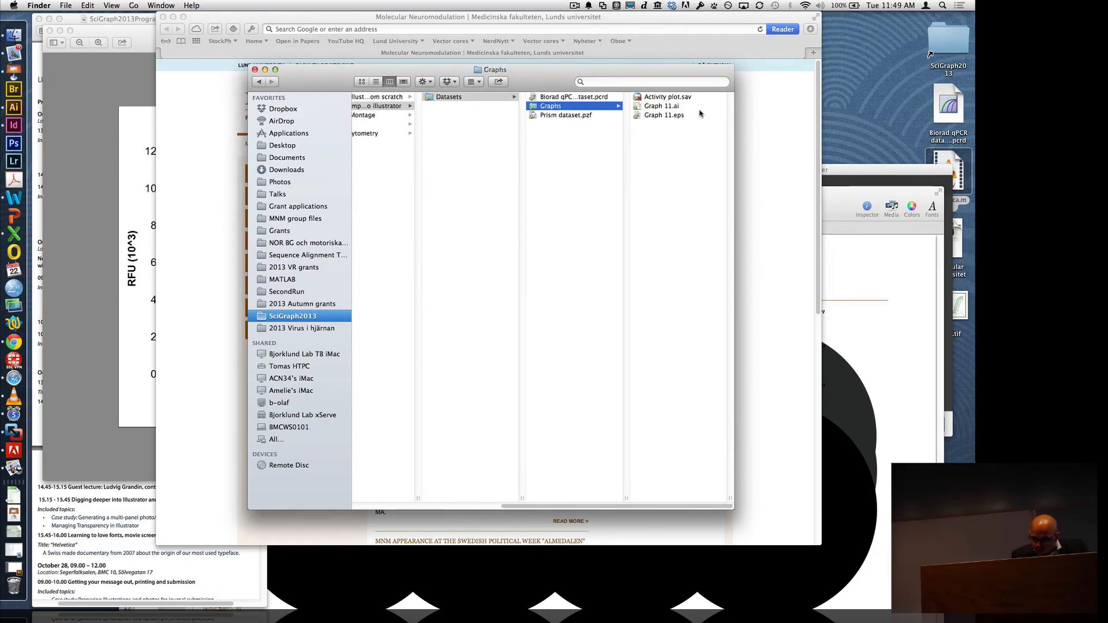
{"action": "double_click", "coordinate": [669, 98]}
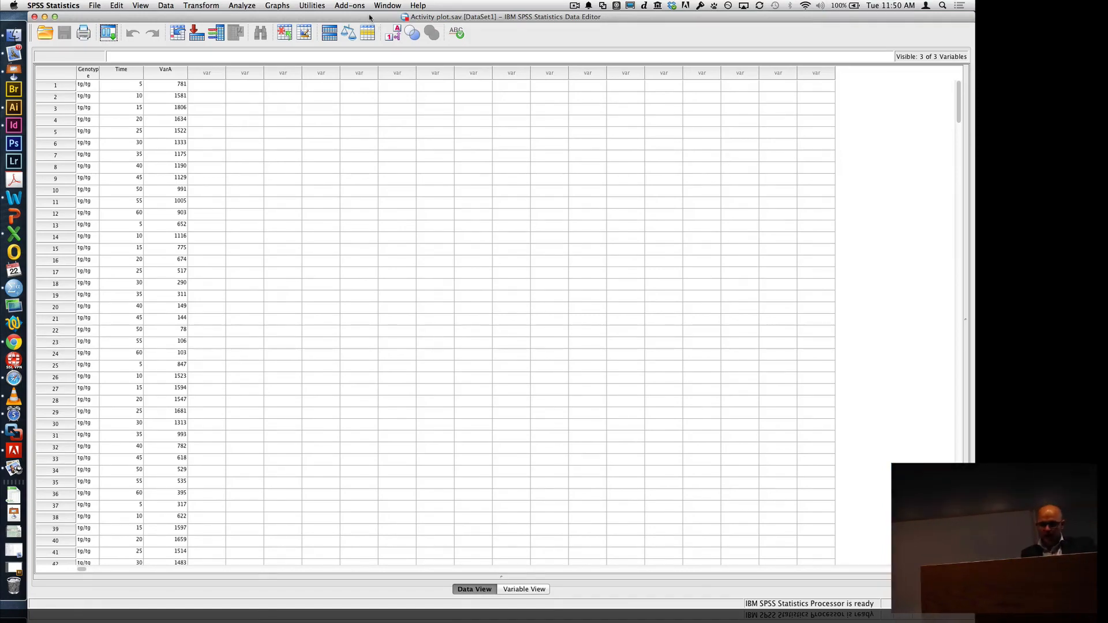
- Start a new chart in Chart Builder using the grouped scatter plot from the Scatter/Dot gallery
{"action": "mouse_move", "coordinate": [369, 17]}
{"action": "left_mouse_down"}
{"action": "mouse_move", "coordinate": [369, 246]}
{"action": "mouse_move", "coordinate": [390, 17]}
{"action": "left_mouse_up"}
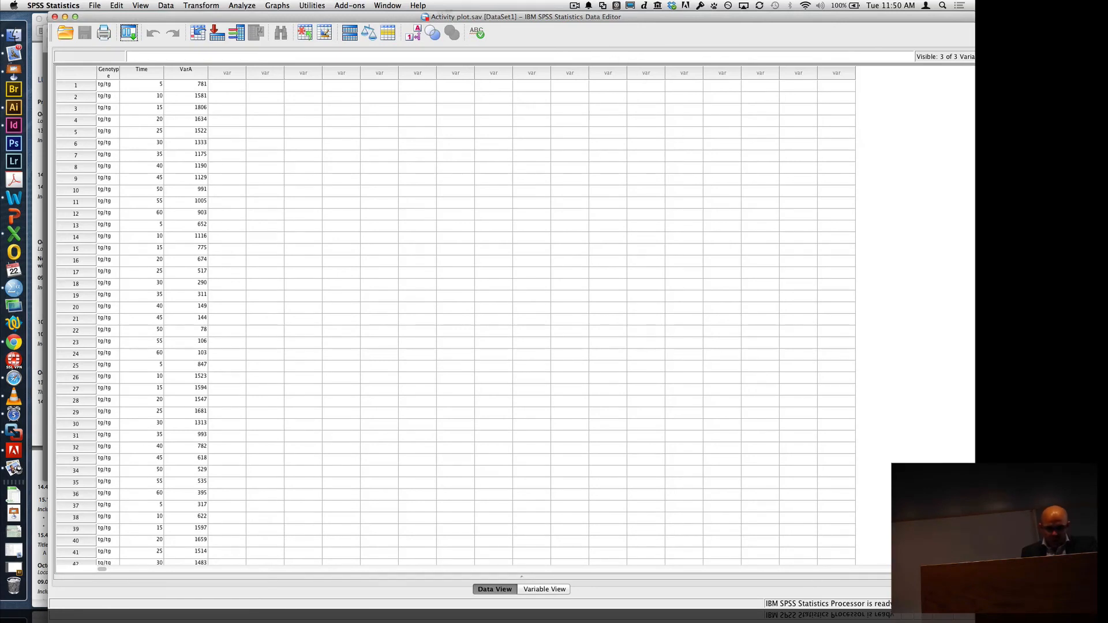
{"action": "left_click", "coordinate": [277, 6]}
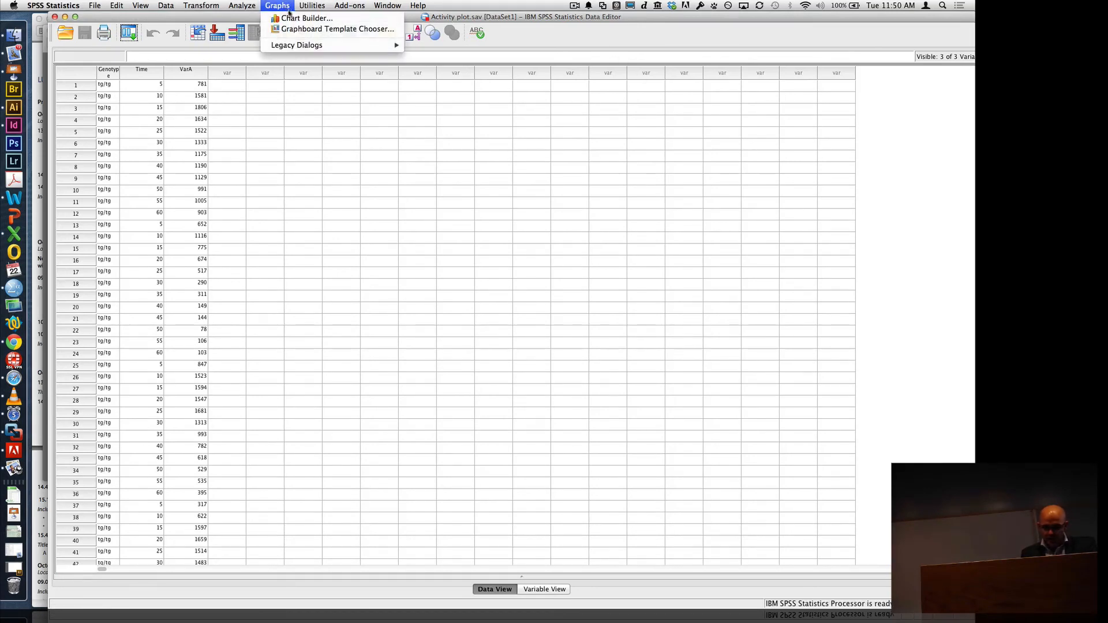
{"action": "left_click", "coordinate": [294, 18]}
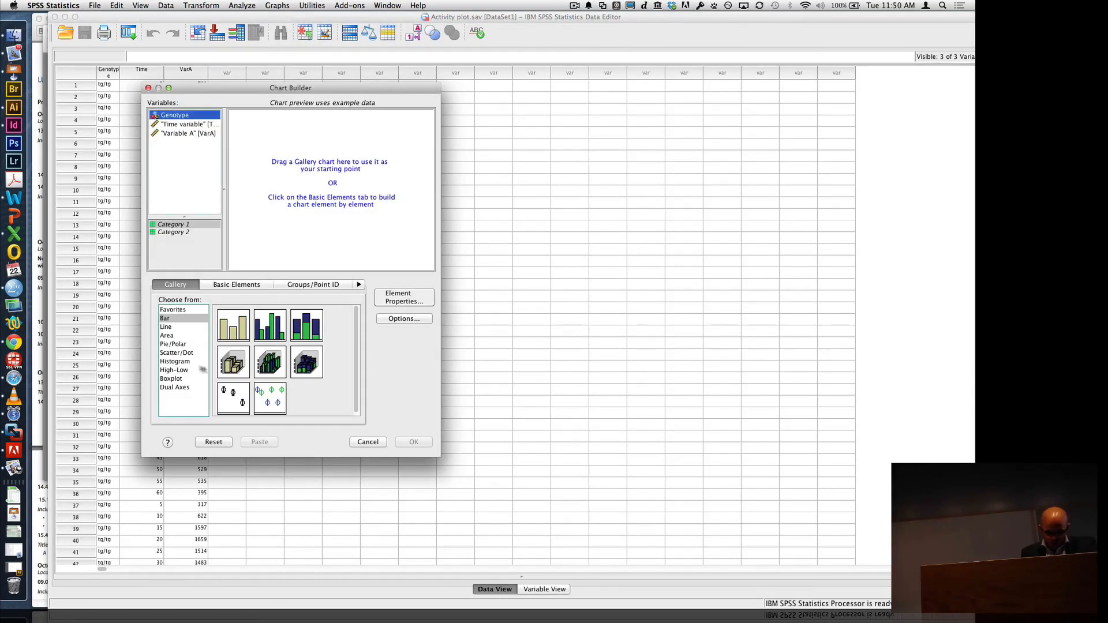
{"action": "left_click", "coordinate": [175, 353]}
{"action": "left_click_drag", "start_coordinate": [270, 325], "coordinate": [333, 184]}
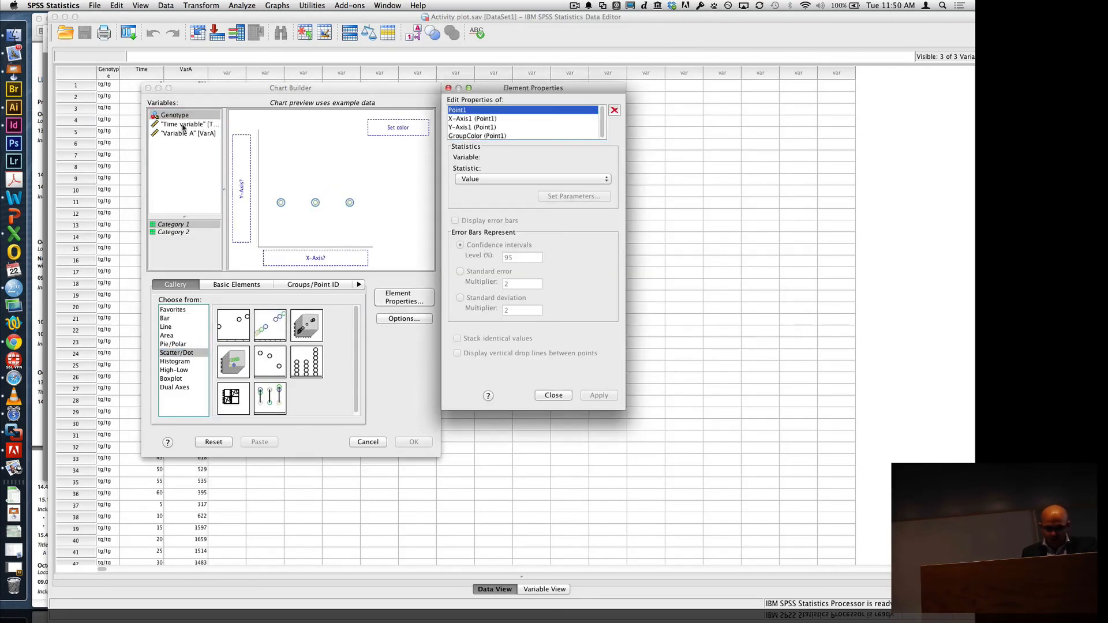
- Assign "Time variable" to the X axis, "Variable A" to the Y axis, and Genotype to the colour grouping
{"action": "left_click_drag", "start_coordinate": [183, 128], "coordinate": [314, 258]}
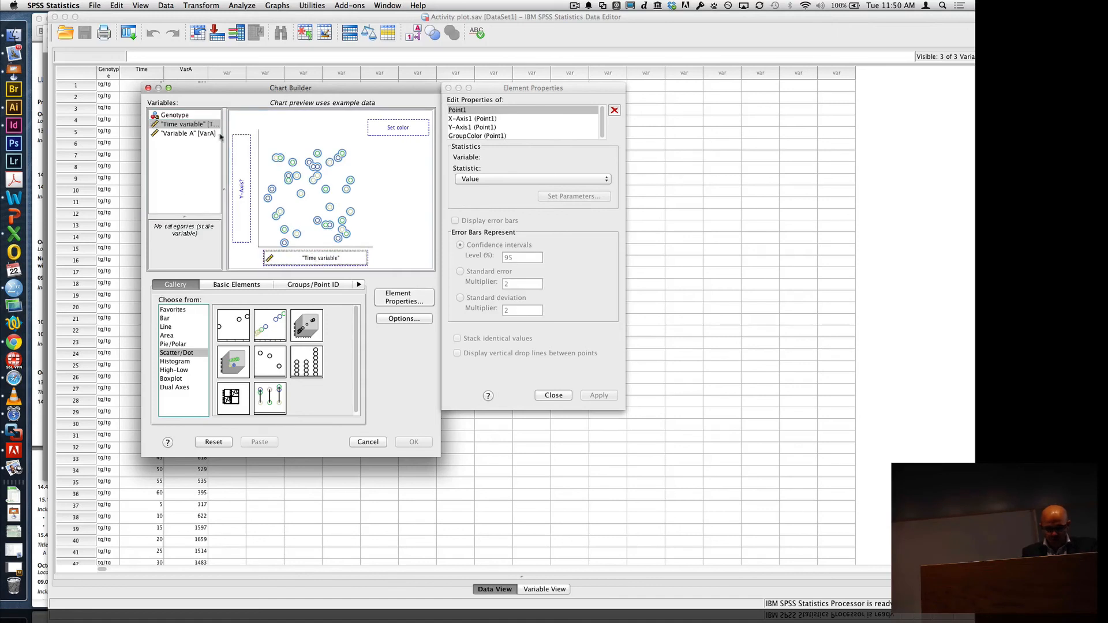
{"action": "left_click_drag", "start_coordinate": [194, 133], "coordinate": [241, 190]}
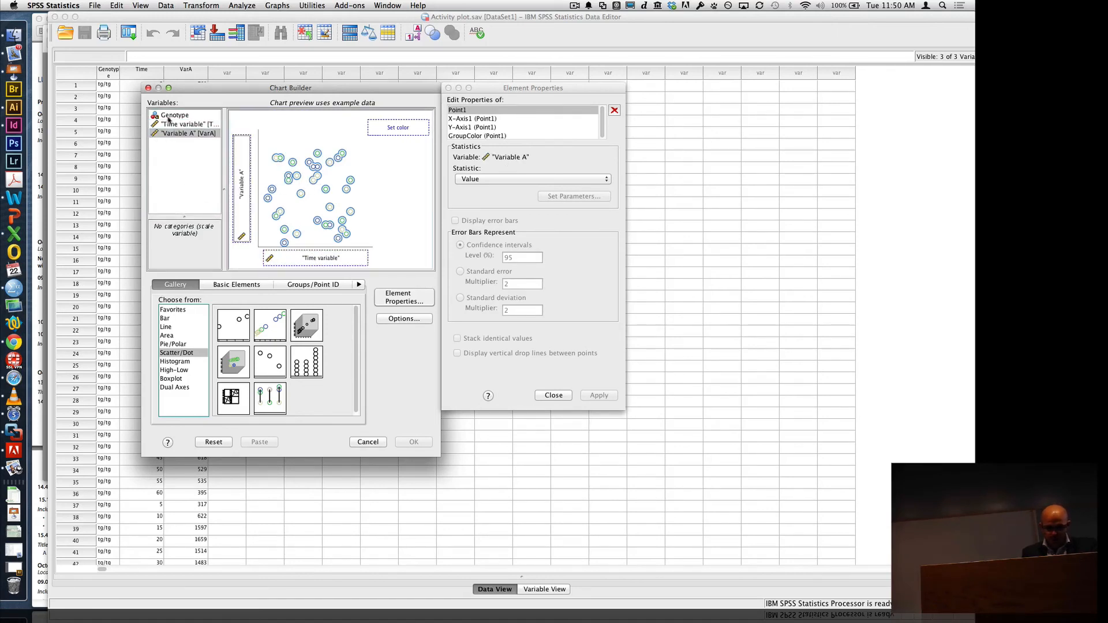
{"action": "left_click_drag", "start_coordinate": [168, 120], "coordinate": [407, 123]}
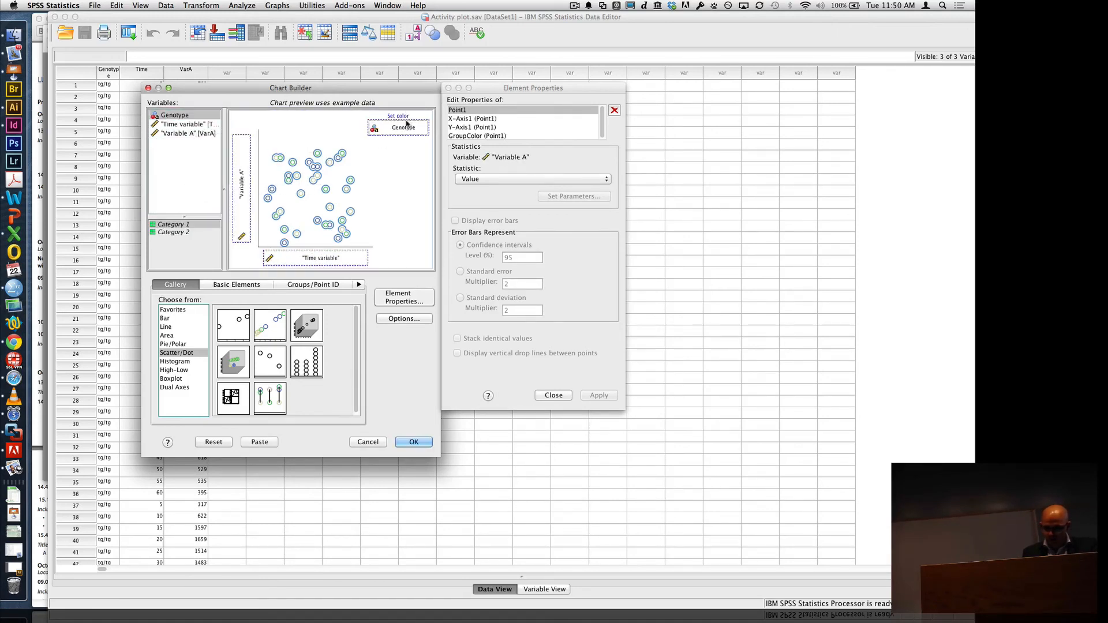
- Plot the points as Mean with error bars showing standard error with multiplier 1, and generate the chart
{"action": "left_click", "coordinate": [533, 178]}
{"action": "left_click", "coordinate": [513, 189]}
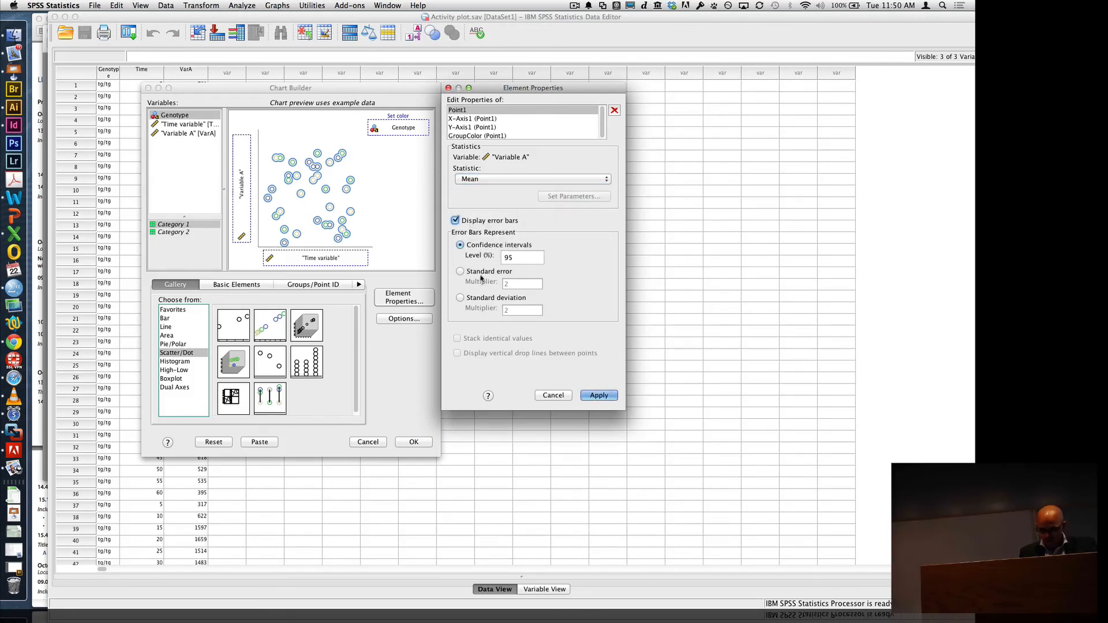
{"action": "left_click", "coordinate": [459, 271]}
{"action": "type", "text": "1"}
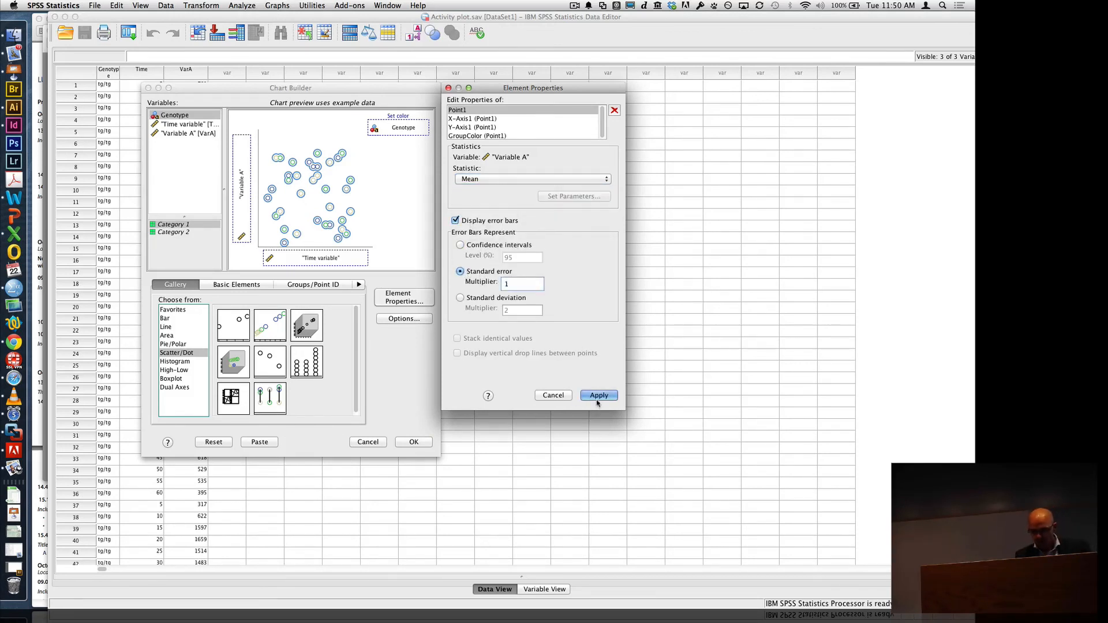
{"action": "left_click", "coordinate": [597, 396]}
{"action": "left_click", "coordinate": [418, 443]}
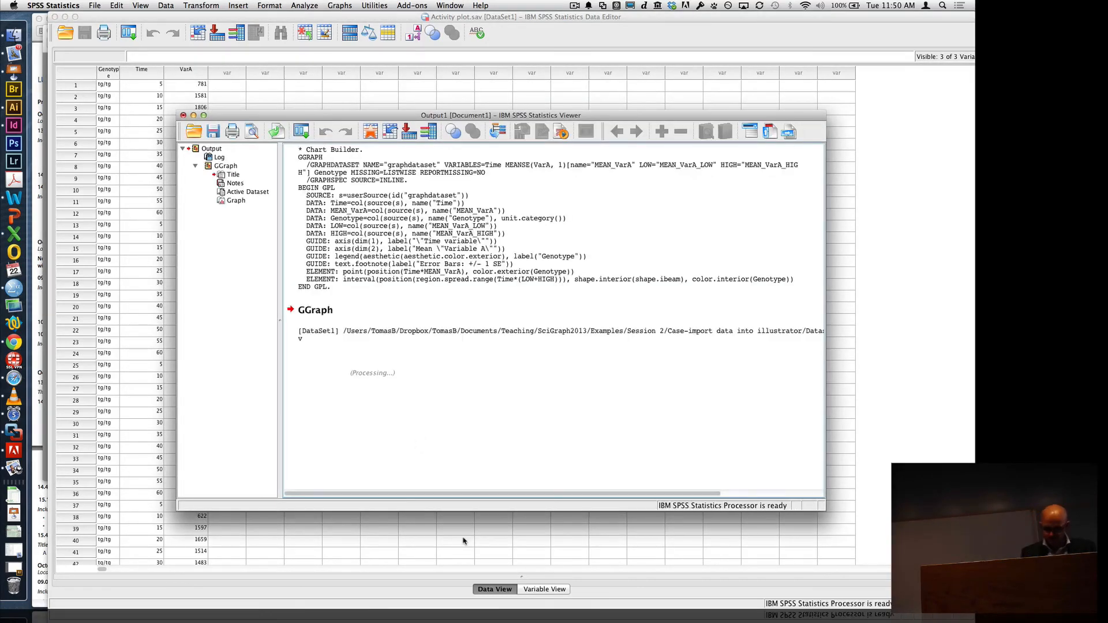
- Add straight interpolation lines through the data points of the new chart and finish editing it
{"action": "double_click", "coordinate": [493, 386]}
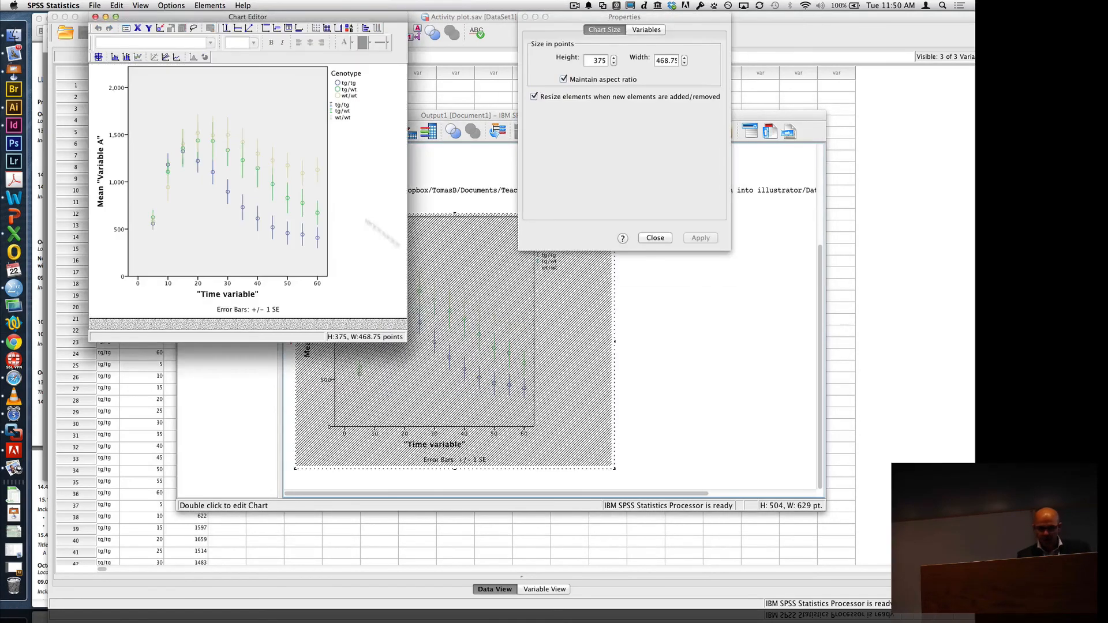
{"action": "left_click", "coordinate": [178, 58]}
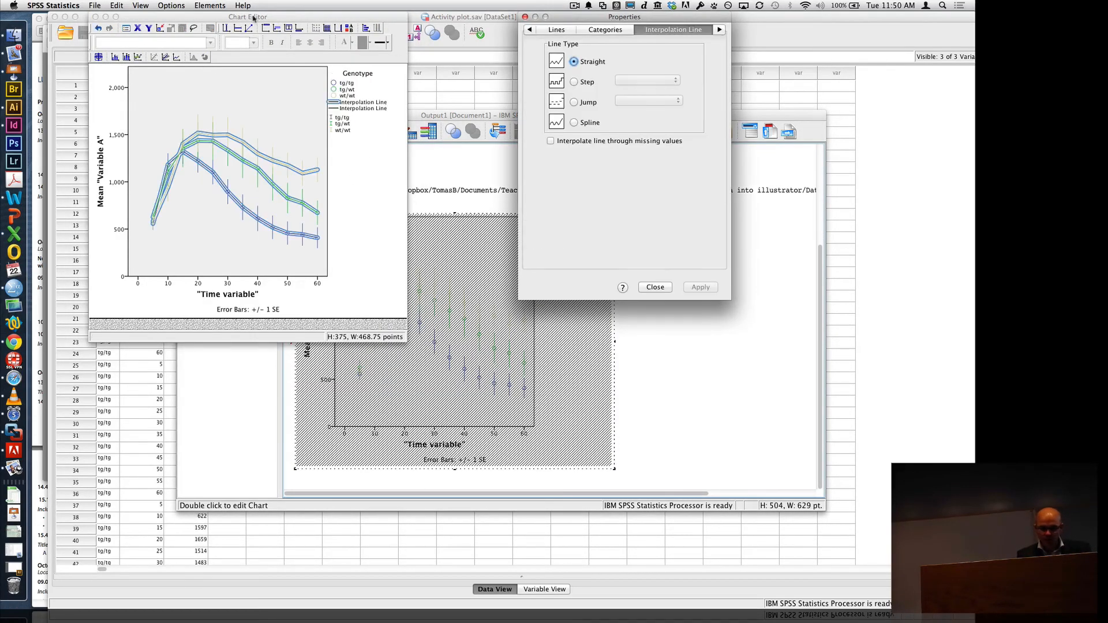
{"action": "left_click", "coordinate": [95, 17]}
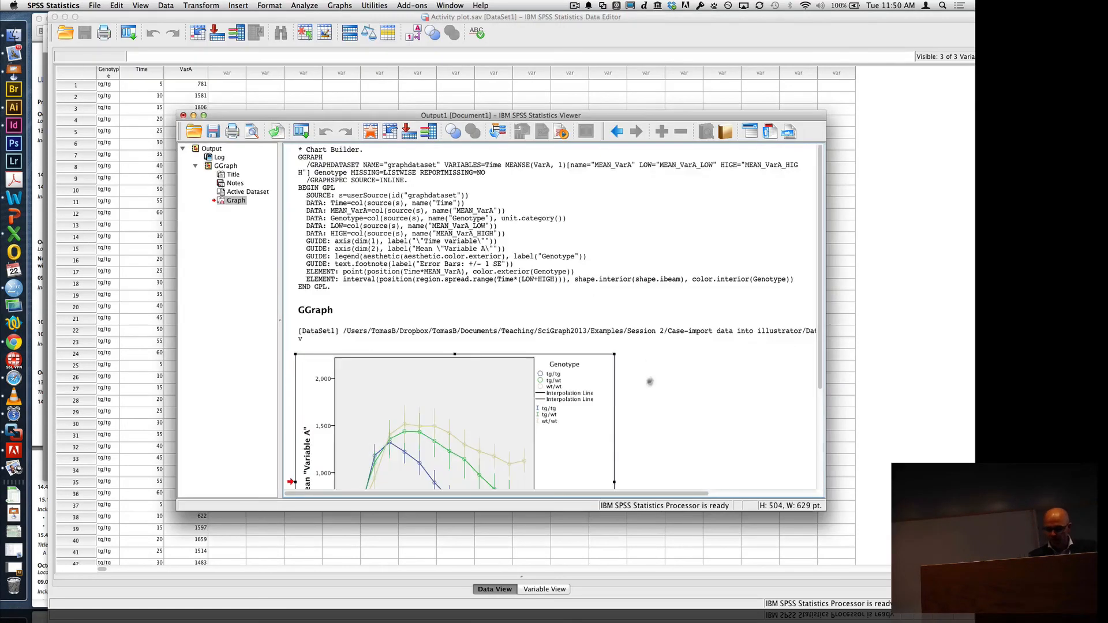
- Open the export settings for the selected chart and review the graphics file formats, keeping Encapsulated Postscript (*.eps)
{"action": "left_click", "coordinate": [573, 436]}
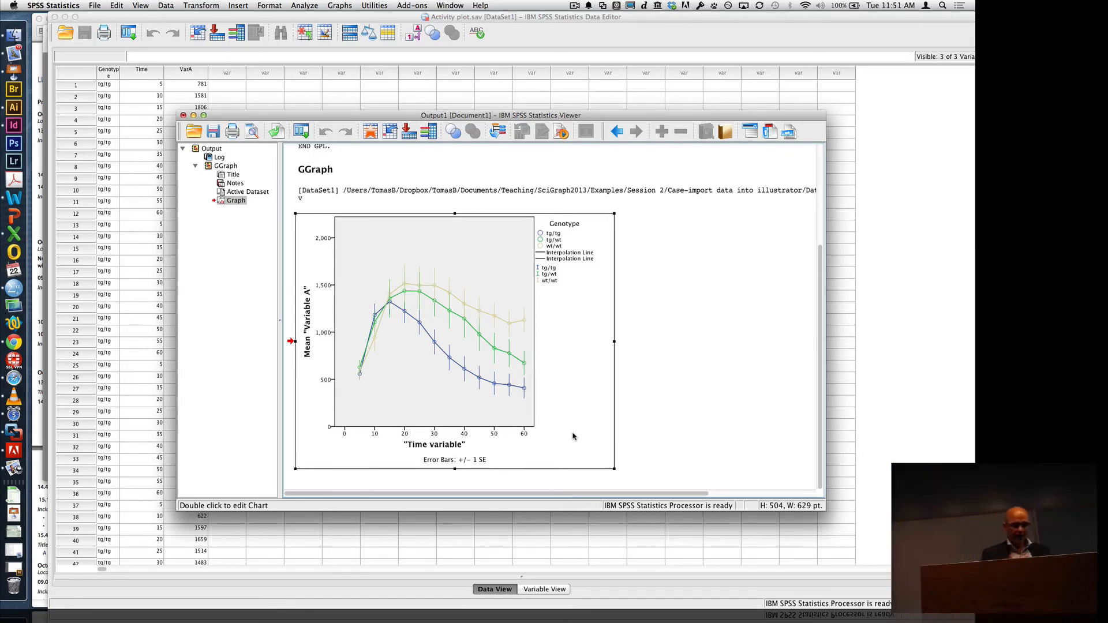
{"action": "left_click", "coordinate": [573, 436]}
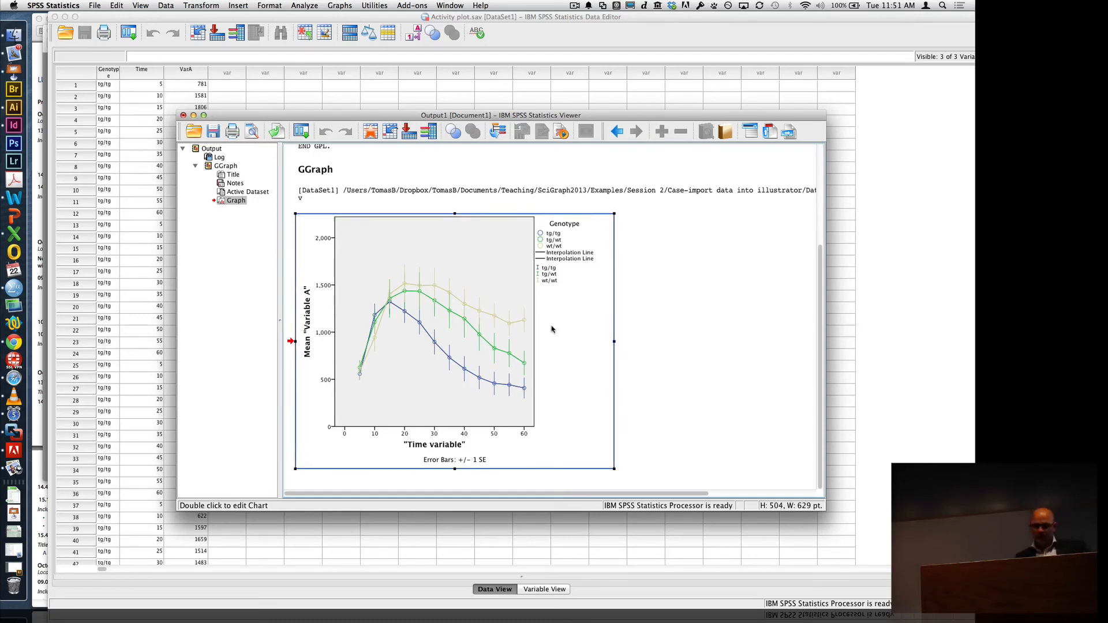
{"action": "right_click", "coordinate": [552, 329]}
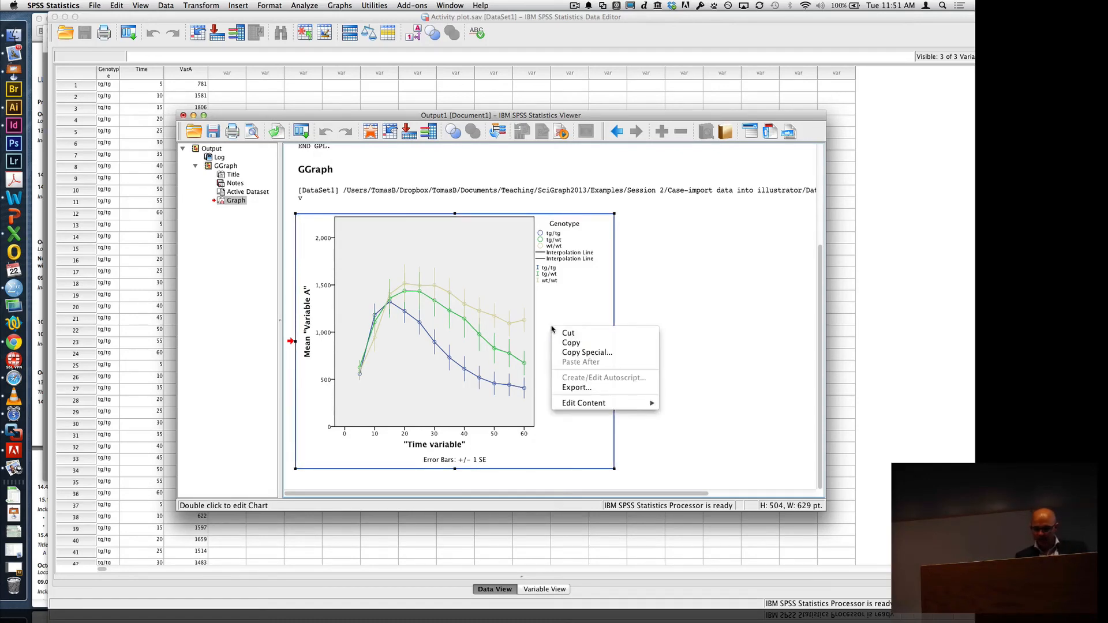
{"action": "left_click", "coordinate": [586, 388]}
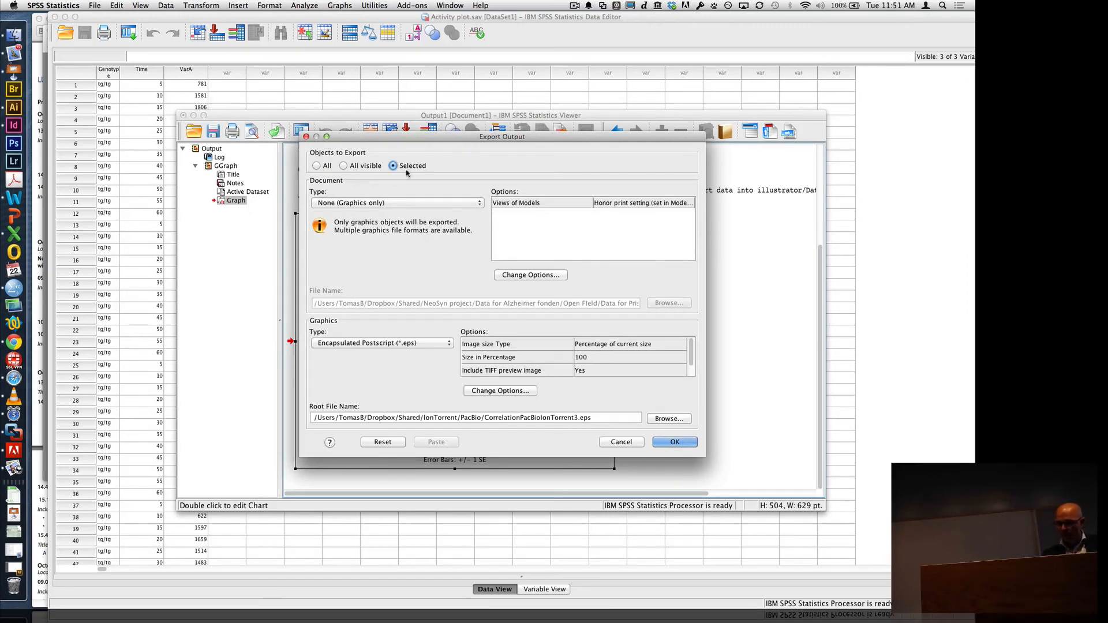
{"action": "left_click", "coordinate": [423, 344]}
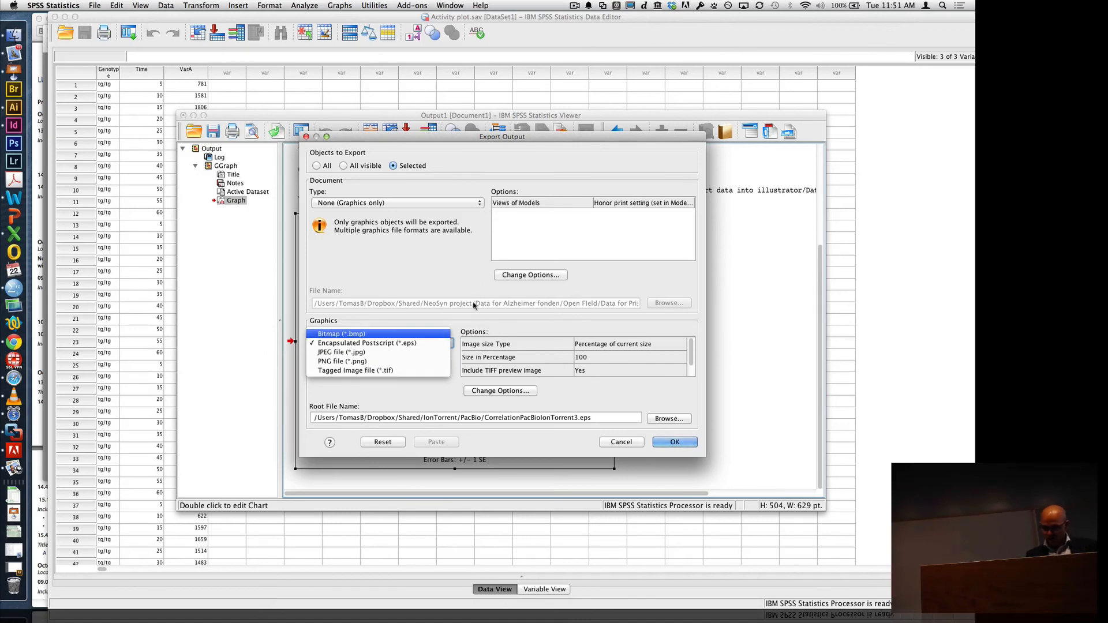
{"action": "left_click", "coordinate": [365, 320]}
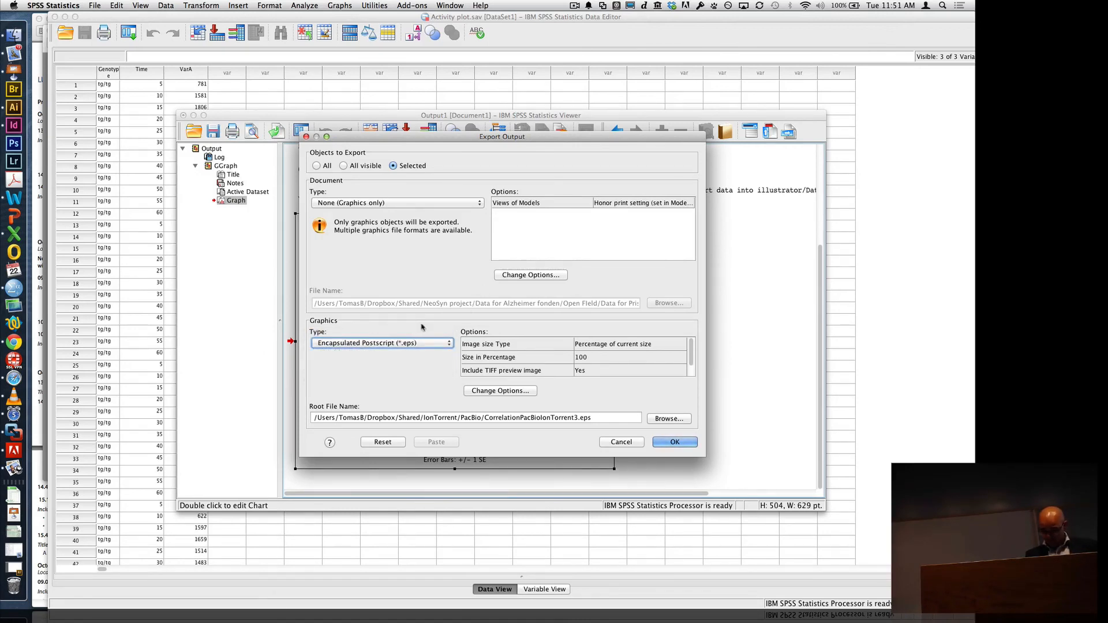
{"action": "left_click", "coordinate": [414, 344]}
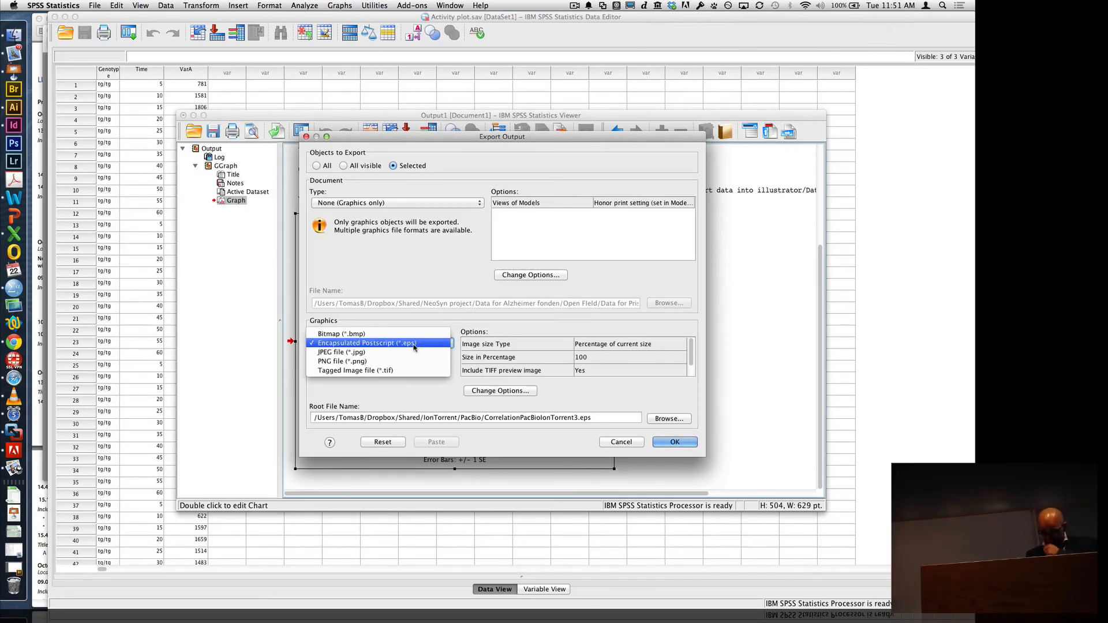
{"action": "left_click", "coordinate": [446, 345]}
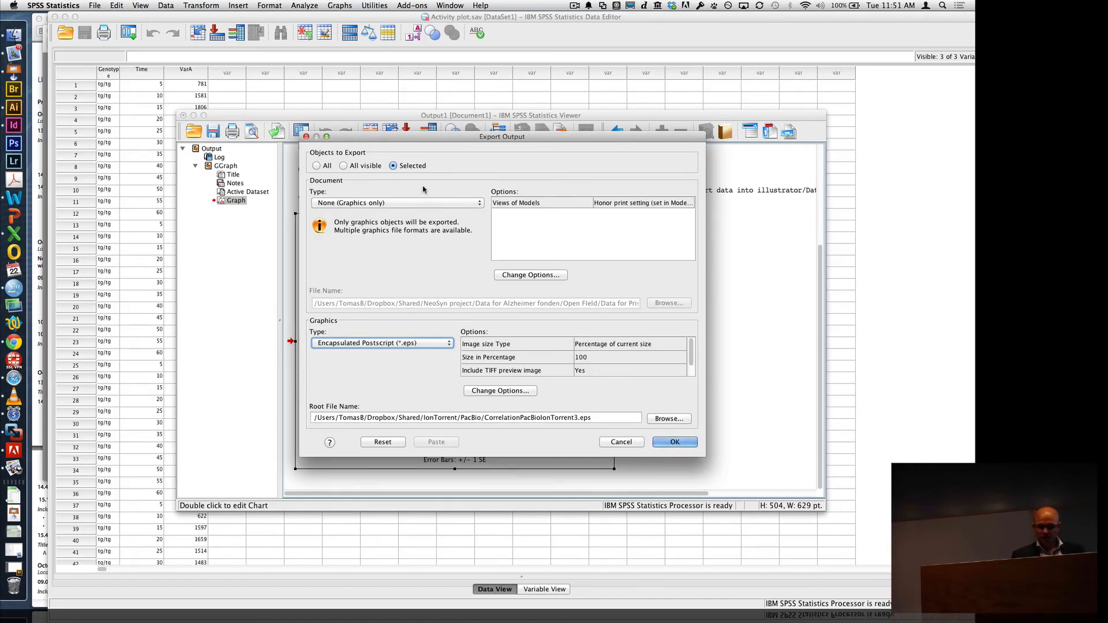
- Try Portable Document Format (*.pdf) as the document type for the chart export
{"action": "left_click", "coordinate": [363, 203]}
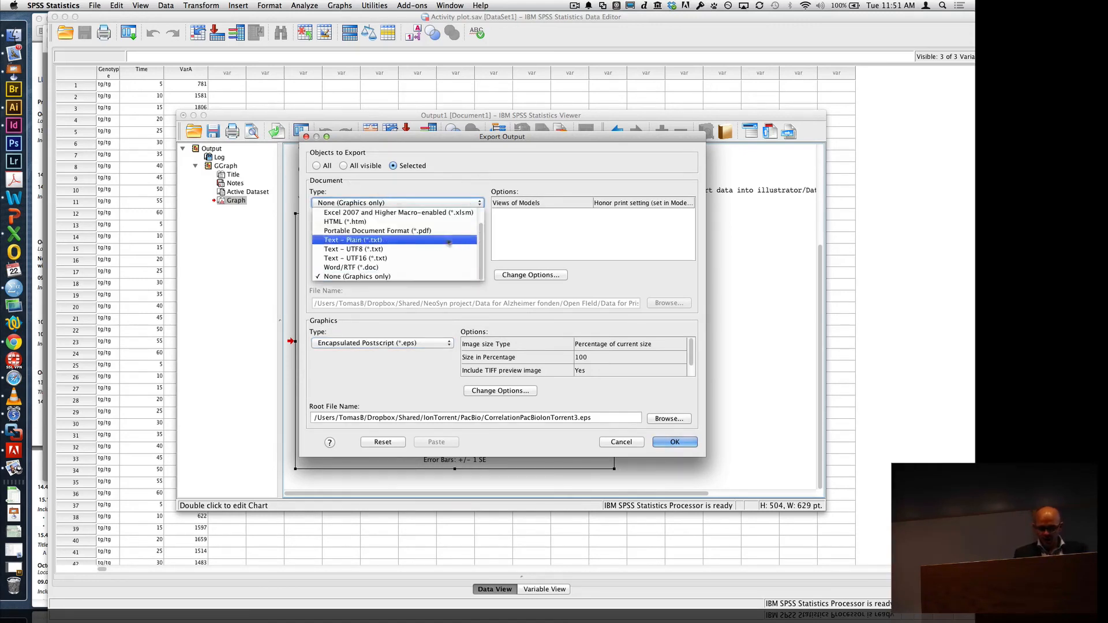
{"action": "scroll", "coordinate": [424, 248], "scroll_direction": "down", "scroll_amount": 2}
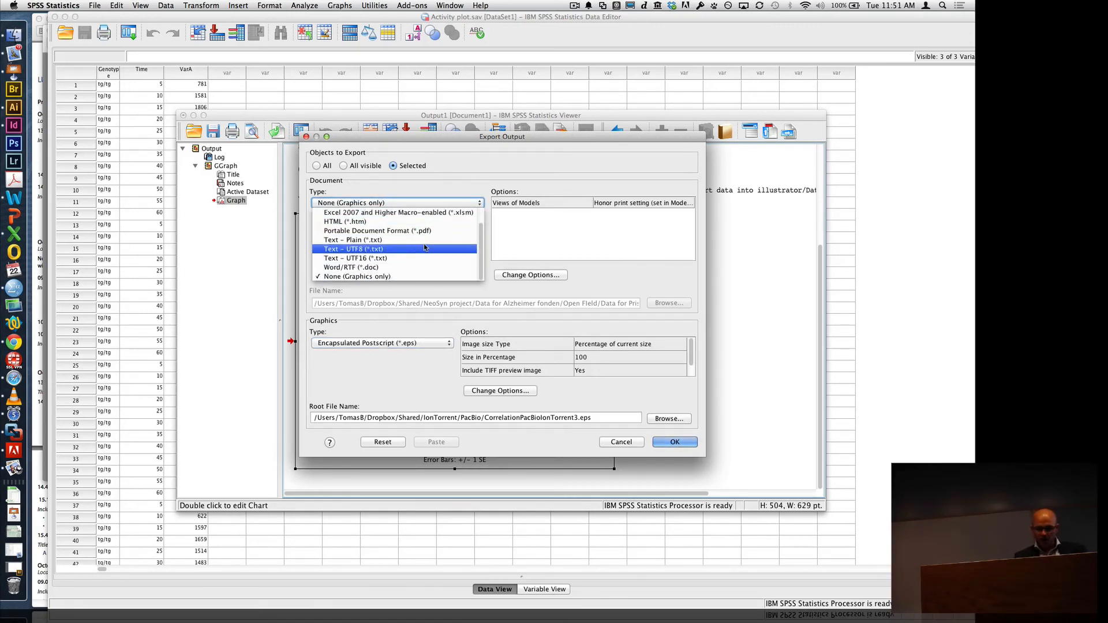
{"action": "left_click", "coordinate": [414, 231]}
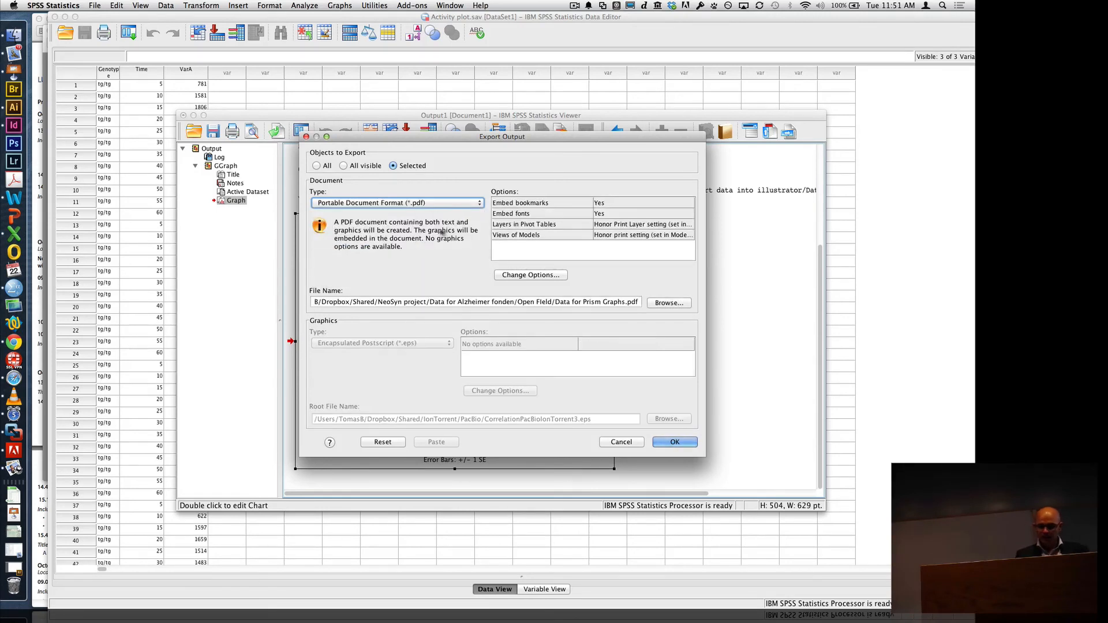
{"action": "left_click", "coordinate": [420, 201]}
{"action": "left_click", "coordinate": [427, 203]}
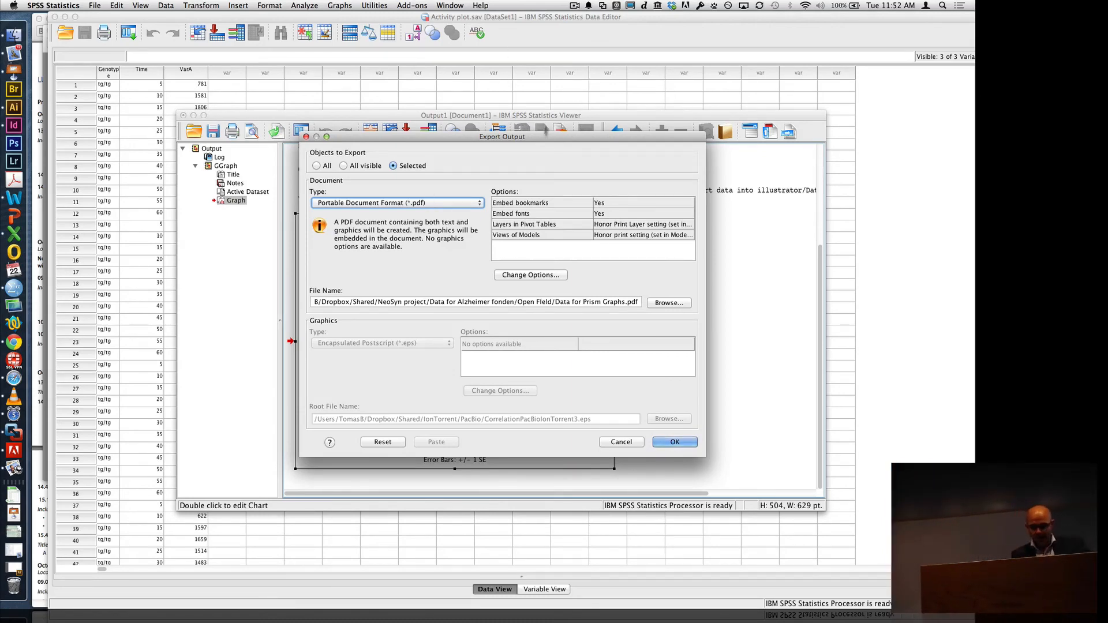
{"action": "left_click_drag", "start_coordinate": [533, 136], "coordinate": [570, 127]}
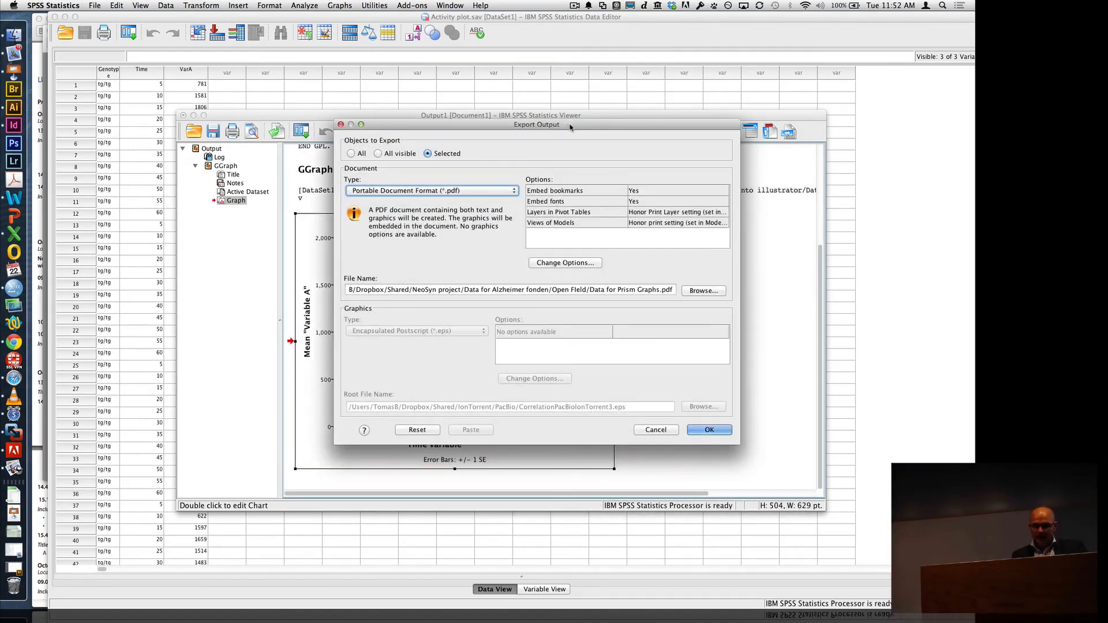
{"action": "left_click", "coordinate": [453, 192]}
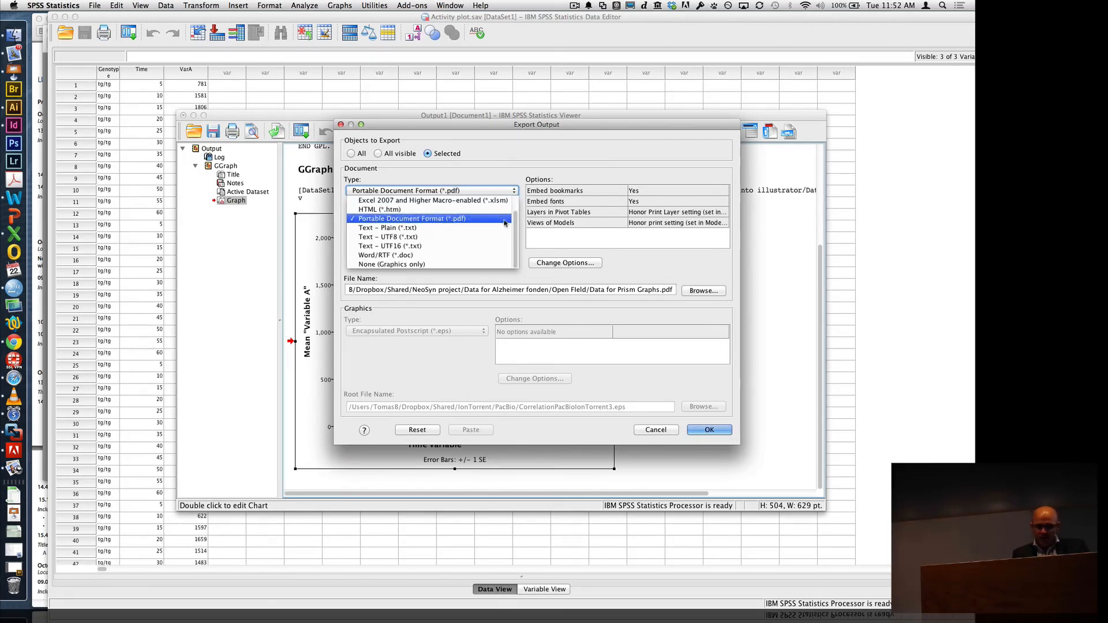
{"action": "left_click", "coordinate": [542, 322]}
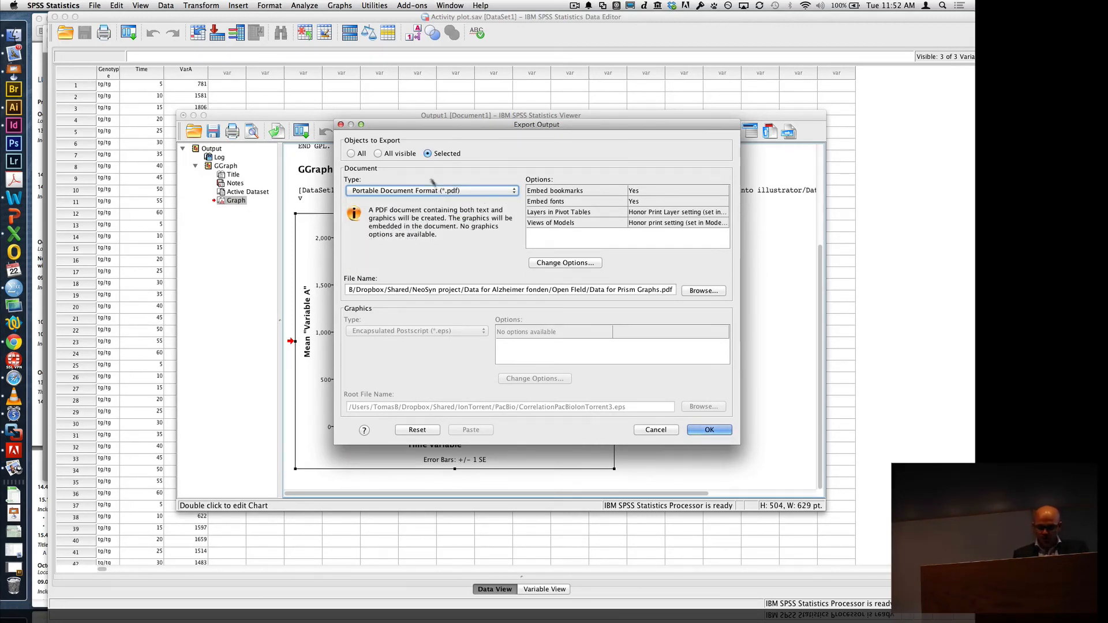
- Set the export's document type to None (Graphics only) and its graphics type to Encapsulated Postscript (*.eps)
{"action": "left_click", "coordinate": [417, 191]}
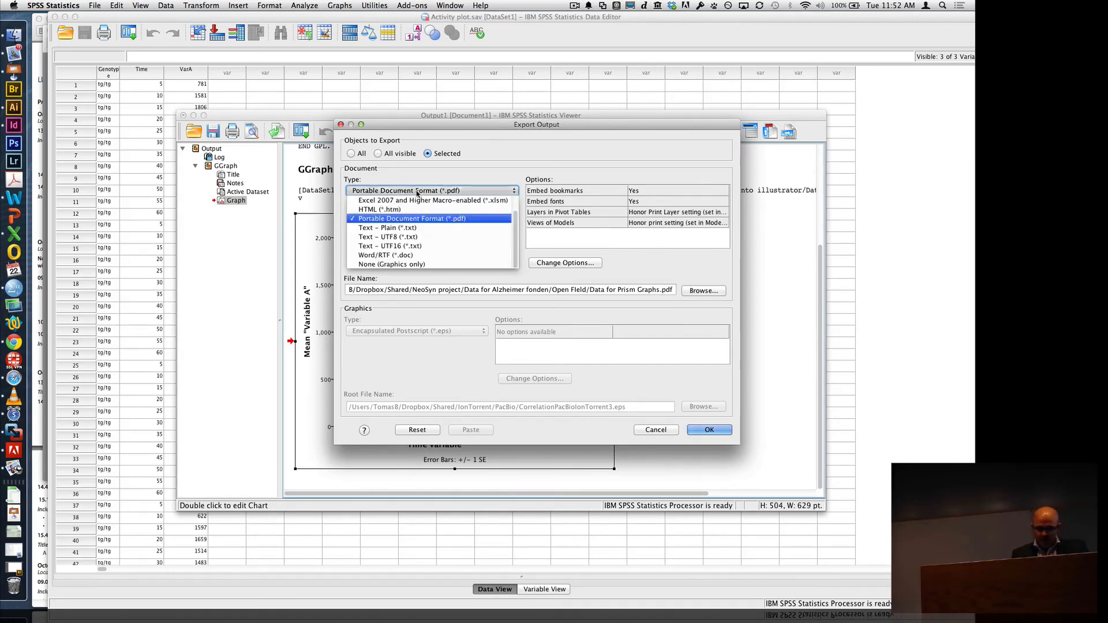
{"action": "scroll", "coordinate": [416, 201], "scroll_direction": "down", "scroll_amount": 3}
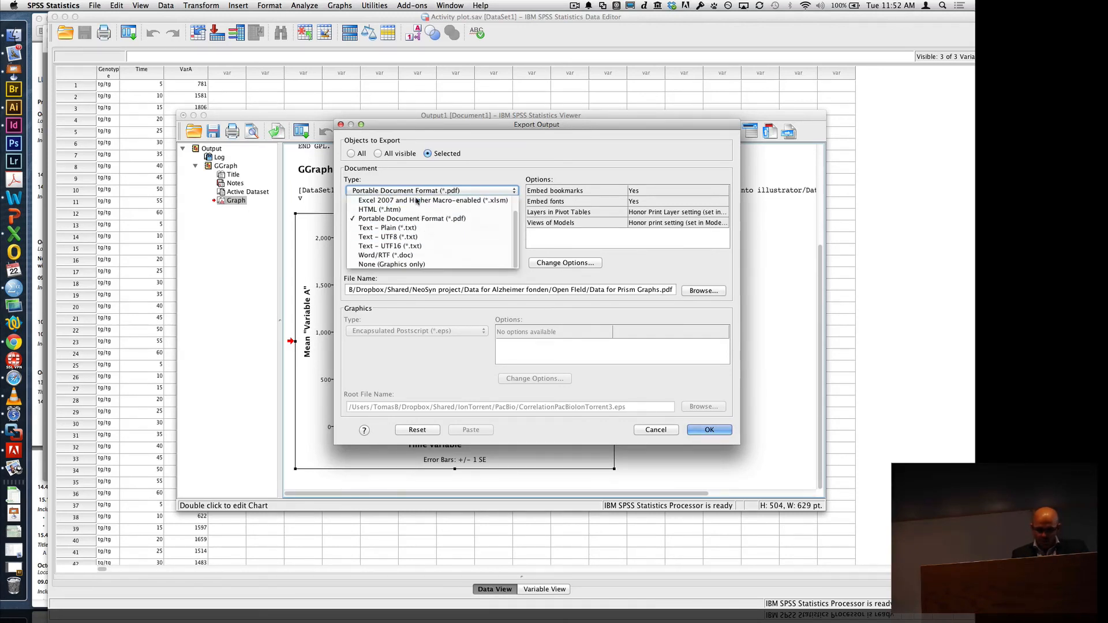
{"action": "left_click", "coordinate": [418, 264]}
{"action": "left_click", "coordinate": [420, 332]}
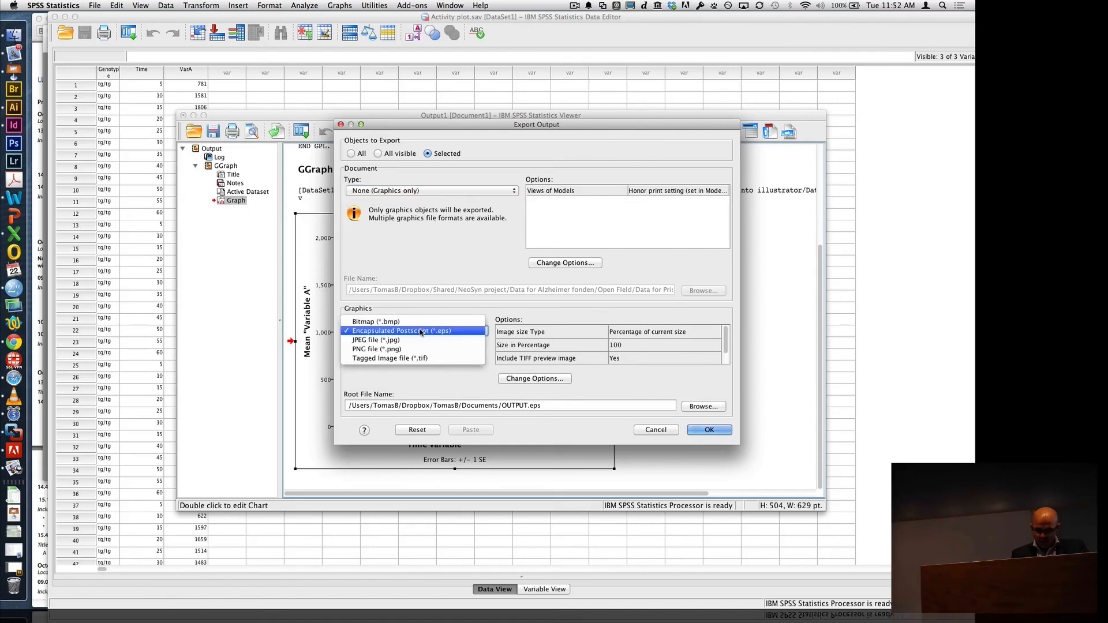
{"action": "left_click", "coordinate": [421, 331]}
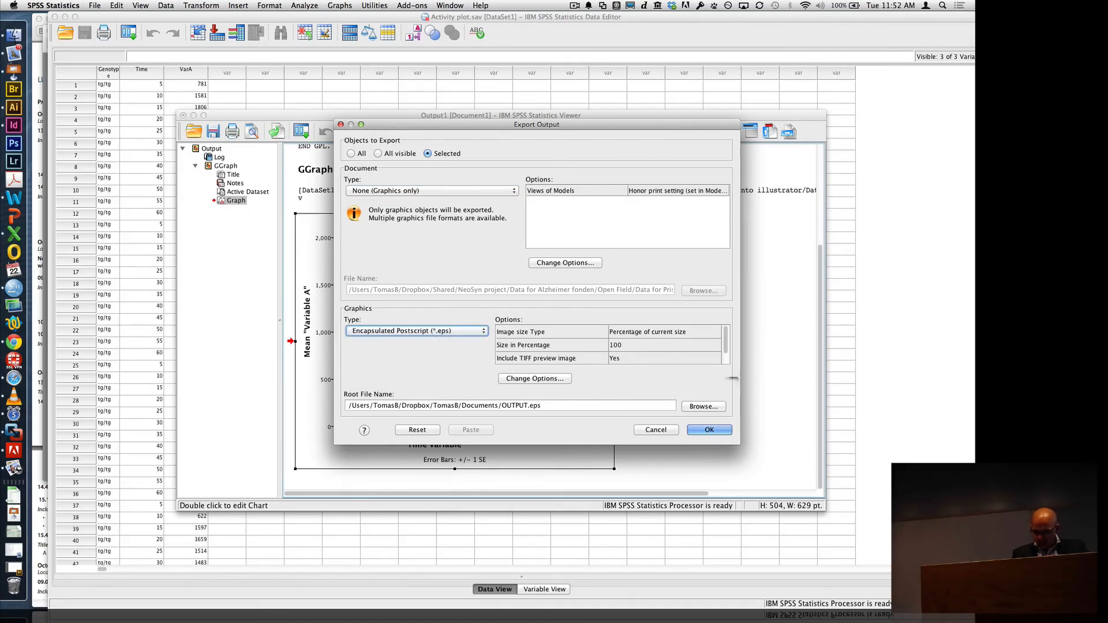
- Set the export's root file to "SPSS output" in the Desktop folder inside the personal Dropbox folder
{"action": "left_click", "coordinate": [705, 405]}
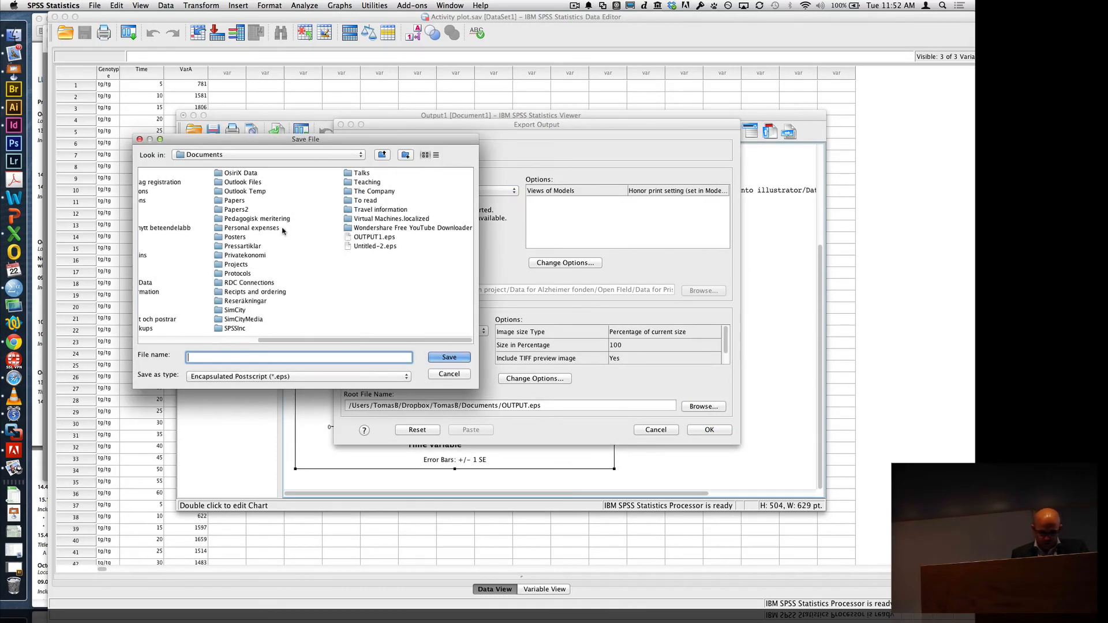
{"action": "left_click", "coordinate": [295, 155]}
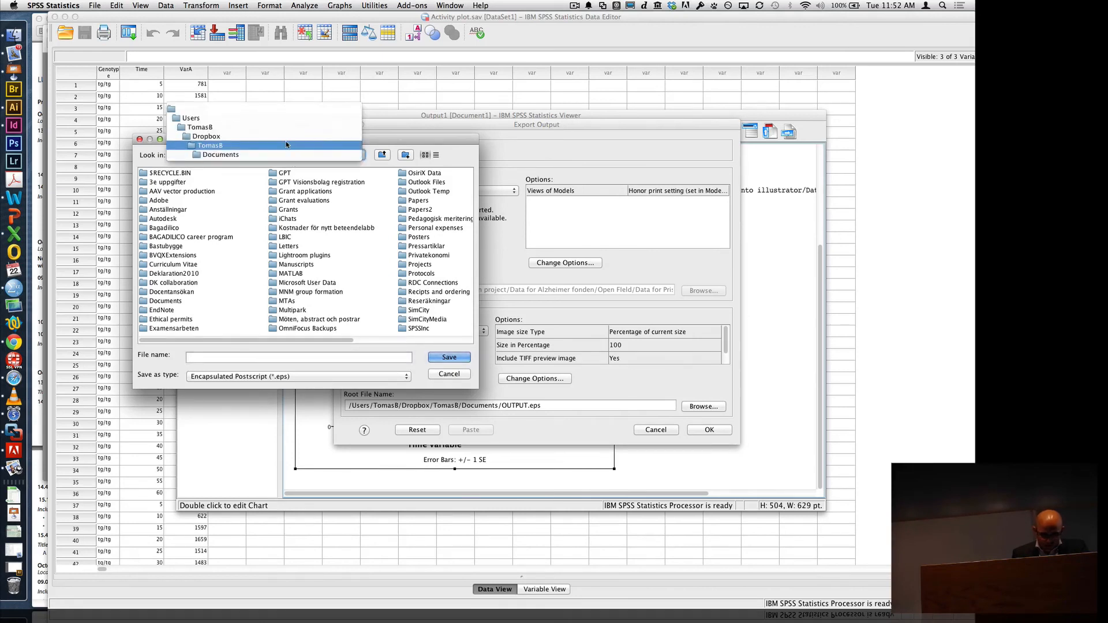
{"action": "left_click", "coordinate": [283, 138]}
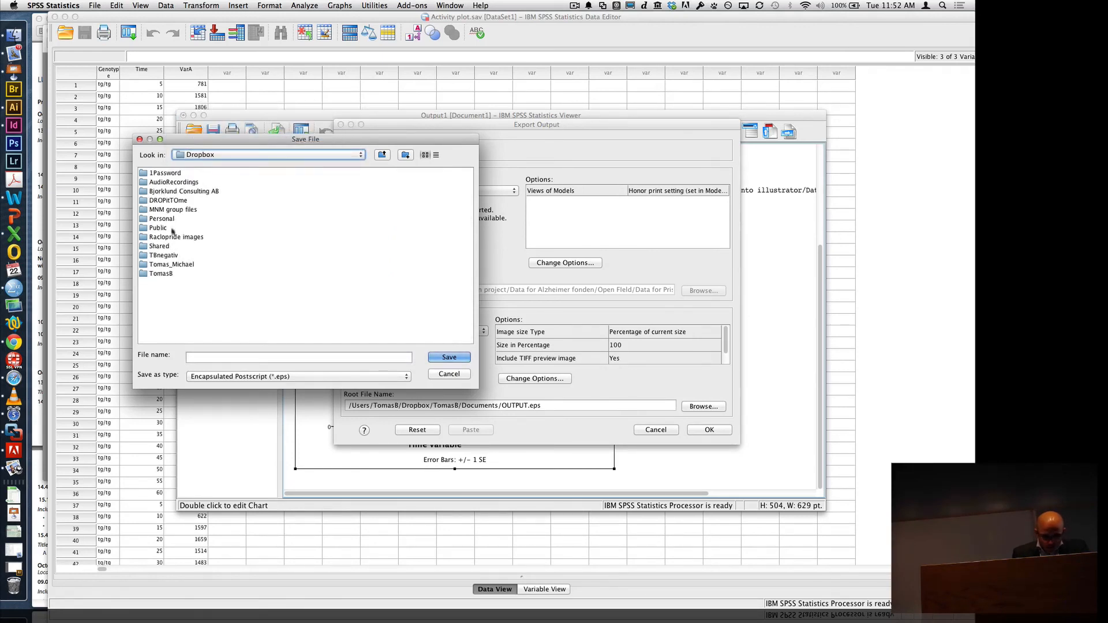
{"action": "double_click", "coordinate": [161, 274]}
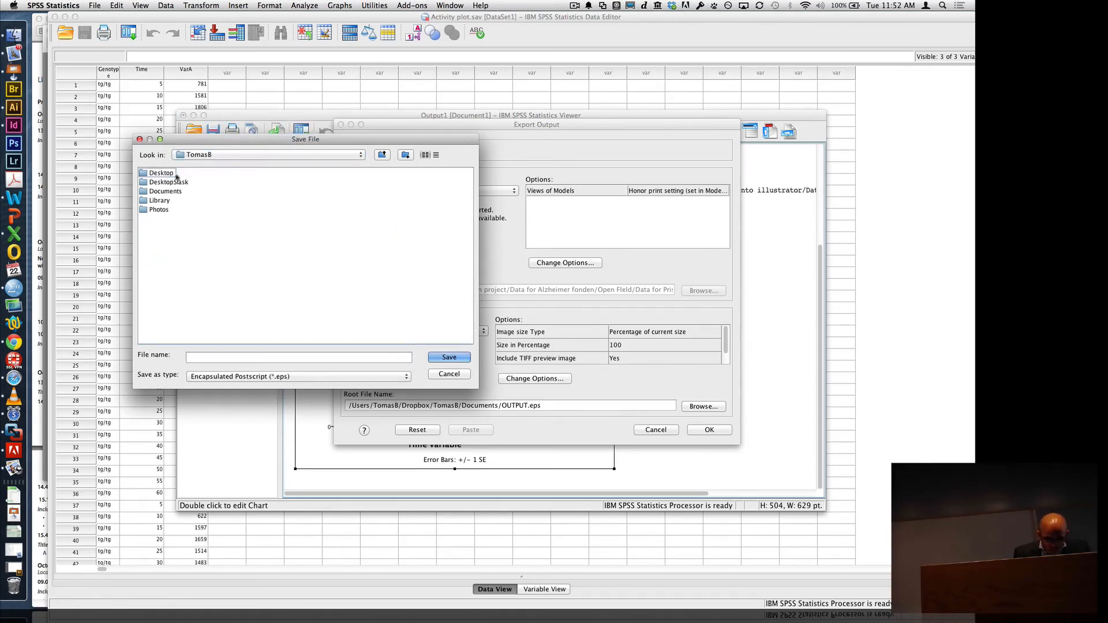
{"action": "double_click", "coordinate": [160, 176]}
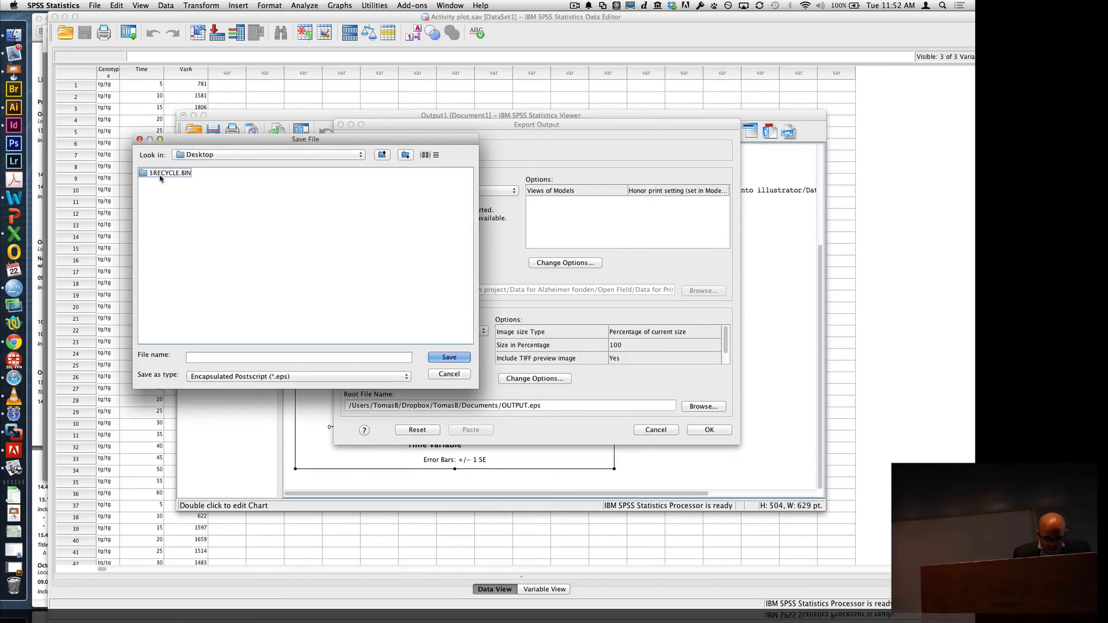
{"action": "left_click", "coordinate": [225, 358]}
{"action": "type", "text": "SPS"}
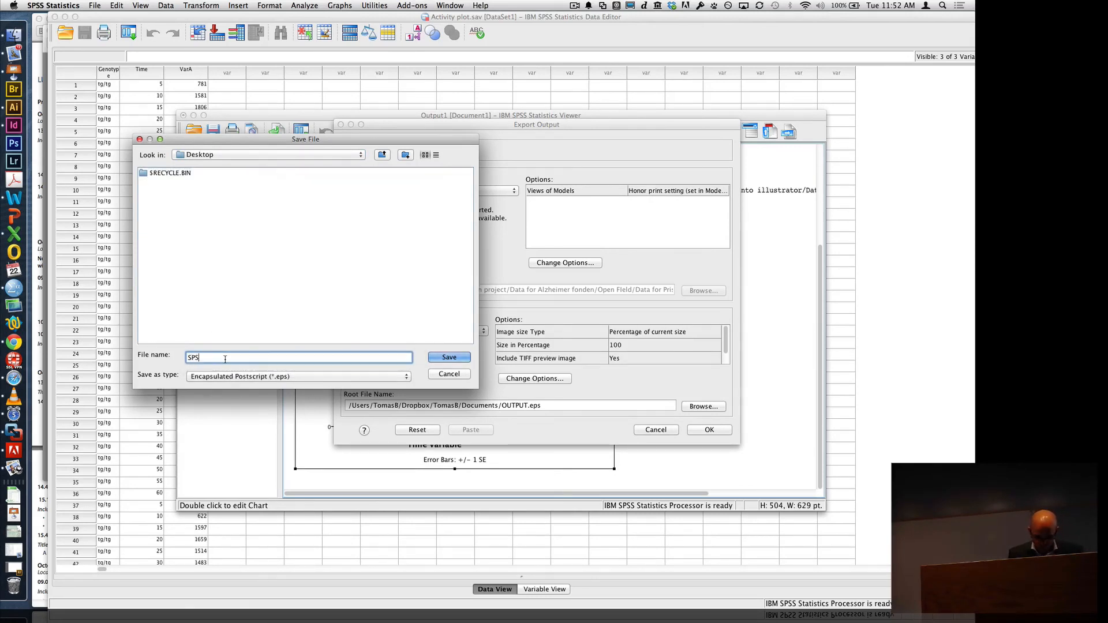
{"action": "type", "text": "S output"}
{"action": "key", "text": "Return"}
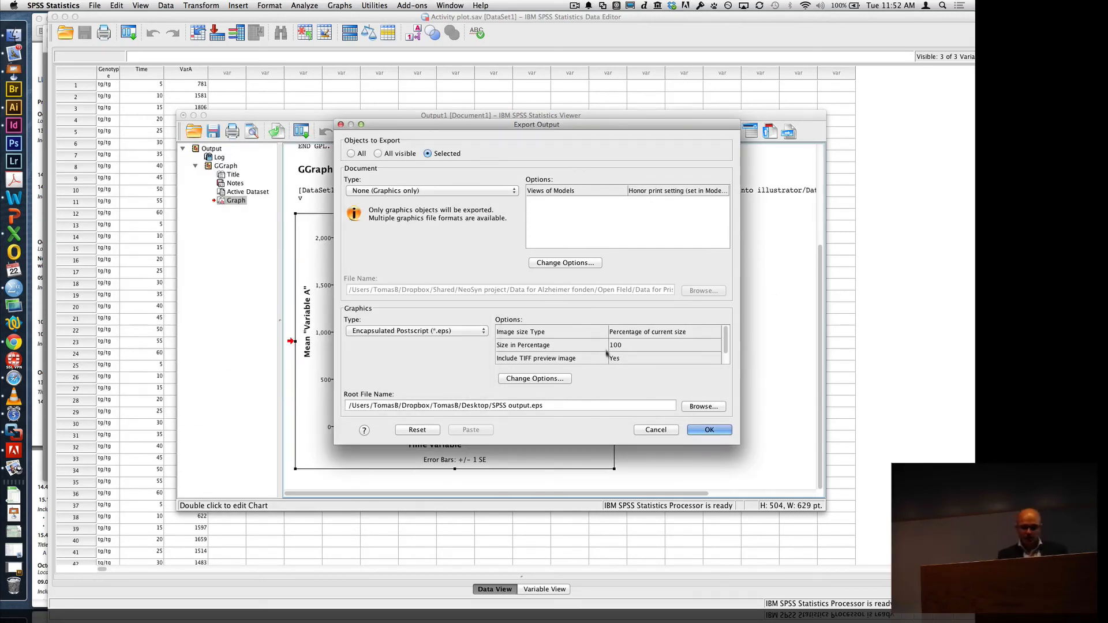
- Review the EPS export's font options, keep Use font references rather than Replace fonts with curves, and export the chart
{"action": "scroll", "coordinate": [692, 349], "scroll_direction": "down", "scroll_amount": 1}
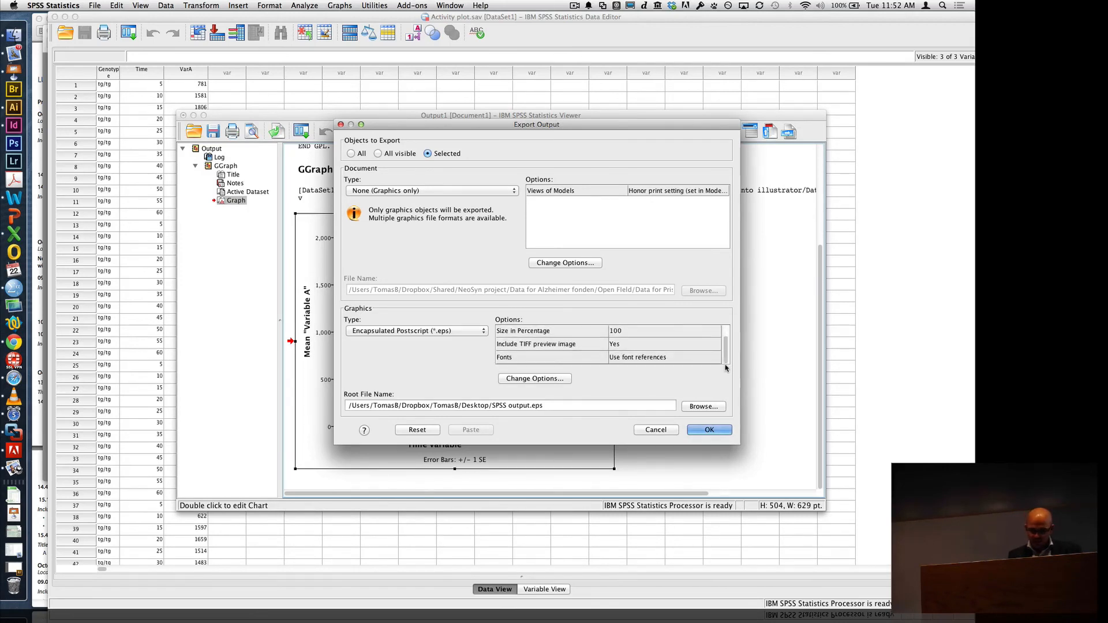
{"action": "left_click", "coordinate": [659, 358]}
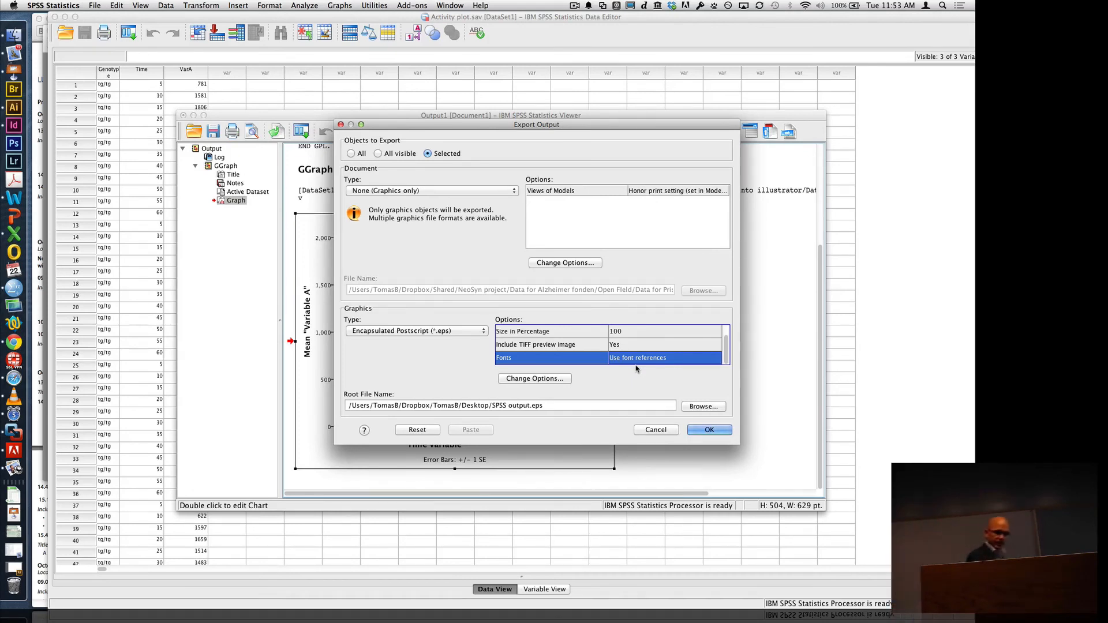
{"action": "left_click", "coordinate": [541, 379]}
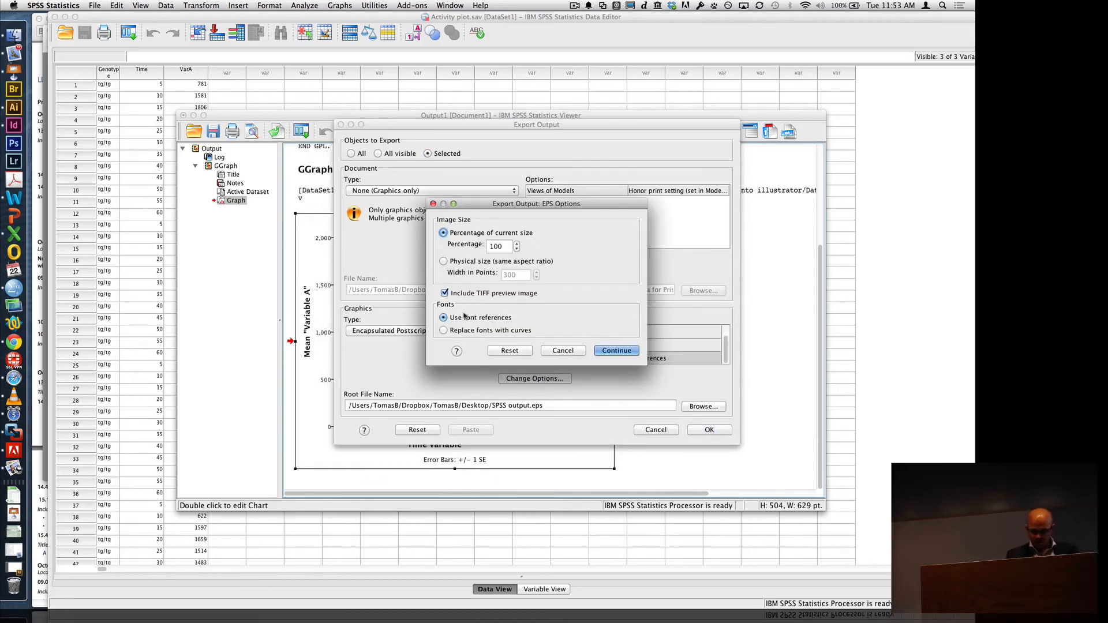
{"action": "left_click", "coordinate": [508, 332]}
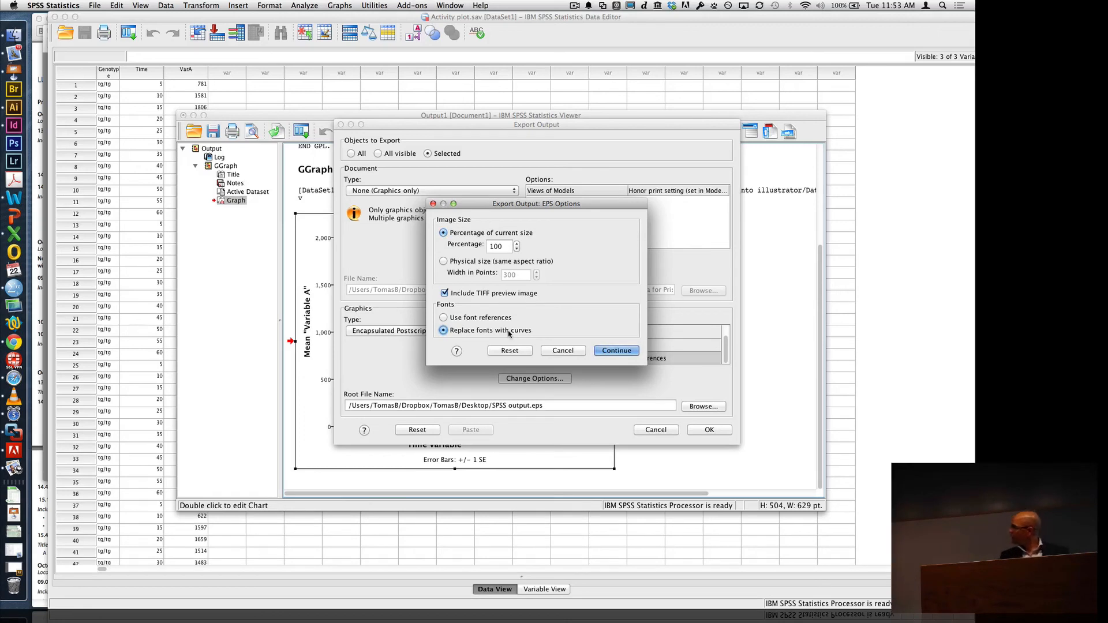
{"action": "left_click", "coordinate": [499, 318]}
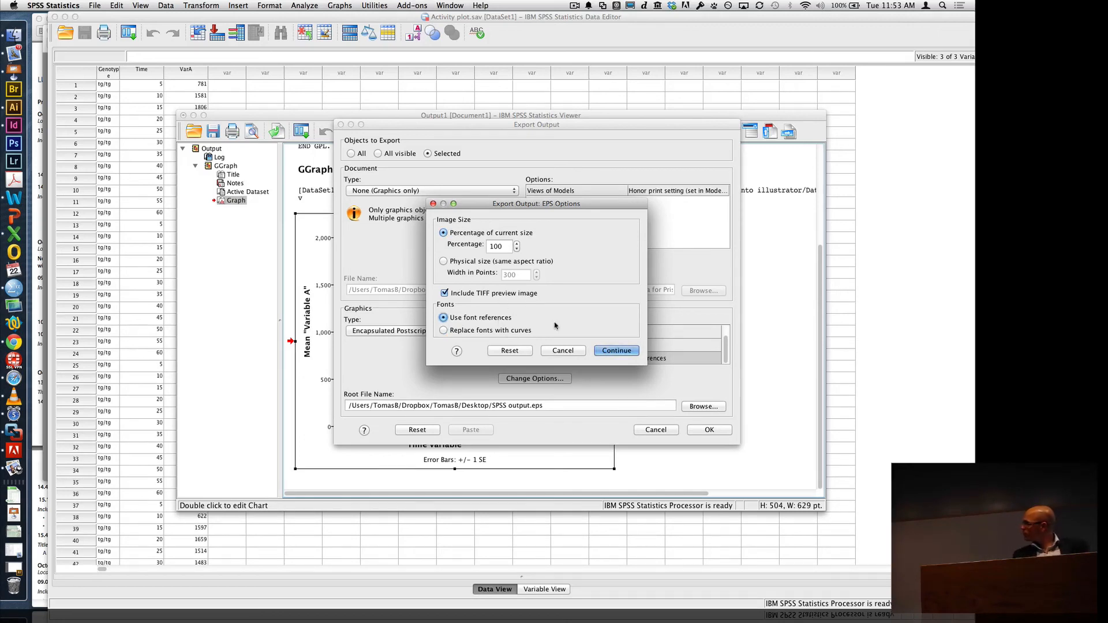
{"action": "left_click", "coordinate": [597, 351]}
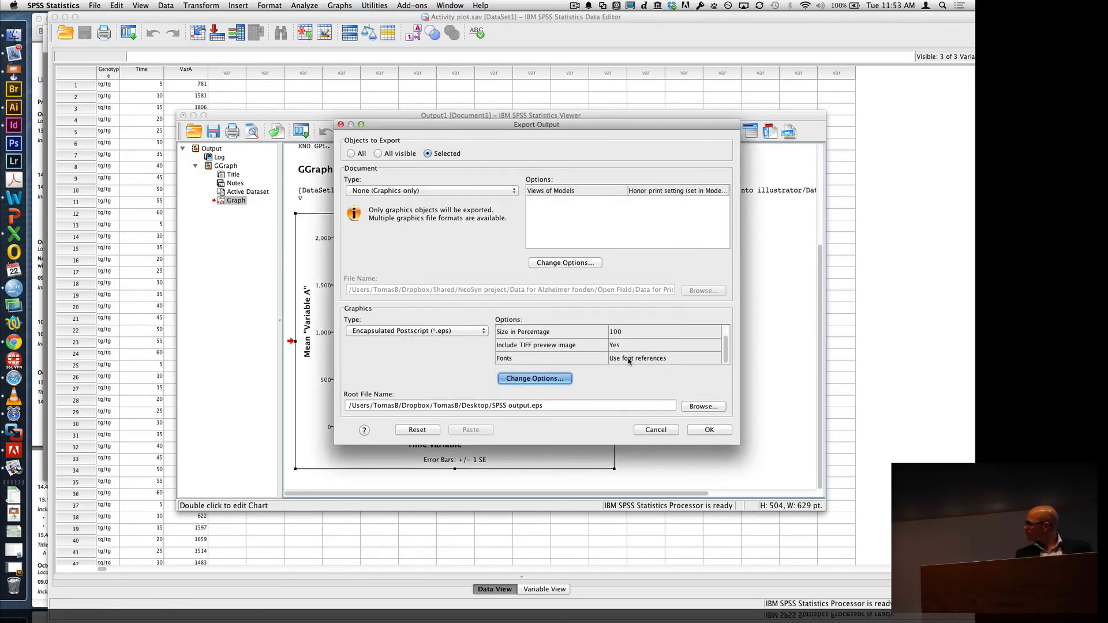
{"action": "left_click", "coordinate": [712, 431]}
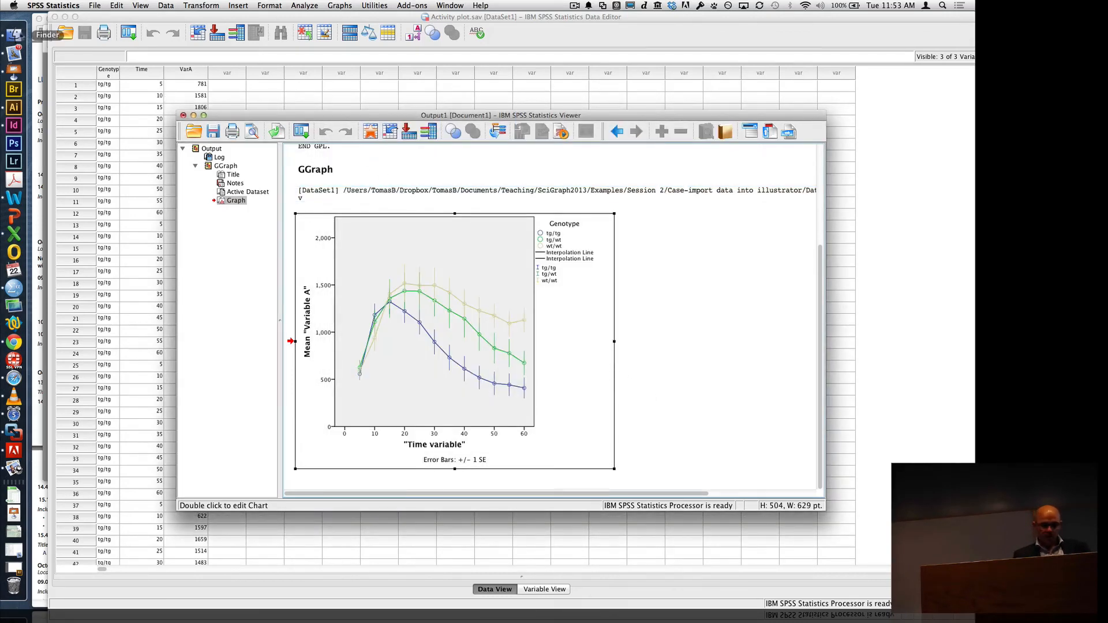
- Switch to Finder and open SPSS output1.eps from the Desktop folder in Illustrator, accepting the missing-font substitution
{"action": "left_click", "coordinate": [14, 36]}
{"action": "scroll", "coordinate": [362, 324], "scroll_direction": "left", "scroll_amount": 10}
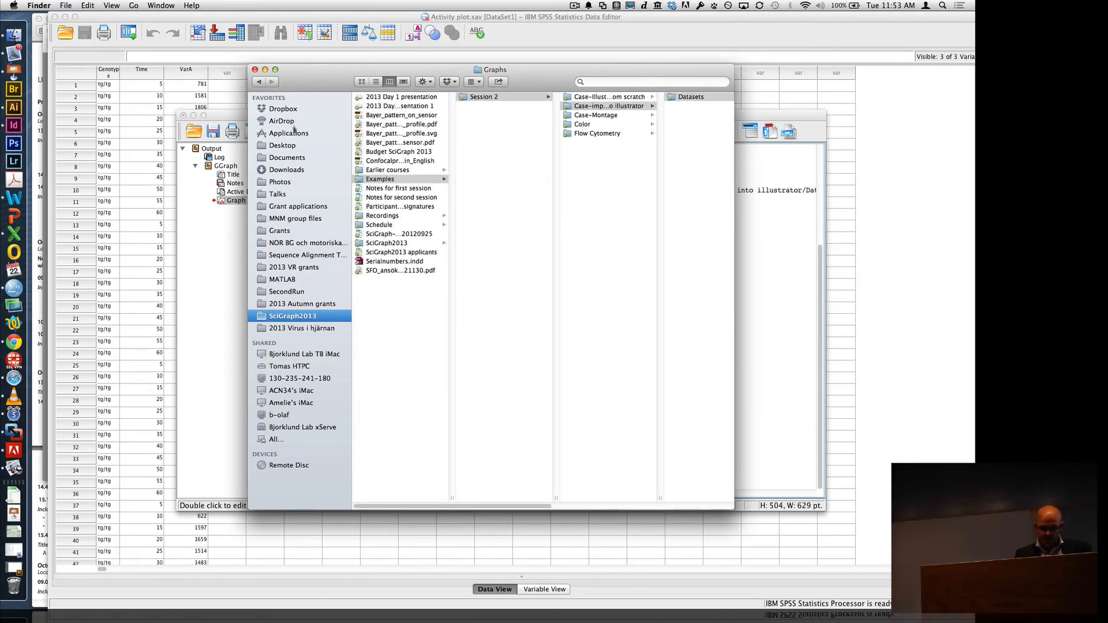
{"action": "left_click", "coordinate": [283, 146]}
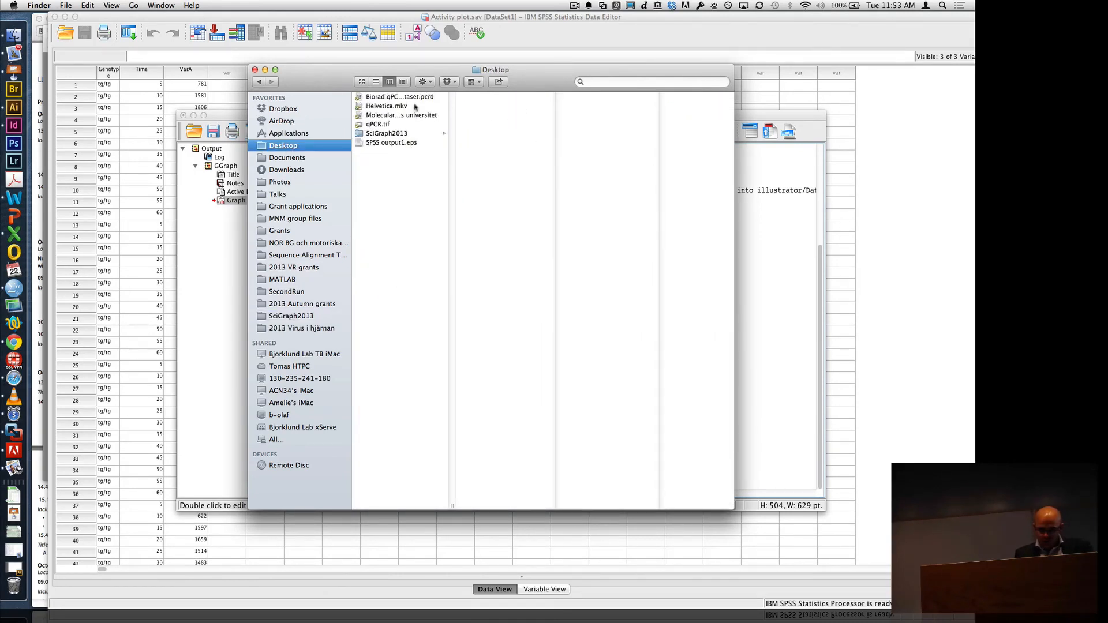
{"action": "left_click", "coordinate": [410, 145]}
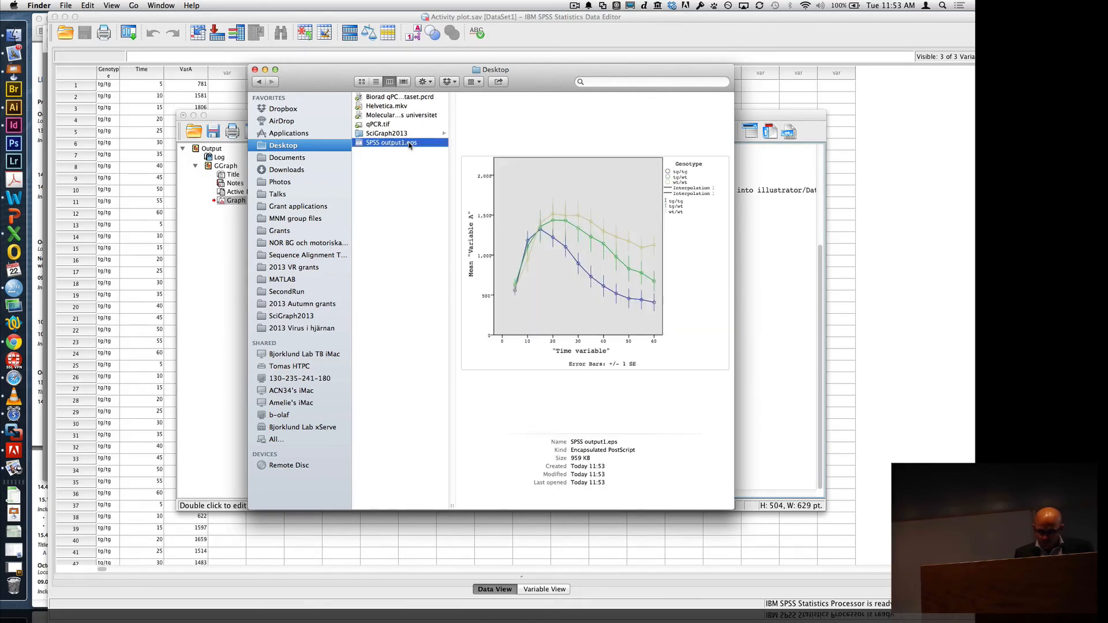
{"action": "left_click_drag", "start_coordinate": [410, 145], "coordinate": [22, 107]}
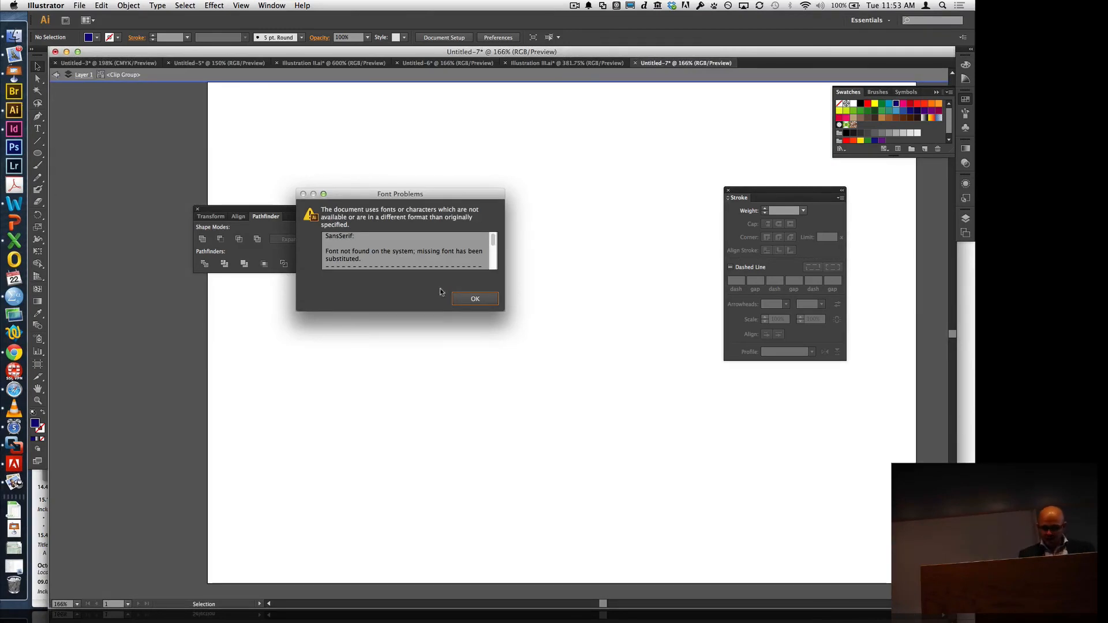
{"action": "left_click", "coordinate": [474, 298]}
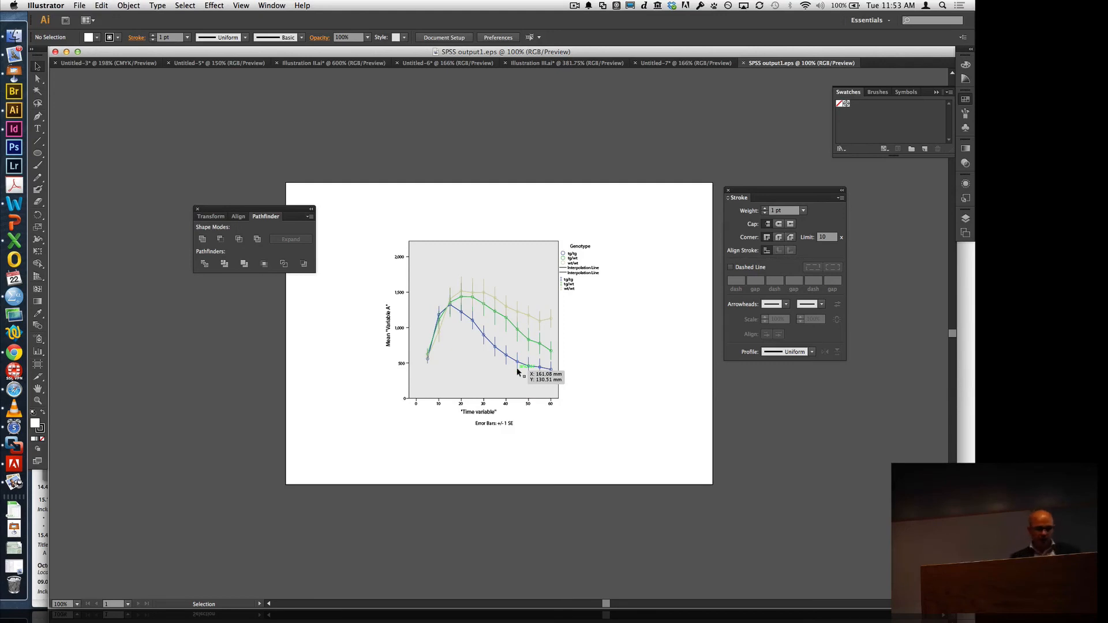
- Move the floating Pathfinder panel clear of the chart and its vertical axis labels
{"action": "left_click", "coordinate": [36, 401]}
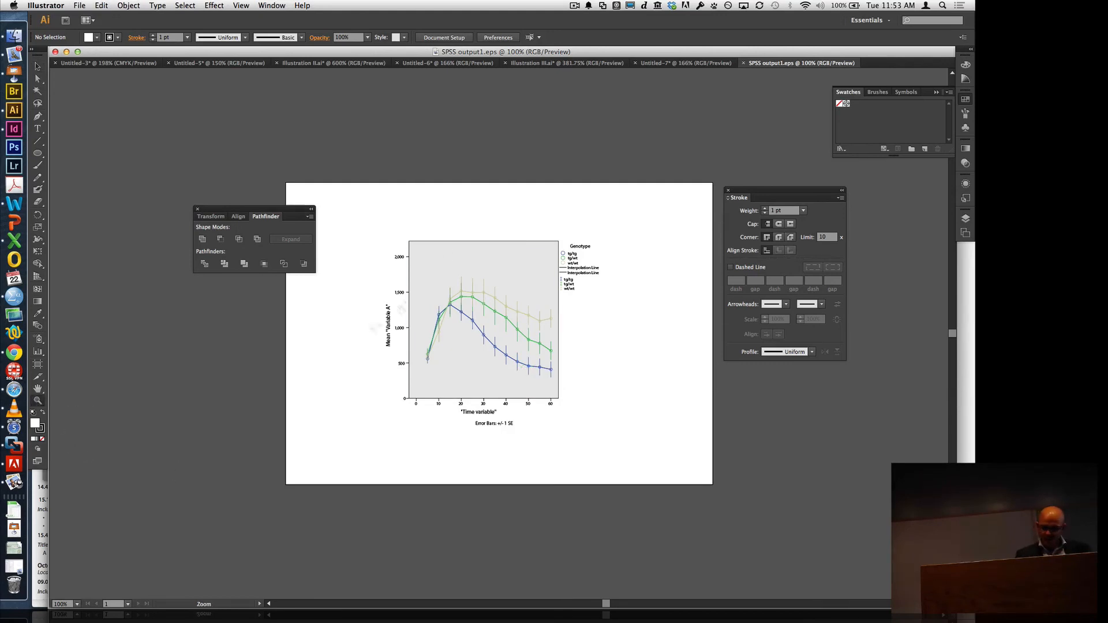
{"action": "left_click_drag", "start_coordinate": [381, 208], "coordinate": [638, 447]}
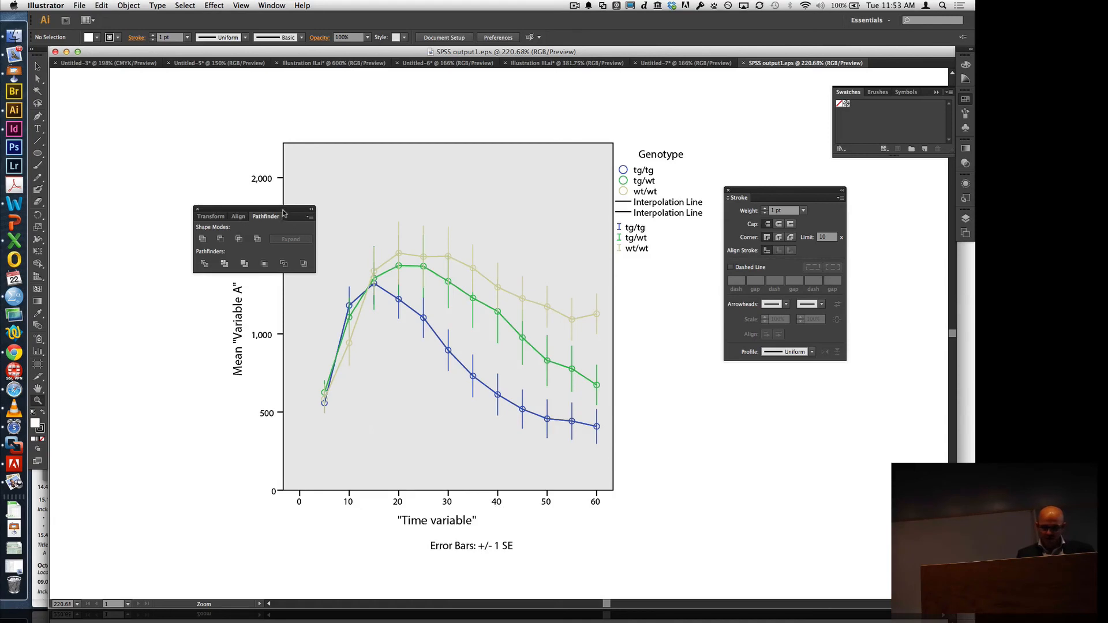
{"action": "left_click_drag", "start_coordinate": [282, 213], "coordinate": [117, 203]}
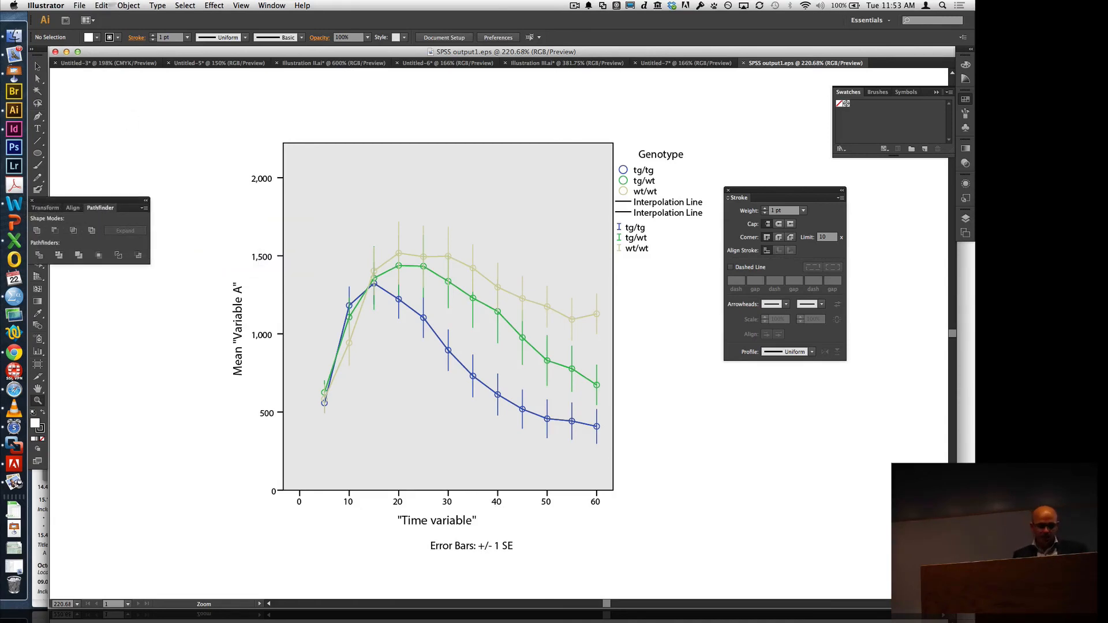
- Ungroup the imported SPSS chart and release the compound paths of all its objects
{"action": "left_click", "coordinate": [37, 66]}
{"action": "left_click", "coordinate": [484, 291]}
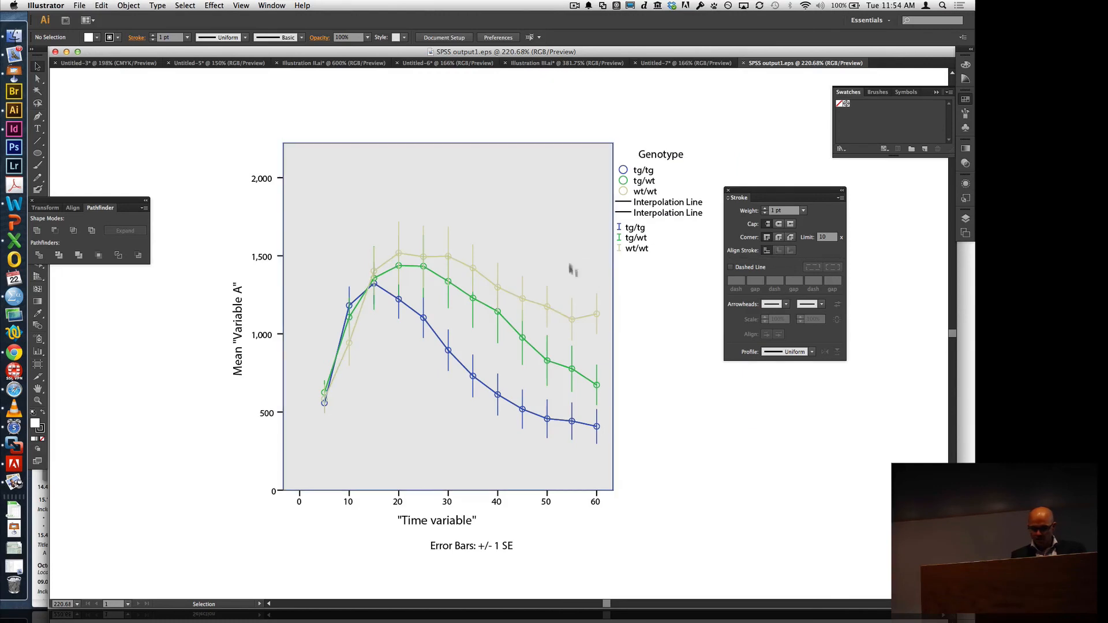
{"action": "left_click", "coordinate": [128, 5]}
{"action": "left_click", "coordinate": [145, 53]}
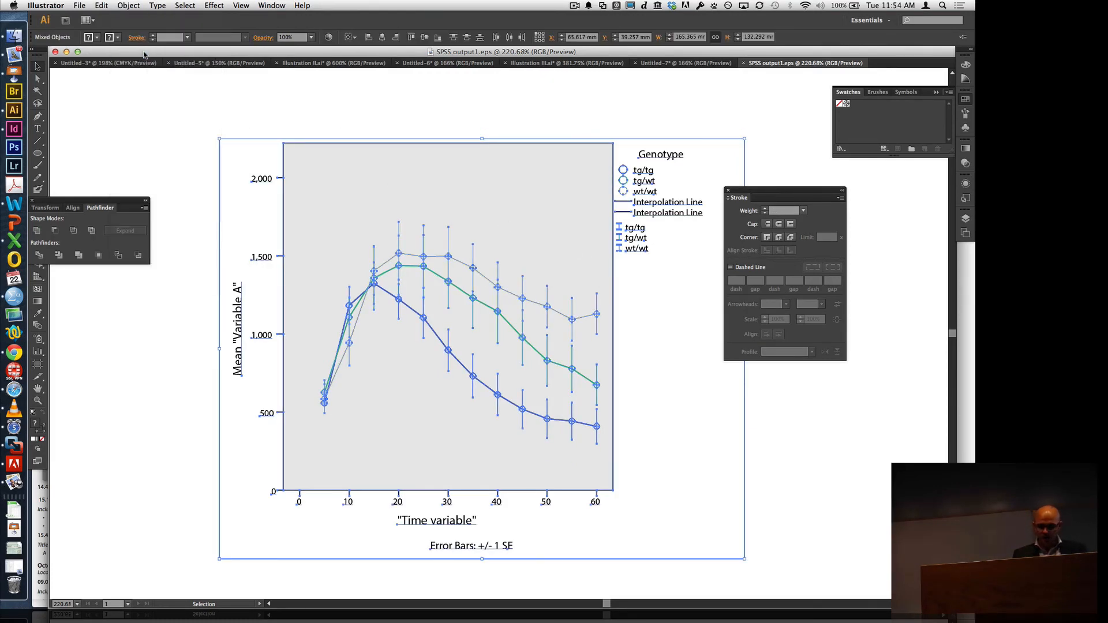
{"action": "left_click", "coordinate": [133, 5]}
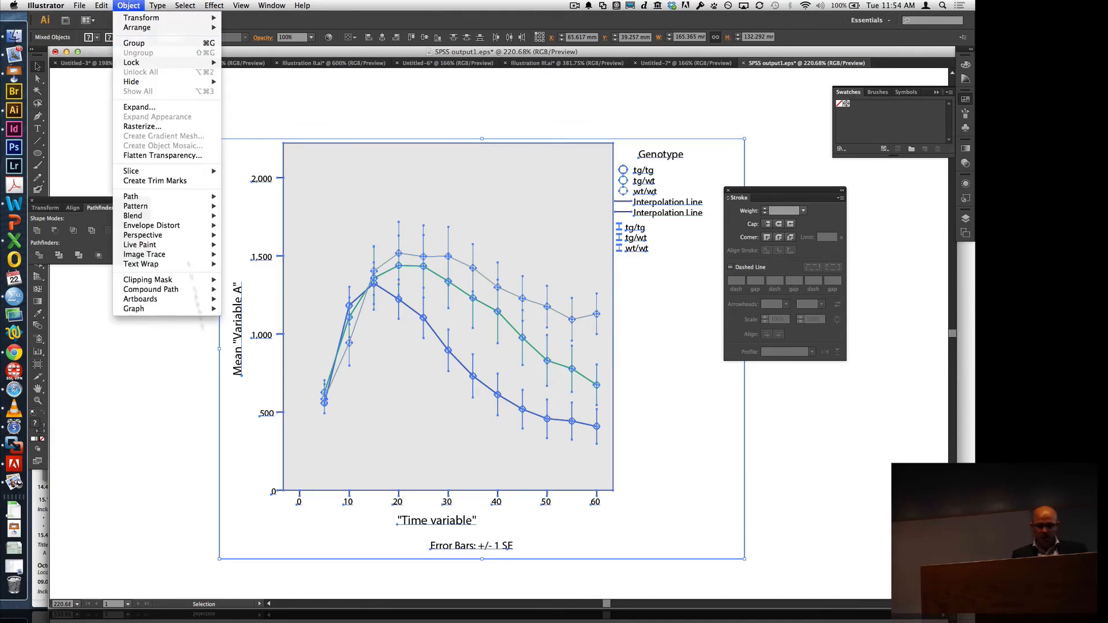
{"action": "mouse_move", "coordinate": [192, 283]}
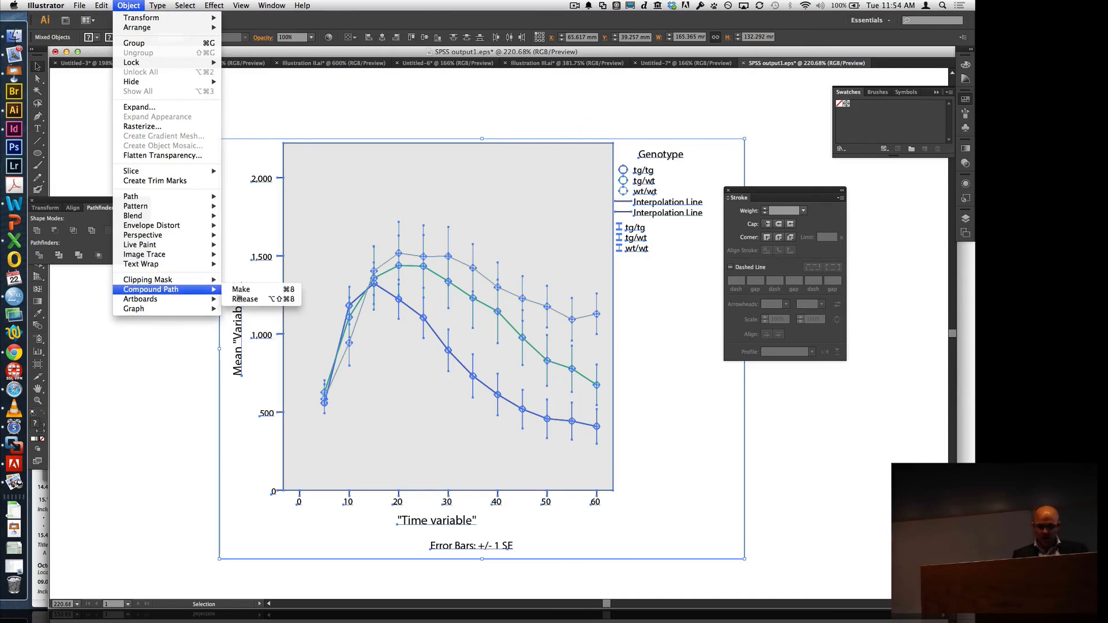
{"action": "left_click", "coordinate": [248, 300]}
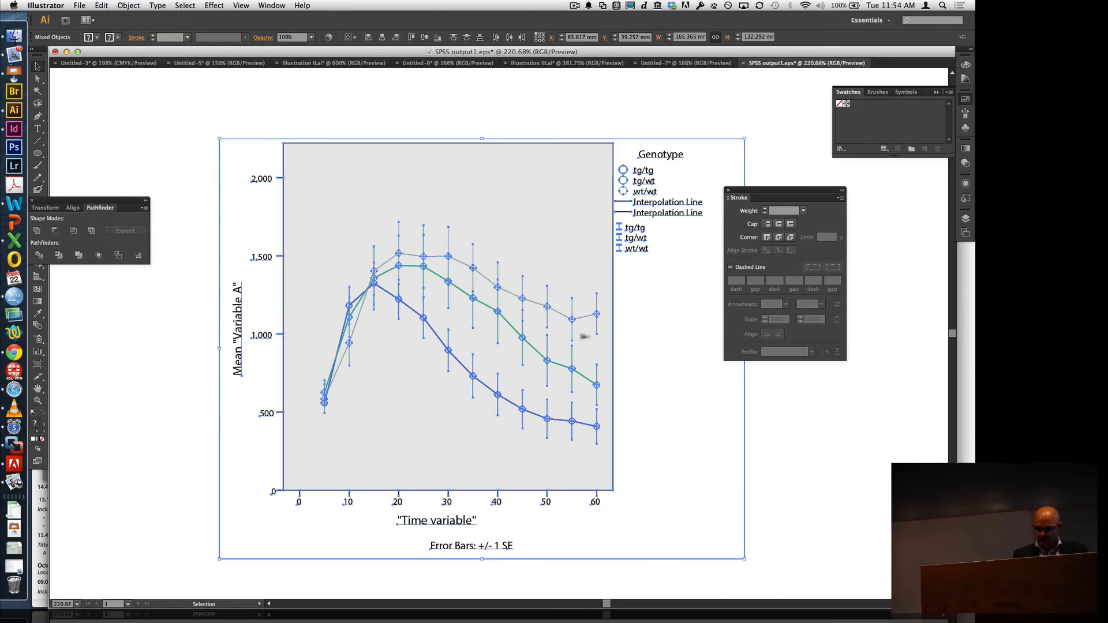
- Select the outer background frame and the grey plot-area rectangle in turn to check that they are separate objects
{"action": "left_click", "coordinate": [715, 413]}
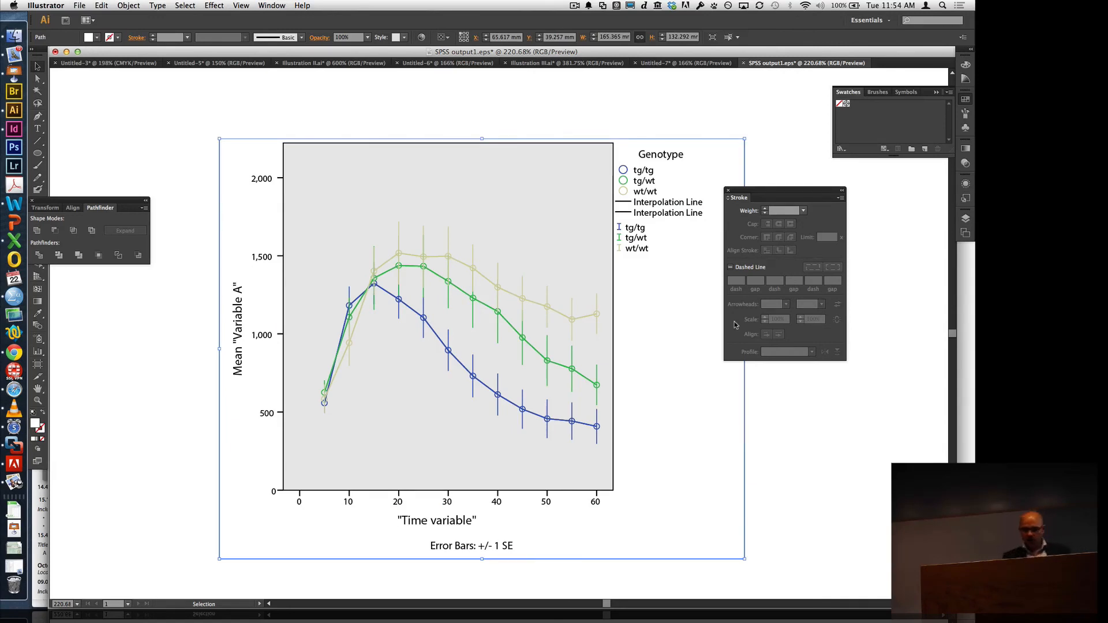
{"action": "left_click", "coordinate": [697, 127]}
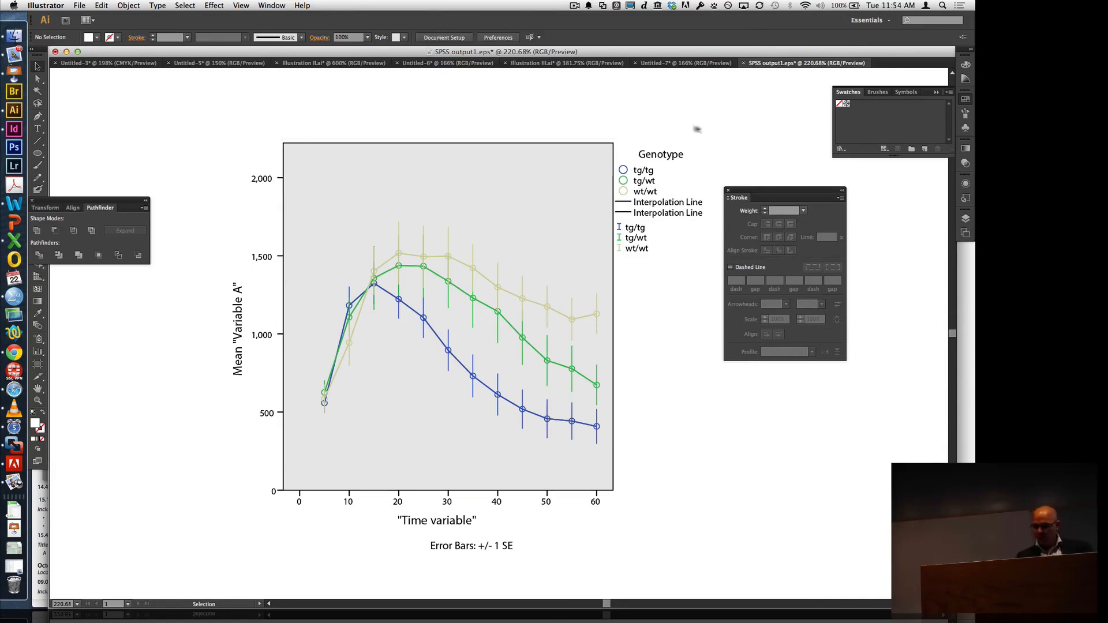
{"action": "left_click", "coordinate": [744, 156]}
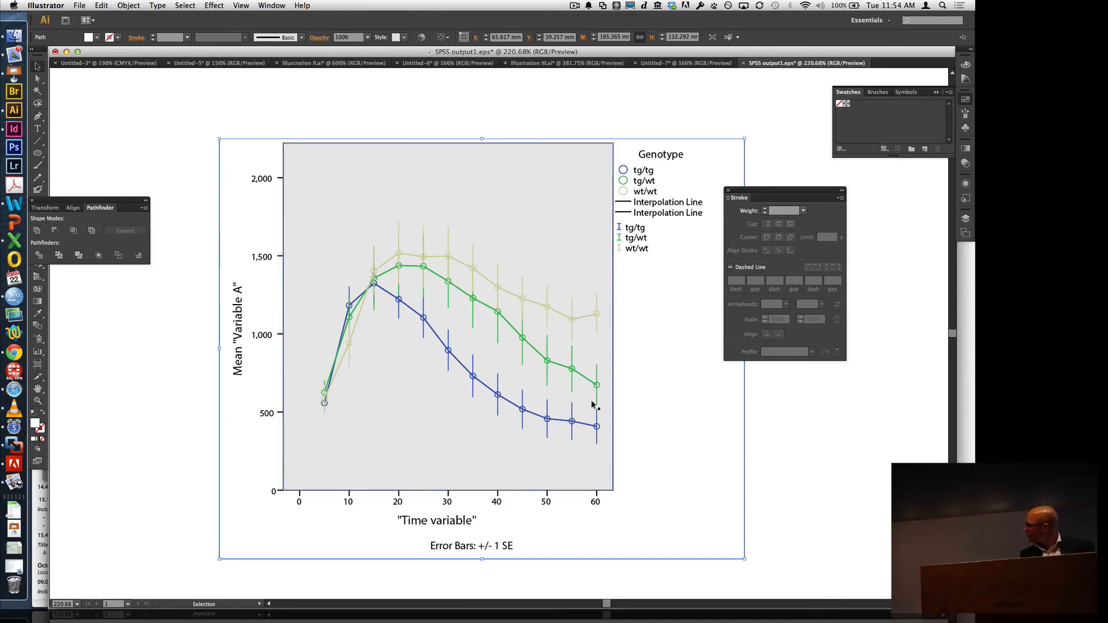
{"action": "left_click", "coordinate": [584, 461]}
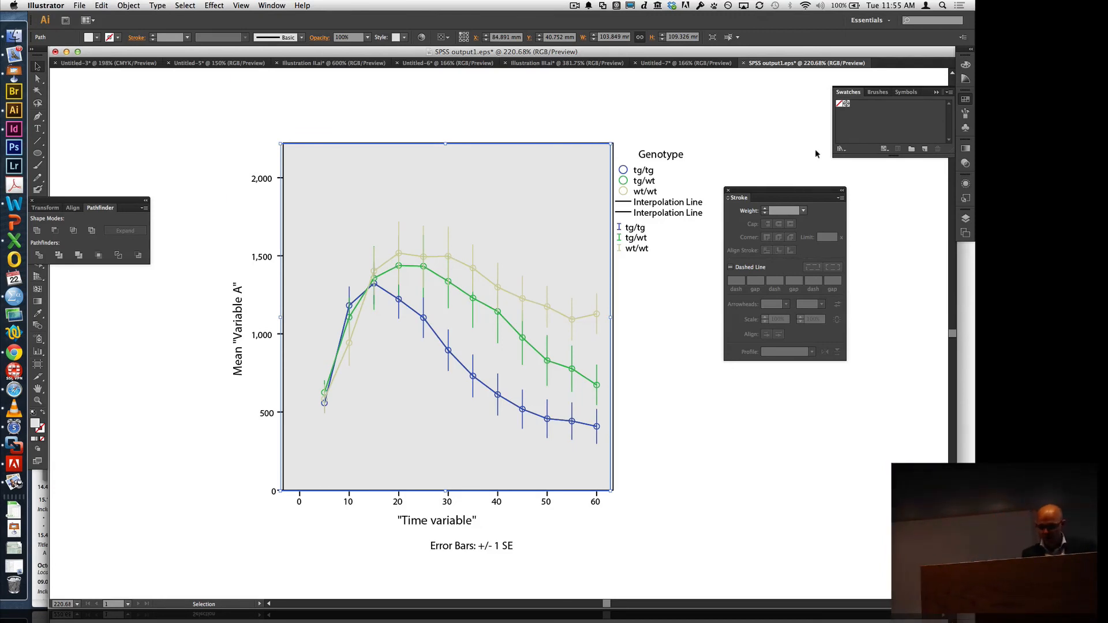
{"action": "left_click", "coordinate": [745, 135]}
- Run the path Clean Up on the whole chart for stray points, unpainted objects and empty text paths
{"action": "key", "text": "a"}
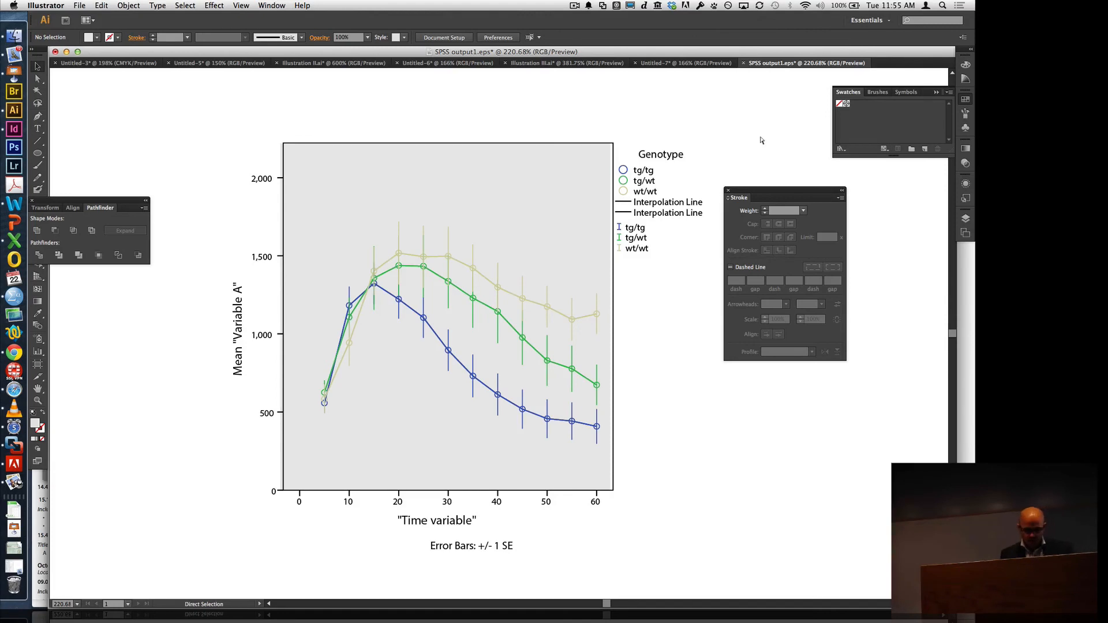
{"action": "key", "text": "super+a"}
{"action": "key", "text": "v"}
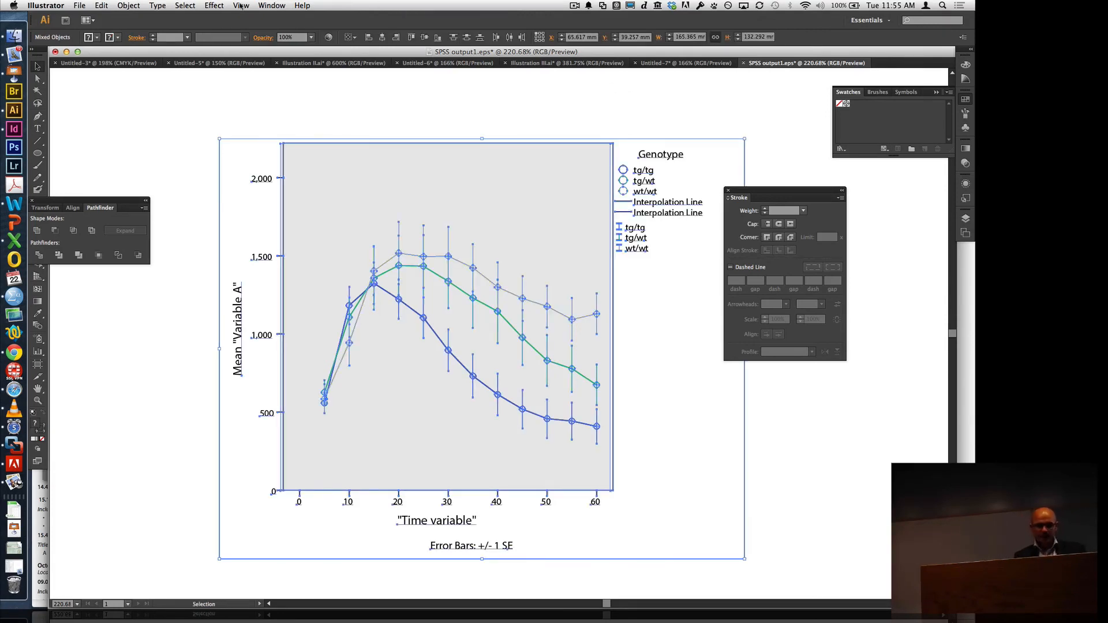
{"action": "left_click", "coordinate": [127, 5]}
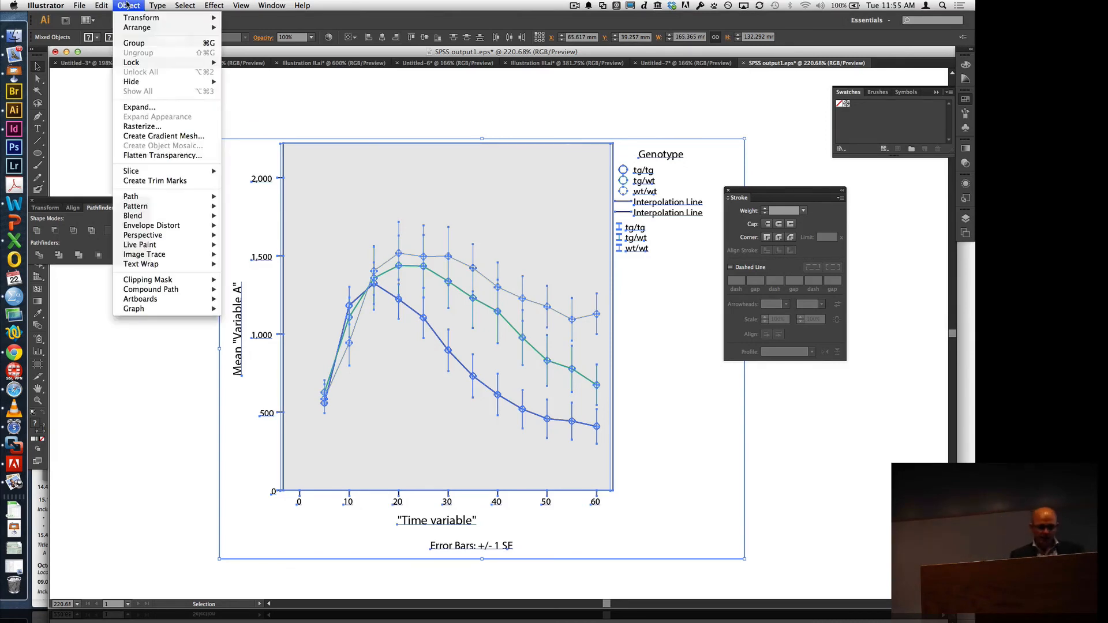
{"action": "mouse_move", "coordinate": [148, 201]}
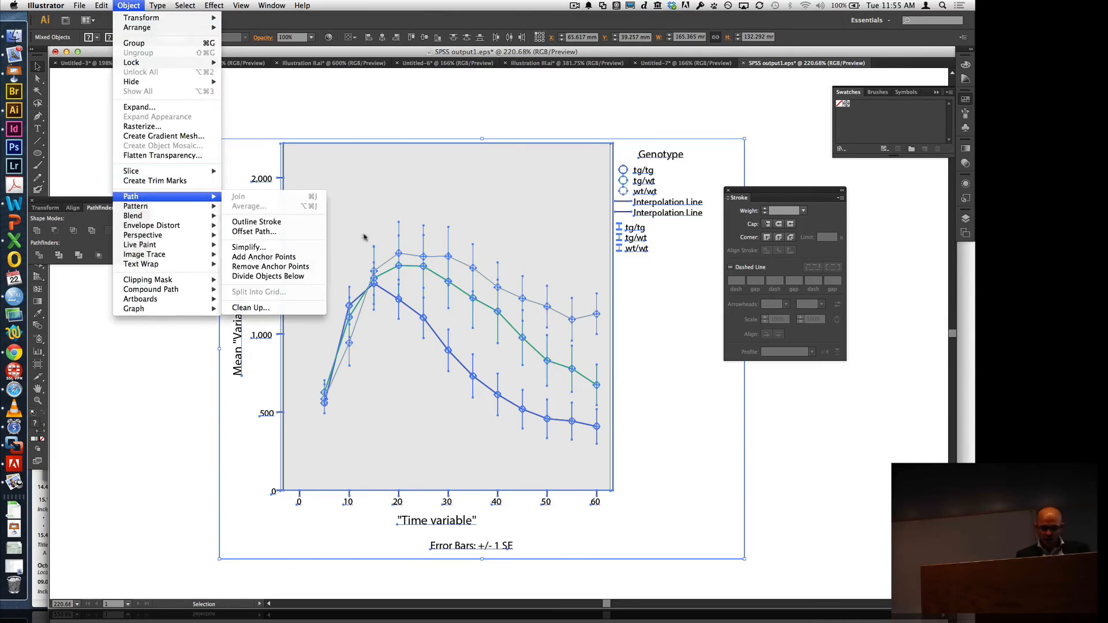
{"action": "left_click", "coordinate": [285, 310]}
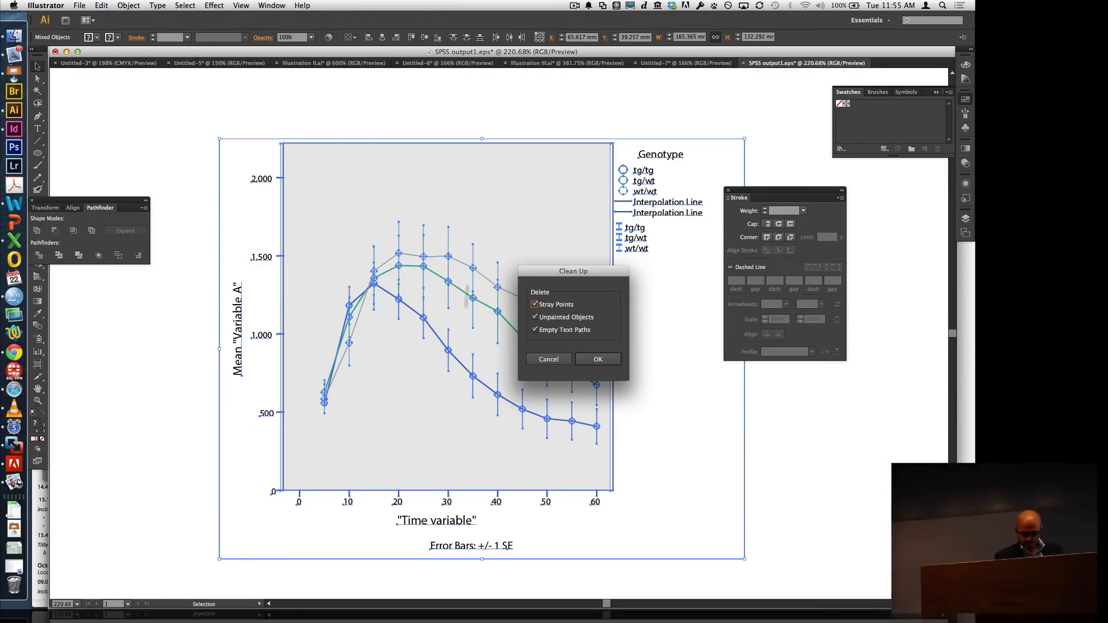
{"action": "left_click", "coordinate": [599, 359]}
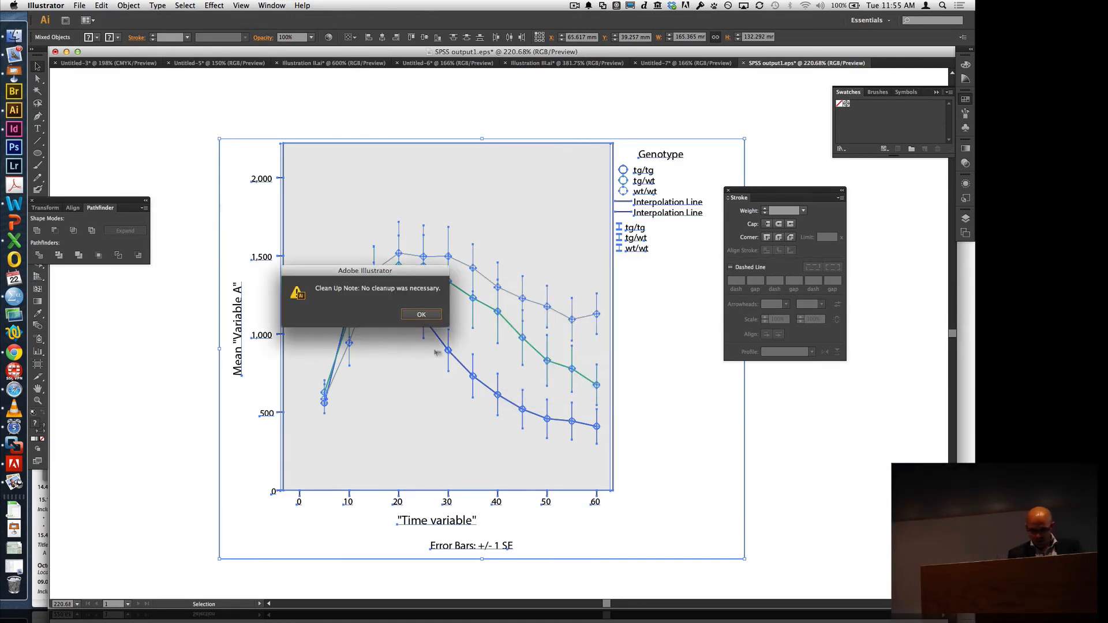
{"action": "left_click", "coordinate": [424, 315]}
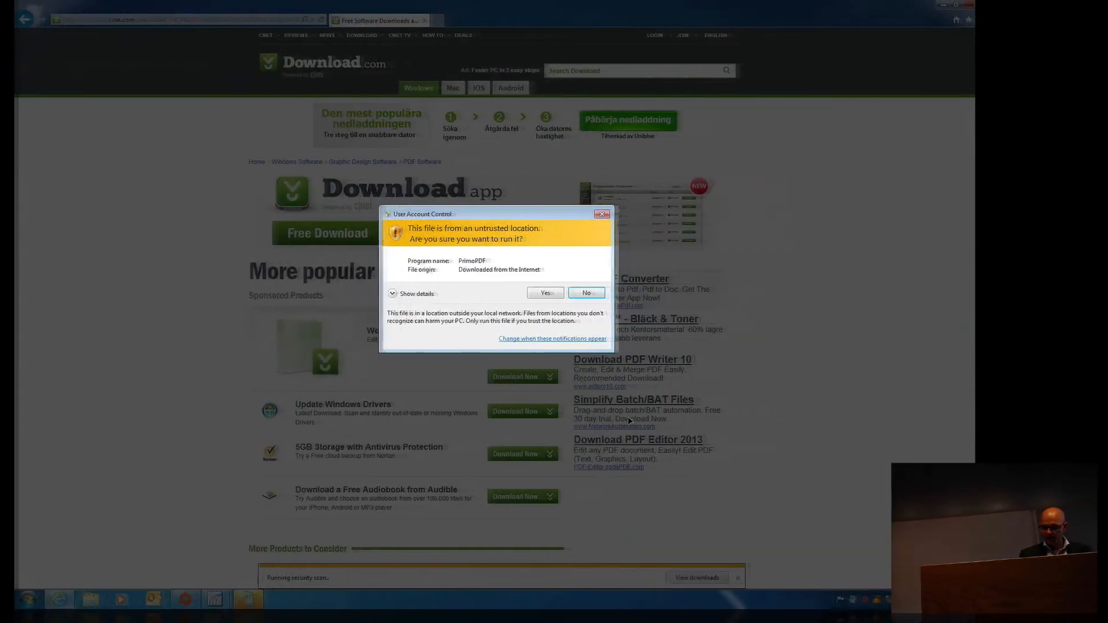
- Allow the PrimoPDF installer to run, confirm the setup language, accept the license agreement and leave the product registration blank
{"action": "left_click", "coordinate": [532, 293]}
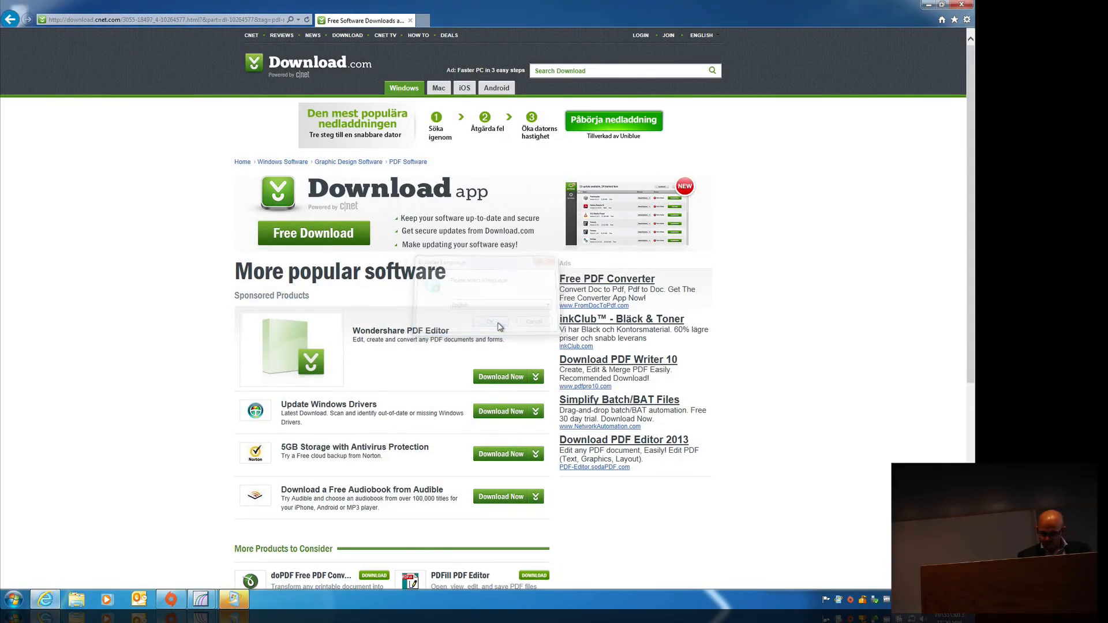
{"action": "left_click", "coordinate": [498, 321]}
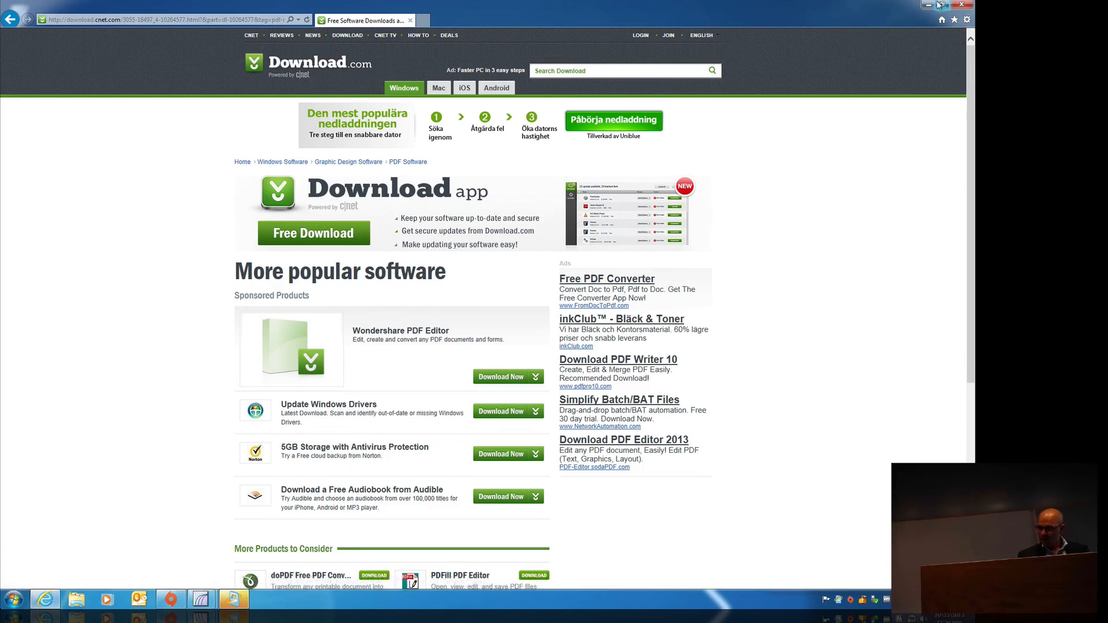
{"action": "left_click", "coordinate": [234, 598]}
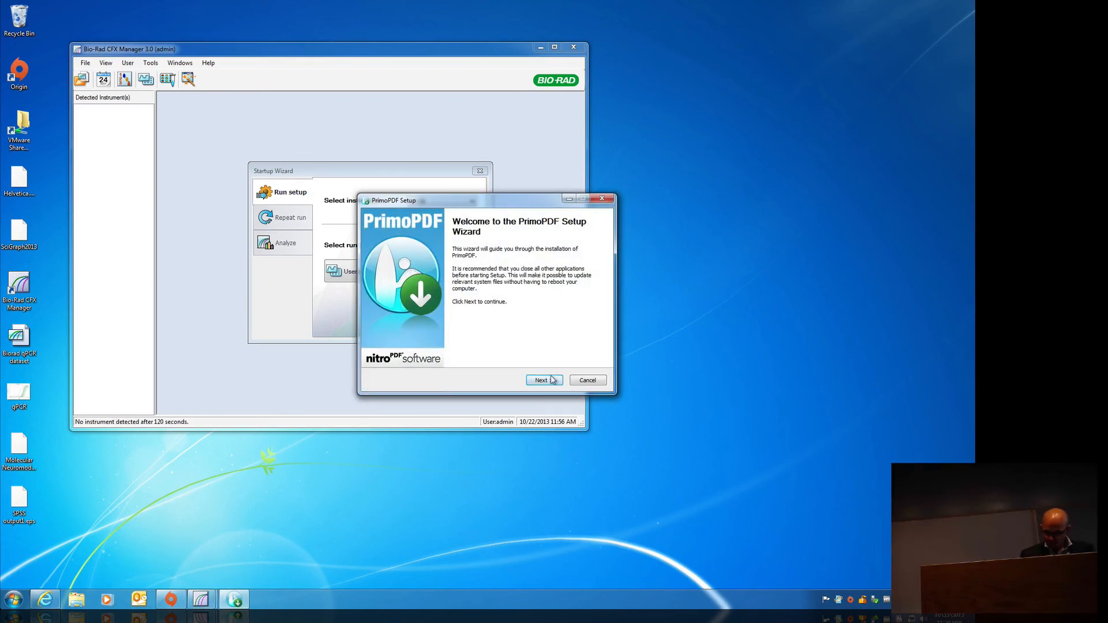
{"action": "left_click", "coordinate": [548, 381]}
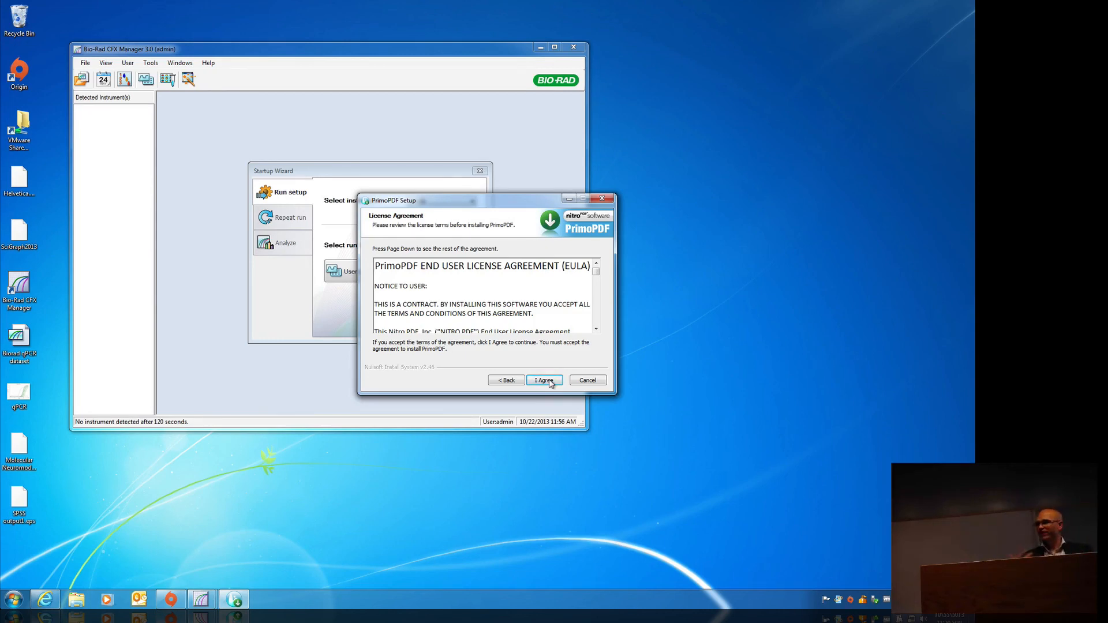
{"action": "left_click", "coordinate": [549, 380]}
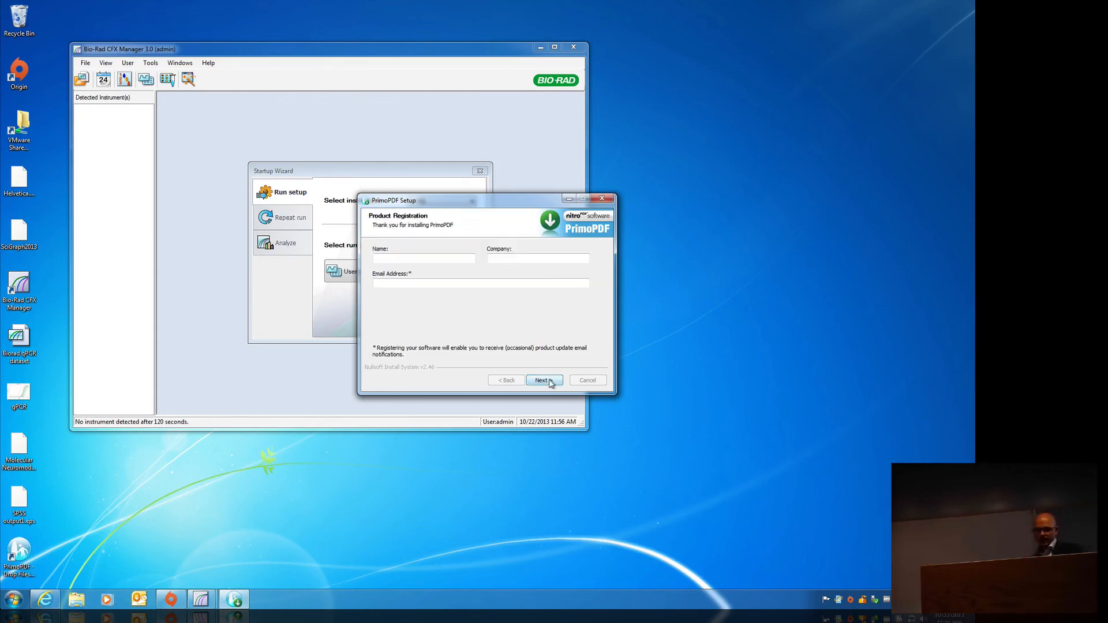
{"action": "left_click", "coordinate": [543, 381]}
{"action": "left_click", "coordinate": [544, 380]}
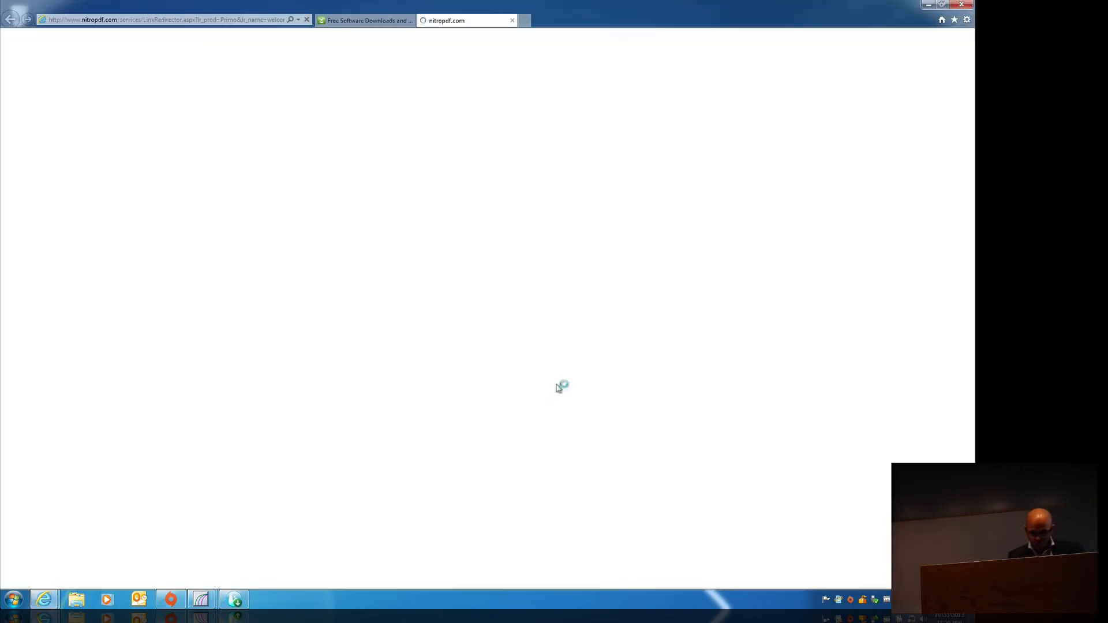
- Close the browser with all its tabs and finish the PrimoPDF setup wizard
{"action": "left_click", "coordinate": [961, 4]}
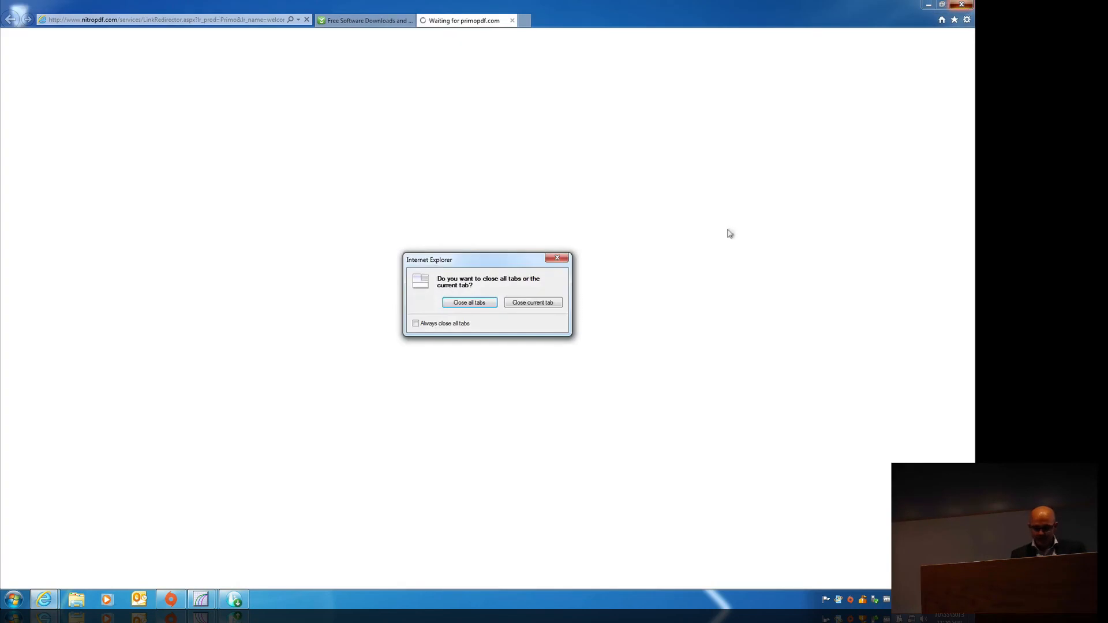
{"action": "left_click", "coordinate": [469, 303]}
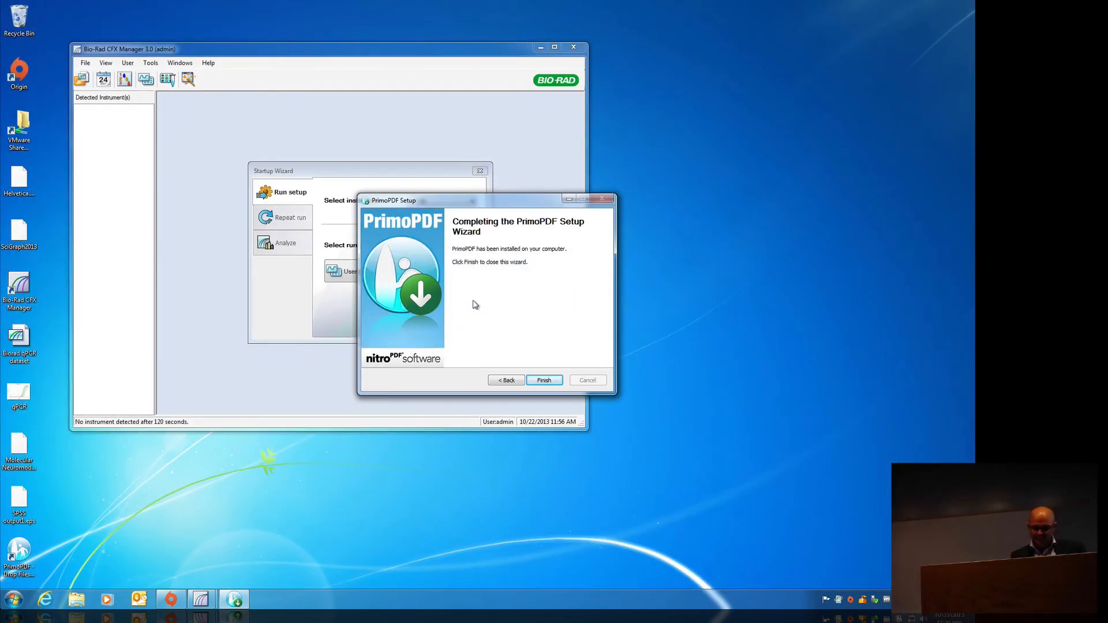
{"action": "left_click", "coordinate": [545, 380]}
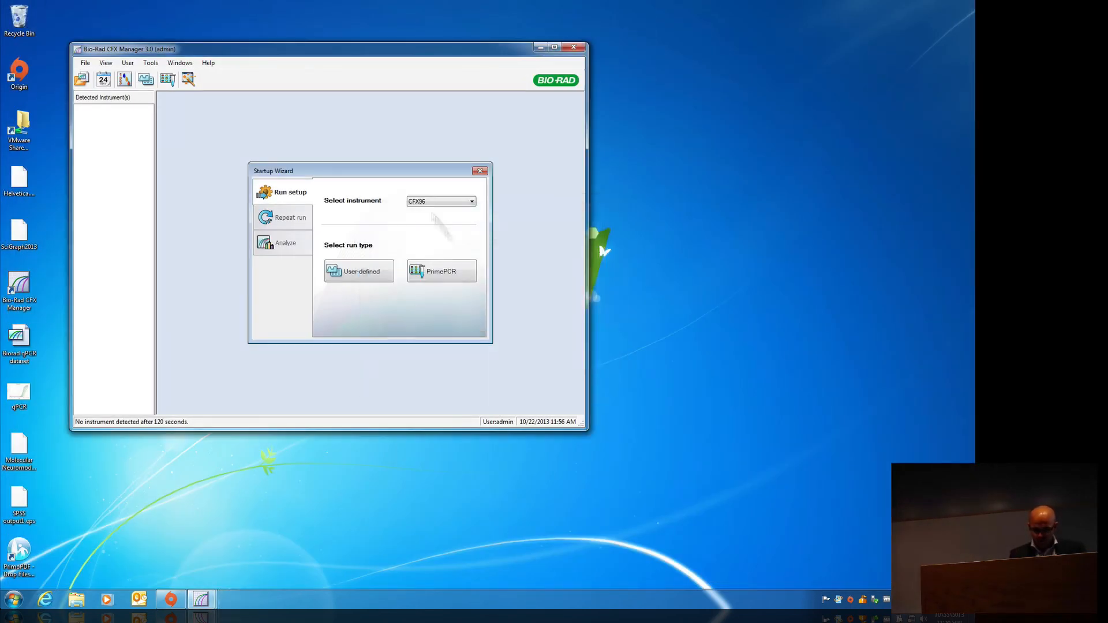
- Print the Amplification chart from the Biorad qPCR dataset's Data Analysis window to the PrimoPDF printer, accepting streamlined PrimoPDF updates
{"action": "left_click", "coordinate": [201, 600]}
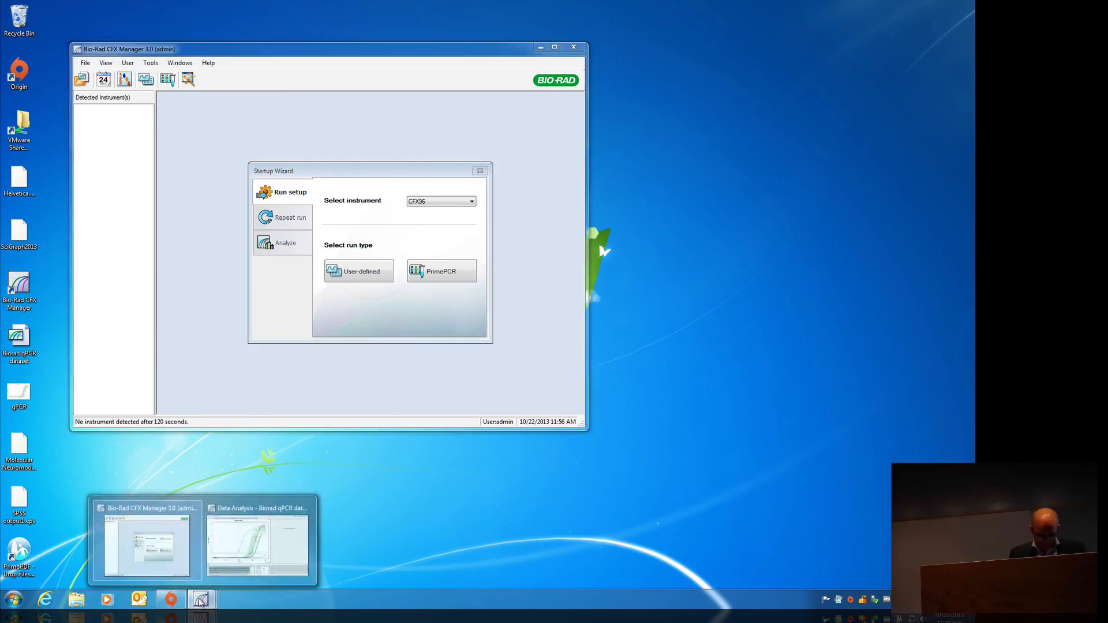
{"action": "left_click", "coordinate": [258, 551]}
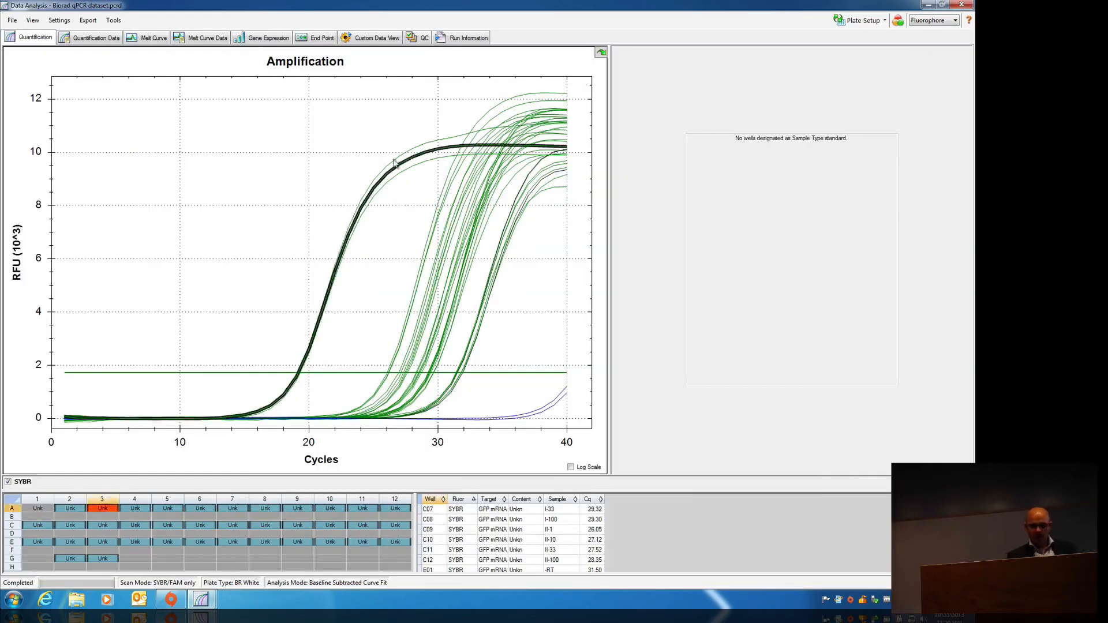
{"action": "right_click", "coordinate": [405, 193]}
{"action": "left_click", "coordinate": [430, 229]}
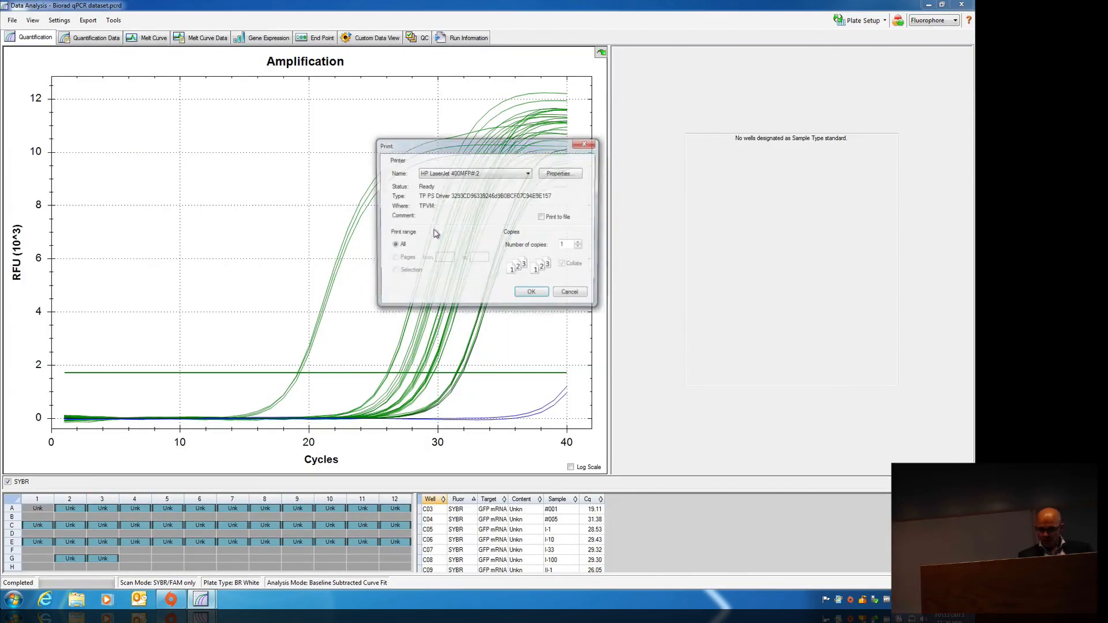
{"action": "left_click", "coordinate": [451, 173]}
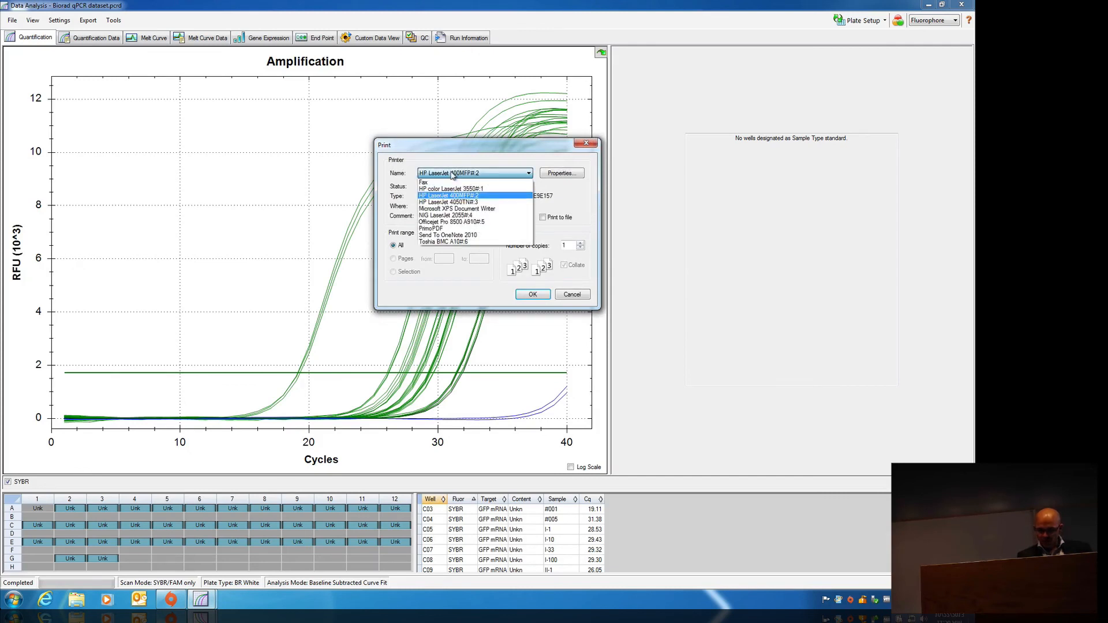
{"action": "left_click", "coordinate": [445, 229]}
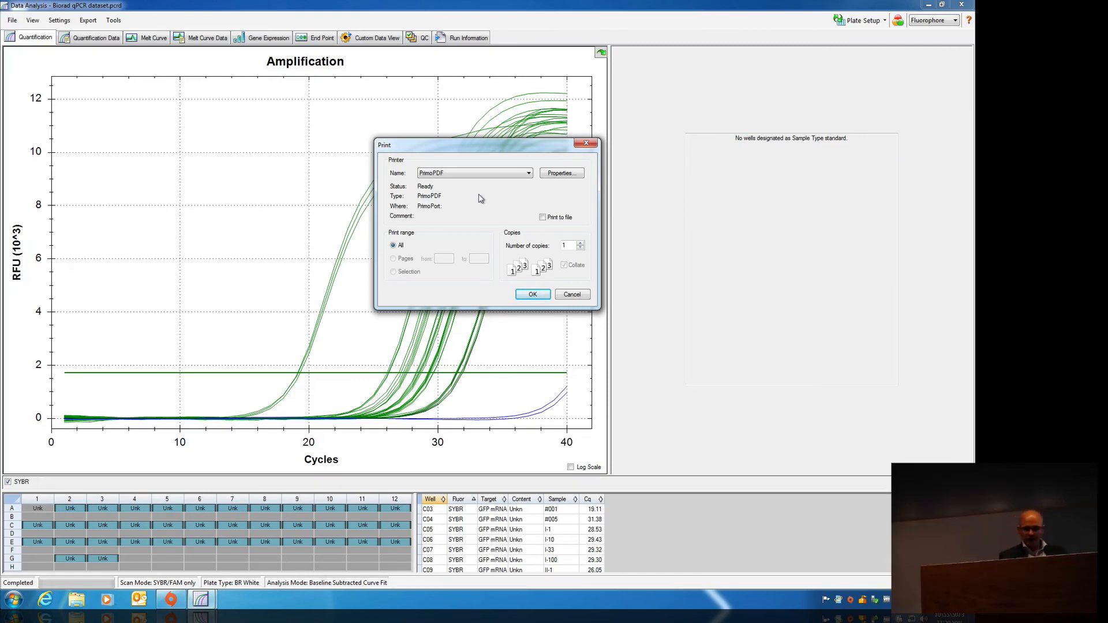
{"action": "left_click", "coordinate": [533, 295]}
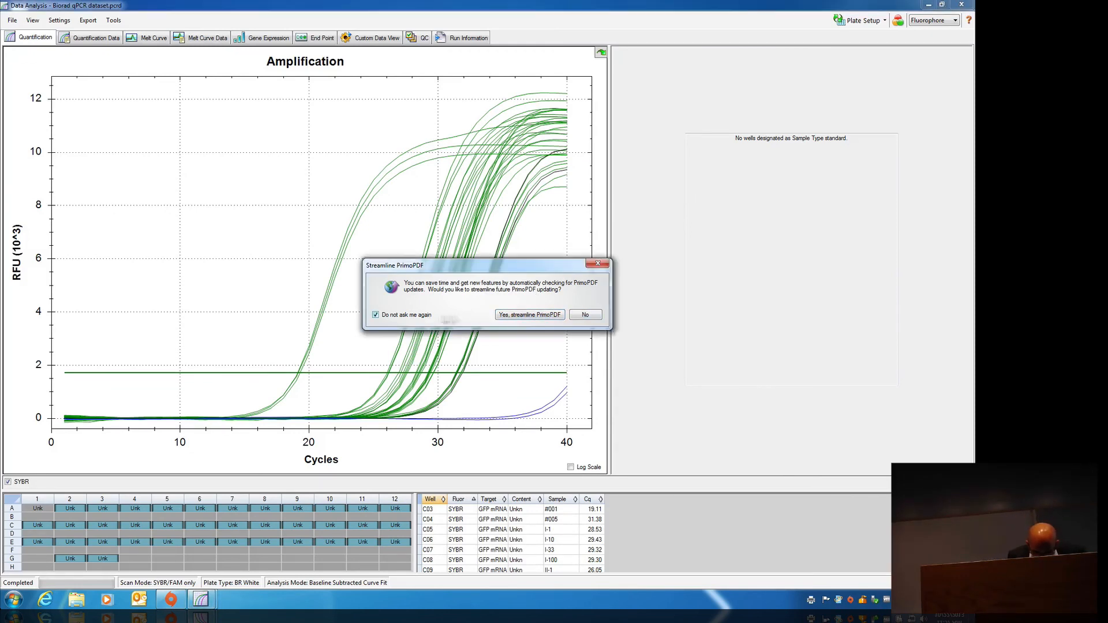
{"action": "left_click", "coordinate": [522, 316]}
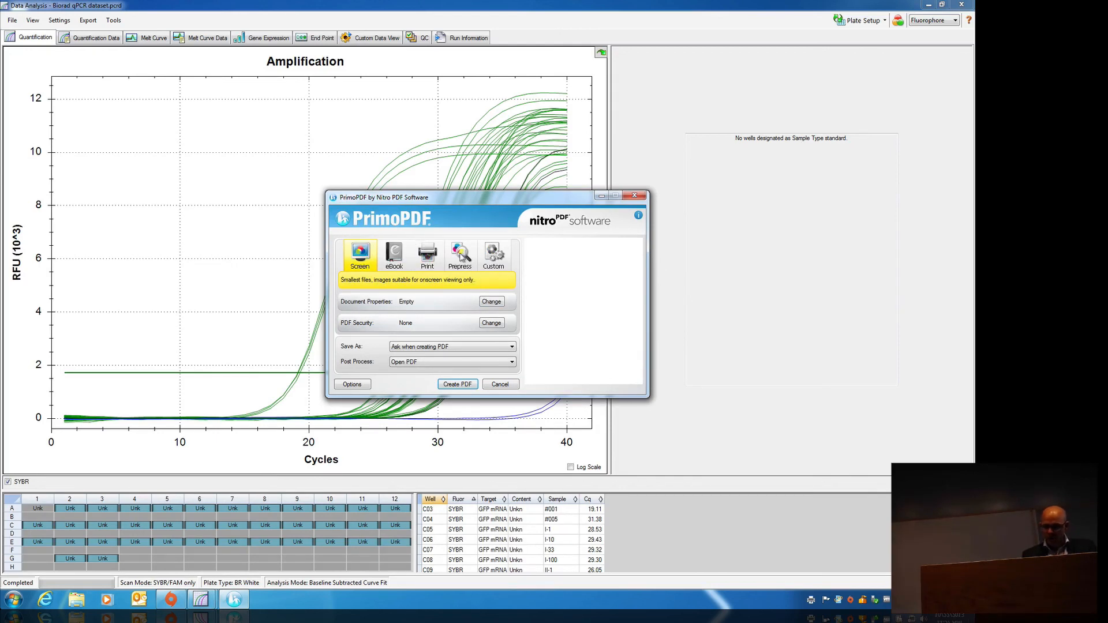
- Choose the Prepress quality preset for the PDF and set its post process to Do Nothing
{"action": "left_click", "coordinate": [460, 255]}
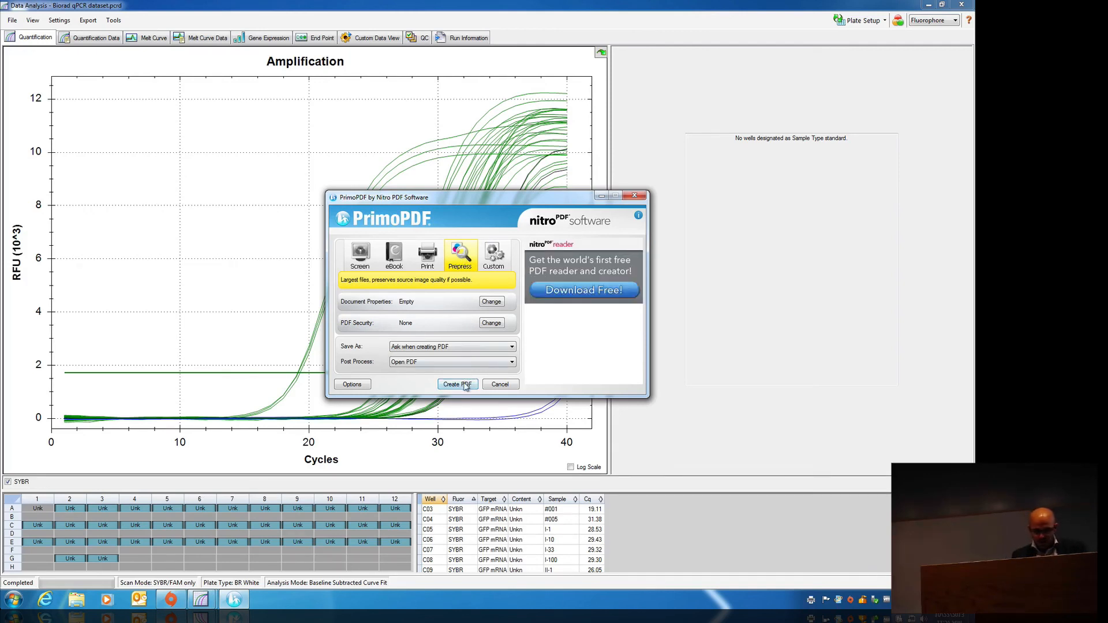
{"action": "left_click", "coordinate": [446, 364]}
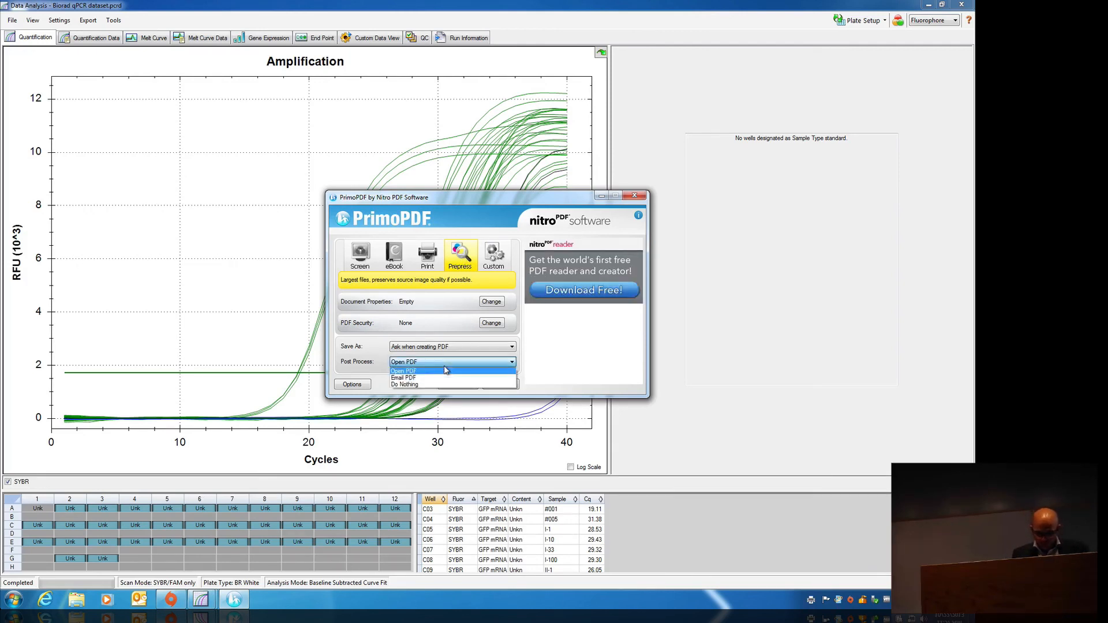
{"action": "left_click", "coordinate": [441, 385]}
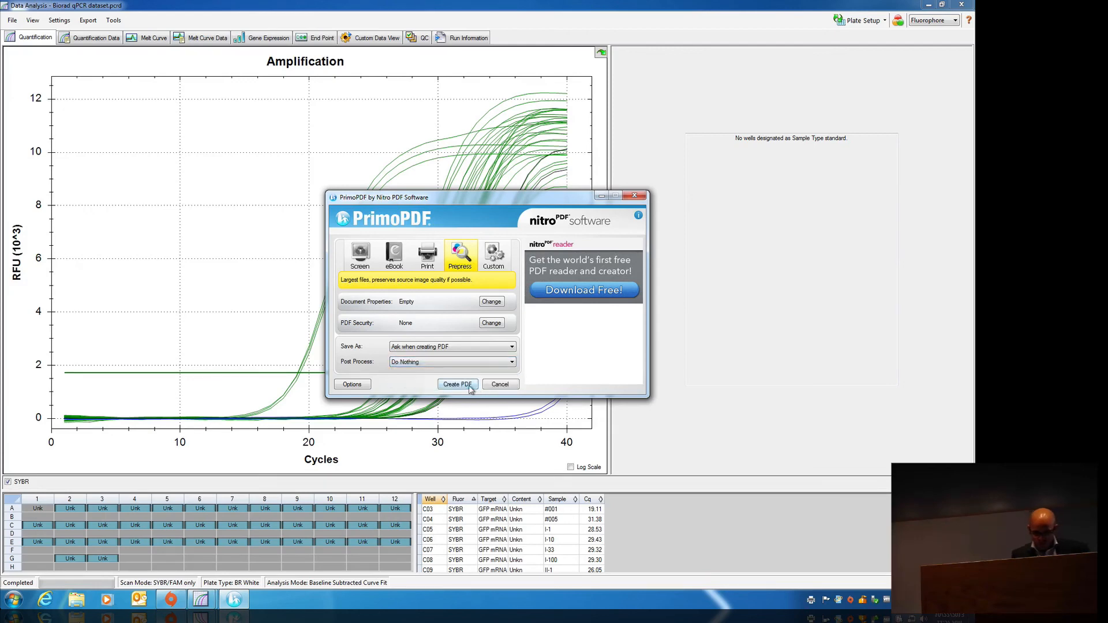
- Create the PDF on the Desktop with the file name qPCR2
{"action": "left_click", "coordinate": [469, 387]}
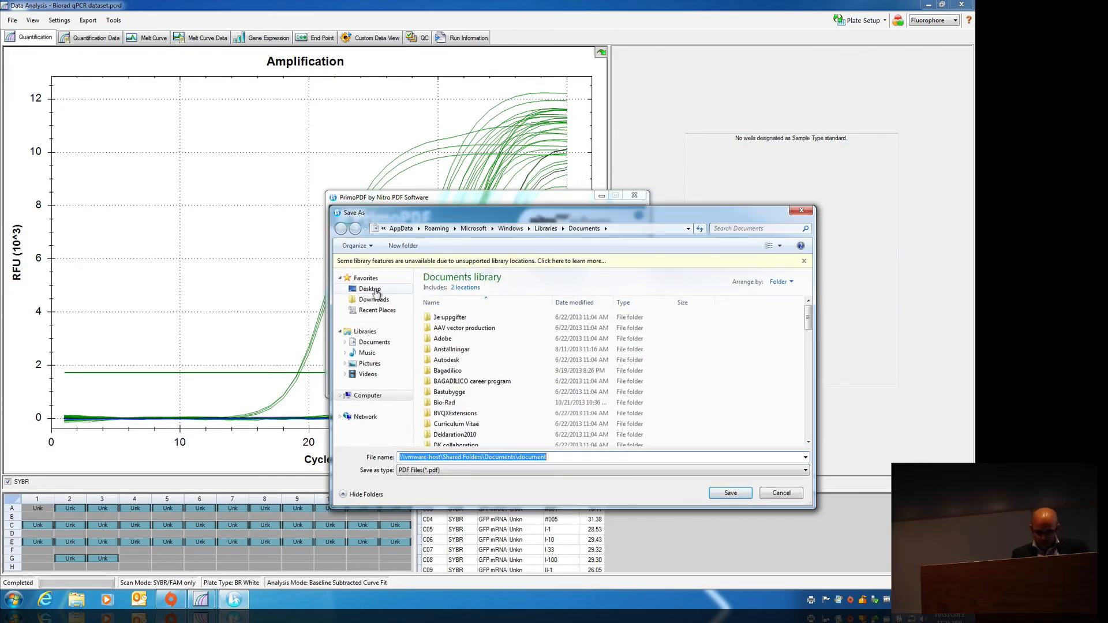
{"action": "left_click", "coordinate": [370, 289]}
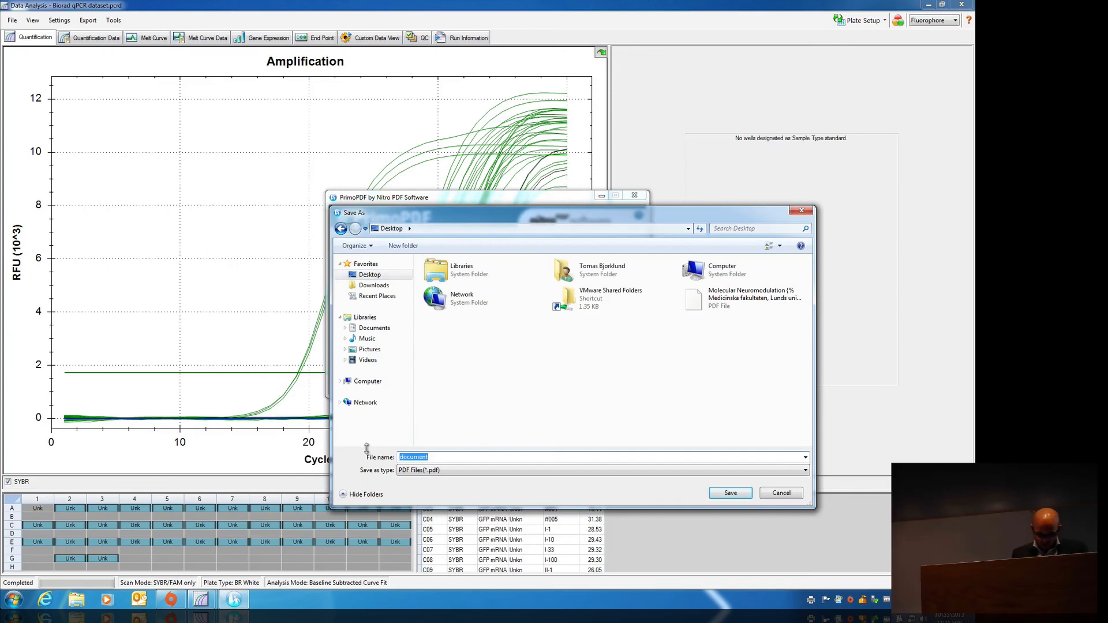
{"action": "type", "text": "qPCR"}
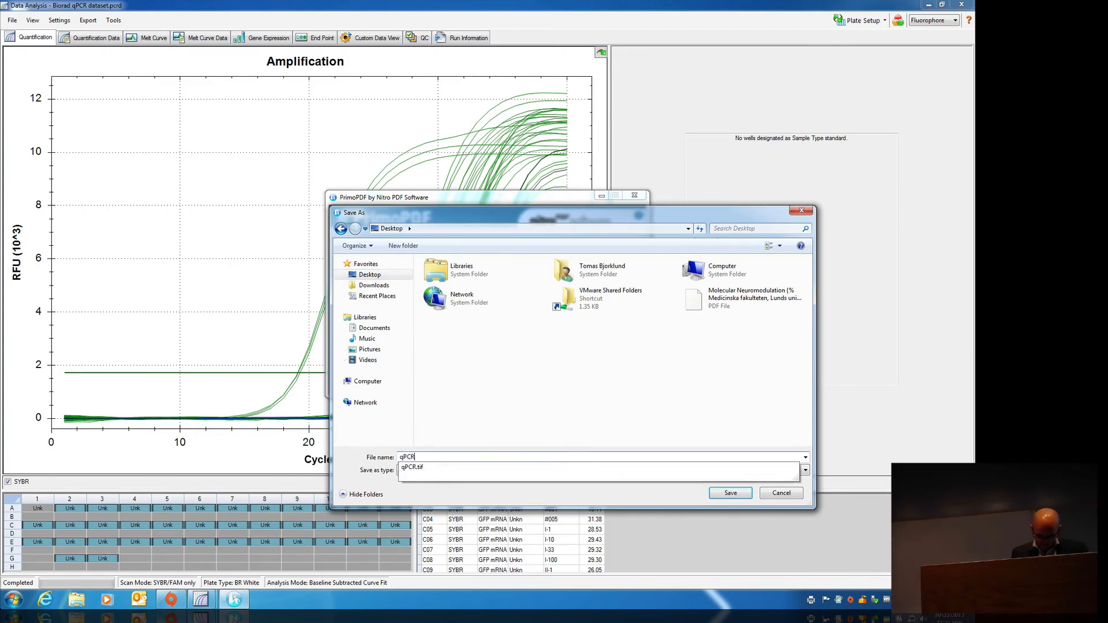
{"action": "type", "text": "2"}
{"action": "key", "text": "Return"}
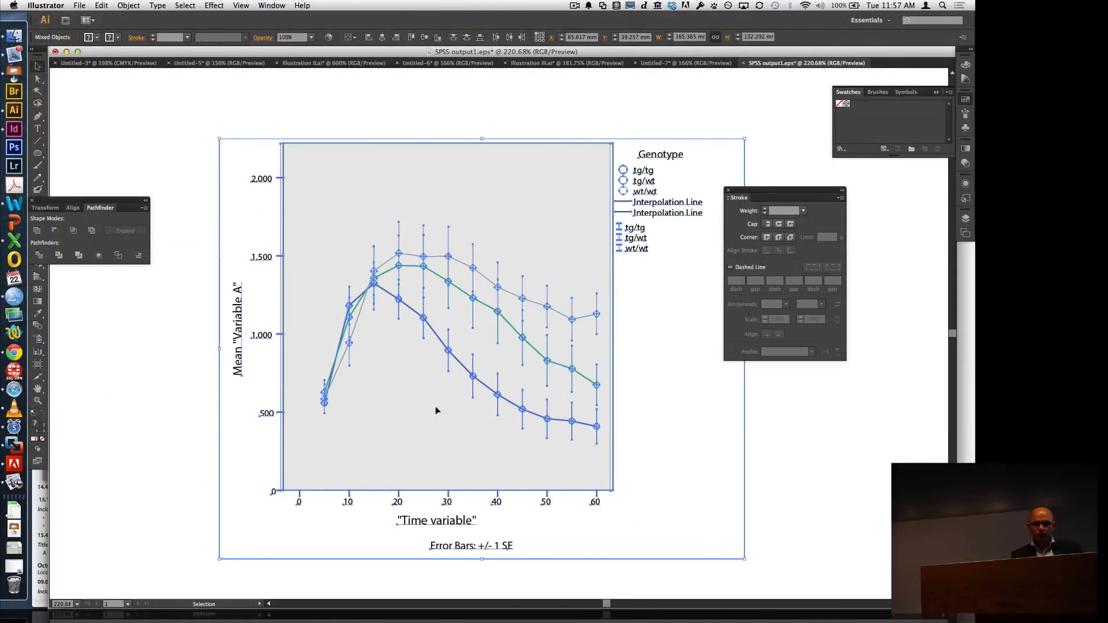
- Switch to the Mac Finder, open qPCR2.pdf in Preview and examine the amplification curves enlarged in a bigger window
{"action": "left_click", "coordinate": [14, 35]}
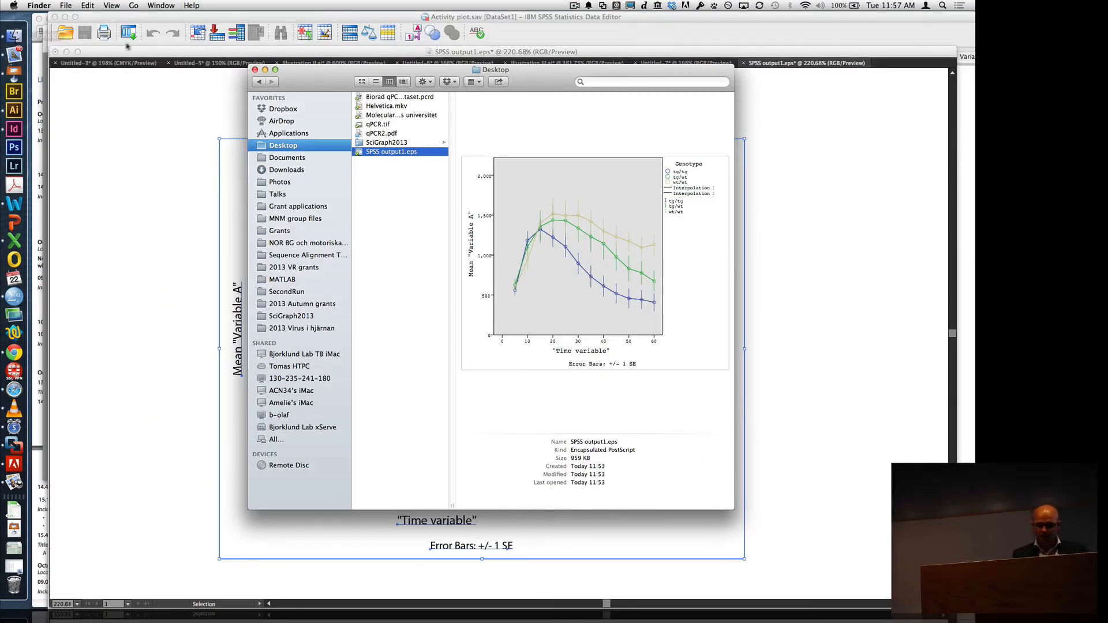
{"action": "double_click", "coordinate": [373, 135]}
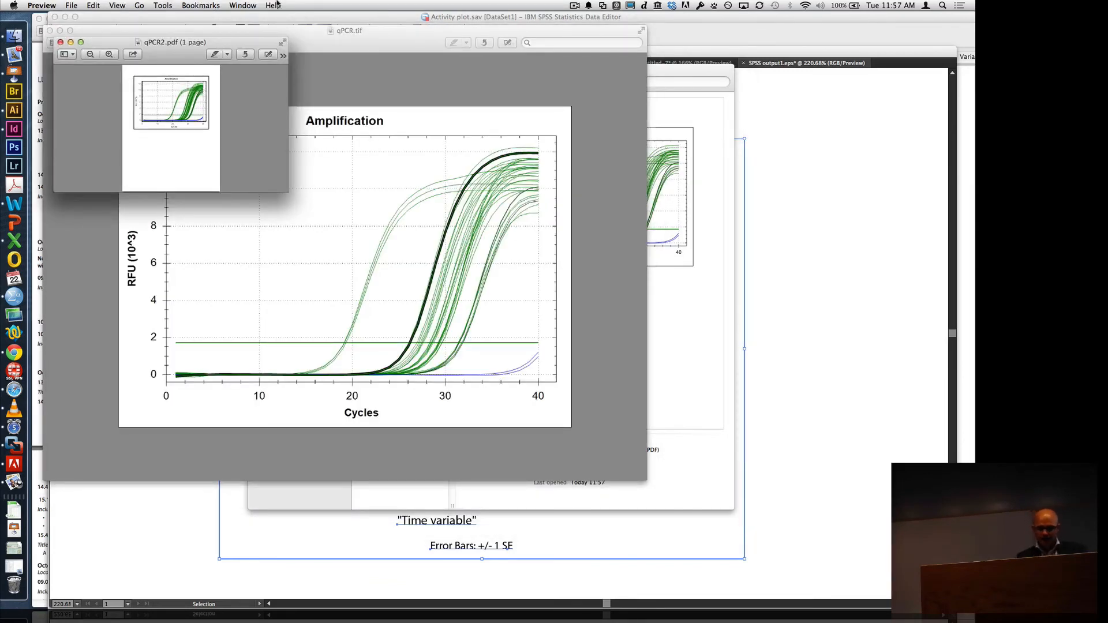
{"action": "left_click", "coordinate": [109, 54]}
{"action": "left_click", "coordinate": [110, 54]}
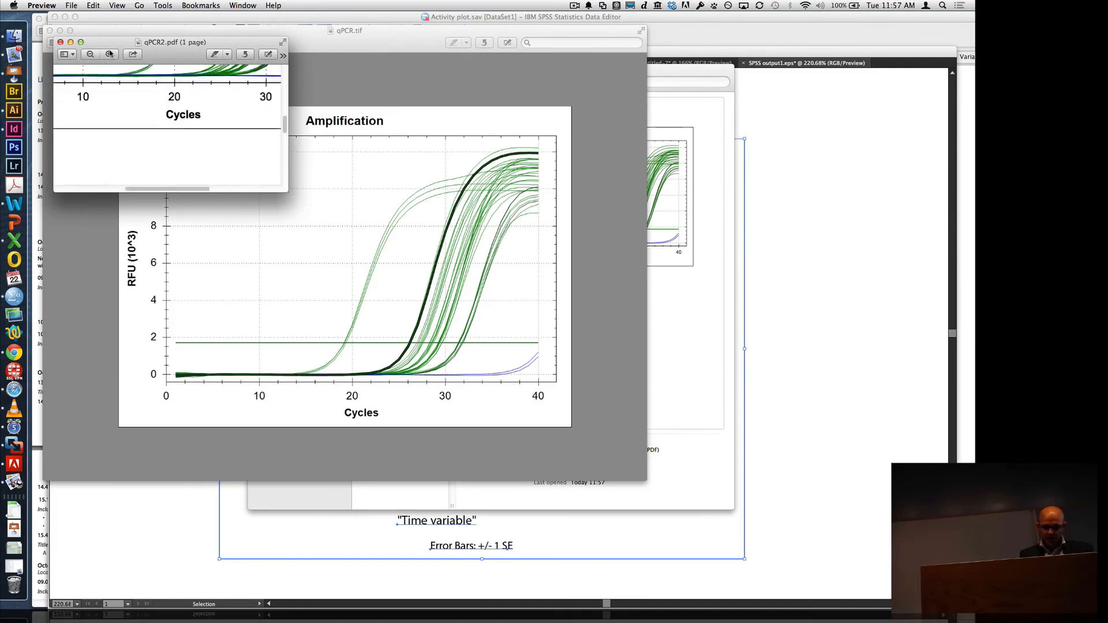
{"action": "left_click", "coordinate": [110, 54]}
{"action": "left_click_drag", "start_coordinate": [287, 191], "coordinate": [664, 538]}
{"action": "scroll", "coordinate": [614, 450], "scroll_direction": "up", "scroll_amount": 10}
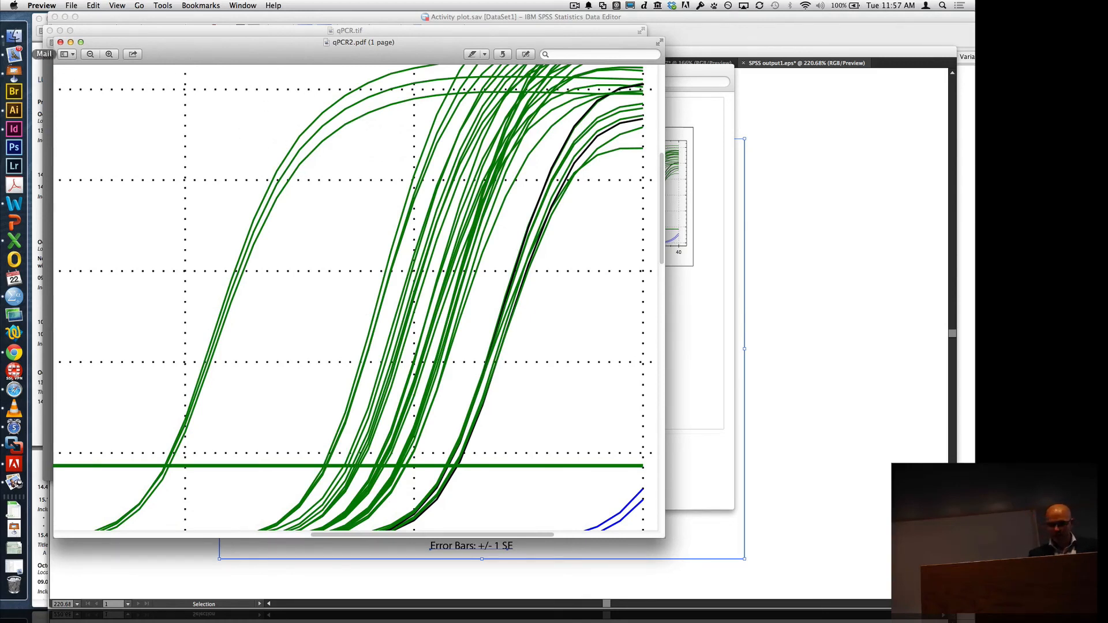
- Close the PDF preview and open qPCR2.pdf from the Desktop in Illustrator, accepting the substitution of the missing Arial fonts
{"action": "left_click", "coordinate": [60, 42]}
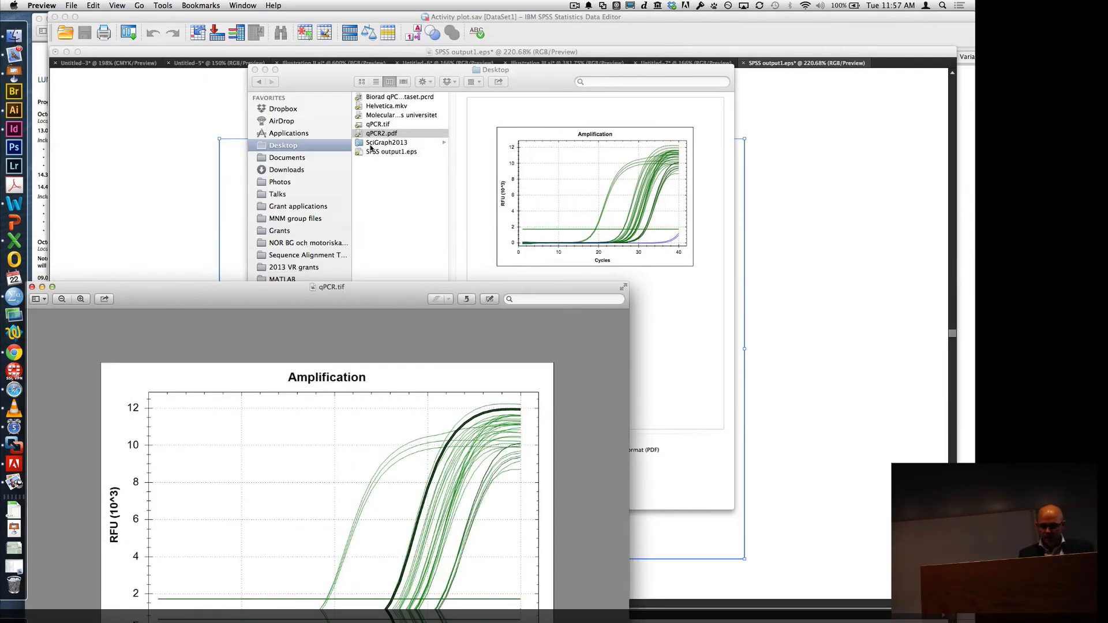
{"action": "left_click", "coordinate": [395, 163]}
{"action": "left_click_drag", "start_coordinate": [387, 133], "coordinate": [16, 113]}
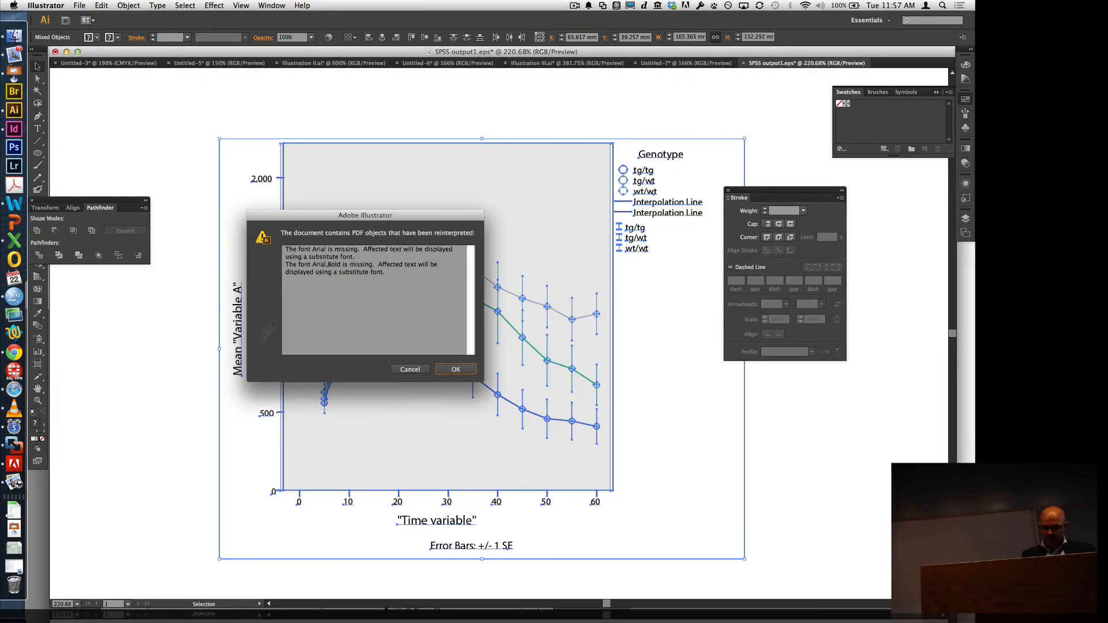
{"action": "left_click", "coordinate": [460, 369]}
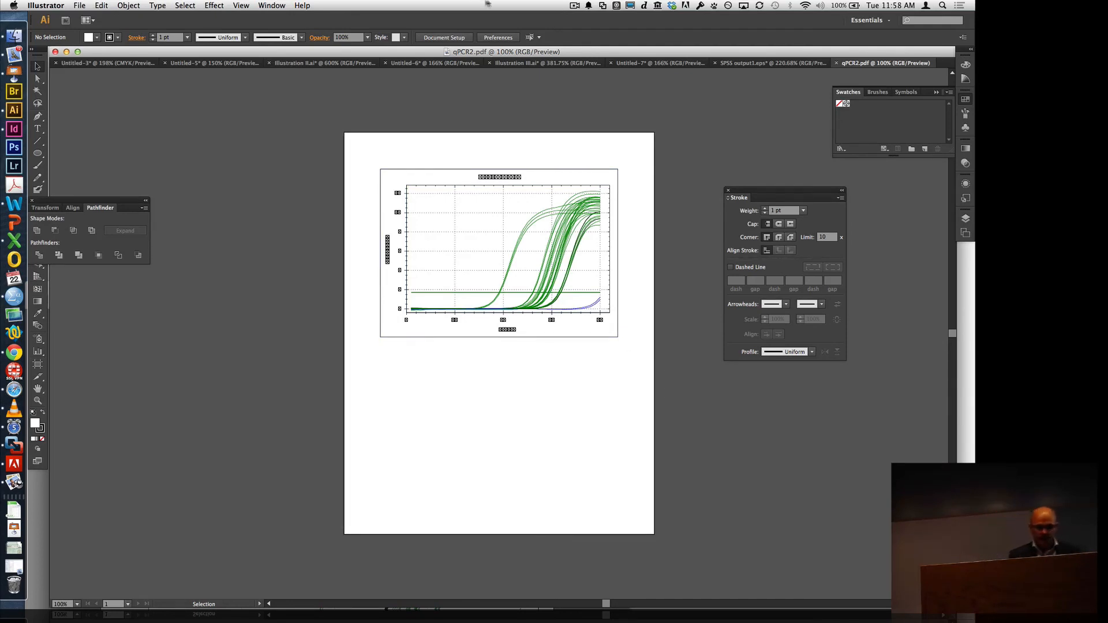
- Select all artwork of the qPCR chart and check whether it has a clipping mask to release
{"action": "left_click", "coordinate": [477, 259]}
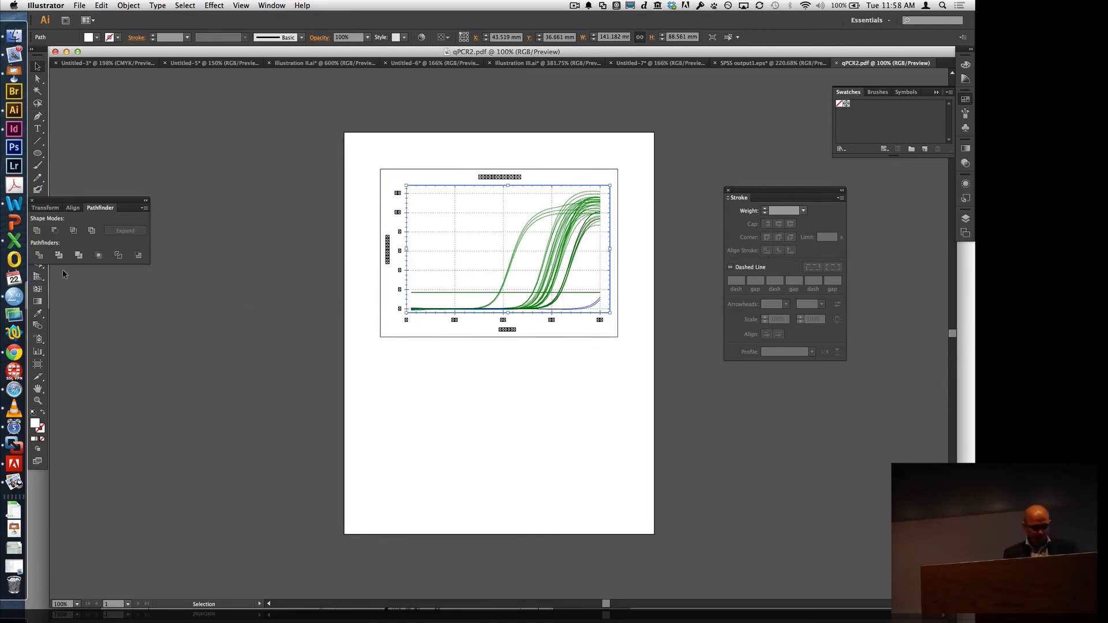
{"action": "left_click", "coordinate": [37, 400]}
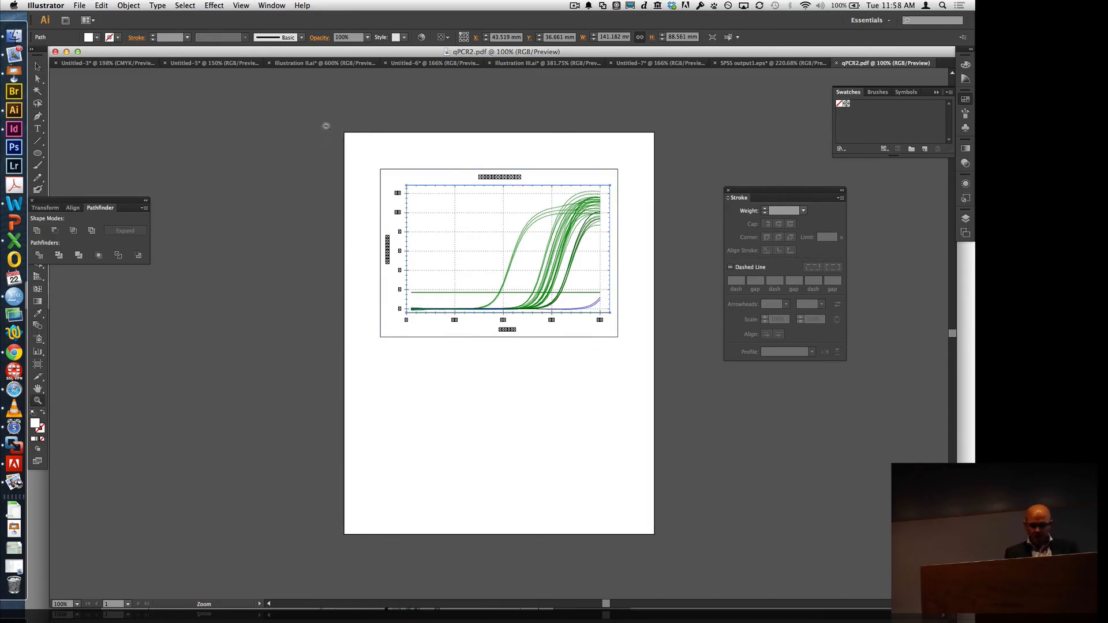
{"action": "left_click_drag", "start_coordinate": [326, 126], "coordinate": [656, 413]}
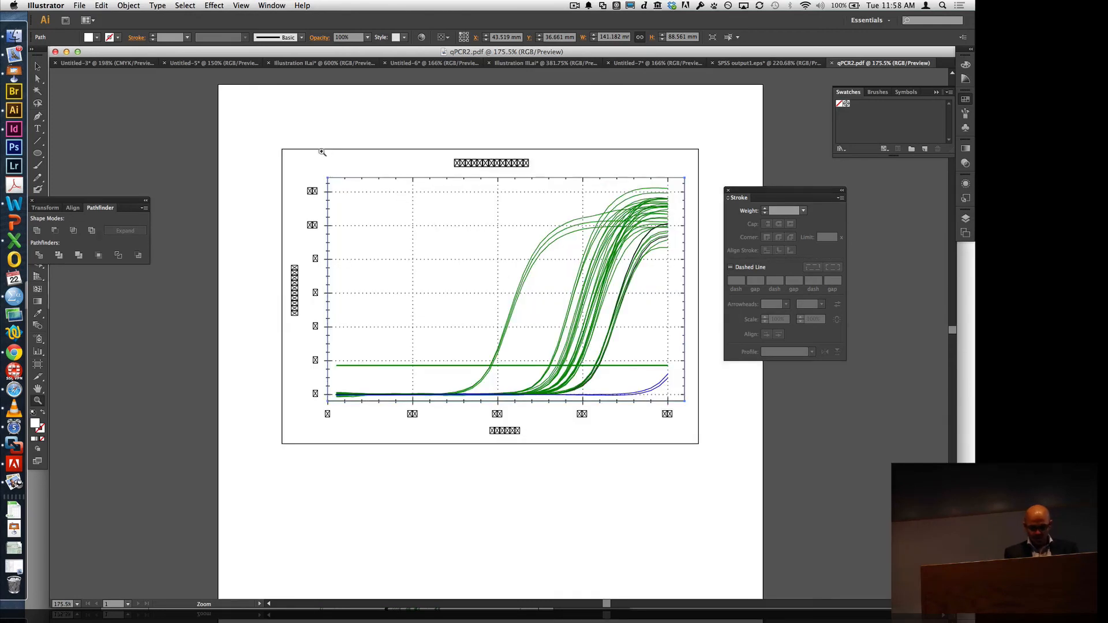
{"action": "left_click", "coordinate": [548, 339]}
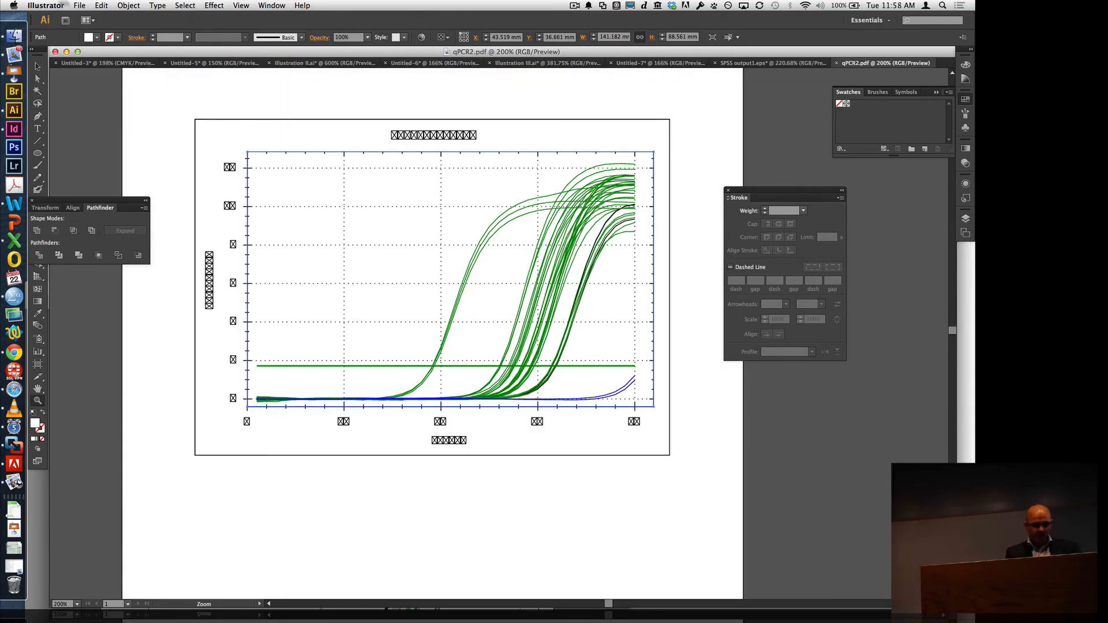
{"action": "left_click", "coordinate": [38, 66]}
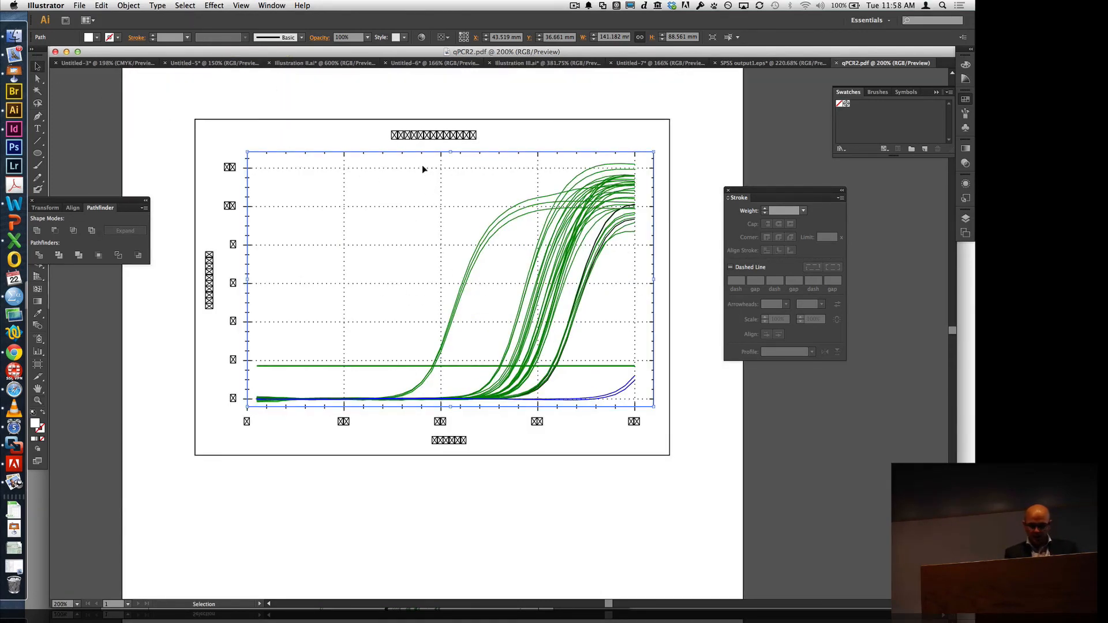
{"action": "key", "text": "a"}
{"action": "key", "text": "super+a"}
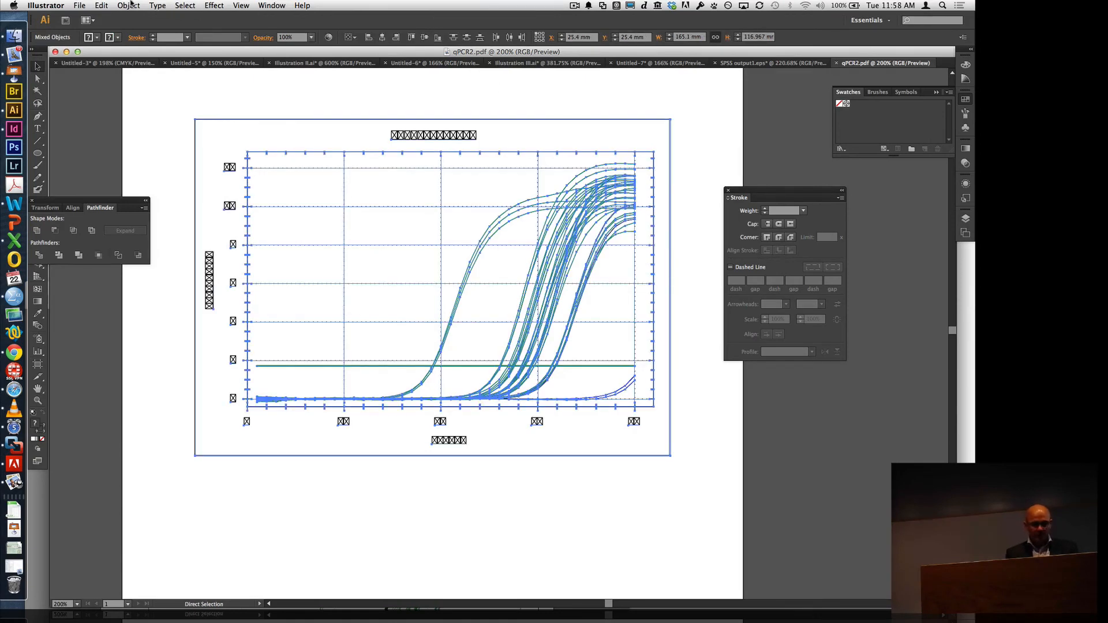
{"action": "left_click", "coordinate": [129, 4]}
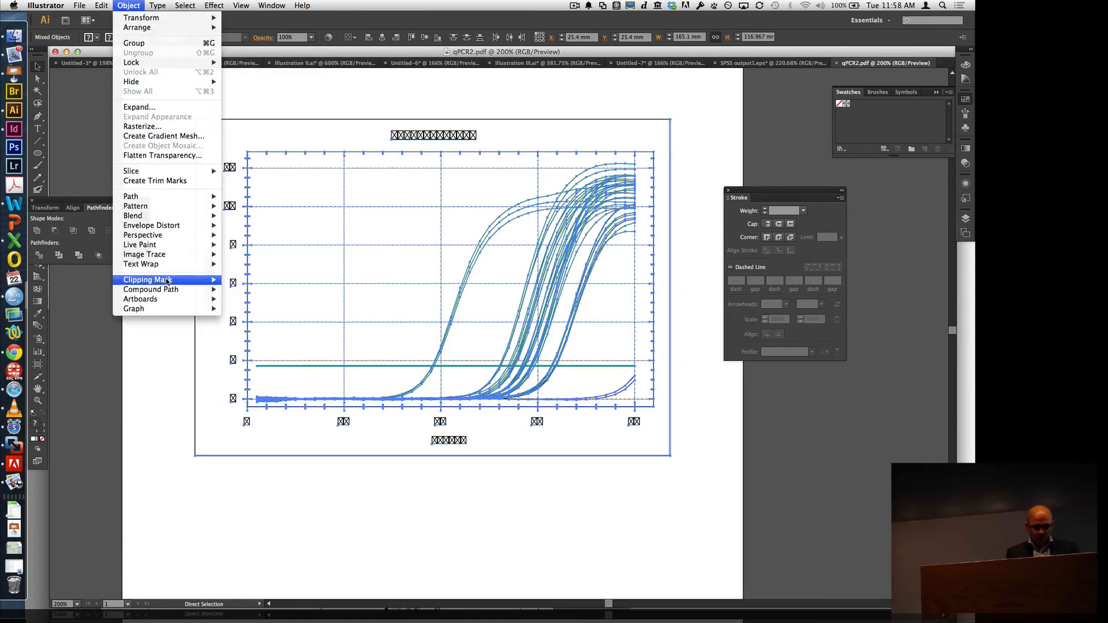
{"action": "mouse_move", "coordinate": [167, 281]}
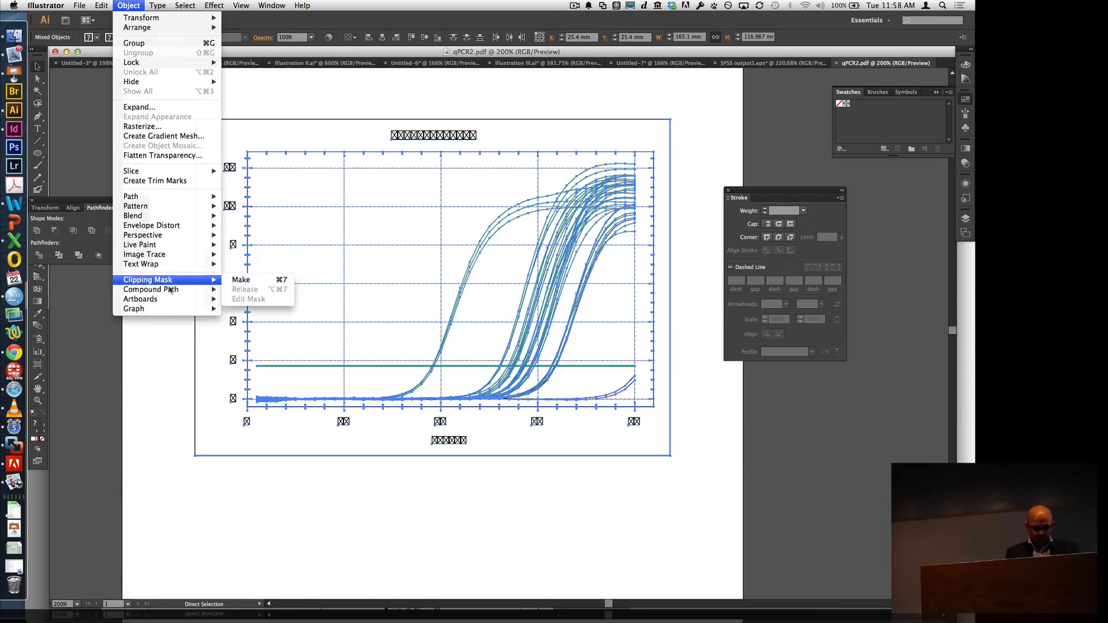
{"action": "left_click", "coordinate": [339, 107]}
{"action": "left_click", "coordinate": [339, 119]}
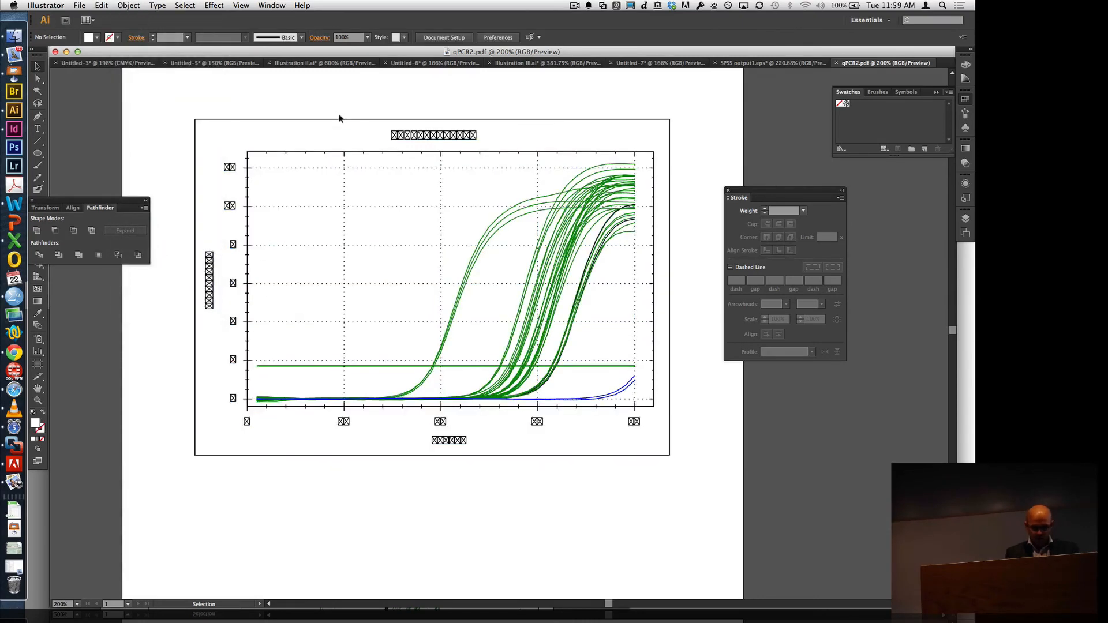
- Delete the outer border lines around the chart and the rectangular frame around its plot area
{"action": "left_click", "coordinate": [339, 119]}
{"action": "key", "text": "Delete"}
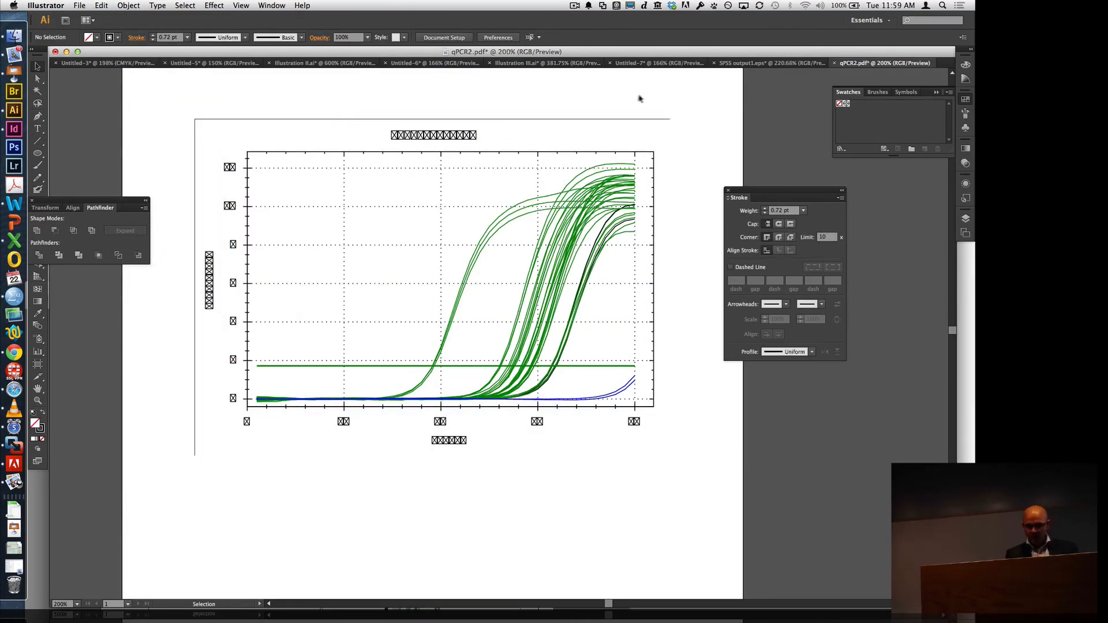
{"action": "left_click_drag", "start_coordinate": [686, 116], "coordinate": [504, 120]}
{"action": "key", "text": "Delete"}
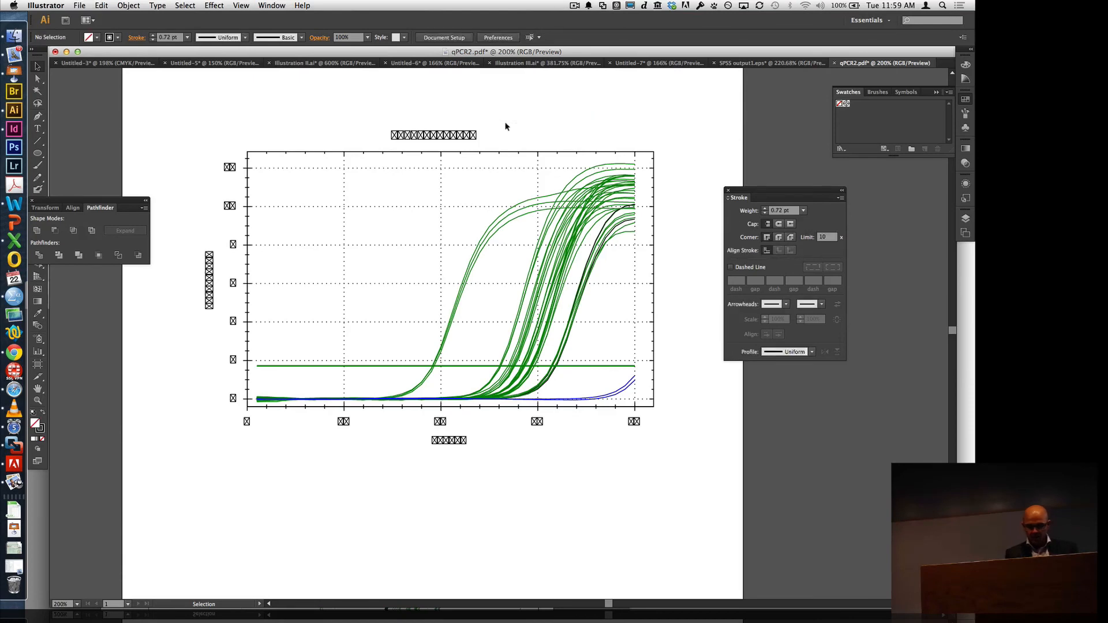
{"action": "left_click", "coordinate": [490, 151]}
{"action": "key", "text": "Delete"}
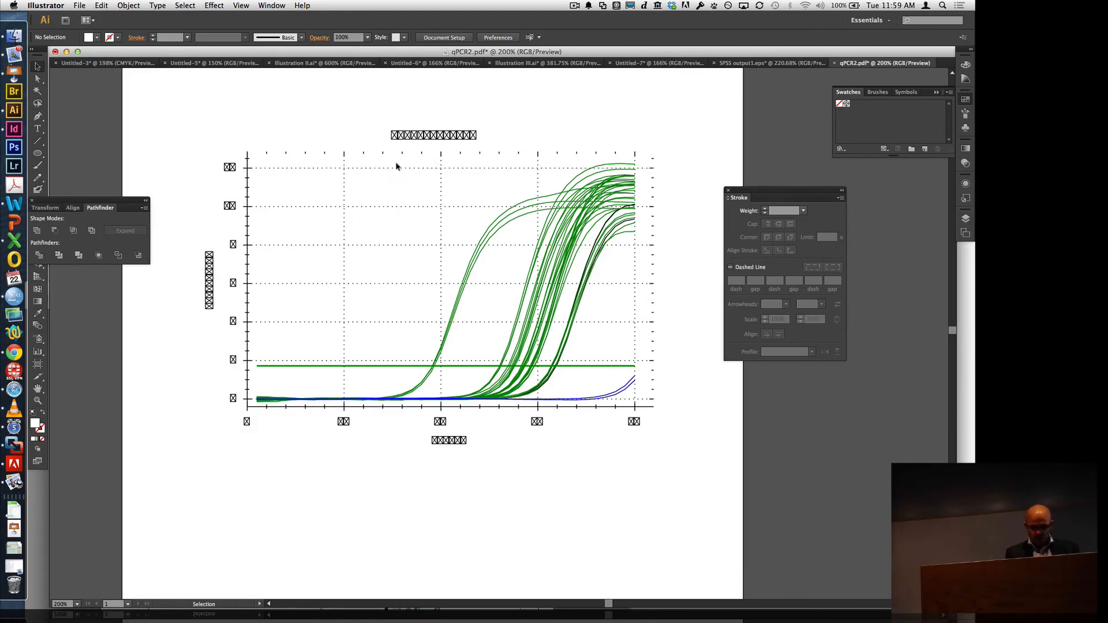
- Select the dashed horizontal and vertical gridlines together and reduce their opacity to 20%
{"action": "left_click_drag", "start_coordinate": [396, 167], "coordinate": [369, 367]}
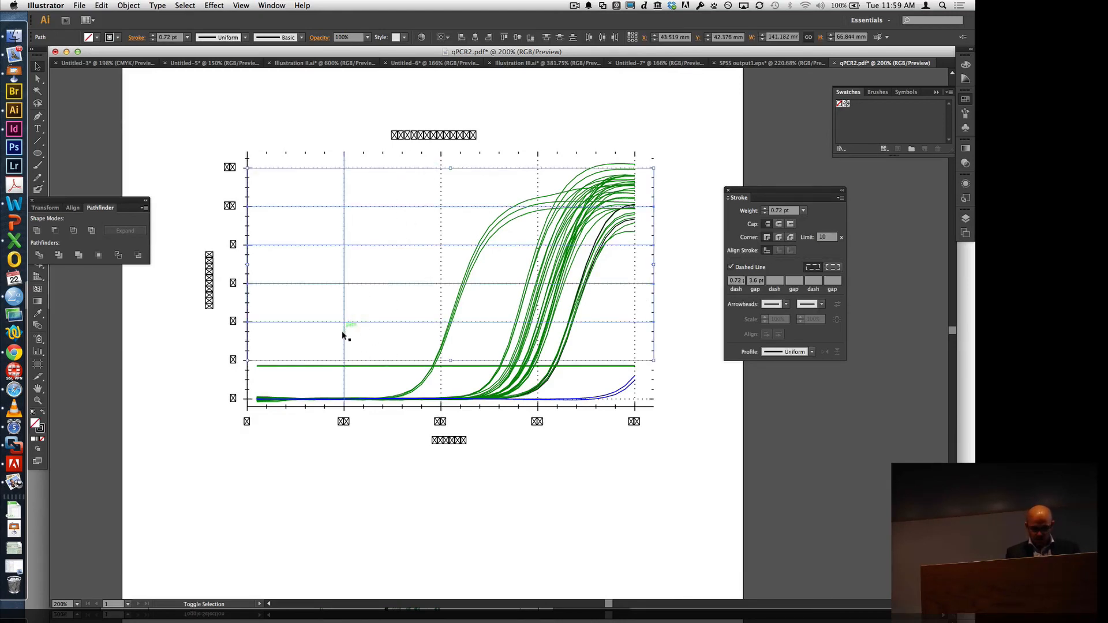
{"action": "left_click", "coordinate": [344, 335], "text": "shift"}
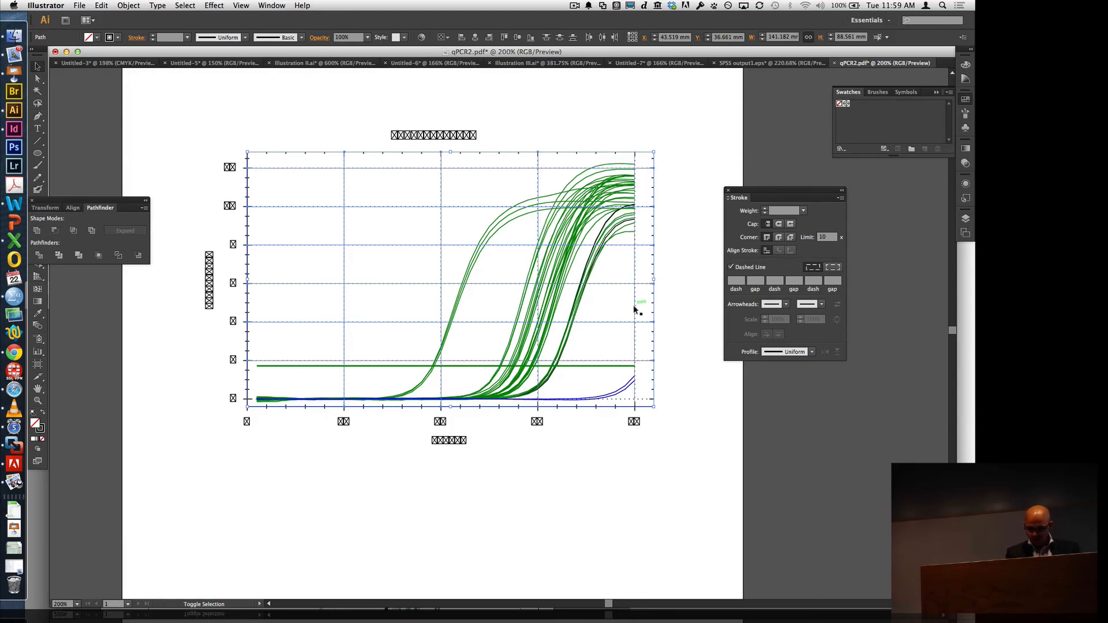
{"action": "left_click", "coordinate": [965, 165]}
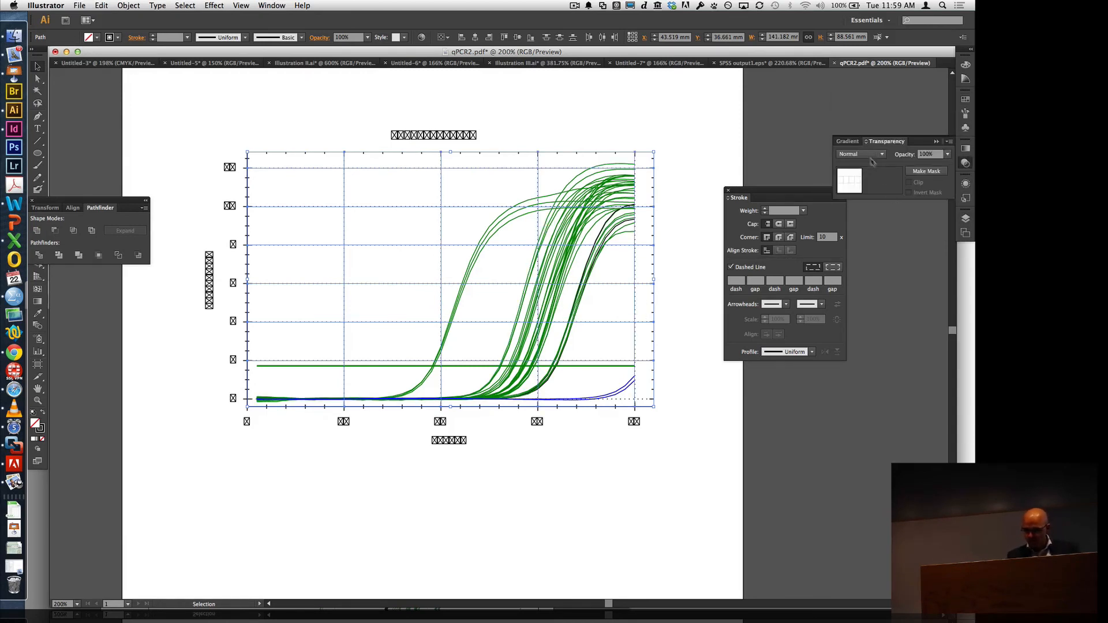
{"action": "left_click", "coordinate": [948, 154]}
{"action": "left_click", "coordinate": [930, 190]}
{"action": "left_click", "coordinate": [692, 174]}
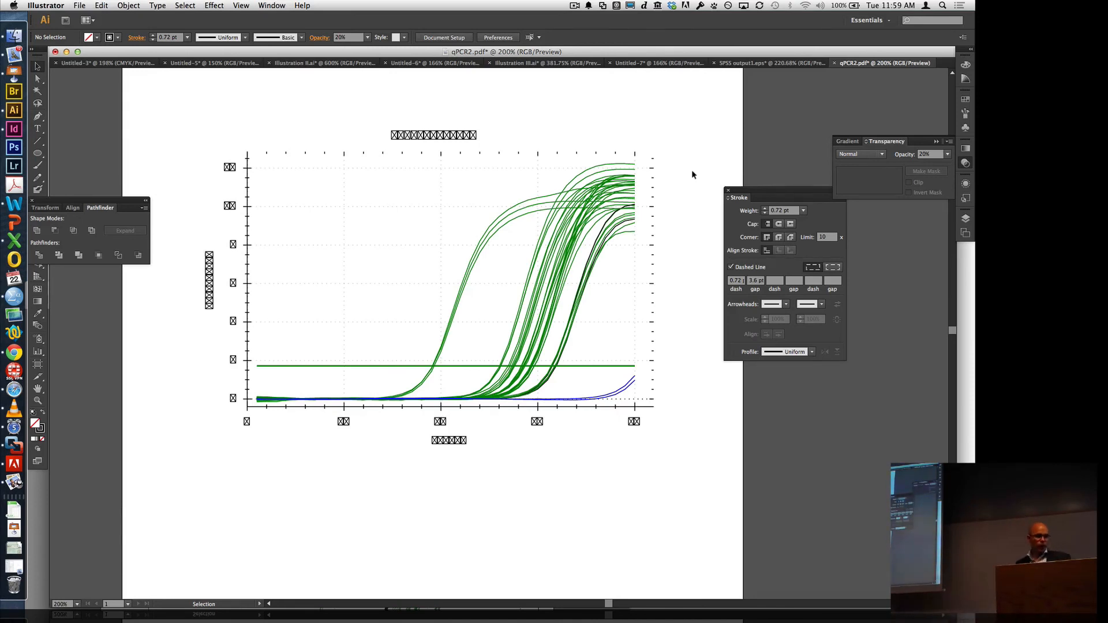
- Run Clean Up on all of the chart's artwork to delete stray points, unpainted objects and empty text paths
{"action": "left_click", "coordinate": [587, 175]}
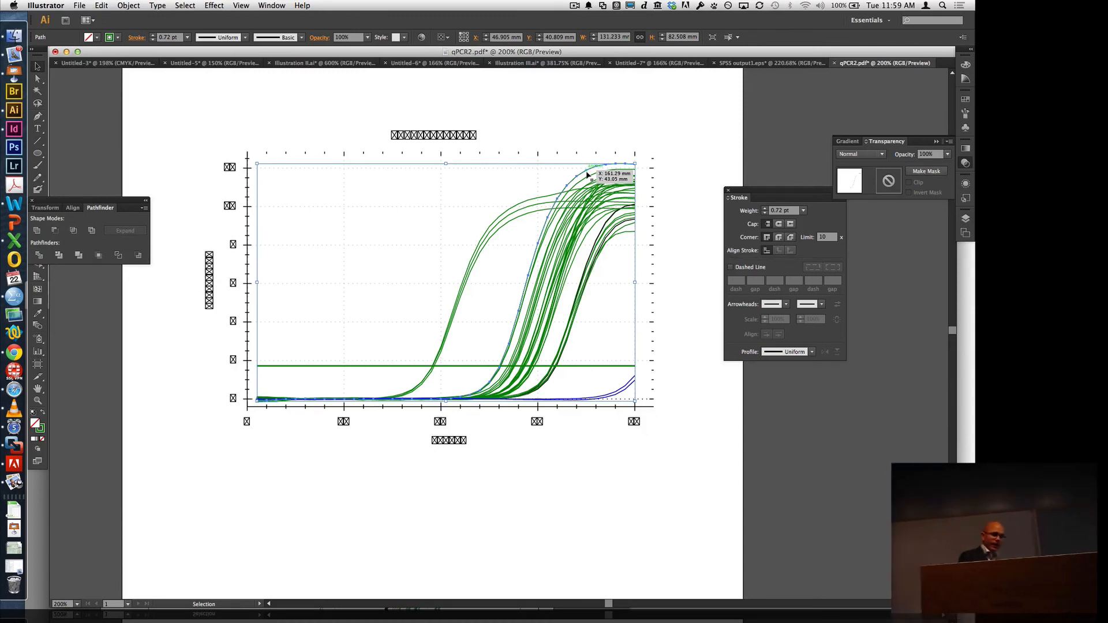
{"action": "key", "text": "super+a"}
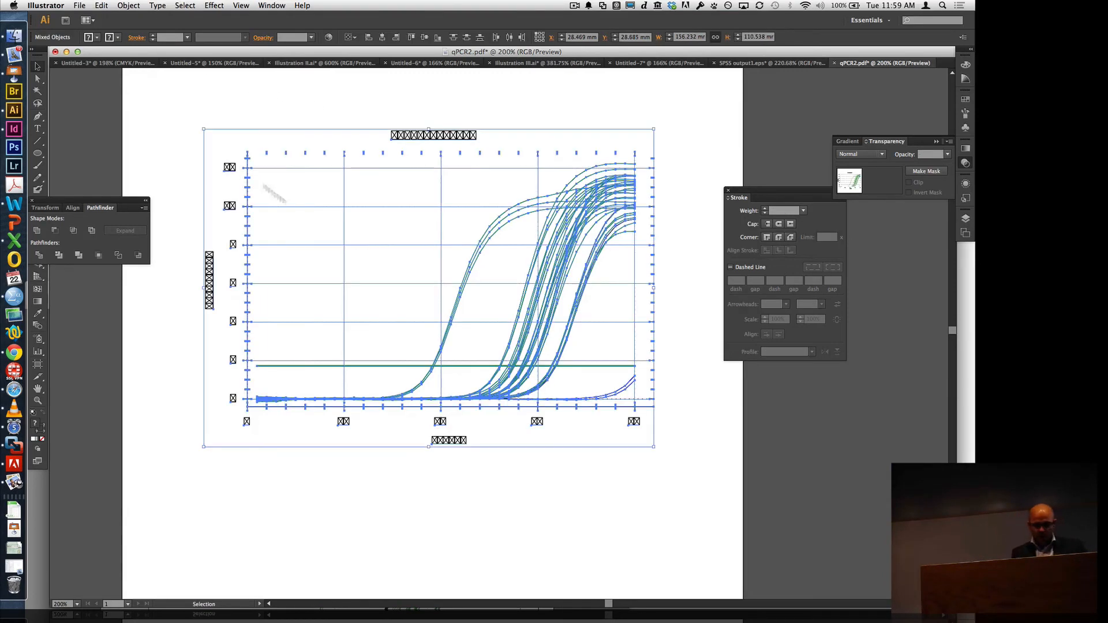
{"action": "left_click", "coordinate": [128, 5]}
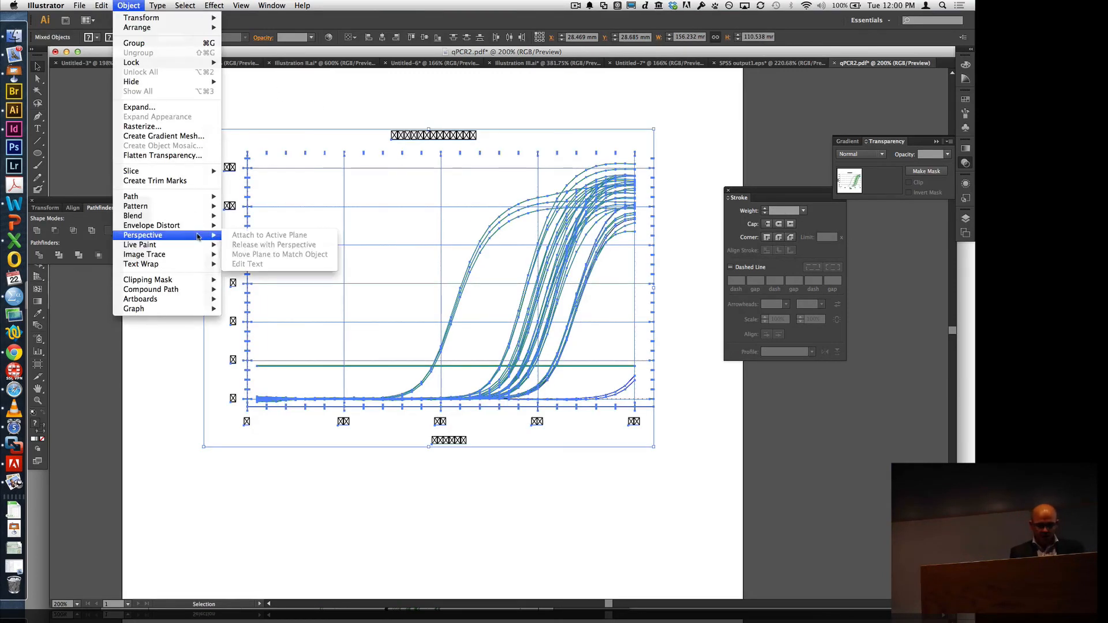
{"action": "mouse_move", "coordinate": [176, 197]}
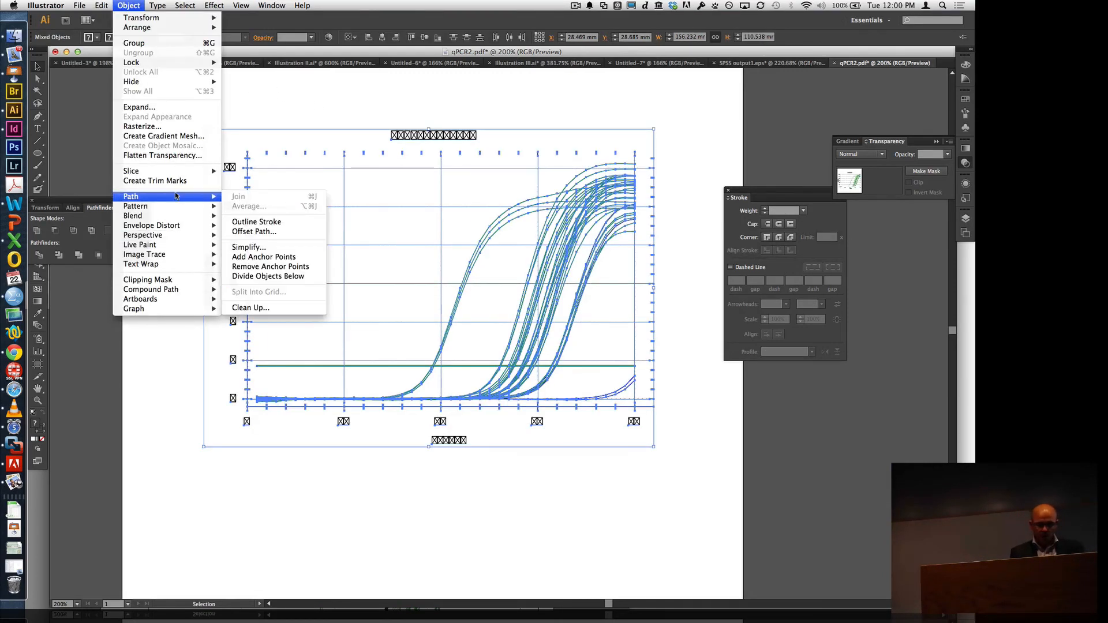
{"action": "left_click", "coordinate": [279, 307]}
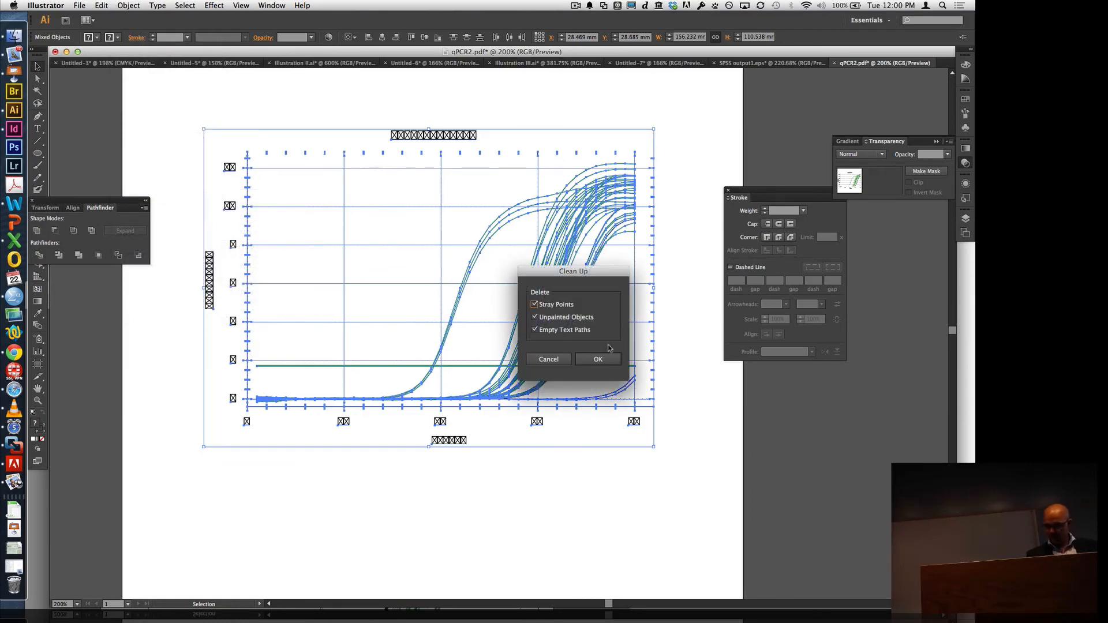
{"action": "left_click", "coordinate": [597, 359]}
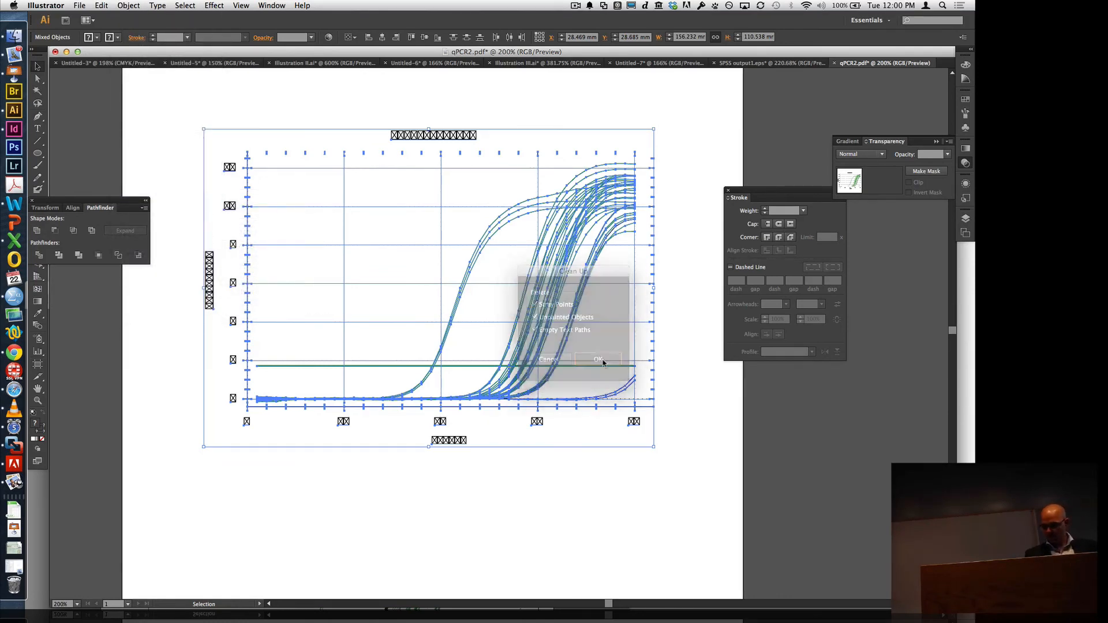
- Switch from Illustrator to the lecture slide presentation
{"action": "left_click", "coordinate": [428, 315]}
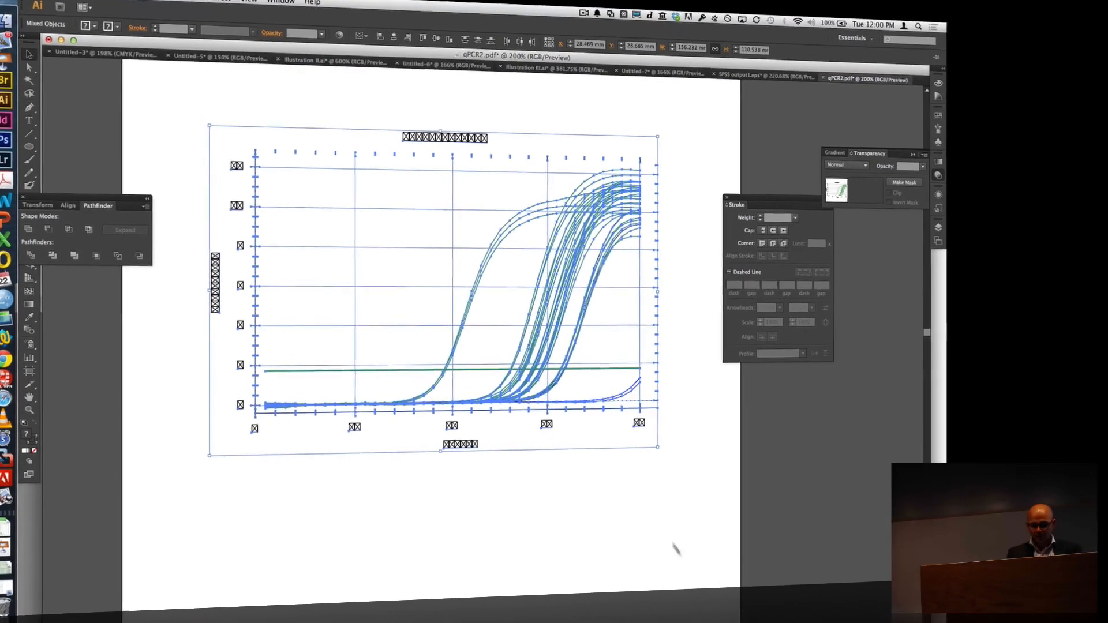
{"action": "left_click", "coordinate": [675, 522]}
{"action": "key", "text": "super+Tab"}
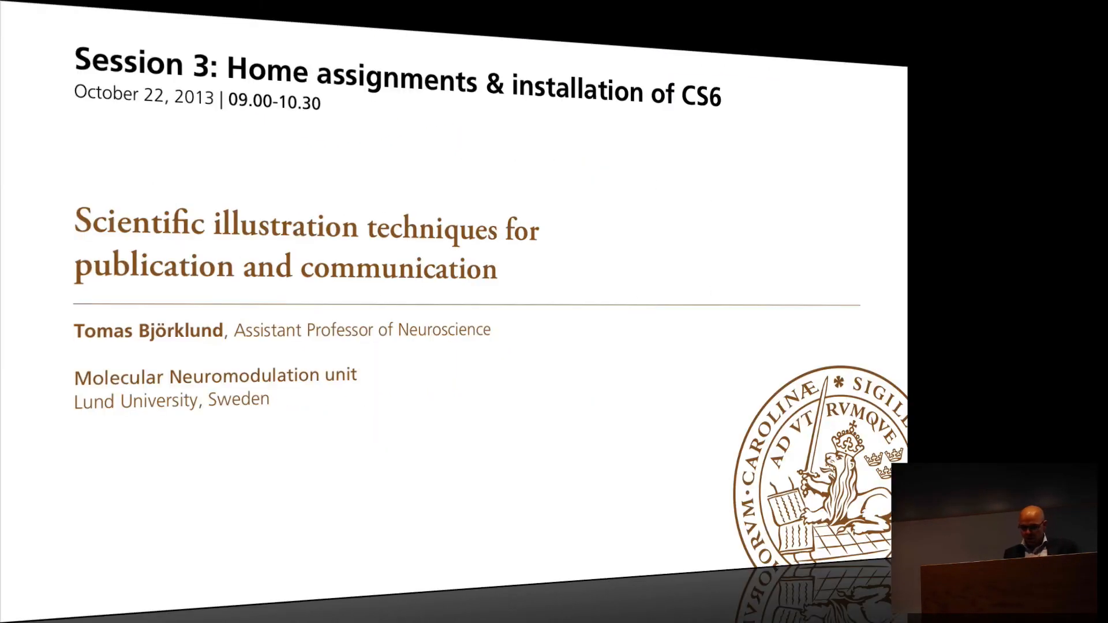